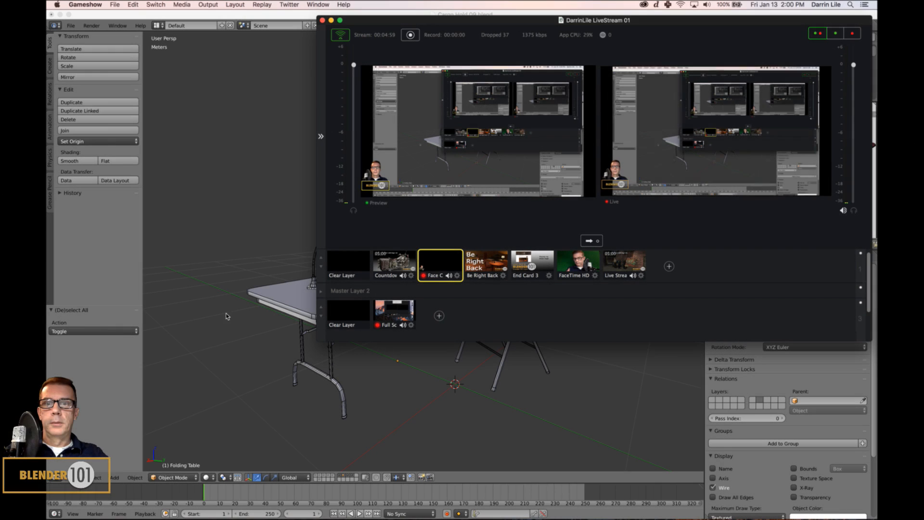
Switch to Blender and look over the folding table, folding chair and ceiling light models in the scene
click(118, 365)
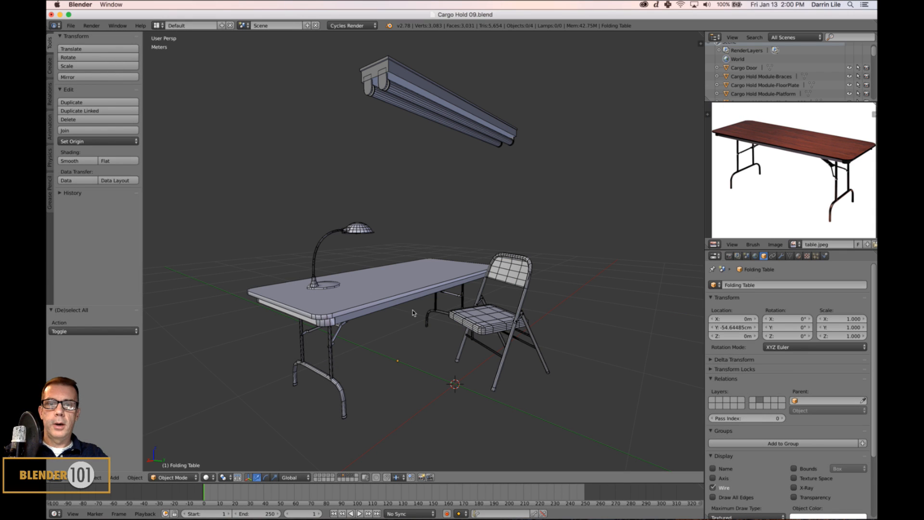
shift+middle_drag(575, 342, 607, 326)
shift+middle_drag(514, 317, 510, 315)
right_click(509, 316)
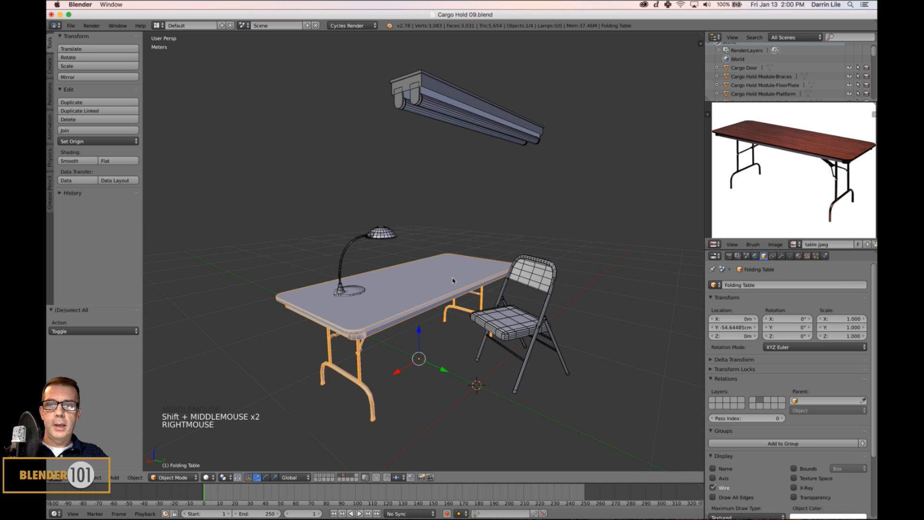
right_click(491, 134)
right_click(476, 269)
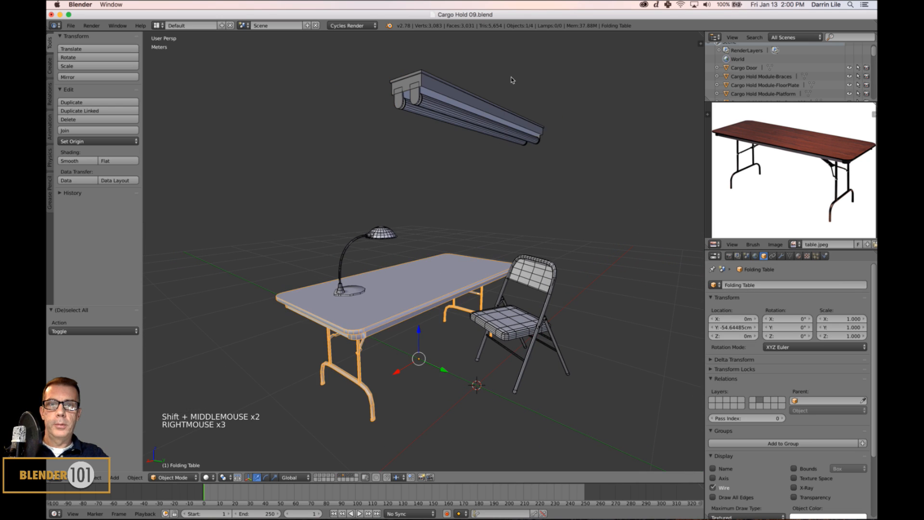
shift+right_click(498, 128)
right_click(537, 264)
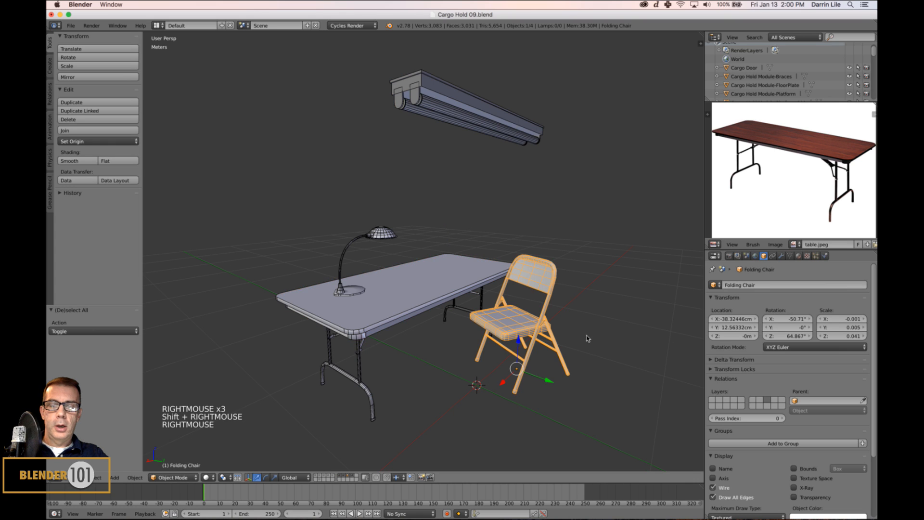
shift+scroll(589, 339, up, 1)
shift+middle_drag(589, 338, 606, 328)
key(a)
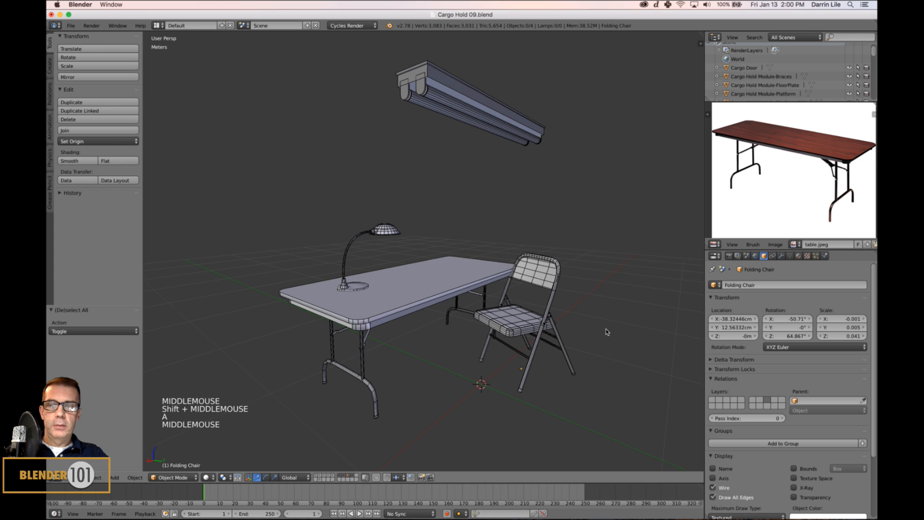
Check the folding table's vertex colours in Vertex Paint mode and return it to Object Mode
right_click(434, 285)
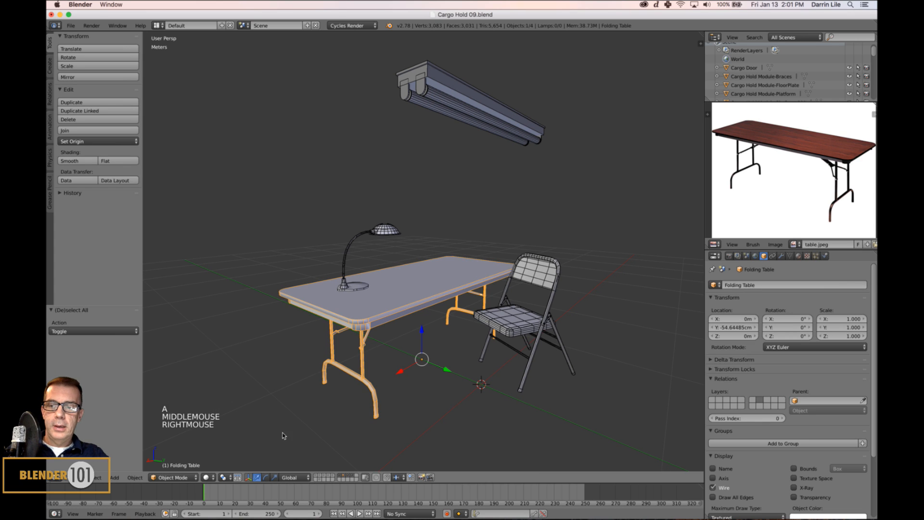
click(173, 477)
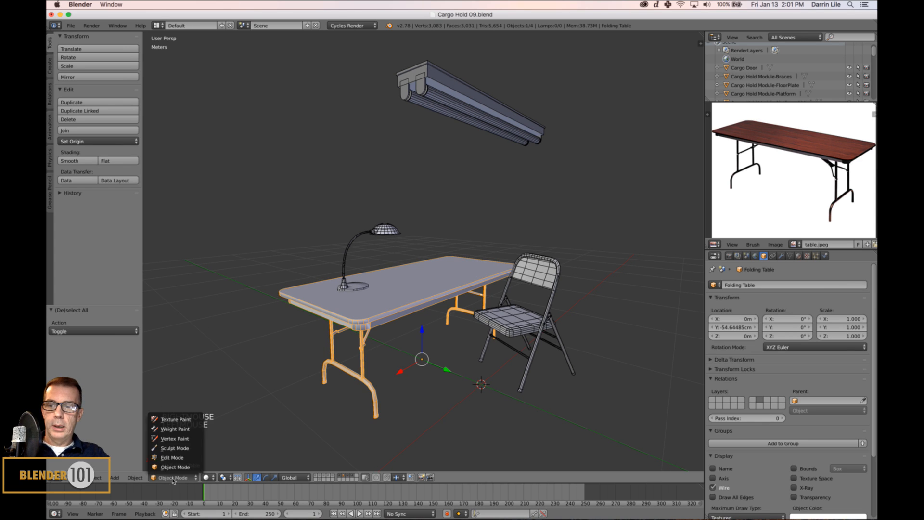
click(180, 438)
mouse_move(441, 390)
shift+middle_down()
mouse_move(481, 387)
mouse_move(481, 358)
mouse_move(480, 387)
mouse_move(490, 371)
shift+middle_up()
shift+scroll(480, 385, up, 1)
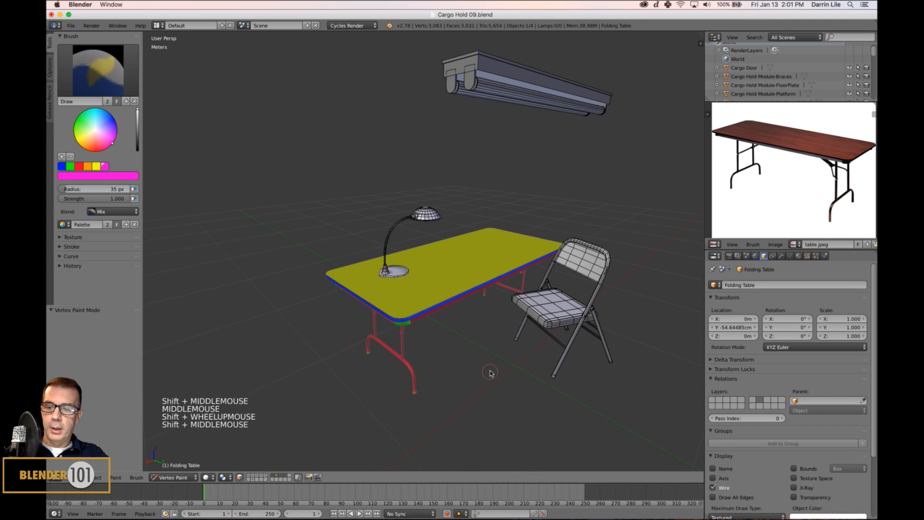
click(183, 477)
click(176, 465)
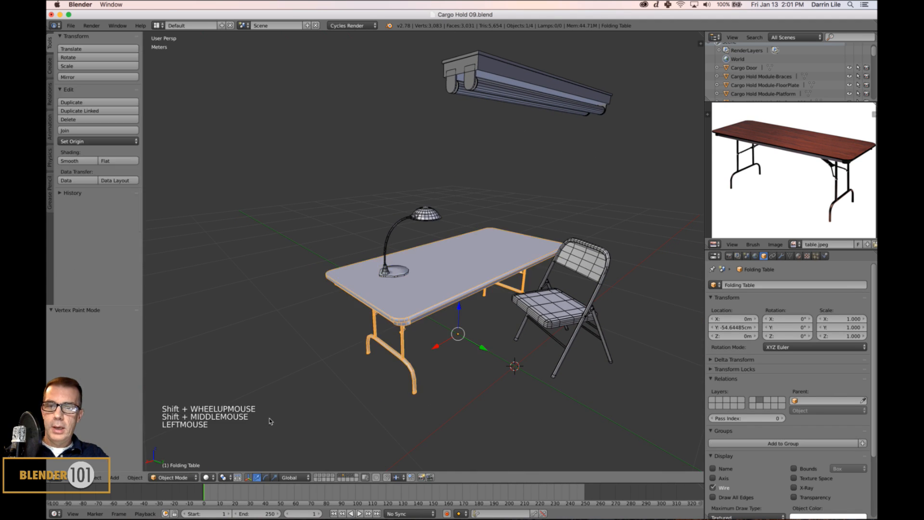
Review the FBX files already exported to the Cargo Hold folder through the FBX export browser and cancel without exporting
shift+middle_drag(397, 376, 536, 361)
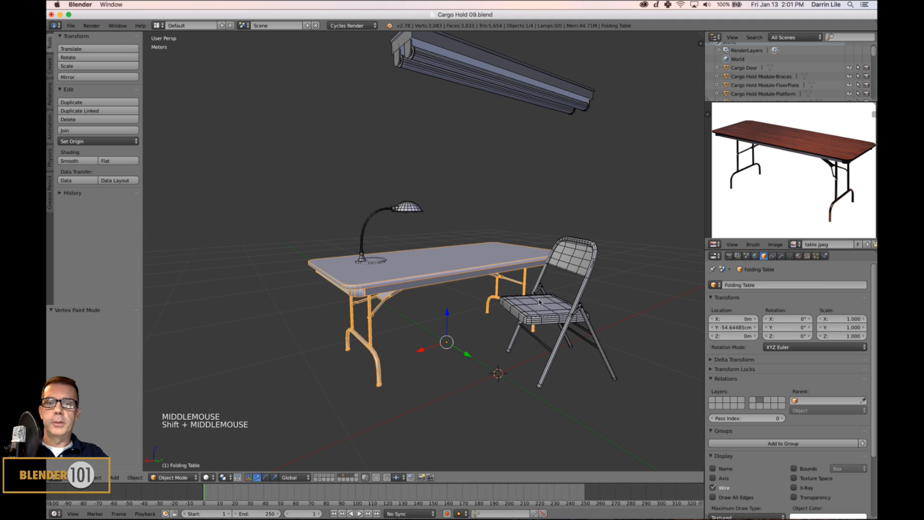
mouse_move(403, 518)
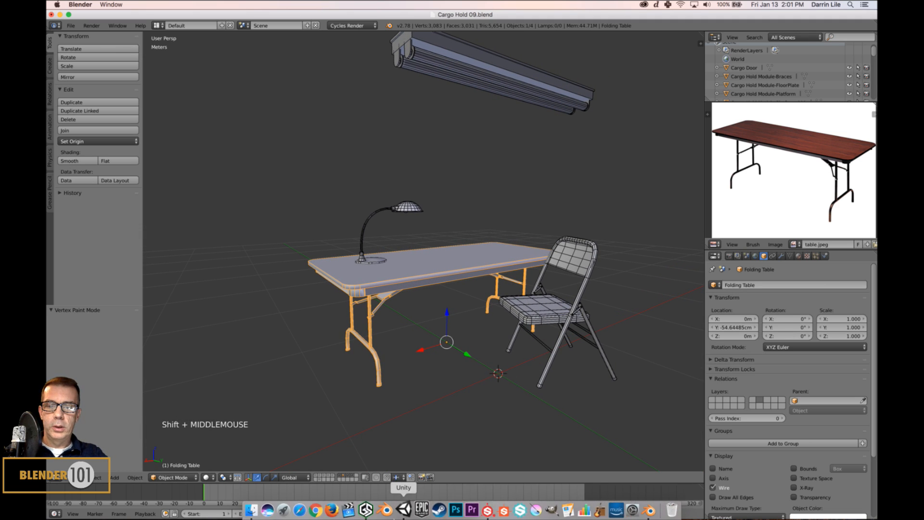
click(71, 26)
mouse_move(92, 191)
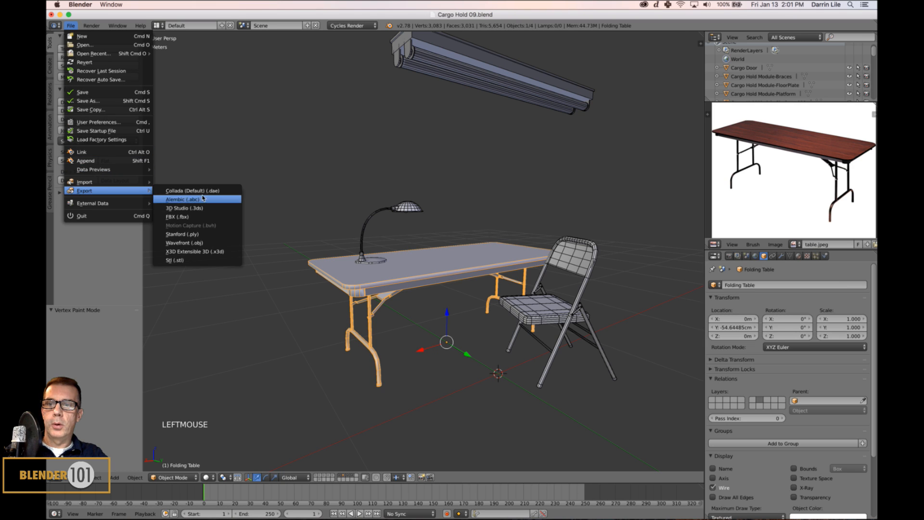
click(192, 215)
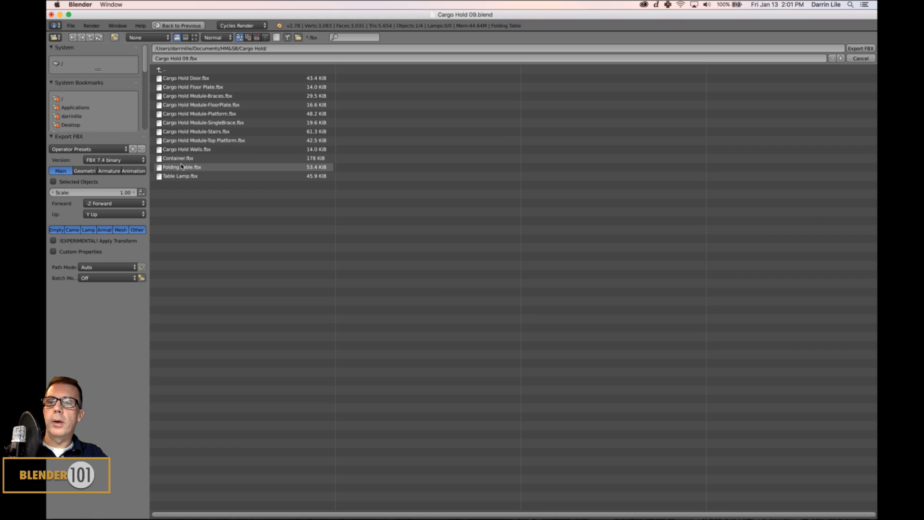
click(861, 59)
shift+middle_drag(561, 288, 501, 290)
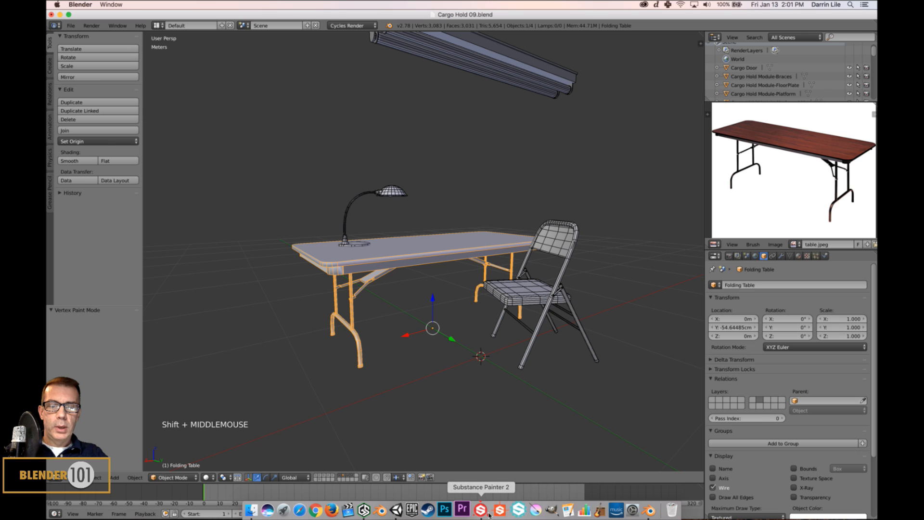
Switch to Substance Painter 2 and create a new project using Folding Table.fbx as the mesh
click(482, 510)
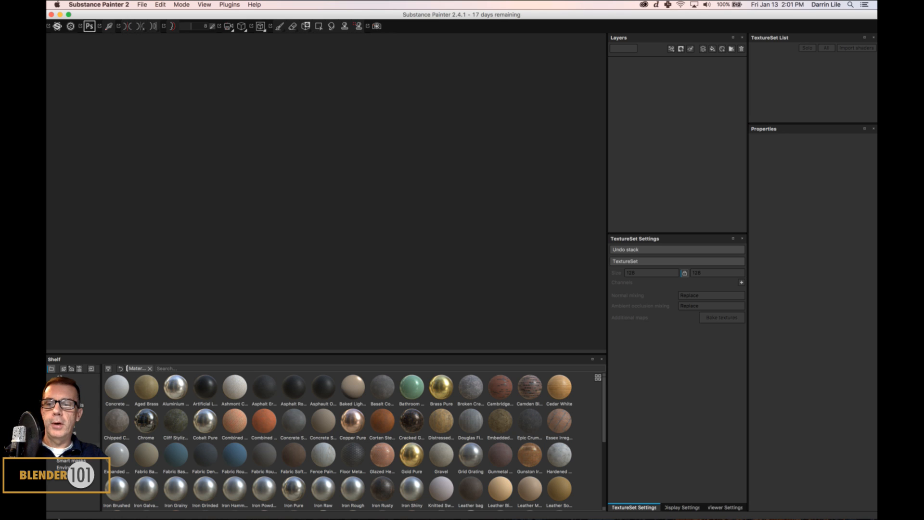
click(142, 6)
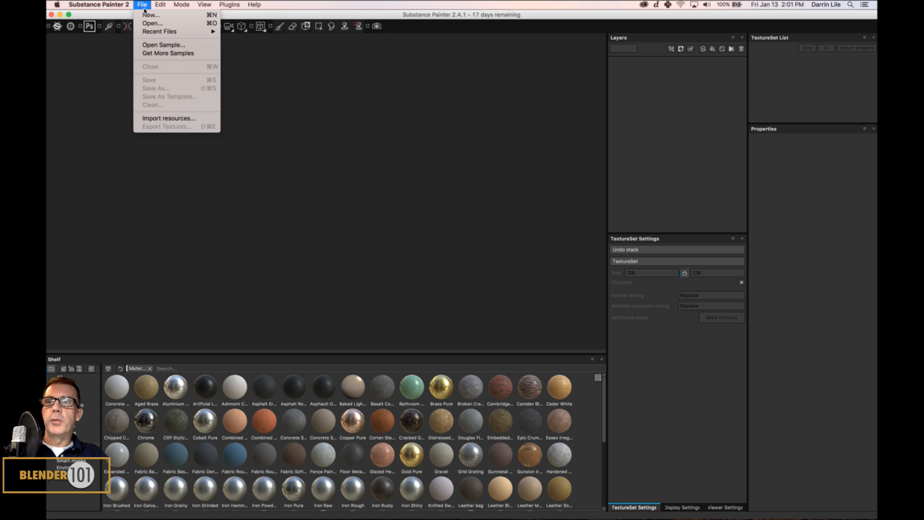
click(147, 15)
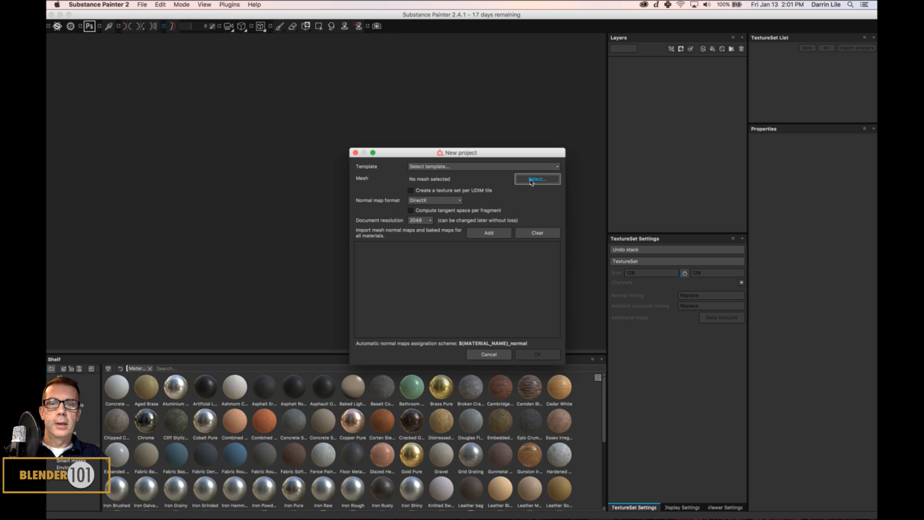
click(531, 179)
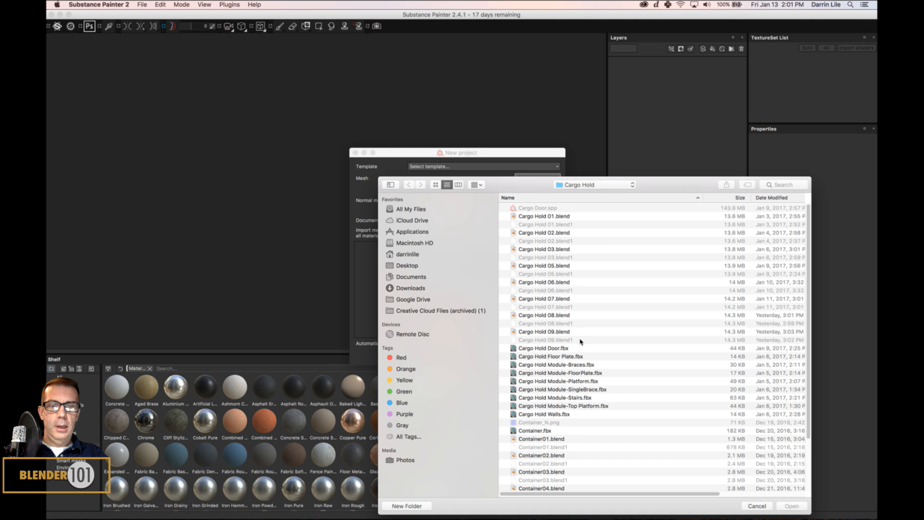
scroll(578, 390, down, 5)
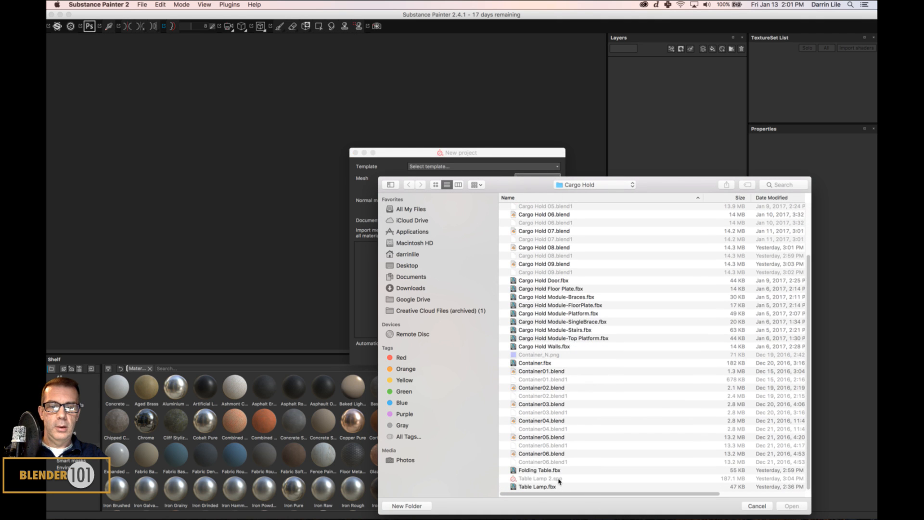
double_click(544, 470)
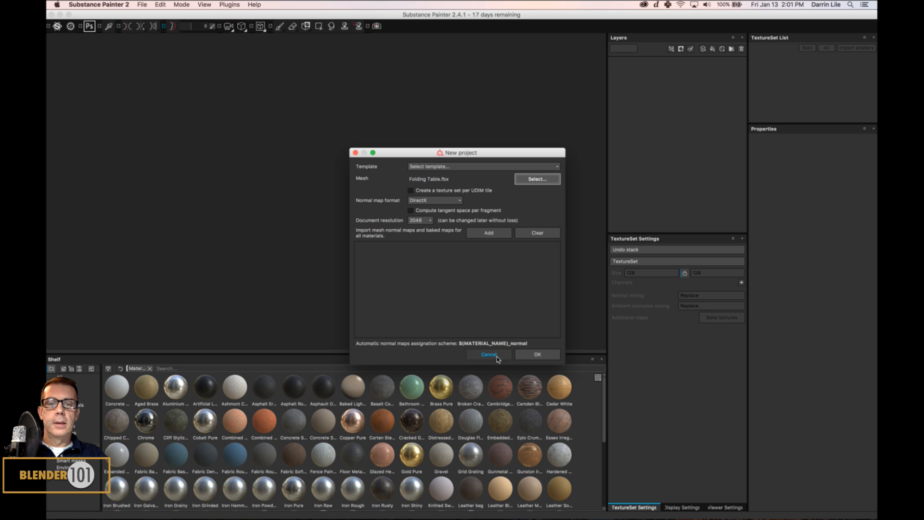
click(537, 354)
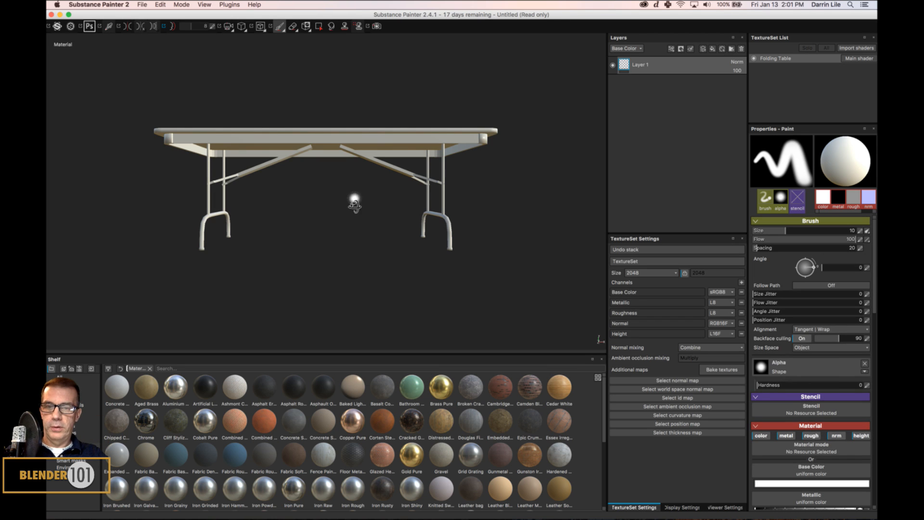
Delete the default Layer 1 from the folding table's layer stack
mouse_move(353, 203)
alt+mouse_down()
mouse_move(419, 240)
mouse_move(445, 226)
mouse_move(470, 229)
mouse_move(427, 239)
mouse_move(428, 261)
mouse_move(433, 255)
alt+mouse_up()
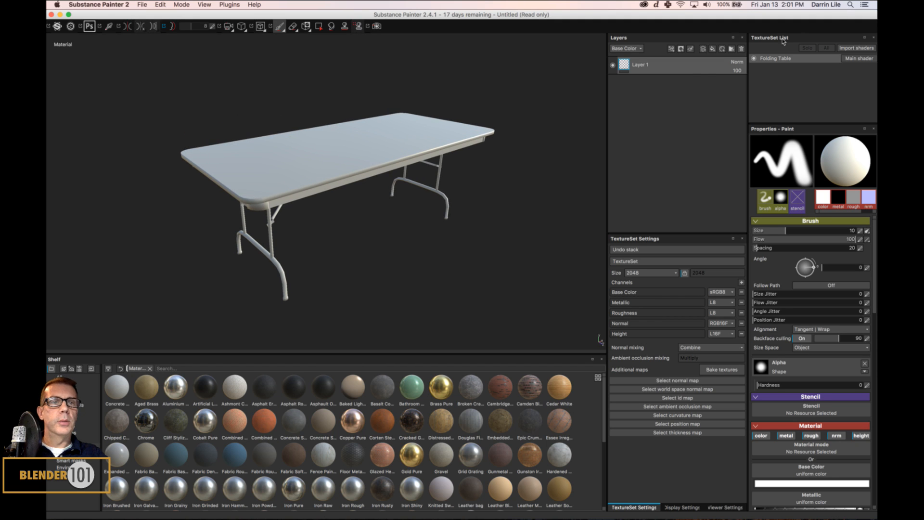
click(741, 48)
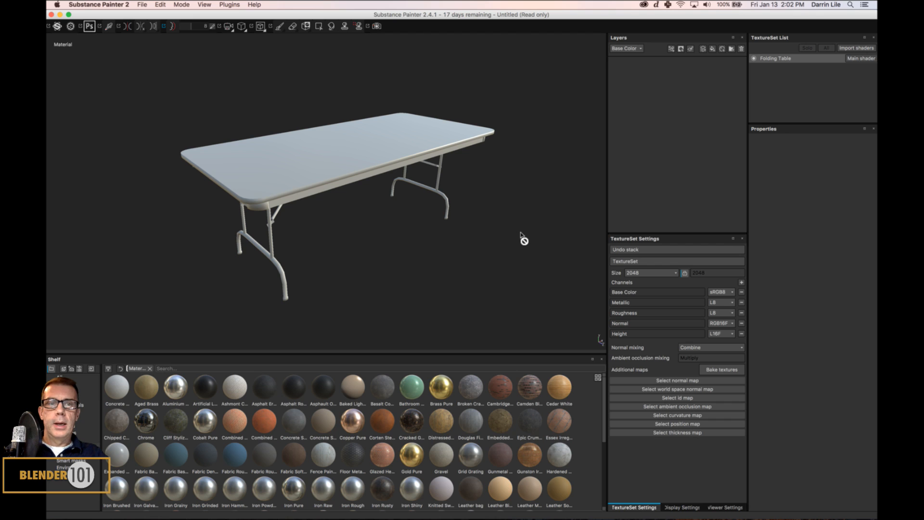
Bake all additional maps for the folding table at an output size of 2048x2048, with Vertex Color as the ID colour source
click(713, 371)
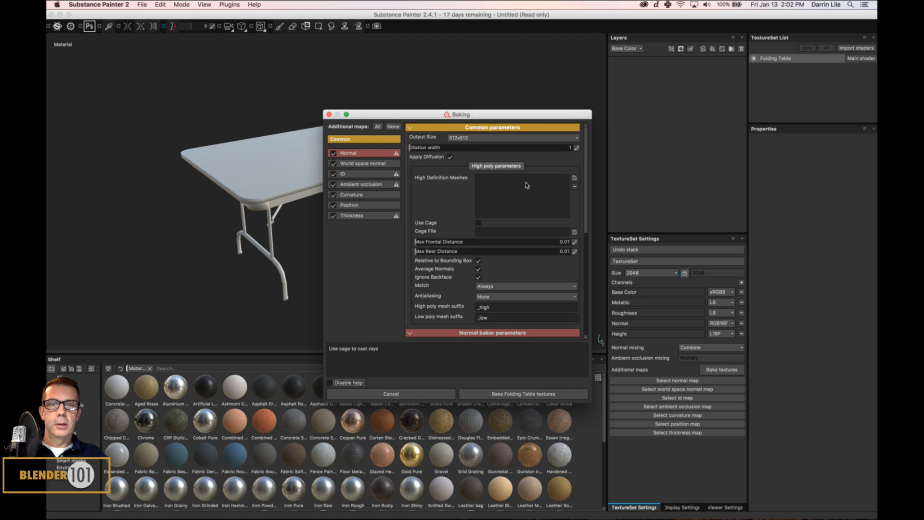
click(505, 136)
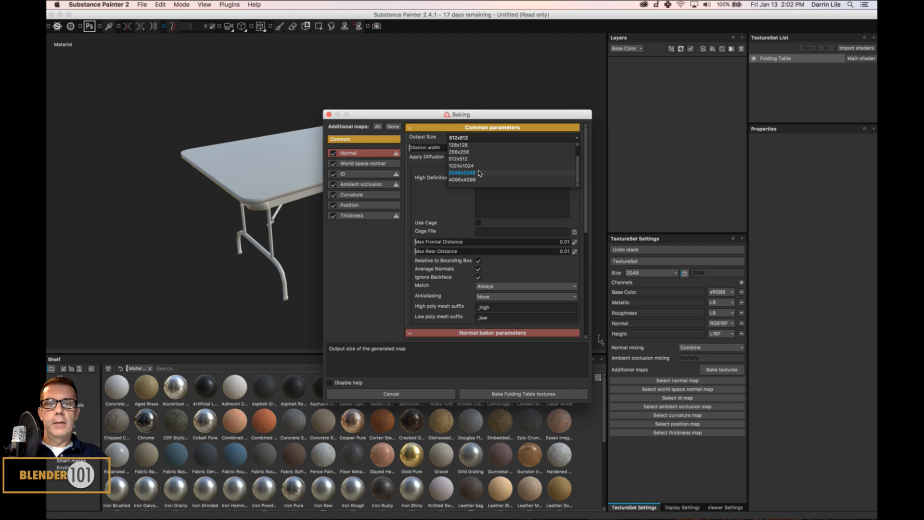
click(473, 176)
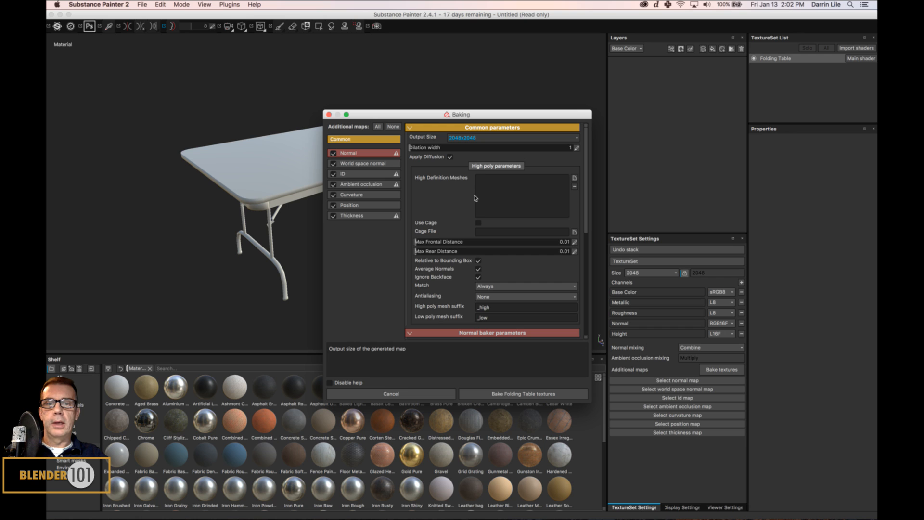
click(369, 177)
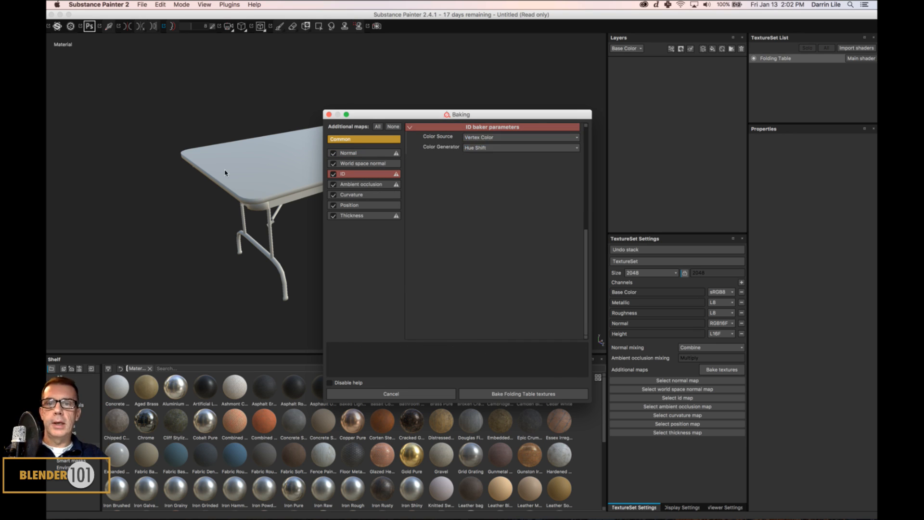
click(370, 139)
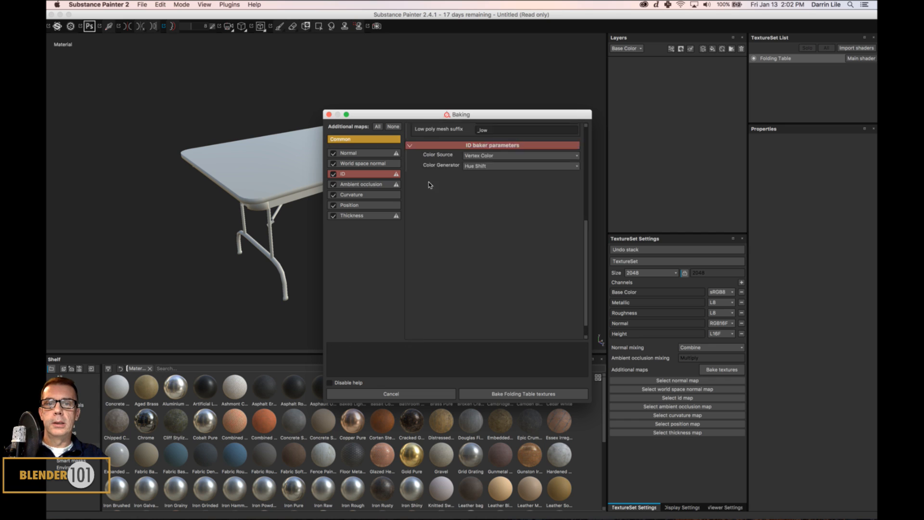
click(522, 393)
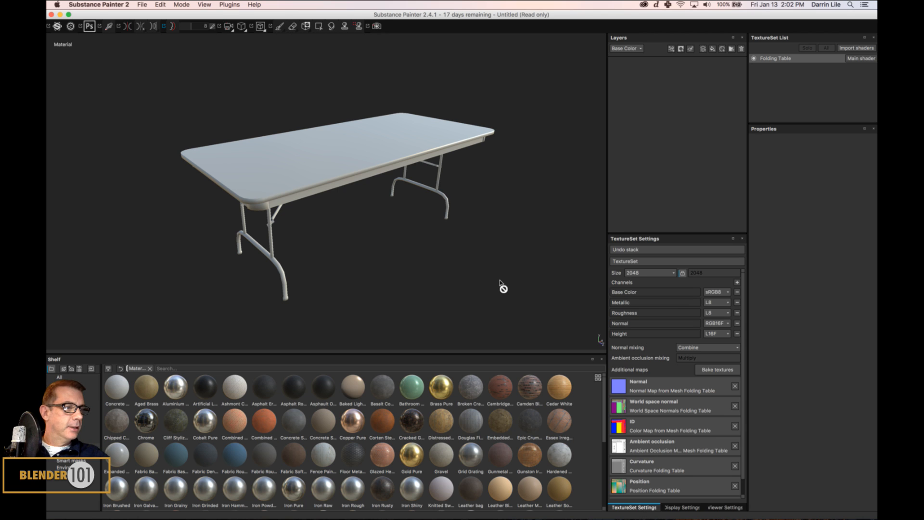
Enlarge the material thumbnails in the shelf and browse to the Painted steel material
alt+drag(459, 278, 470, 262)
scroll(470, 270, up, 2)
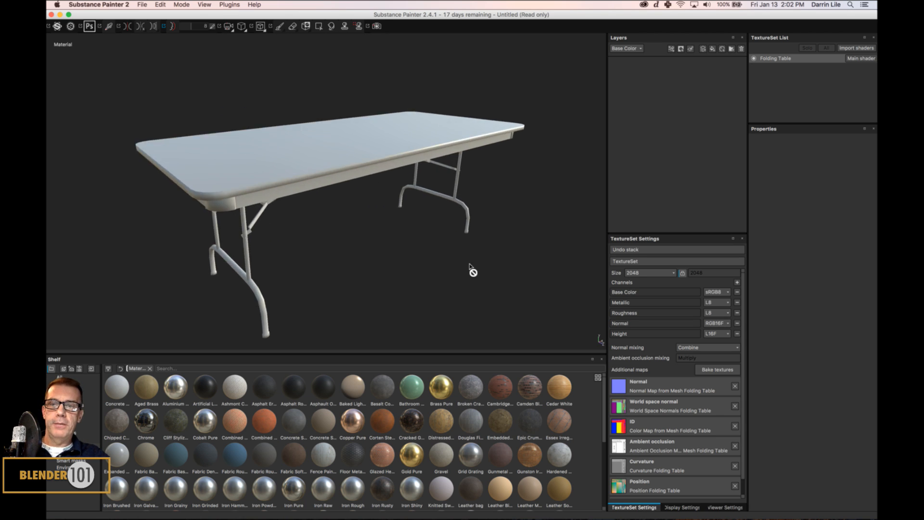
alt+middle_drag(470, 264, 475, 256)
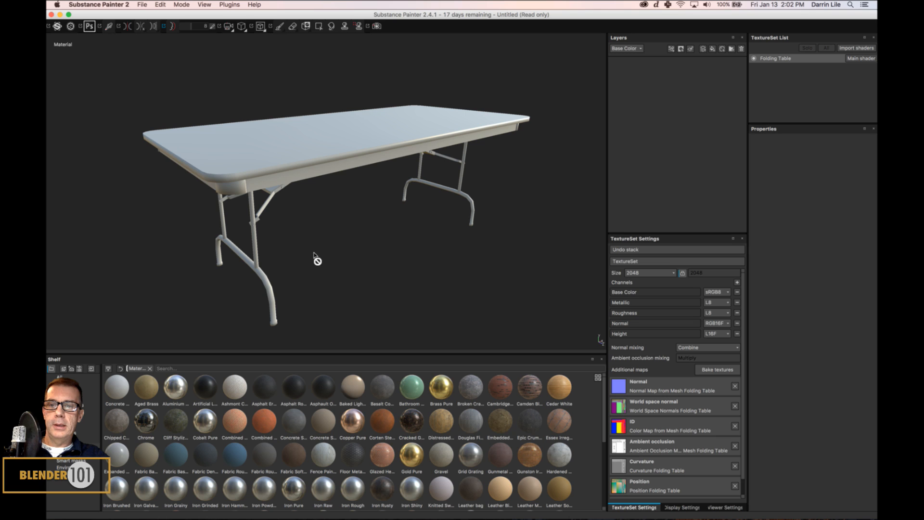
mouse_move(291, 255)
alt+mouse_down()
mouse_move(260, 262)
mouse_move(292, 258)
alt+mouse_up()
alt+middle_drag(292, 258, 336, 241)
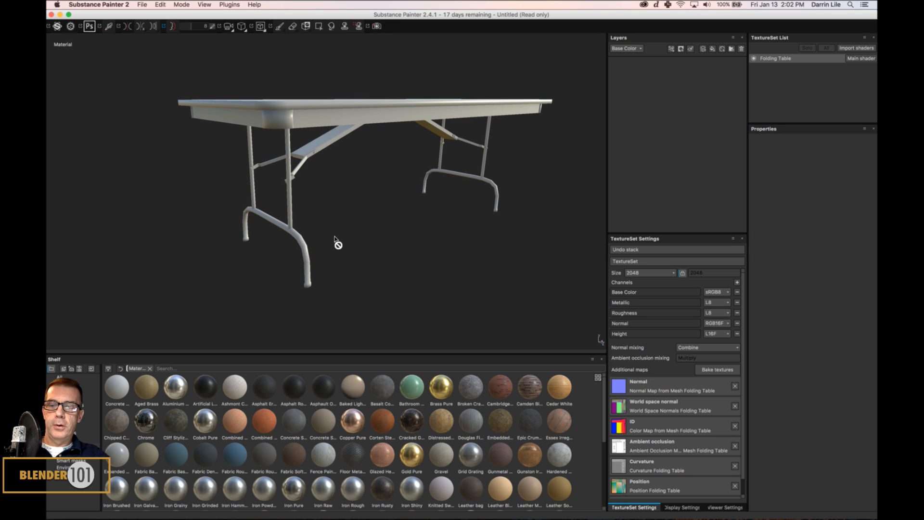
click(597, 377)
click(609, 405)
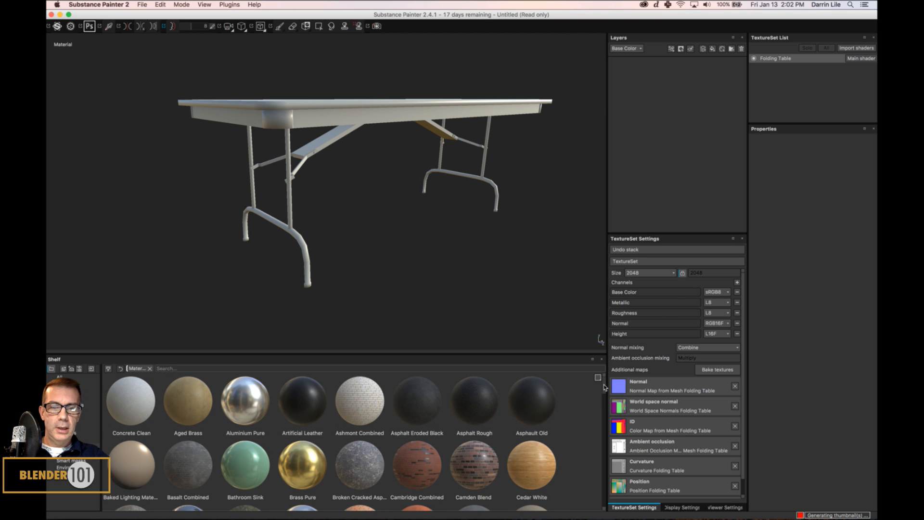
drag(604, 384, 605, 459)
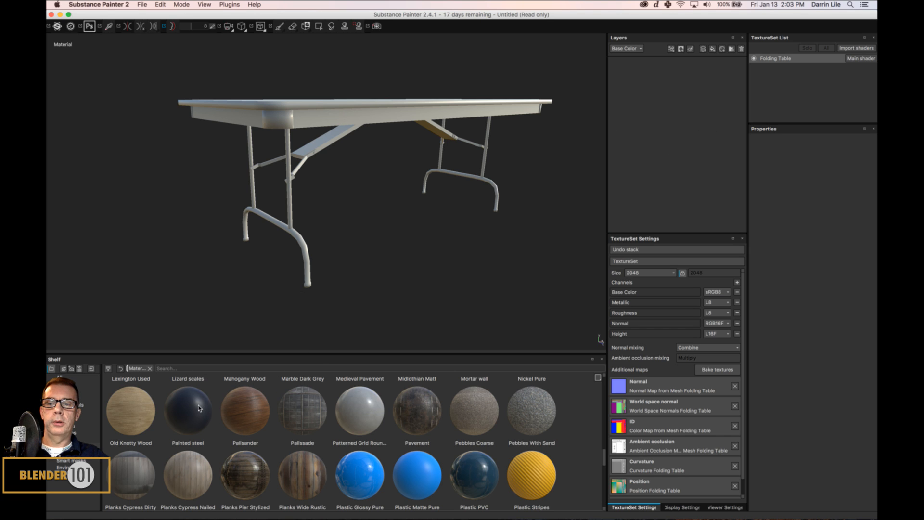
mouse_move(199, 408)
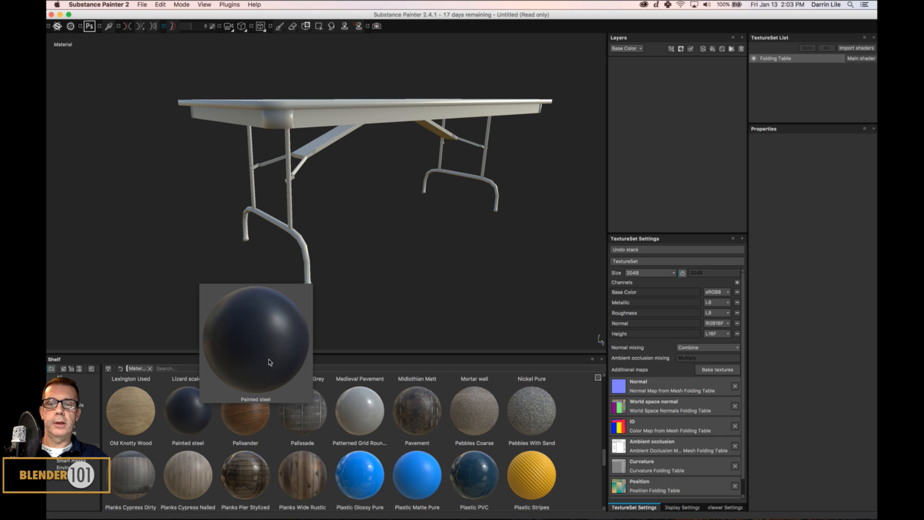
Add a layer folder named Table Legs and place the Painted steel material inside it
drag(269, 362, 526, 198)
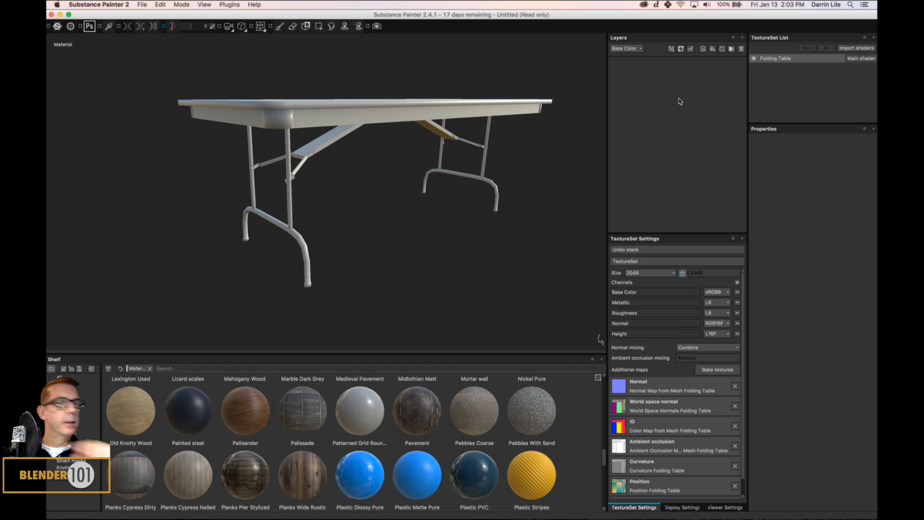
click(731, 50)
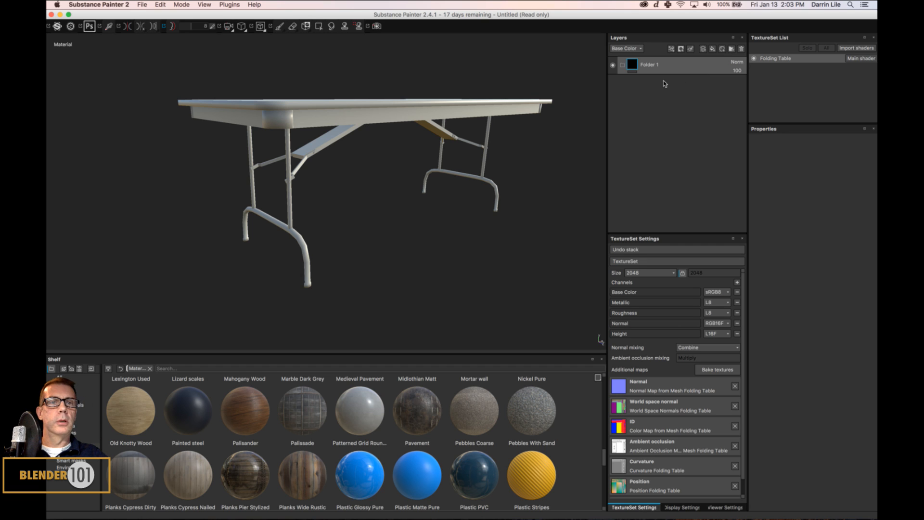
double_click(661, 71)
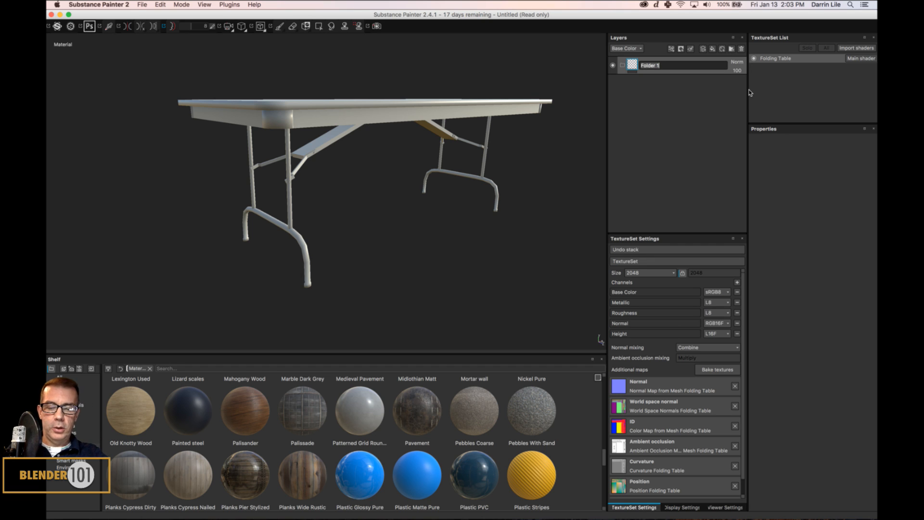
text(Table Leg)
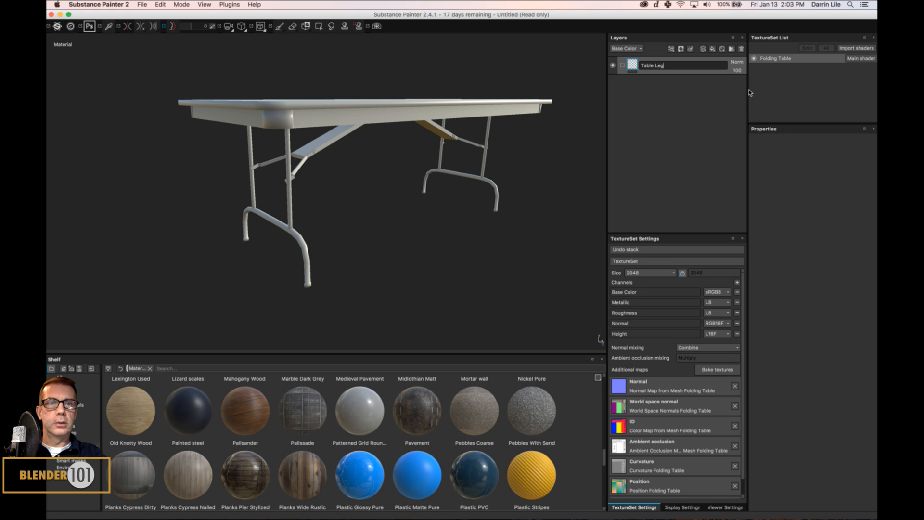
text(s)
key(Return)
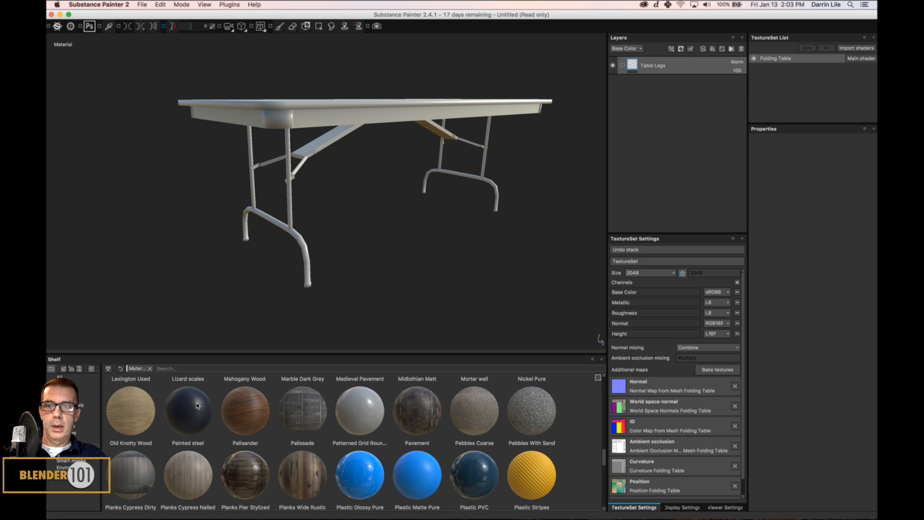
mouse_move(196, 406)
mouse_down()
mouse_move(683, 63)
mouse_move(678, 127)
mouse_up()
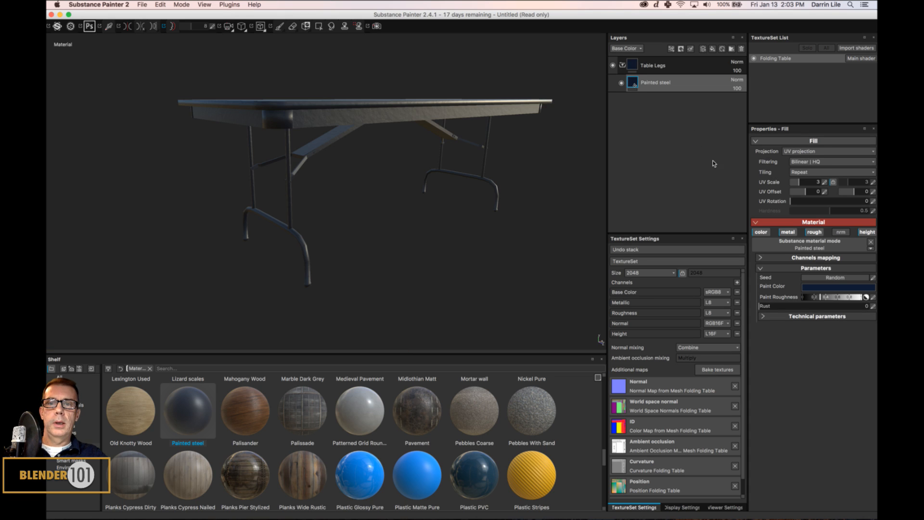
Add a colour-selection mask to the Table Legs folder and pick the red ID colour of the legs and frame
click(697, 63)
right_click(697, 63)
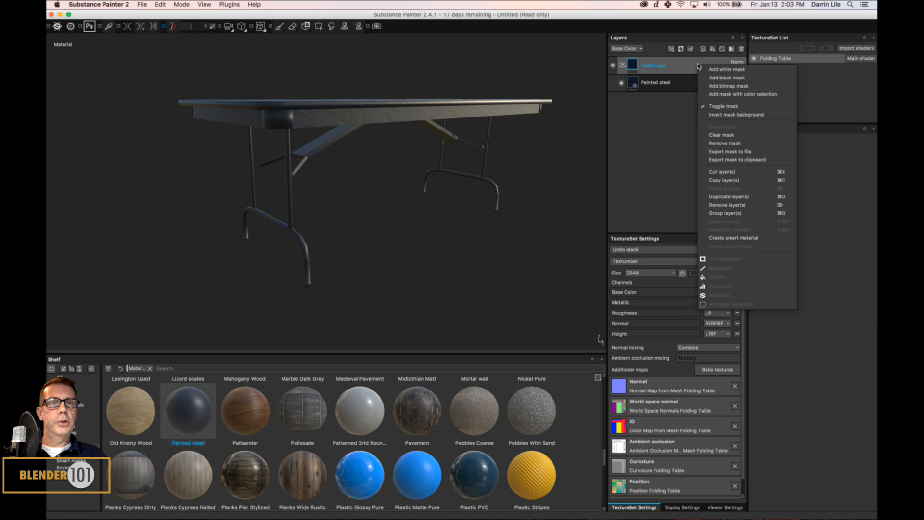
click(717, 93)
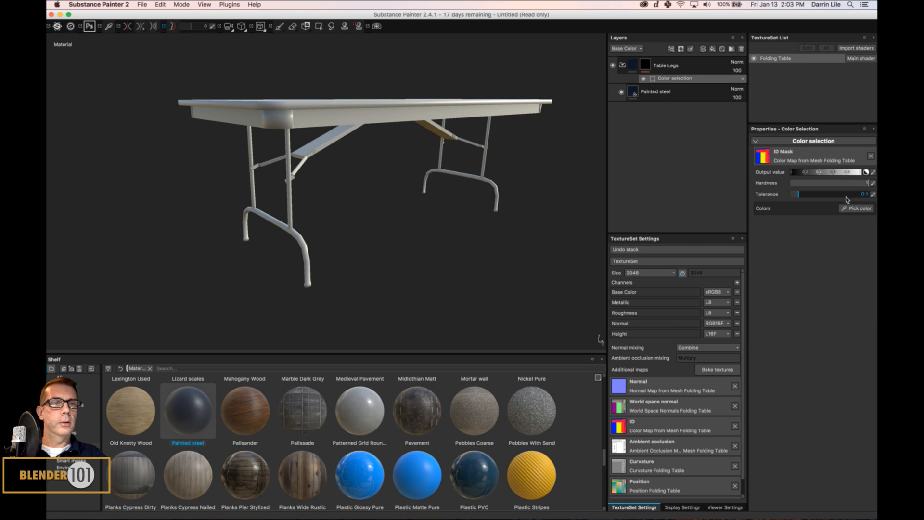
click(857, 208)
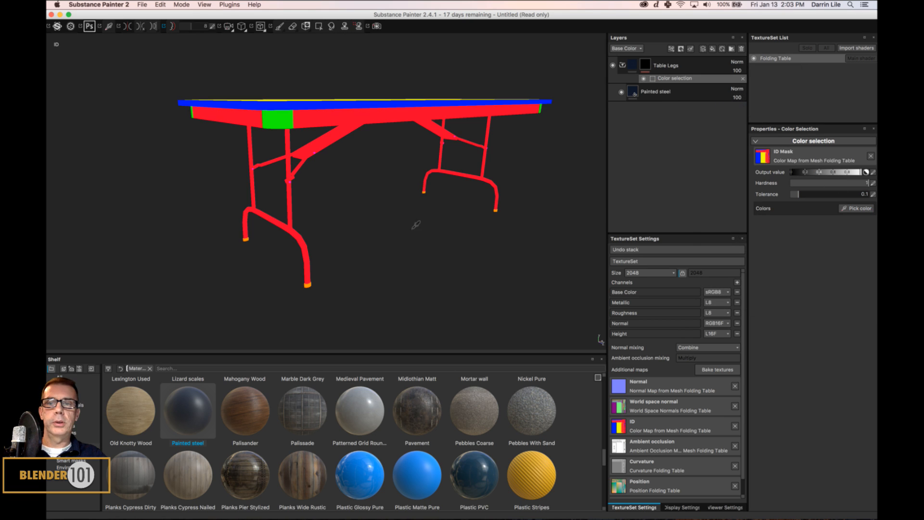
click(332, 130)
Inspect the painted steel on the table frame and examine the Painted steel layer's channels and technical parameters
mouse_move(421, 226)
alt+mouse_down()
mouse_move(396, 235)
mouse_move(404, 226)
alt+mouse_up()
scroll(409, 218, up, 2)
alt+middle_drag(413, 212, 419, 239)
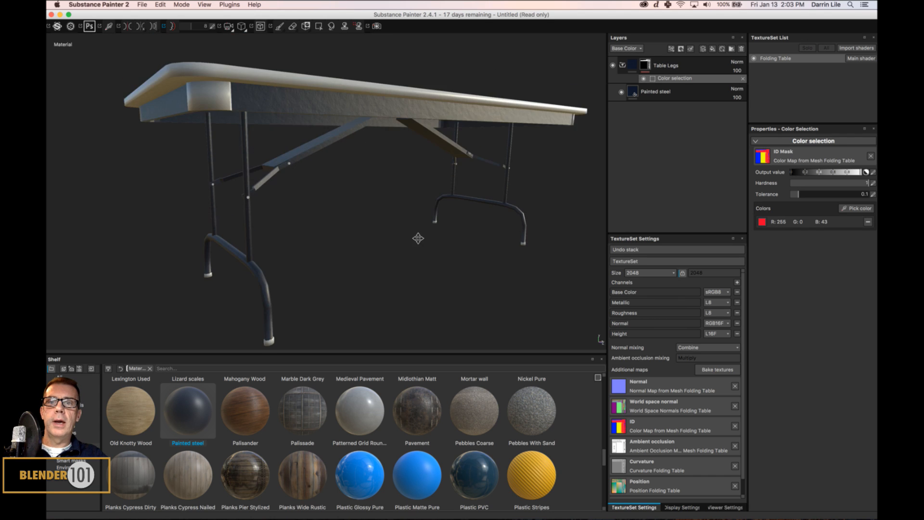
scroll(419, 217, up, 2)
alt+drag(418, 216, 420, 233)
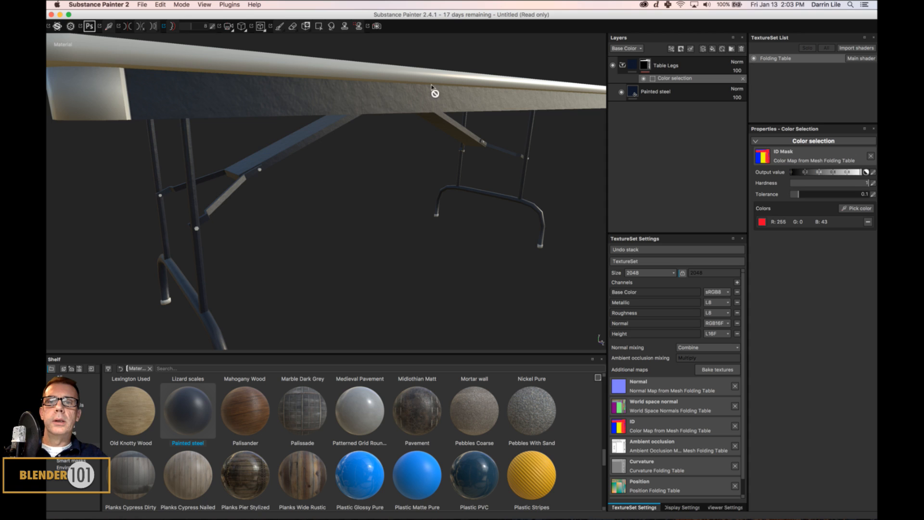
alt+drag(445, 153, 431, 173)
click(634, 91)
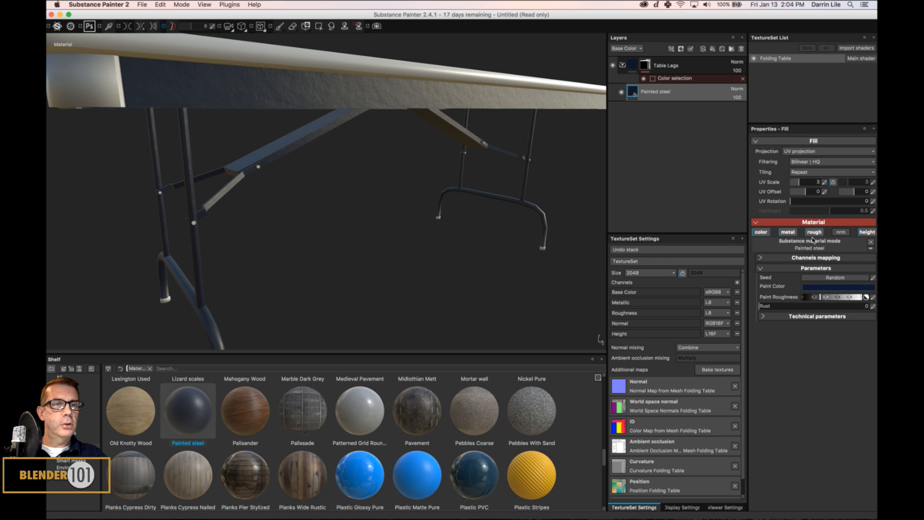
click(866, 232)
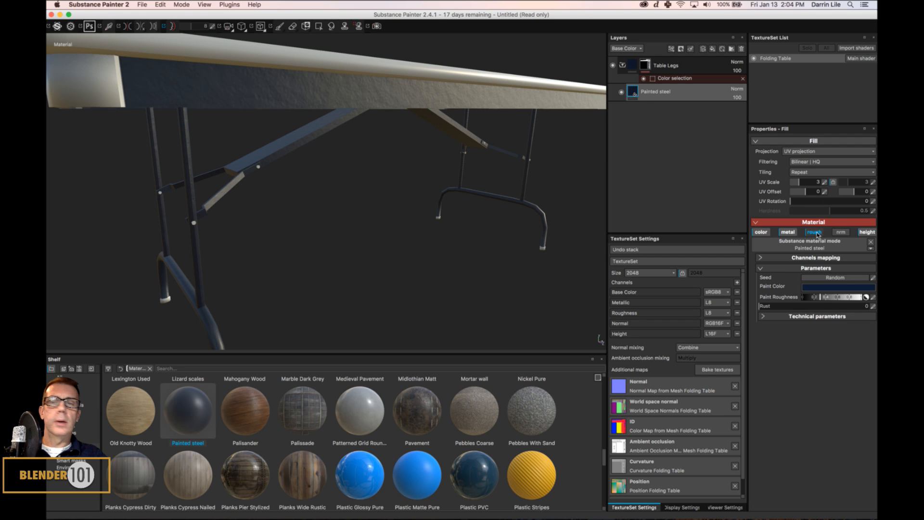
click(814, 232)
click(814, 233)
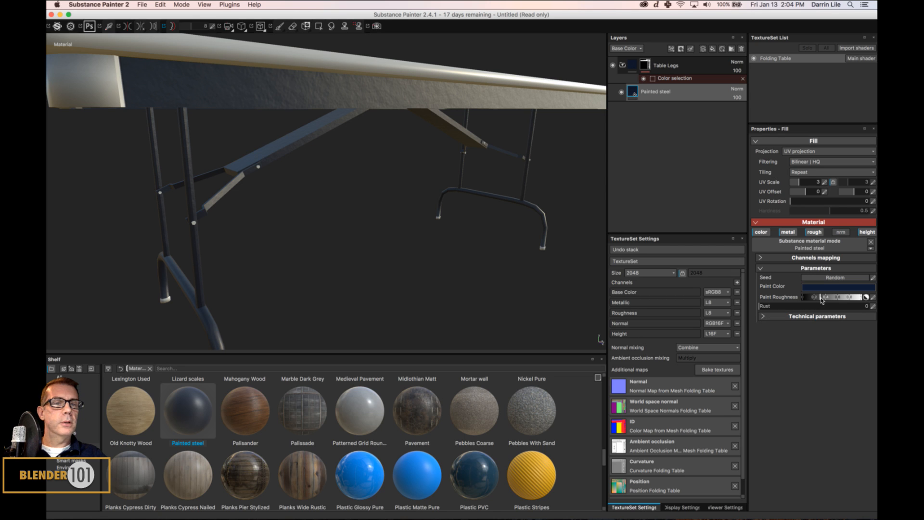
click(759, 317)
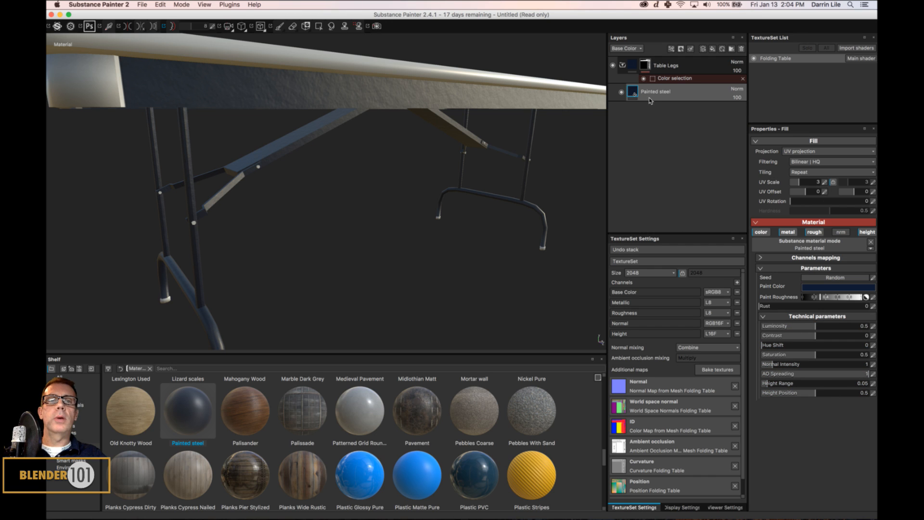
Show the Height channel in the layer stack and set the Painted steel layer's height opacity to 28
click(640, 48)
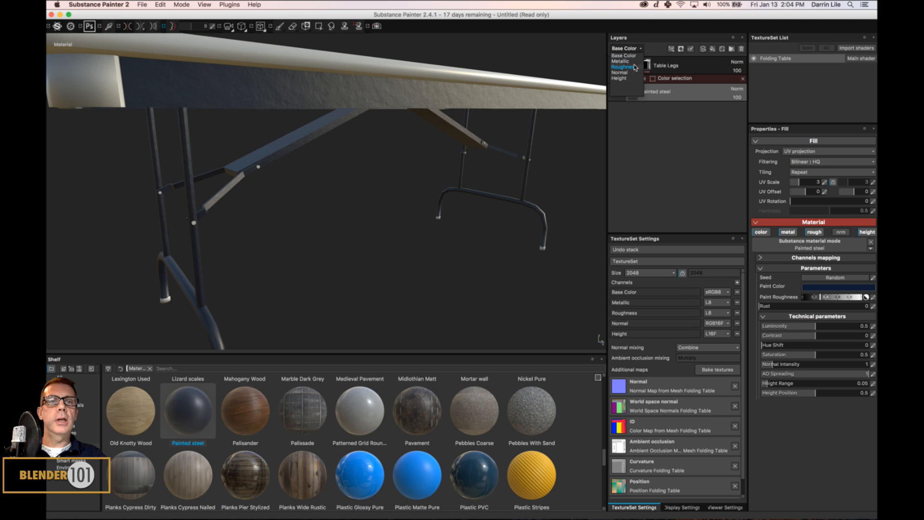
click(625, 79)
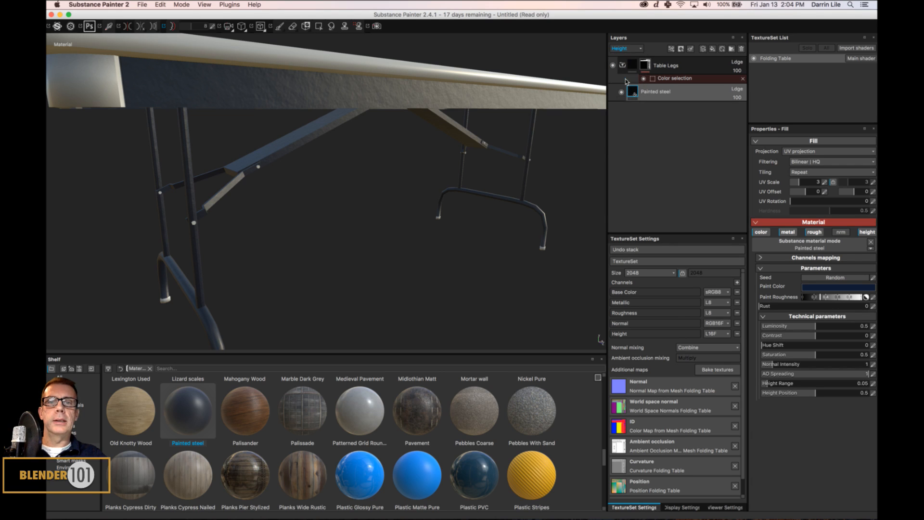
click(738, 97)
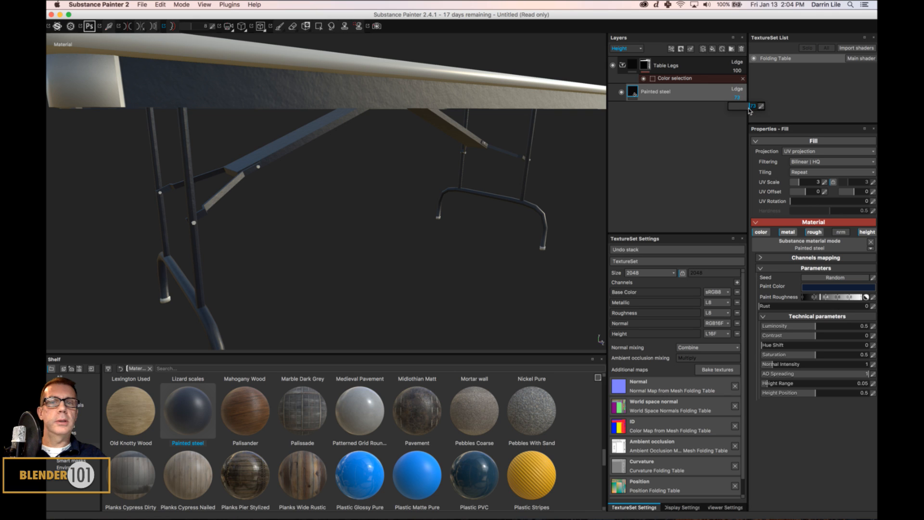
drag(736, 112, 739, 112)
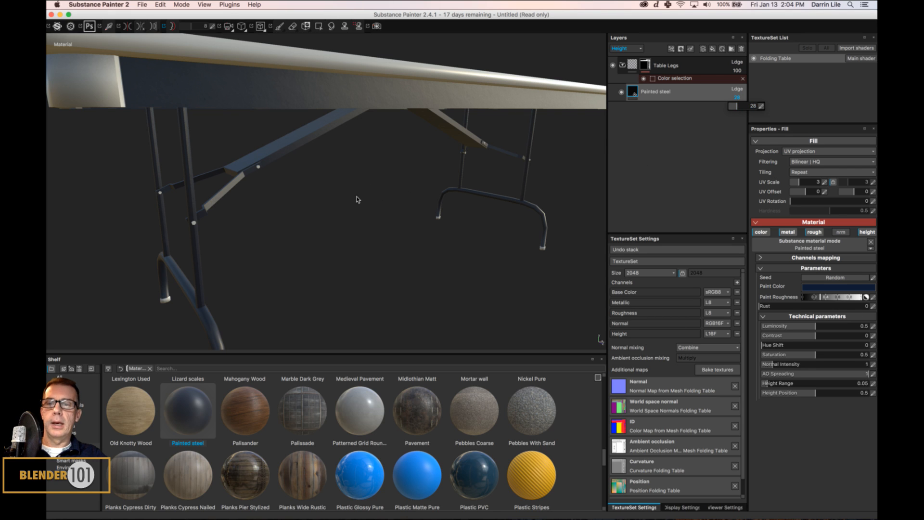
Examine the painted steel on the legs, braces and frame from several angles, ending with the whole table framed
alt+drag(229, 262, 263, 268)
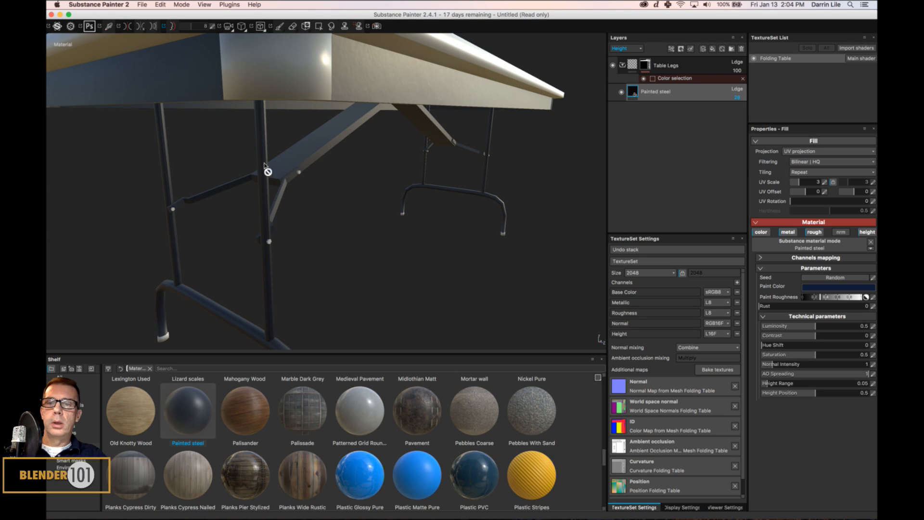
alt+drag(202, 200, 138, 204)
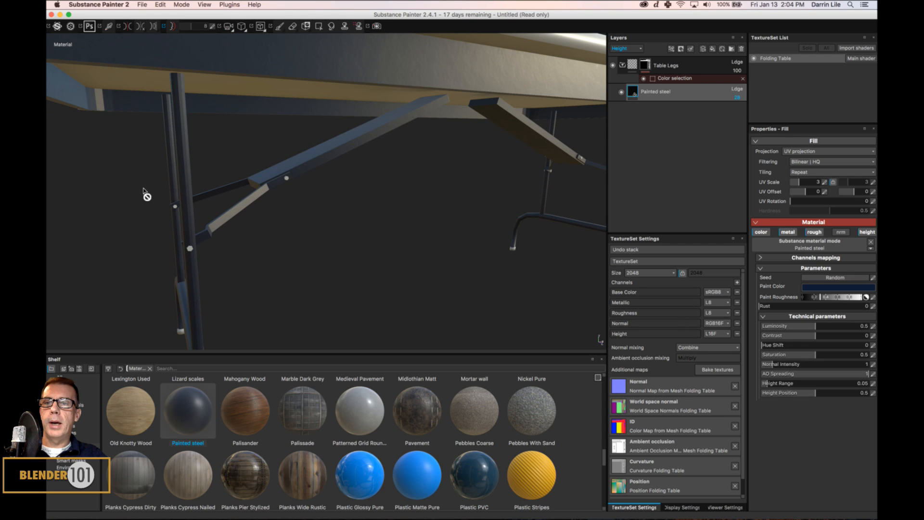
alt+drag(336, 207, 113, 207)
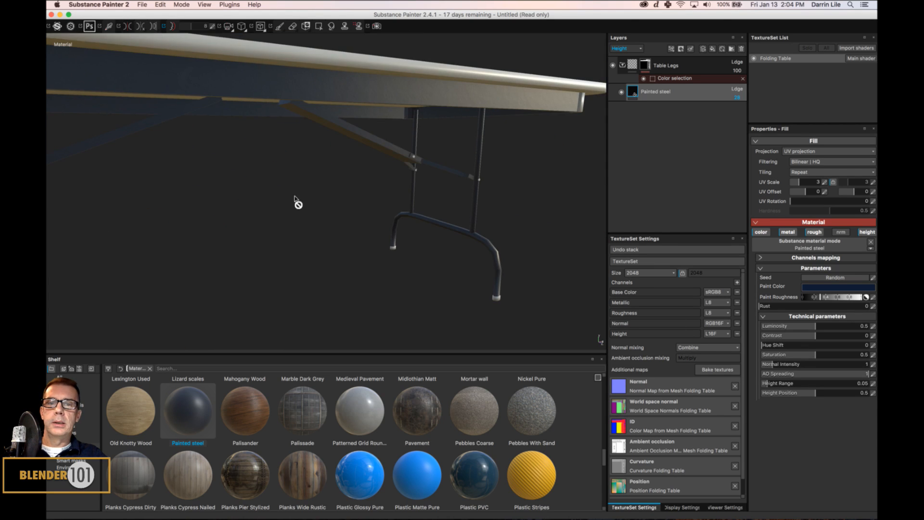
alt+drag(297, 200, 95, 278)
alt+drag(390, 235, 246, 274)
alt+drag(418, 247, 424, 268)
key(f)
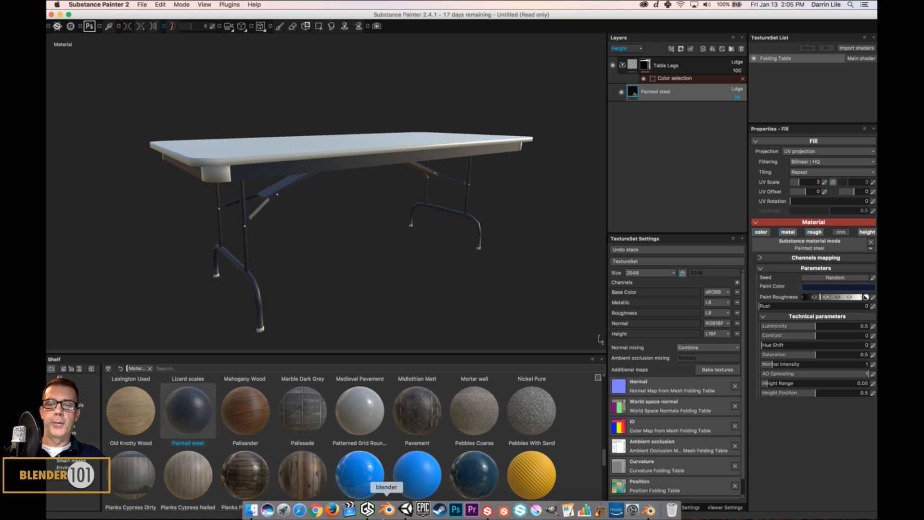
Switch to Blender and examine the folding table's legs, braces and underside
click(386, 511)
scroll(396, 336, up, 3)
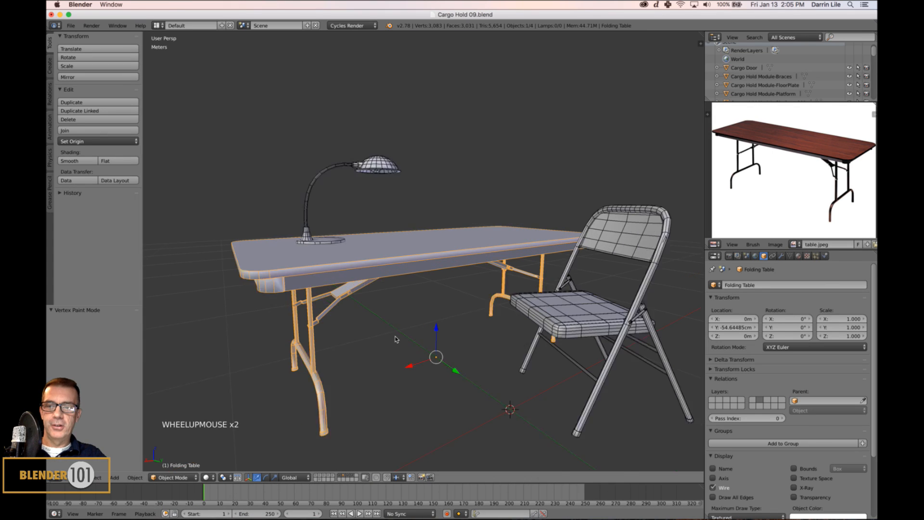
alt+drag(418, 304, 420, 302)
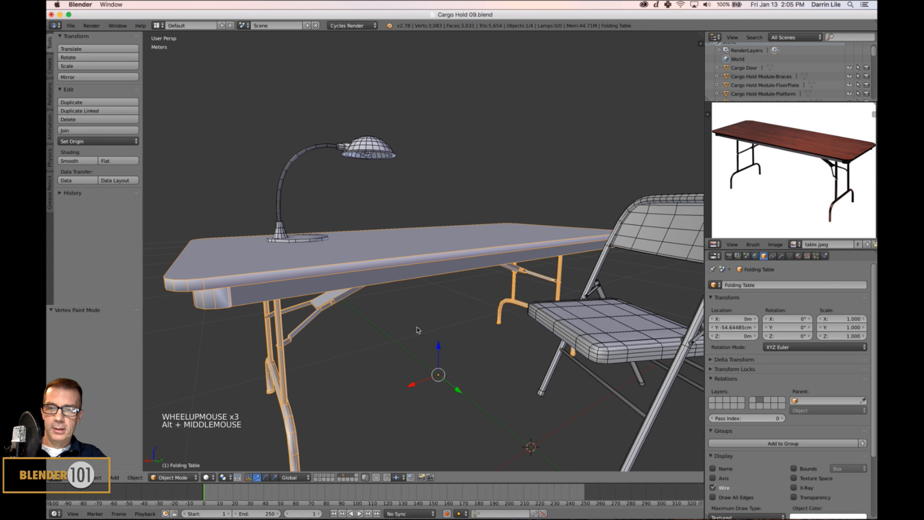
middle_drag(386, 337, 412, 280)
scroll(452, 287, up, 1)
middle_click(452, 287)
middle_click(452, 287)
scroll(451, 292, down, 1)
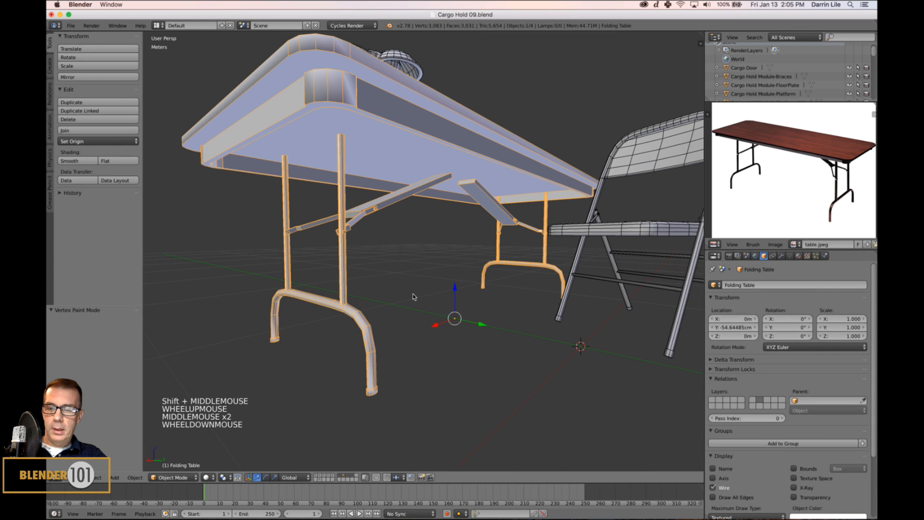
Reselect the Folding Table in object mode and turn off its wireframe overlay
key(Tab)
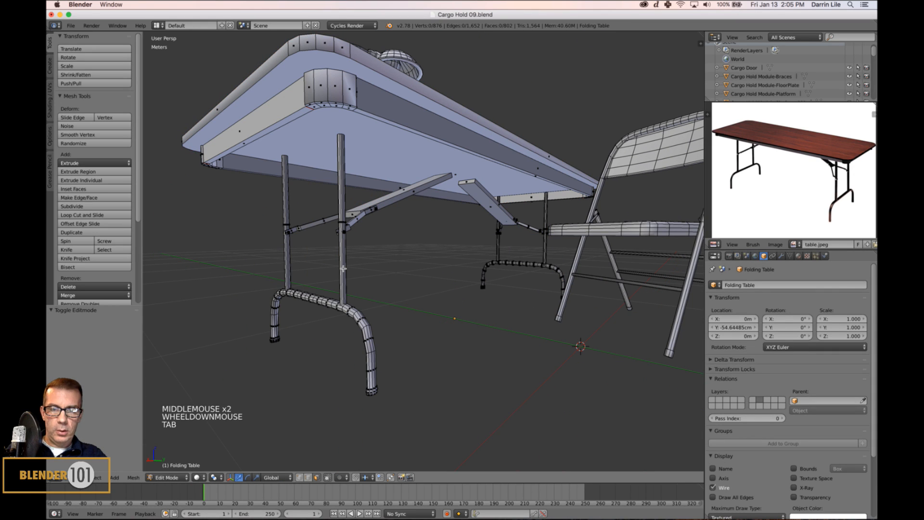
key(Tab)
middle_drag(343, 268, 435, 270)
key(a)
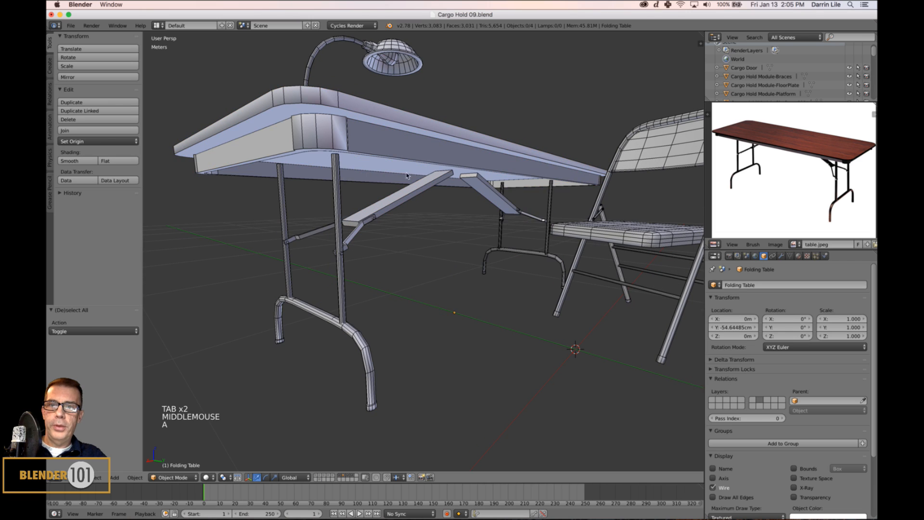
right_click(403, 152)
scroll(454, 246, down, 1)
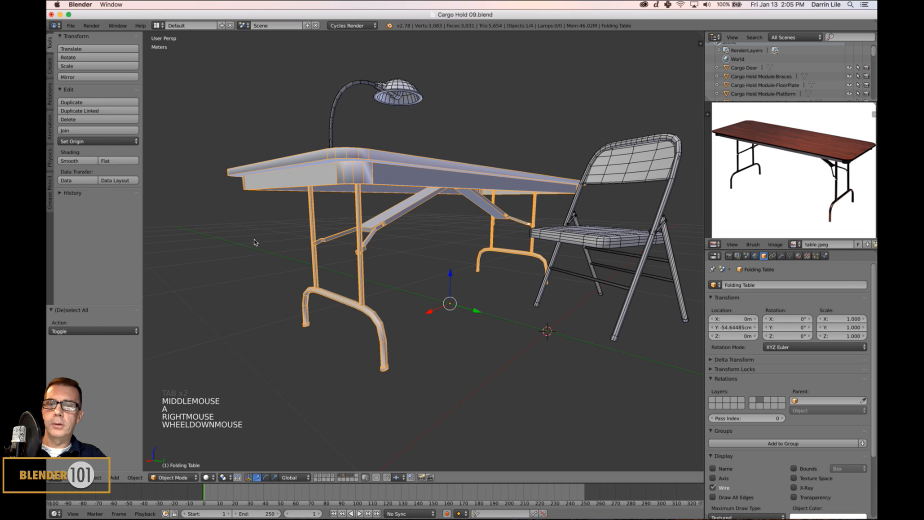
click(723, 488)
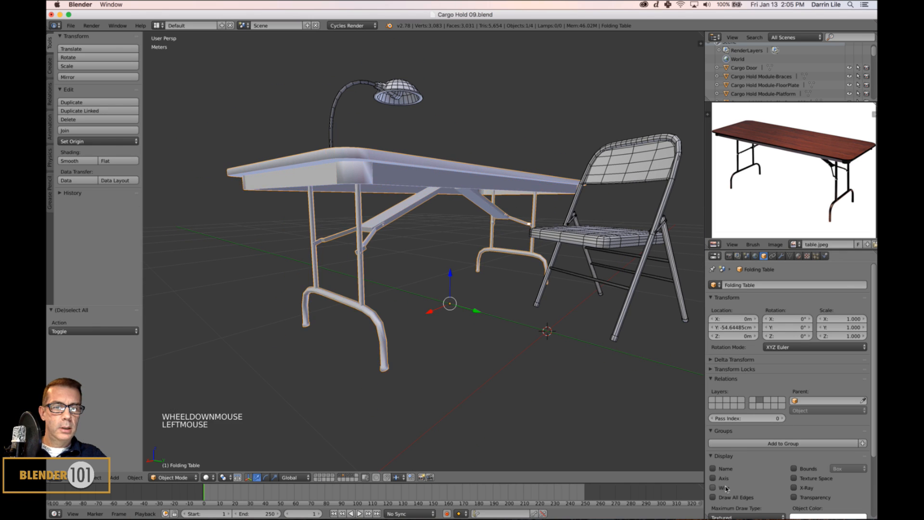
Try smooth shading on the whole Folding Table and undo it
click(78, 160)
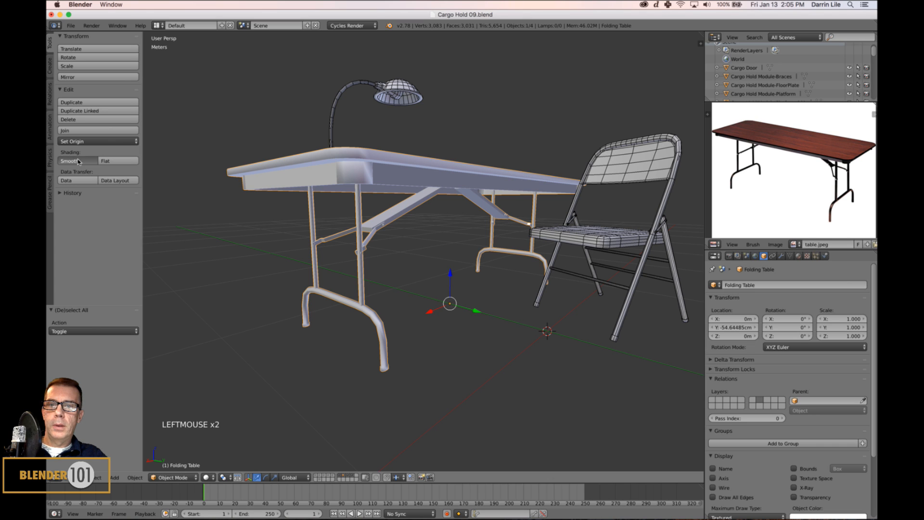
key(super+z)
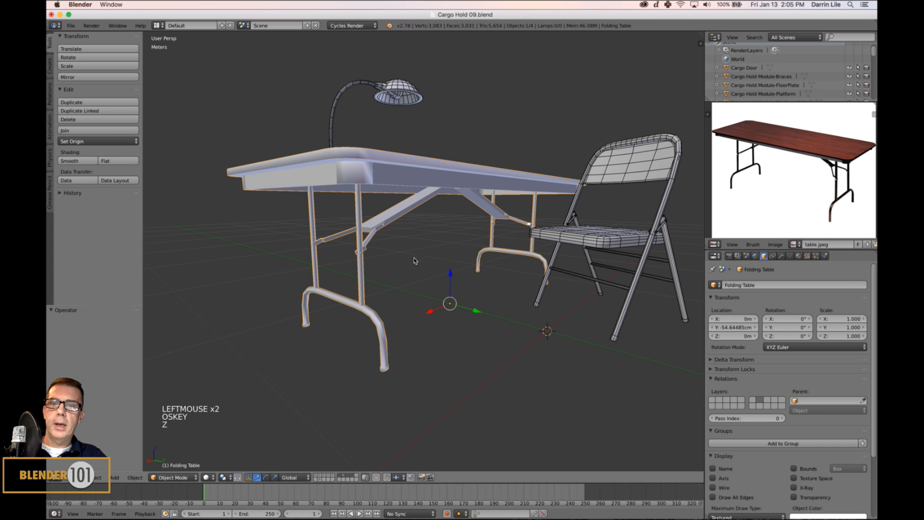
In edit mode, select the linked geometry of all four upright leg tubes on the folding table, with the seam delimiter off
scroll(428, 250, up, 1)
shift+scroll(428, 249, up, 1)
shift+middle_drag(428, 250, 456, 264)
scroll(439, 259, up, 1)
key(Tab)
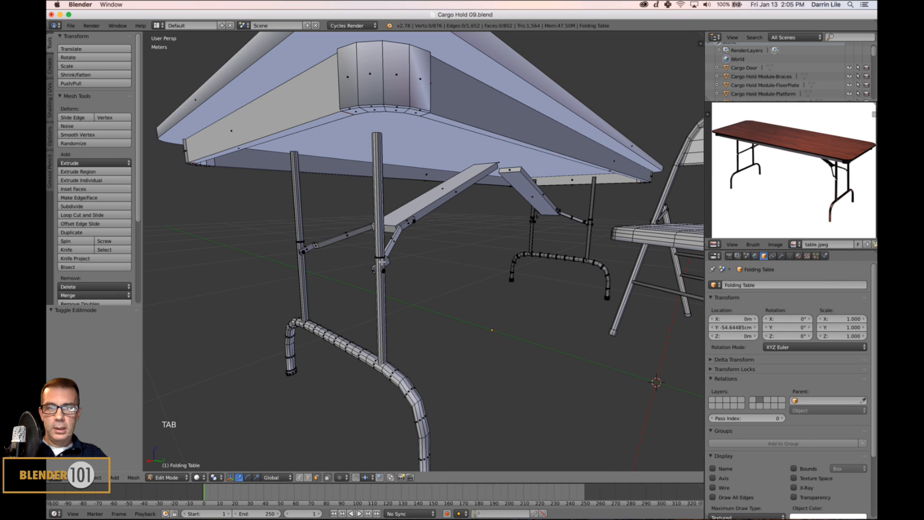
key(l)
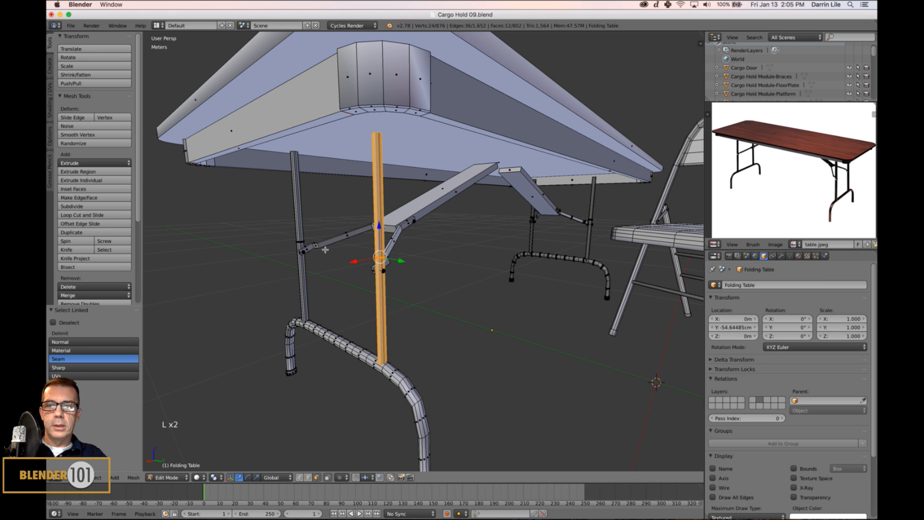
key(l)
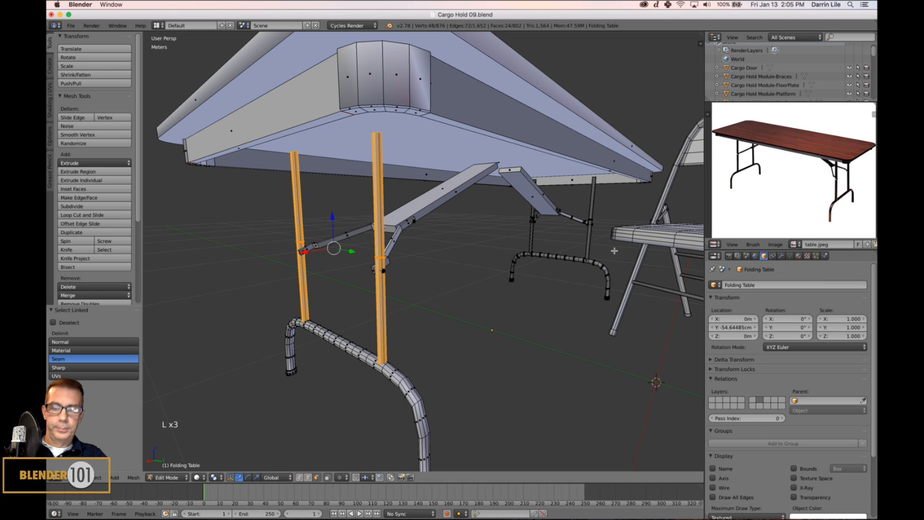
shift+middle_drag(614, 251, 281, 253)
scroll(592, 248, up, 5)
scroll(566, 243, up, 5)
key(l)
key(l)
key(l)
key(l)
key(l)
key(l)
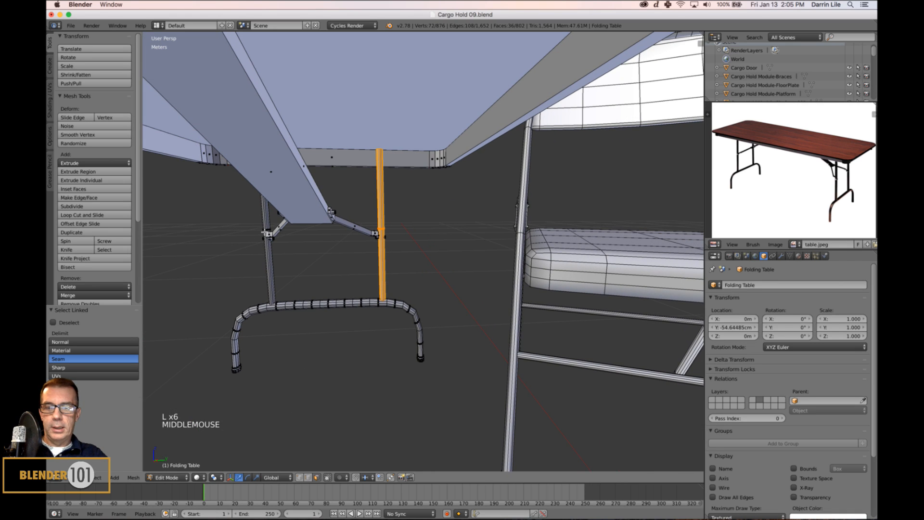
key(l)
key(l)
scroll(268, 235, down, 12)
middle_drag(268, 234, 410, 315)
shift+click(67, 359)
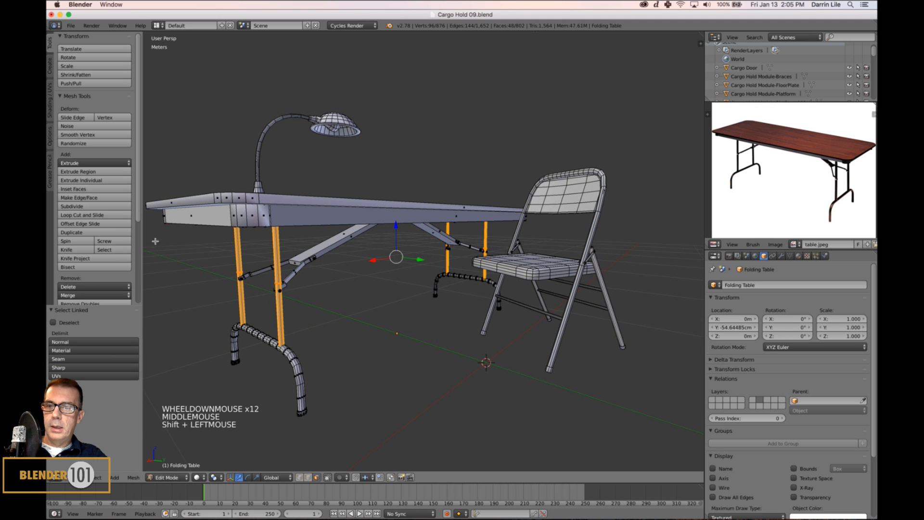
Shade the faces of the selected leg tubes smooth, clear the selection and save over the existing Blender file
click(50, 100)
click(82, 58)
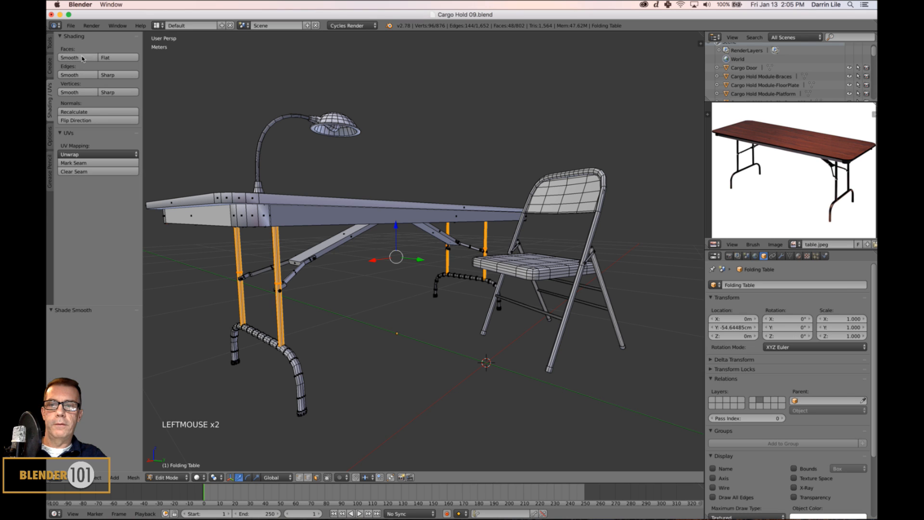
key(a)
shift+middle_drag(381, 286, 523, 297)
scroll(402, 295, up, 2)
scroll(401, 295, down, 3)
key(super+s)
click(424, 300)
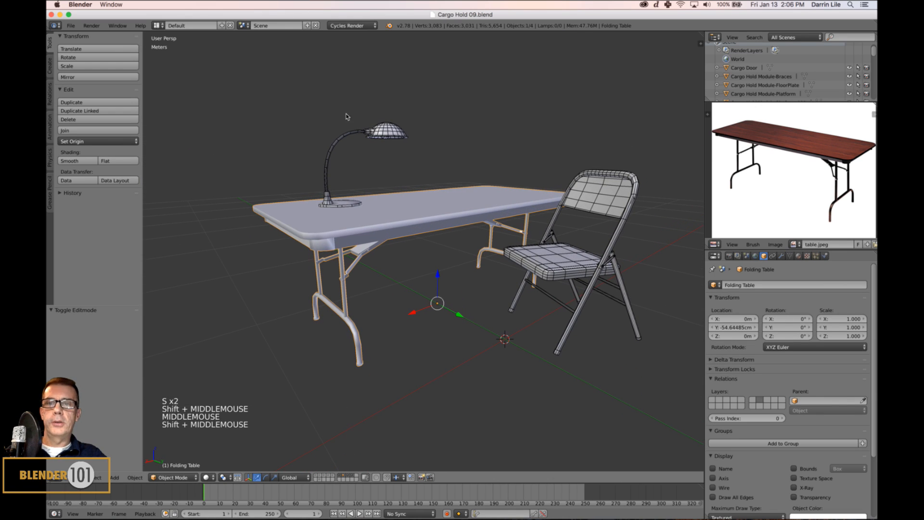
Export the scene as FBX over Folding Table.fbx without limiting it to selected objects
click(157, 25)
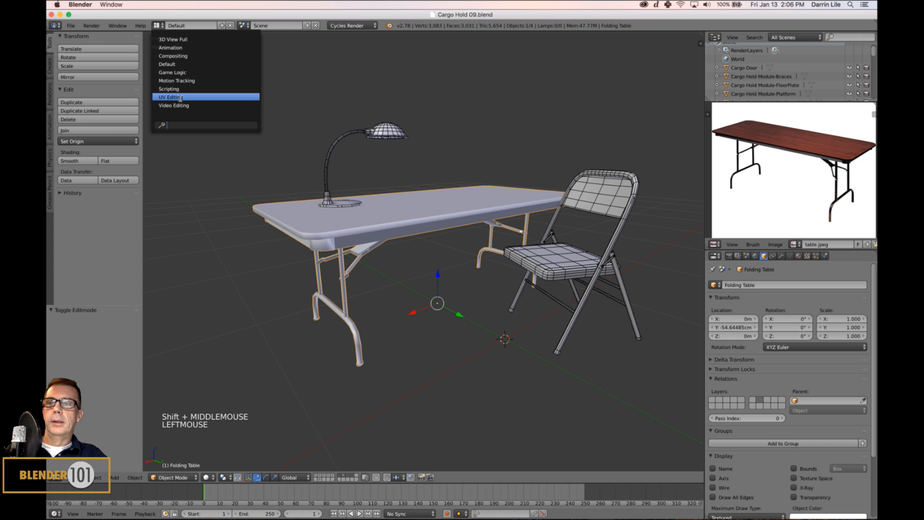
click(70, 26)
click(70, 26)
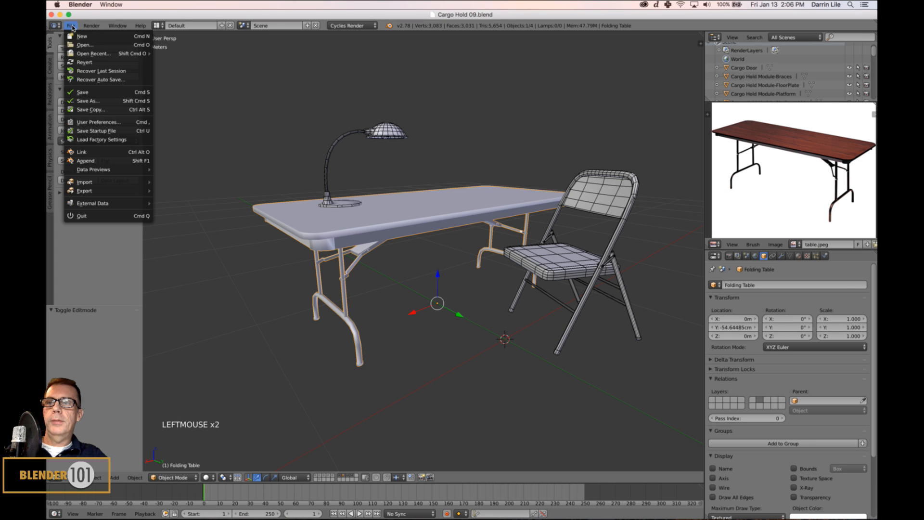
mouse_move(153, 191)
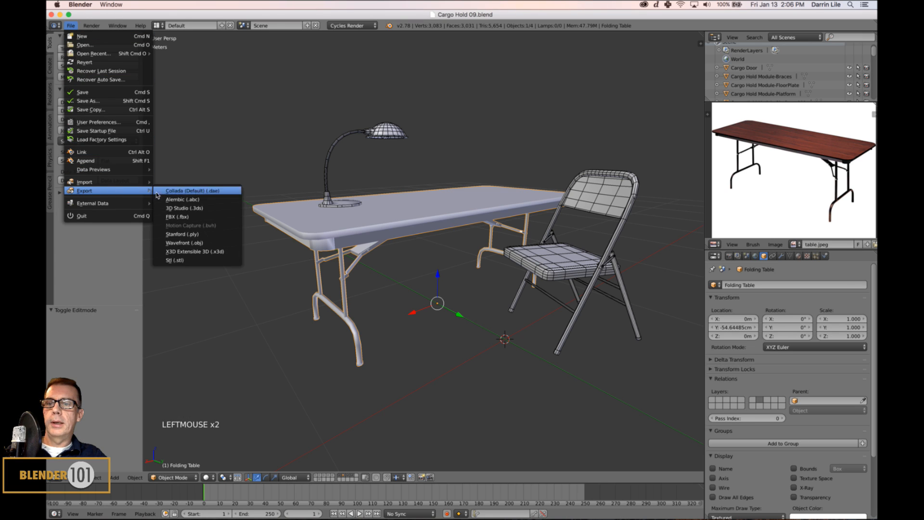
click(177, 217)
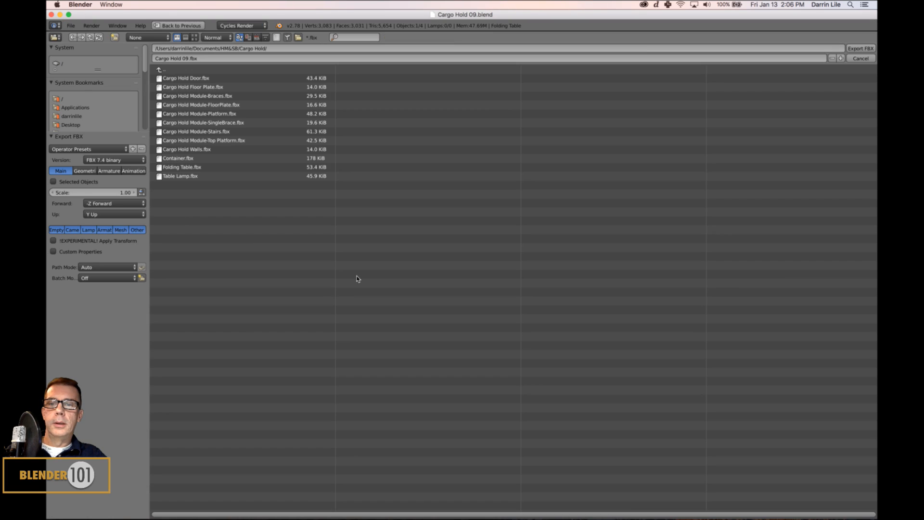
click(181, 168)
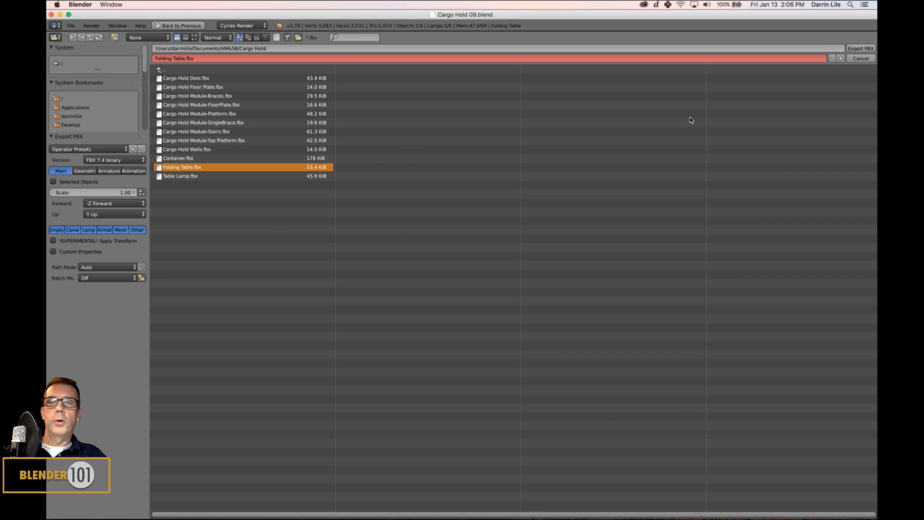
click(862, 49)
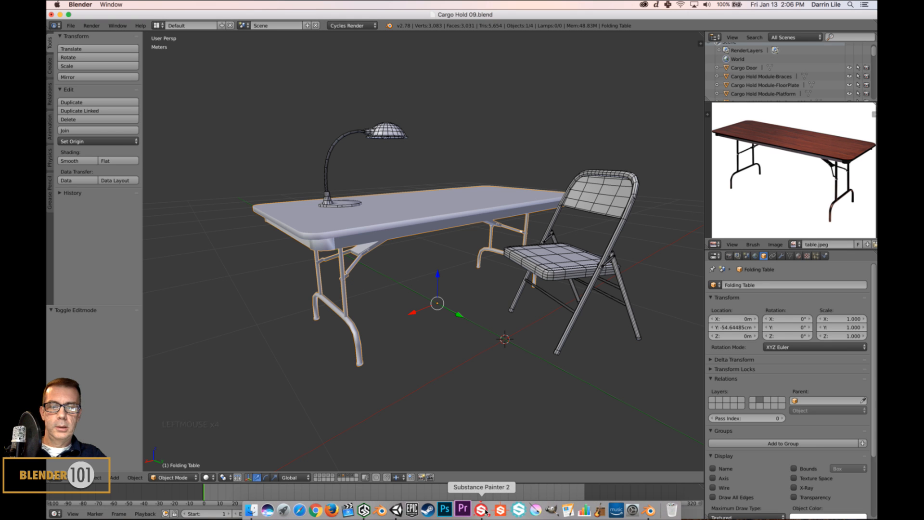
Switch to Substance Painter and try to create a new project from Folding Table.fbx, discarding the current changes; close the log
click(484, 512)
click(142, 5)
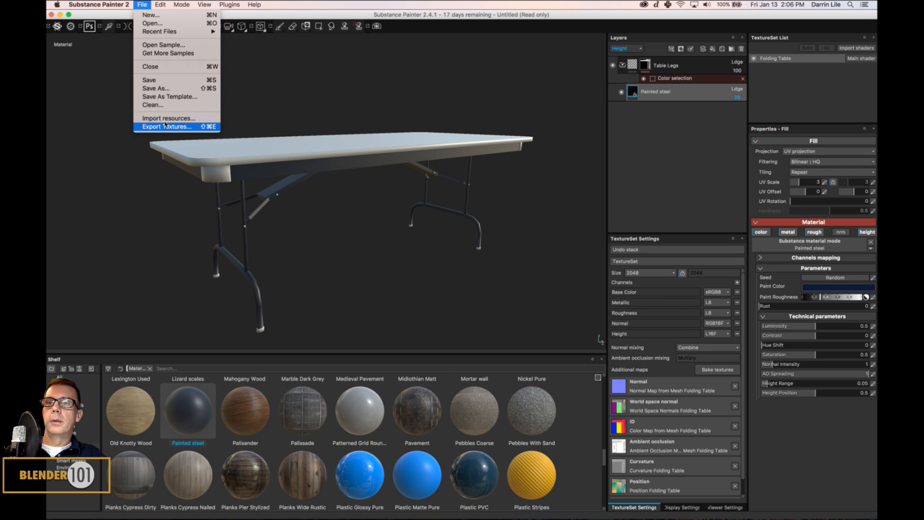
click(151, 14)
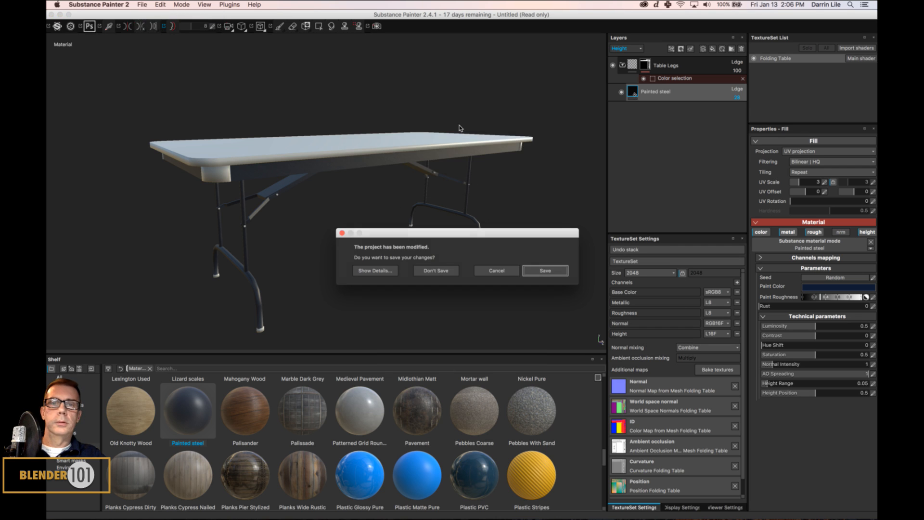
click(435, 270)
click(537, 178)
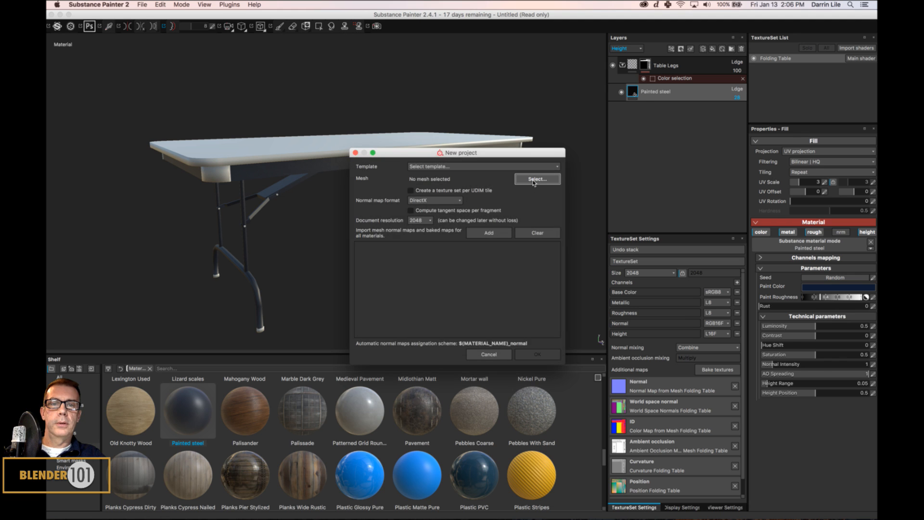
scroll(596, 417, down, 3)
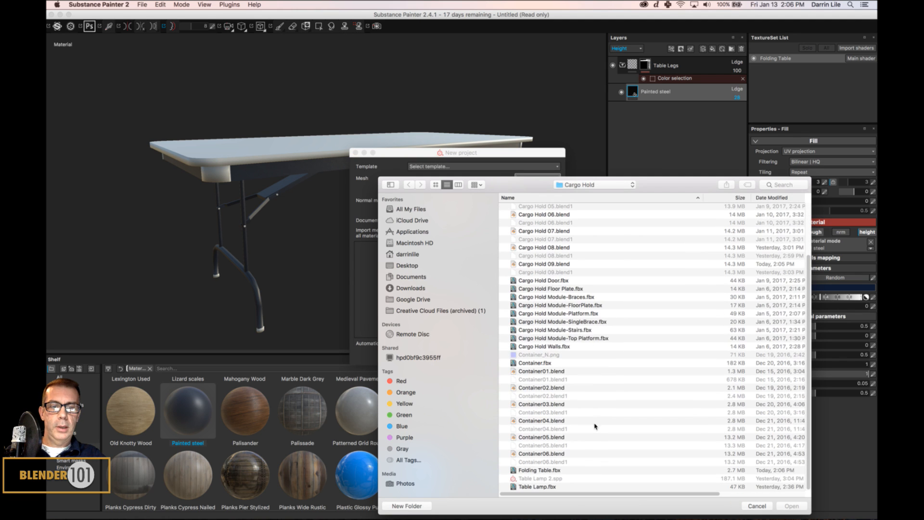
double_click(542, 470)
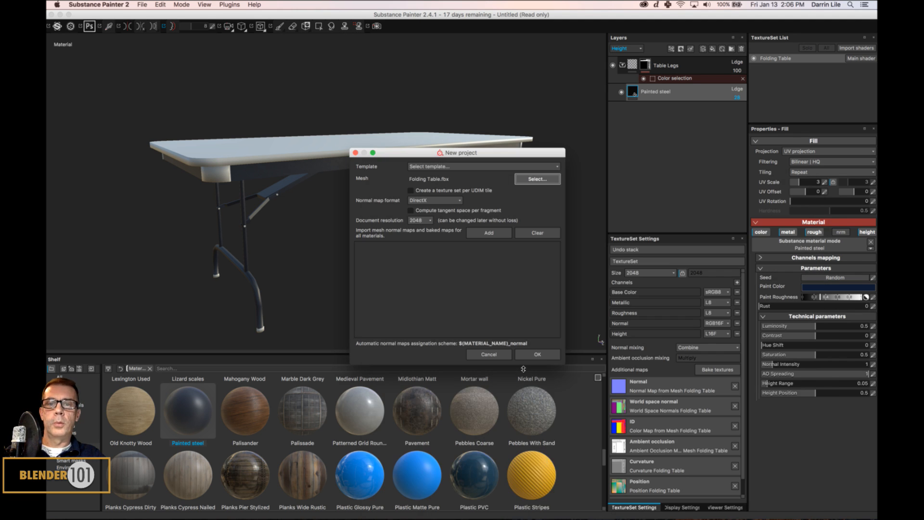
click(531, 355)
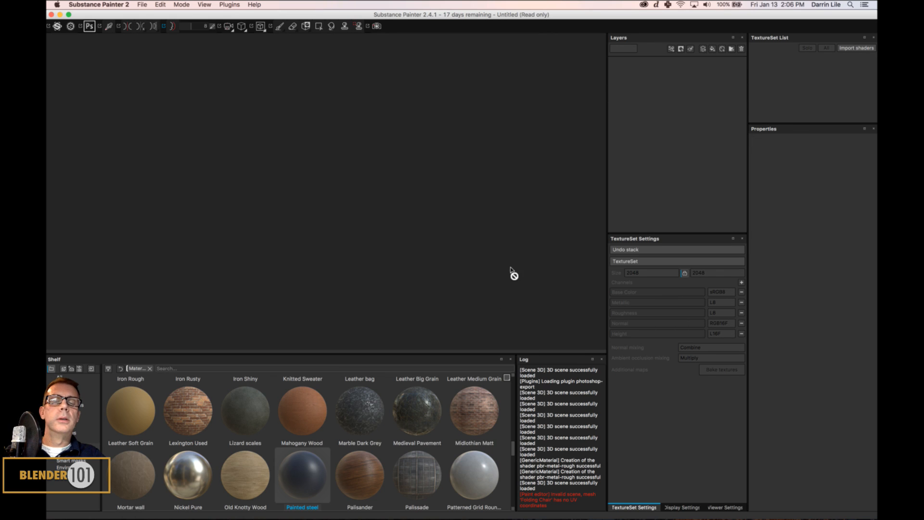
click(602, 359)
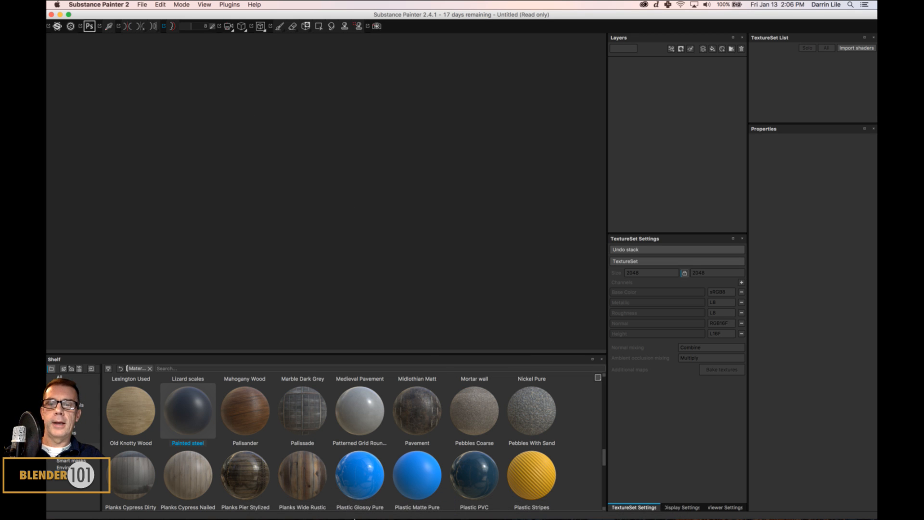
Switch to Blender and export only the selected Folding Table as FBX over Folding Table.fbx
mouse_move(353, 511)
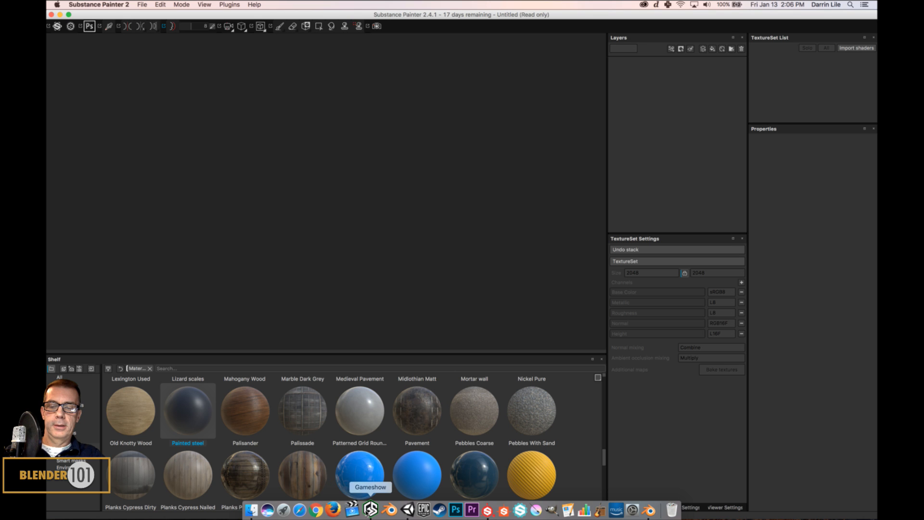
click(389, 509)
shift+middle_drag(454, 386, 467, 366)
scroll(441, 322, down, 3)
shift+middle_drag(440, 322, 445, 337)
click(70, 26)
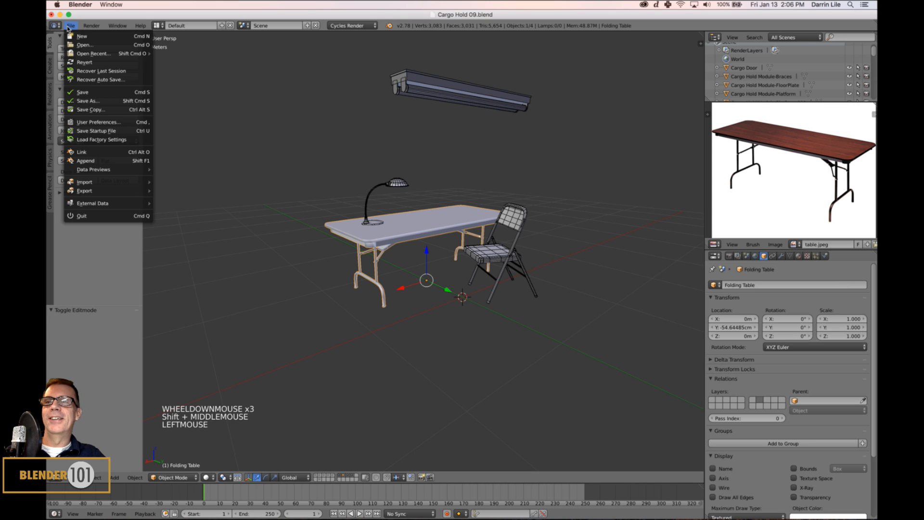
mouse_move(96, 191)
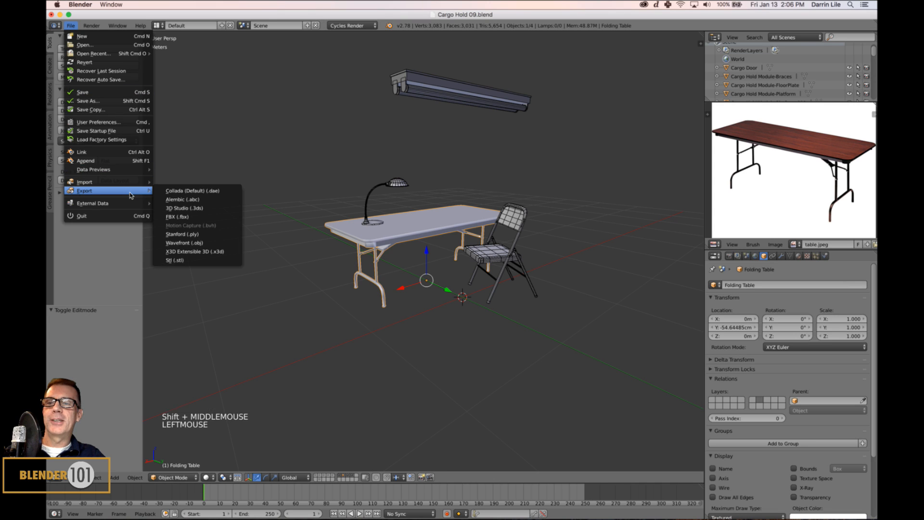
click(183, 214)
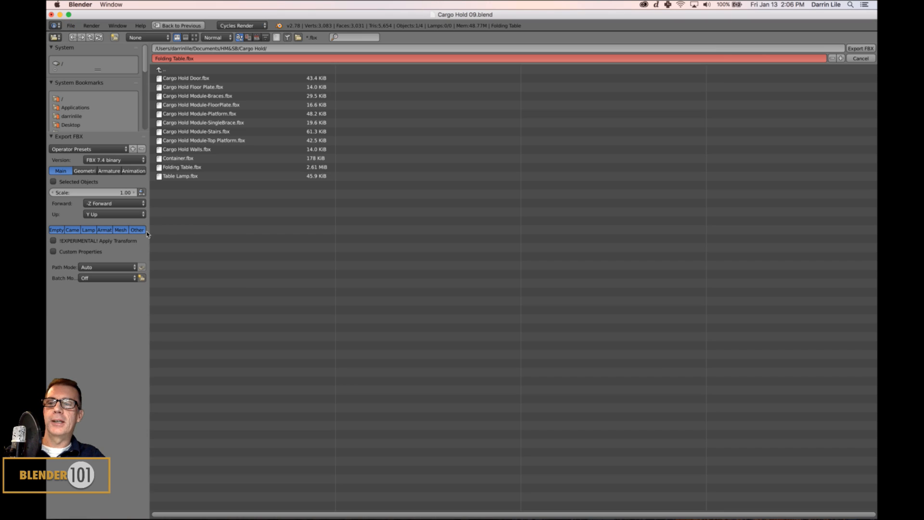
click(53, 181)
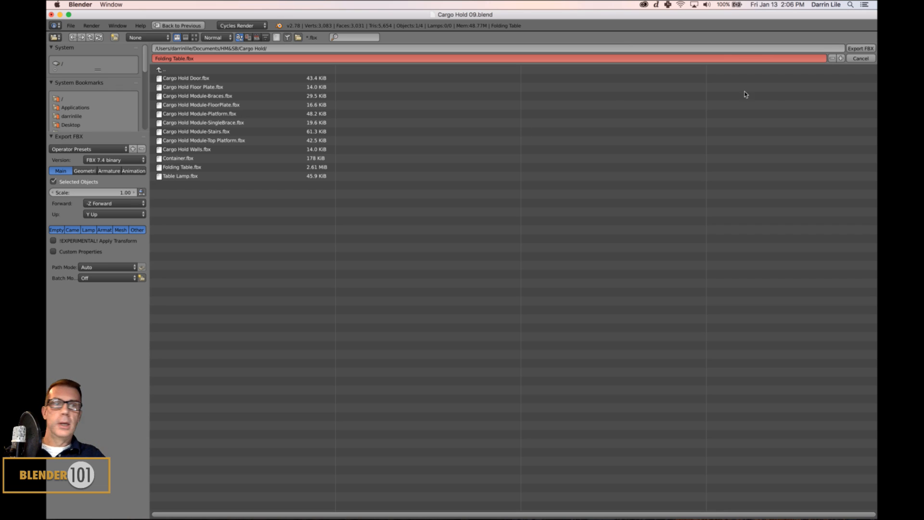
click(860, 58)
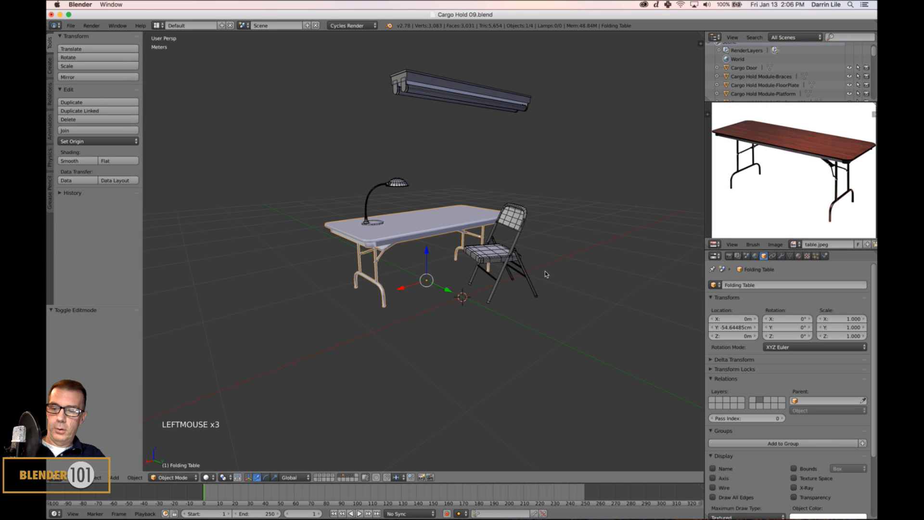
Show all scene layers and examine the table's surroundings in the cargo hold
scroll(546, 274, down, 7)
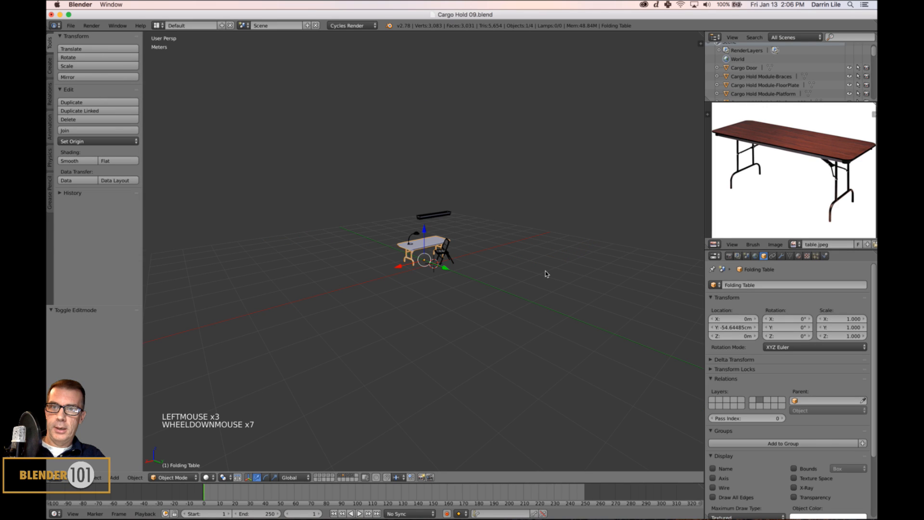
key(grave)
scroll(541, 278, down, 6)
scroll(535, 281, up, 5)
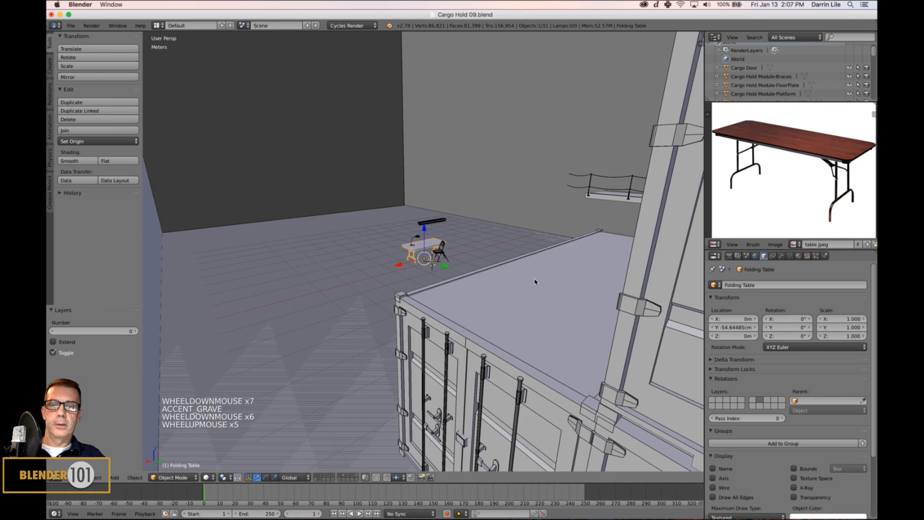
ctrl+drag(535, 281, 548, 325)
ctrl+drag(629, 321, 627, 309)
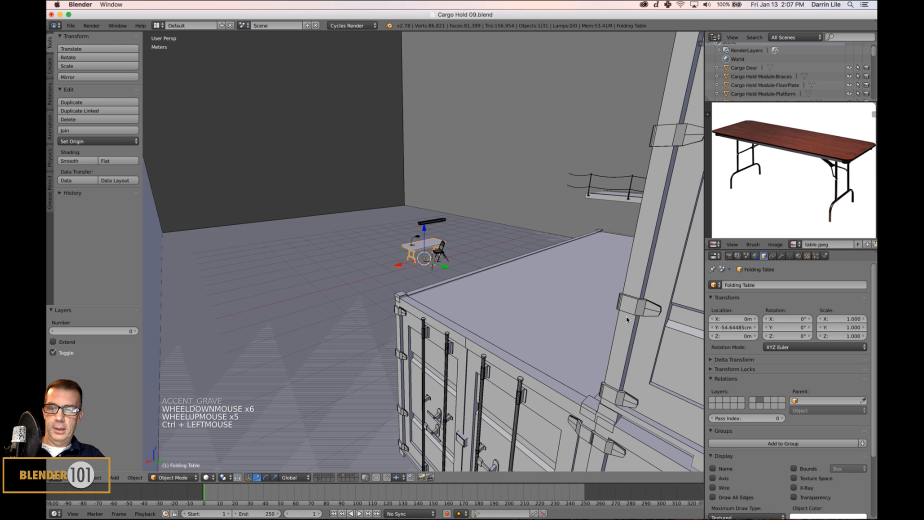
mouse_move(486, 274)
middle_down()
mouse_move(513, 279)
mouse_move(534, 262)
mouse_move(519, 285)
middle_up()
scroll(500, 310, up, 5)
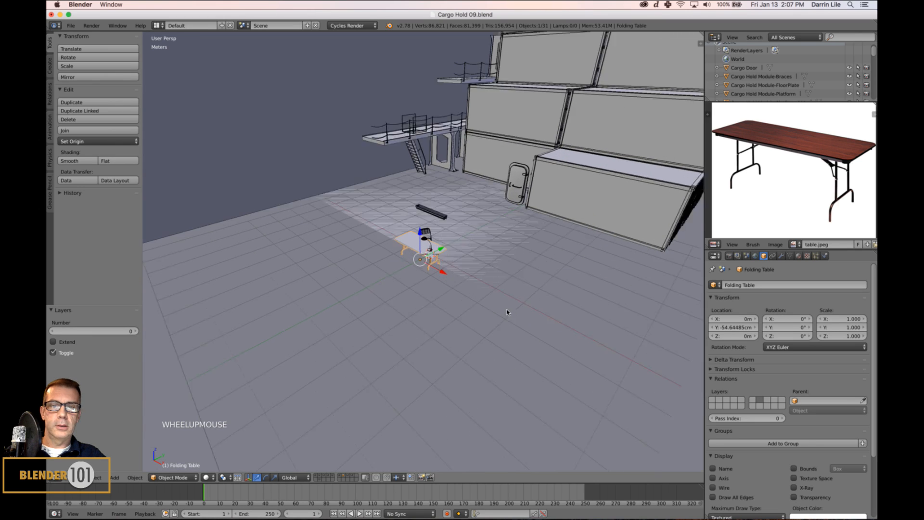
Limit the visible layers to those holding the folding table, lamp, chair and ceiling light
click(345, 475)
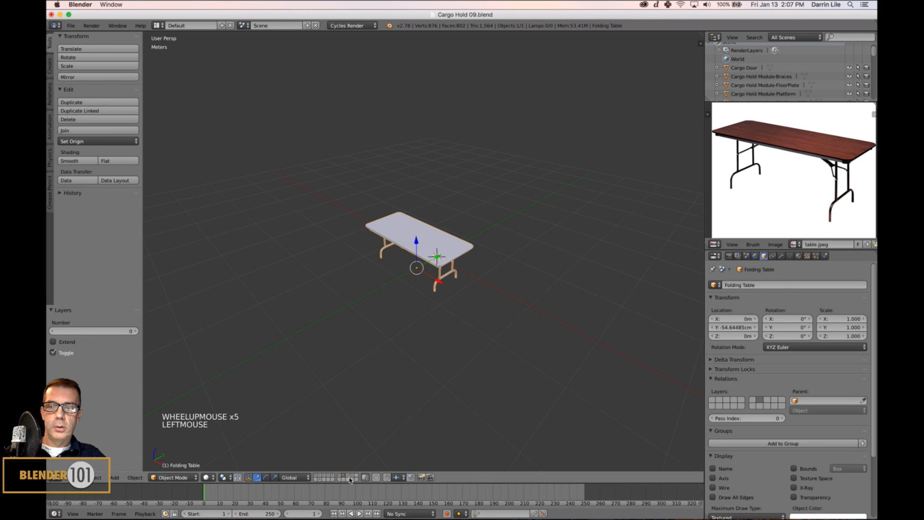
shift+click(350, 477)
shift+click(354, 476)
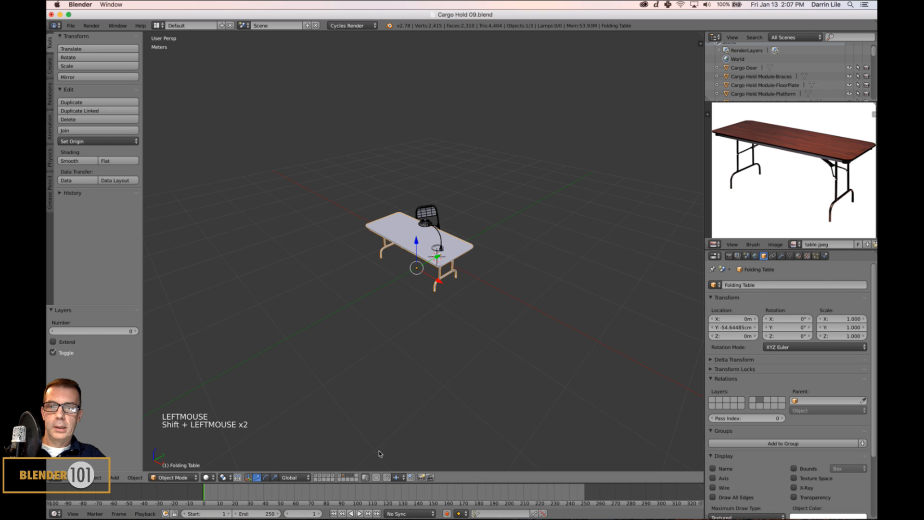
scroll(548, 355, up, 6)
middle_drag(548, 355, 532, 375)
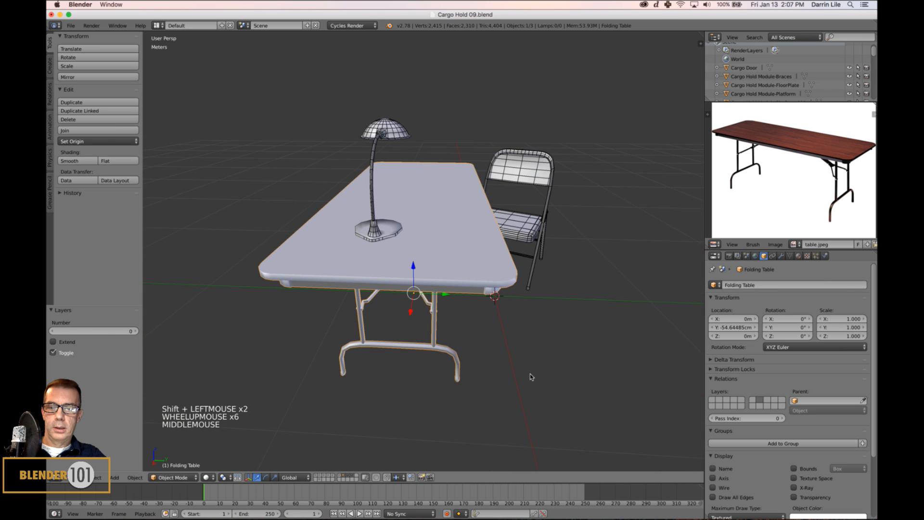
shift+click(340, 475)
scroll(529, 328, down, 3)
middle_drag(547, 313, 534, 313)
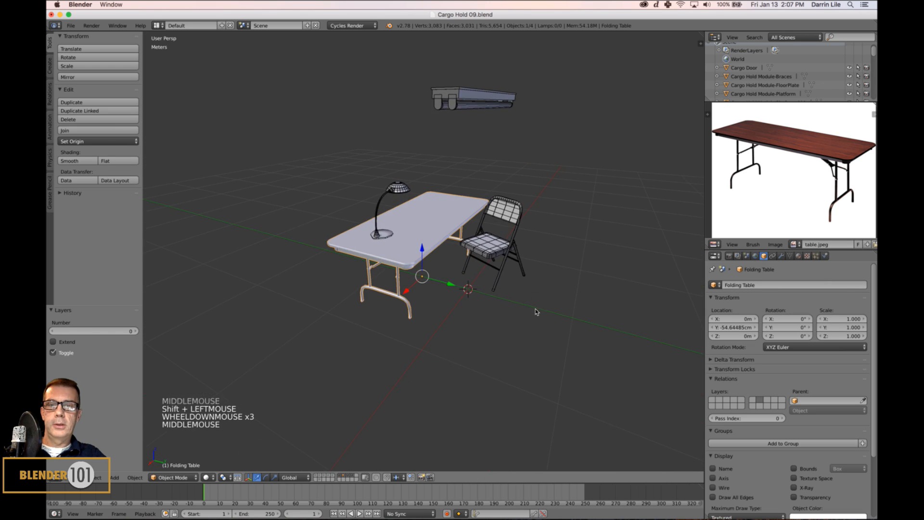
scroll(534, 313, up, 2)
middle_click(538, 311)
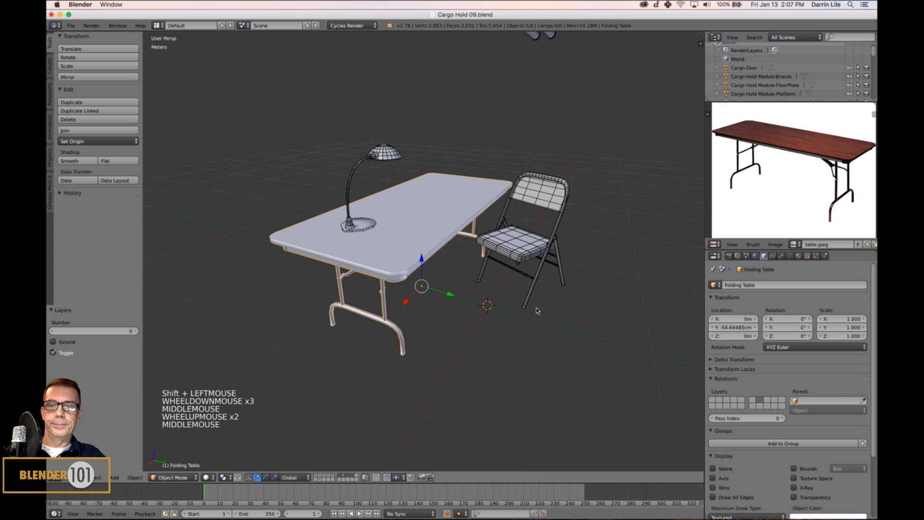
Export only the selected Folding Table as FBX, overwriting Folding Table.fbx in the Cargo Hold folder
click(71, 25)
mouse_move(99, 191)
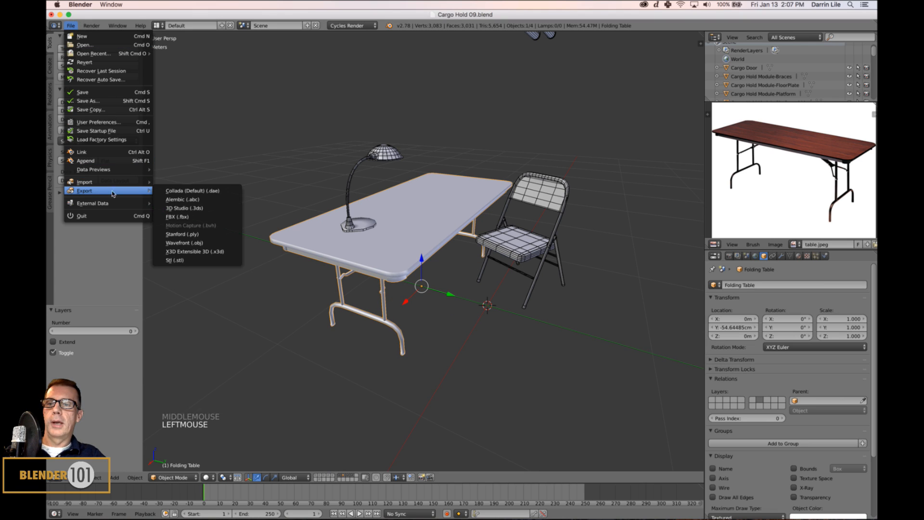
click(196, 217)
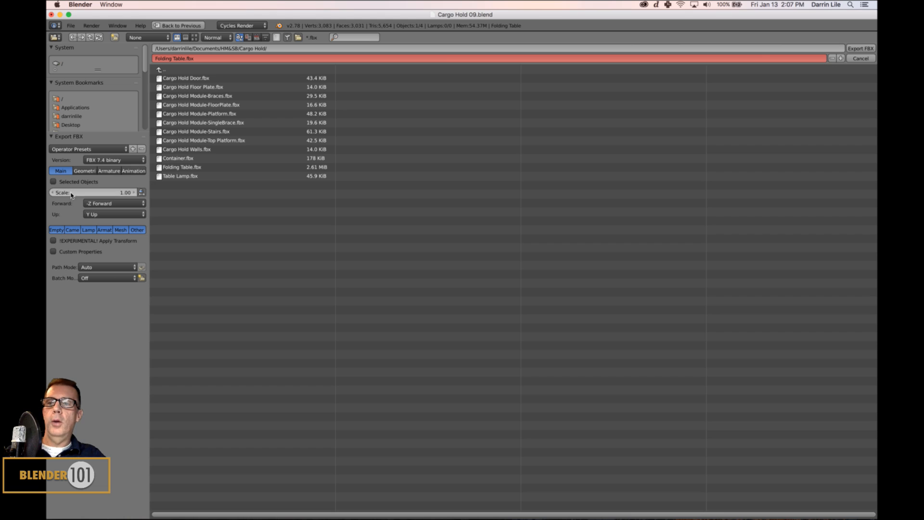
click(60, 182)
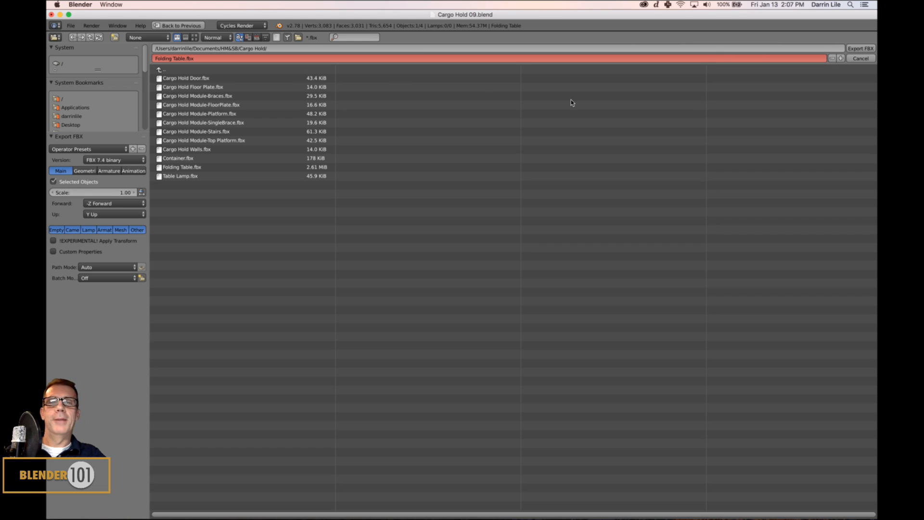
click(860, 48)
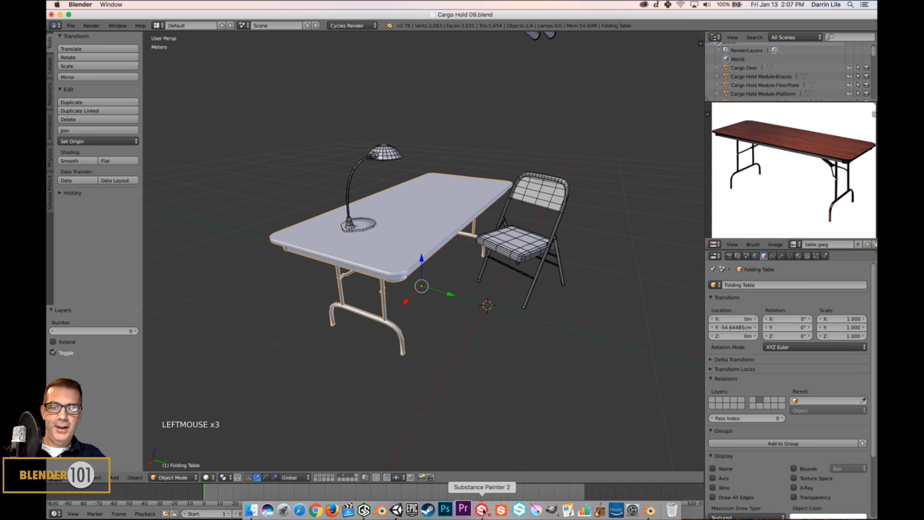
Switch to Substance Painter and create a new project from Folding Table.fbx, discarding the current project's changes
click(486, 509)
click(146, 4)
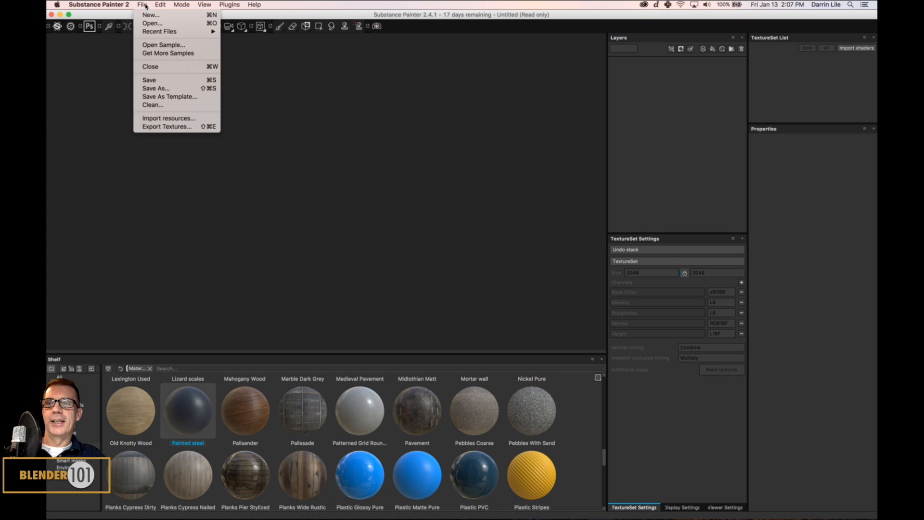
click(150, 15)
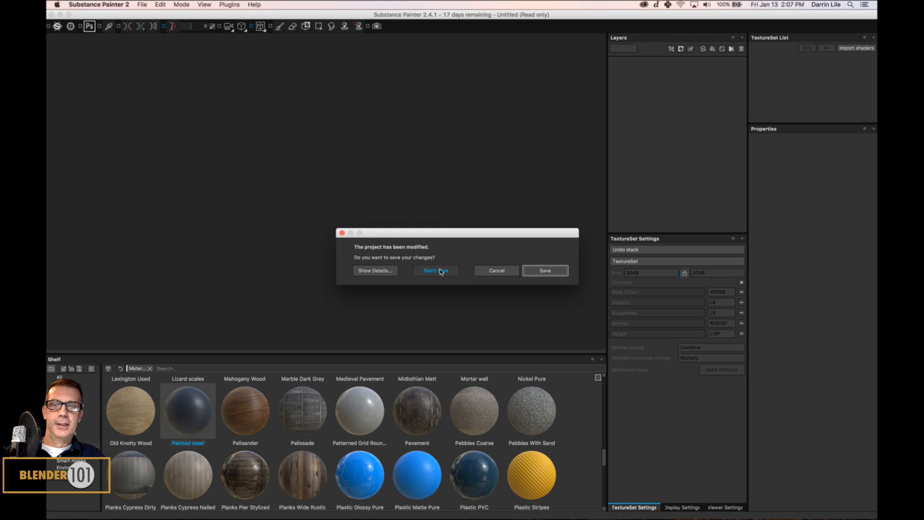
click(438, 271)
click(537, 179)
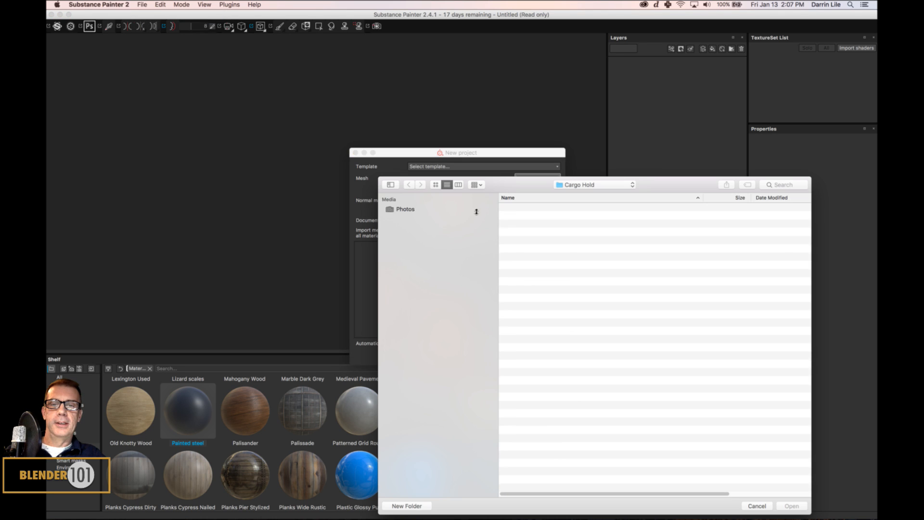
scroll(586, 408, down, 5)
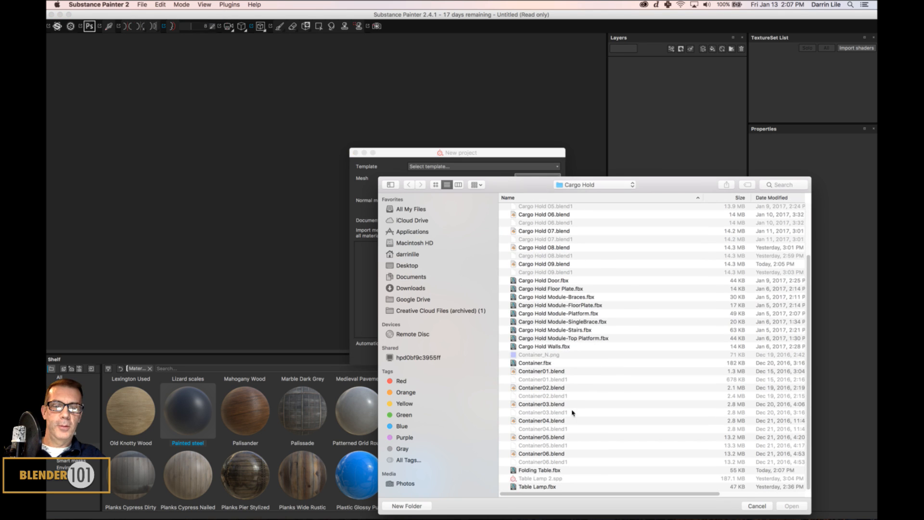
double_click(548, 470)
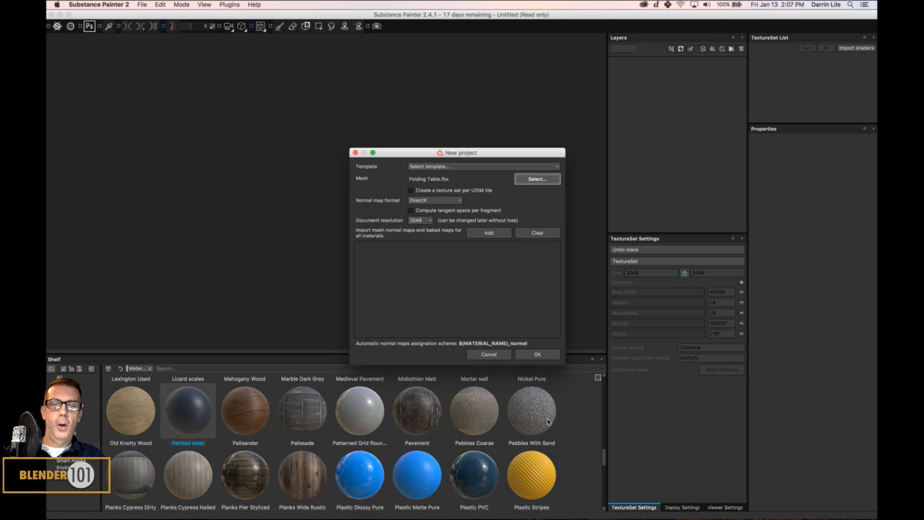
click(531, 355)
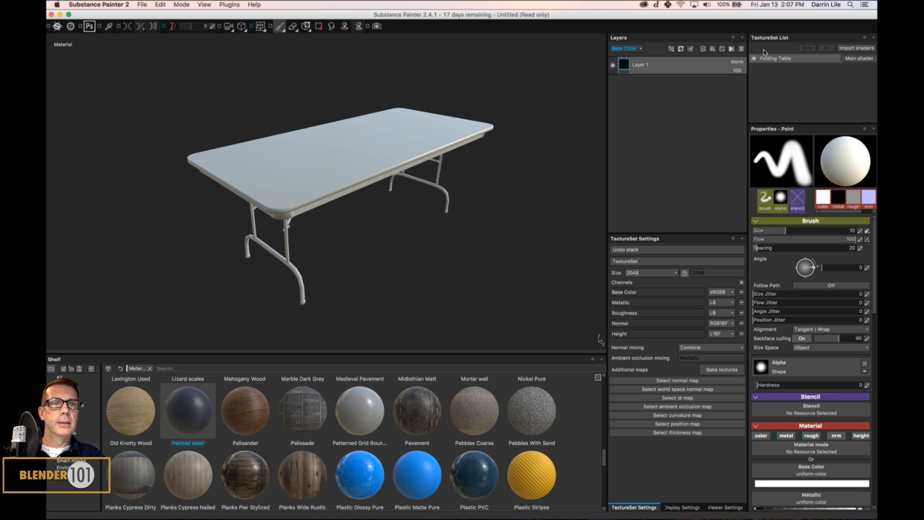
Delete the default Layer 1 and bake all the Folding Table's additional maps at 2048x2048, using Vertex Color for the ID map
click(741, 48)
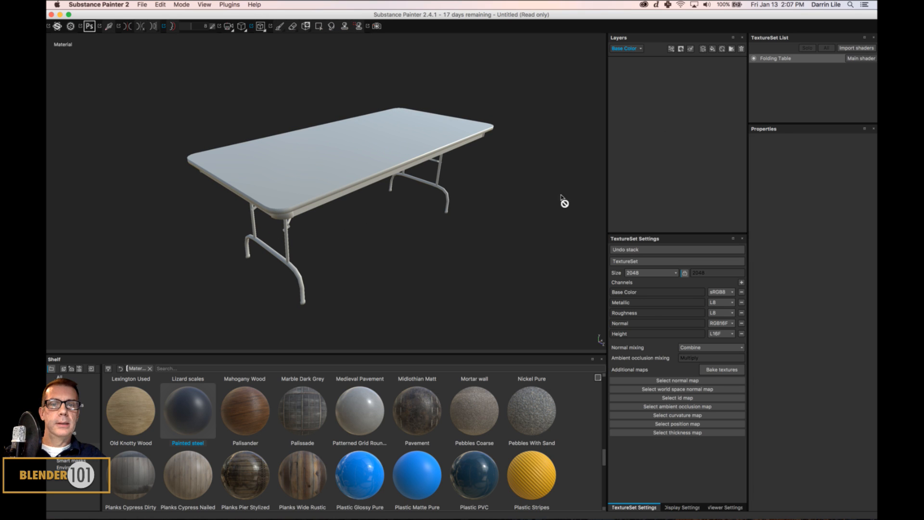
click(721, 369)
click(482, 138)
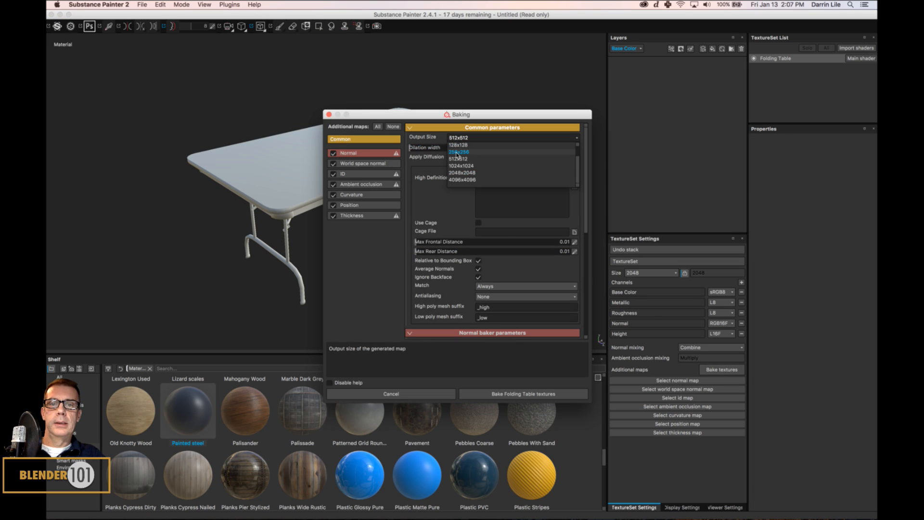
click(464, 172)
click(363, 173)
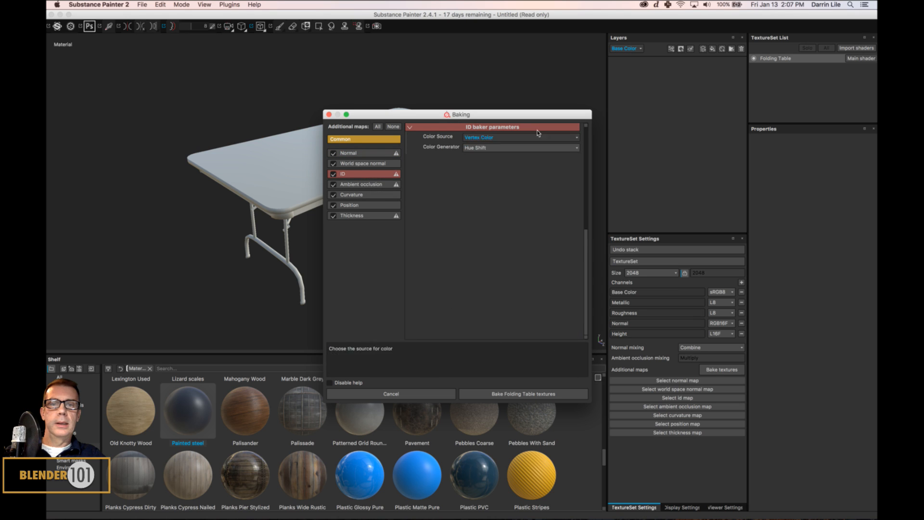
click(524, 393)
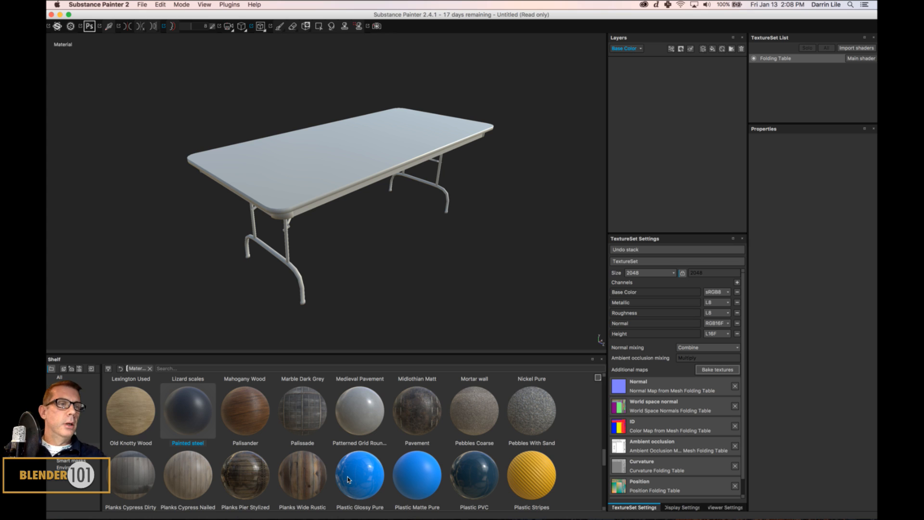
drag(348, 476, 477, 229)
scroll(484, 228, up, 1)
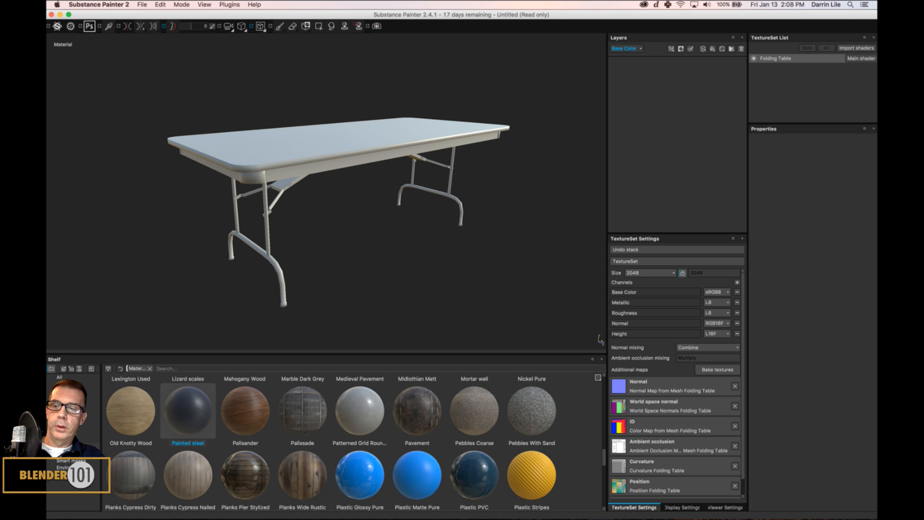
click(65, 426)
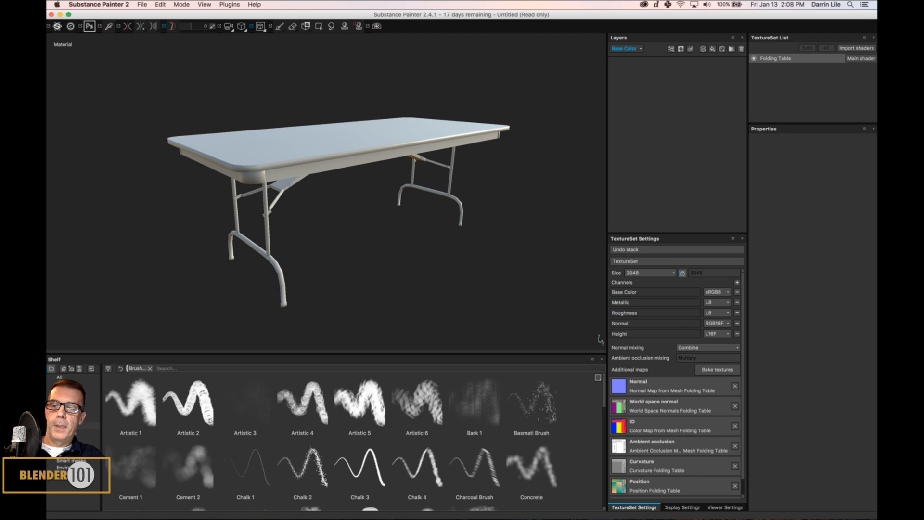
click(66, 447)
mouse_move(260, 439)
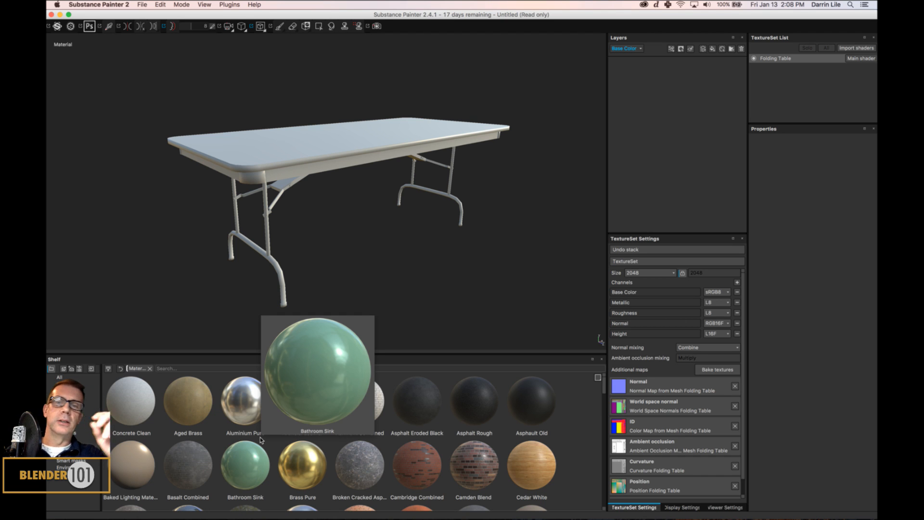
drag(259, 439, 439, 267)
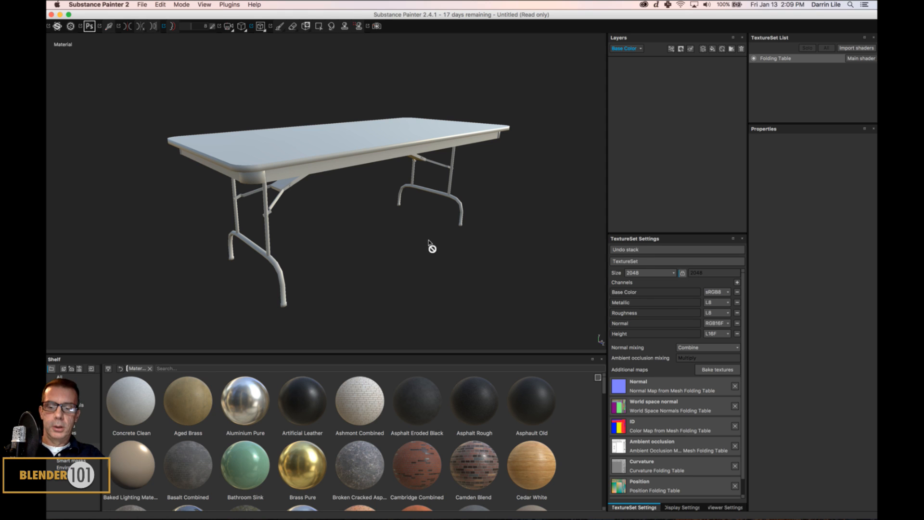
mouse_move(479, 237)
alt+mouse_down()
mouse_move(465, 253)
mouse_move(479, 245)
alt+mouse_up()
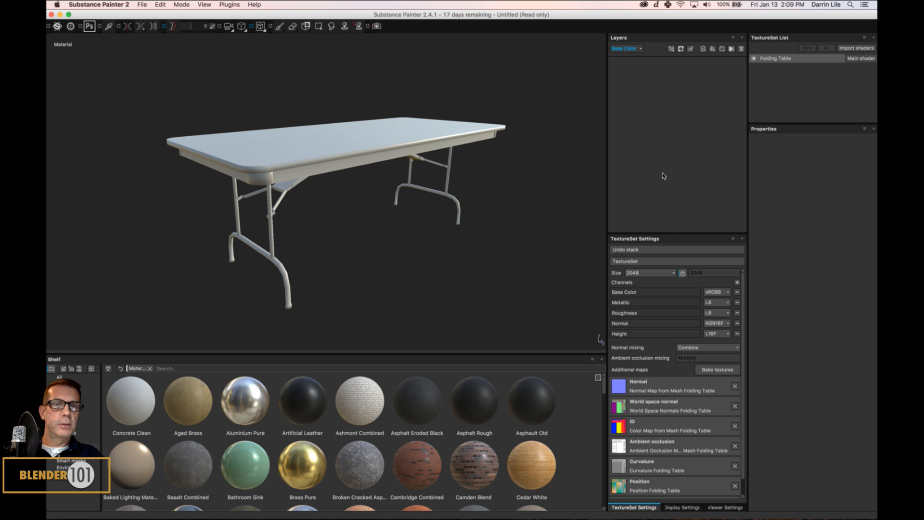
Add a layer folder named "Table legs" and place the Painted steel material inside it
click(731, 49)
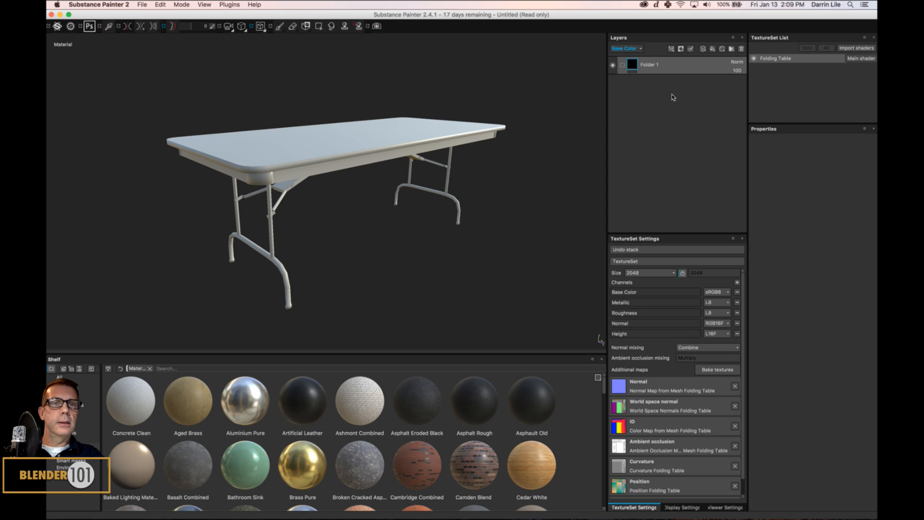
double_click(655, 66)
text(Tabl)
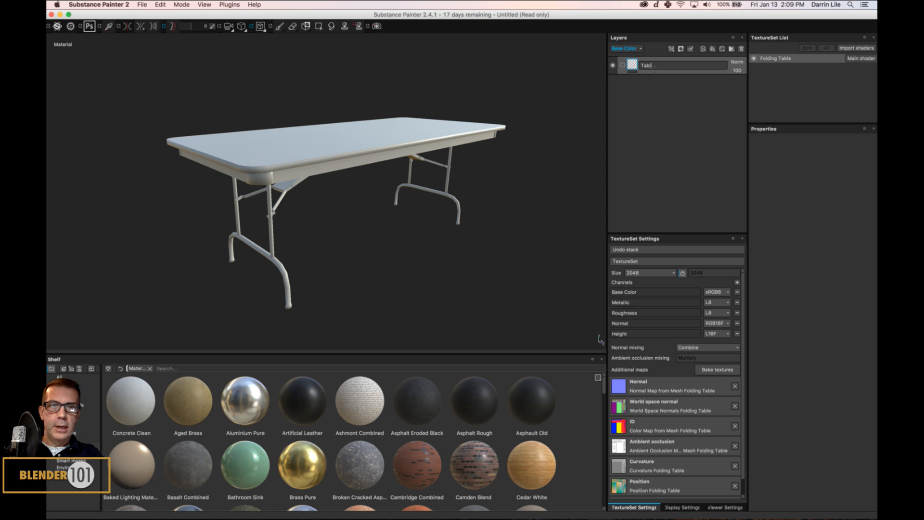
text(e le)
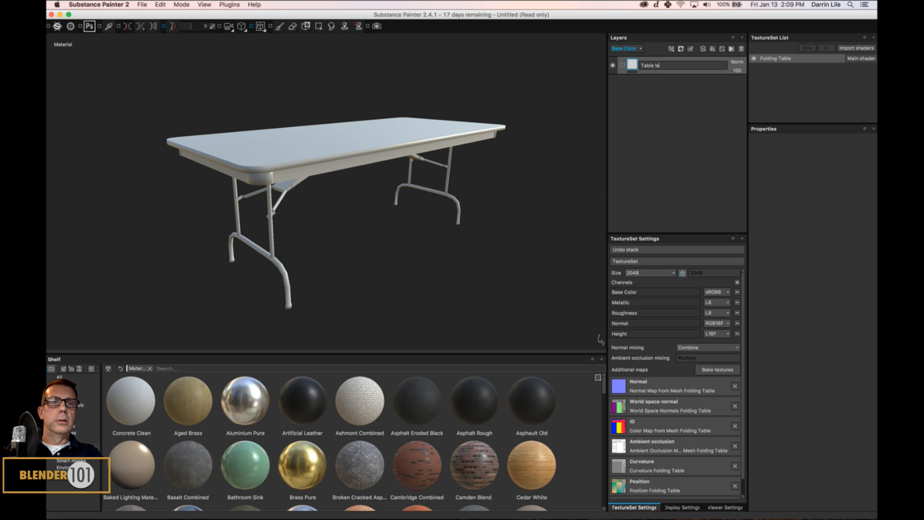
text(gs)
key(Return)
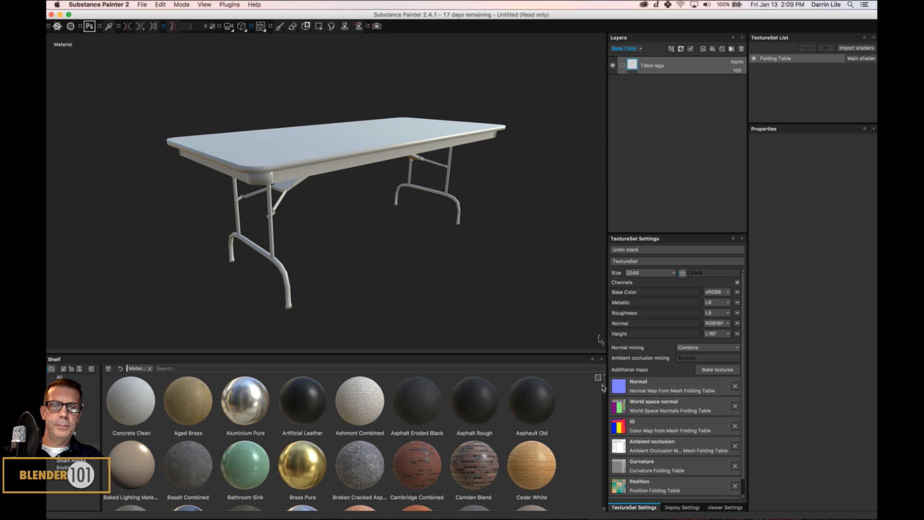
mouse_move(604, 387)
mouse_down()
mouse_move(607, 466)
mouse_move(597, 457)
mouse_up()
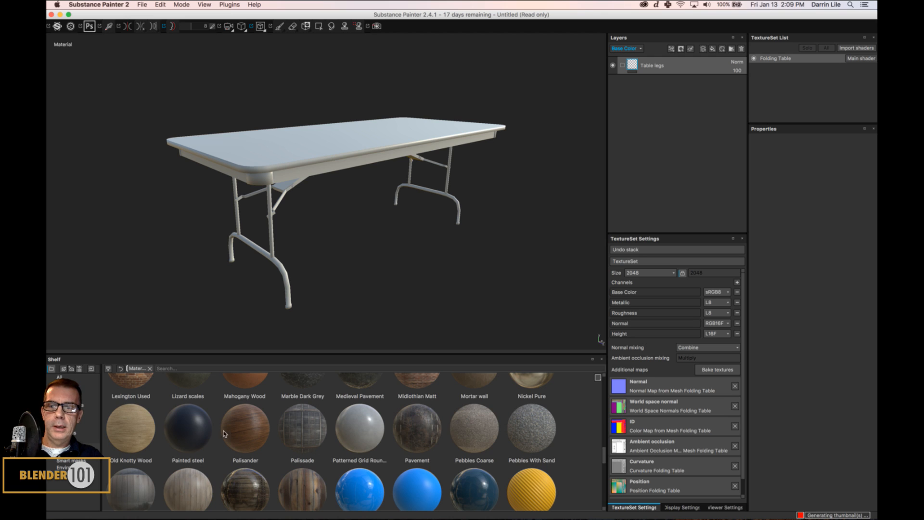
mouse_move(190, 436)
mouse_down()
mouse_move(616, 130)
mouse_move(676, 70)
mouse_up()
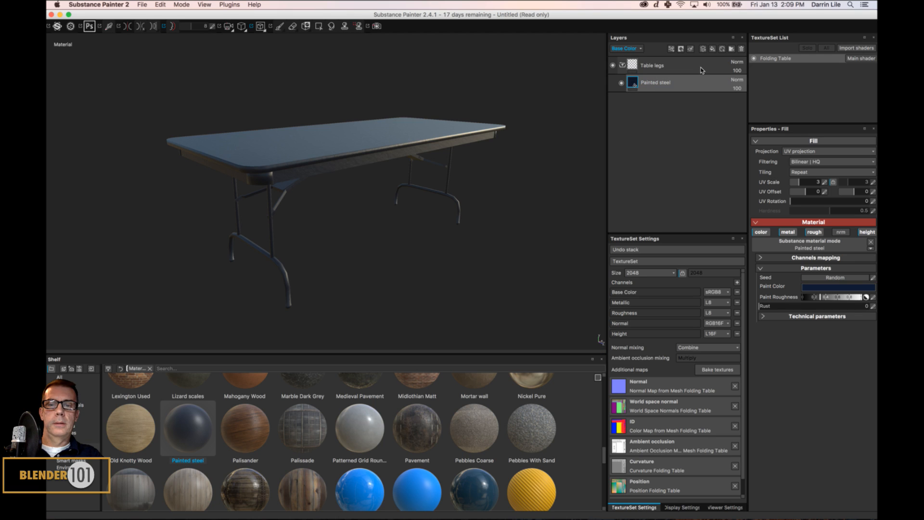
Mask the Table legs folder with a color selection, picking the legs' red ID color from the mesh
right_click(701, 68)
click(715, 98)
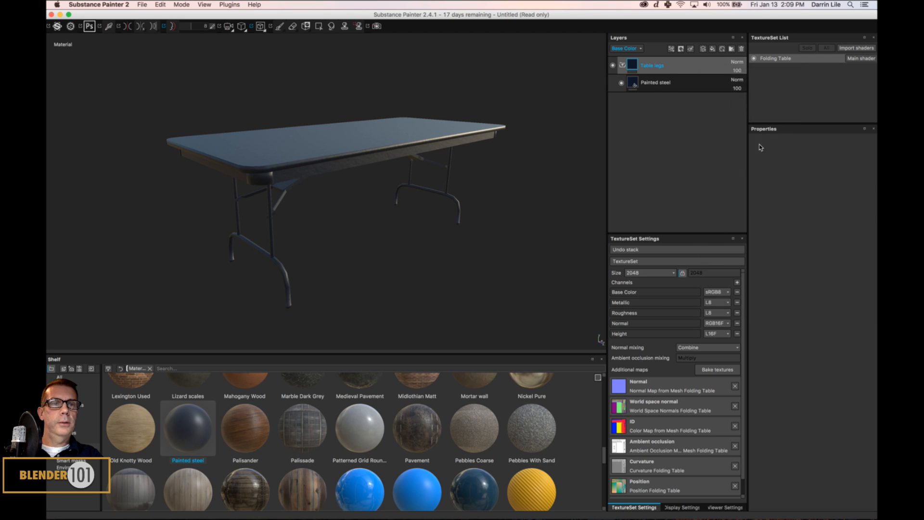
click(325, 182)
Set the Painted steel layer's opacity in the Height channel to 44 and check the bump on the legs and braces
scroll(359, 209, up, 5)
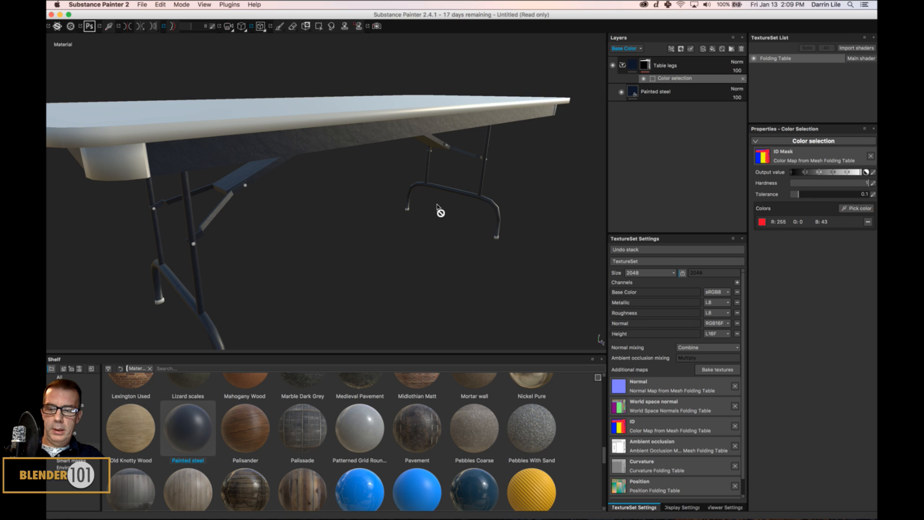
mouse_move(439, 211)
alt+mouse_down()
mouse_move(427, 202)
mouse_move(423, 219)
alt+mouse_up()
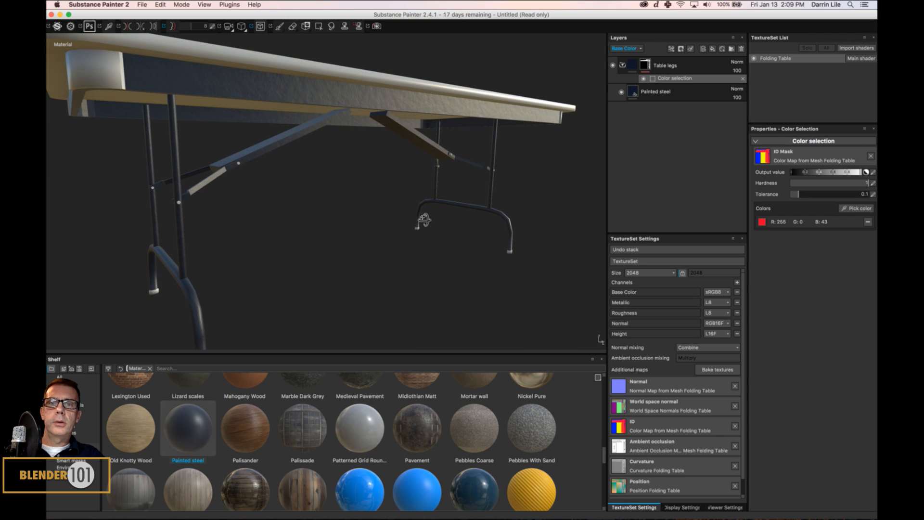
click(624, 48)
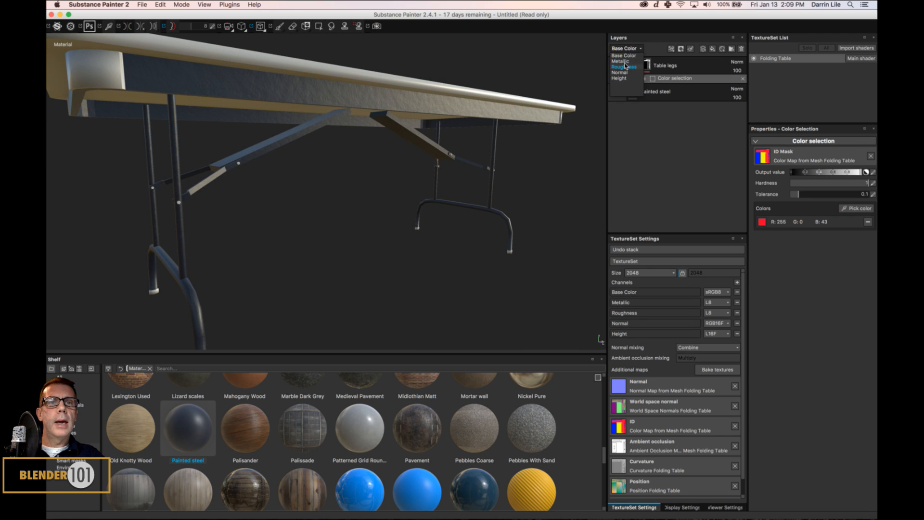
click(619, 77)
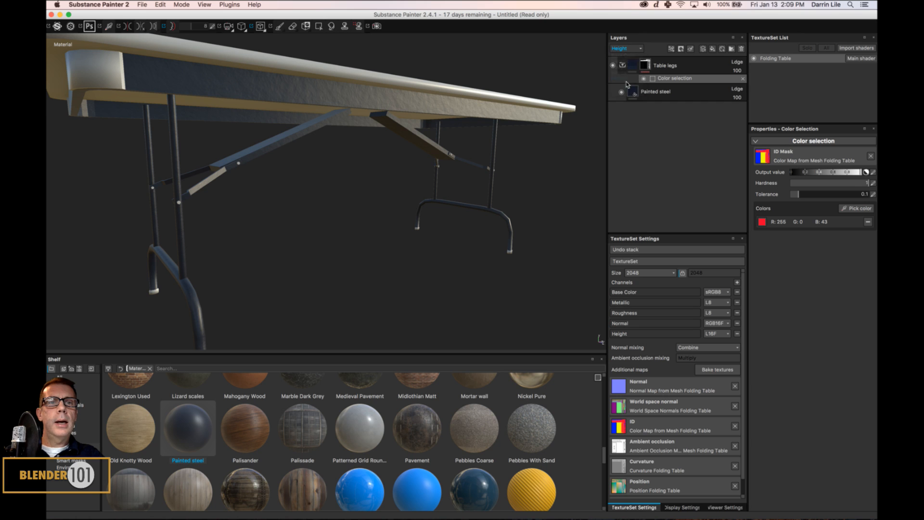
click(738, 97)
double_click(755, 107)
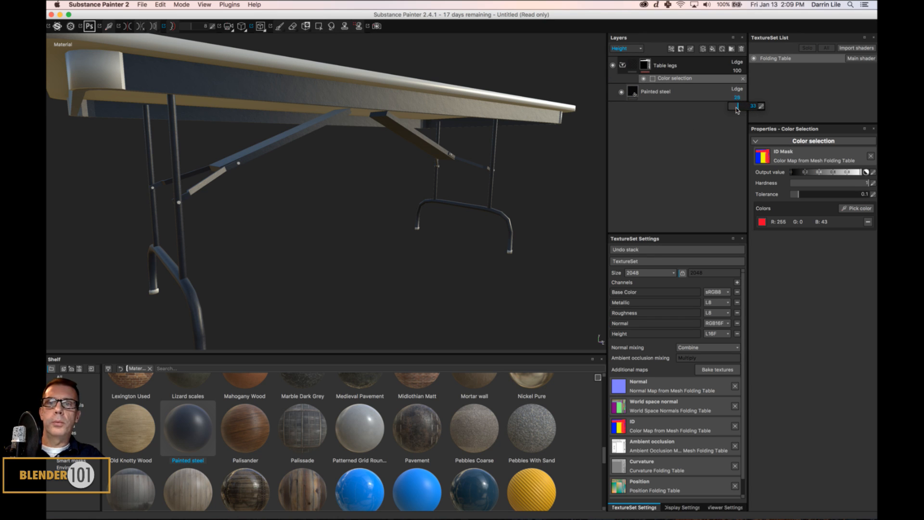
drag(735, 107, 735, 109)
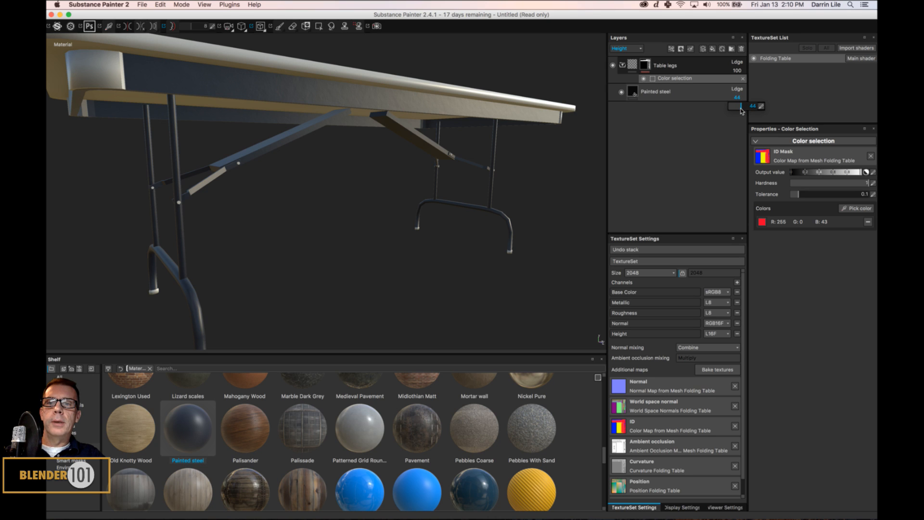
alt+drag(405, 182, 440, 182)
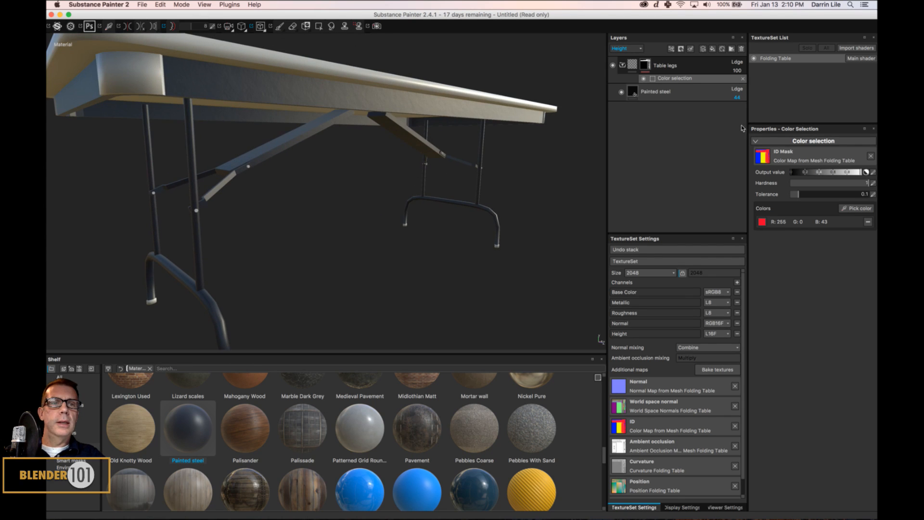
alt+drag(498, 201, 489, 218)
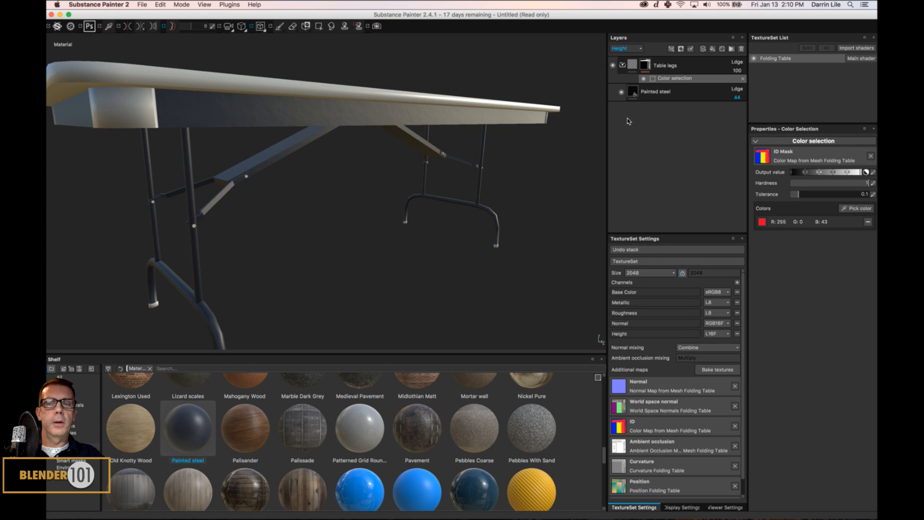
alt+right_drag(352, 189, 422, 174)
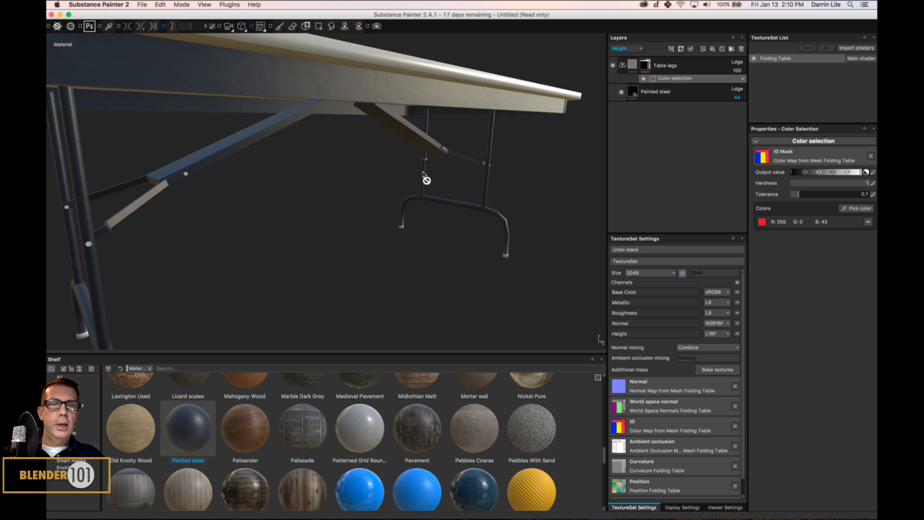
Change the Painted steel layer's Paint Color to a dark yellow-brown, about RGB 0.204, 0.159, 0.019
scroll(431, 178, down, 2)
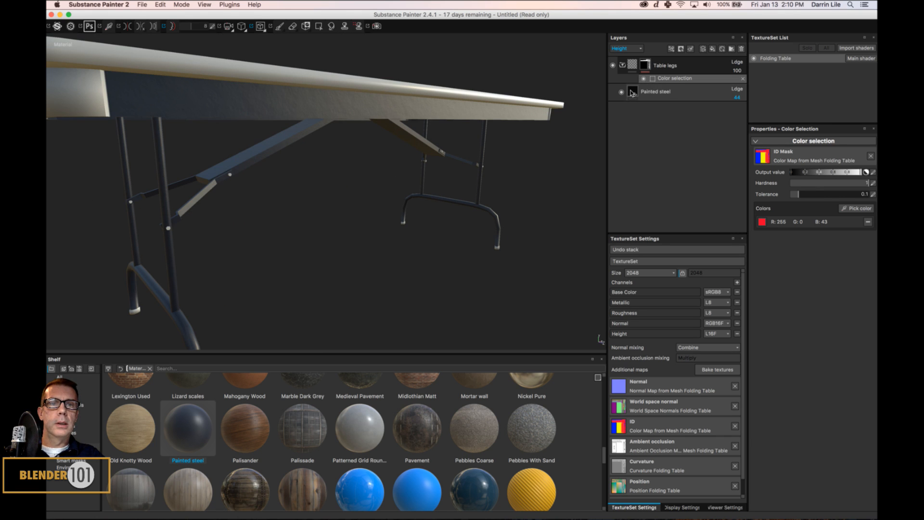
click(632, 92)
click(822, 287)
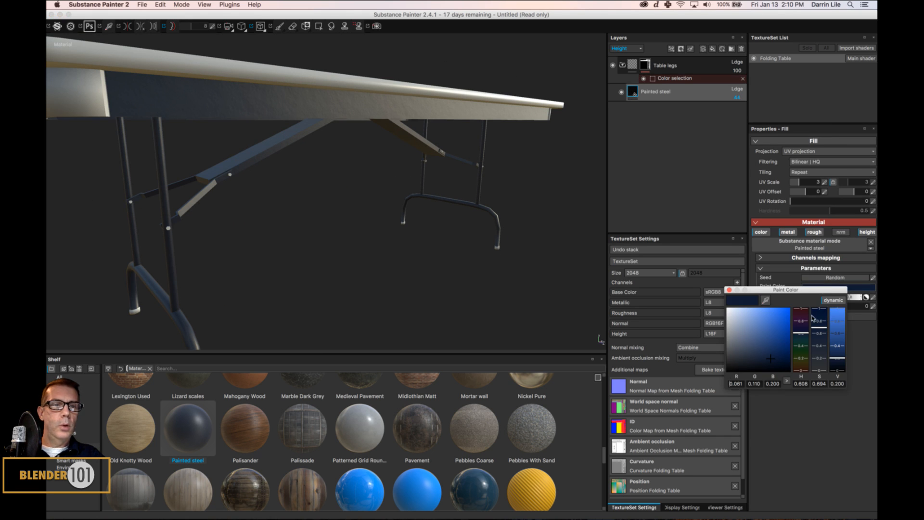
click(819, 345)
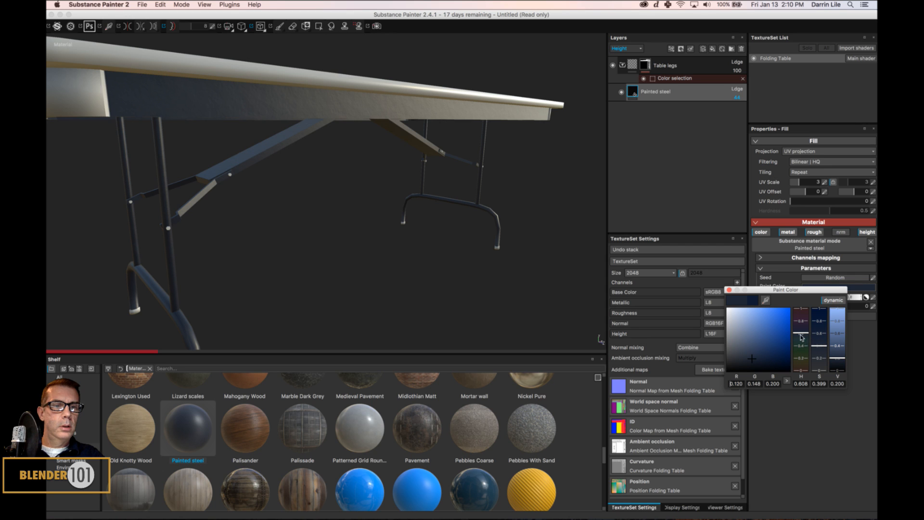
drag(801, 333, 804, 362)
drag(764, 336, 784, 359)
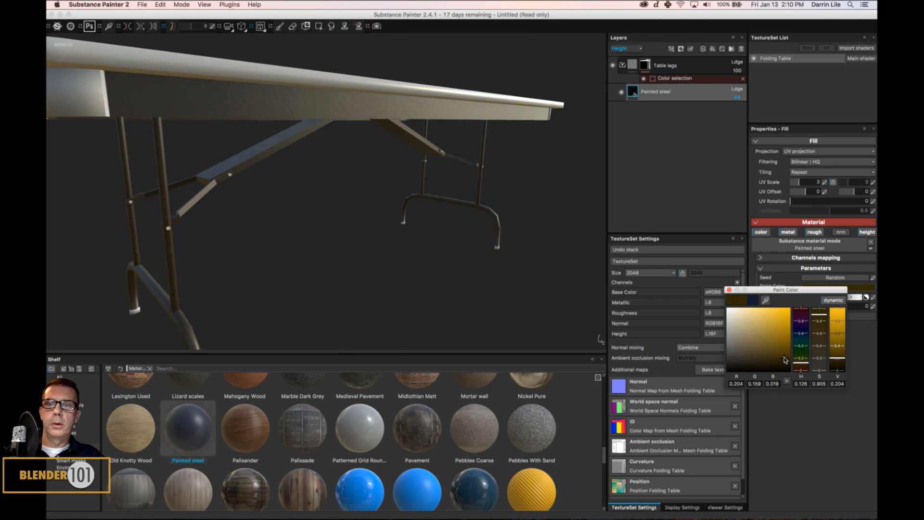
Fine-tune the Painted steel color to about RGB 0.175, 0.139, 0.030 and rotate the environment lighting to check the legs
scroll(439, 213, down, 5)
alt+drag(399, 226, 372, 239)
alt+right_drag(372, 239, 449, 225)
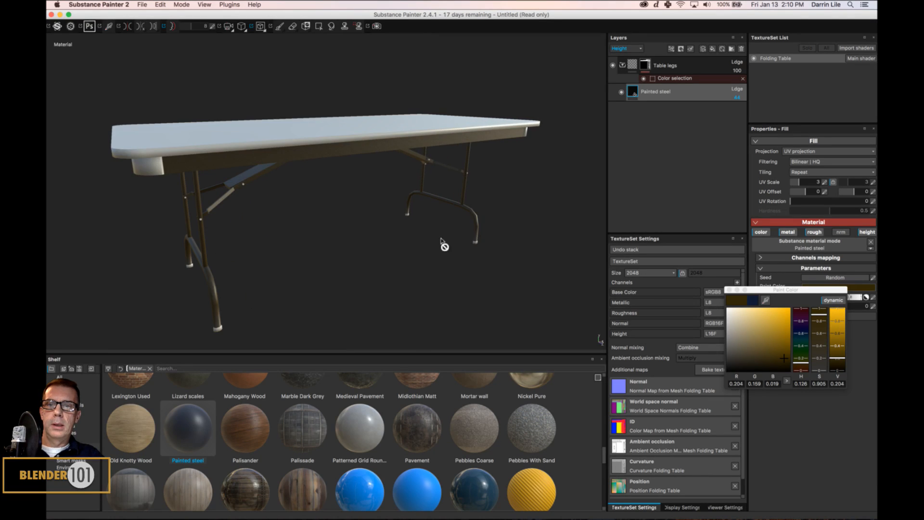
alt+drag(443, 246, 455, 256)
drag(786, 362, 780, 356)
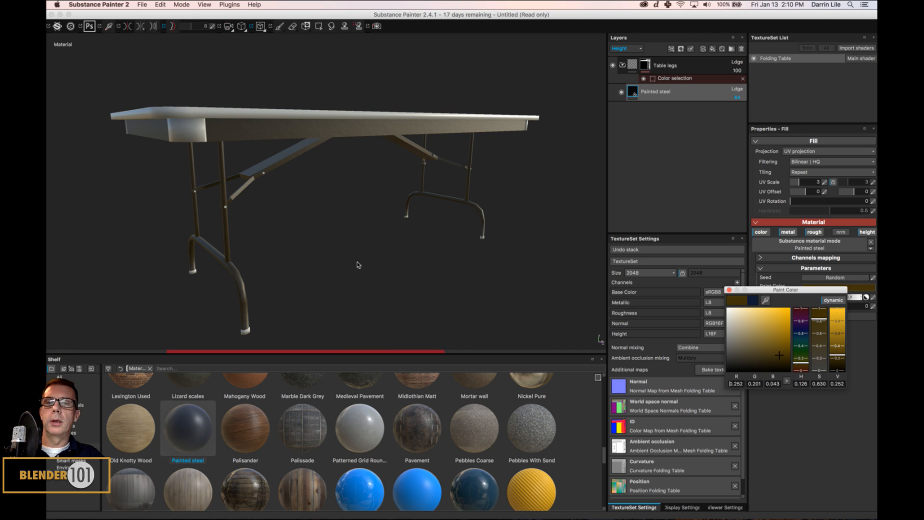
mouse_move(337, 237)
alt+mouse_down()
mouse_move(346, 258)
mouse_move(402, 238)
mouse_move(332, 239)
alt+mouse_up()
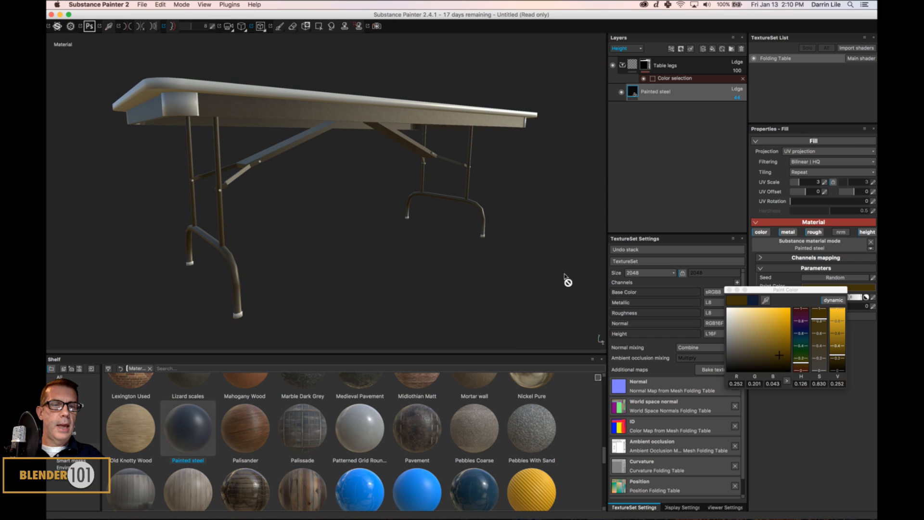
drag(840, 357, 840, 361)
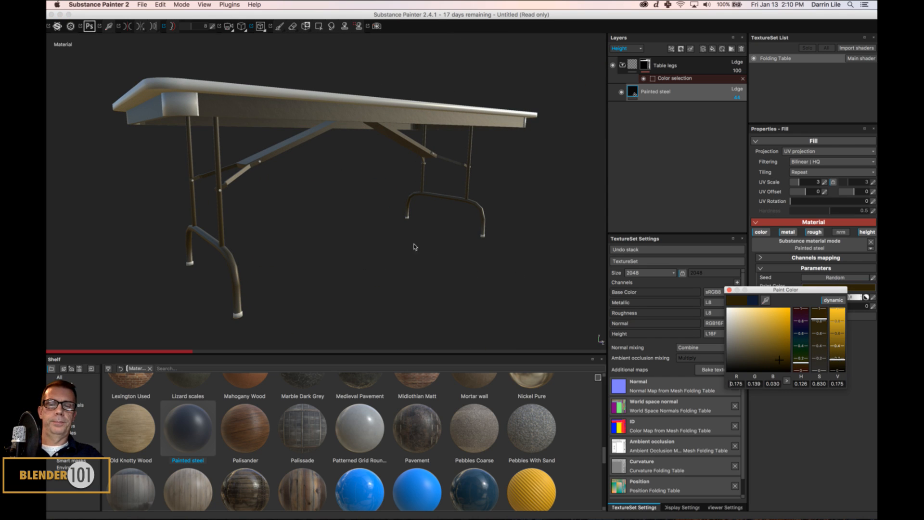
mouse_move(420, 213)
shift+right_down()
mouse_move(372, 207)
mouse_move(436, 203)
mouse_move(418, 247)
mouse_move(398, 249)
shift+right_up()
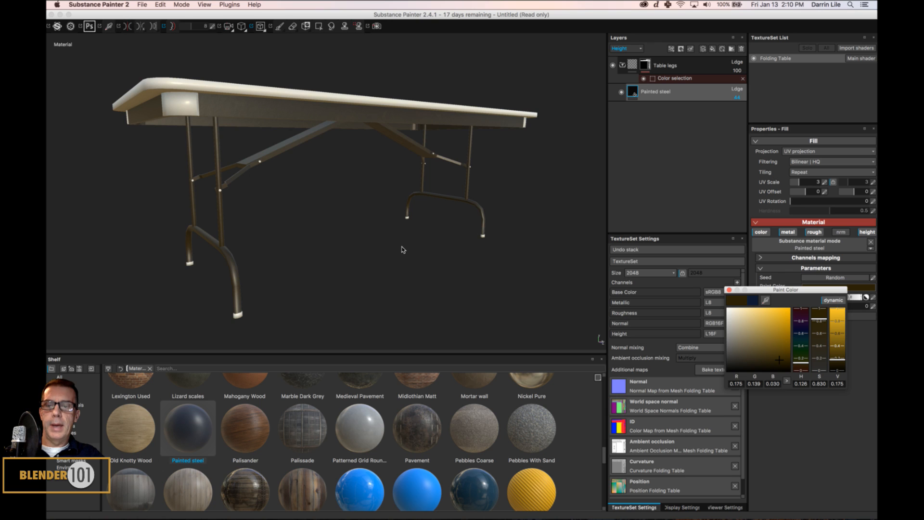
alt+drag(358, 227, 376, 224)
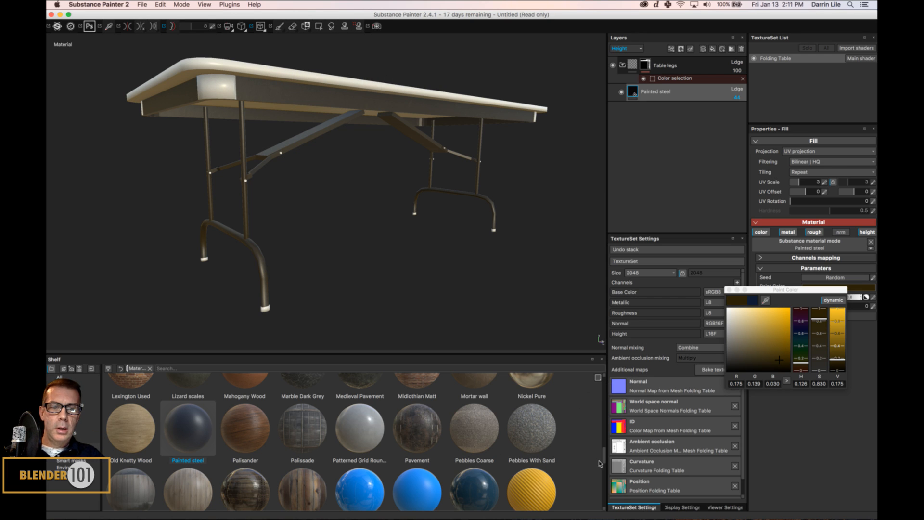
Add a layer folder named "Plastic pieces" above the collapsed Table legs folder and place the Plastic Glossy Pure material inside it
drag(604, 455, 604, 469)
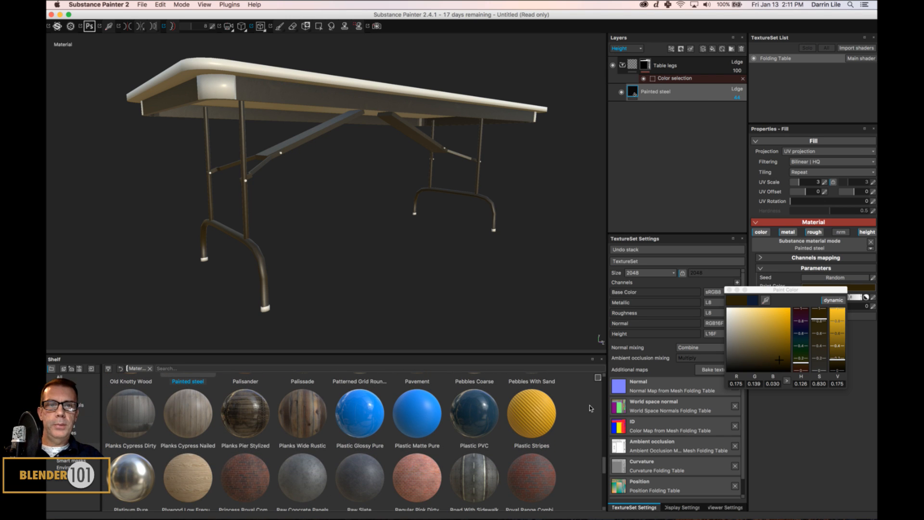
click(622, 66)
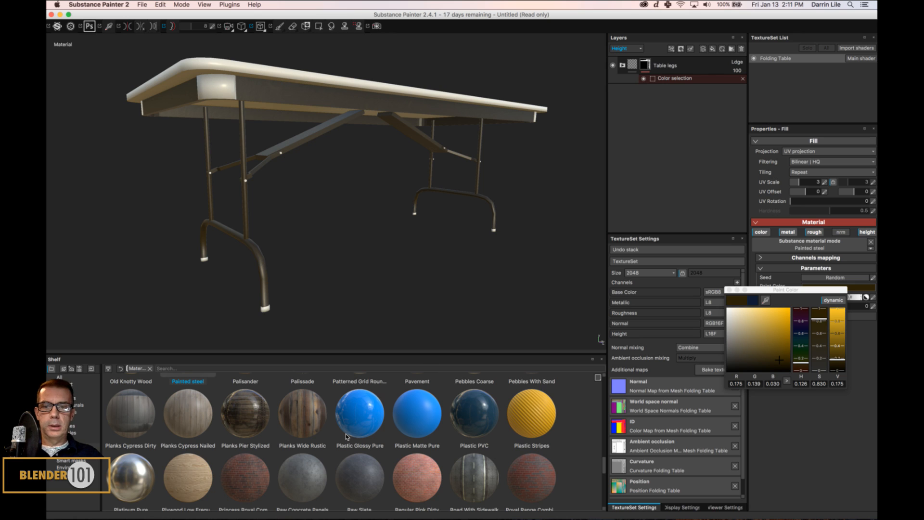
click(710, 63)
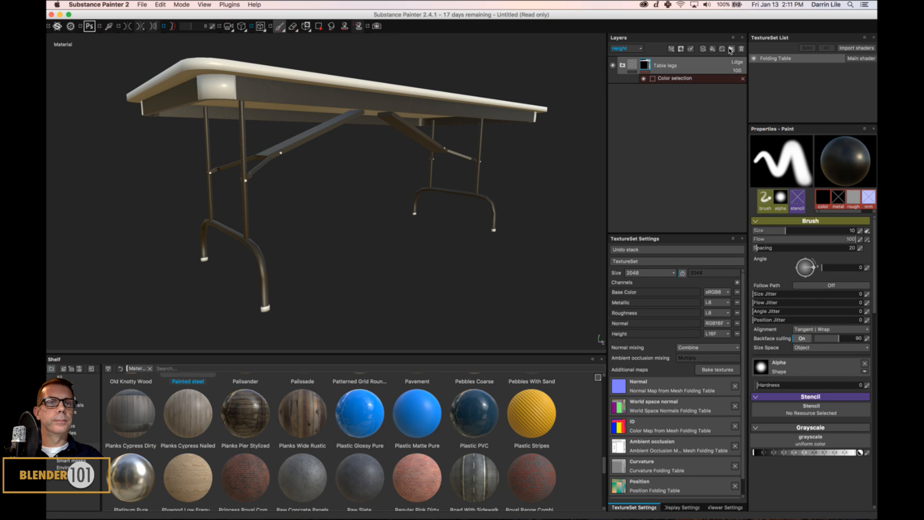
click(731, 48)
double_click(662, 67)
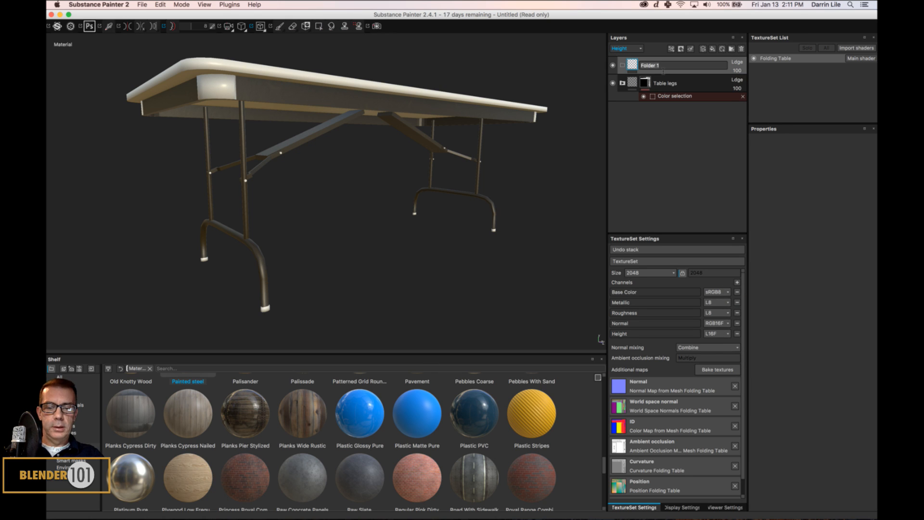
text(Plastic)
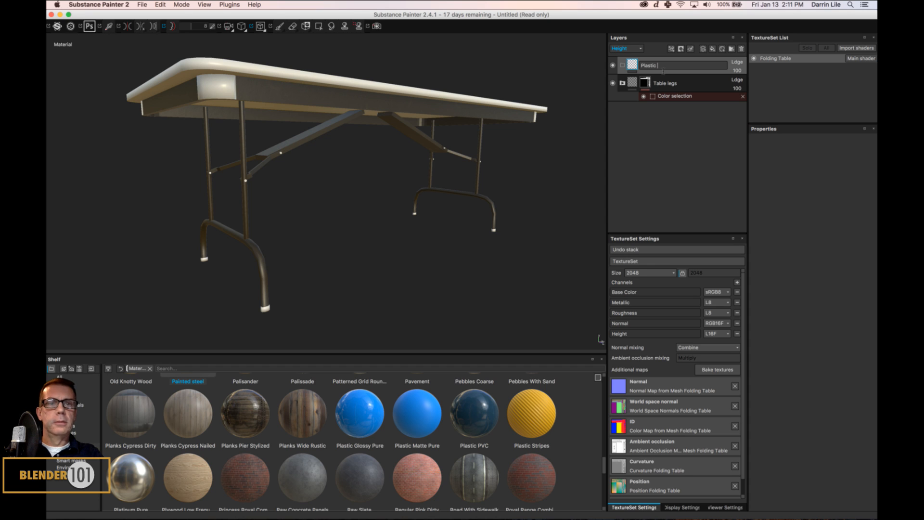
text( pieces)
key(Return)
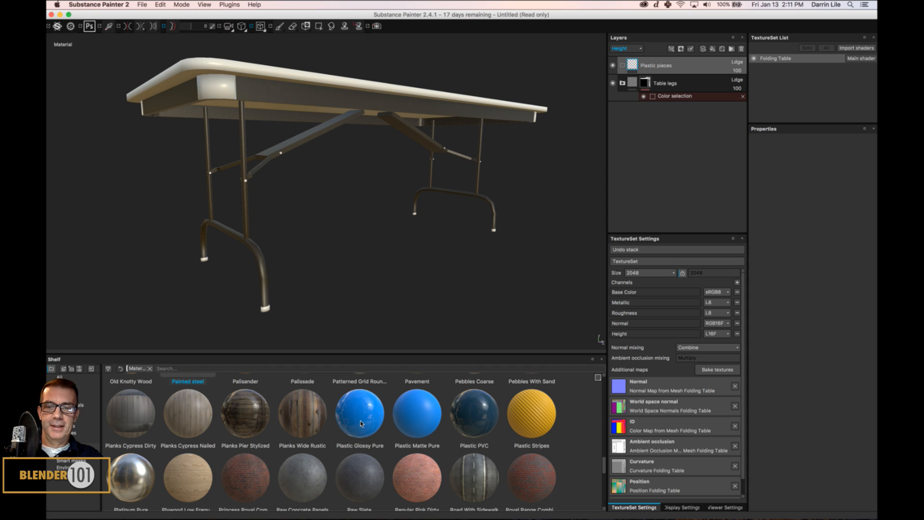
drag(362, 423, 697, 68)
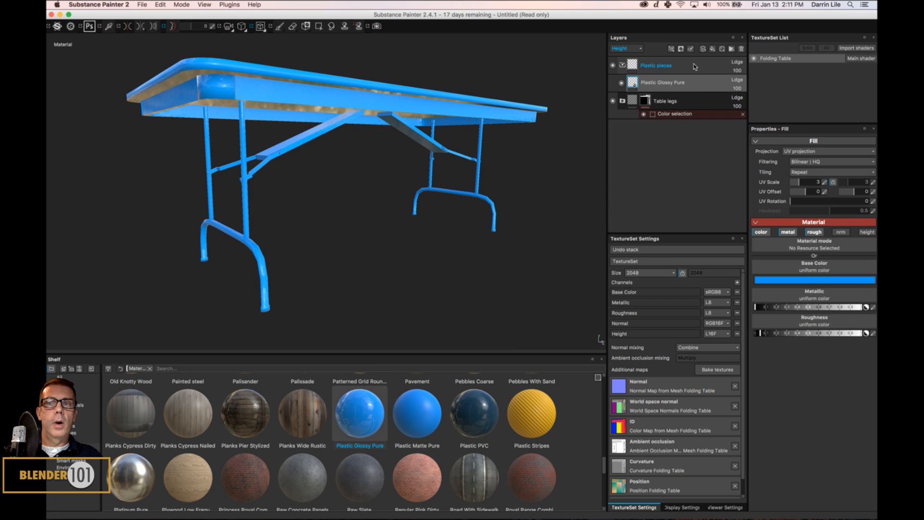
Mask the Plastic pieces folder with a color selection, picking the tabletop edge's blue ID color from the mesh
right_click(696, 66)
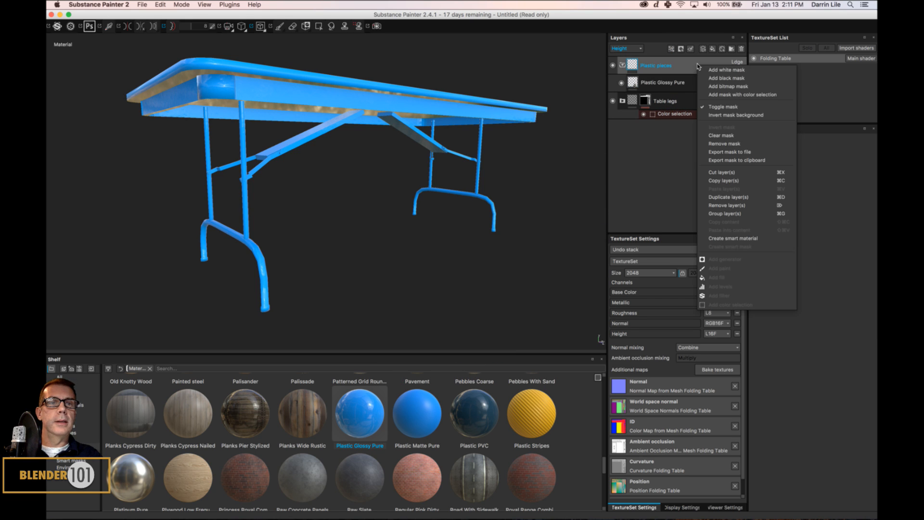
click(737, 95)
click(857, 208)
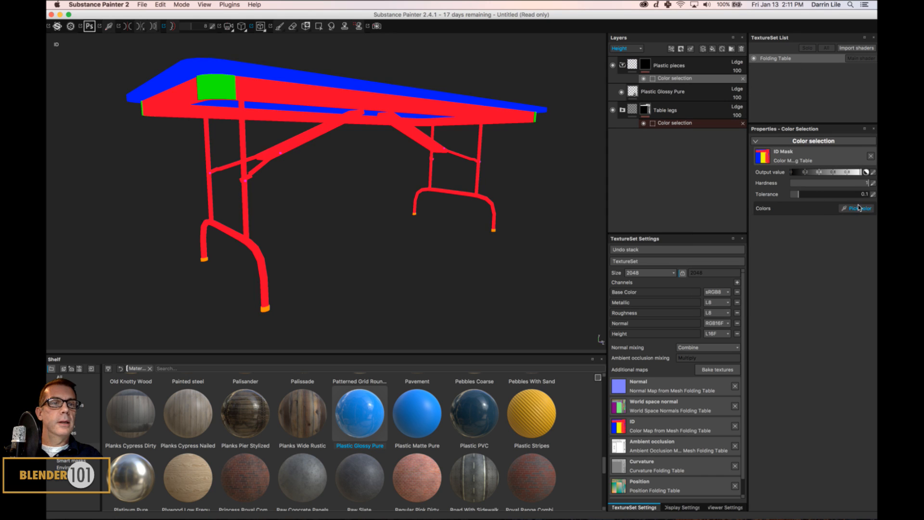
click(320, 89)
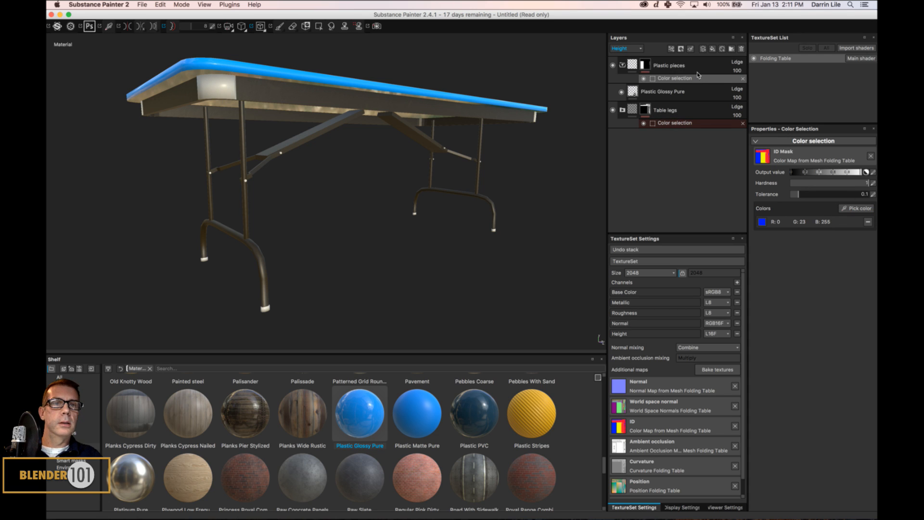
click(857, 208)
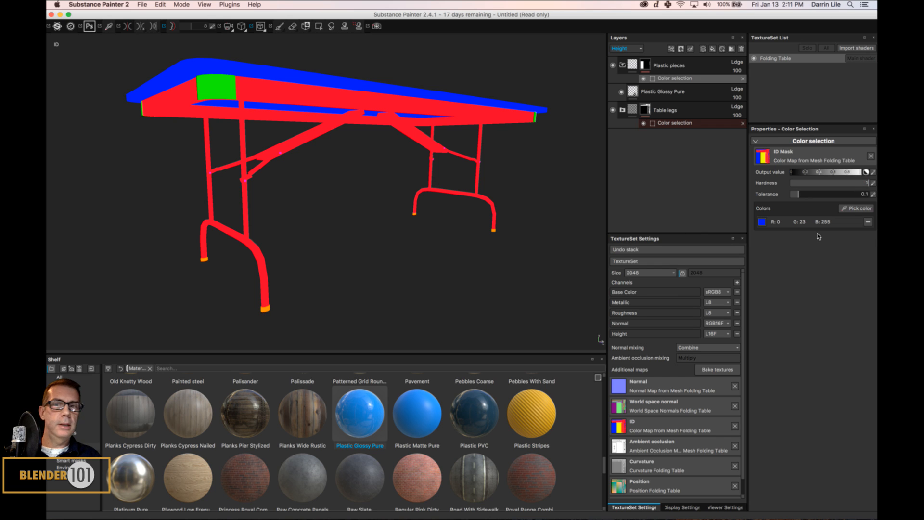
key(m)
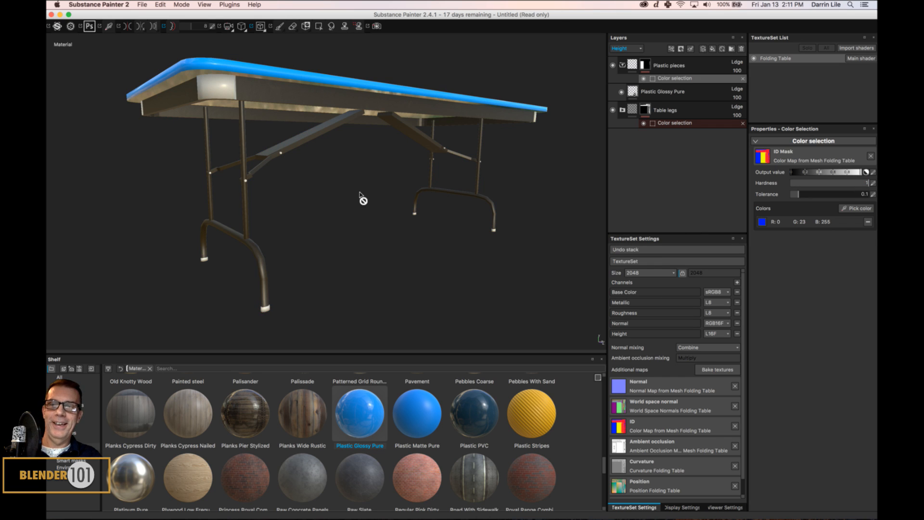
Set the Plastic Glossy Pure layer's base color to black and raise its roughness to about 0.5
alt+drag(341, 178, 419, 223)
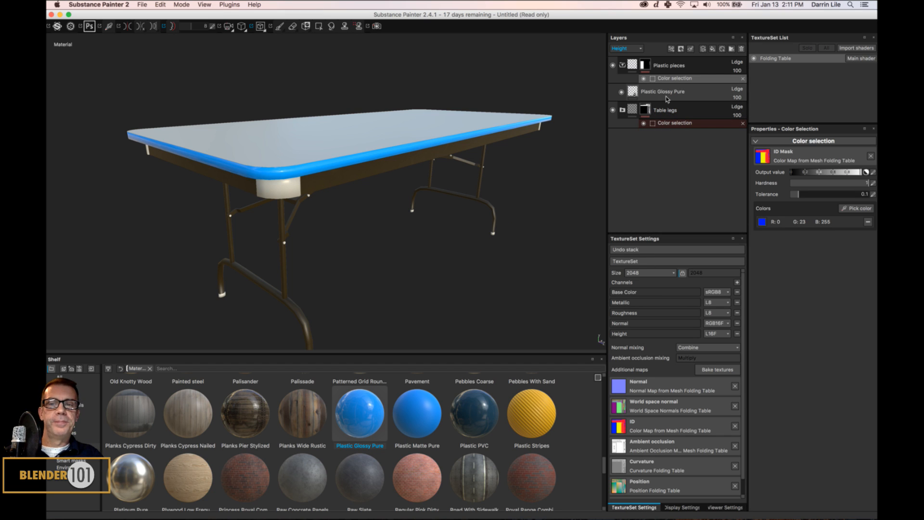
click(704, 91)
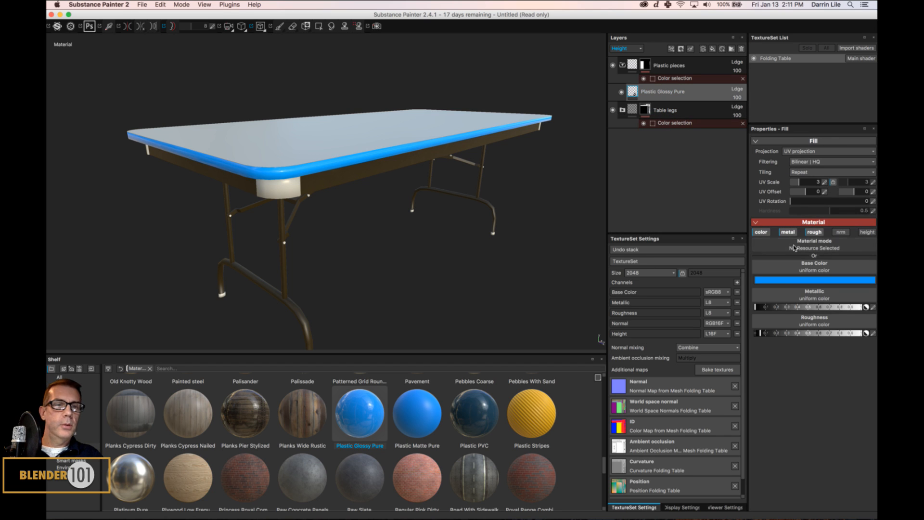
click(816, 280)
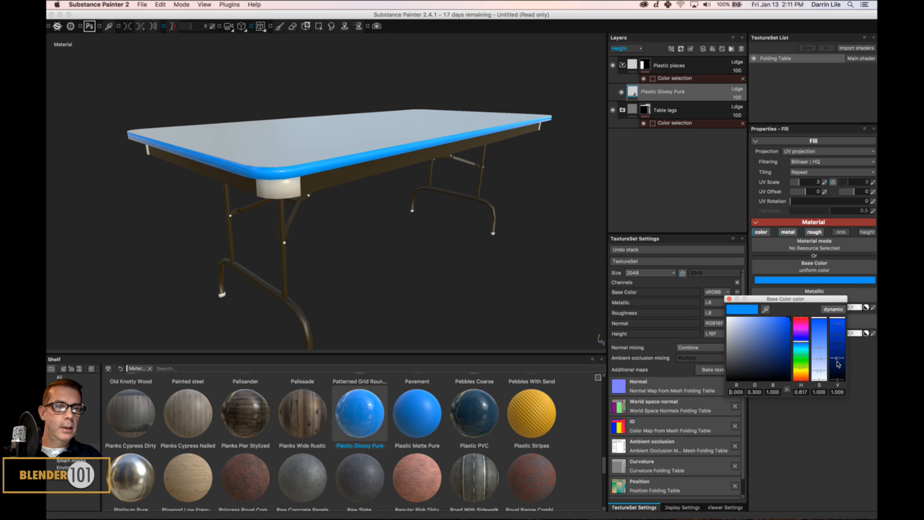
drag(839, 345, 838, 379)
click(729, 299)
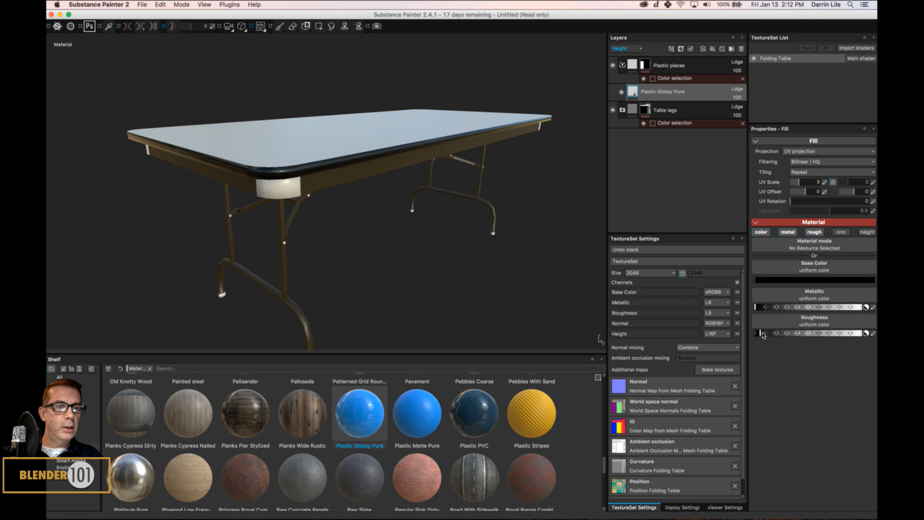
drag(770, 335, 810, 340)
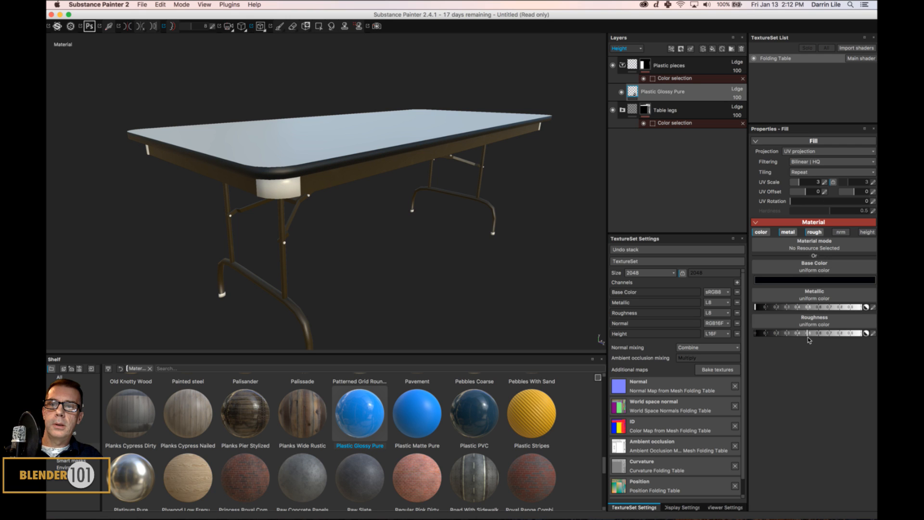
alt+drag(540, 278, 439, 262)
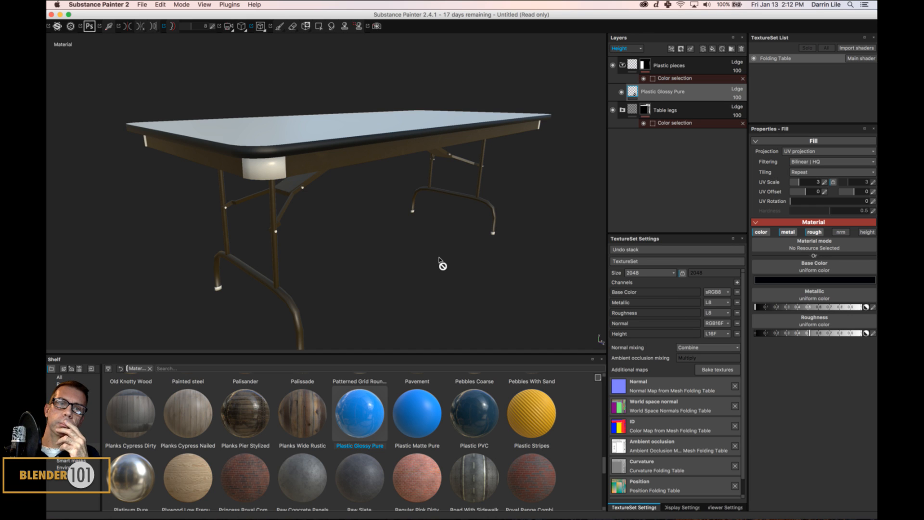
Try adding a new color selection mask to the Plastic pieces folder with the corner's green ID color, and undo it
click(645, 65)
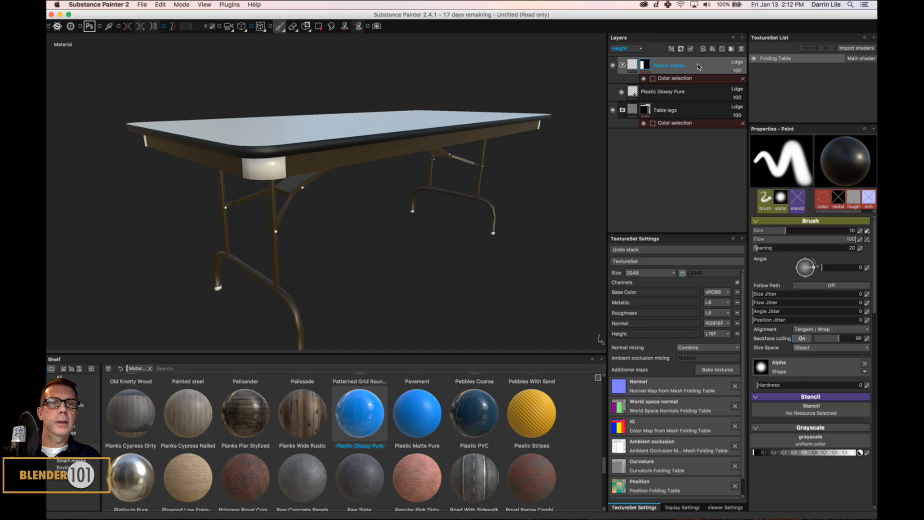
right_click(697, 66)
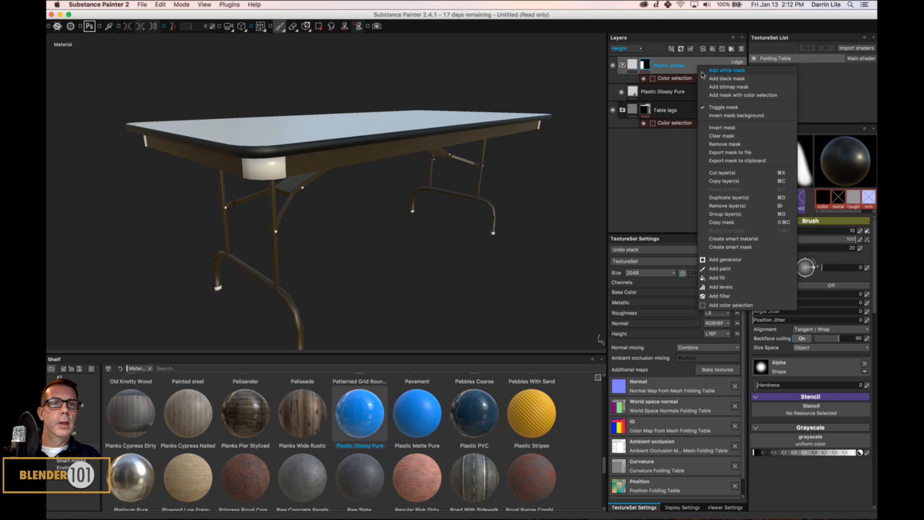
click(711, 96)
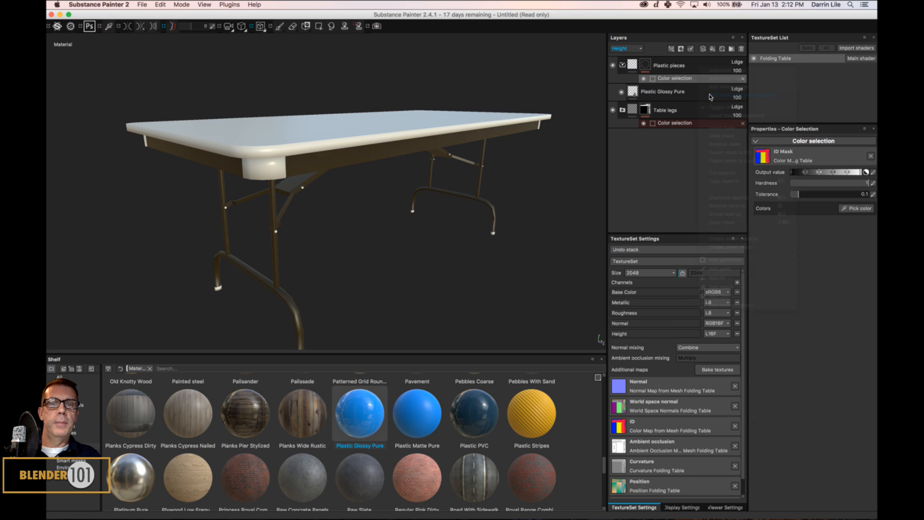
click(856, 207)
click(275, 178)
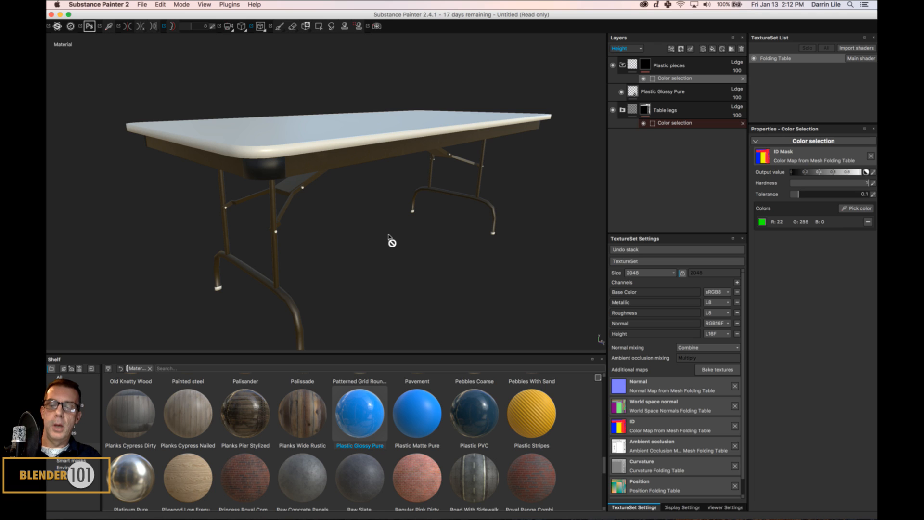
key(super+z)
key(super+z)
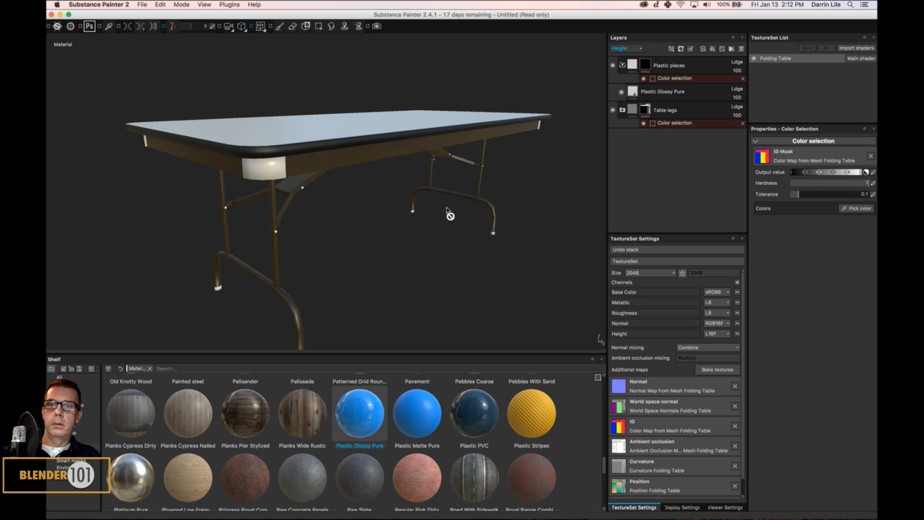
Collapse the Plastic pieces folder and add a second color selection to its mask
click(622, 65)
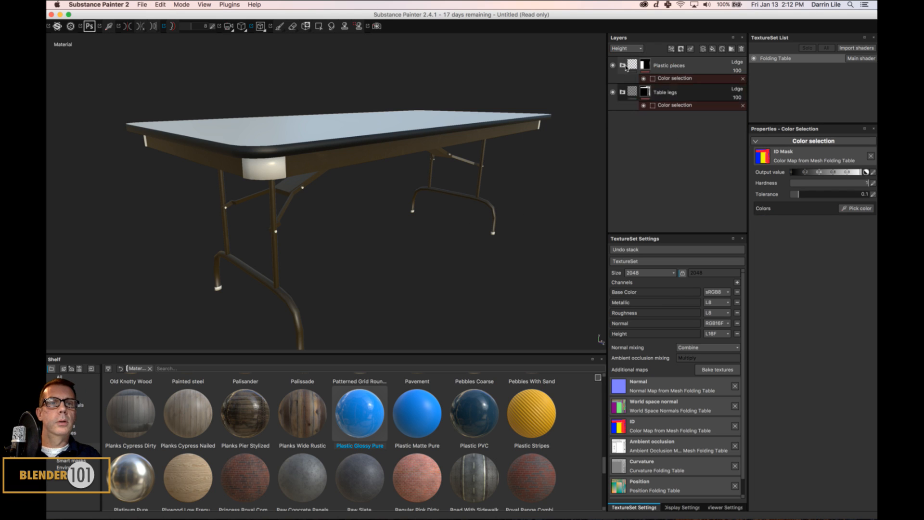
click(675, 80)
right_click(699, 80)
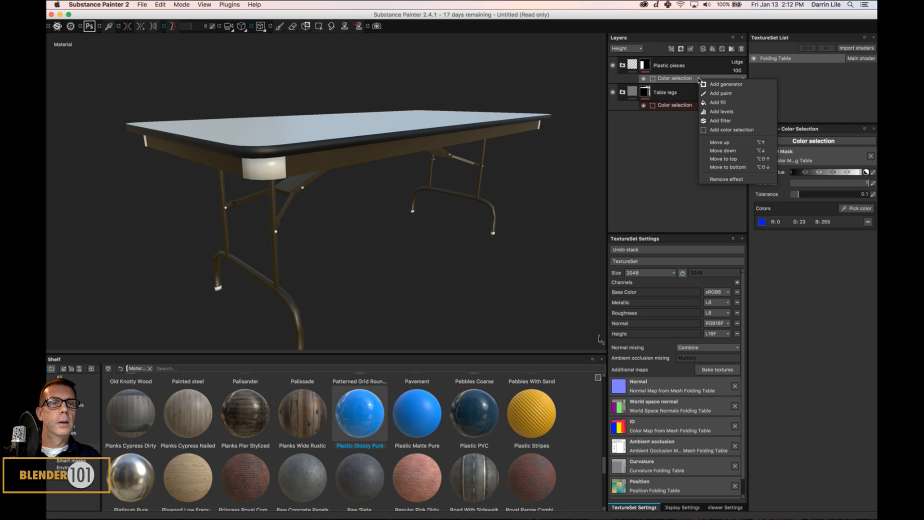
click(720, 130)
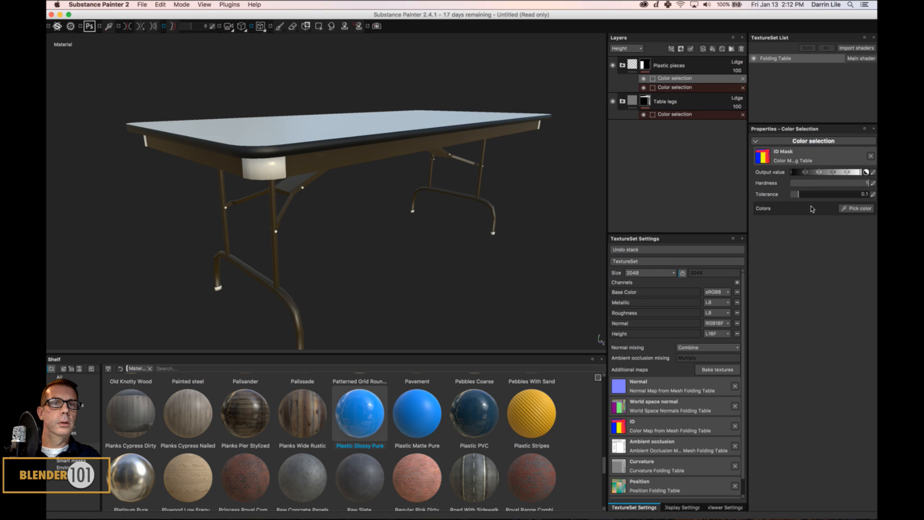
Try picking the corner piece's green ID color for the new color selection, and undo the pick
click(852, 208)
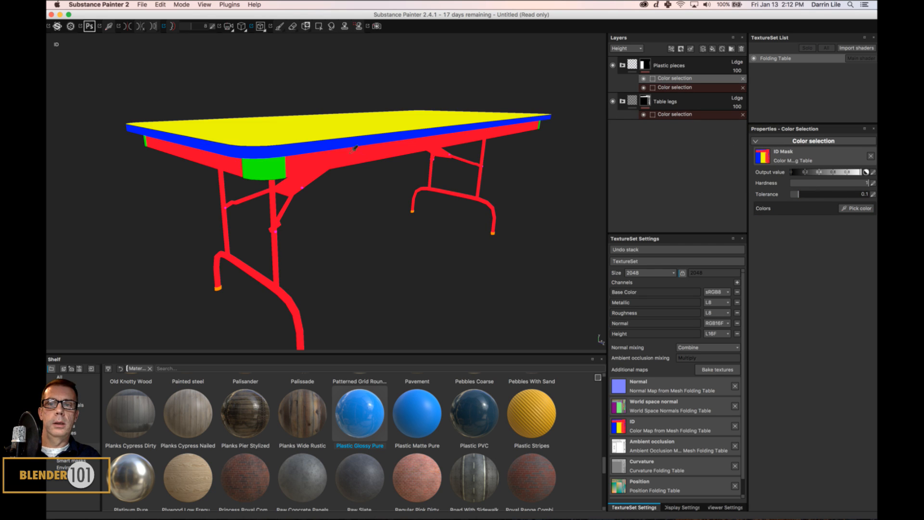
click(277, 178)
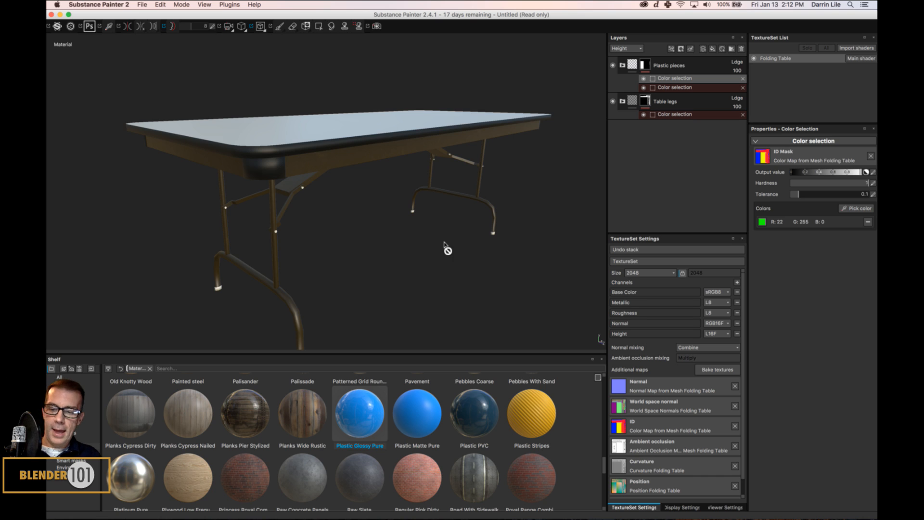
alt+drag(446, 247, 380, 227)
key(super+z)
scroll(366, 214, up, 2)
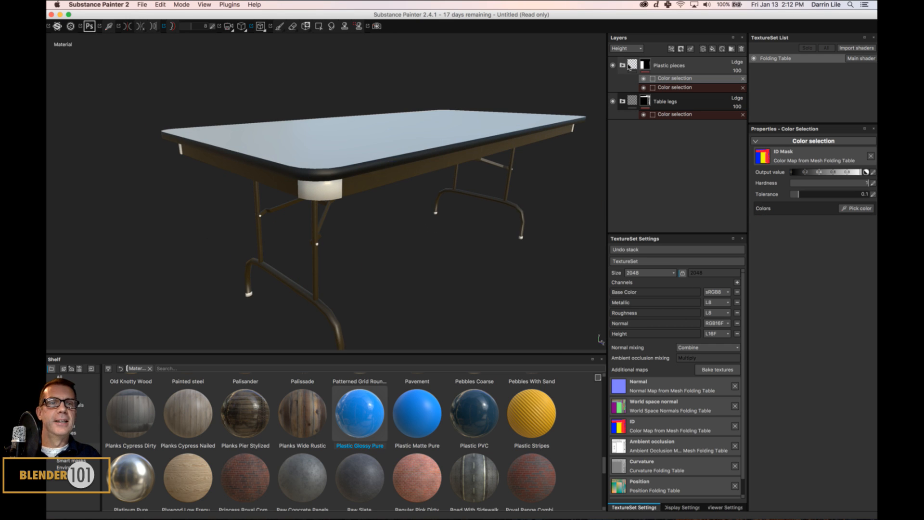
Rename the Plastic pieces folder to "Plastic edge"
double_click(667, 65)
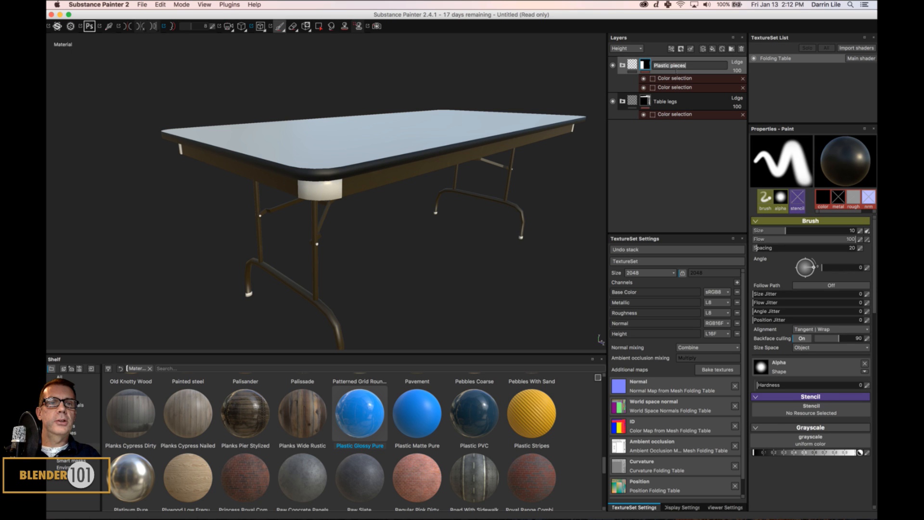
click(692, 67)
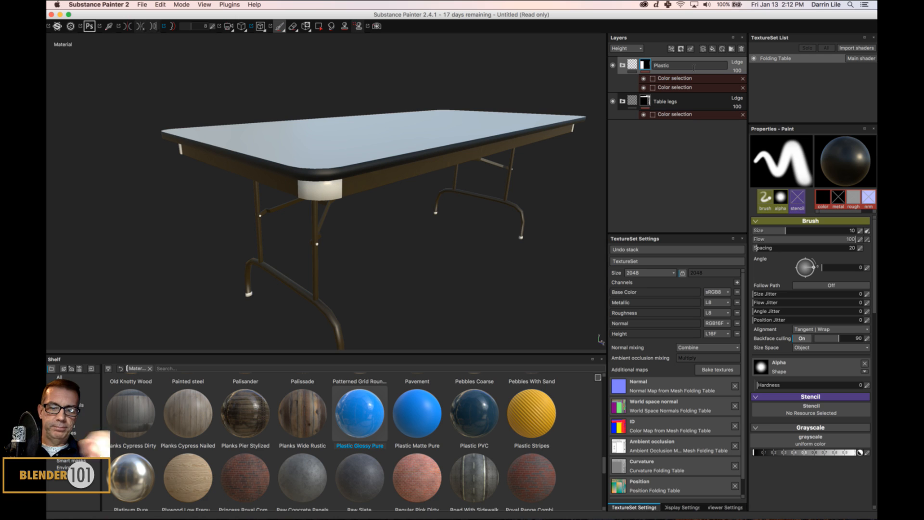
text(edge)
key(Return)
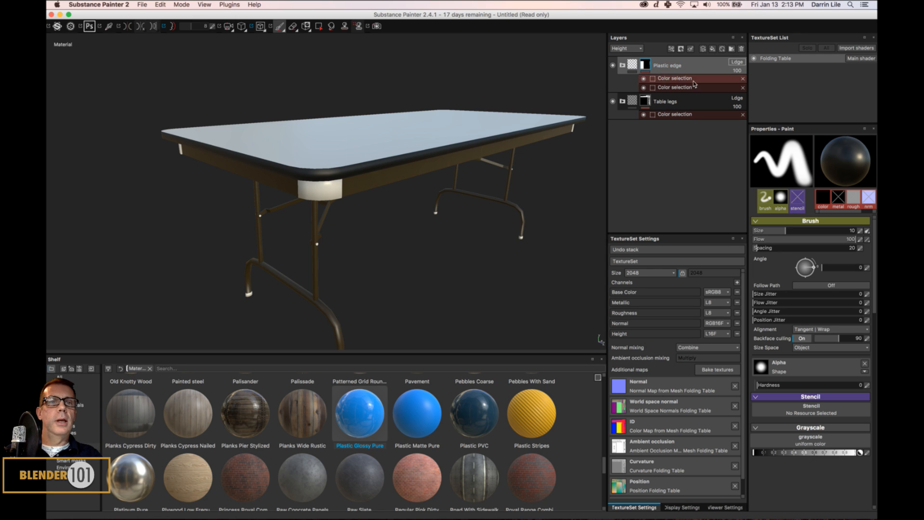
Add a layer folder named "Corner tab" above the Plastic edge folder
click(731, 49)
double_click(650, 65)
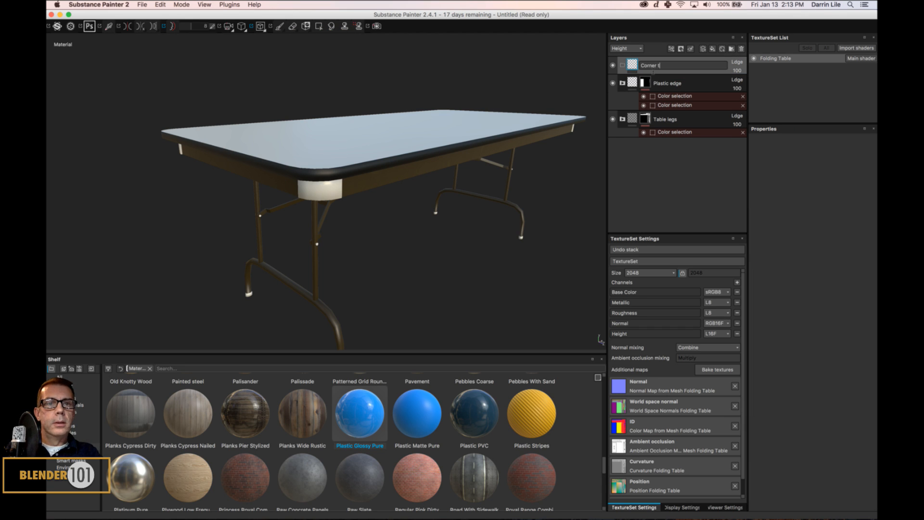
text(Corner tab)
key(Return)
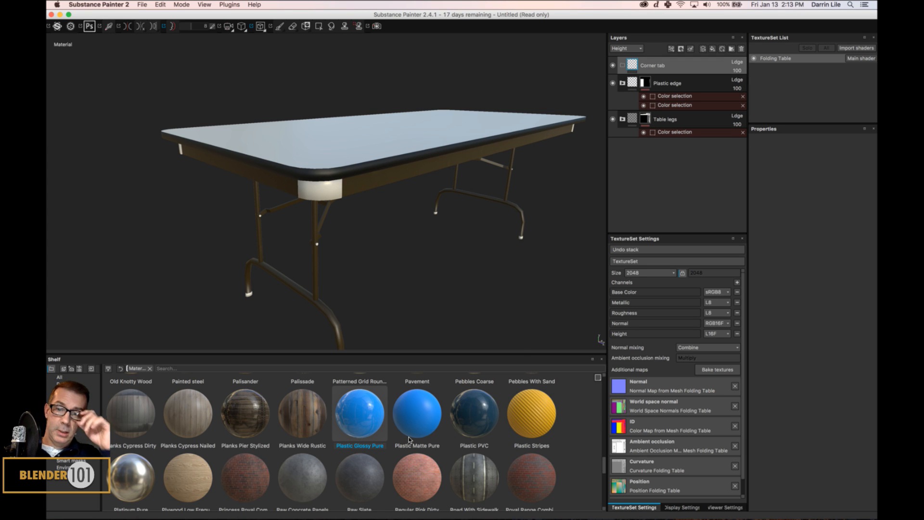
Find the SciFi Artificial leather material in the shelf and place it inside the Corner tab folder
mouse_move(408, 439)
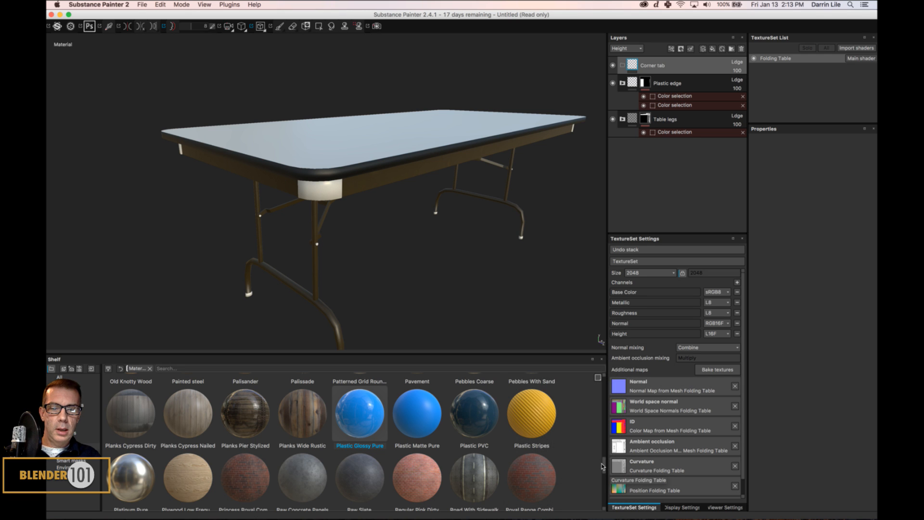
drag(605, 465, 605, 482)
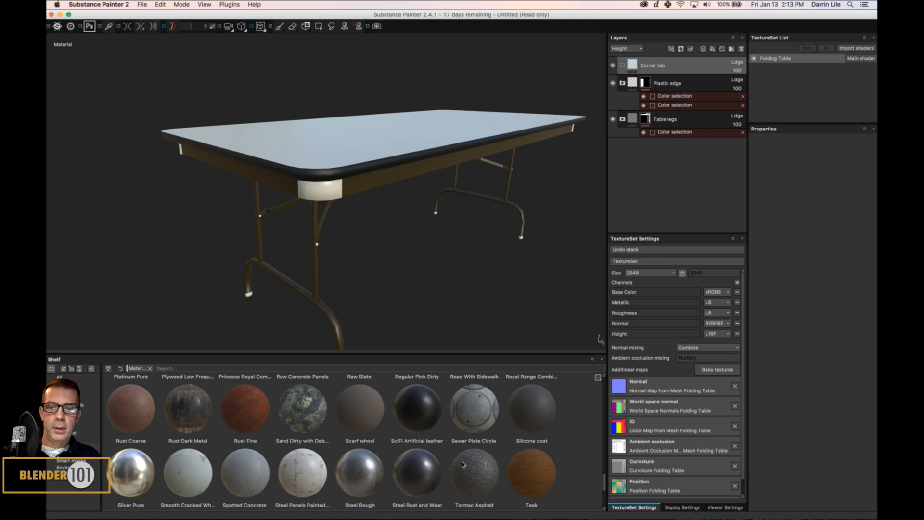
mouse_move(419, 419)
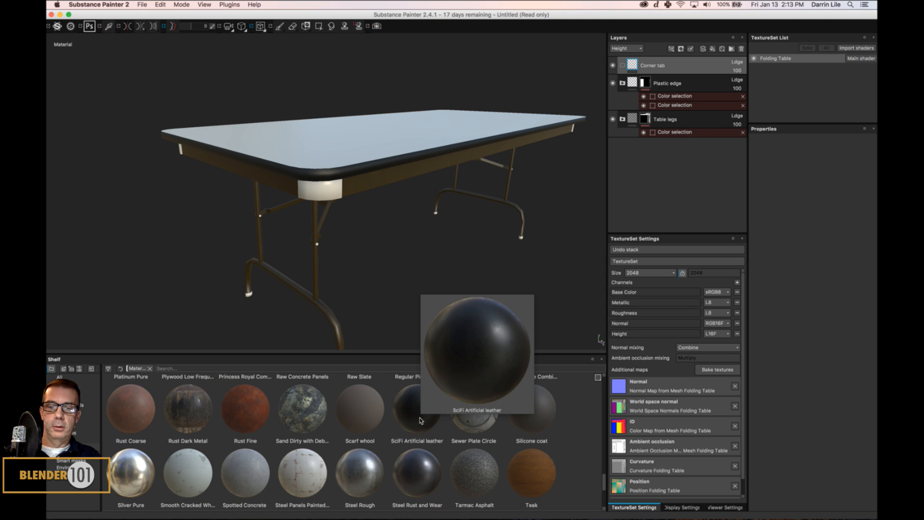
mouse_move(604, 480)
mouse_down()
mouse_move(607, 498)
mouse_move(605, 481)
mouse_up()
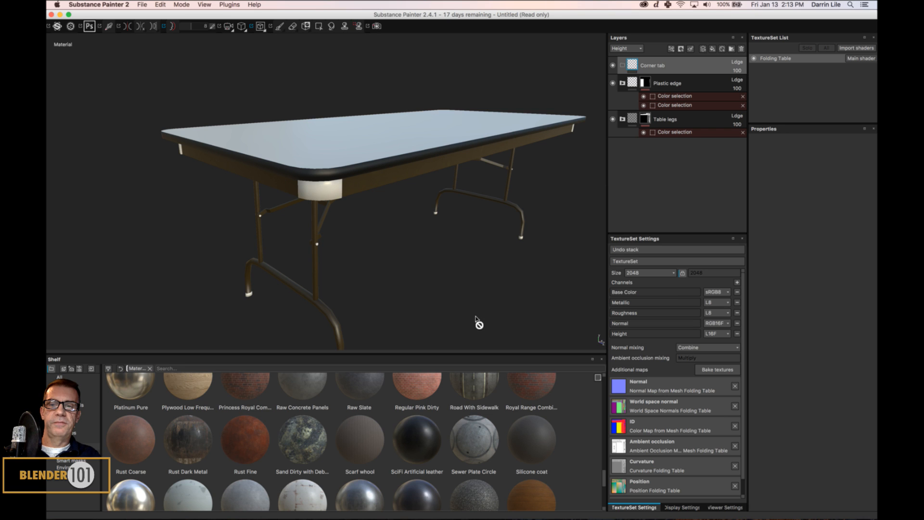
alt+drag(435, 249, 399, 262)
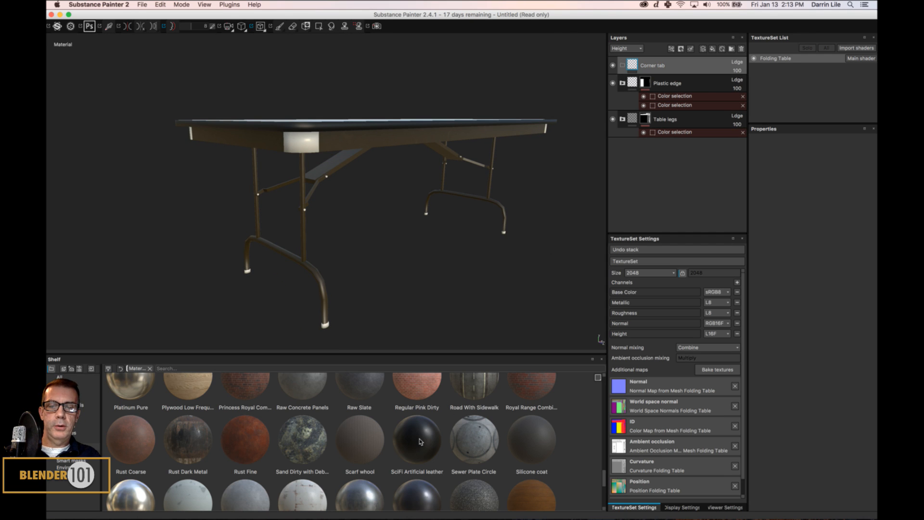
drag(416, 449, 686, 96)
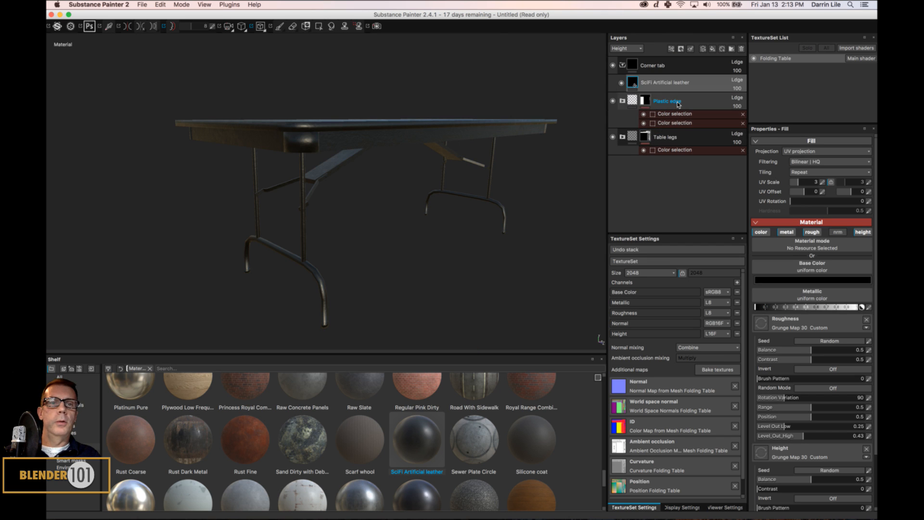
Mask the Corner tab folder with a color selection, picking the corner piece's green ID color from the mesh
right_click(684, 66)
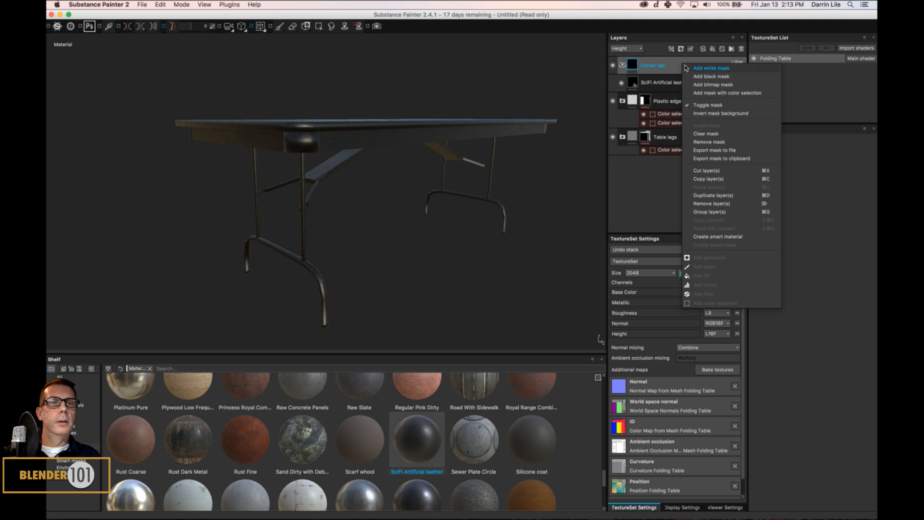
click(696, 92)
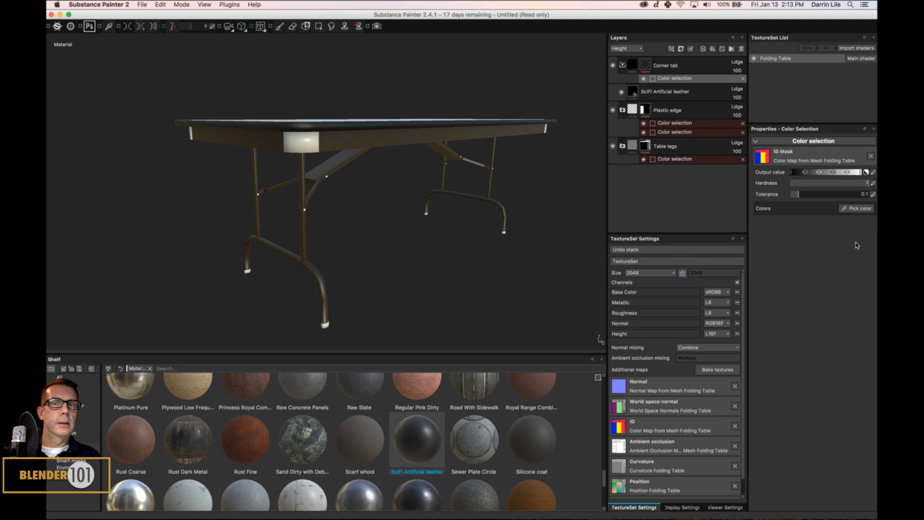
click(306, 153)
alt+drag(378, 190, 405, 202)
scroll(344, 182, up, 1)
scroll(344, 181, down, 1)
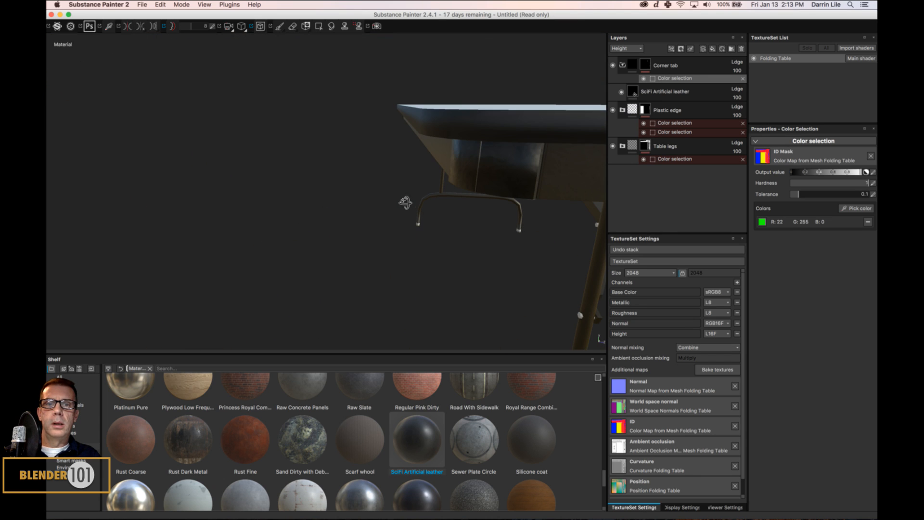
alt+drag(485, 169, 572, 171)
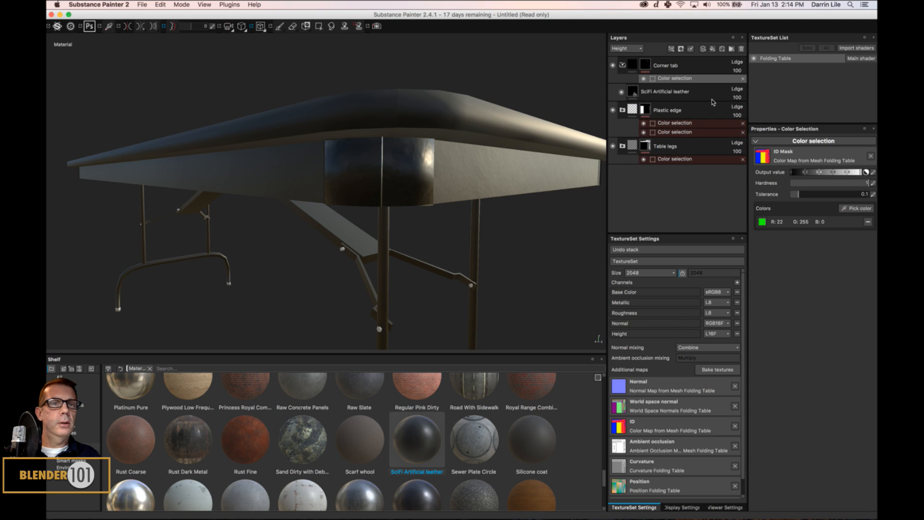
Set the SciFi Artificial leather layer's UV scale to 1
click(689, 92)
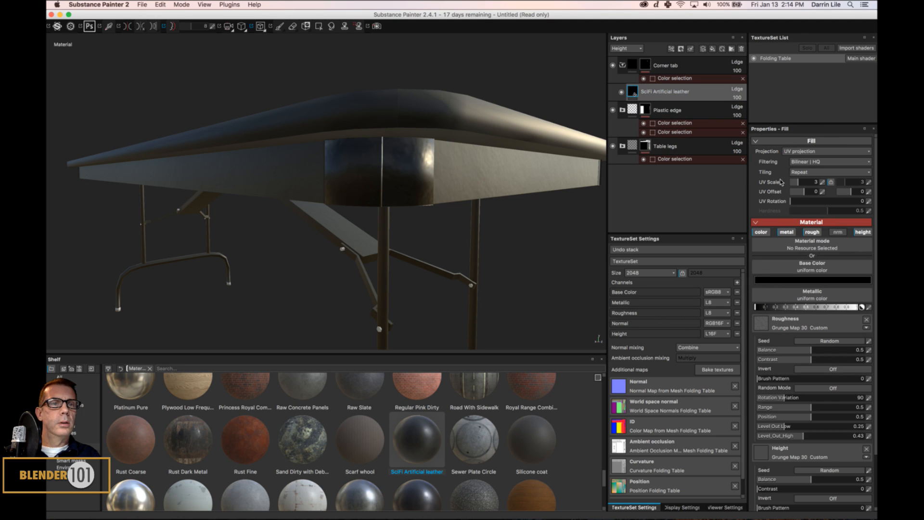
click(819, 182)
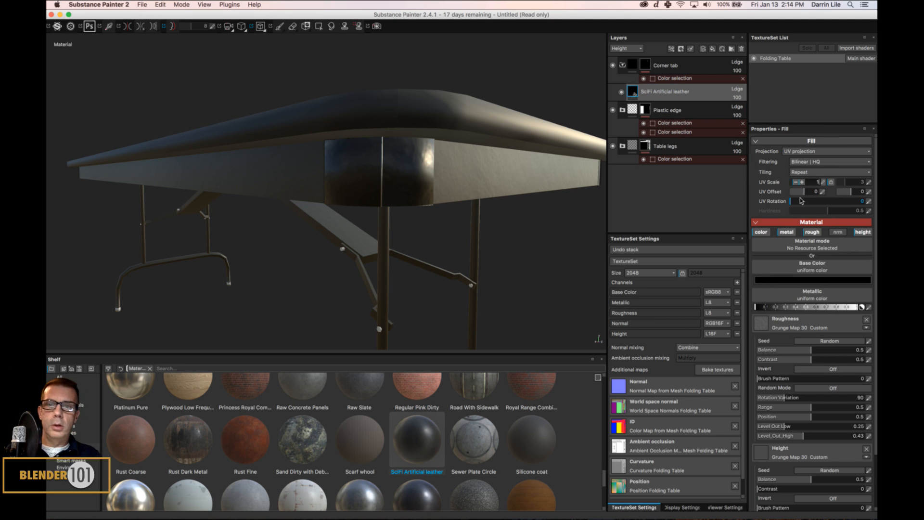
text(1)
key(Return)
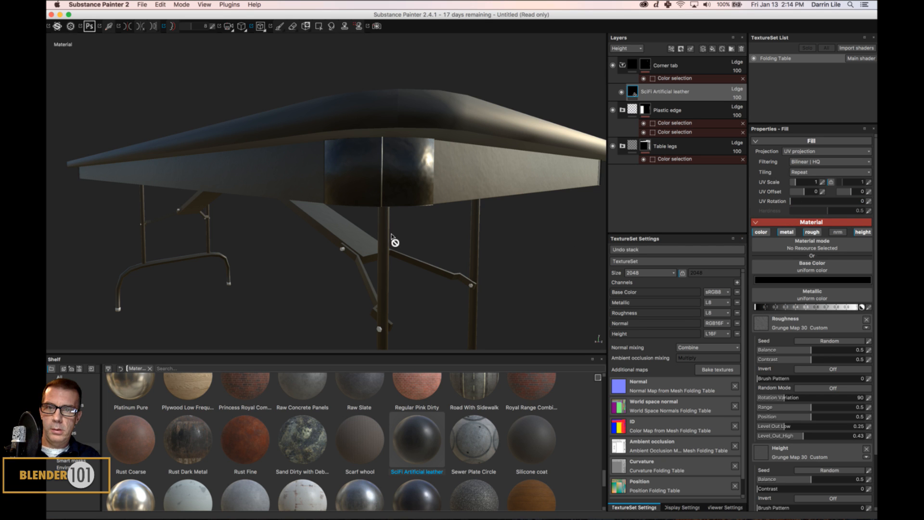
Examine the leather texture on the table's corner pieces from several angles
alt+drag(384, 255, 516, 212)
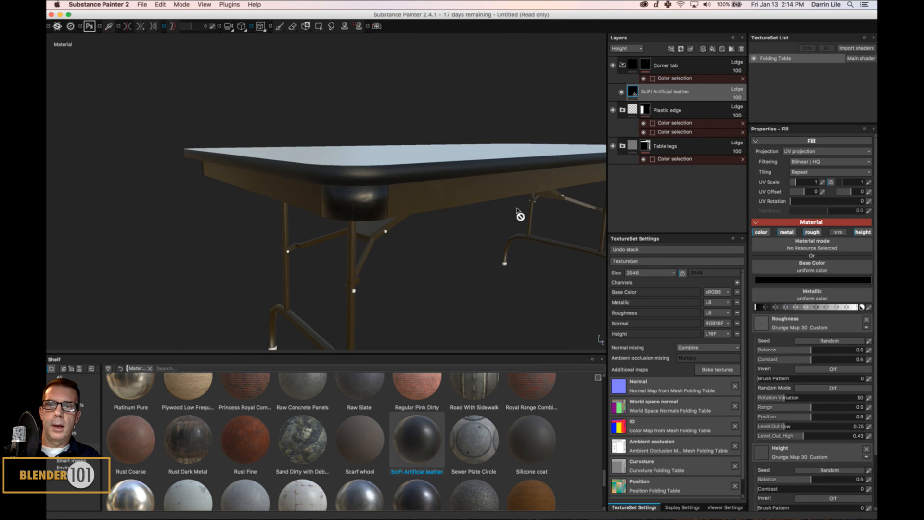
alt+middle_drag(482, 224, 317, 210)
alt+drag(360, 207, 365, 204)
alt+middle_drag(450, 202, 324, 229)
alt+drag(515, 207, 450, 208)
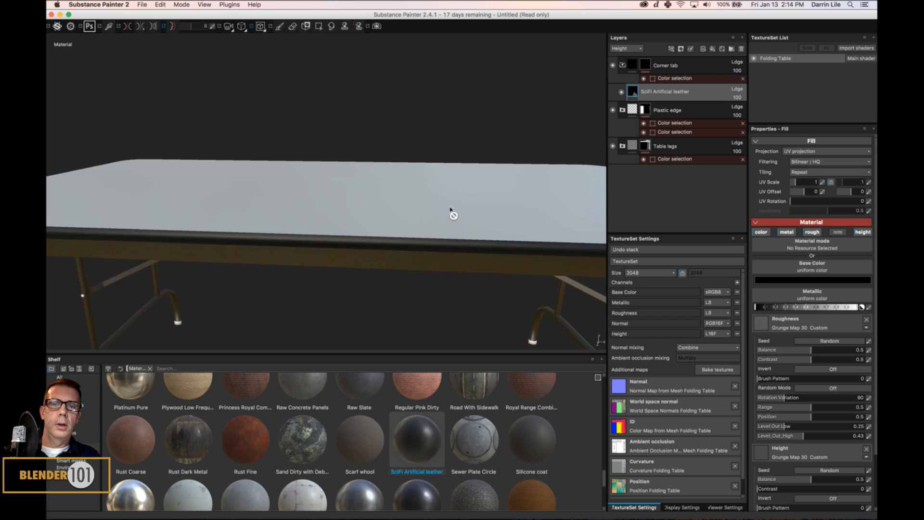
scroll(450, 207, down, 5)
alt+middle_drag(524, 239, 208, 192)
alt+drag(361, 180, 278, 197)
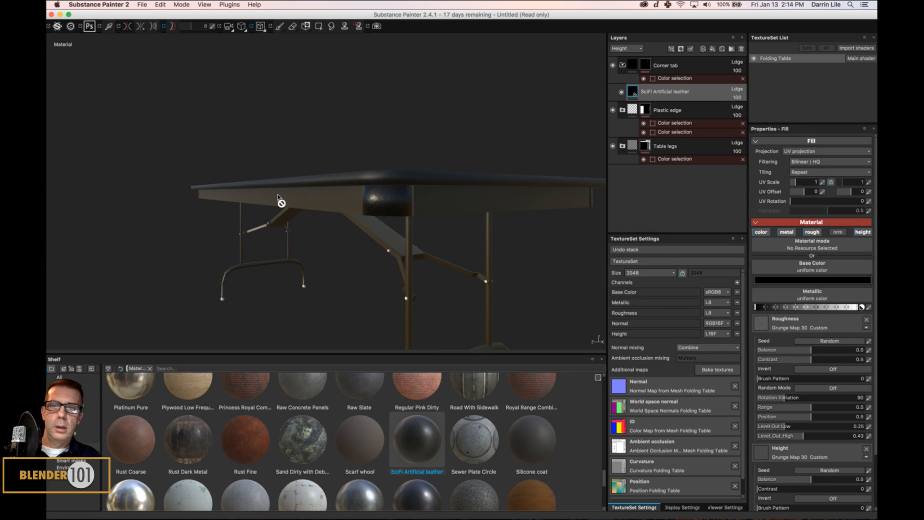
alt+right_drag(278, 194, 326, 201)
alt+middle_drag(504, 219, 458, 221)
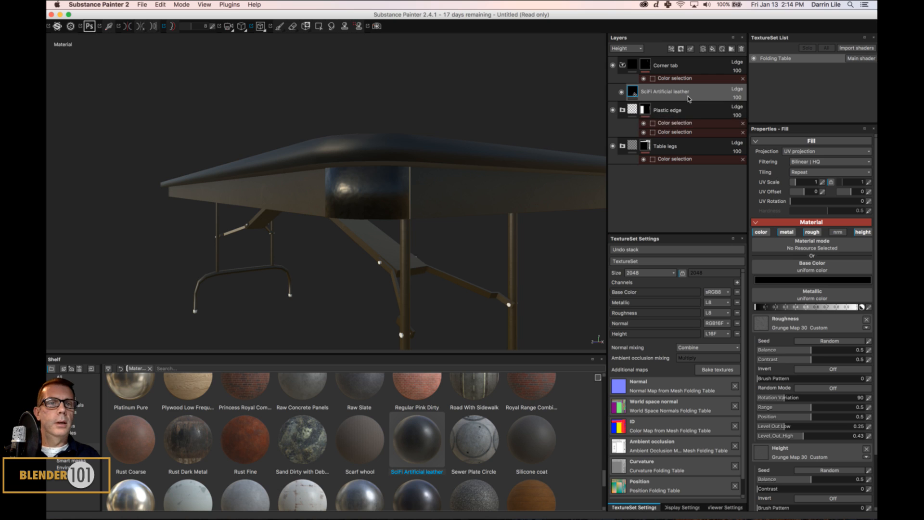
Sample the leather layer's base color from the table's side frame, and darken it to a brightness value of 0.003
click(811, 280)
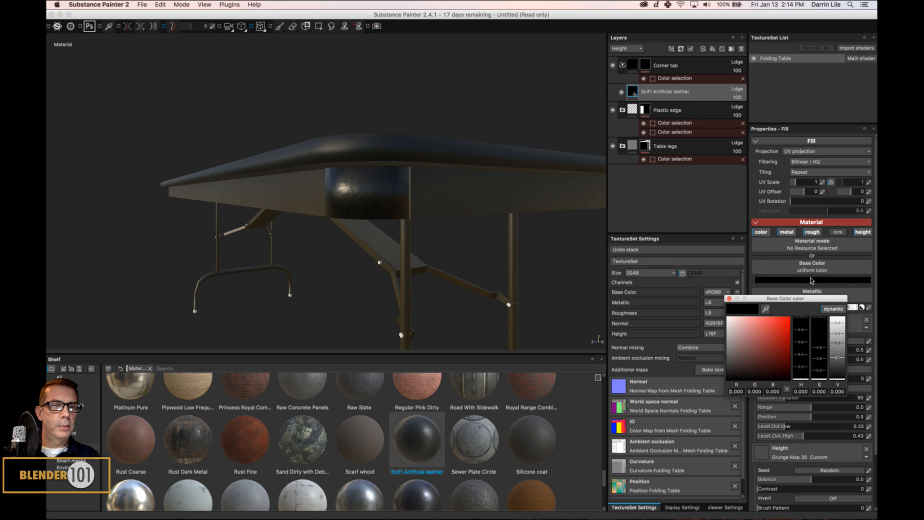
click(766, 310)
click(484, 200)
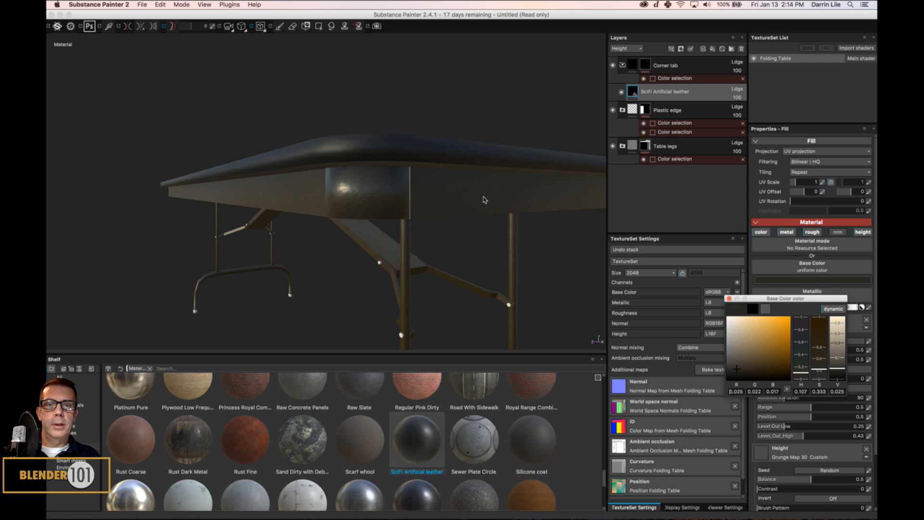
drag(484, 199, 471, 196)
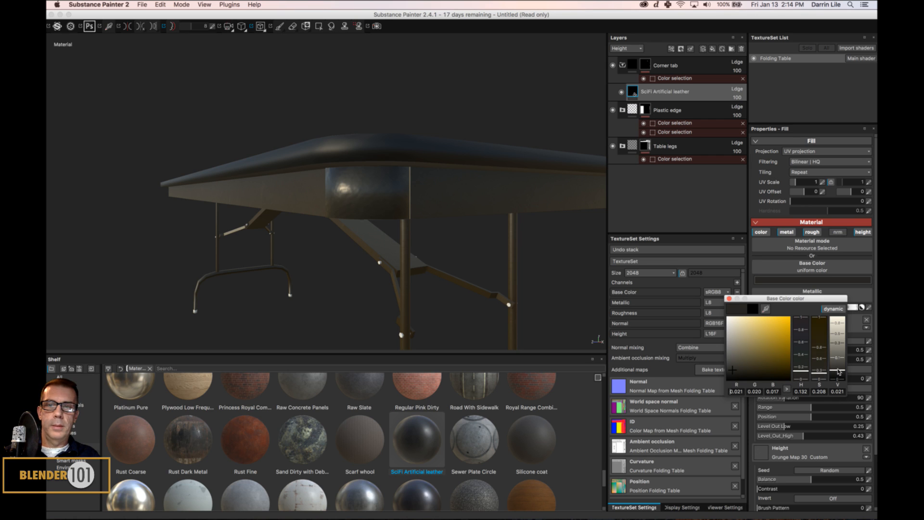
drag(837, 371, 838, 377)
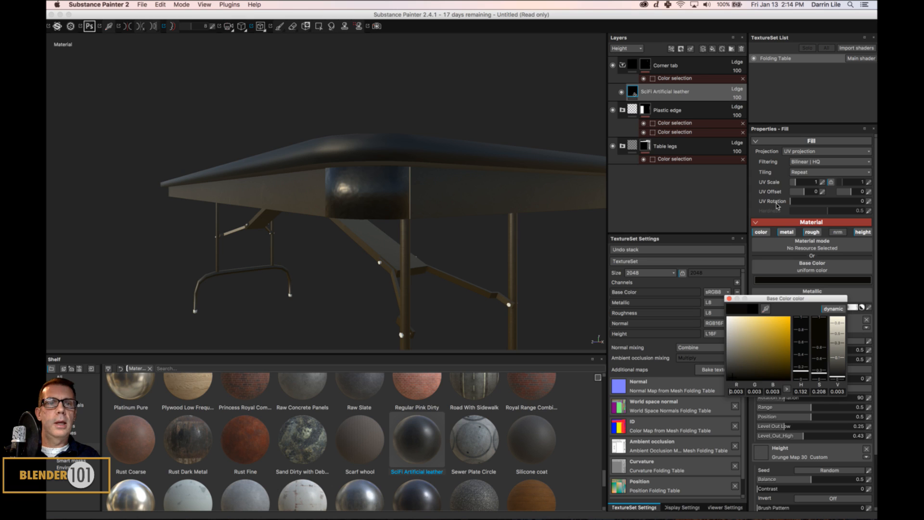
click(728, 298)
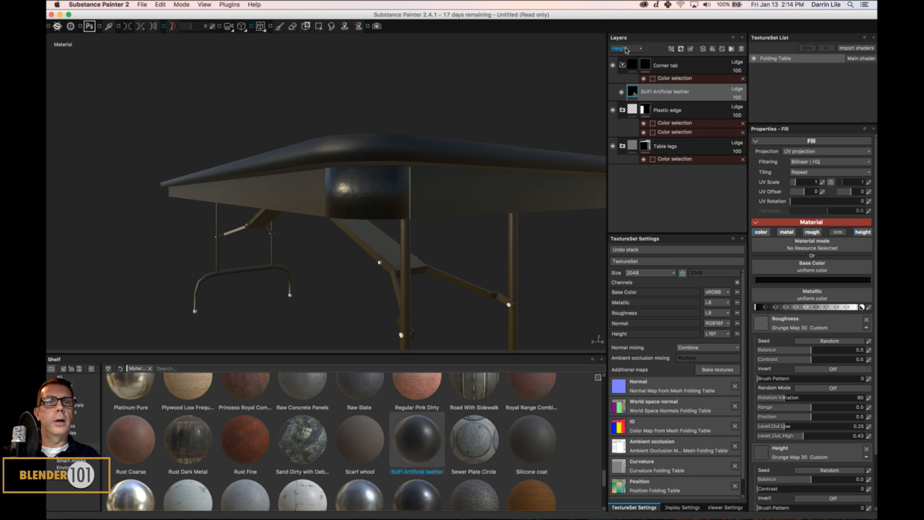
Lower the SciFi Artificial leather layer's Height channel opacity to nearly zero
click(736, 97)
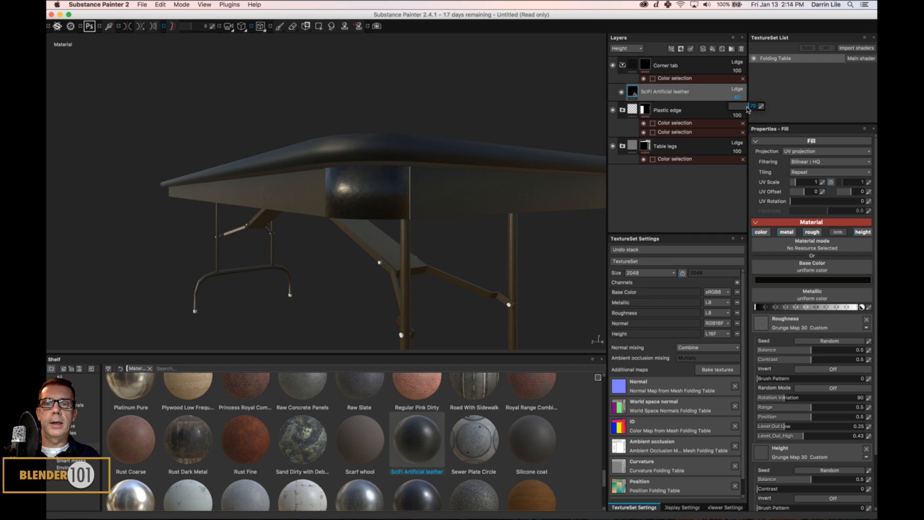
drag(743, 110, 731, 111)
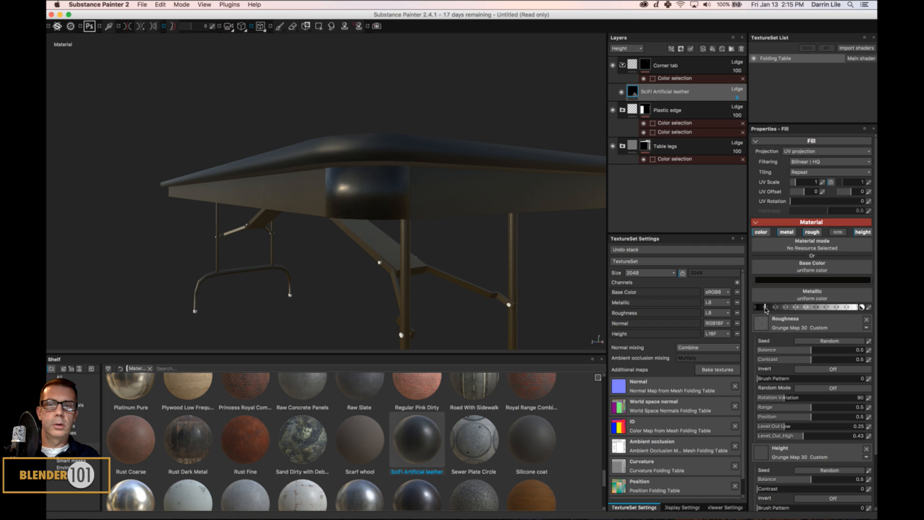
Raise the SciFi Artificial leather layer's Metallic value well up toward the high end of its range
drag(822, 311, 831, 312)
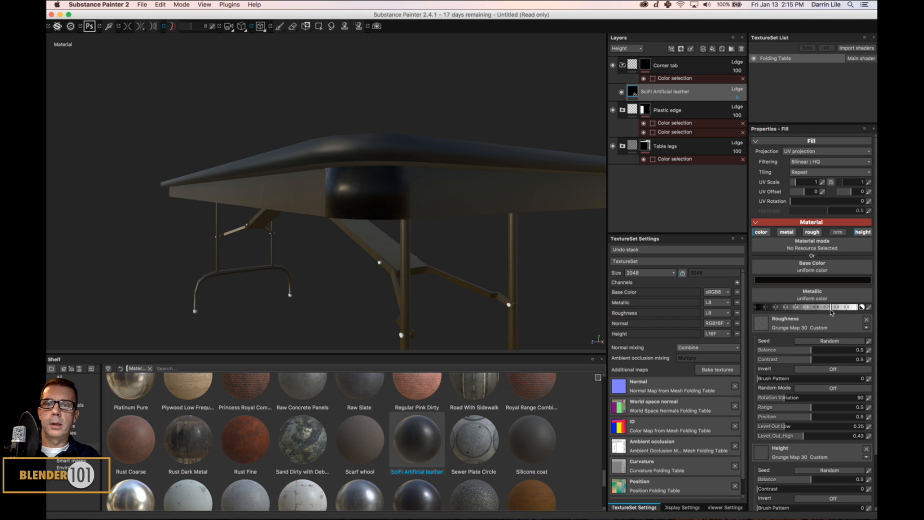
scroll(324, 232, down, 5)
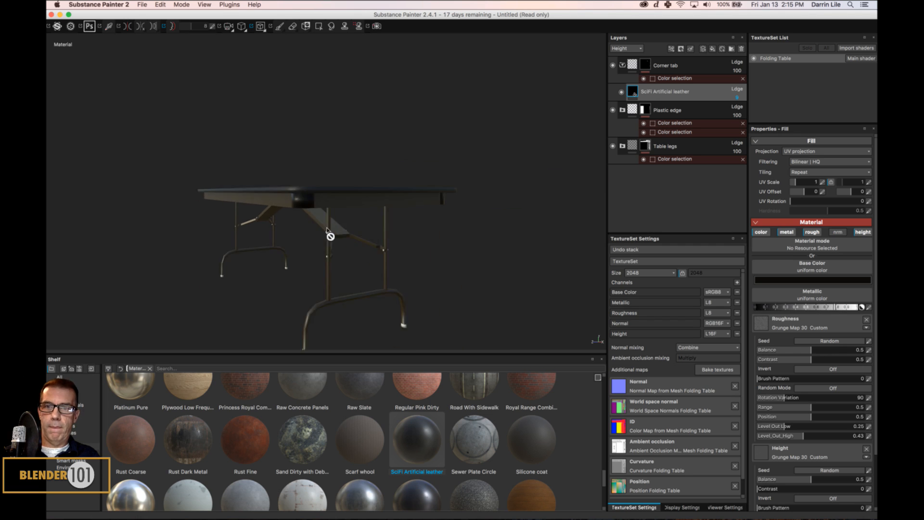
alt+drag(262, 241, 413, 241)
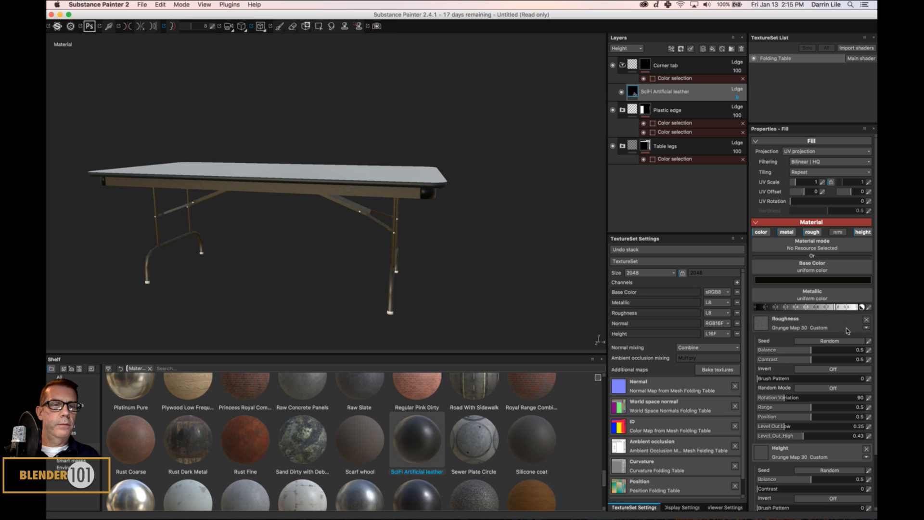
Lighten the SciFi Artificial leather layer's base color to a brightness value of 0.036 and check the corner tab up close
click(823, 280)
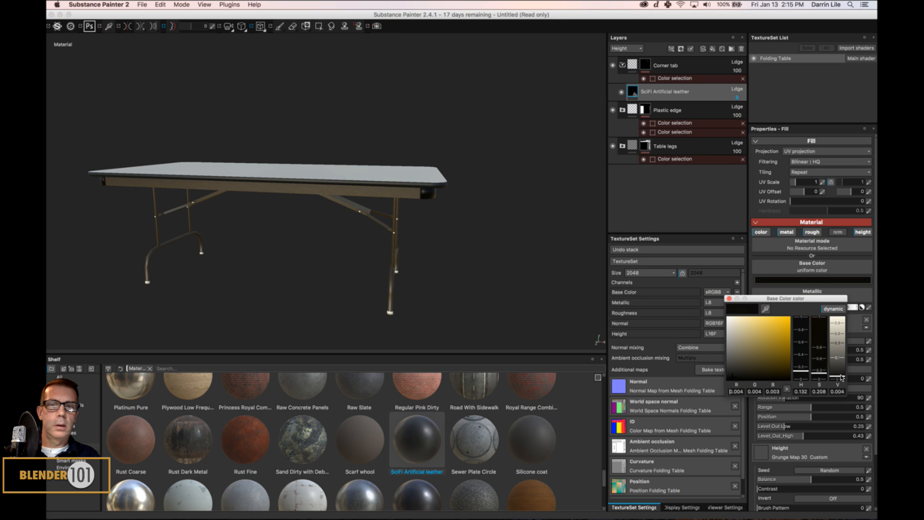
drag(841, 377, 842, 367)
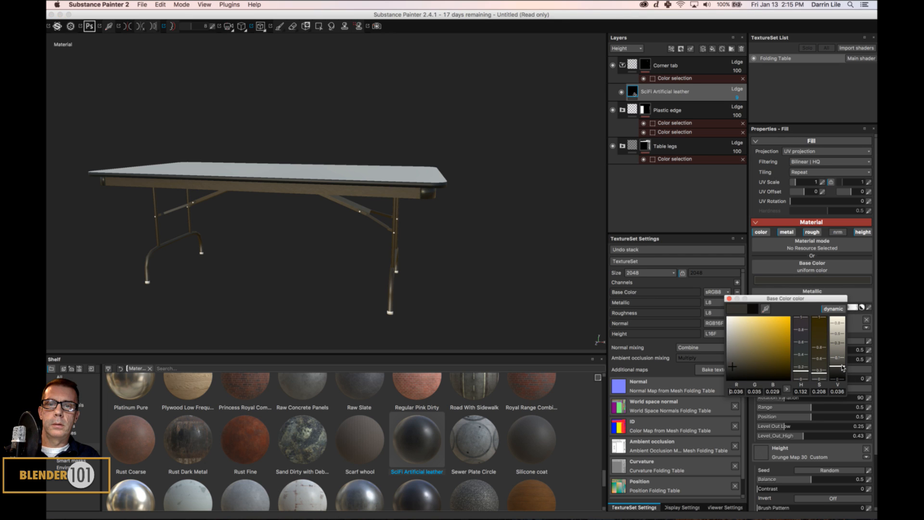
alt+drag(513, 302, 450, 264)
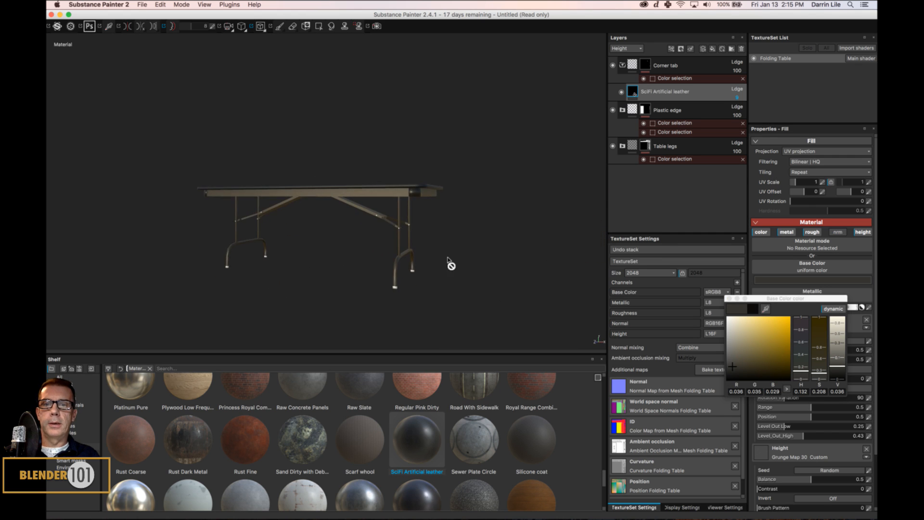
scroll(449, 261, up, 4)
scroll(468, 269, up, 2)
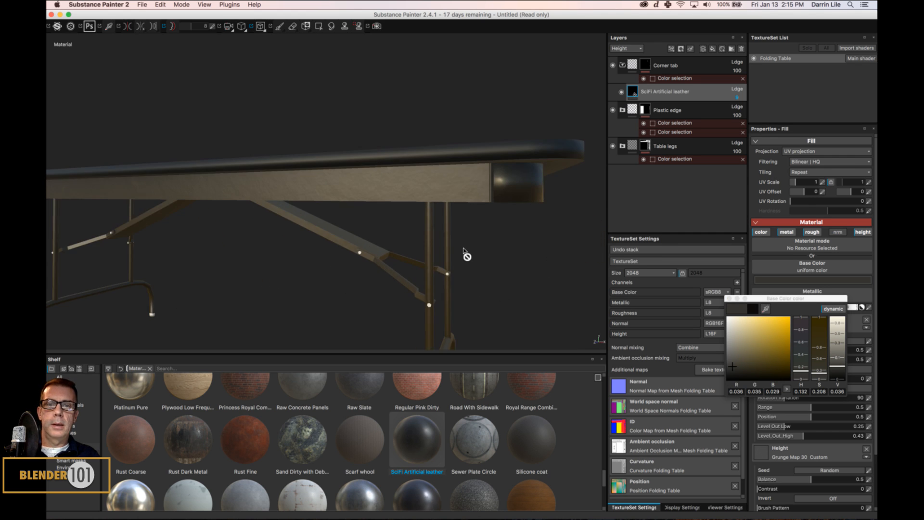
Collapse the Corner tab folder, add a new folder above it at the top of the layer stack, and name it metal
alt+middle_drag(448, 260, 543, 210)
scroll(534, 202, up, 3)
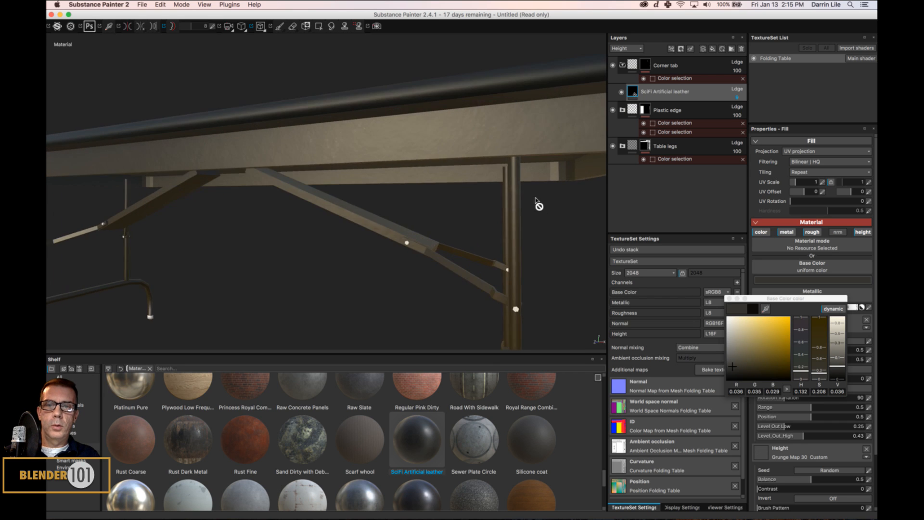
alt+middle_drag(412, 211, 413, 196)
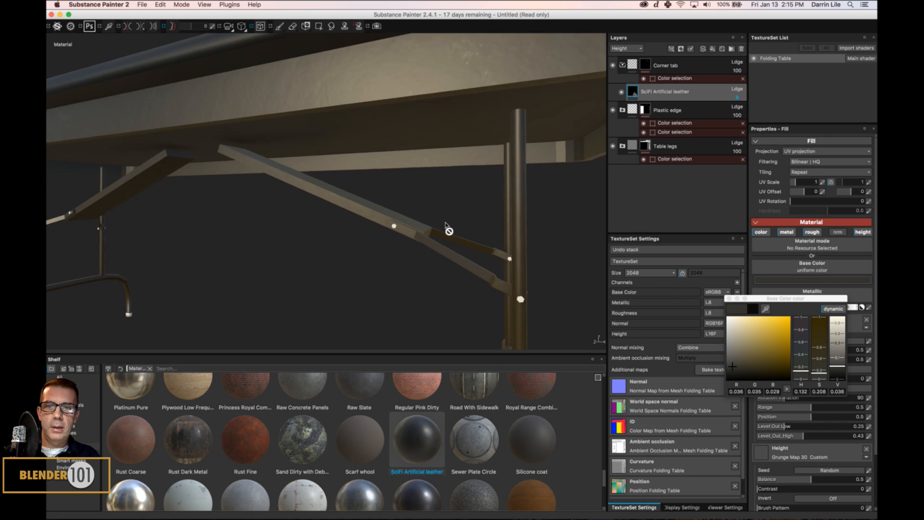
scroll(445, 227, up, 1)
click(623, 65)
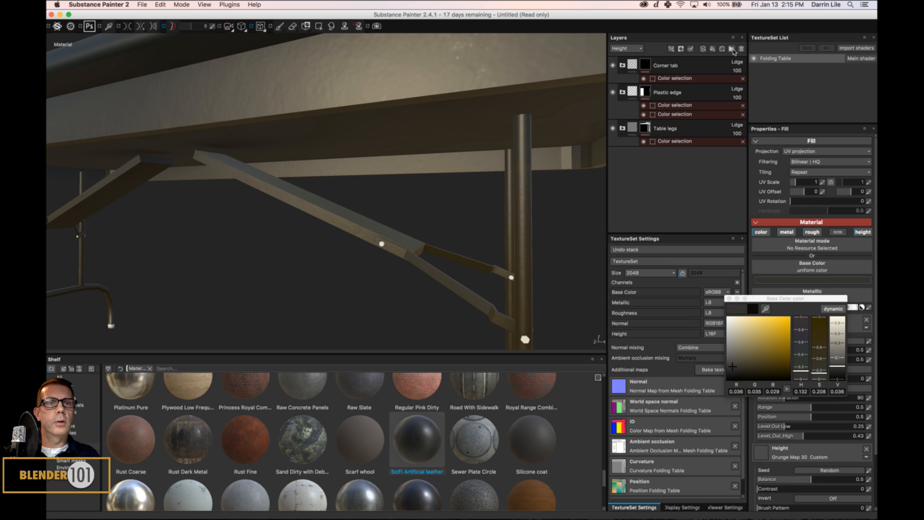
click(732, 49)
click(673, 92)
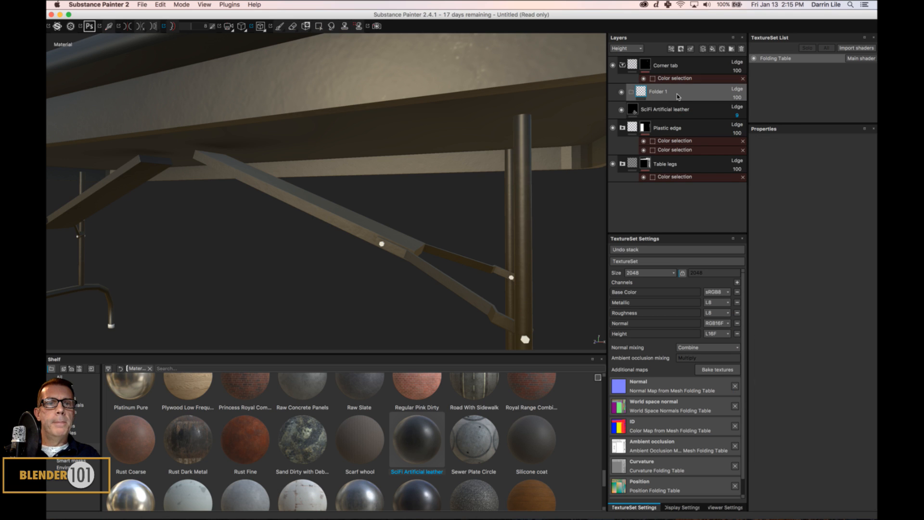
drag(680, 95, 624, 70)
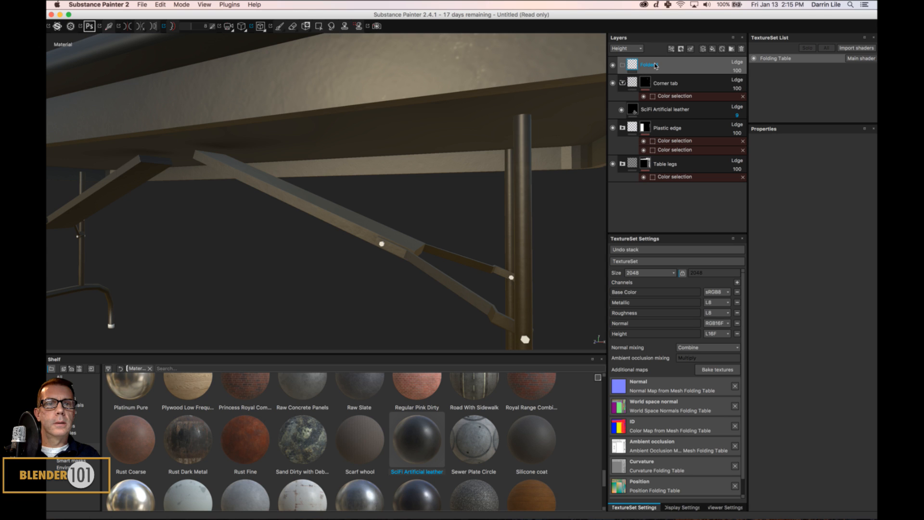
double_click(655, 66)
text(metal)
key(Return)
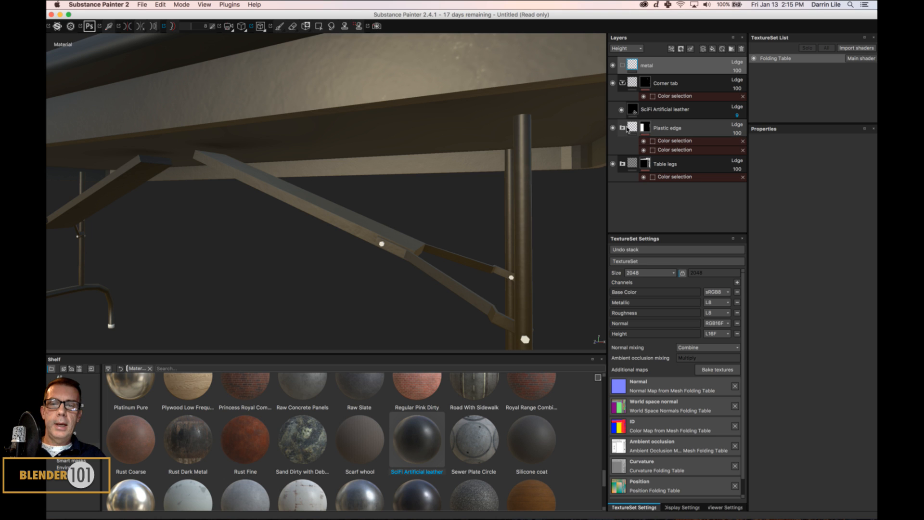
Add the Steel Rough material from the shelf to the metal folder, with the leg brace bolts in view
alt+drag(482, 235, 504, 222)
alt+middle_drag(500, 232, 502, 216)
mouse_move(399, 245)
alt+mouse_down()
mouse_move(432, 273)
mouse_move(541, 283)
mouse_move(495, 268)
mouse_move(382, 264)
mouse_move(391, 230)
alt+mouse_up()
alt+middle_drag(392, 230, 377, 210)
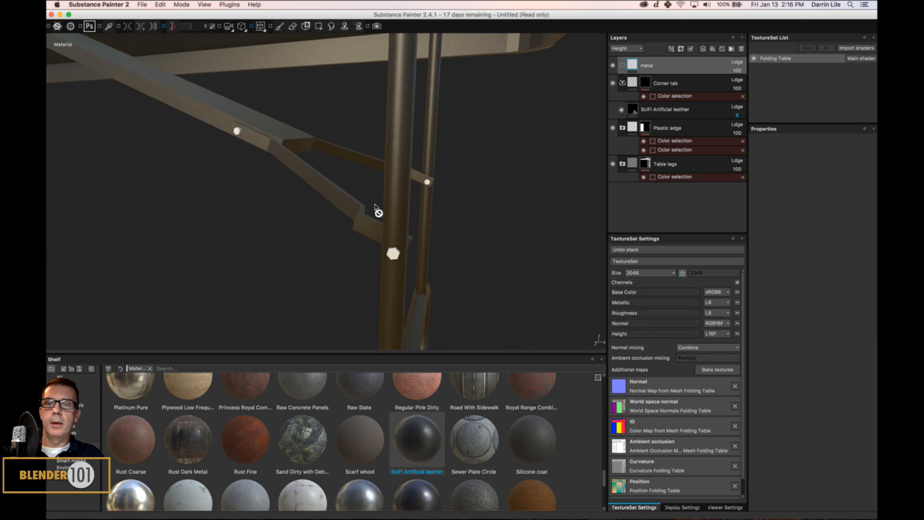
alt+drag(364, 219, 472, 239)
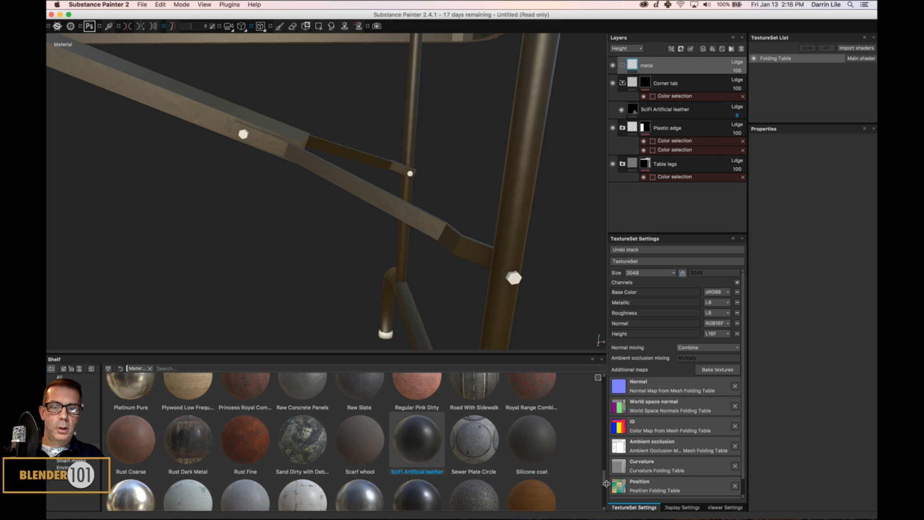
scroll(560, 470, down, 2)
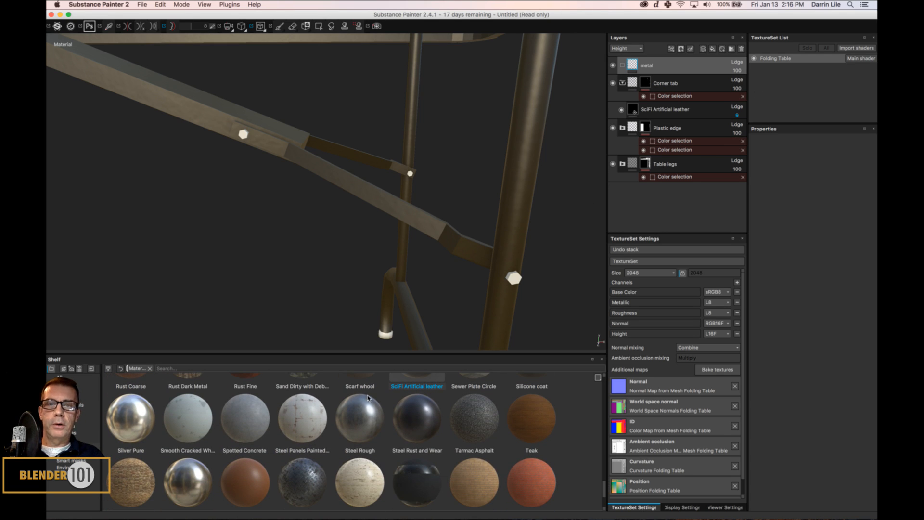
mouse_move(361, 404)
drag(356, 421, 683, 66)
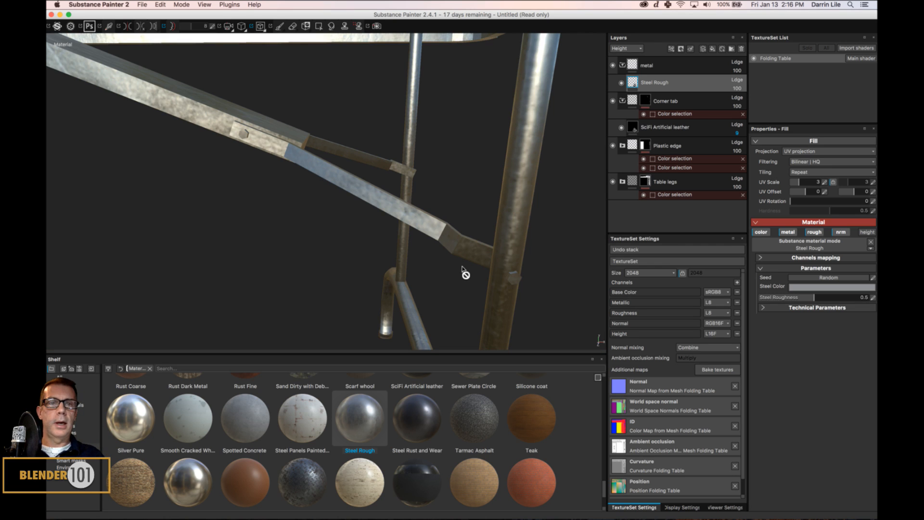
Mask the metal folder with a color selection, picking the bolts' magenta ID color (R 255, G 0, B 218)
right_click(716, 68)
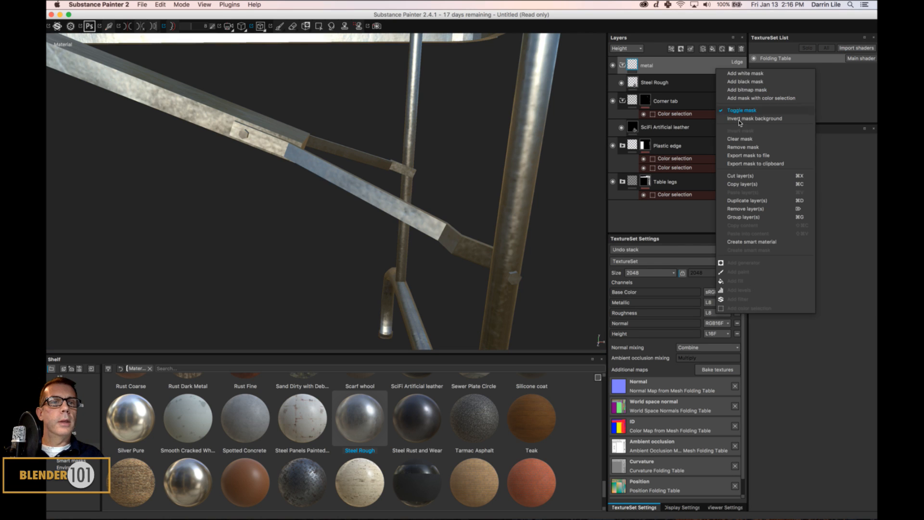
click(771, 98)
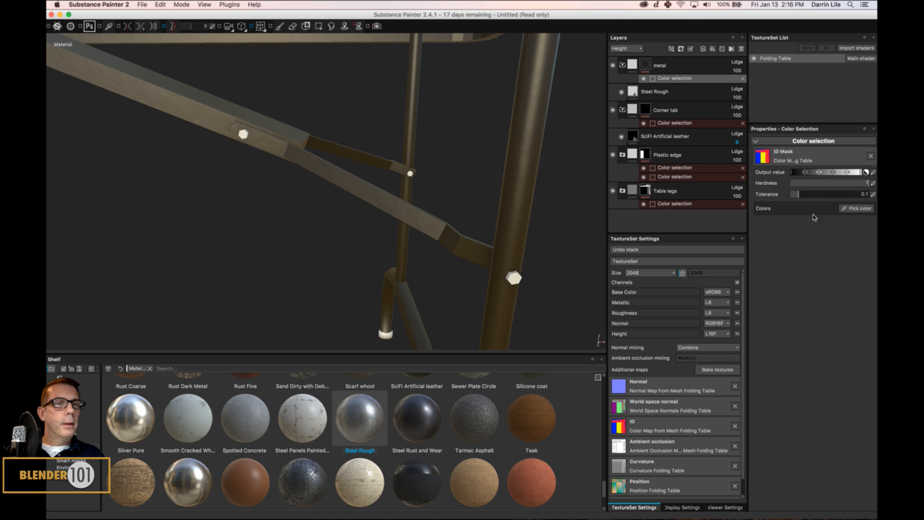
click(847, 208)
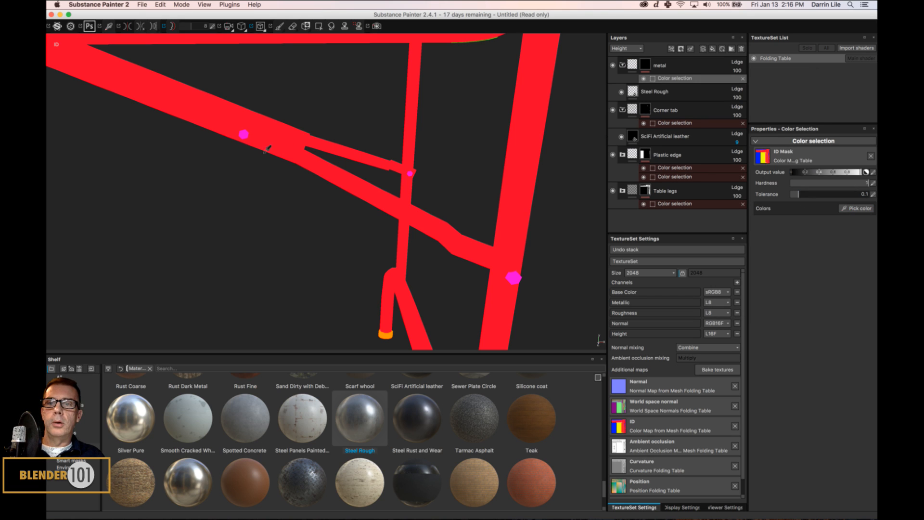
click(244, 135)
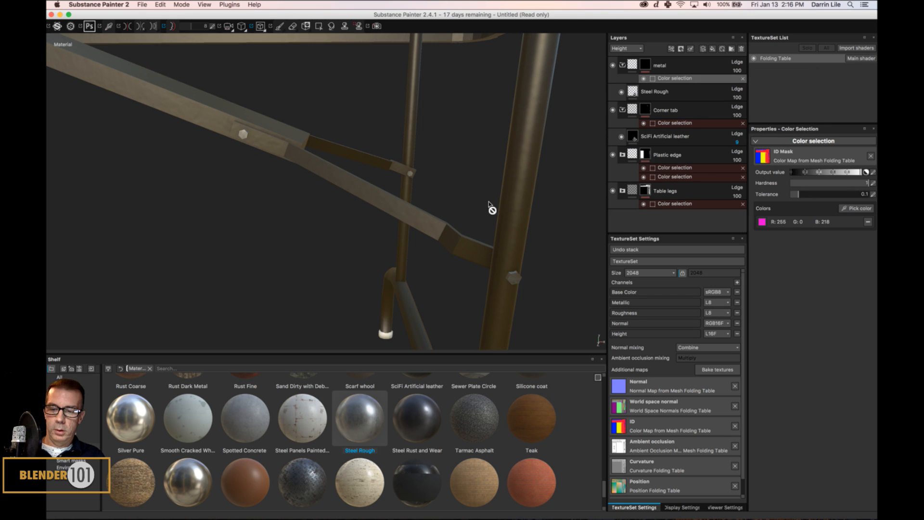
Bring the white table feet into view and collapse the metal and Corner tab folders
alt+drag(509, 219, 375, 192)
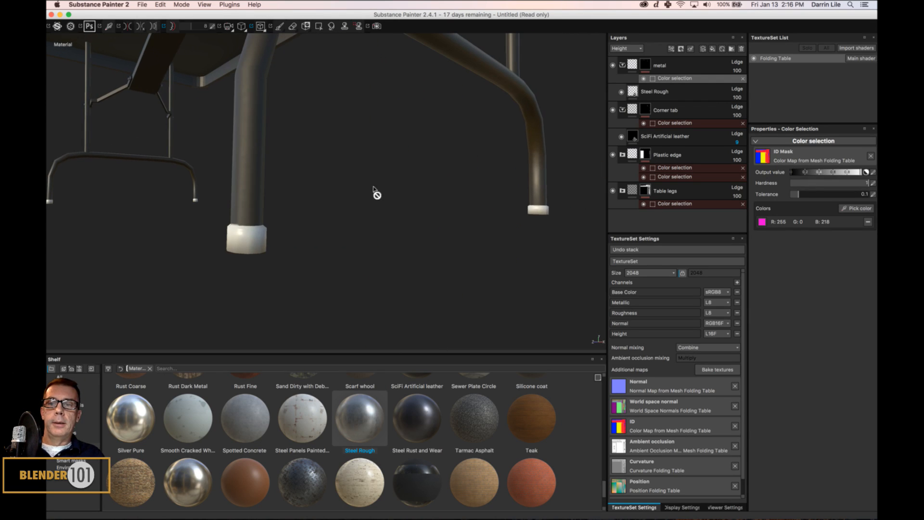
alt+middle_drag(367, 207, 413, 203)
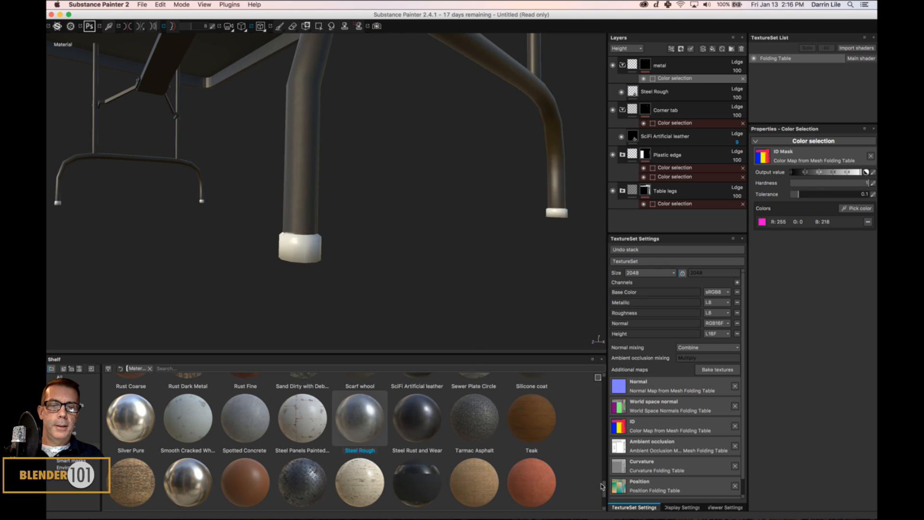
drag(605, 494, 621, 377)
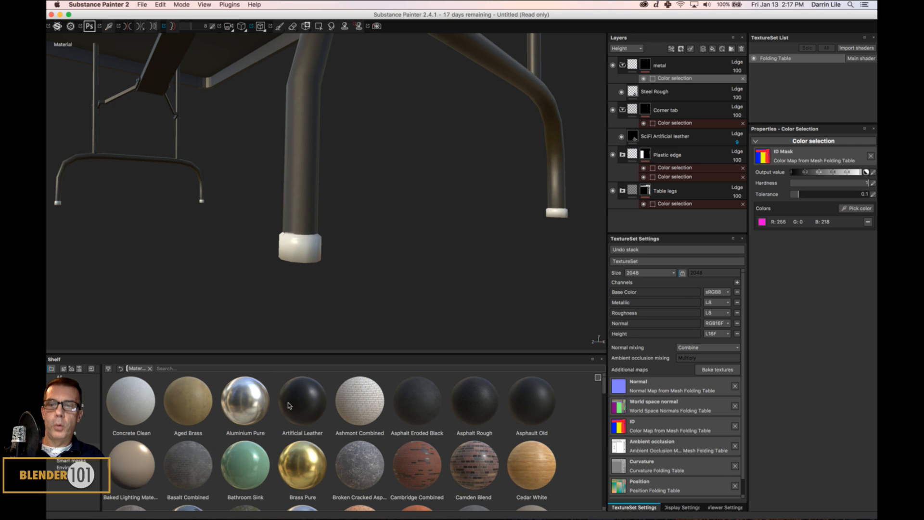
click(621, 65)
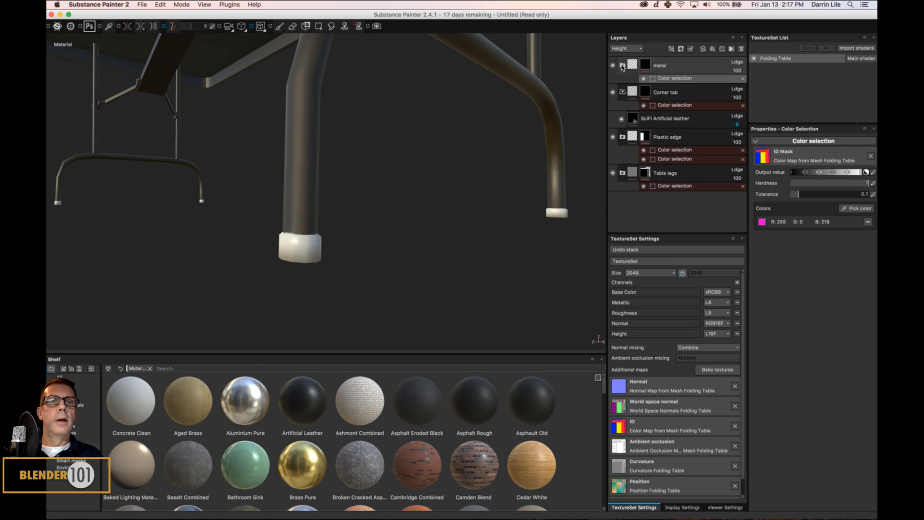
click(622, 92)
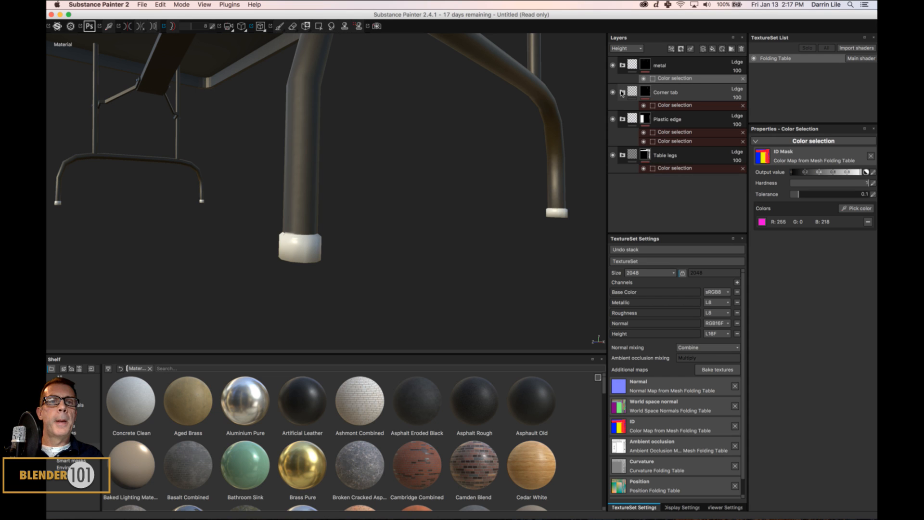
Add a new folder above the metal folder and name it feet
click(685, 67)
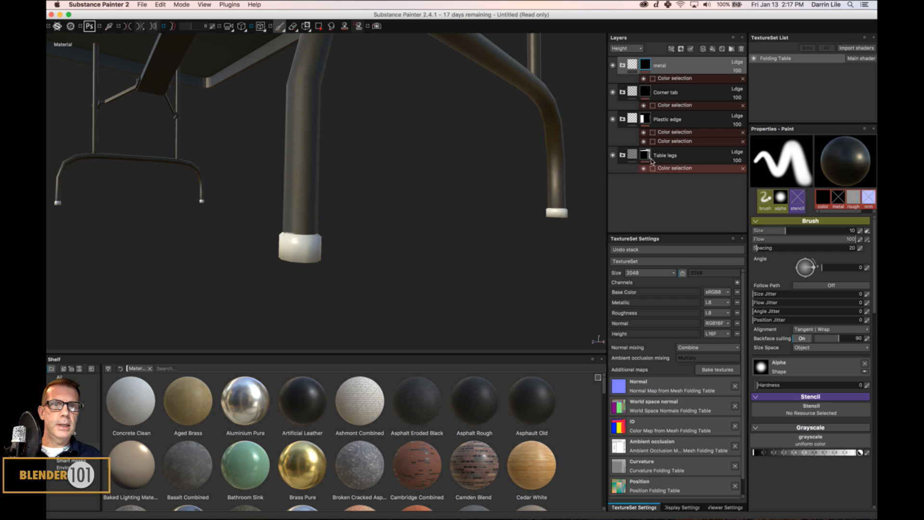
click(731, 48)
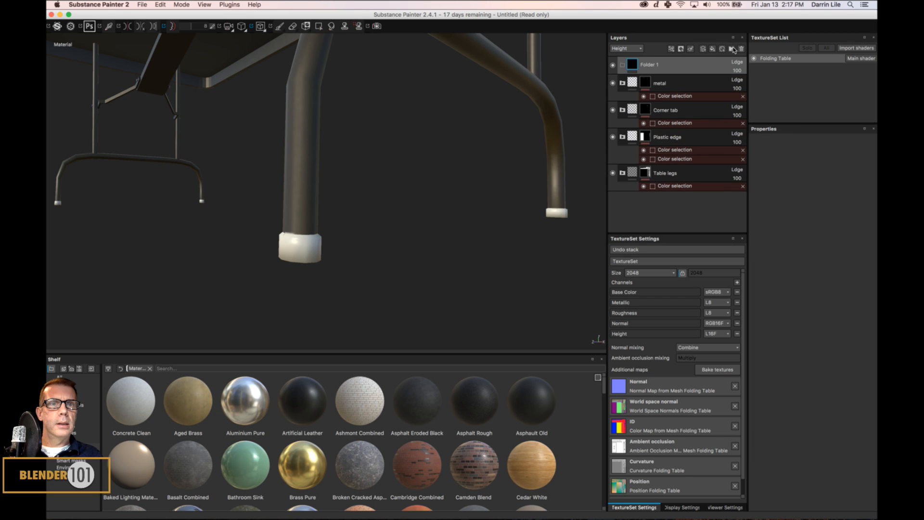
double_click(655, 65)
text(fee)
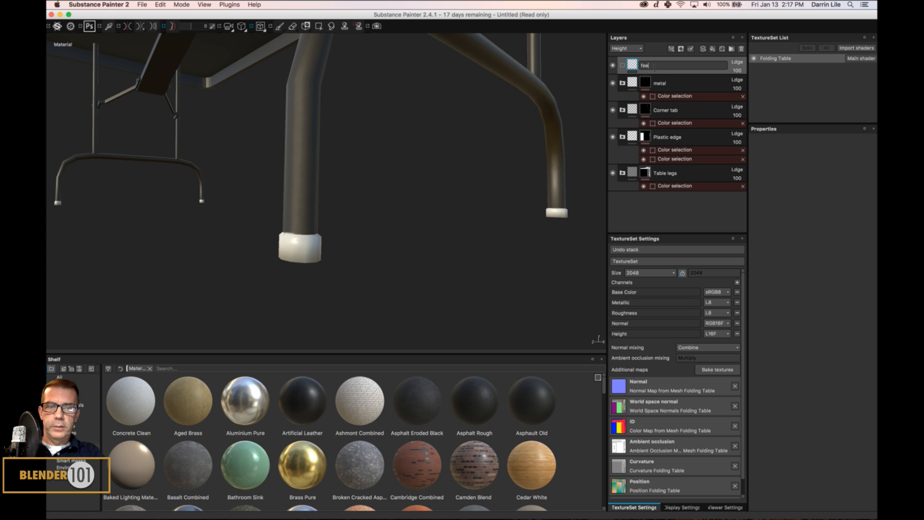
text(t)
key(Return)
Select the Artificial Leather material in the shelf and consider it for the table feet
click(296, 409)
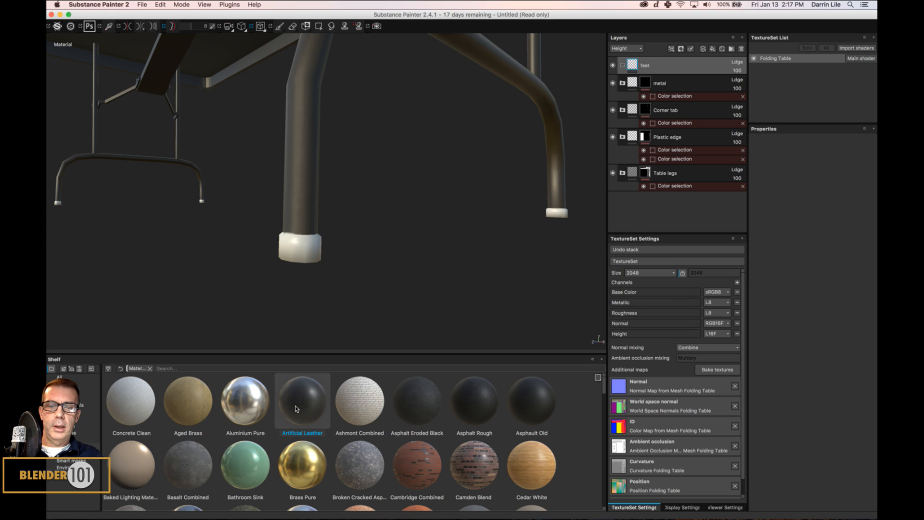
mouse_move(301, 409)
mouse_down()
mouse_move(654, 48)
mouse_move(654, 71)
mouse_move(302, 445)
mouse_move(280, 410)
mouse_move(290, 408)
mouse_up()
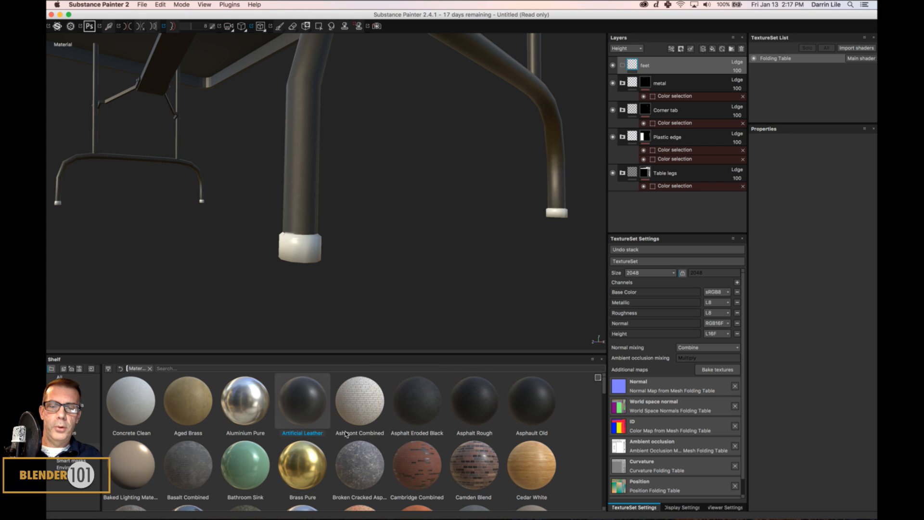
drag(604, 381, 601, 349)
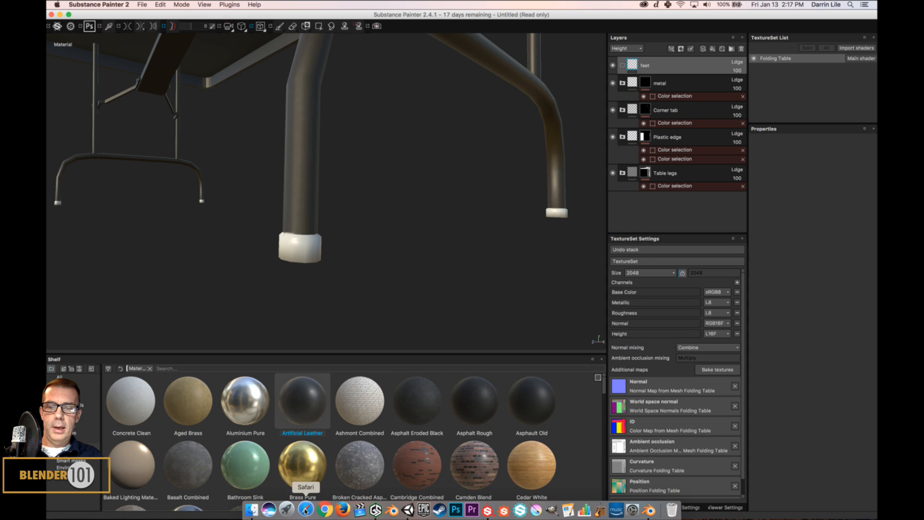
Switch to Safari, open gametextures.com and show its All Materials library
click(305, 508)
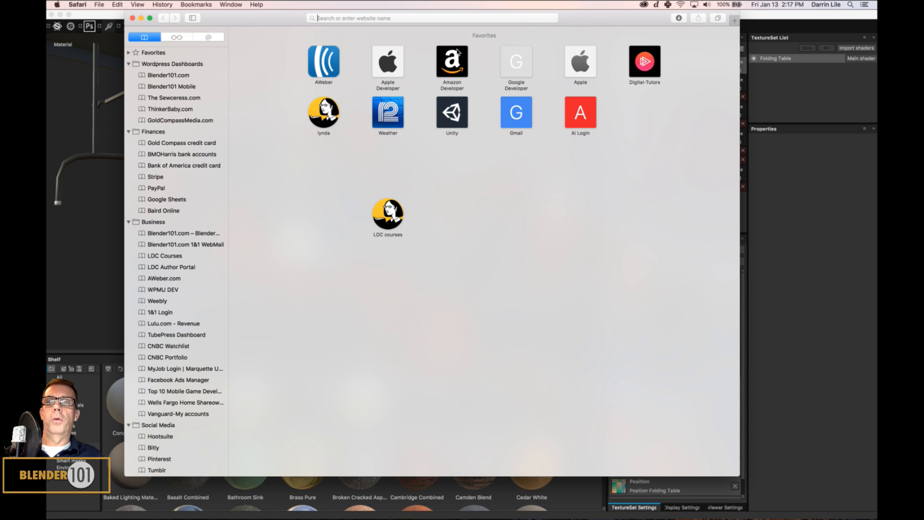
text(game)
key(Return)
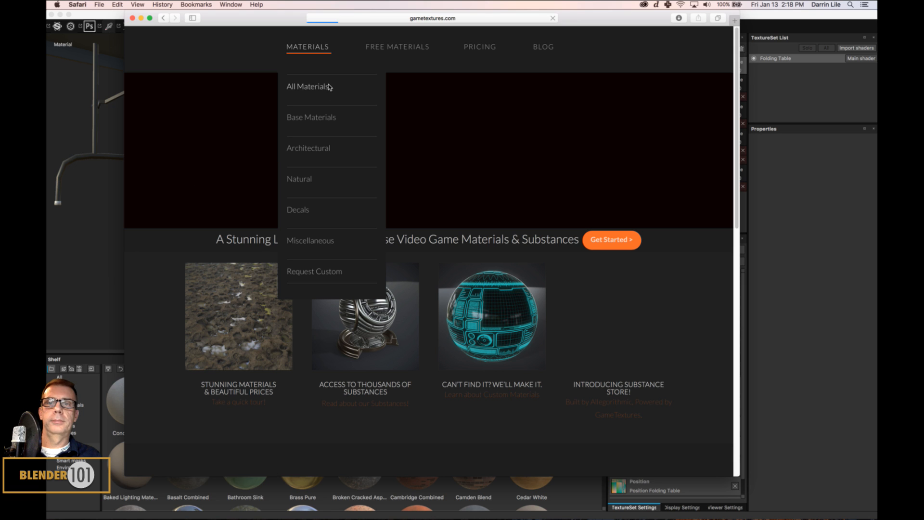
click(311, 85)
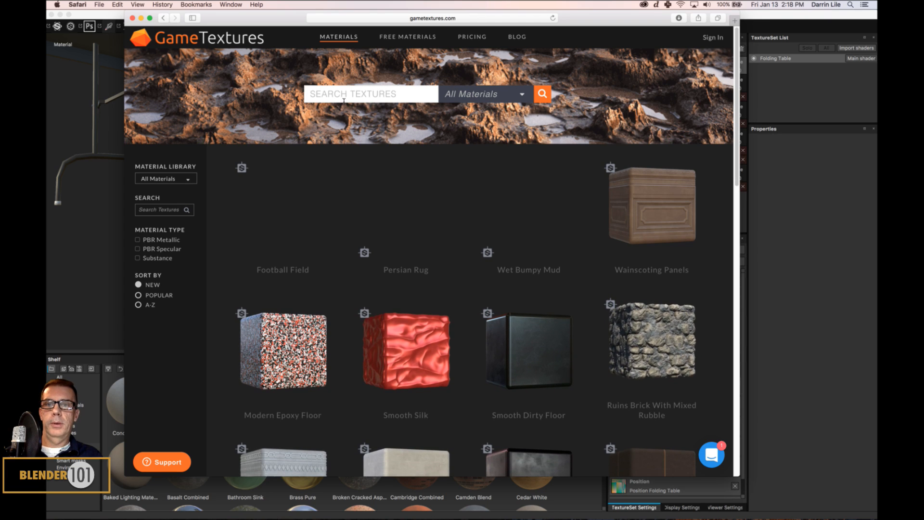
Search the GameTextures library for rubber, look through the results and try to open the Scratched Worn Rubber material
text(bber)
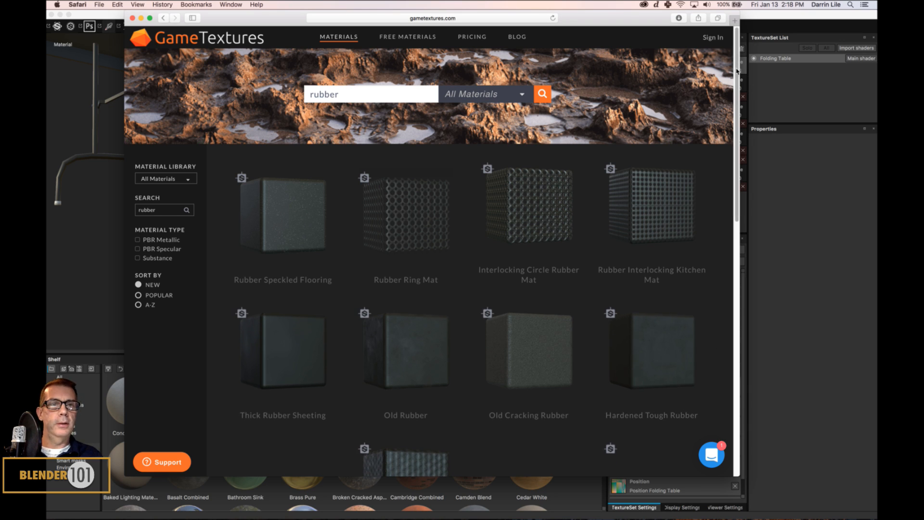
scroll(733, 124, down, 4)
scroll(733, 124, down, 5)
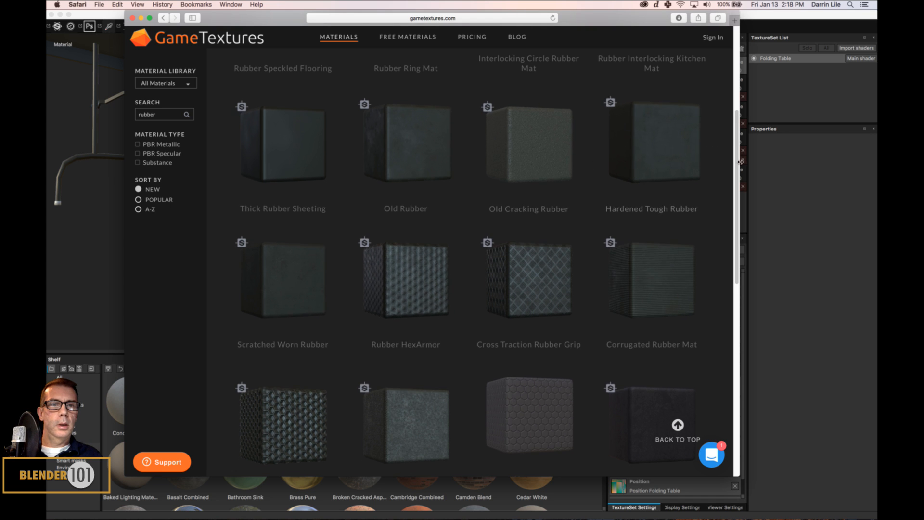
scroll(738, 177, down, 3)
drag(739, 177, 735, 269)
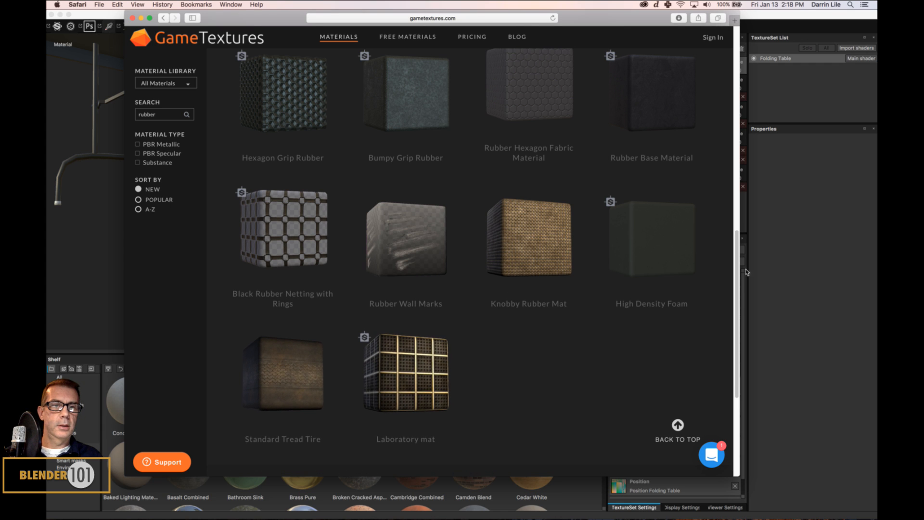
drag(737, 282, 748, 161)
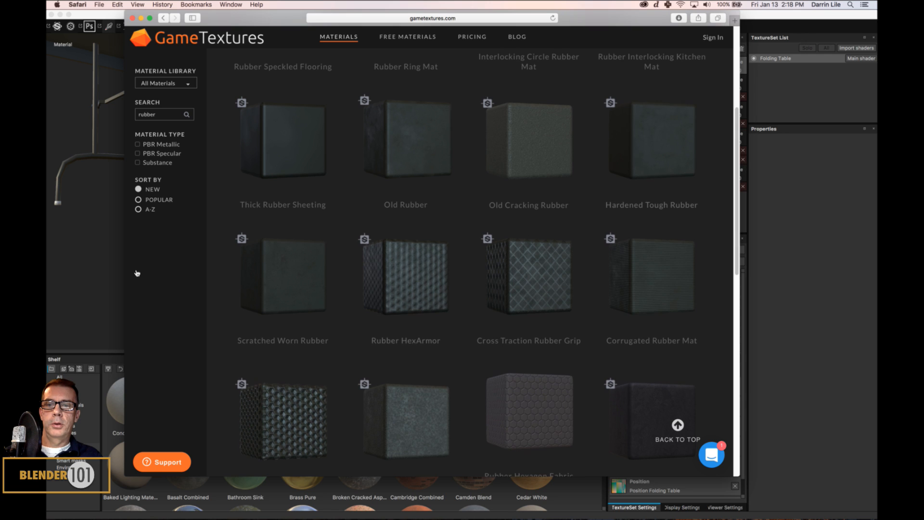
click(281, 276)
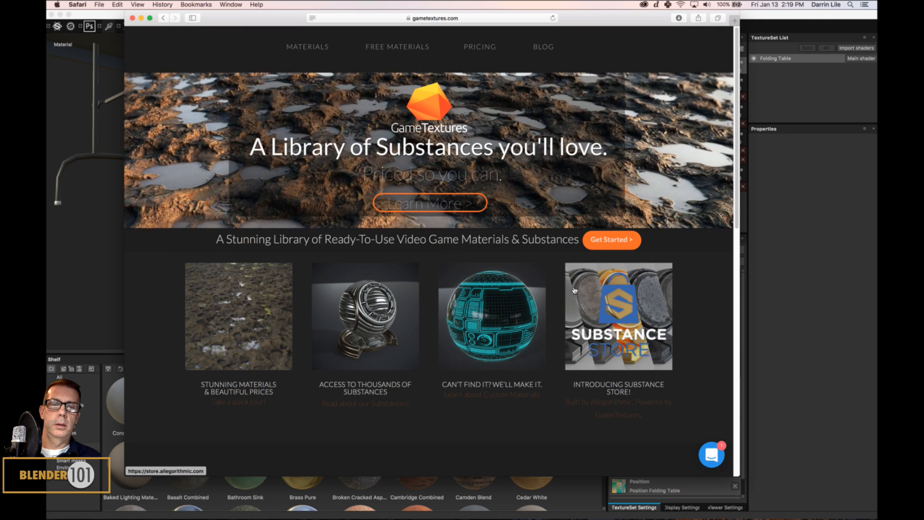
Reopen the All Materials library and sign in to the GameTextures account with Remember me enabled
mouse_move(305, 48)
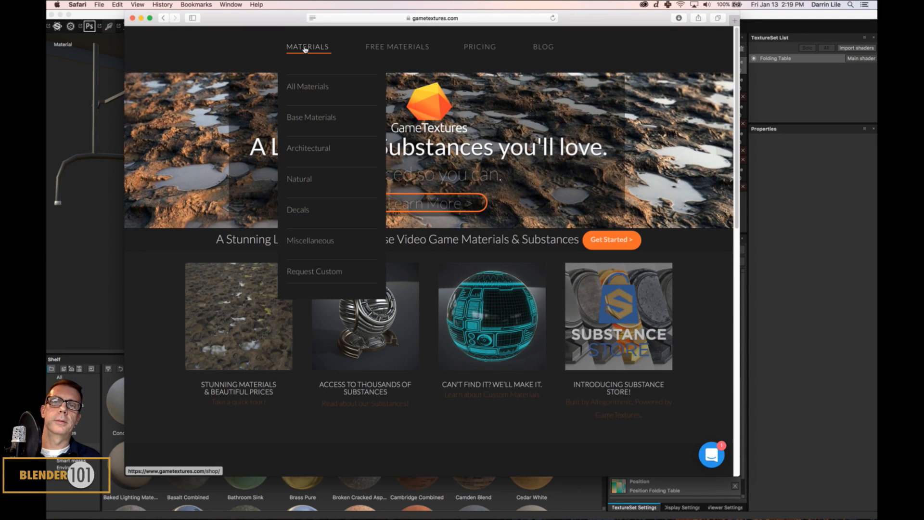
click(310, 88)
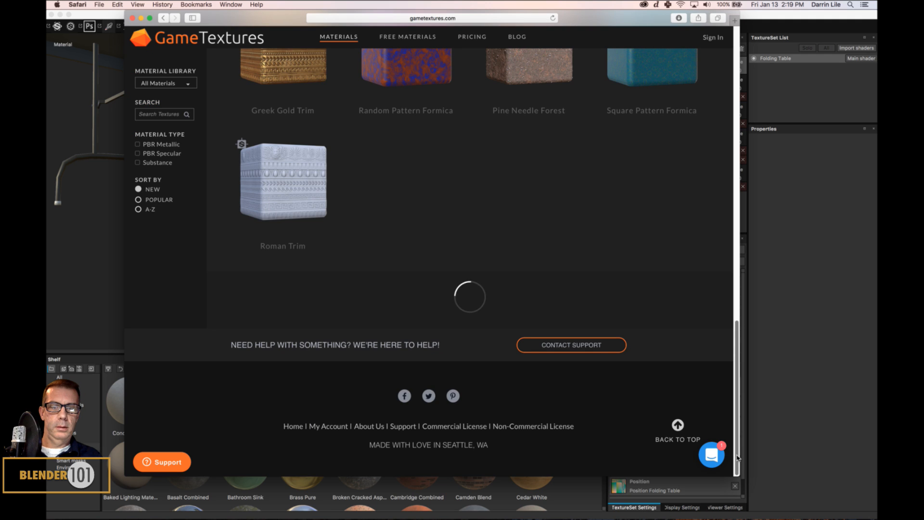
drag(737, 457, 733, 6)
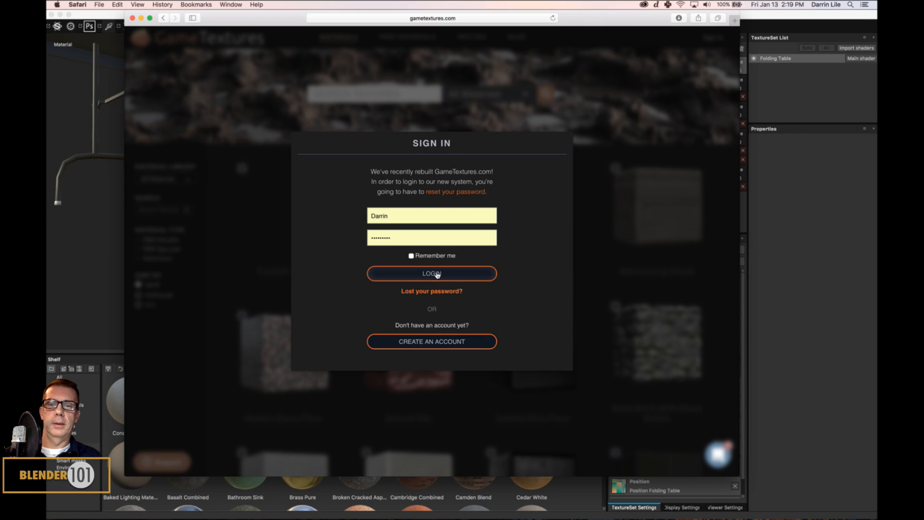
click(437, 275)
click(411, 256)
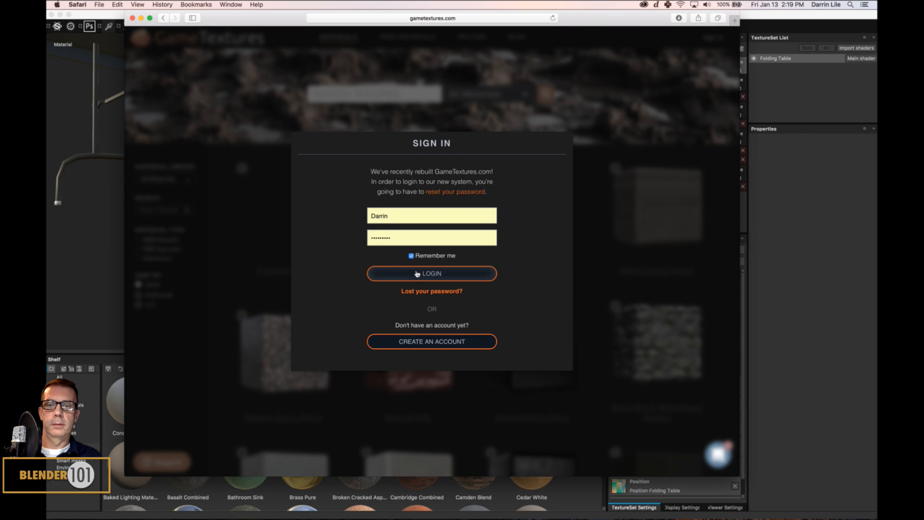
click(417, 276)
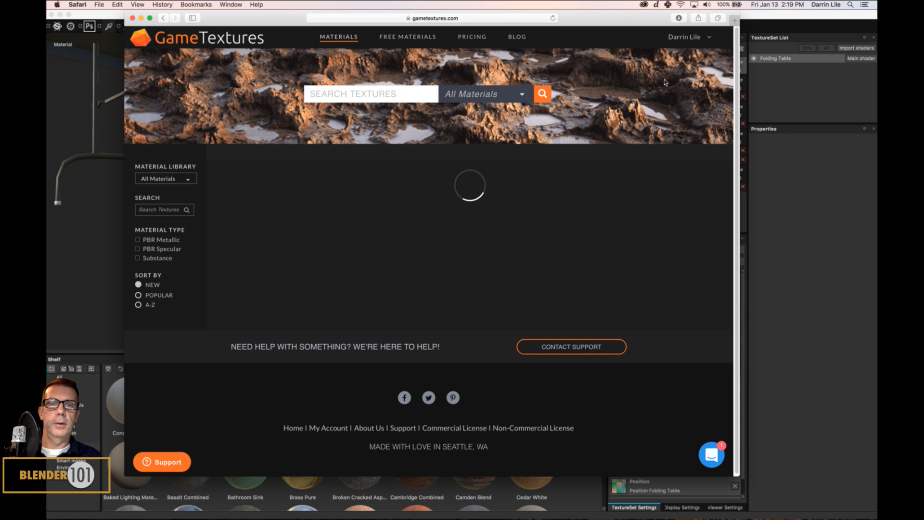
Search all materials for rubber while signed in and bring the plain rubber materials into view
click(383, 98)
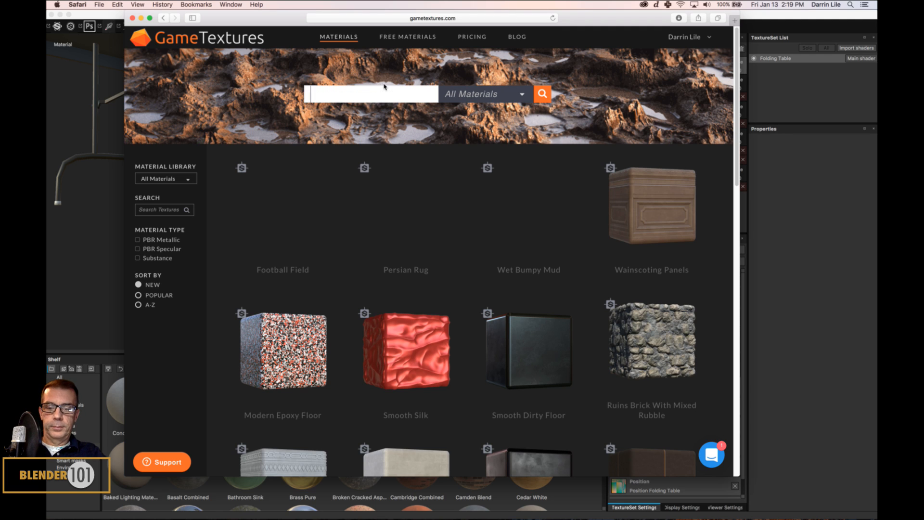
text(rubber)
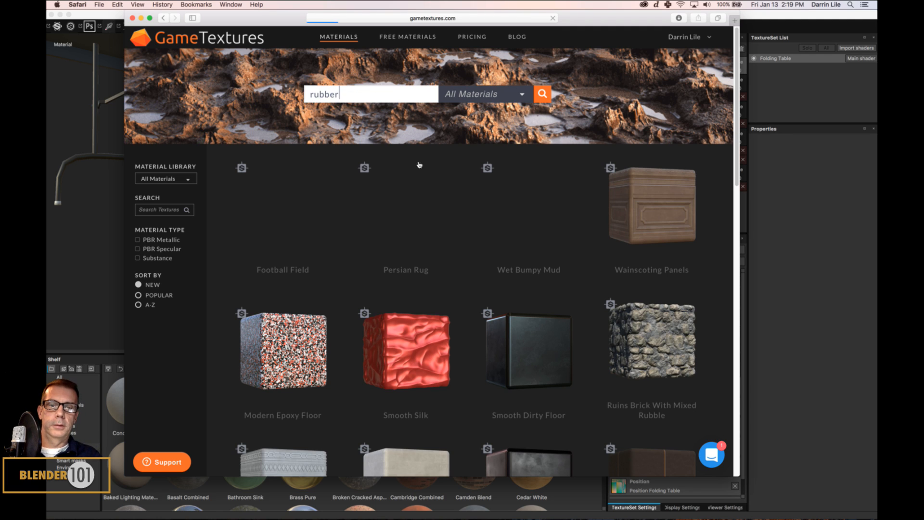
key(Return)
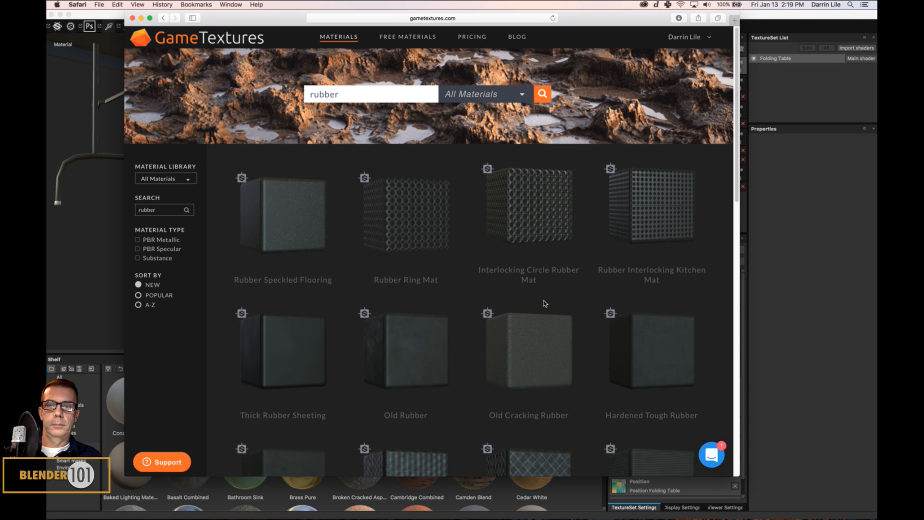
scroll(412, 332, down, 2)
scroll(412, 329, down, 4)
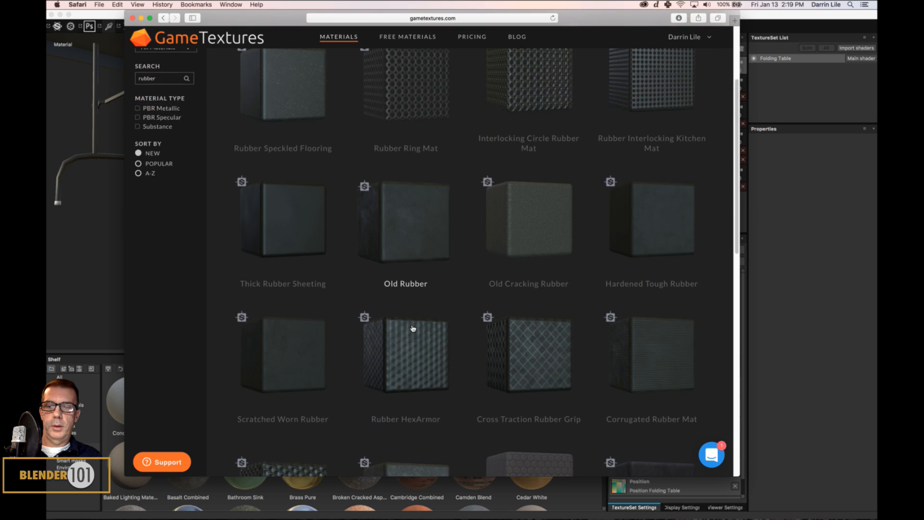
Download the Scratched Worn Rubber material in Substance format
click(287, 358)
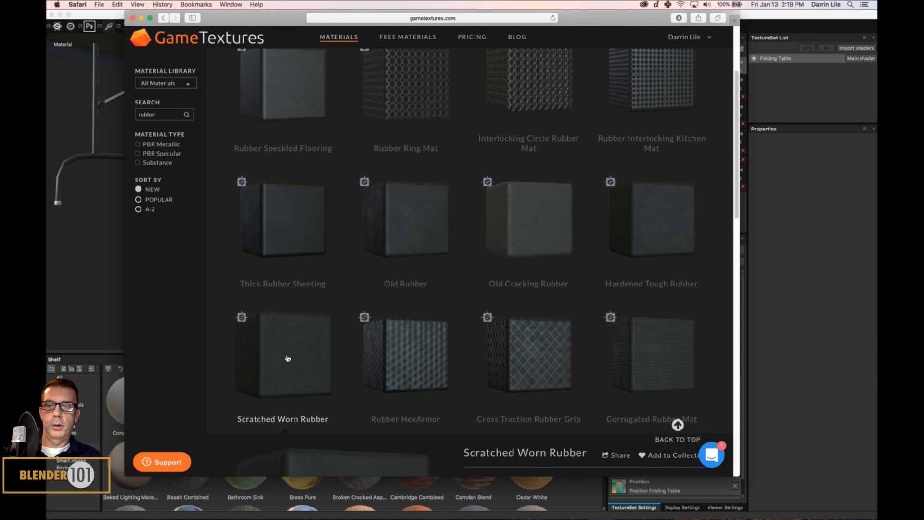
click(489, 321)
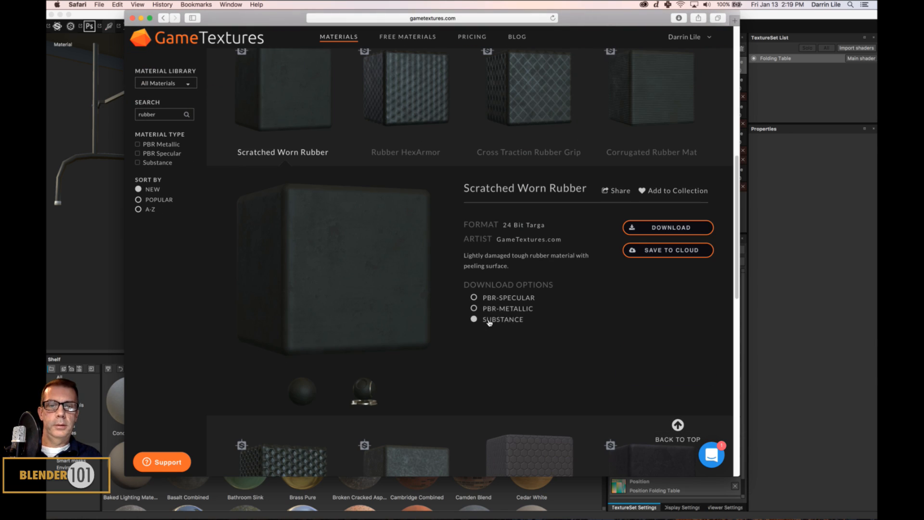
click(669, 229)
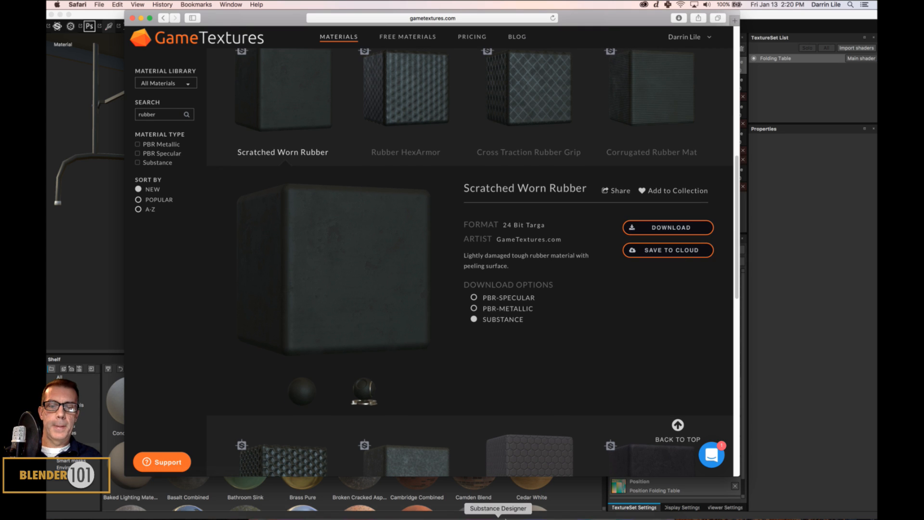
Reveal the downloaded Rubber_ScratchedWorn_Substance.zip in Finder, unzip it and expand the extracted folder
click(678, 19)
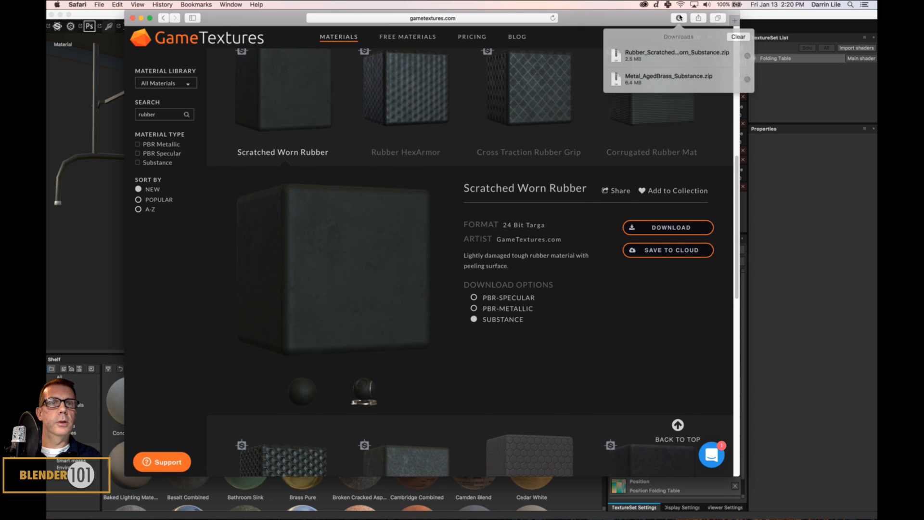
click(746, 55)
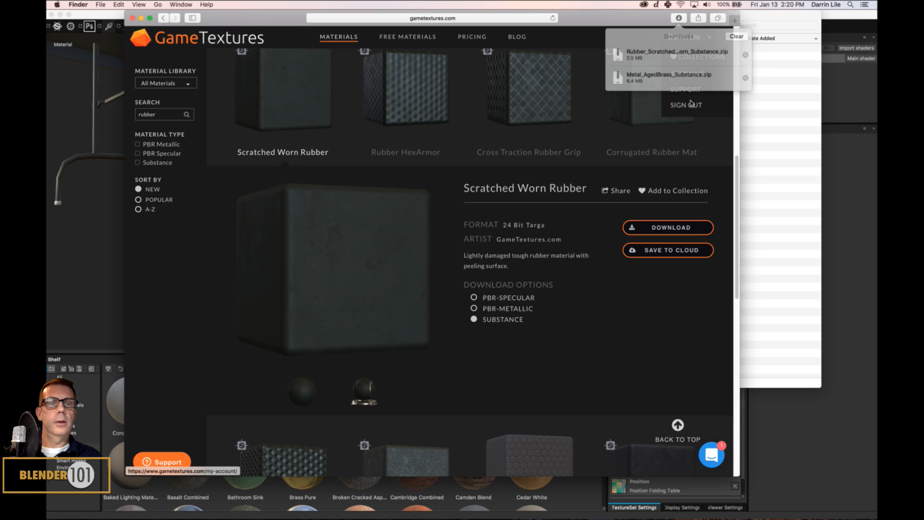
double_click(538, 48)
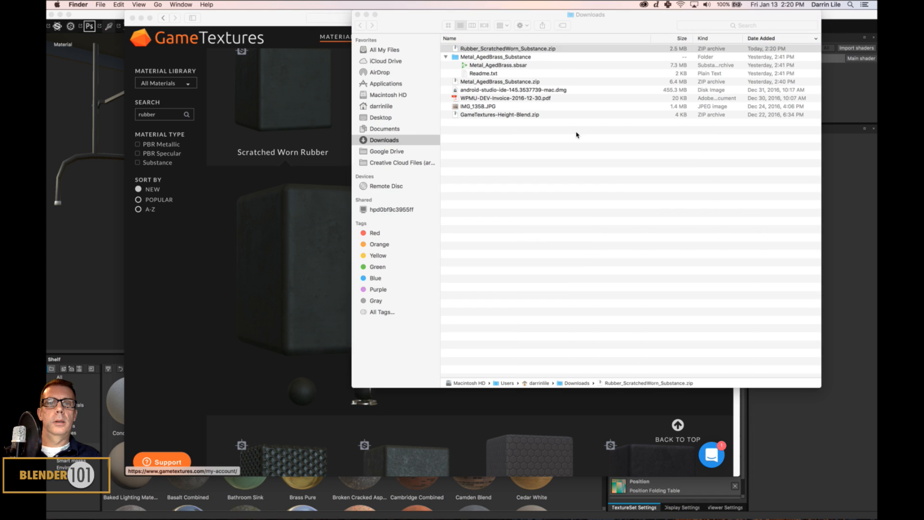
click(446, 49)
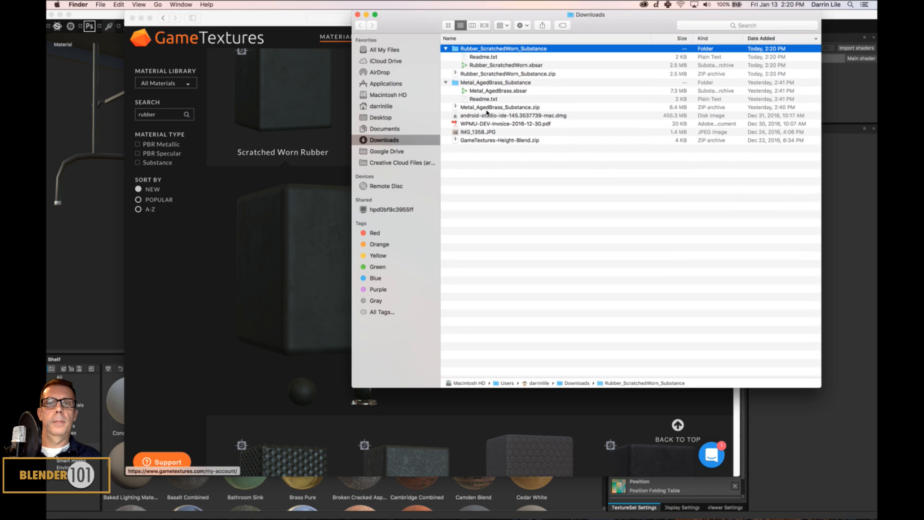
Bring Rubber_ScratchedWorn.sbsar from the Finder Downloads folder into Substance Painter's shelf as a resource to import
click(103, 18)
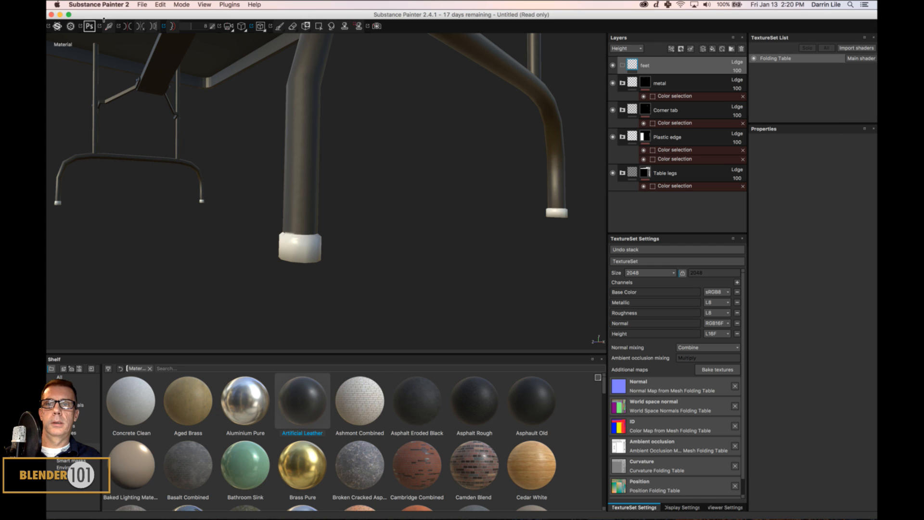
key(super+Tab)
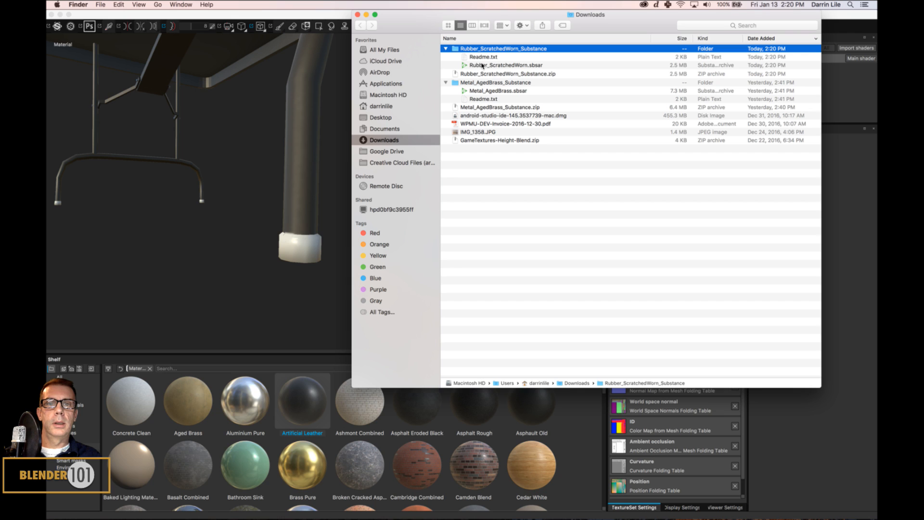
mouse_move(482, 66)
mouse_down()
mouse_move(465, 67)
mouse_move(356, 163)
mouse_move(265, 461)
mouse_move(266, 428)
mouse_up()
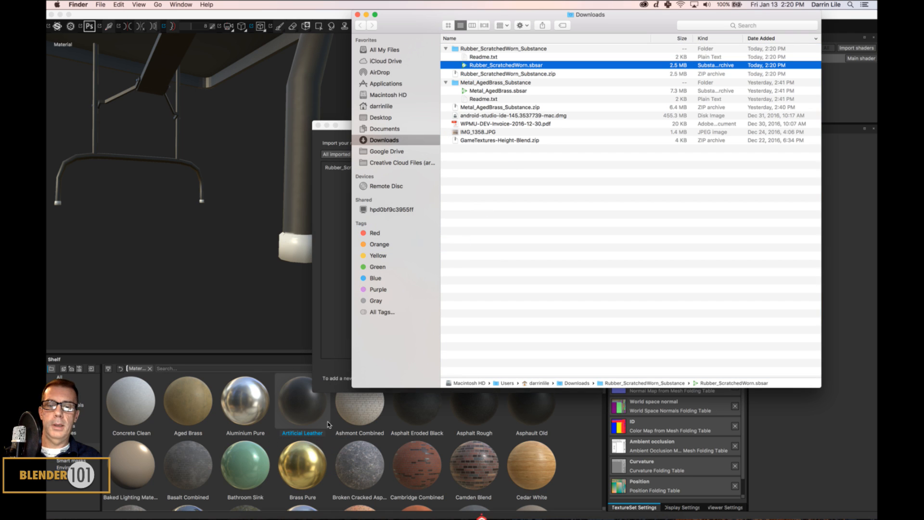
click(310, 16)
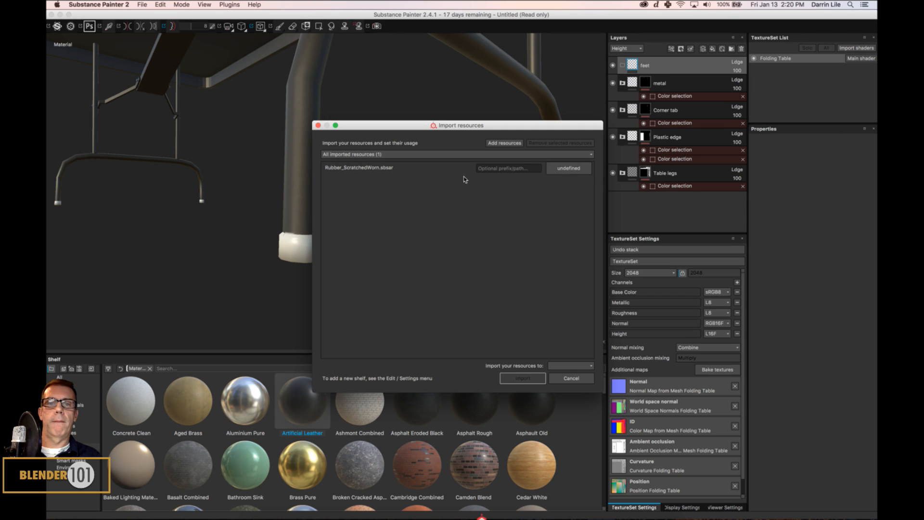
Set the rubber resource's usage to basematerial and import it to the shelf named 'shelf'
click(557, 167)
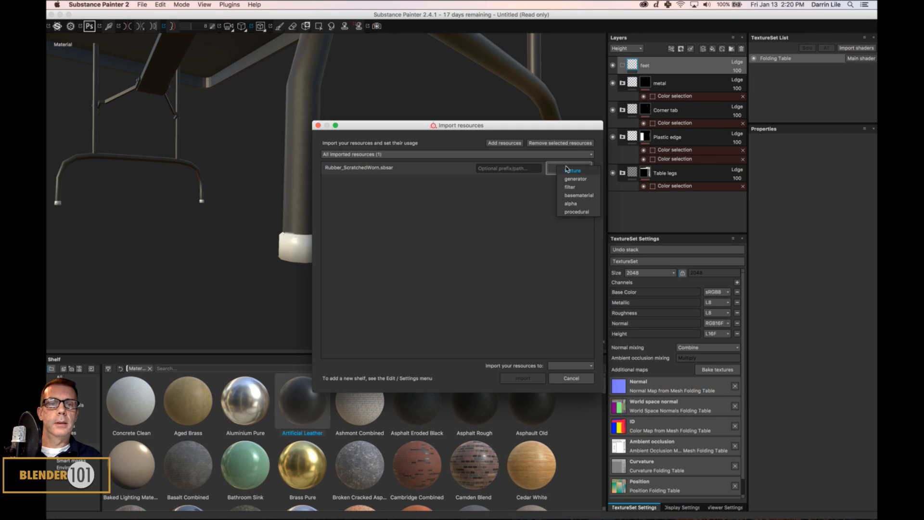
click(582, 196)
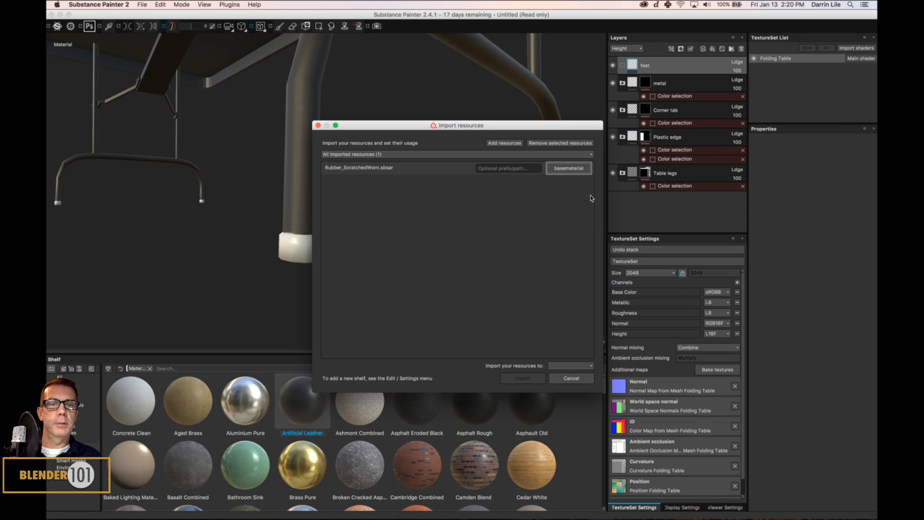
click(568, 366)
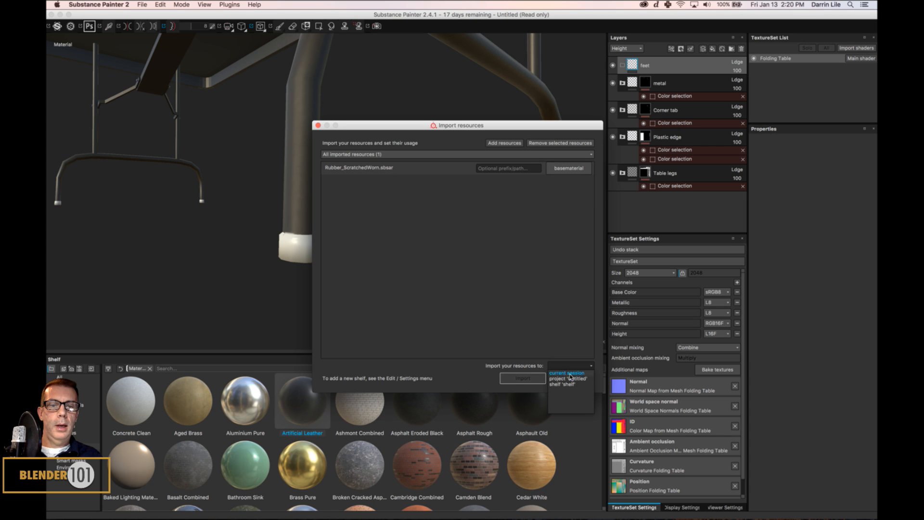
click(568, 385)
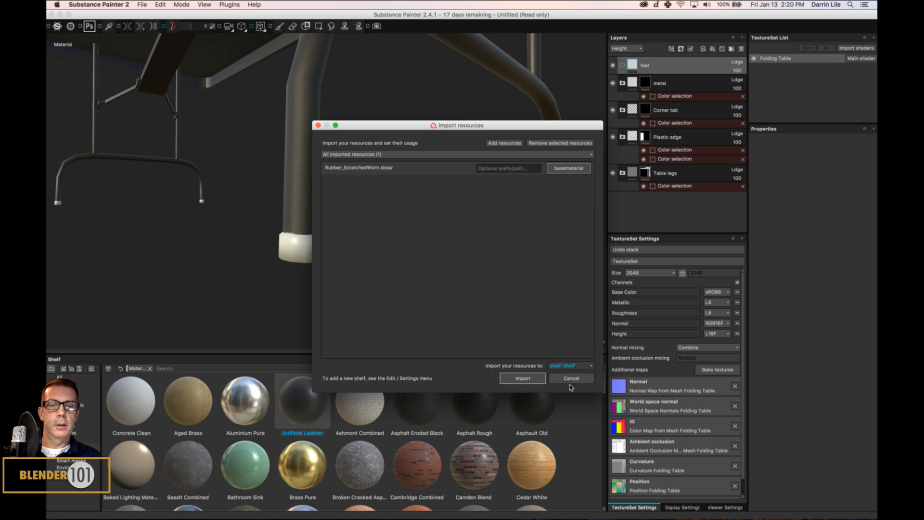
click(522, 378)
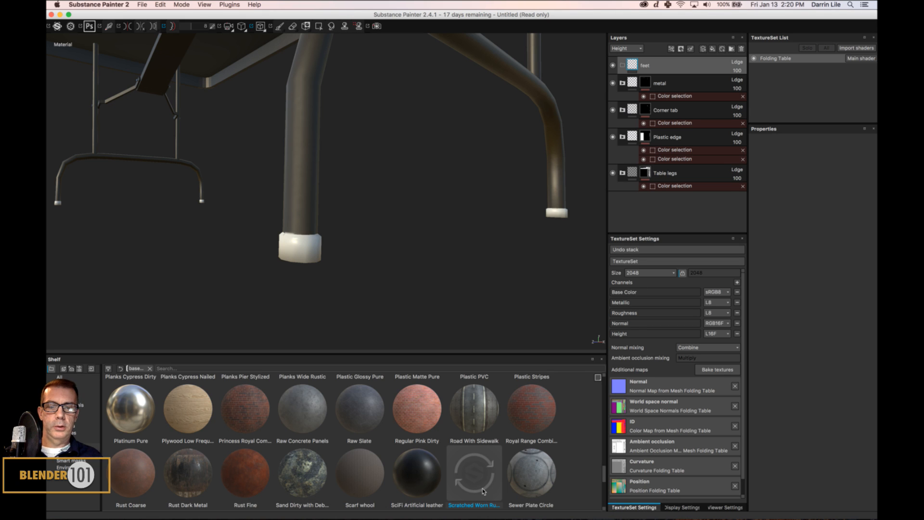
Place the imported Scratched Worn Rubber material inside the feet folder
mouse_move(480, 483)
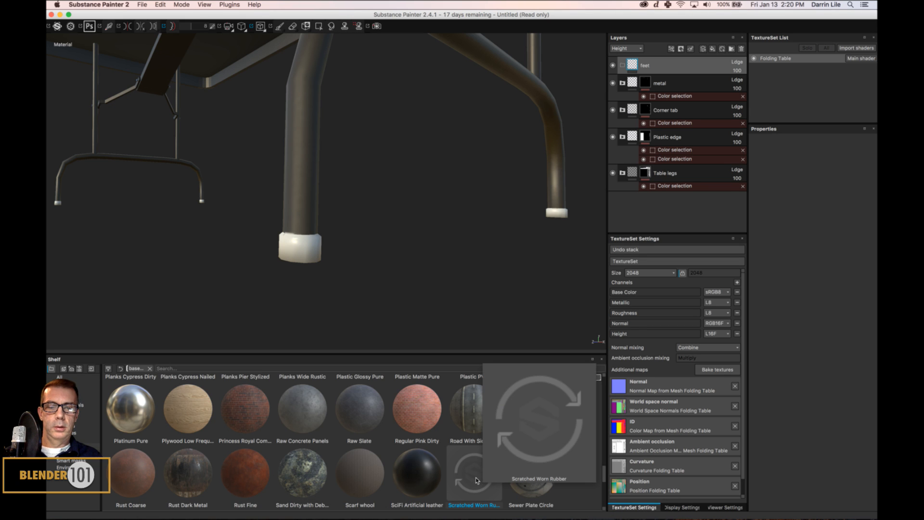
drag(476, 480, 680, 67)
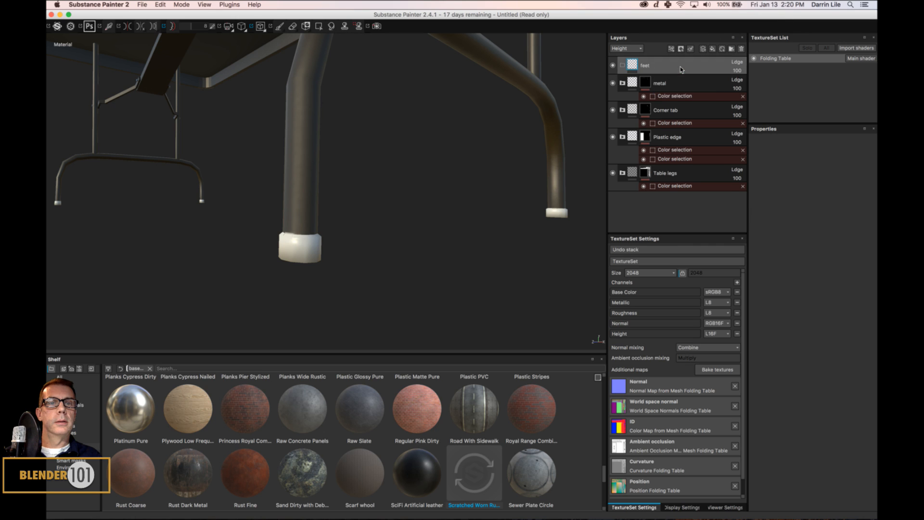
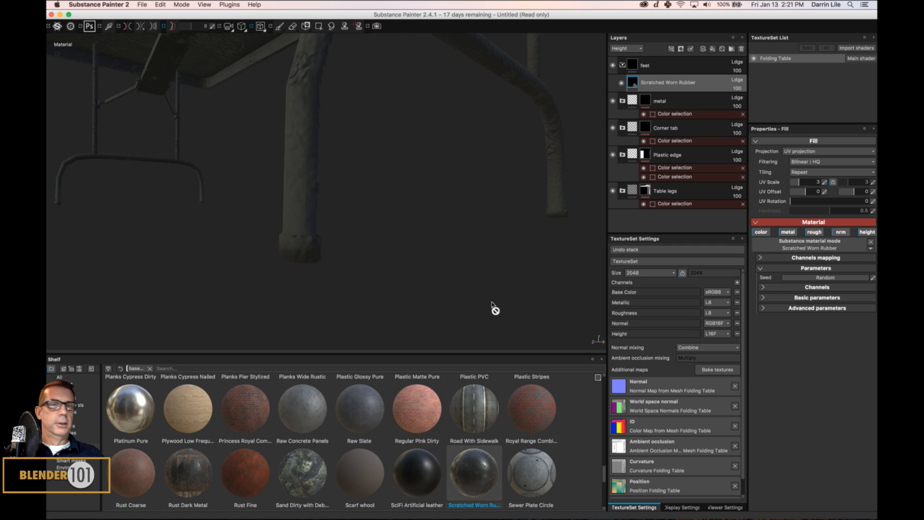
Mask the feet folder with a color selection, picking the orange ID color of the leg's foot
right_click(668, 68)
click(693, 97)
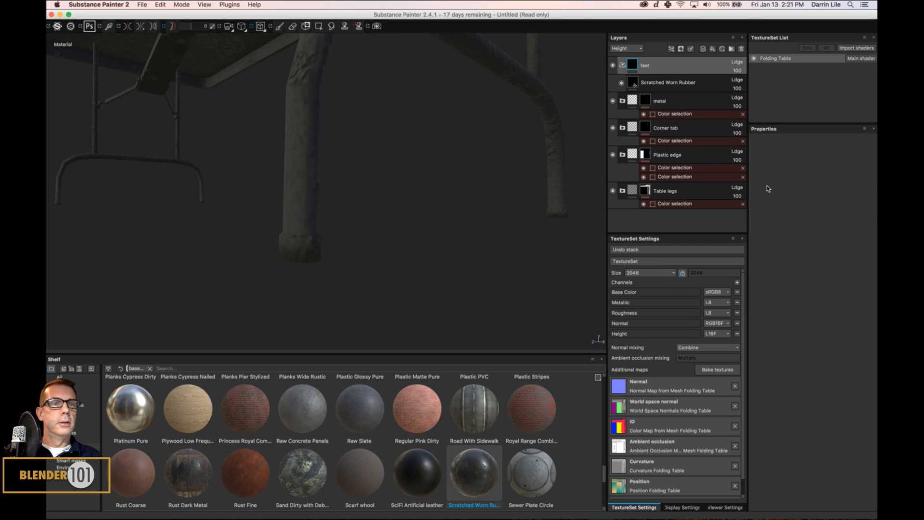
click(859, 209)
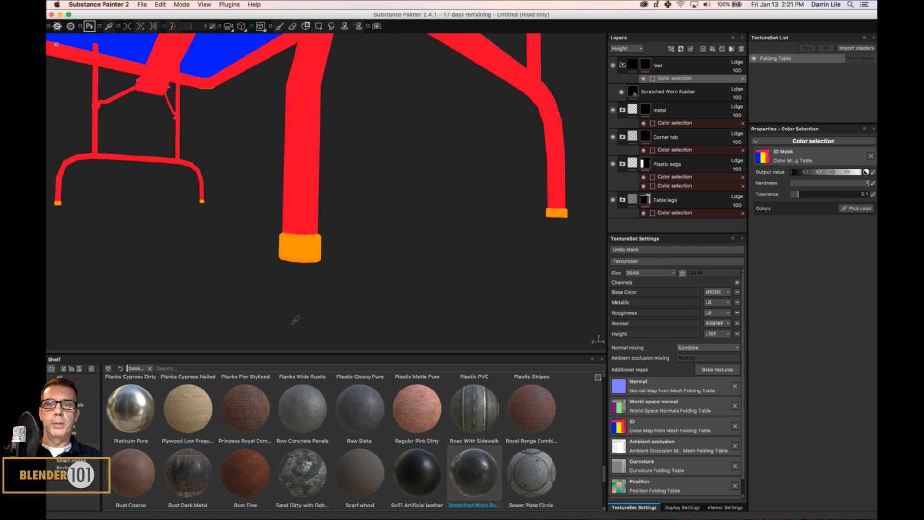
click(315, 259)
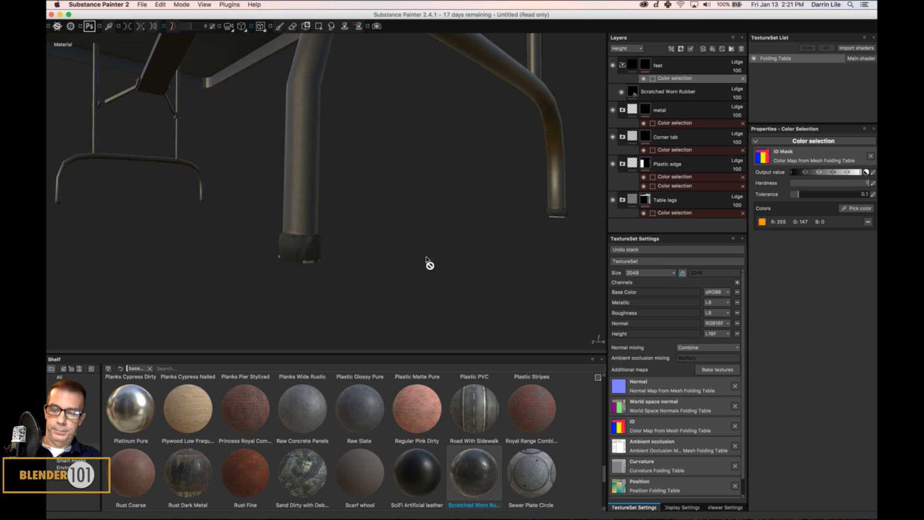
Set the Scratched Worn Rubber layer's height channel opacity to 0
mouse_move(433, 261)
alt+mouse_down()
mouse_move(410, 260)
mouse_move(406, 224)
mouse_move(419, 255)
alt+mouse_up()
scroll(404, 247, up, 3)
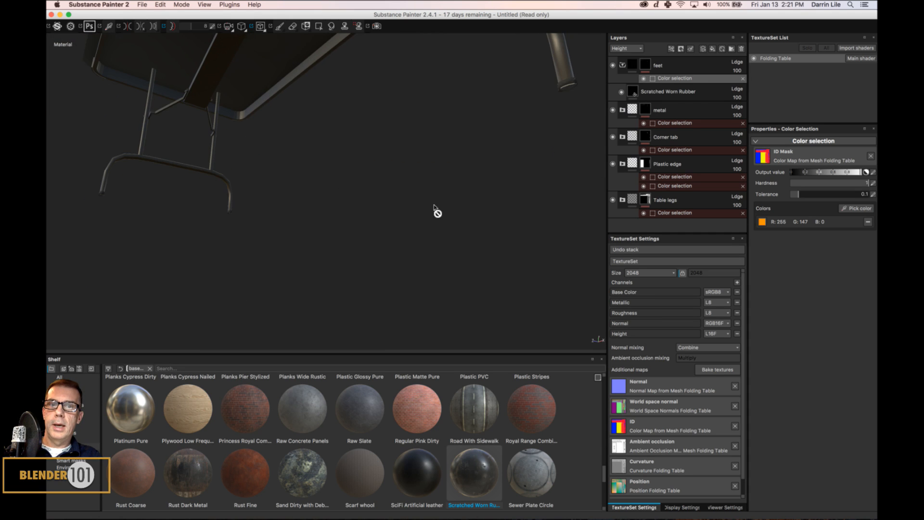
alt+drag(435, 210, 441, 374)
alt+drag(444, 288, 403, 252)
alt+middle_drag(402, 251, 426, 147)
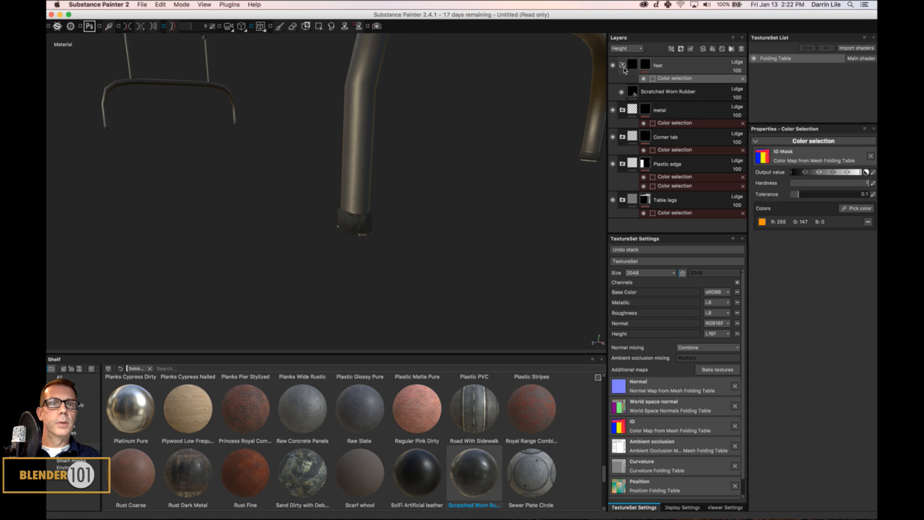
click(707, 96)
click(737, 98)
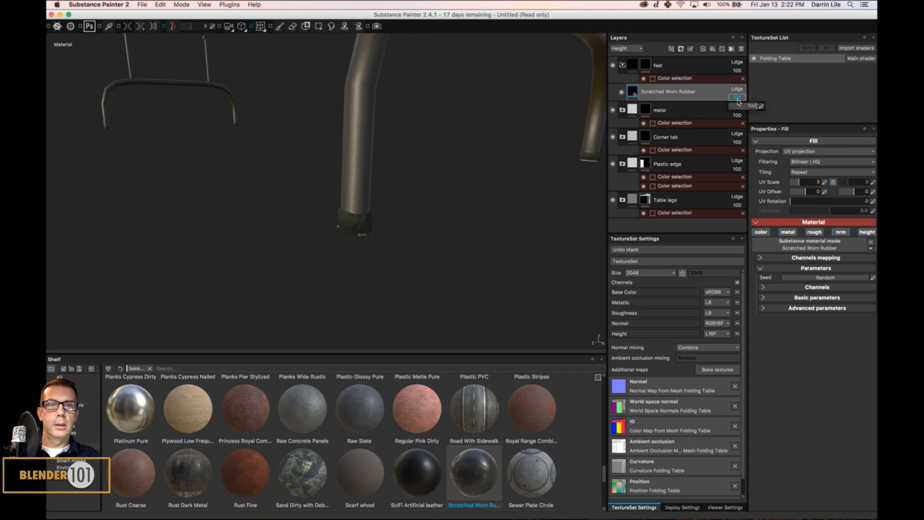
drag(754, 106, 657, 114)
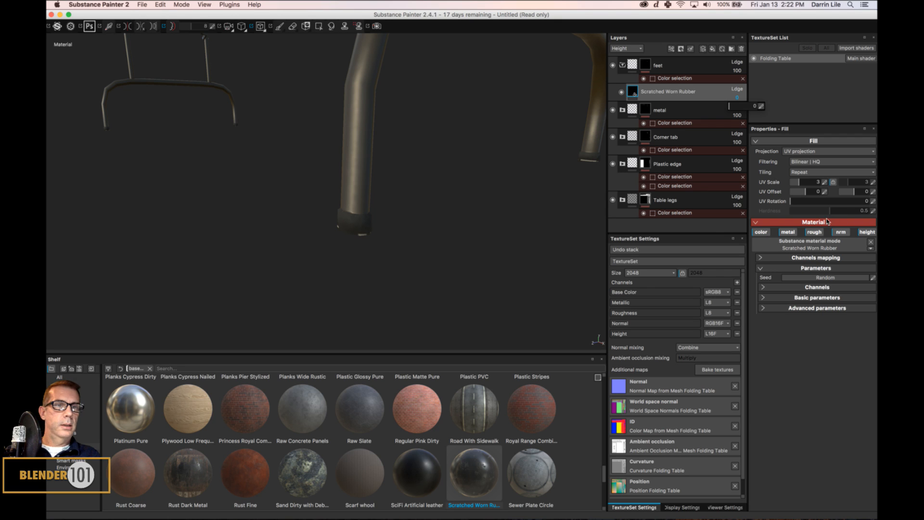
Lower the Scratched Worn Rubber material's basic Roughness parameter to 0.24
click(764, 289)
click(764, 289)
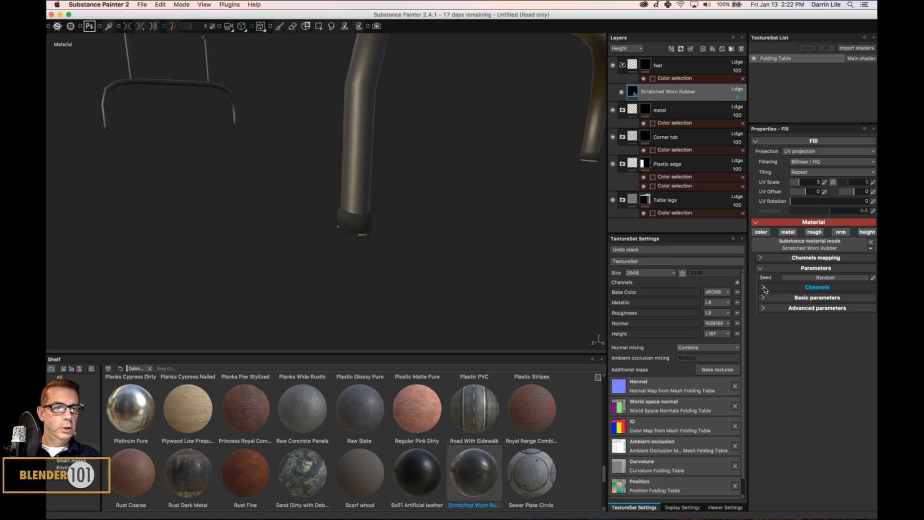
click(763, 297)
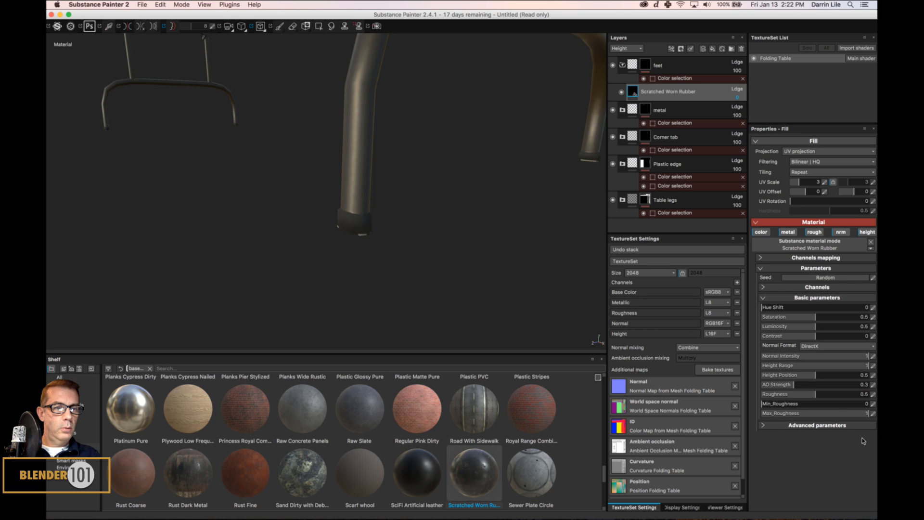
drag(816, 395, 787, 400)
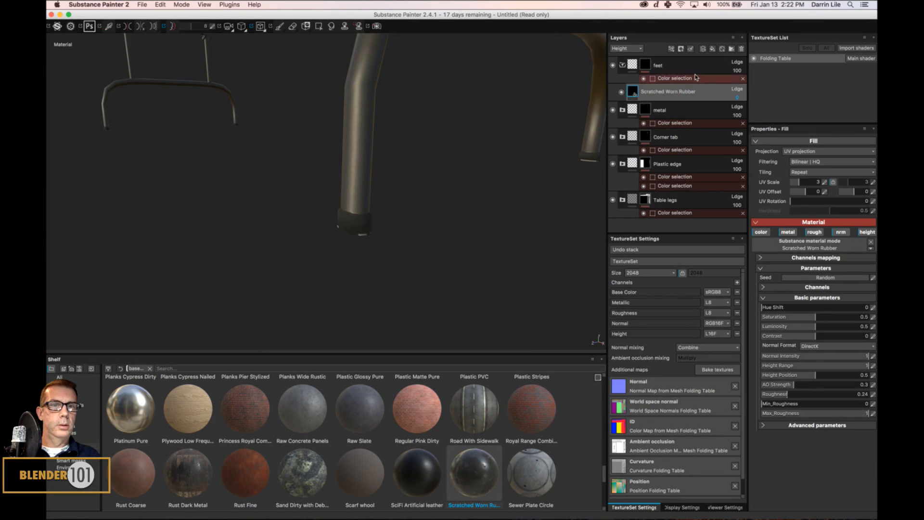
Change the rubber material's advanced Color parameter to an orange-brown with hue 0.084, saturation 0.664 and value 0.664
click(763, 425)
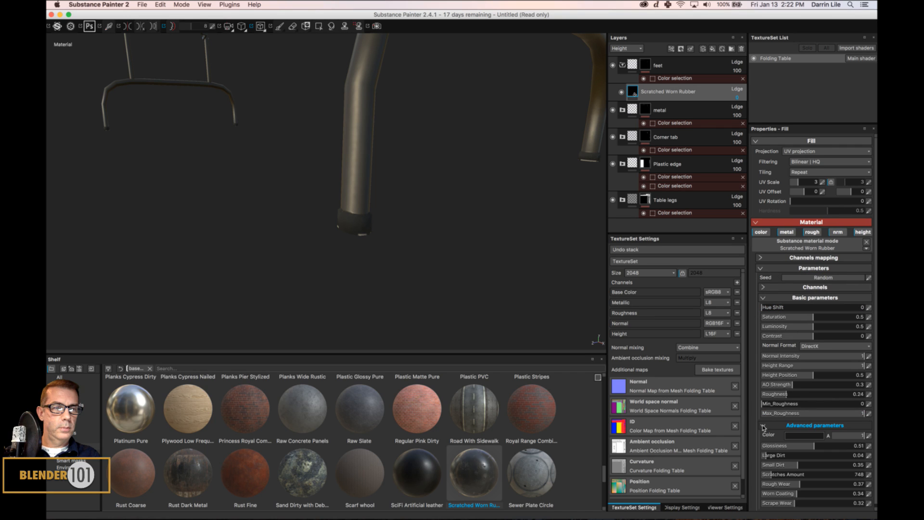
click(808, 436)
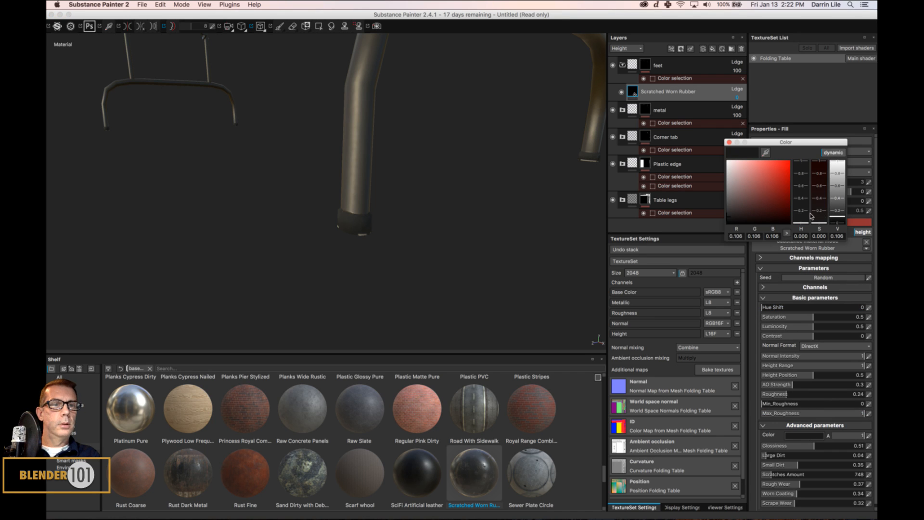
drag(840, 216, 802, 217)
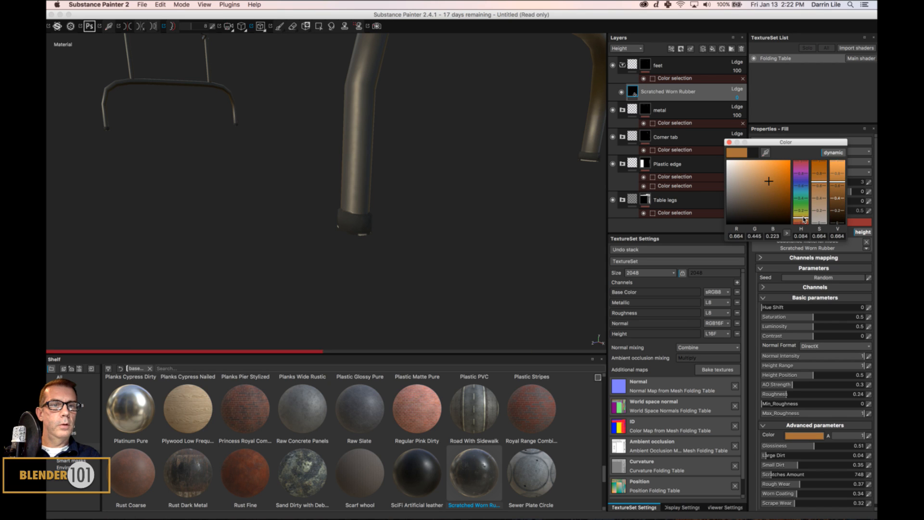
Darken the Scratched Worn Rubber fill's color to a deep brown, RGB about 0.156, 0.091, 0.026
mouse_move(769, 203)
mouse_down()
mouse_move(763, 198)
mouse_move(780, 214)
mouse_up()
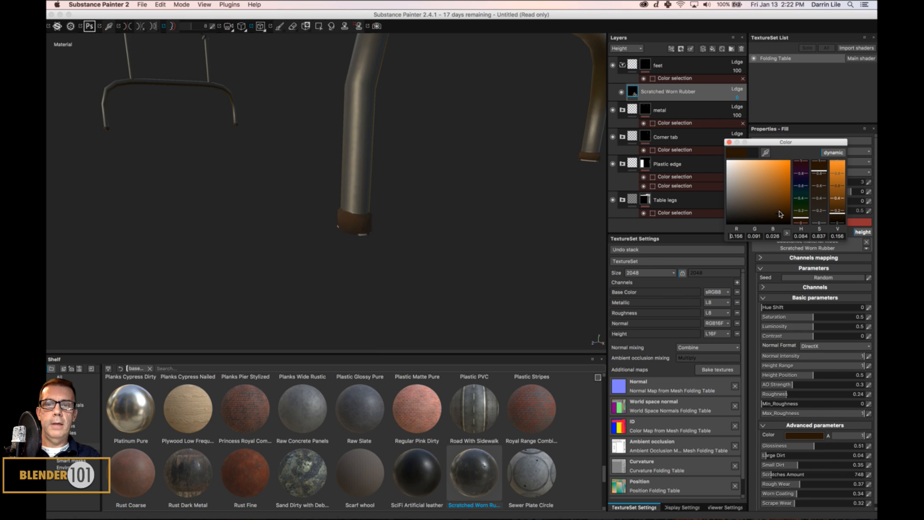
click(729, 142)
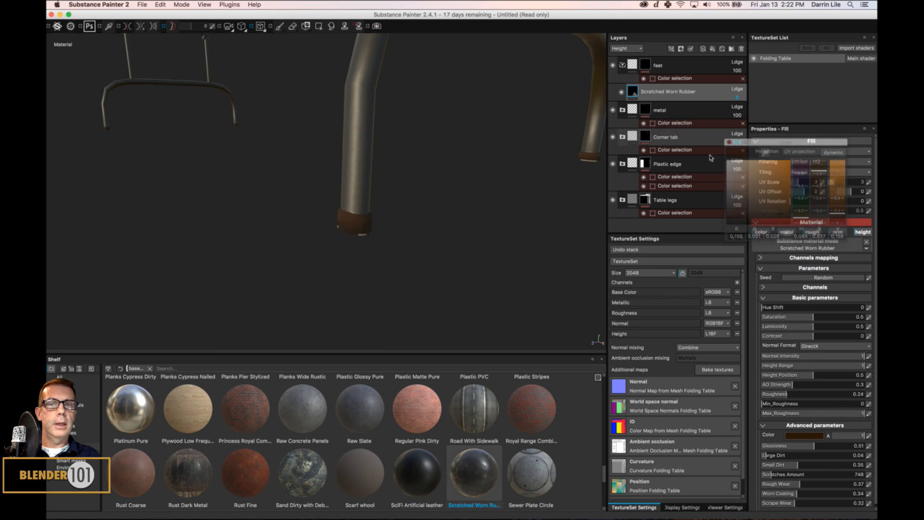
scroll(440, 238, down, 4)
scroll(422, 196, up, 3)
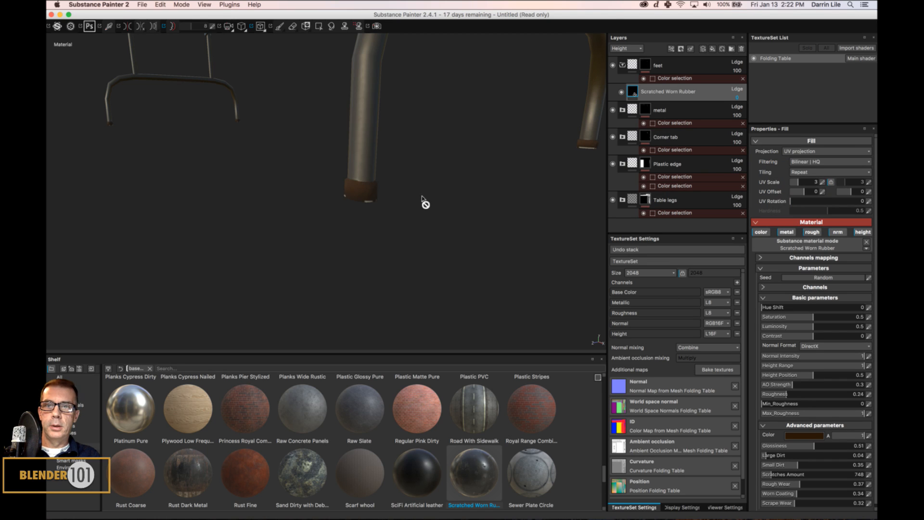
Inspect the whole folding table from the underside, legs and tabletop to check the applied materials
key(f)
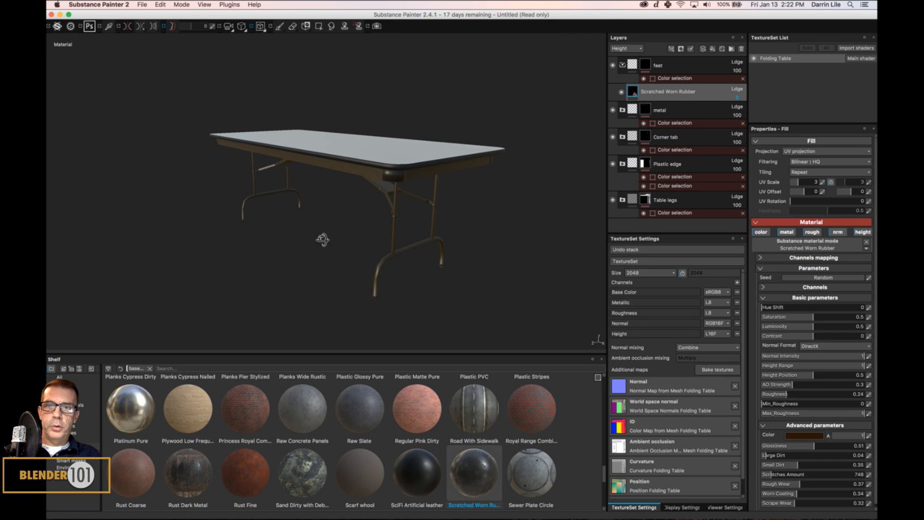
alt+drag(322, 239, 436, 222)
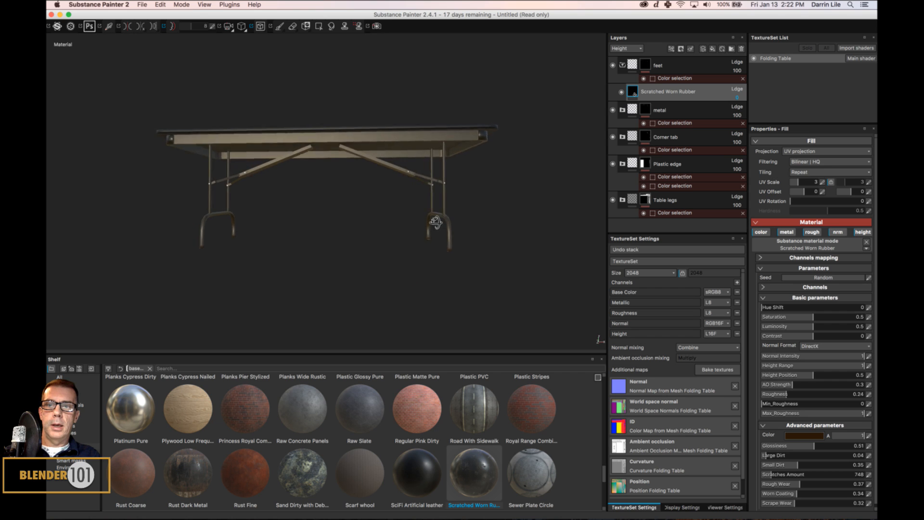
scroll(423, 210, up, 5)
alt+drag(288, 217, 433, 243)
alt+drag(280, 228, 254, 193)
alt+drag(365, 142, 408, 187)
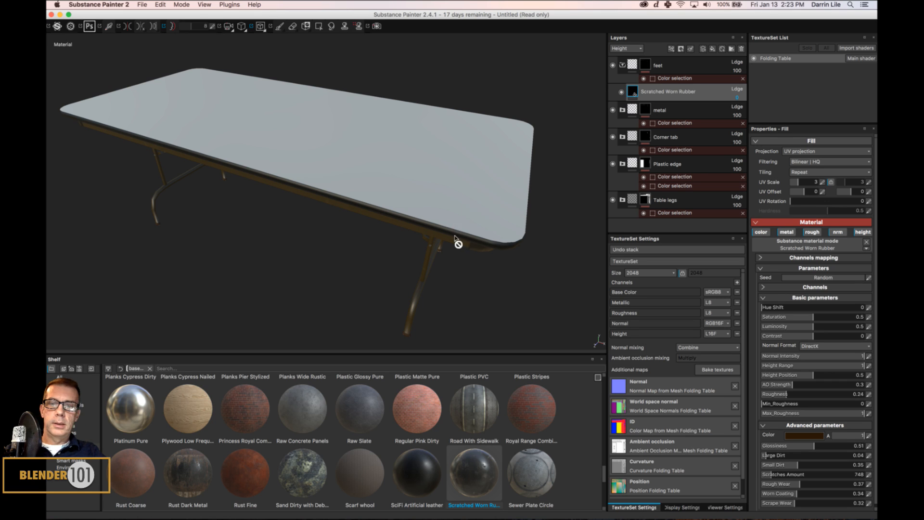
scroll(450, 230, down, 1)
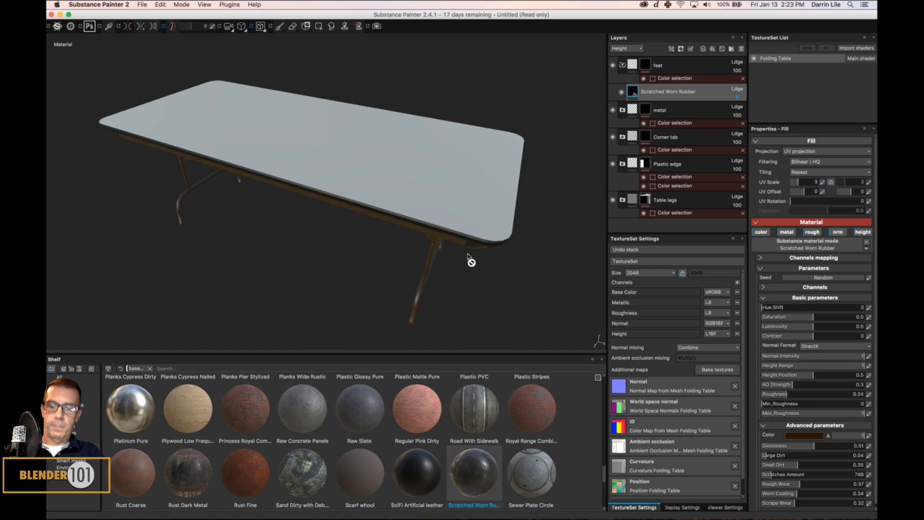
alt+drag(456, 244, 455, 268)
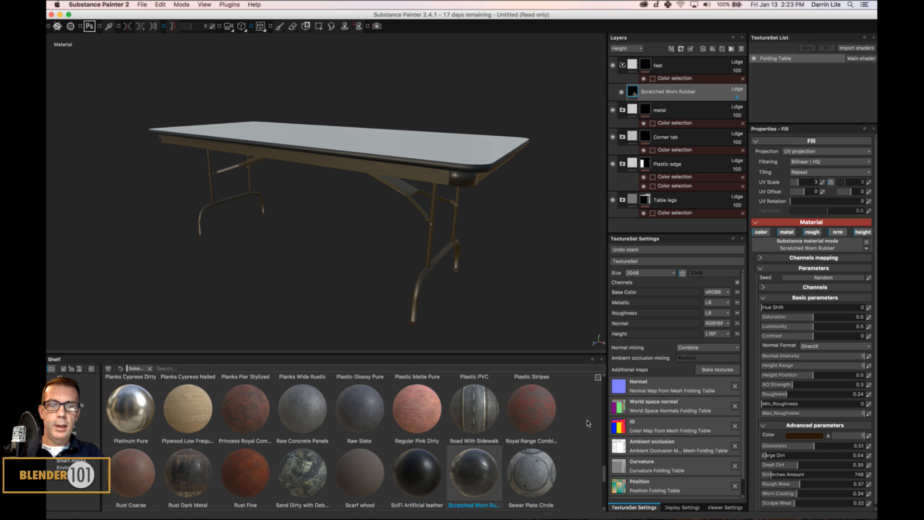
Look through the shelf's base materials, examining the wood options such as Teak, Wood American Cherry and Palisander
scroll(605, 474, down, 2)
scroll(607, 484, down, 3)
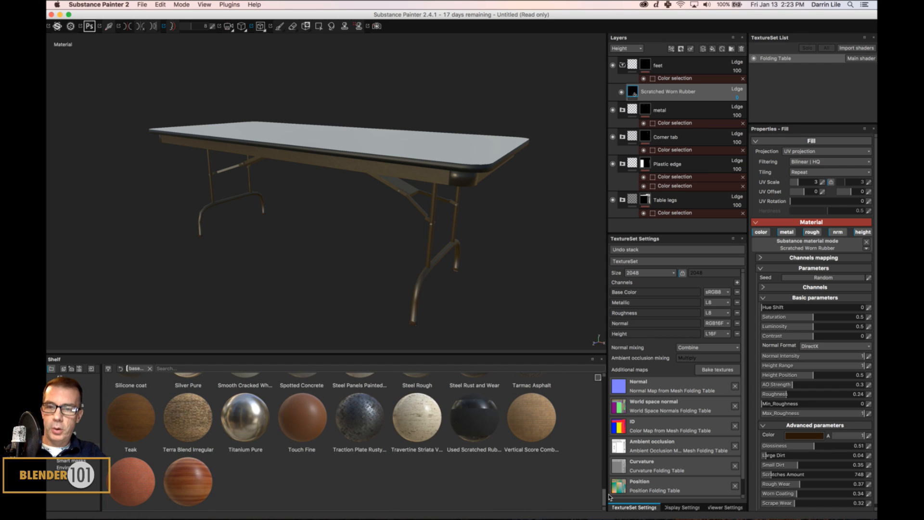
scroll(605, 495, down, 1)
mouse_move(123, 411)
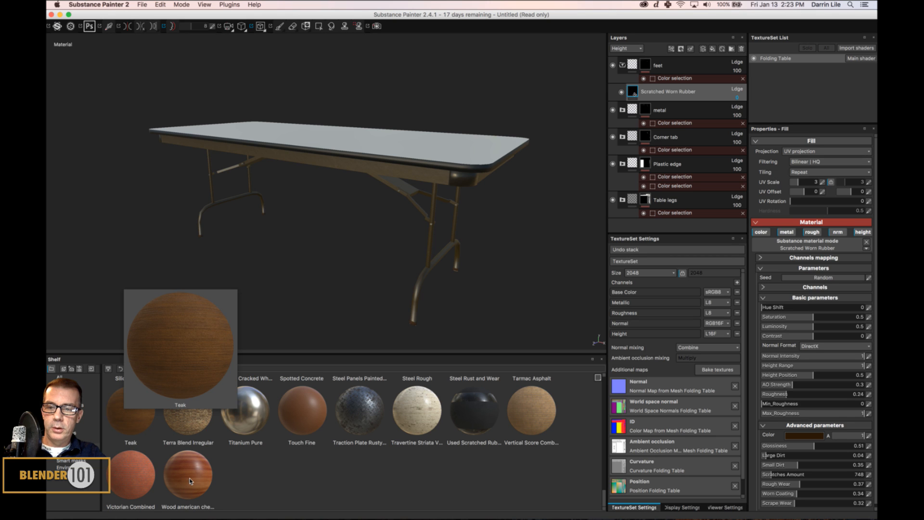
mouse_move(208, 476)
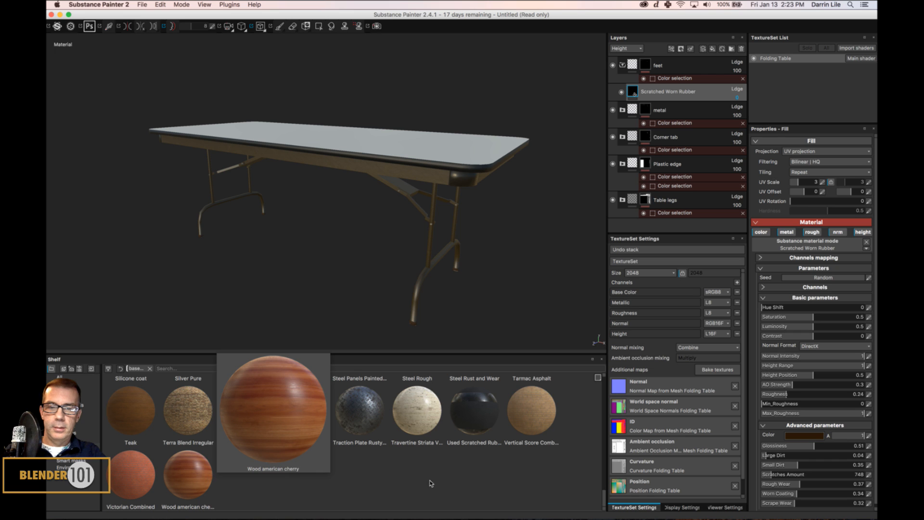
scroll(604, 498, up, 2)
drag(605, 498, 614, 463)
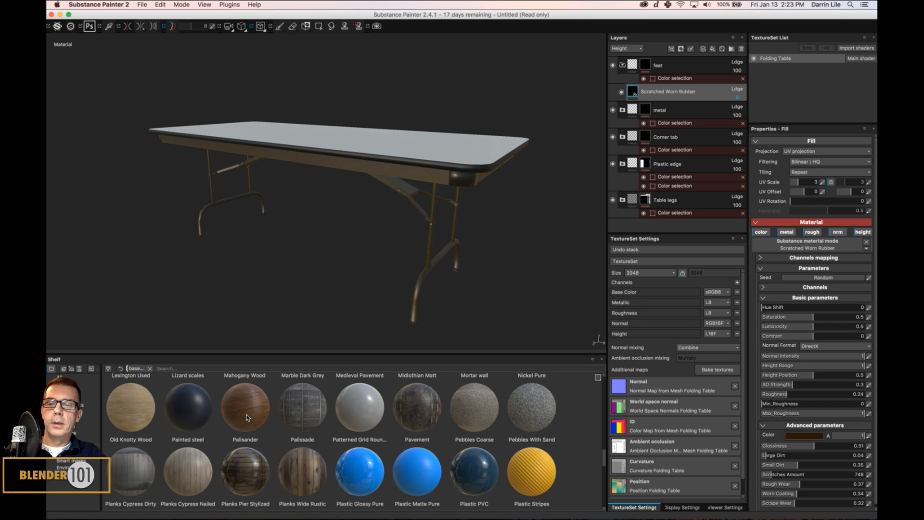
mouse_move(246, 417)
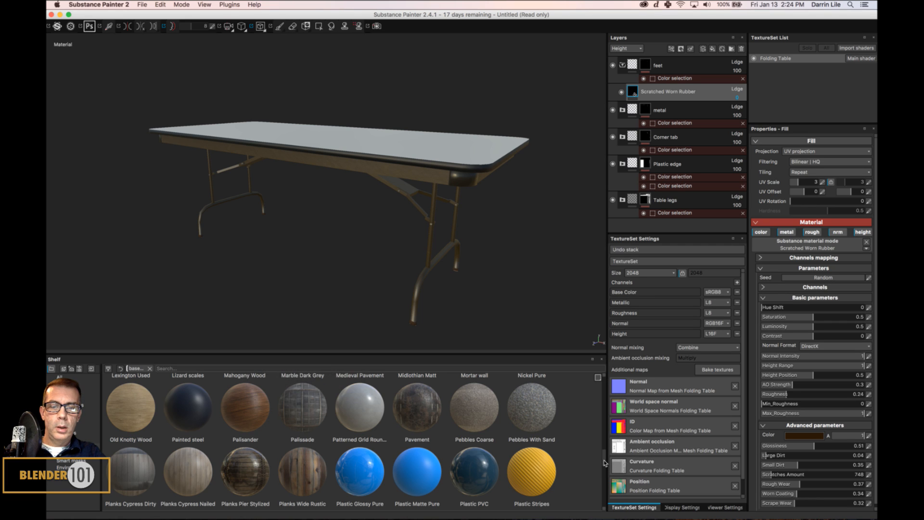
drag(604, 461, 605, 452)
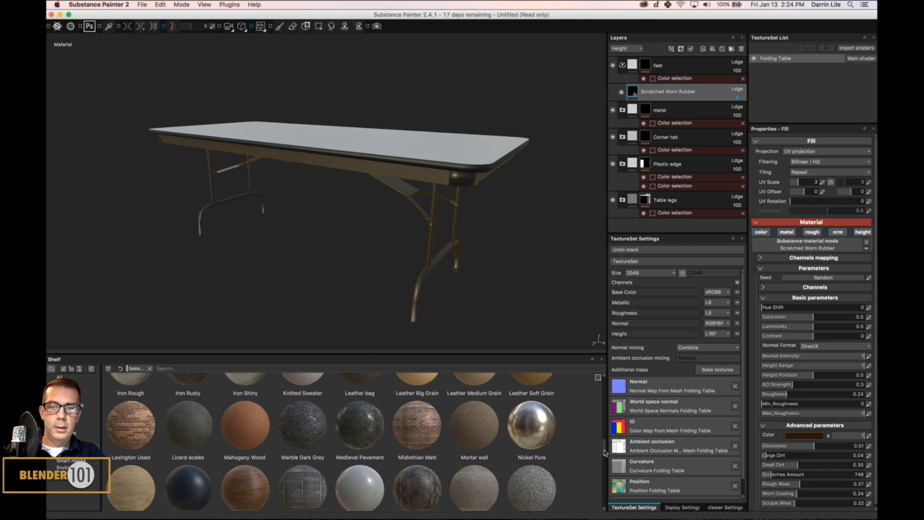
drag(598, 456, 629, 380)
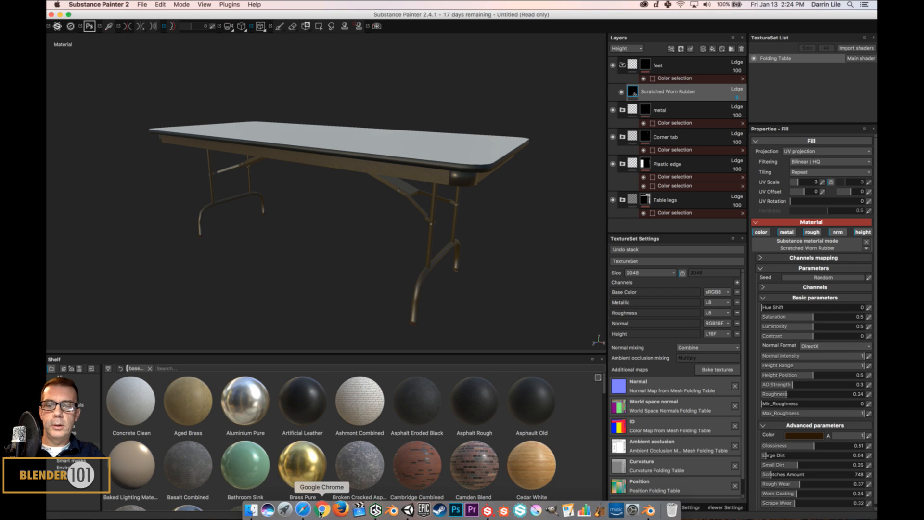
Switch to Safari and search the GameTextures material library for "wood"
click(303, 508)
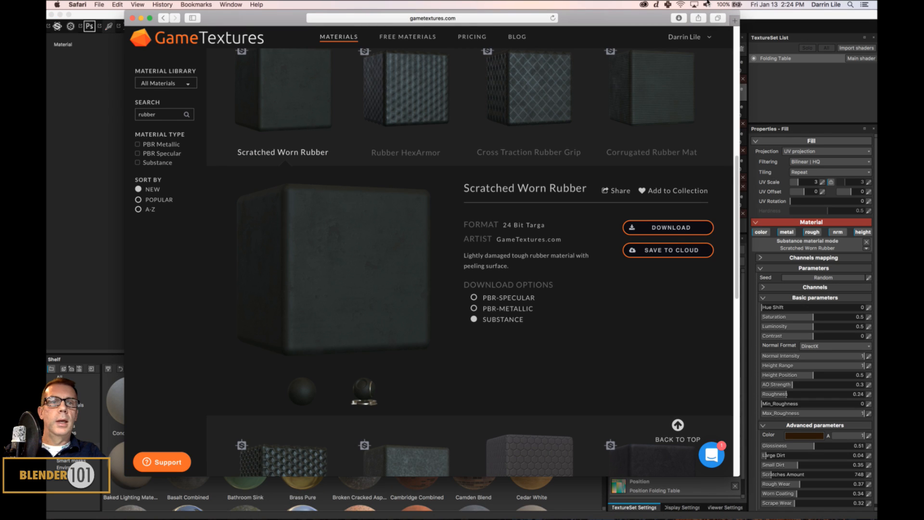
drag(589, 13, 576, 13)
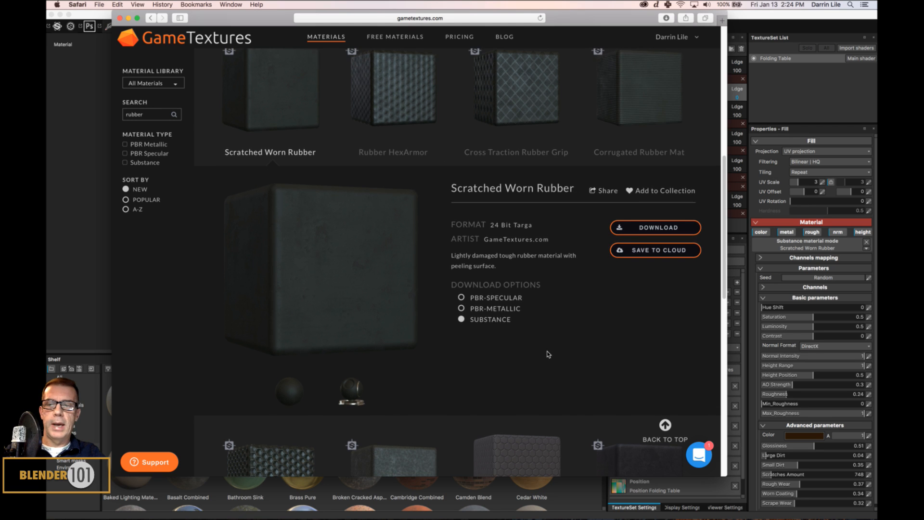
scroll(547, 354, up, 8)
click(333, 96)
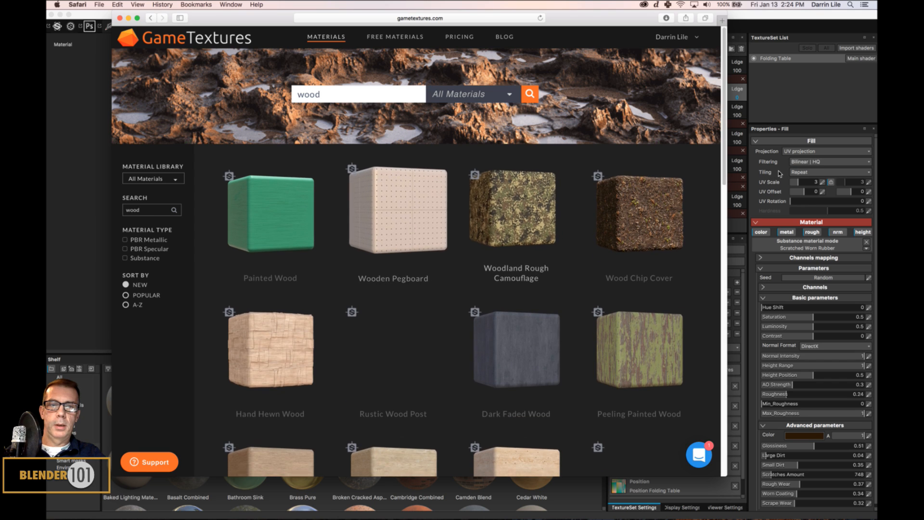
Browse the GameTextures wood results for a material suited to the folding table
drag(723, 84, 721, 227)
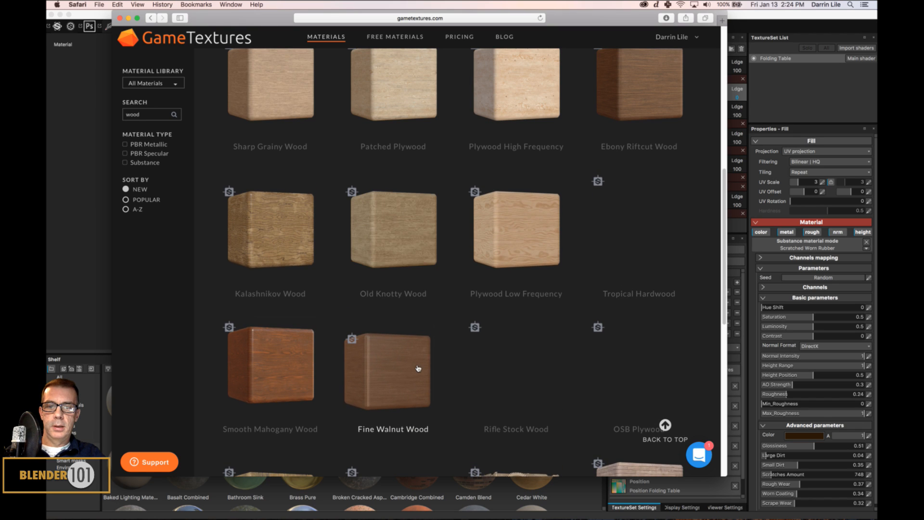
drag(716, 251, 719, 298)
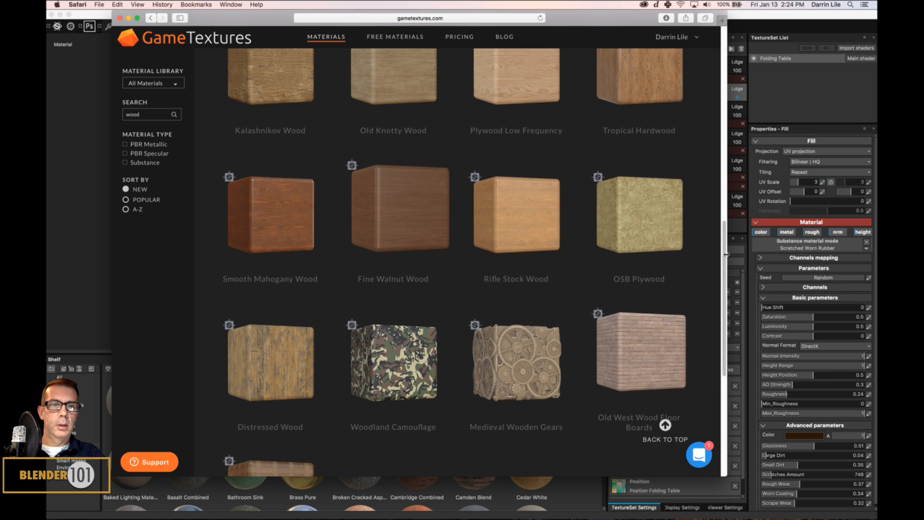
mouse_move(720, 262)
mouse_down()
mouse_move(723, 329)
mouse_move(723, 259)
mouse_up()
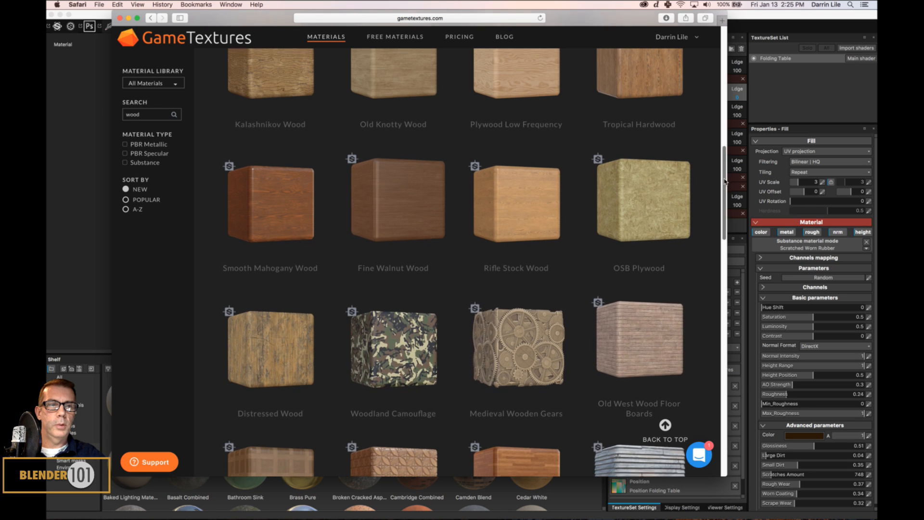
drag(725, 181, 737, 369)
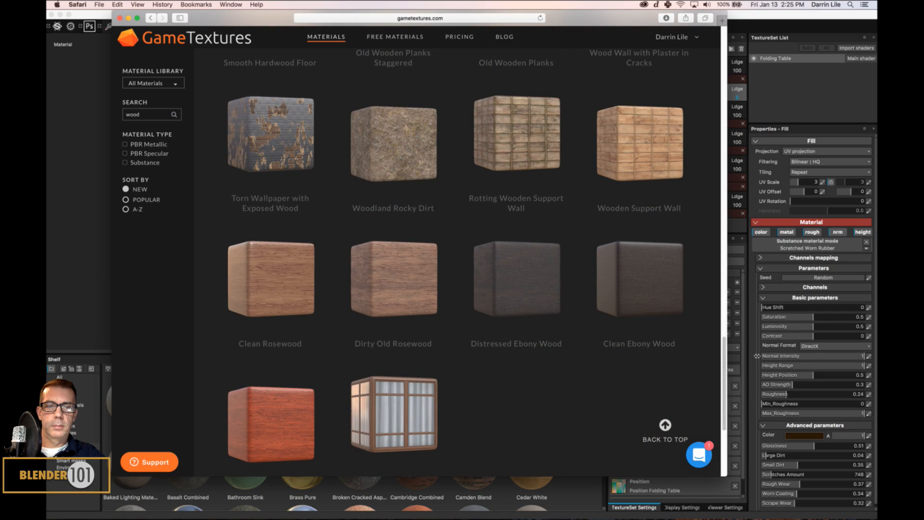
scroll(726, 351, down, 2)
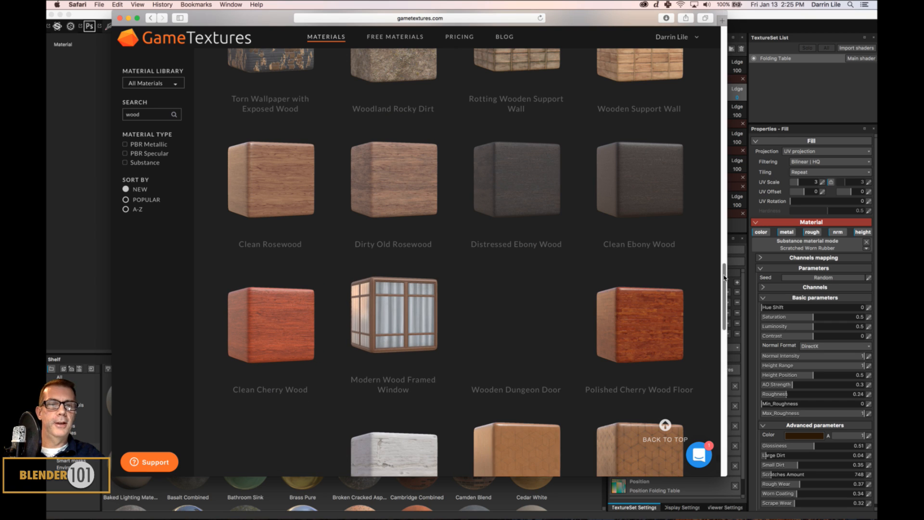
scroll(724, 336, down, 6)
drag(728, 327, 728, 388)
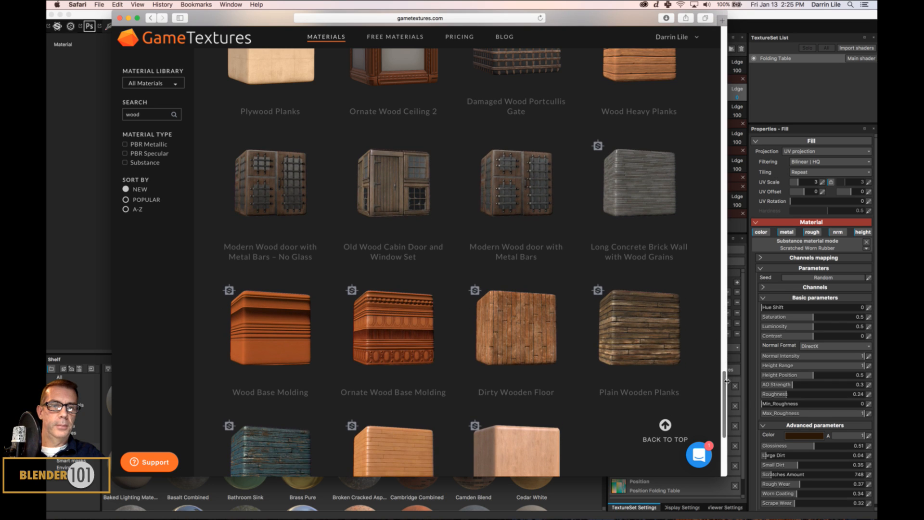
drag(725, 385, 726, 411)
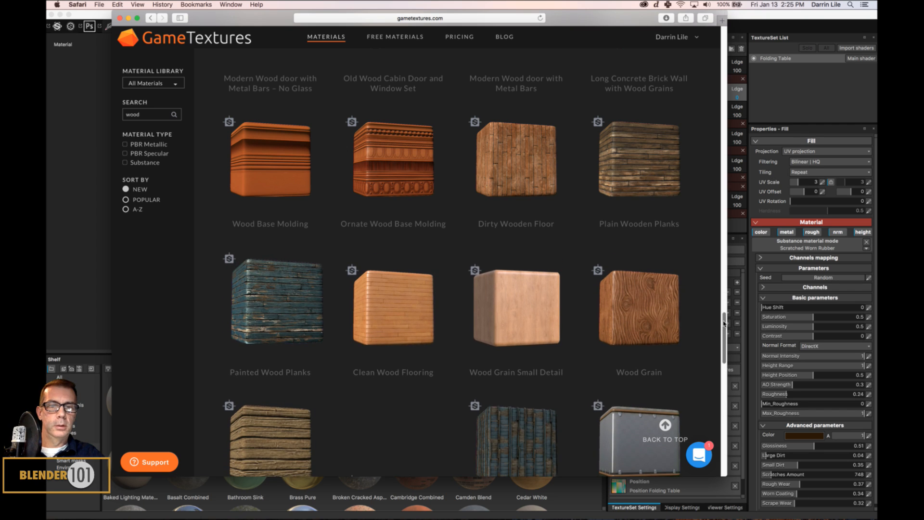
drag(724, 323, 722, 97)
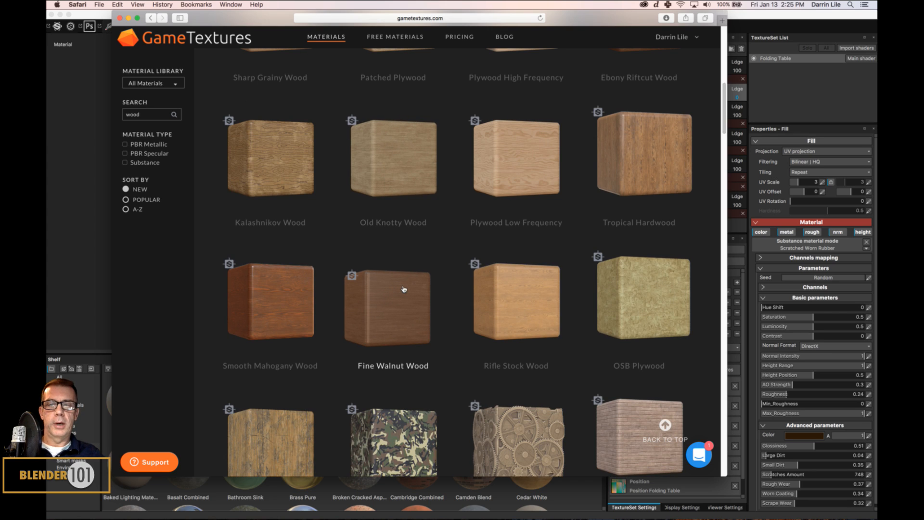
Download the Fine Walnut Wood material in Substance format and reveal the archive in the Downloads folder
click(403, 295)
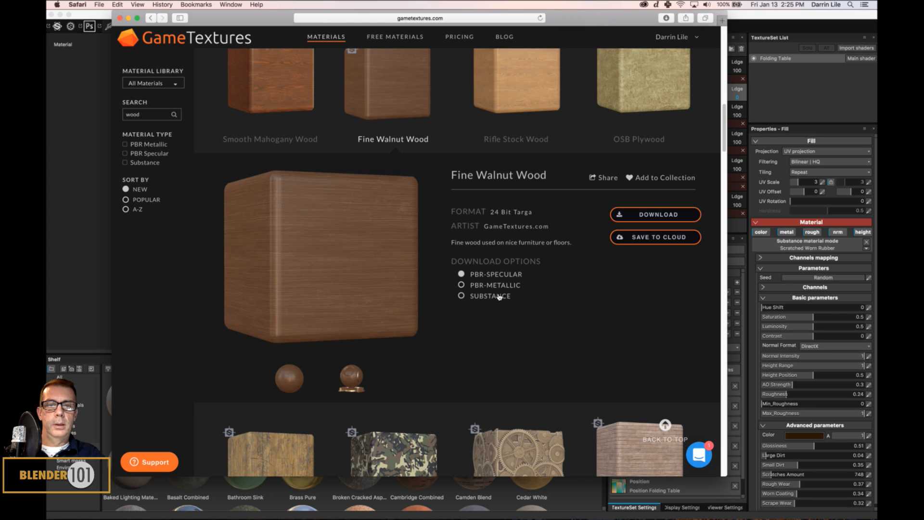
click(641, 214)
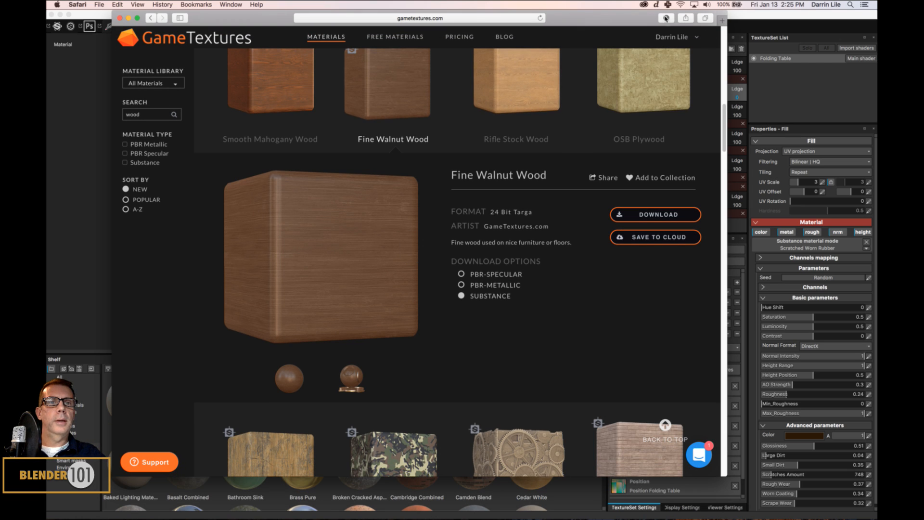
click(665, 18)
click(732, 56)
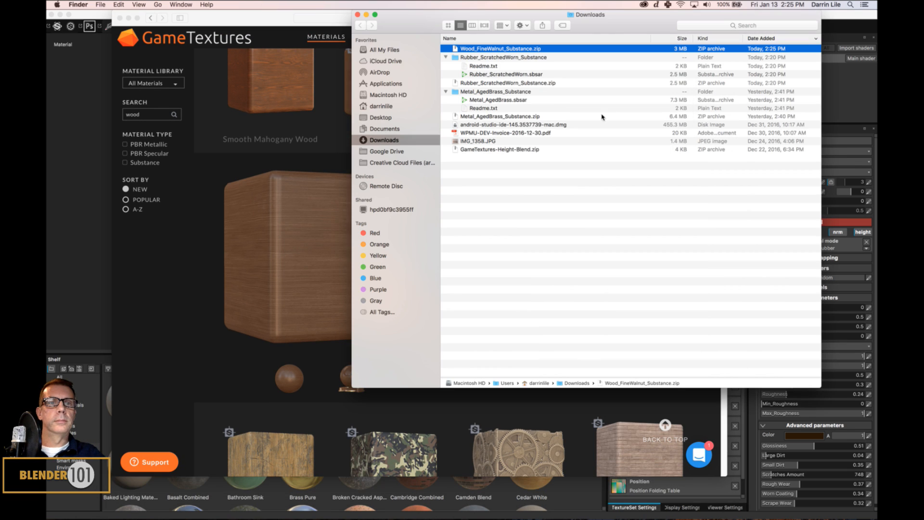
Extract Wood_FineWalnut_Substance.zip, minimize the browser, and expand the extracted Fine Walnut folders to show their files
double_click(529, 49)
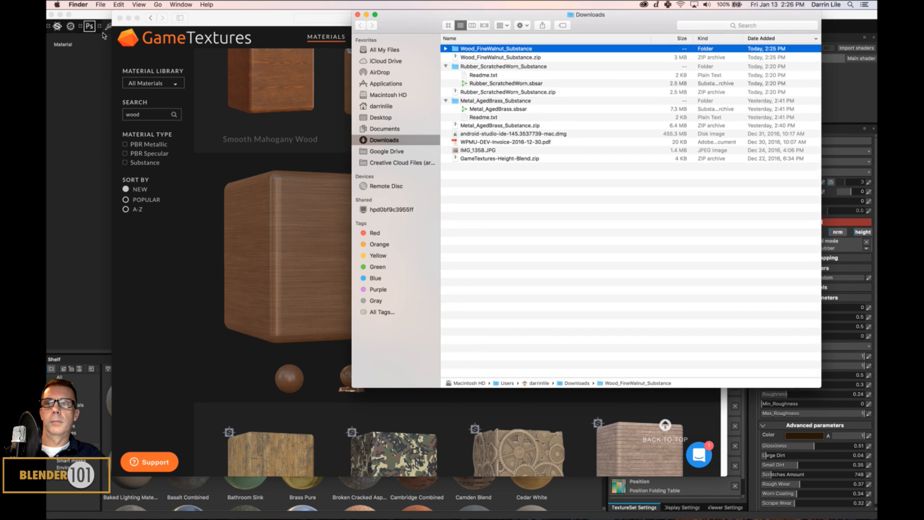
click(97, 14)
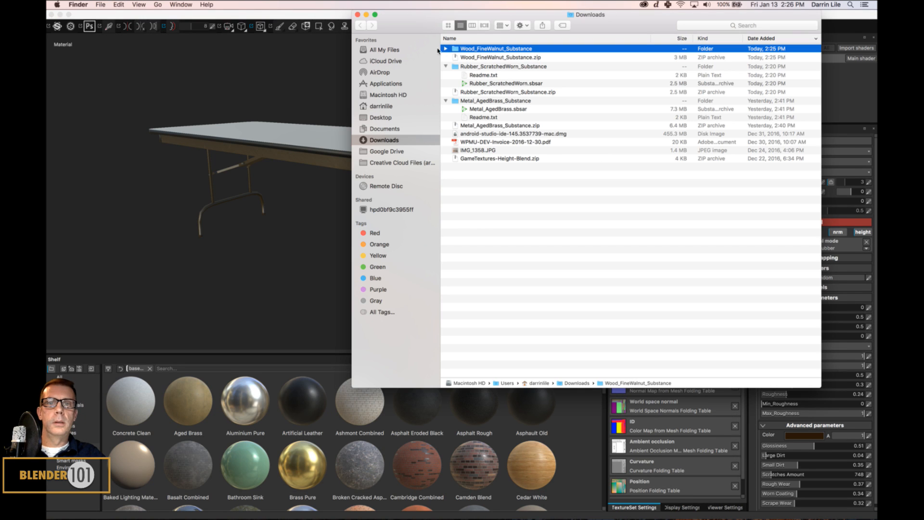
click(481, 56)
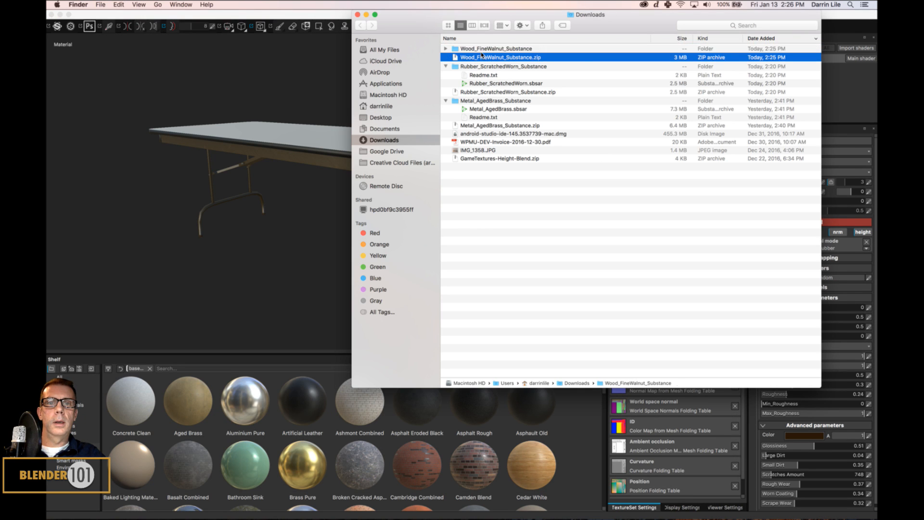
double_click(505, 57)
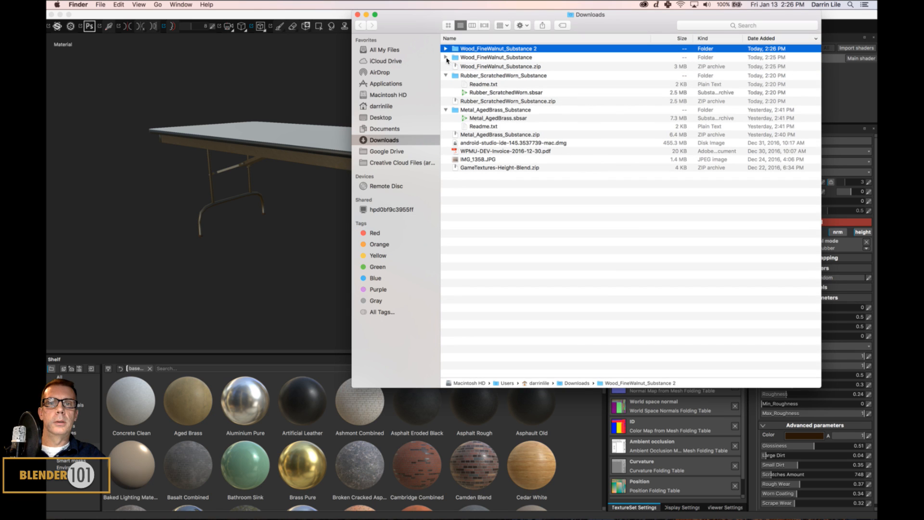
click(445, 57)
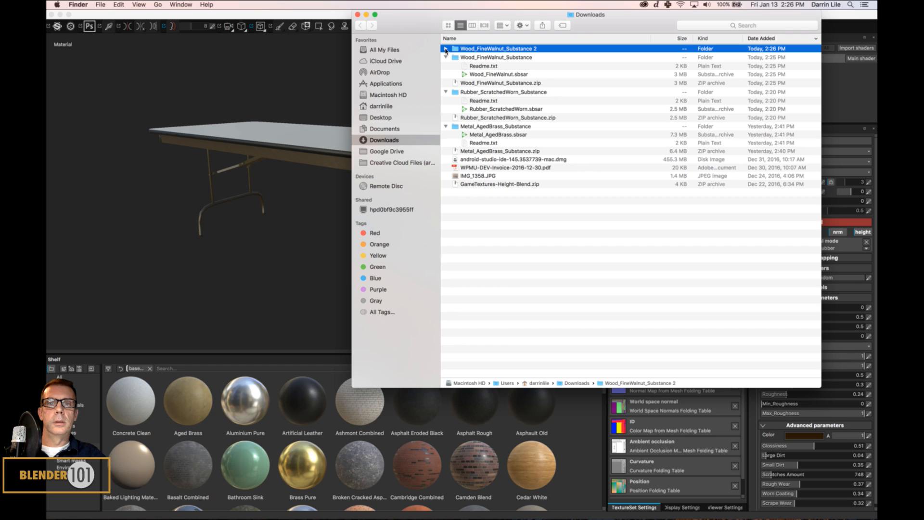
click(445, 49)
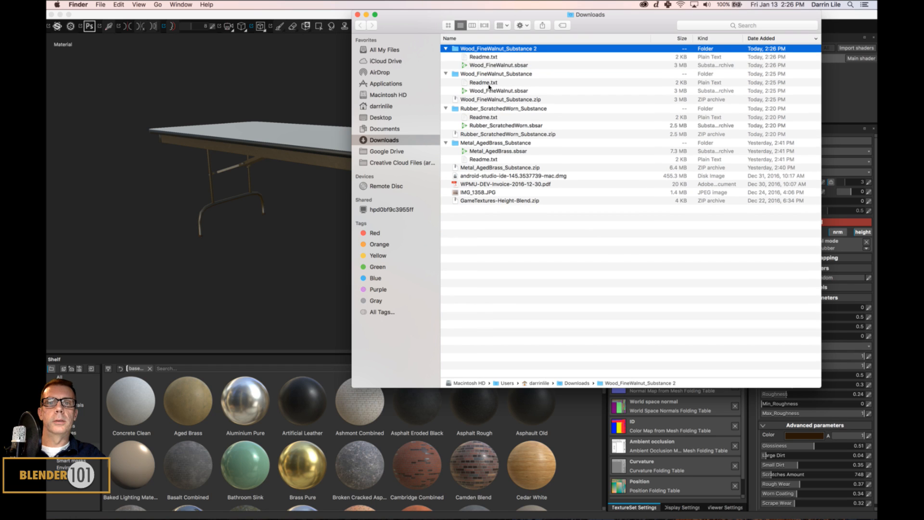
Import Wood_FineWalnut.sbsar from Downloads into the Substance Painter shelf 'shelf' as a basematerial
click(486, 66)
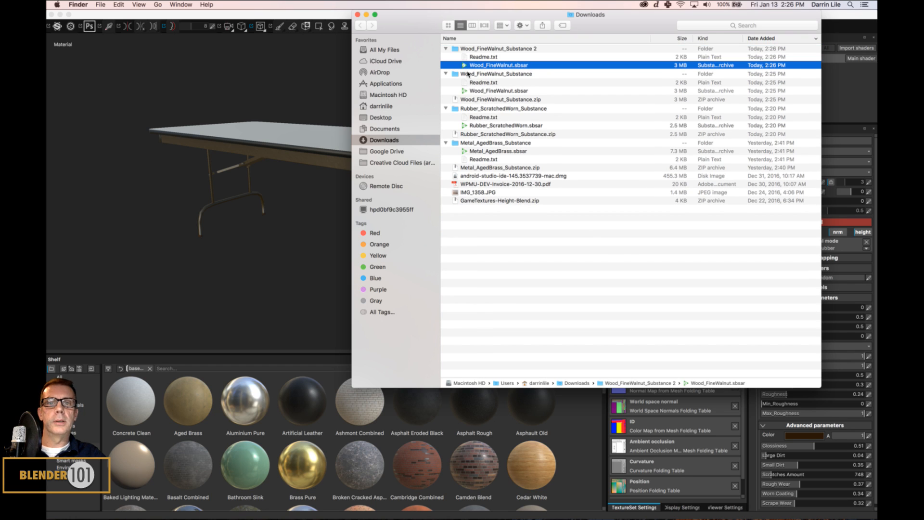
drag(464, 66, 579, 425)
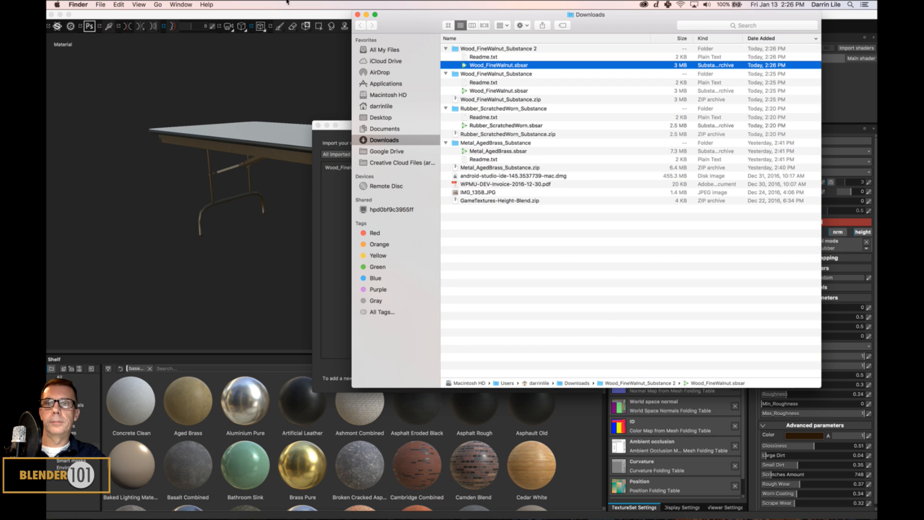
click(248, 14)
click(568, 168)
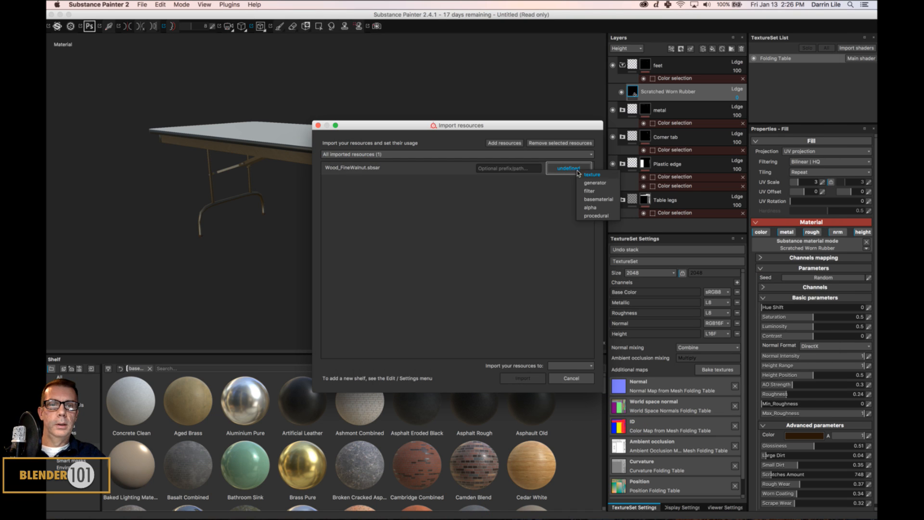
click(595, 200)
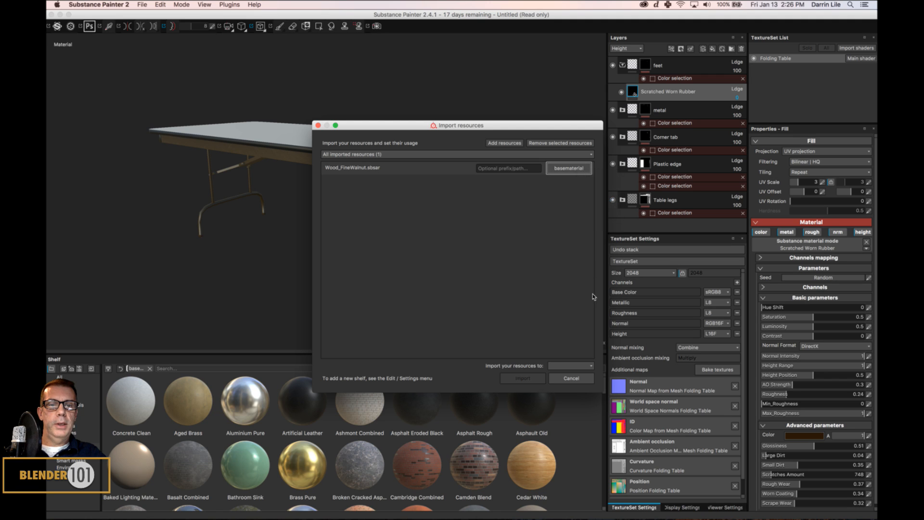
click(572, 366)
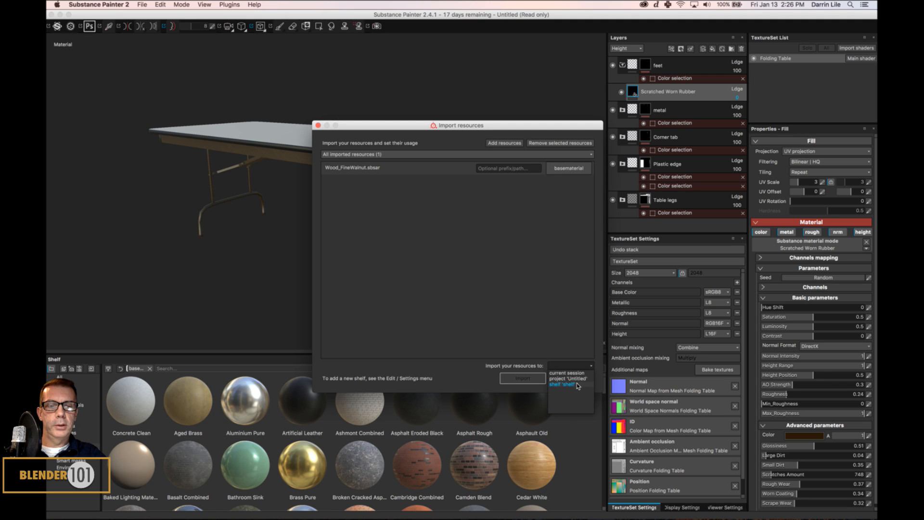
click(578, 385)
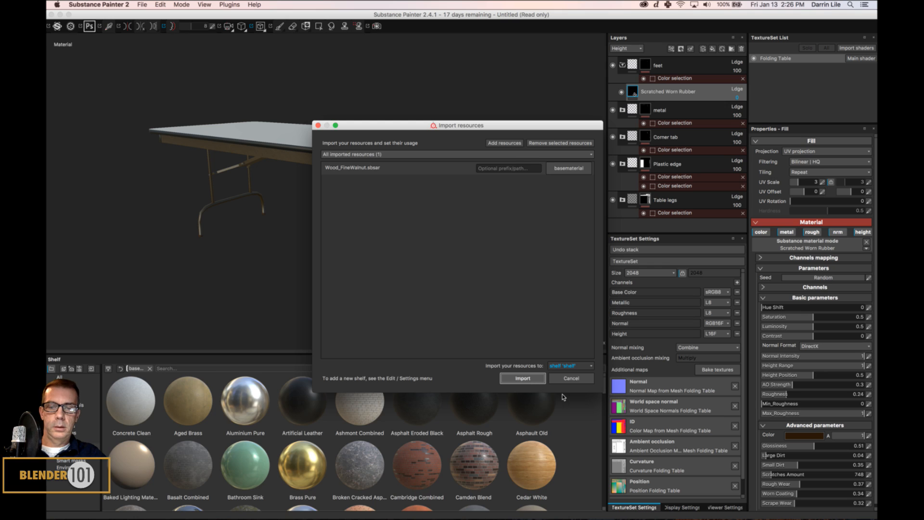
key(Return)
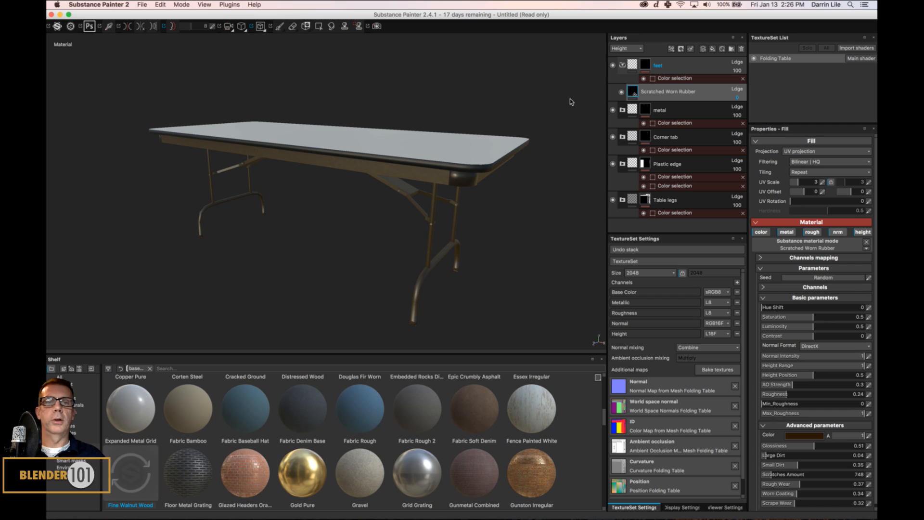
Add a new folder above the feet folder in the layer stack and name it Top Veneer
key(1)
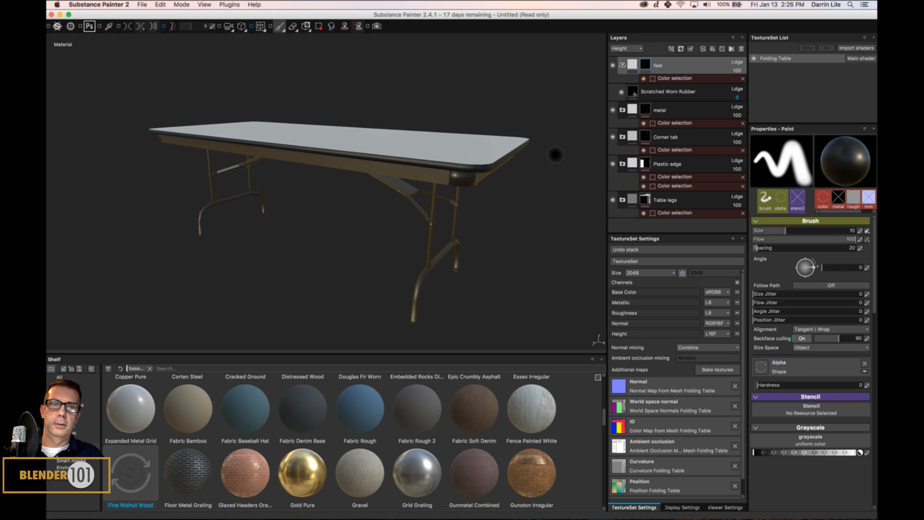
click(682, 89)
click(688, 70)
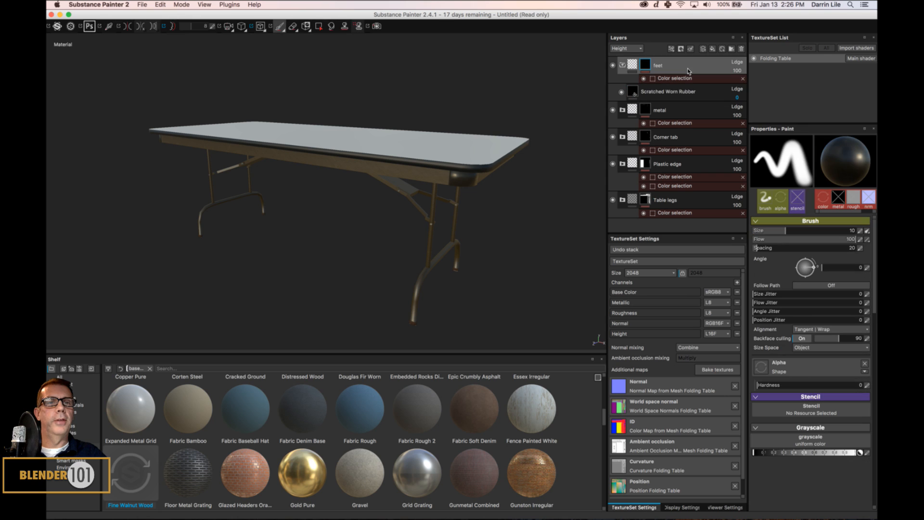
click(732, 49)
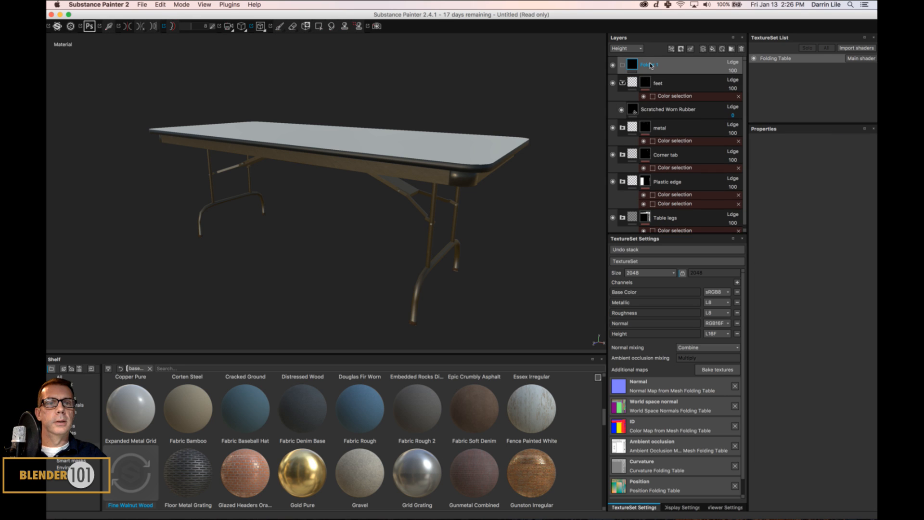
double_click(649, 65)
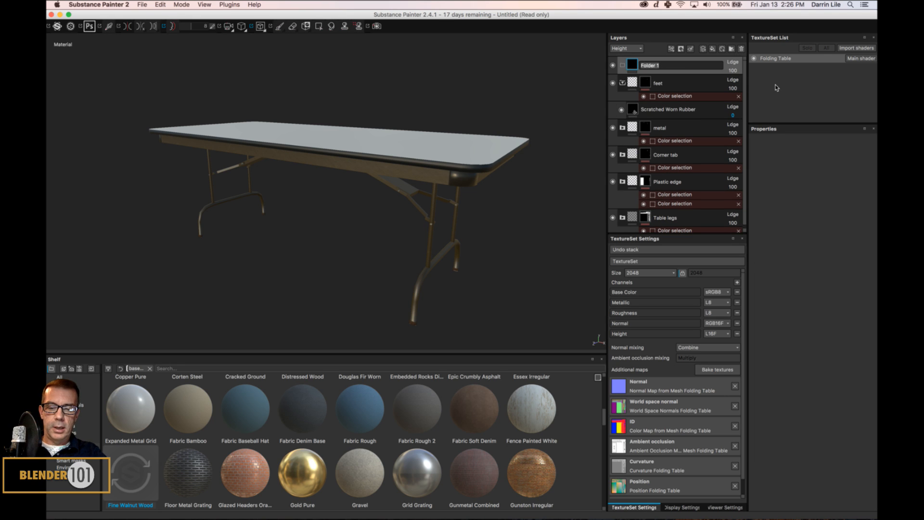
text(Top)
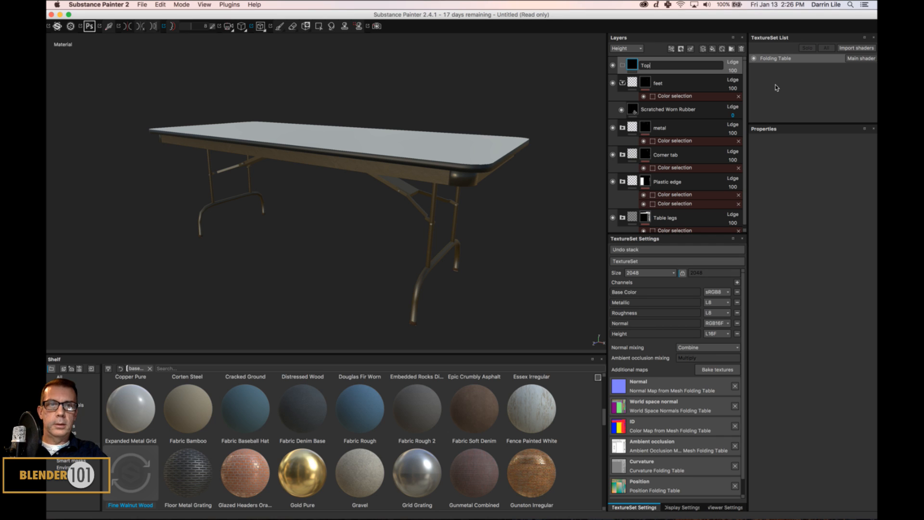
text( Veneer)
key(Return)
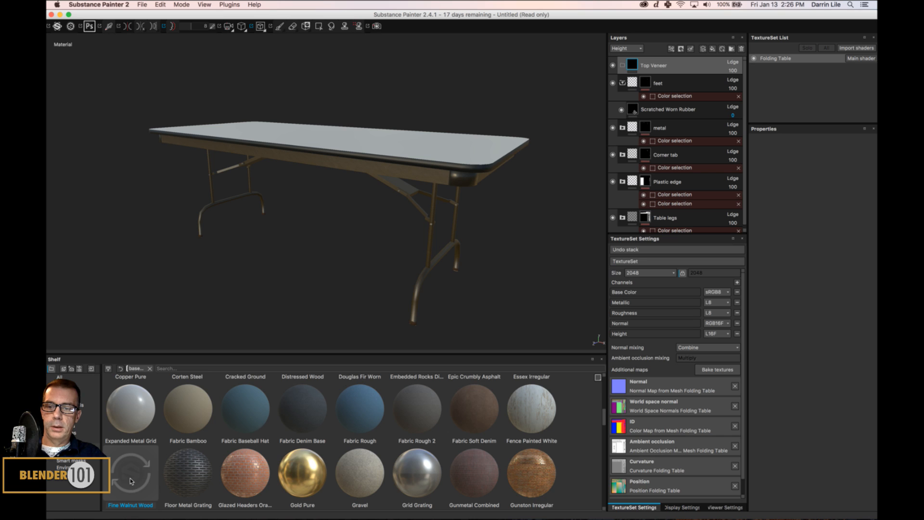
Place the Fine Walnut Wood material in the Top Veneer folder and mask the folder by color selection to the tabletop's yellow ID color
drag(129, 478, 645, 67)
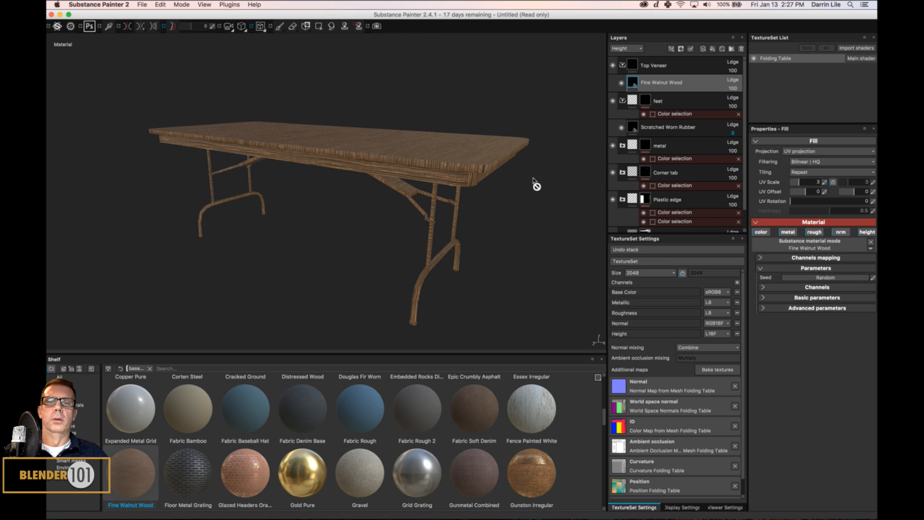
alt+drag(472, 233, 464, 274)
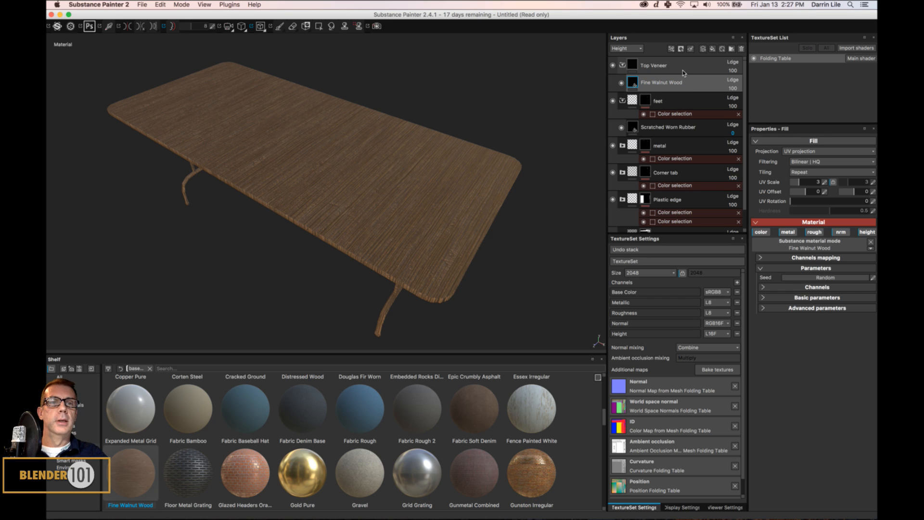
click(698, 62)
right_click(697, 62)
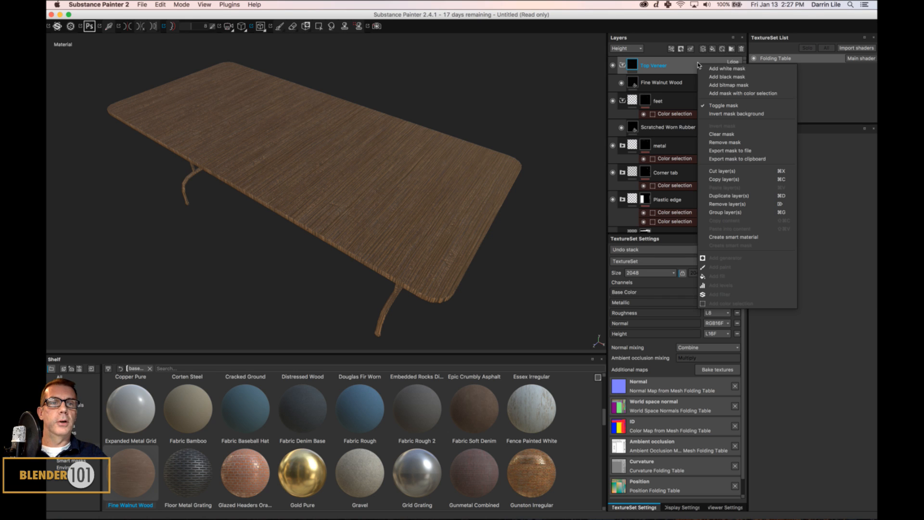
click(714, 93)
click(856, 208)
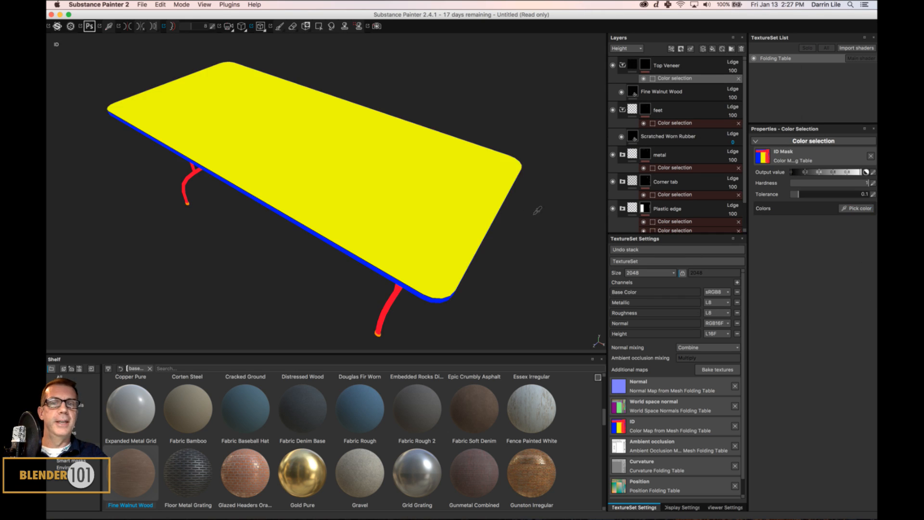
click(444, 201)
alt+drag(346, 299, 449, 243)
Set the Fine Walnut Wood layer's Height channel opacity to 0
click(682, 97)
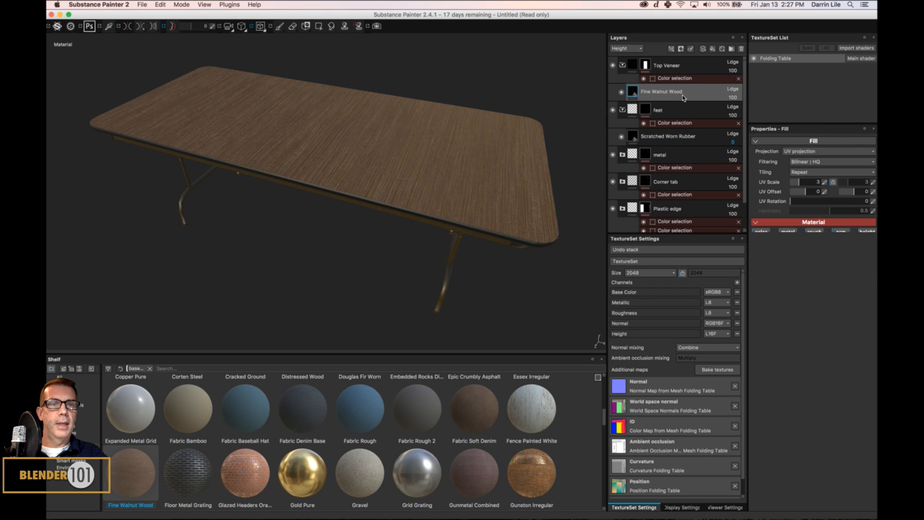
scroll(493, 182, up, 2)
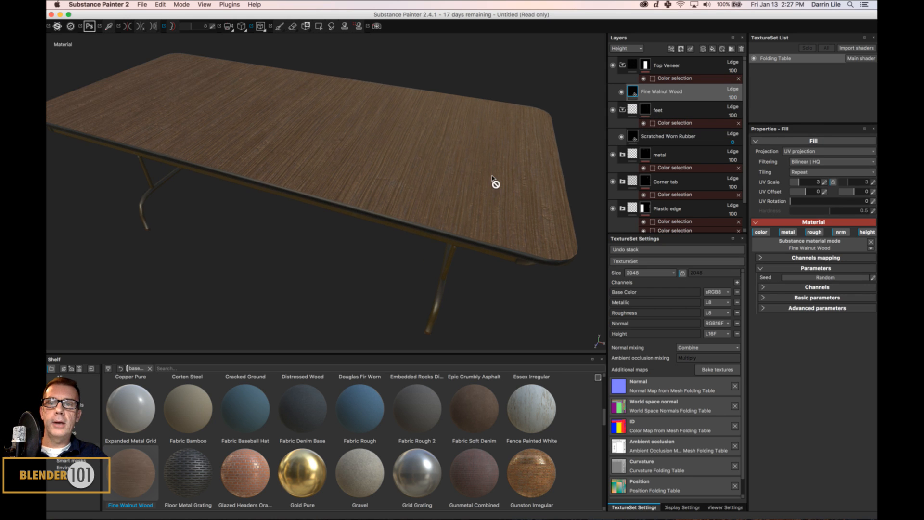
scroll(494, 182, up, 3)
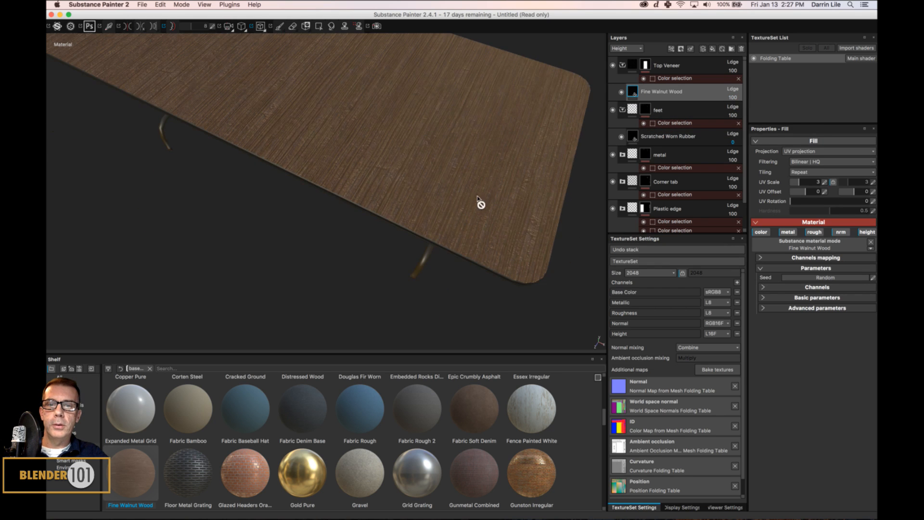
alt+middle_drag(481, 207, 439, 292)
alt+drag(439, 293, 437, 264)
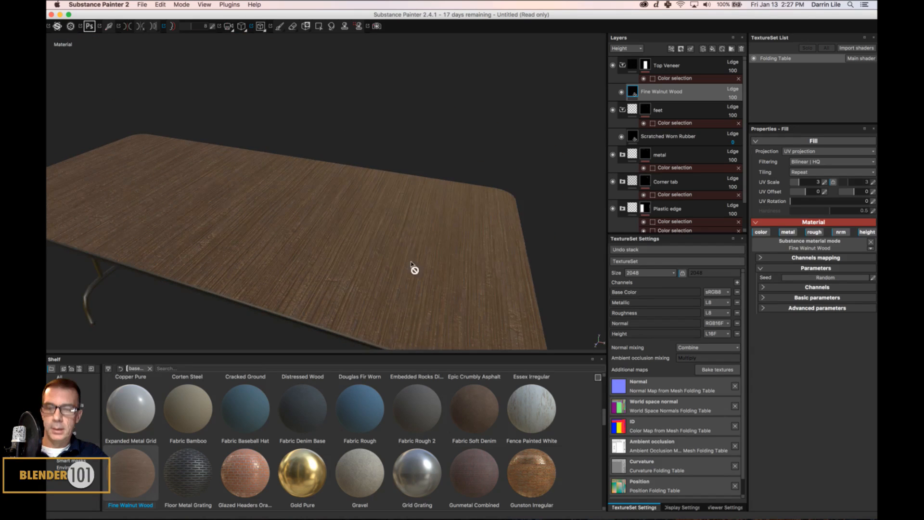
shift+right_drag(402, 260, 446, 272)
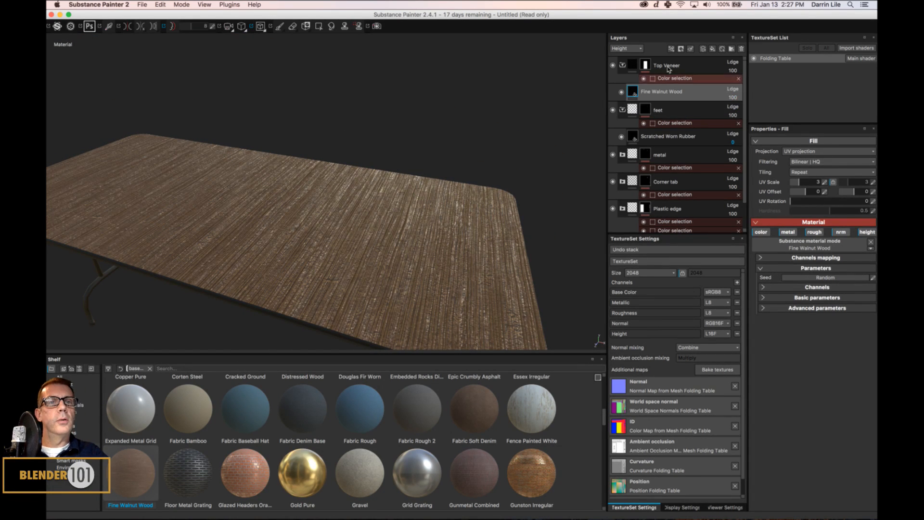
click(733, 98)
drag(753, 108, 716, 116)
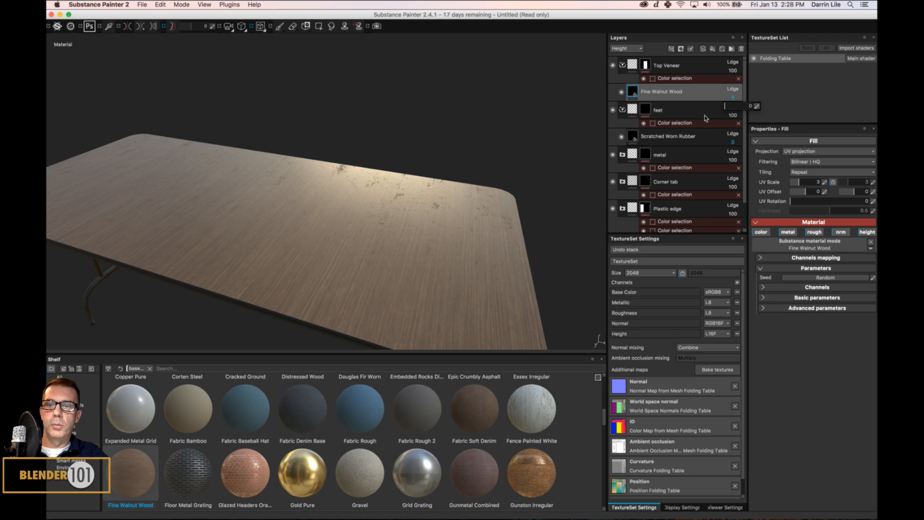
Set the Fine Walnut Wood fill's UV Rotation to 90 so the grain runs along the tabletop's length
shift+right_drag(340, 270, 360, 275)
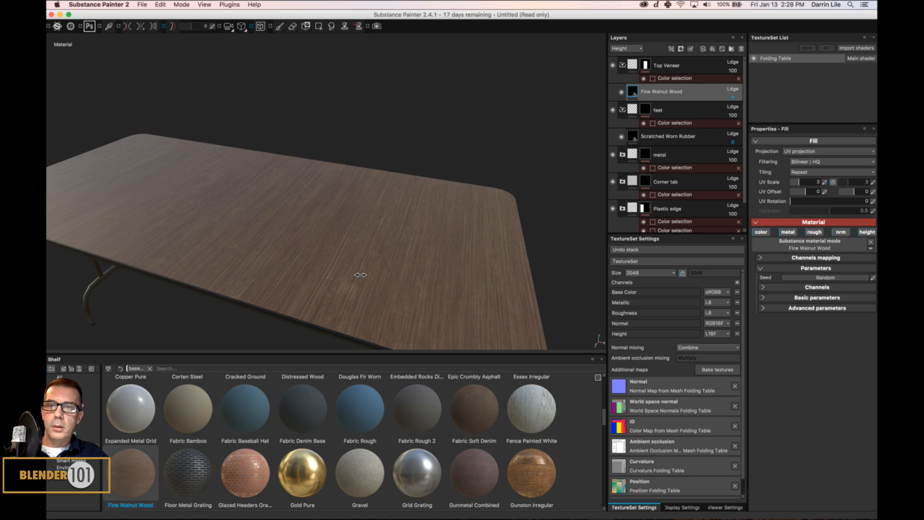
alt+drag(363, 275, 448, 254)
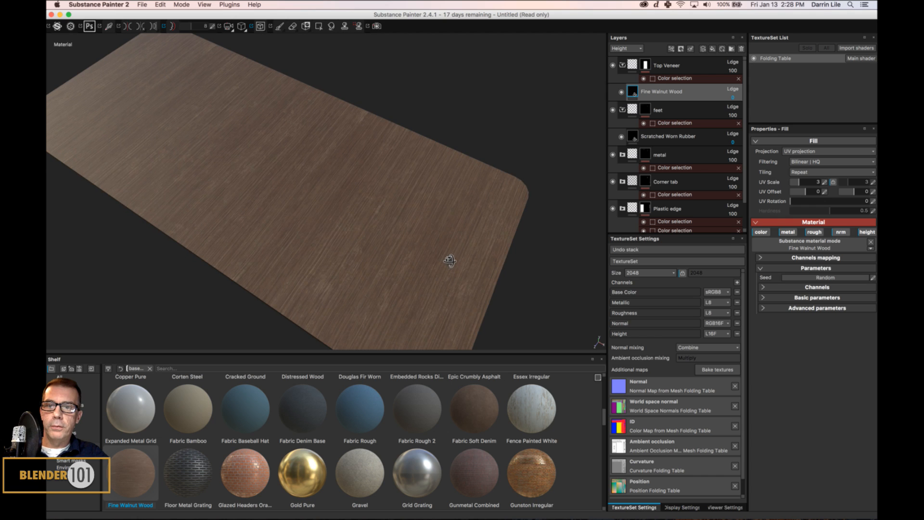
alt+middle_drag(455, 247, 490, 203)
alt+drag(490, 203, 417, 293)
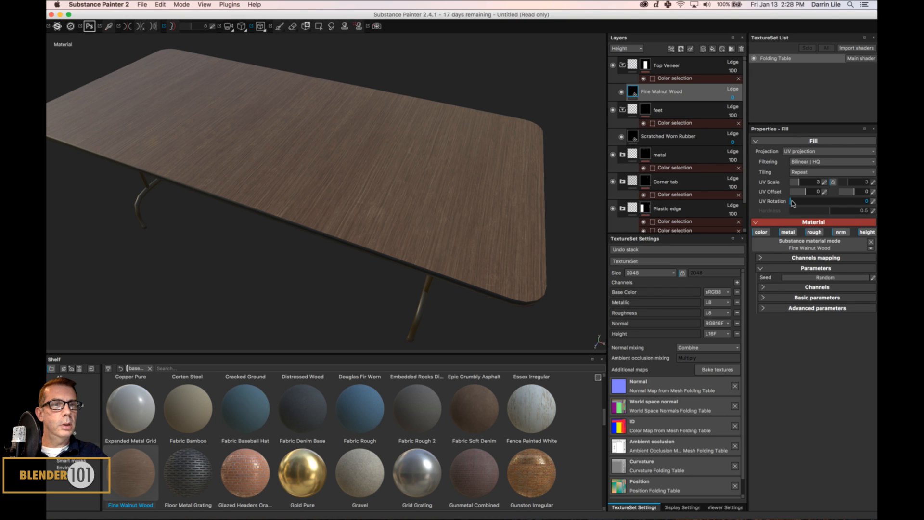
click(873, 202)
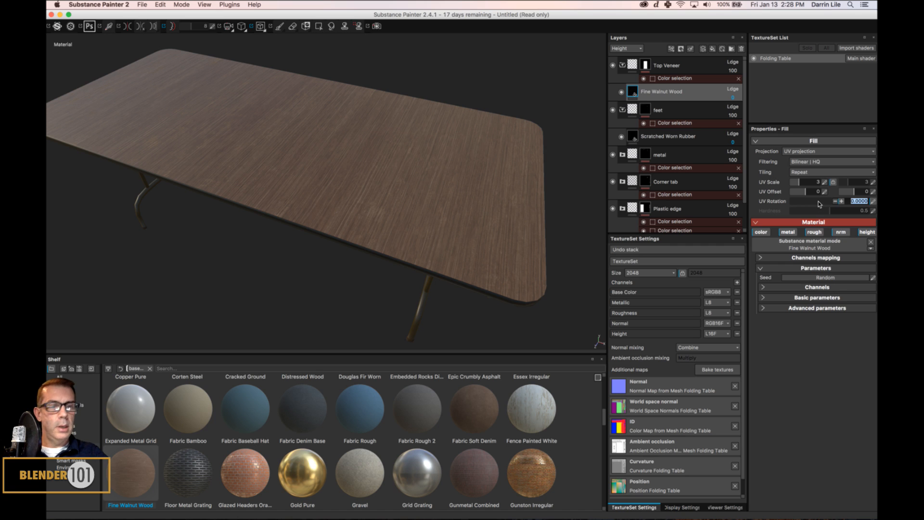
text(90)
key(Return)
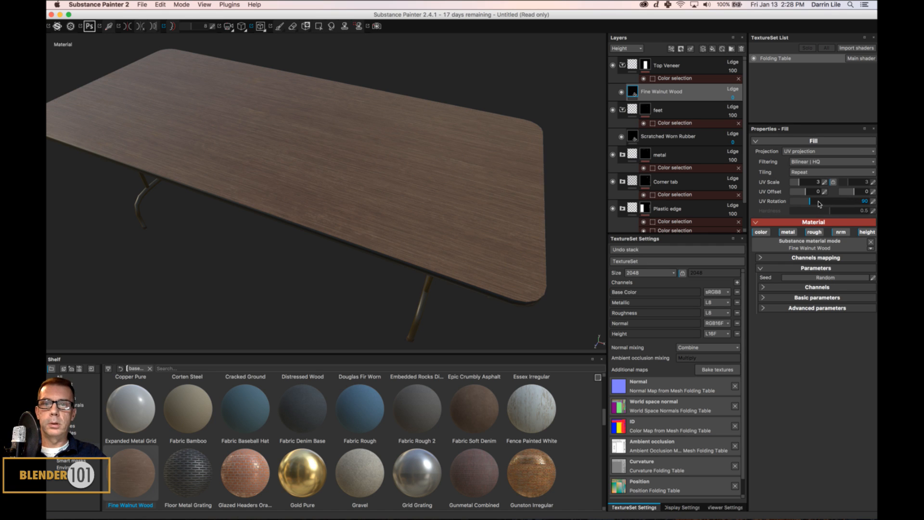
Examine the walnut tabletop's grain direction and surface reflections from several angles and under different lighting directions
alt+right_drag(420, 232, 389, 252)
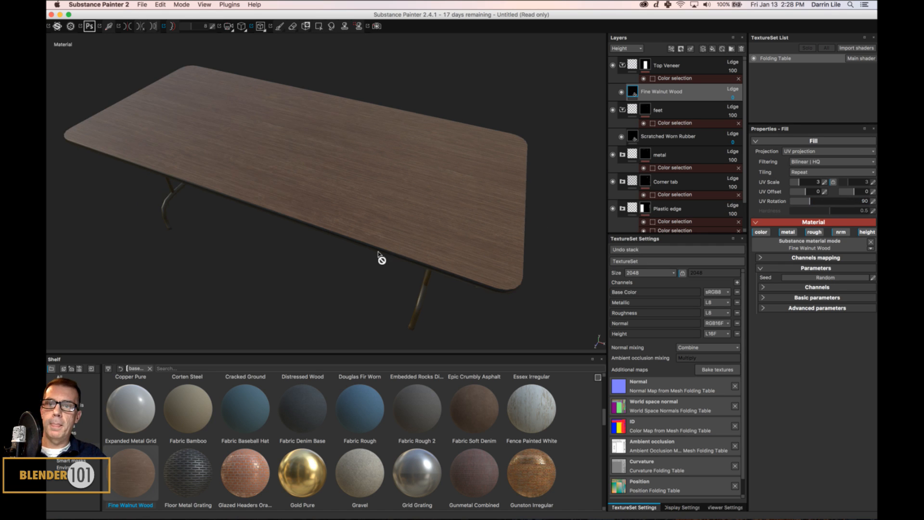
alt+drag(378, 250, 454, 231)
alt+middle_drag(453, 230, 381, 153)
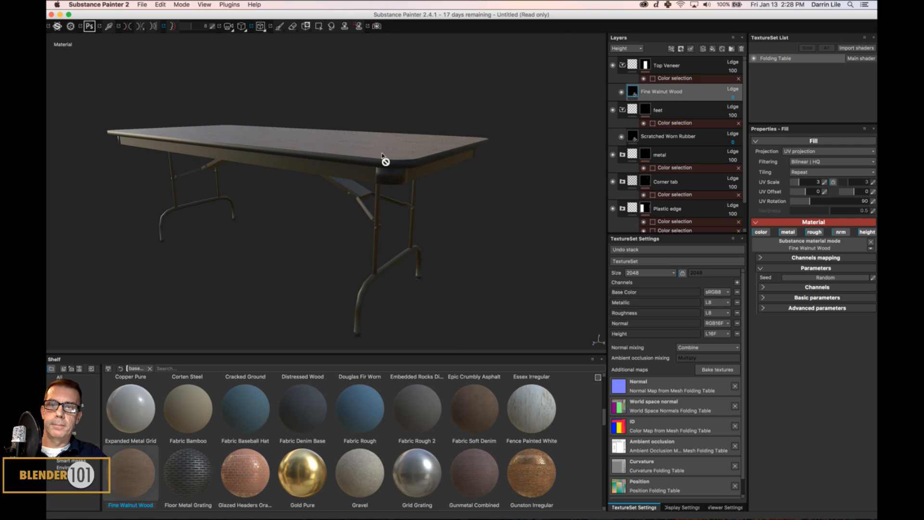
alt+drag(382, 153, 377, 224)
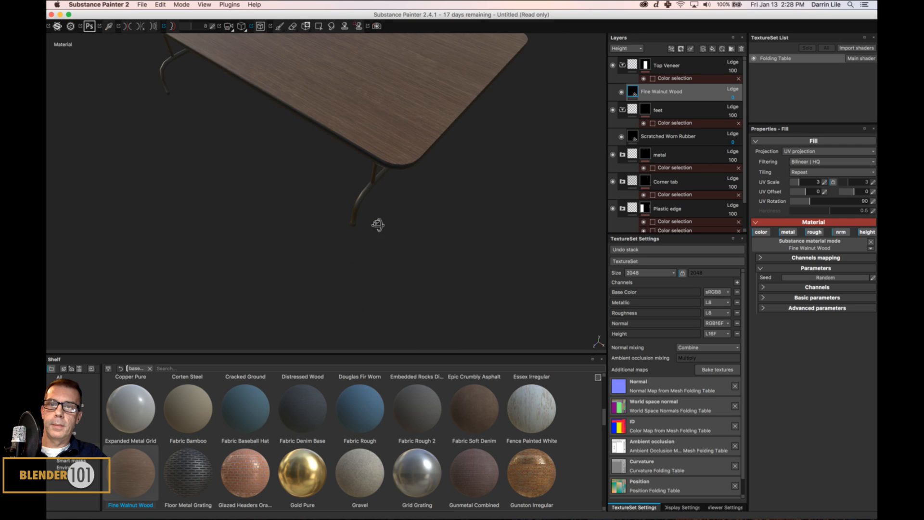
alt+middle_drag(399, 162, 445, 341)
alt+drag(444, 341, 442, 261)
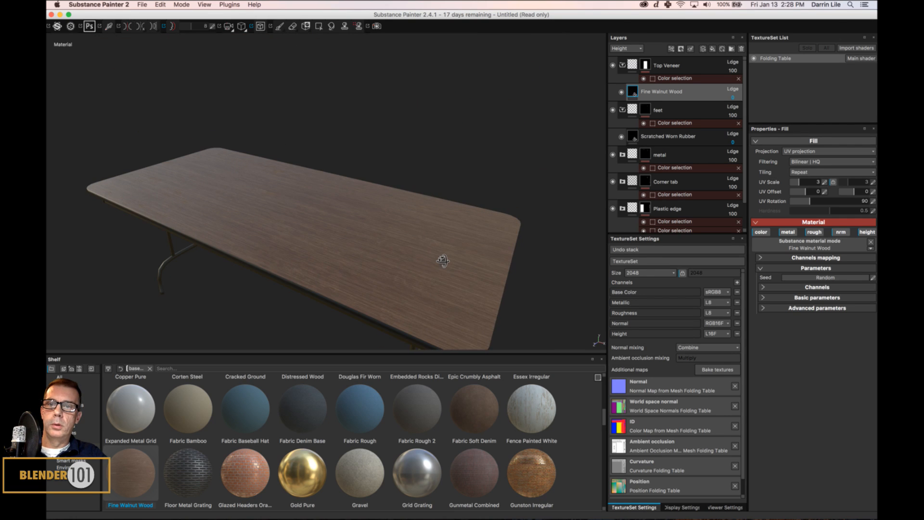
shift+right_drag(383, 272, 420, 320)
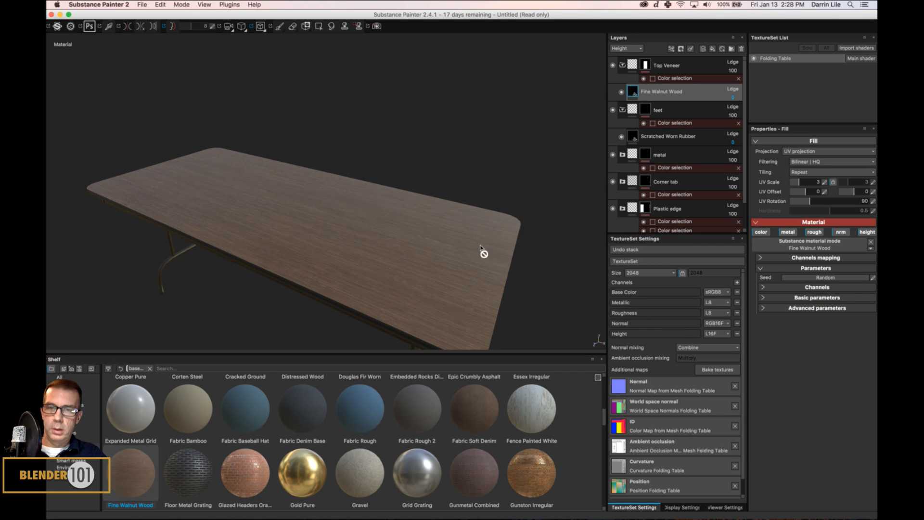
alt+drag(482, 251, 484, 152)
alt+drag(481, 188, 491, 256)
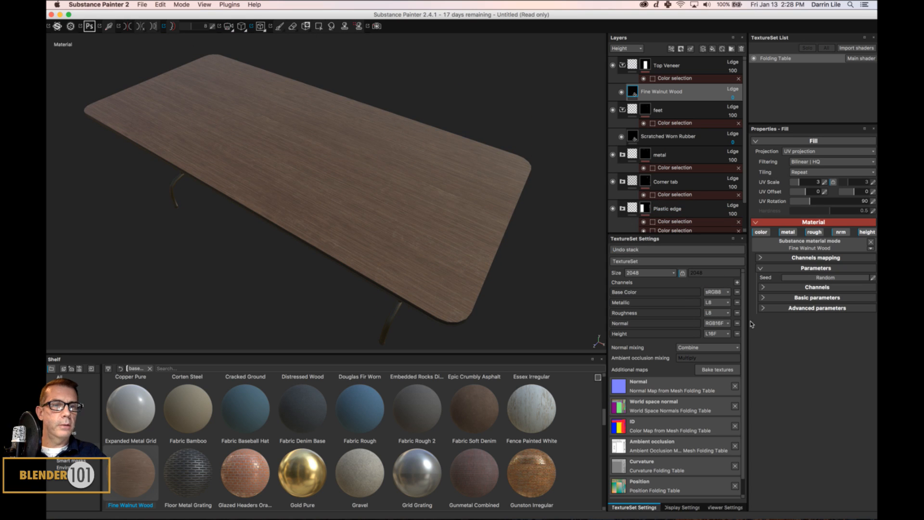
Set the Fine Walnut Wood material's Saturation to 0.71 in its basic parameters
click(761, 309)
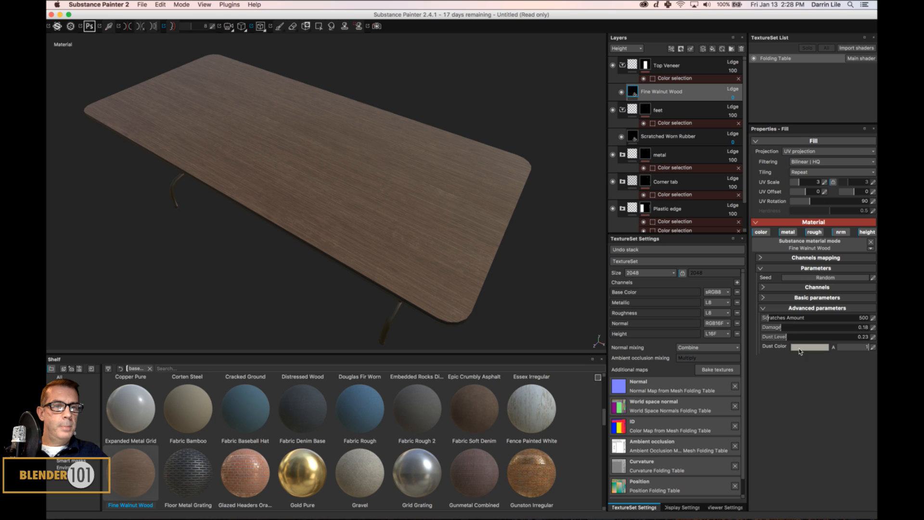
click(763, 298)
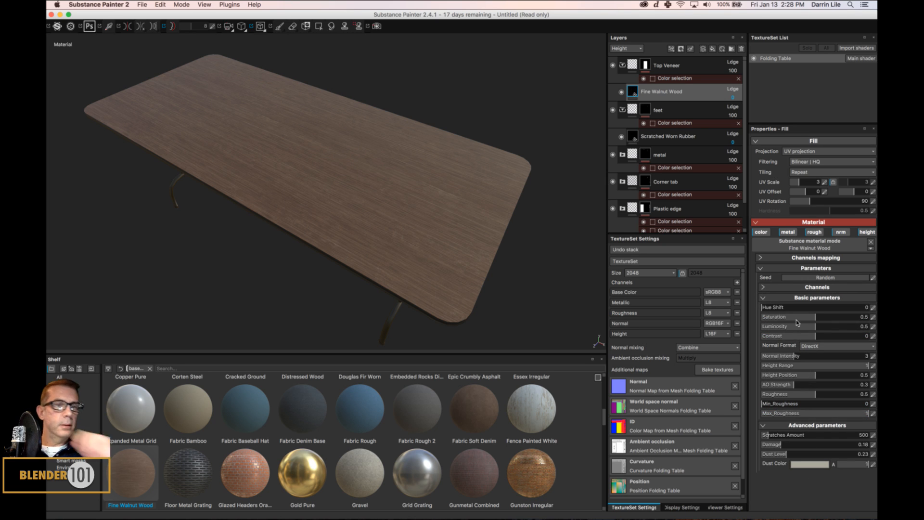
click(776, 288)
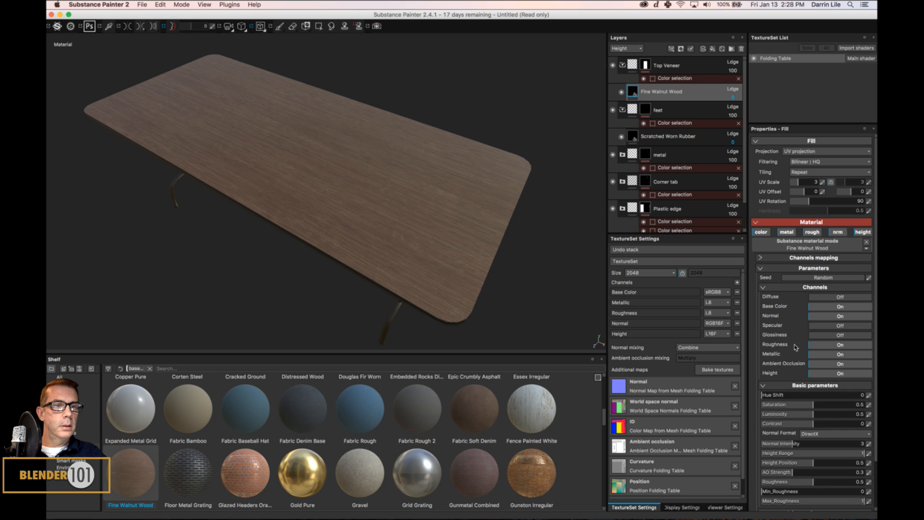
click(761, 258)
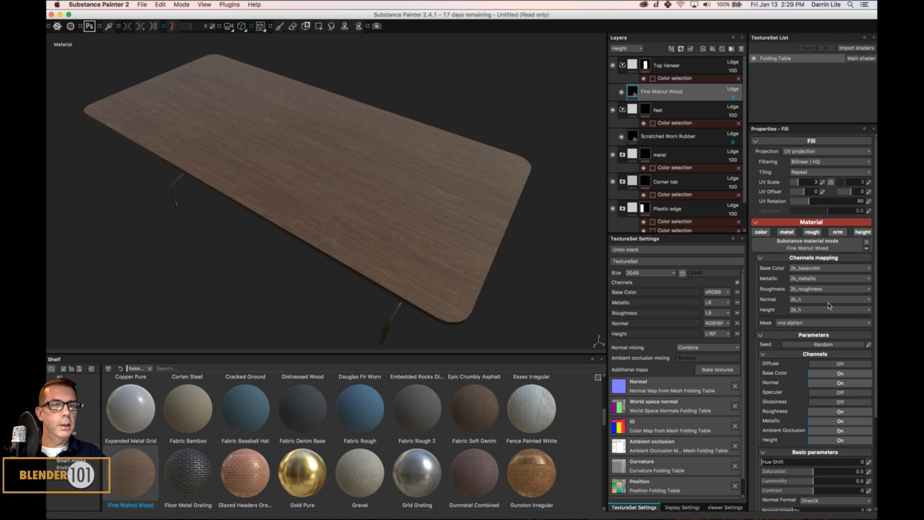
scroll(828, 305, down, 3)
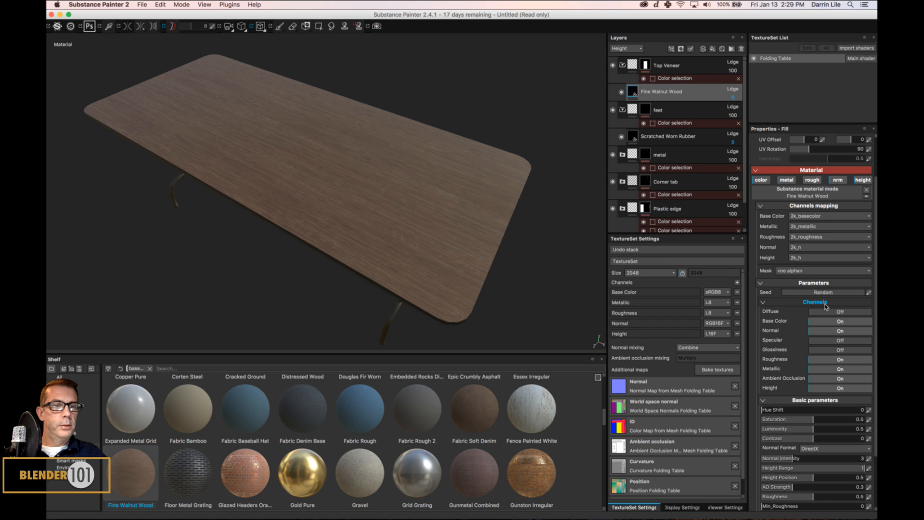
scroll(825, 305, down, 4)
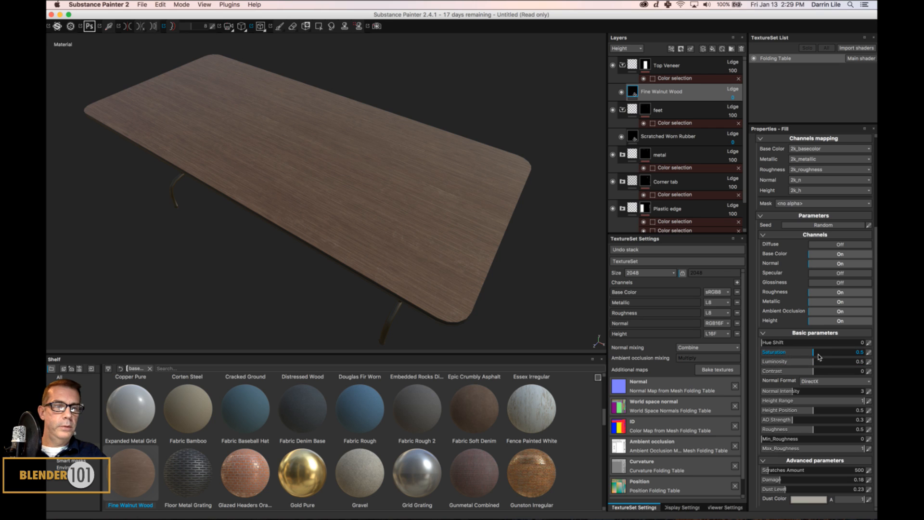
drag(813, 354, 849, 354)
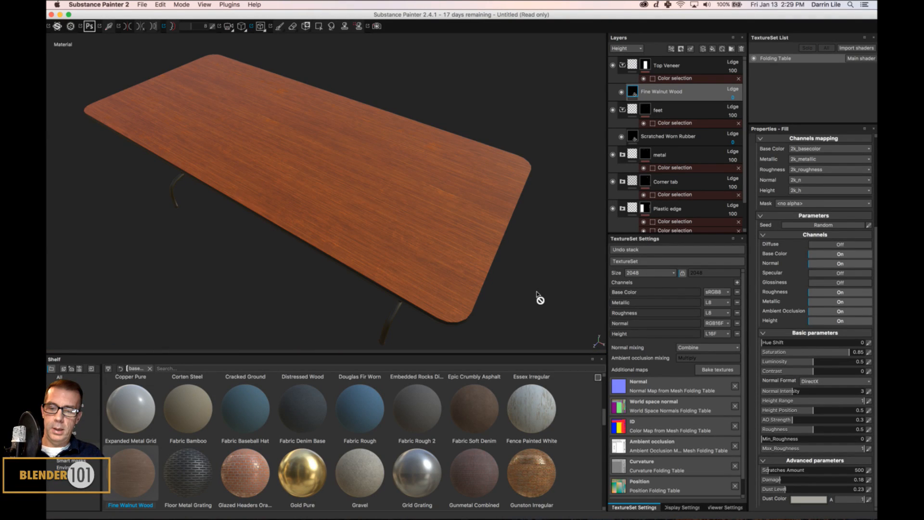
alt+drag(534, 308, 528, 298)
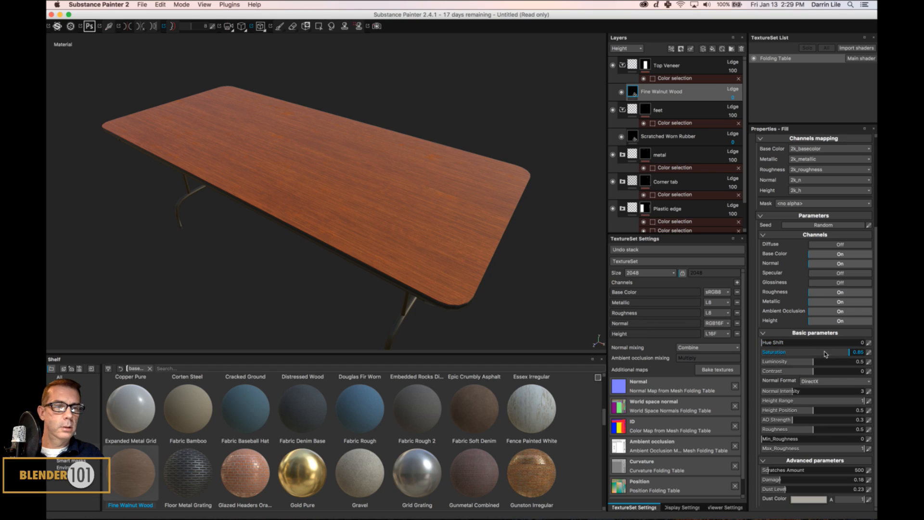
drag(843, 357, 834, 356)
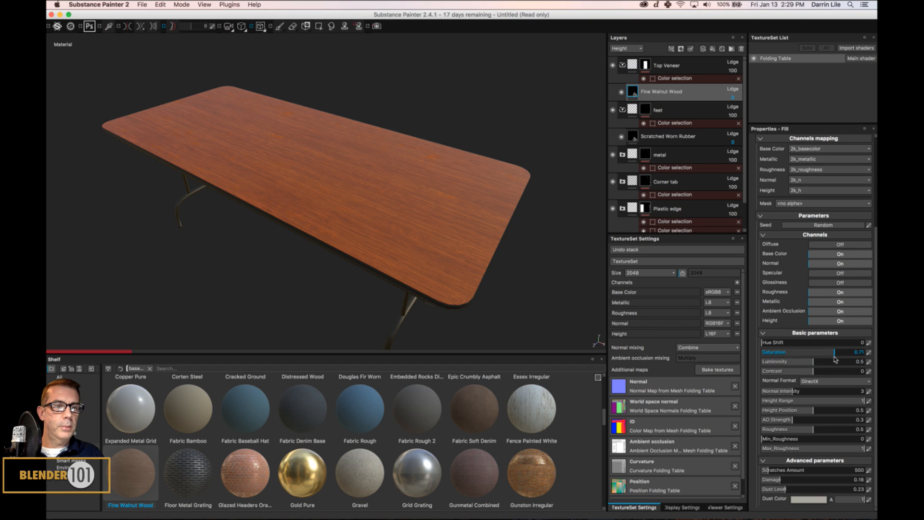
Set the Folding Table texture set's size to 512
click(662, 274)
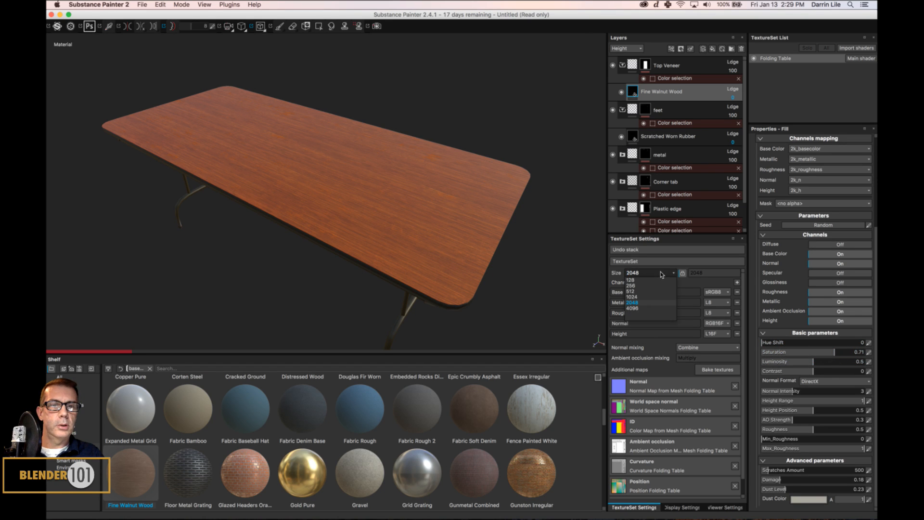
click(638, 291)
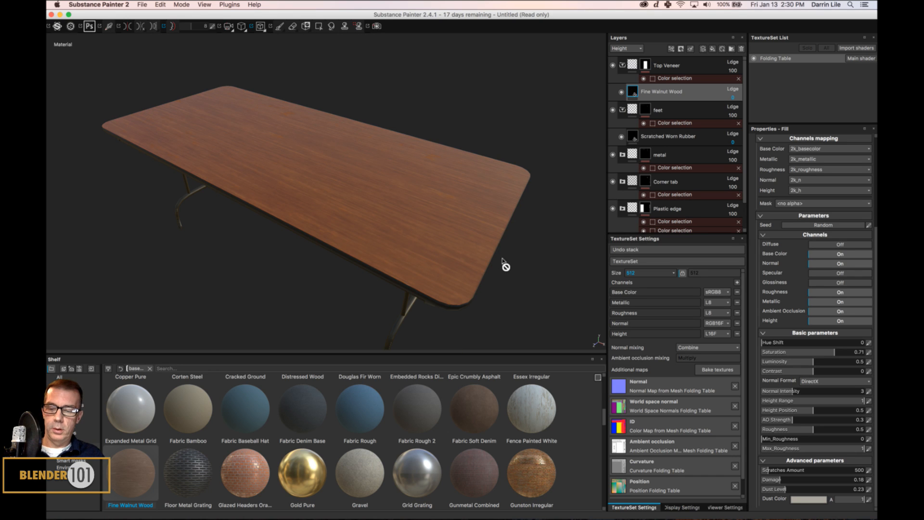
alt+drag(503, 264, 509, 303)
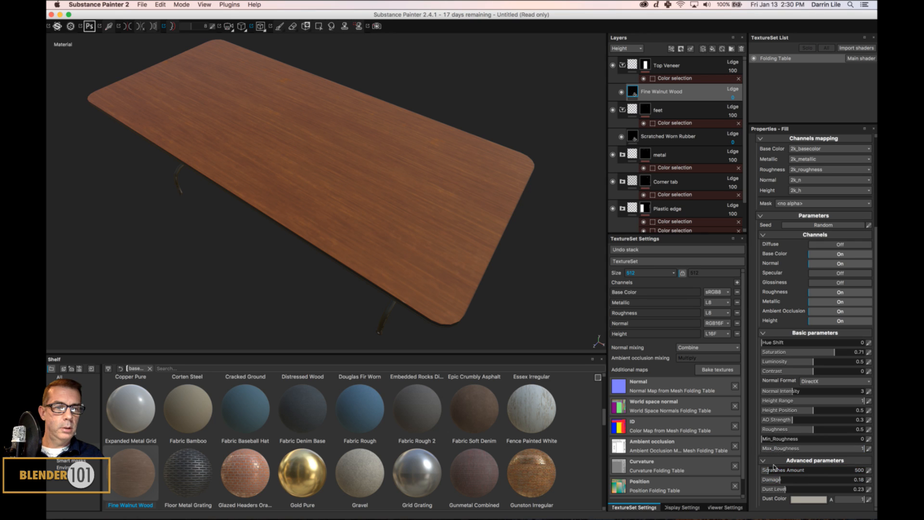
Adjust the Fine Walnut Wood's wear to Scratches Amount 1659, Damage 0.29 and Dust Level 0.3, checking the tabletop under changing light
drag(787, 470, 789, 471)
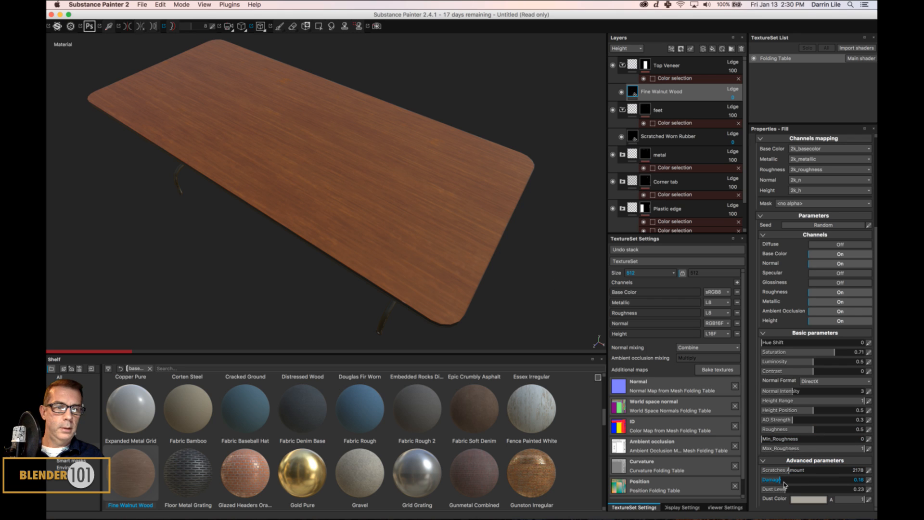
drag(797, 481, 803, 481)
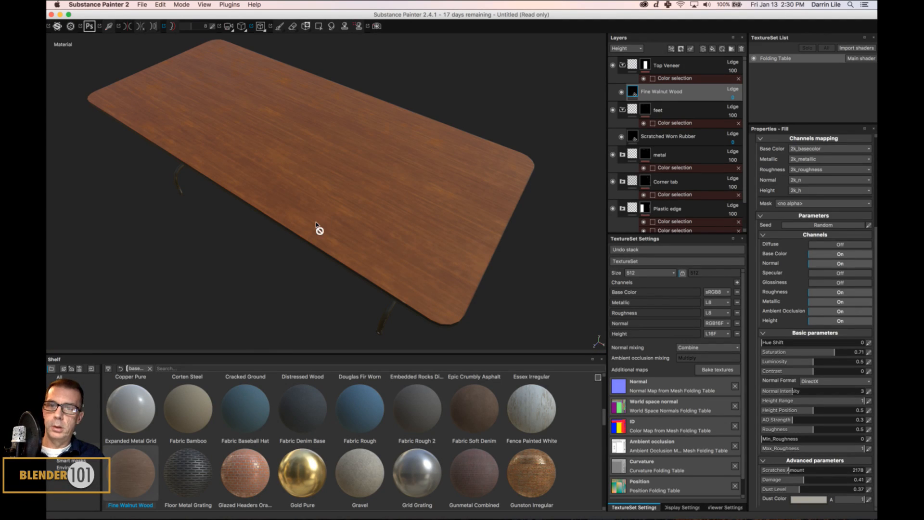
alt+drag(315, 235, 387, 231)
shift+right_drag(385, 242, 489, 244)
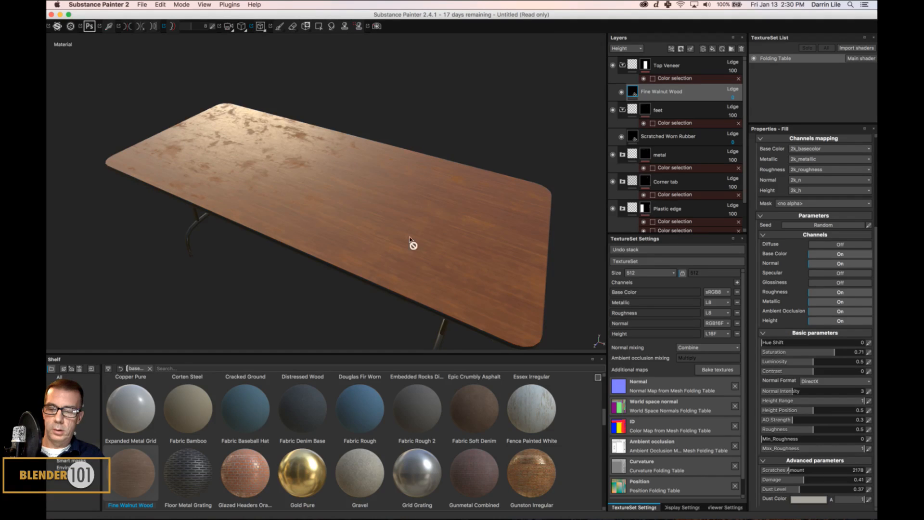
alt+drag(412, 243, 366, 240)
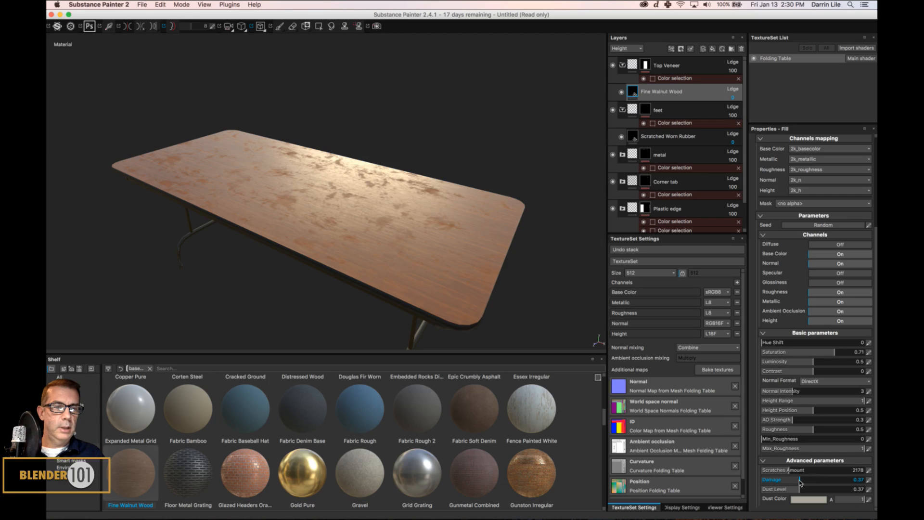
drag(794, 490, 783, 473)
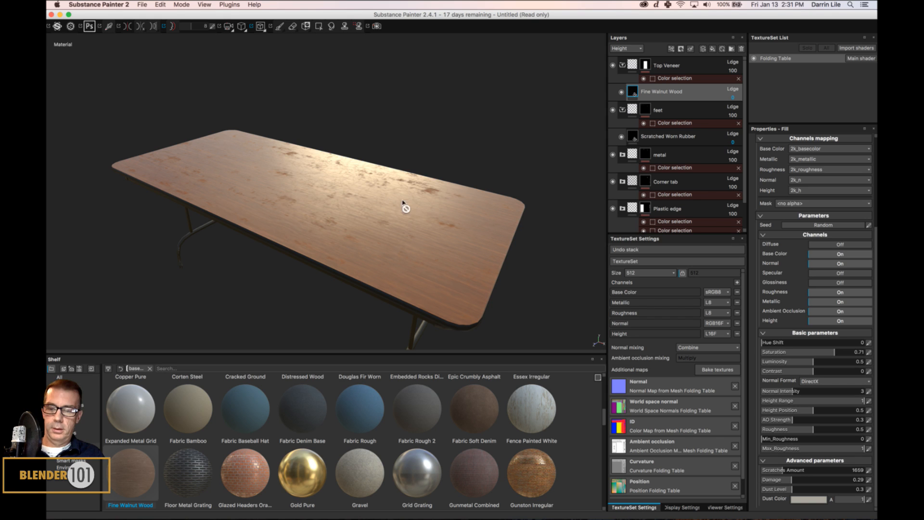
alt+drag(423, 218, 442, 252)
alt+middle_drag(441, 252, 410, 231)
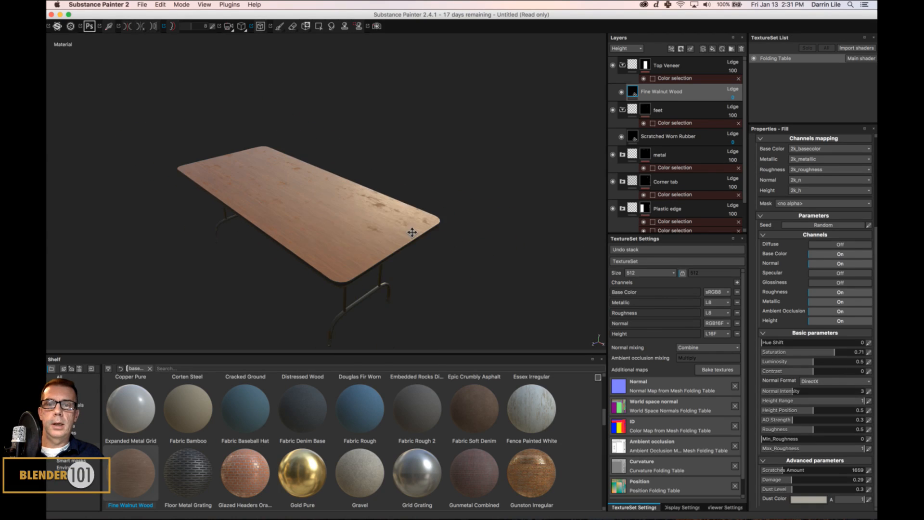
Switch the layer stack to the Base Color channel and inspect the whole table from several angles and lighting directions
click(633, 47)
click(627, 57)
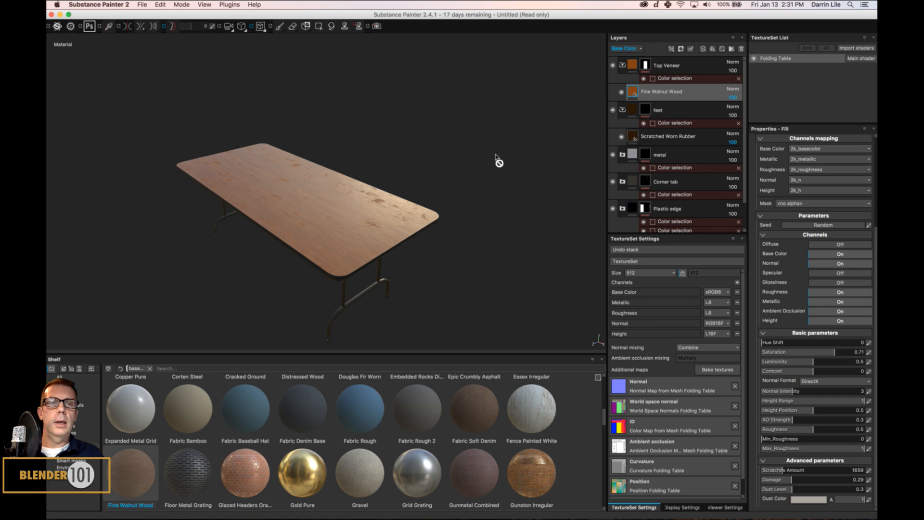
alt+drag(475, 163, 393, 238)
shift+right_drag(394, 238, 380, 241)
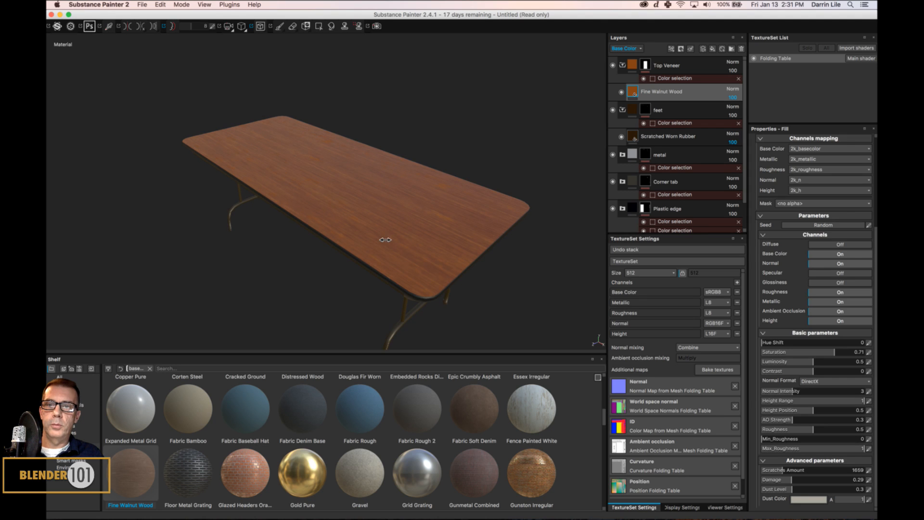
alt+drag(367, 253, 386, 243)
alt+middle_drag(385, 243, 421, 195)
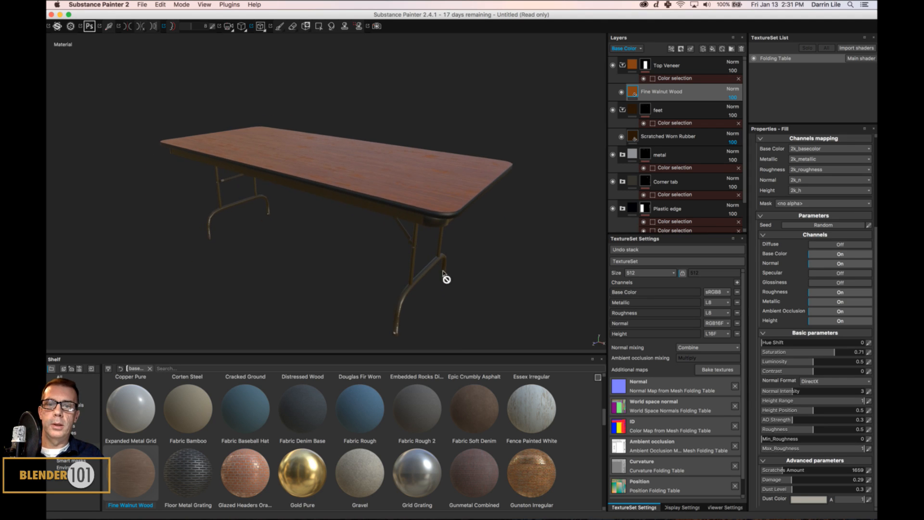
alt+drag(440, 277, 451, 242)
alt+drag(455, 183, 453, 178)
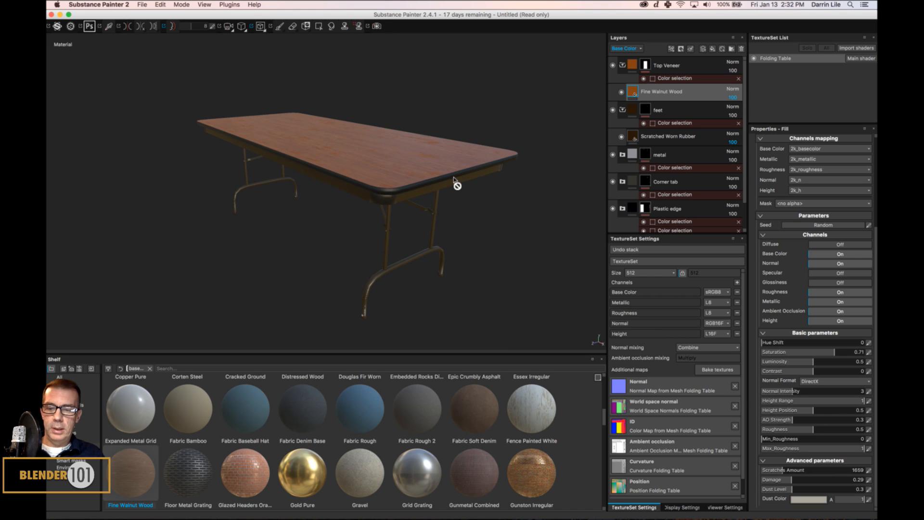
Save the project as Folding Table in the Cargo Hold folder
key(cmd+s)
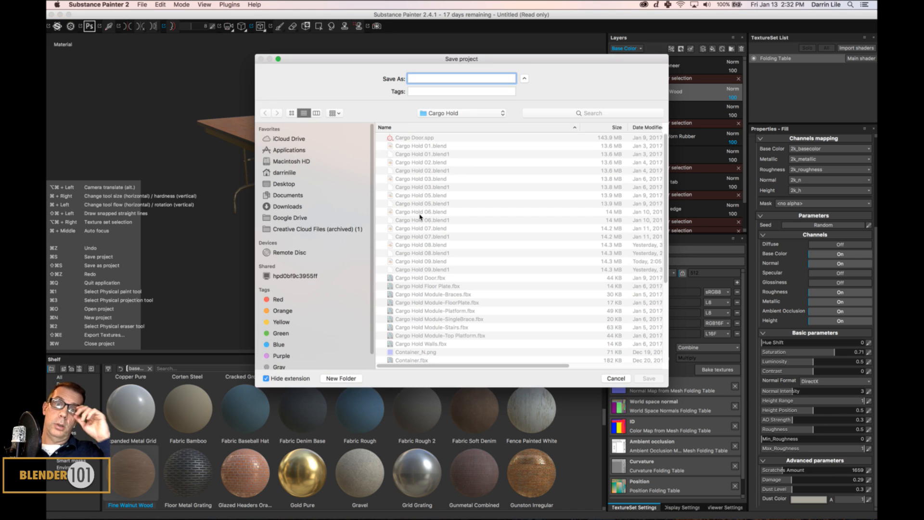
text(Folding Table)
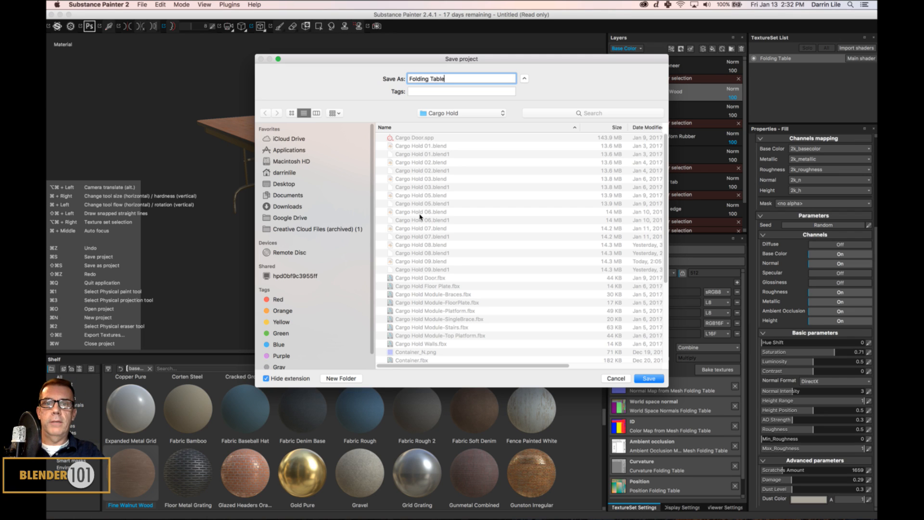
key(Return)
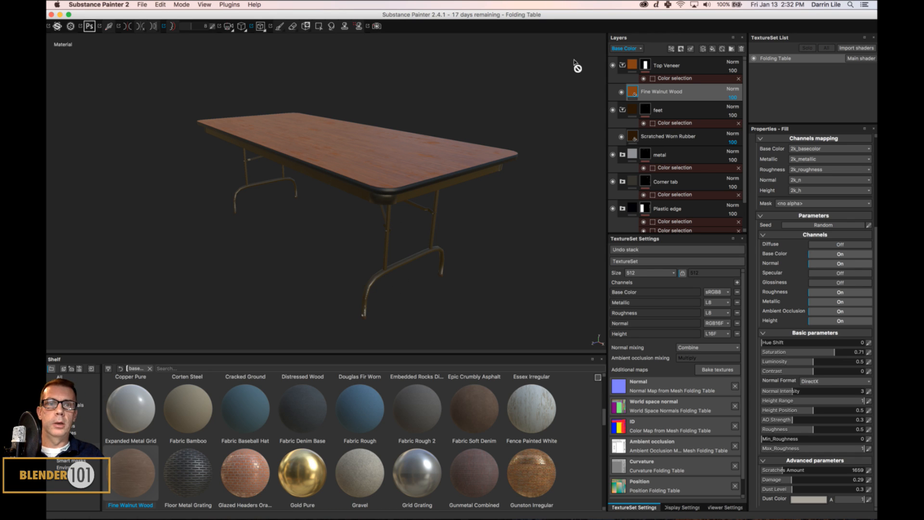
Collapse the Top Veneer and feet folders and give the layer stack more height
click(622, 65)
click(622, 91)
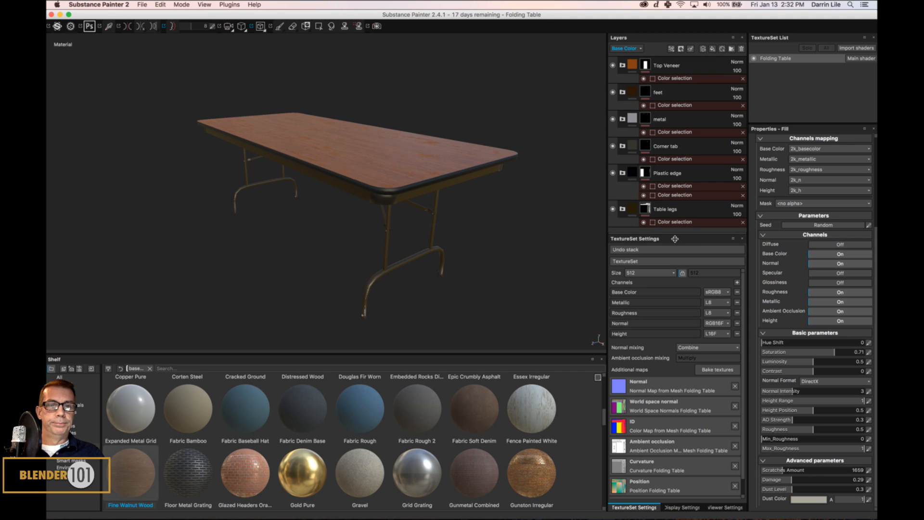
drag(675, 235, 675, 276)
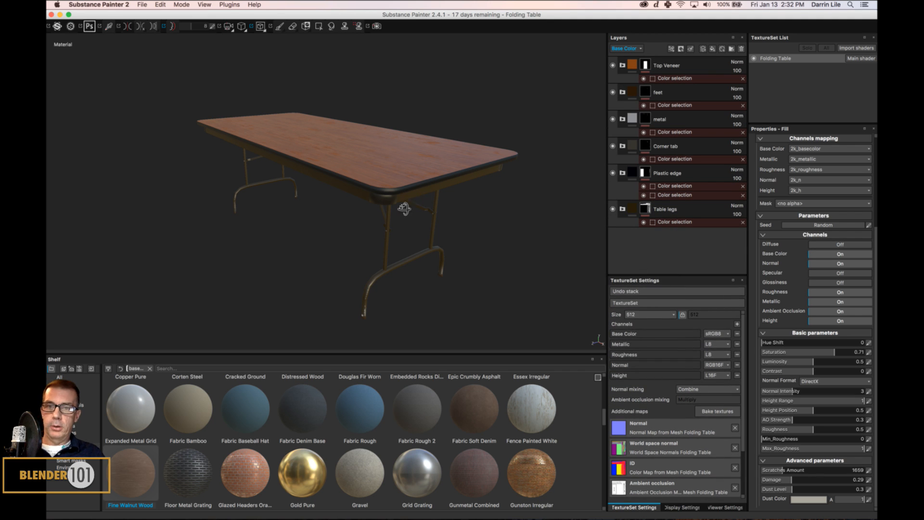
alt+drag(404, 208, 427, 216)
alt+middle_drag(428, 207, 444, 227)
alt+drag(444, 228, 440, 235)
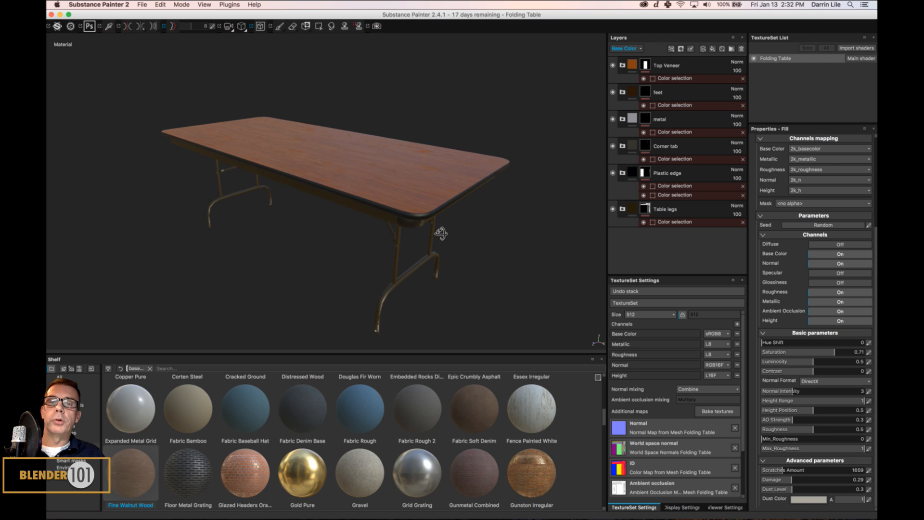
mouse_move(322, 515)
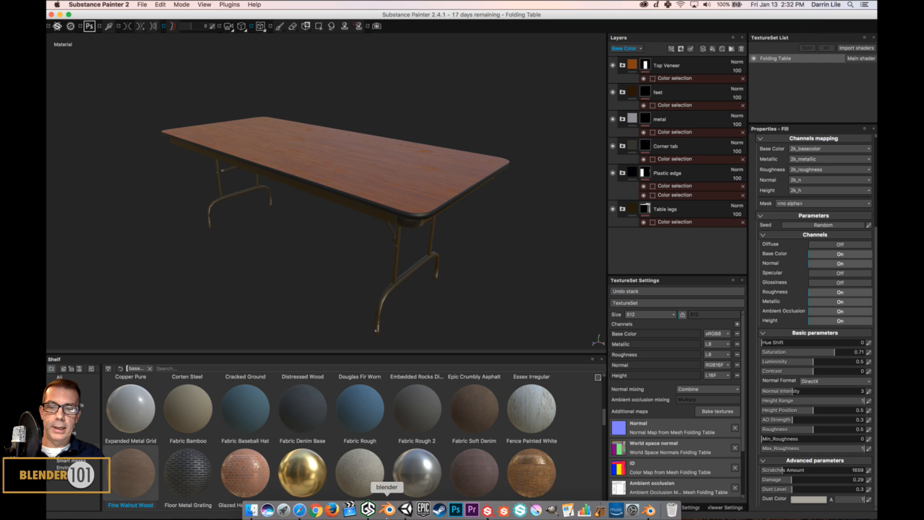
Start exporting the textures with the Unity 5 (Standard Metallic) configuration and list the maps of the Folding Table texture set
click(142, 5)
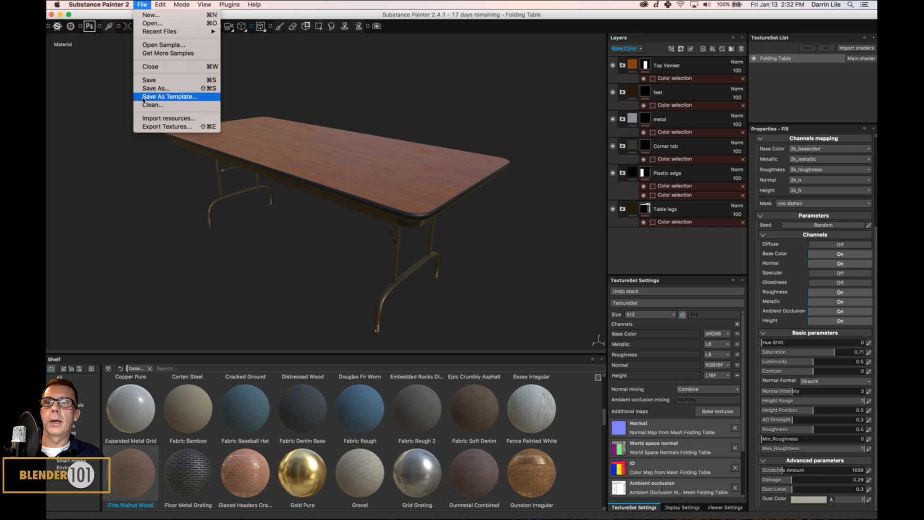
click(153, 126)
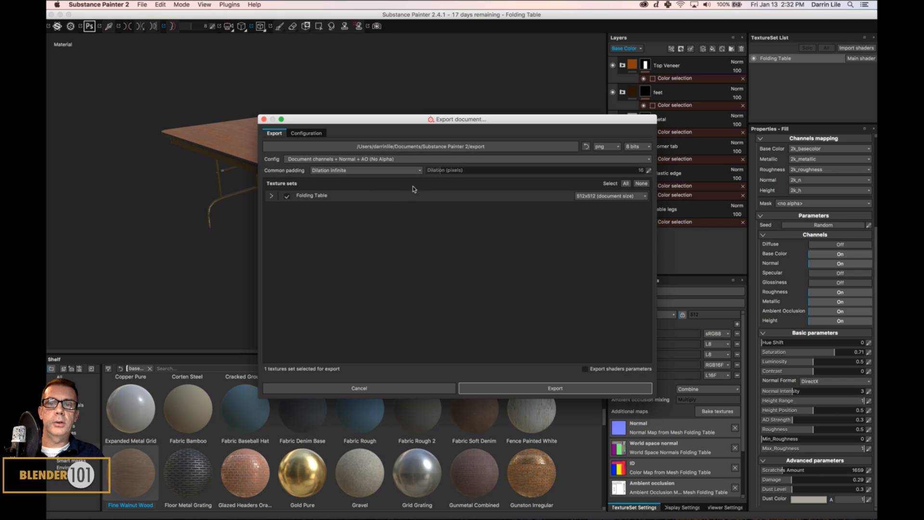
click(397, 160)
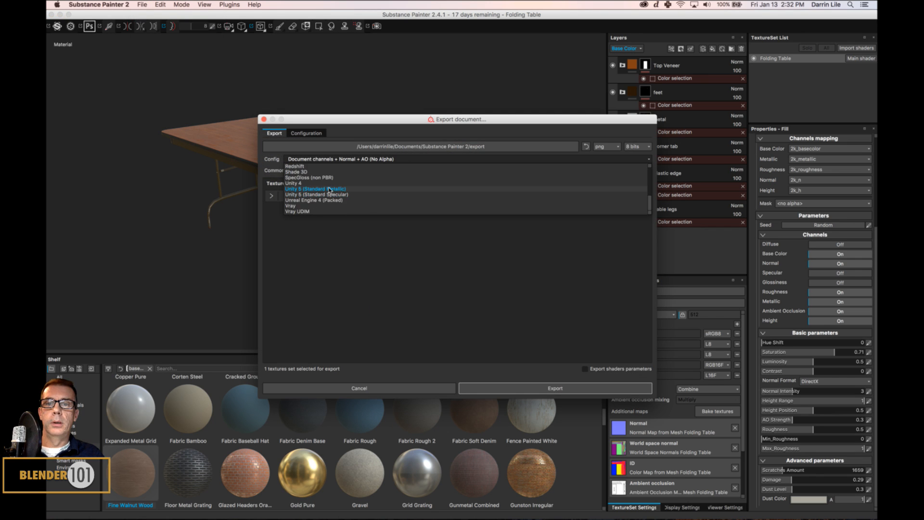
click(291, 193)
click(271, 195)
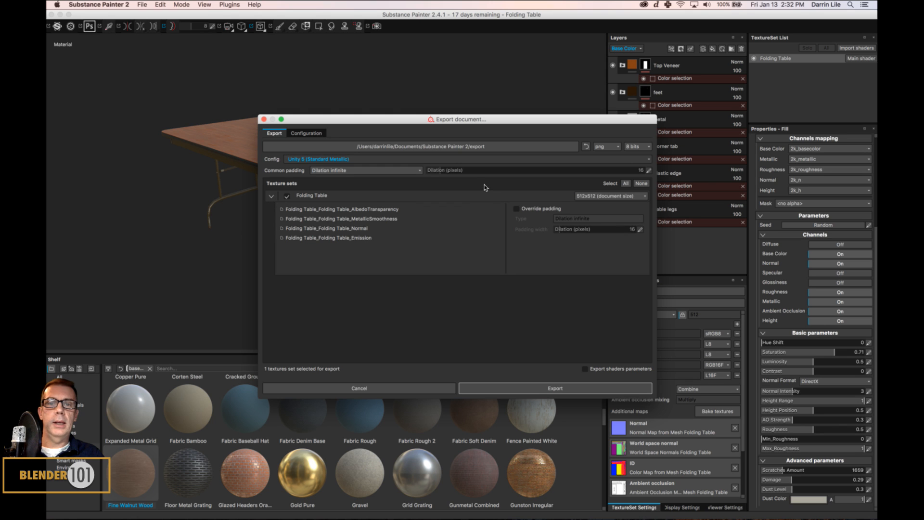
Create a Folding Table folder inside the export directory and export the texture set into it
click(460, 149)
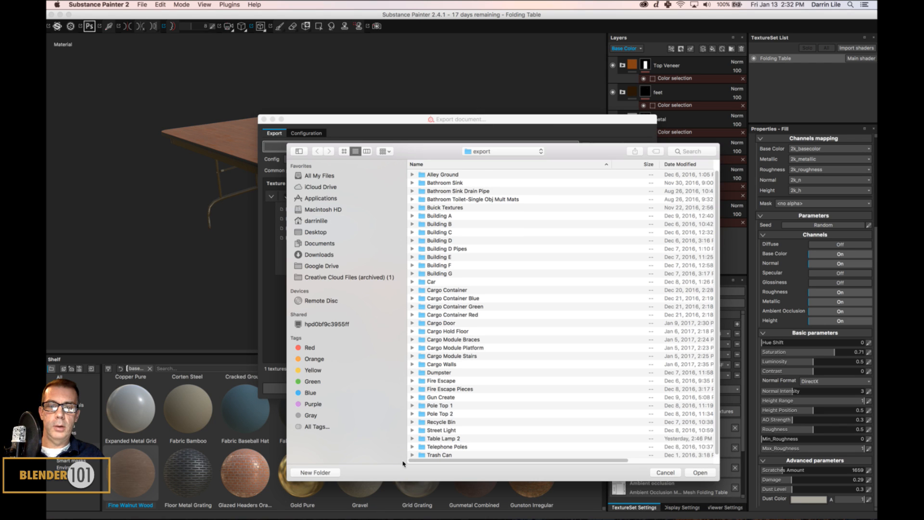
click(315, 472)
text(Folding Table)
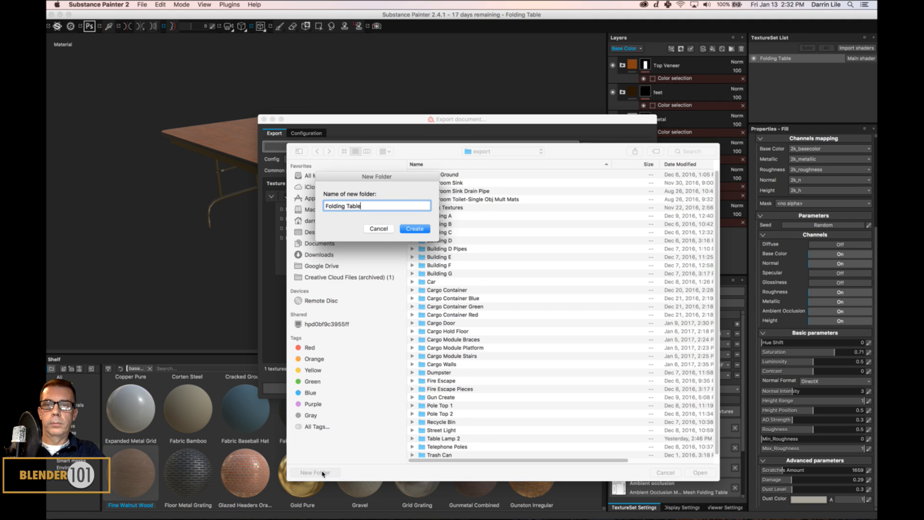
key(Return)
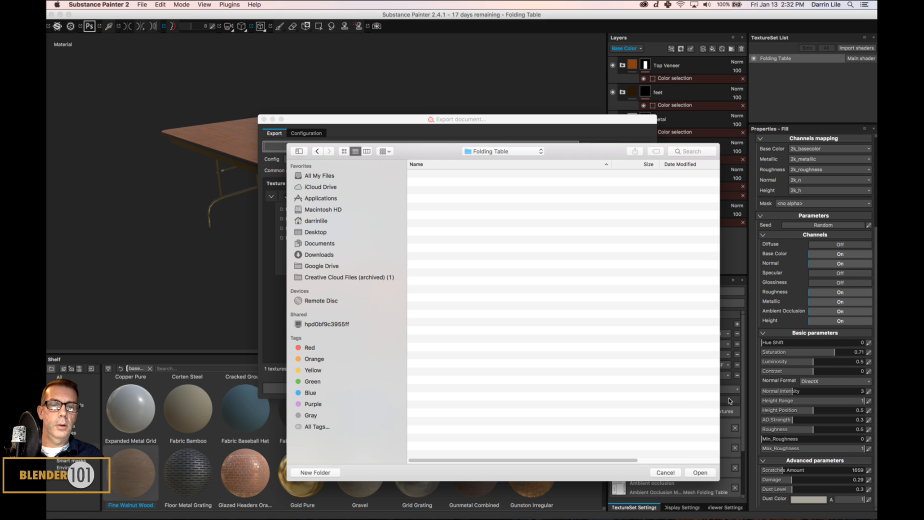
click(697, 472)
click(598, 389)
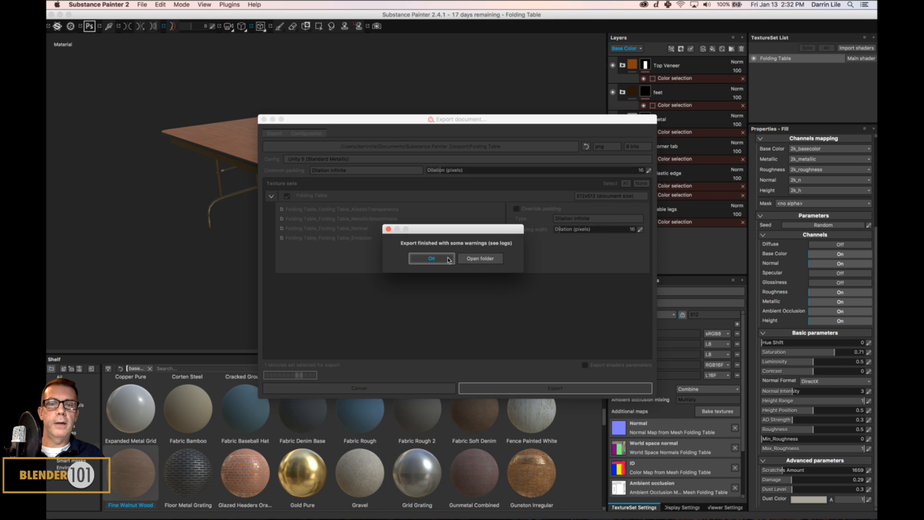
click(431, 258)
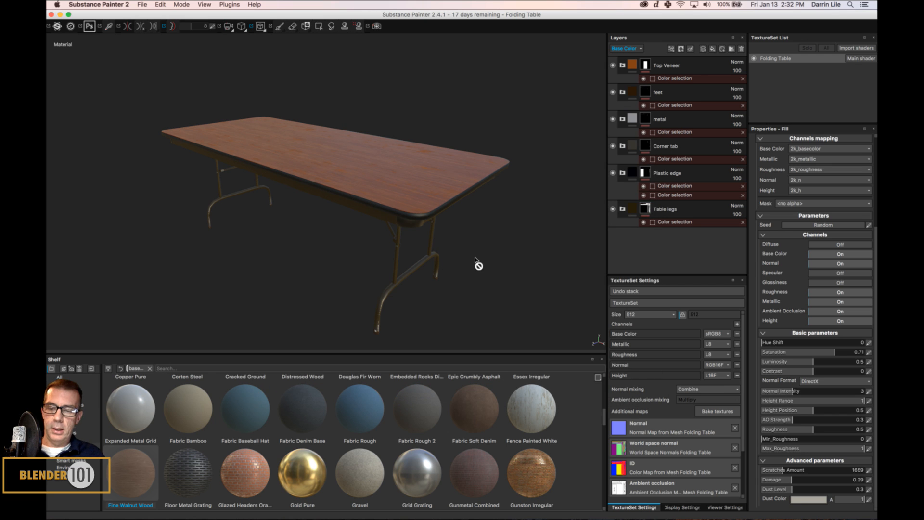
click(142, 5)
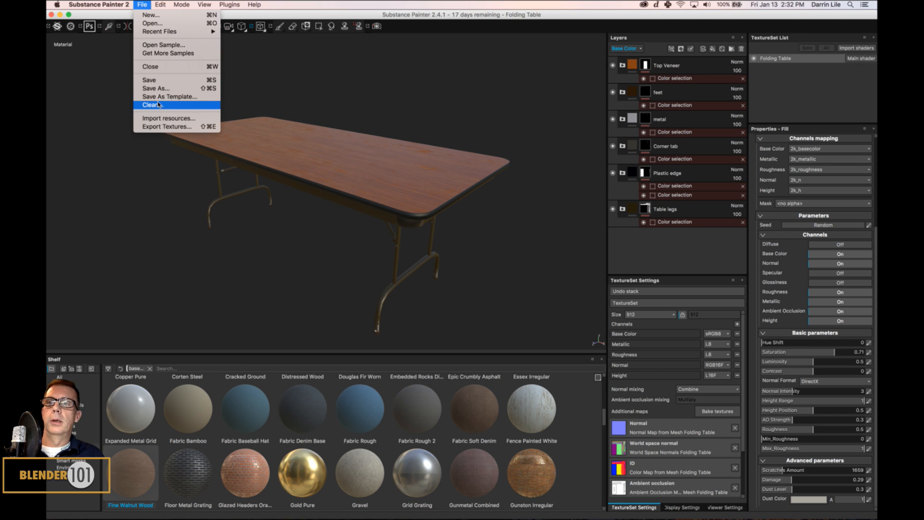
click(166, 127)
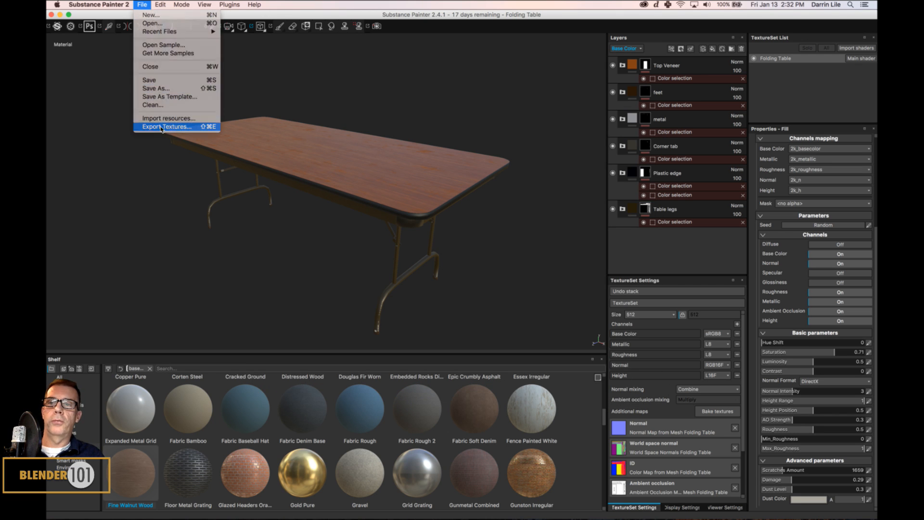
click(609, 196)
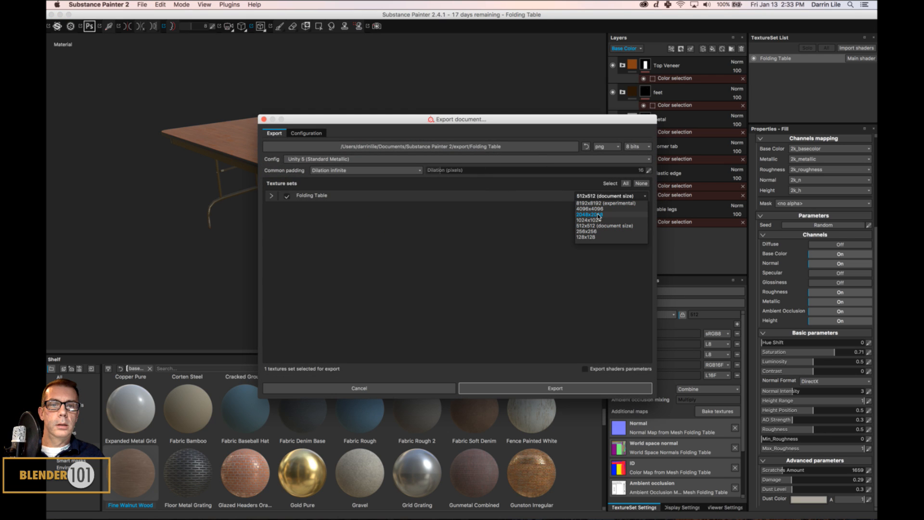
click(326, 391)
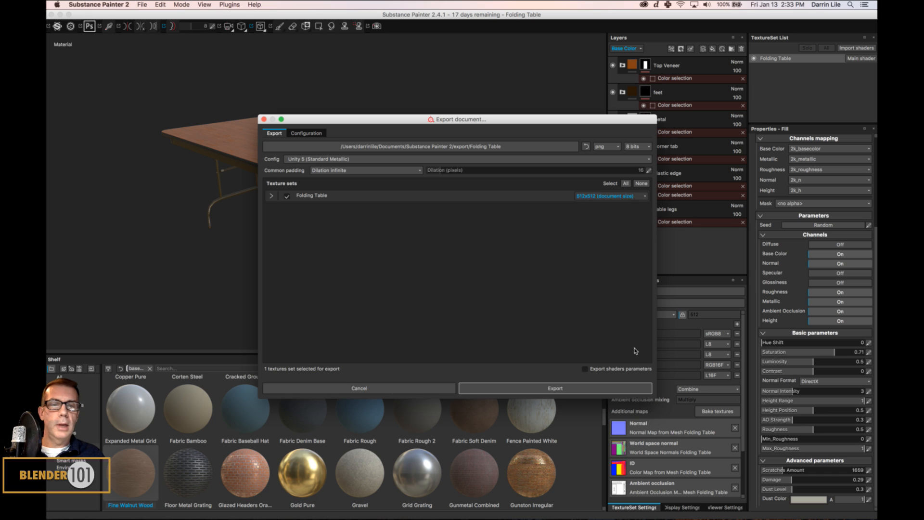
click(365, 392)
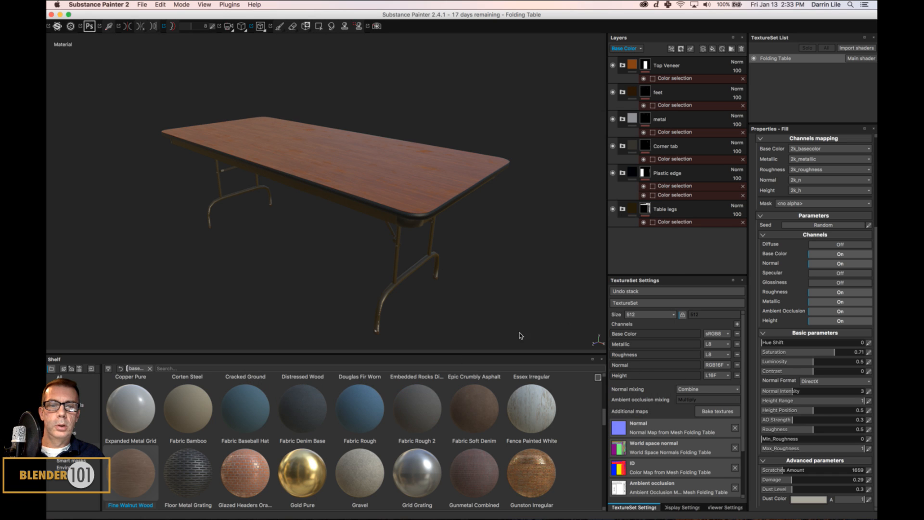
Set the Folding Table texture set's size to 2048 and look at the tabletop from higher up
click(647, 316)
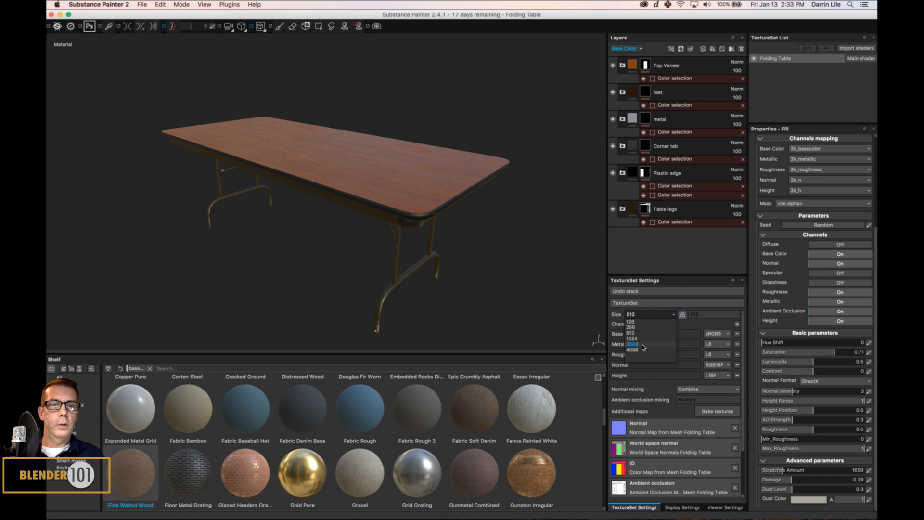
click(645, 344)
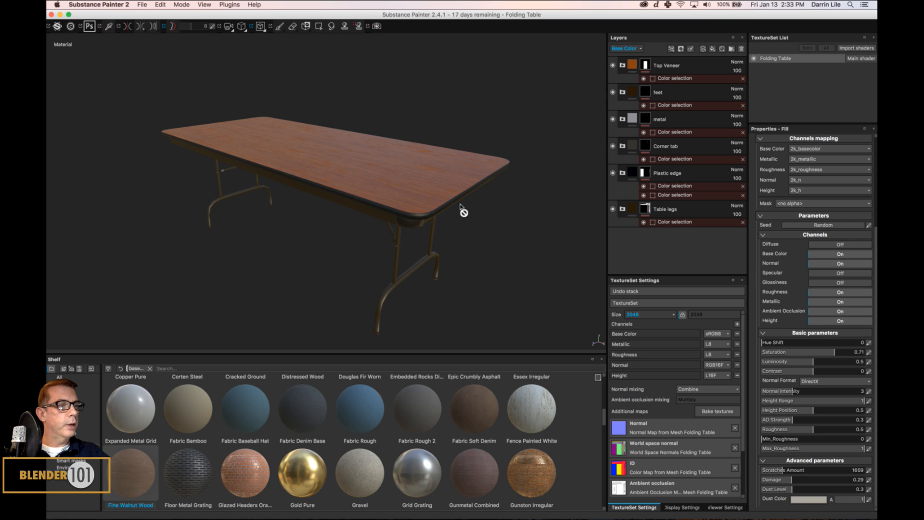
alt+drag(444, 212, 478, 243)
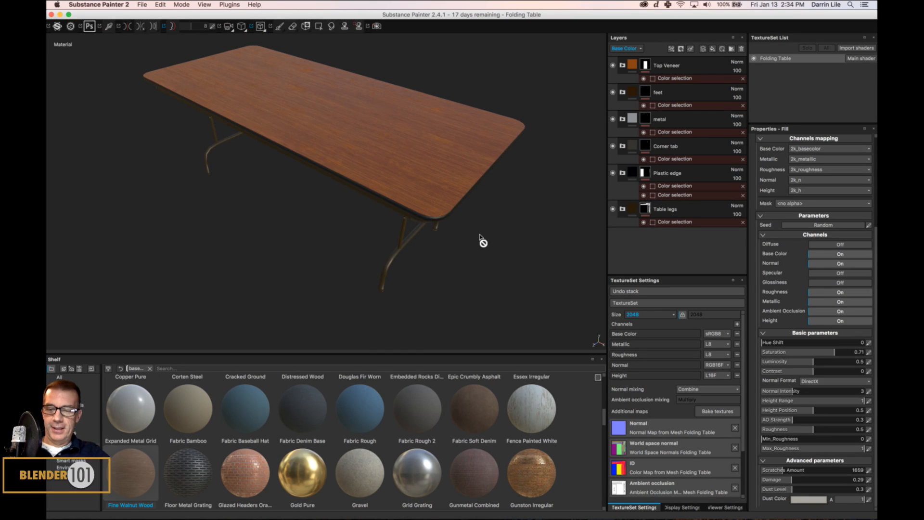
Export the Folding Table texture set again at 2048x2048 (document size) with the Unity 5 (Standard Metallic) configuration
click(145, 5)
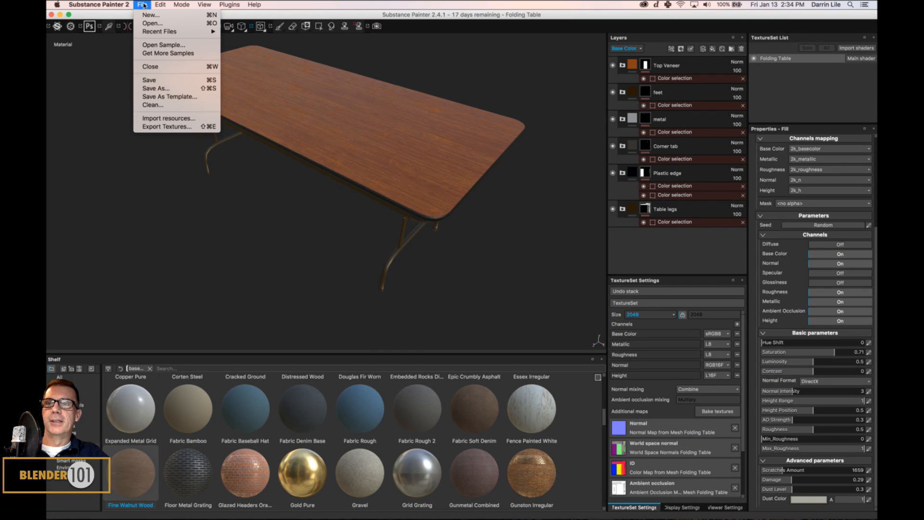
click(167, 126)
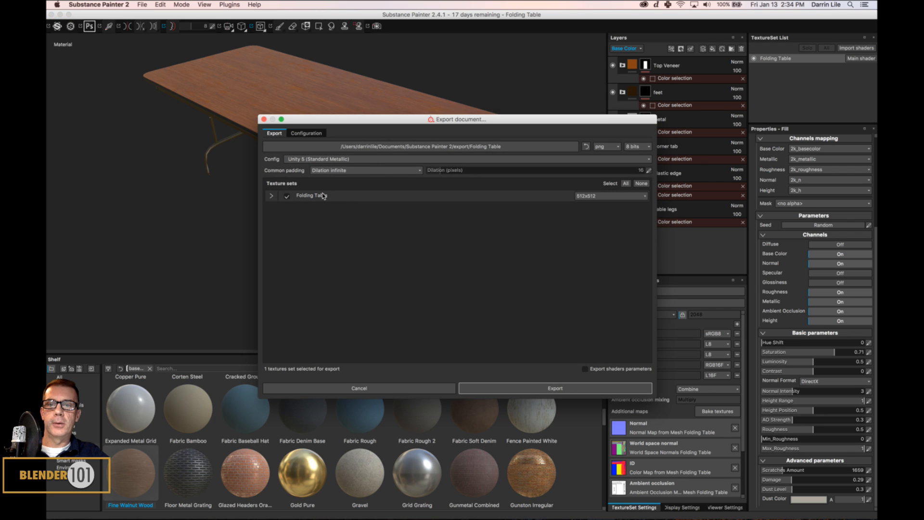
click(272, 195)
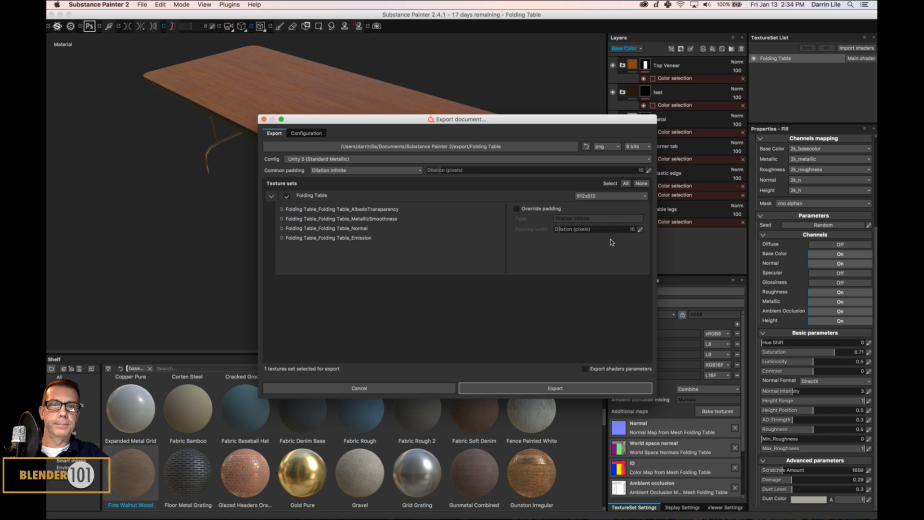
click(599, 197)
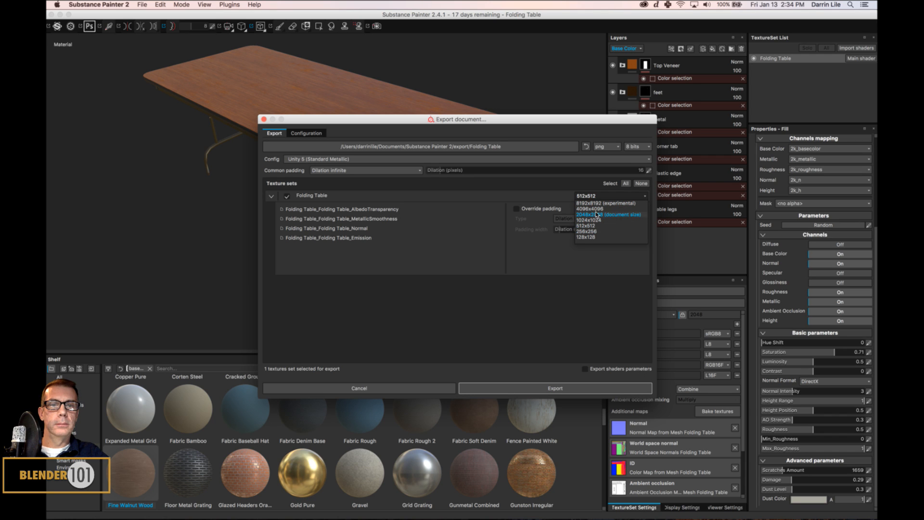
click(597, 214)
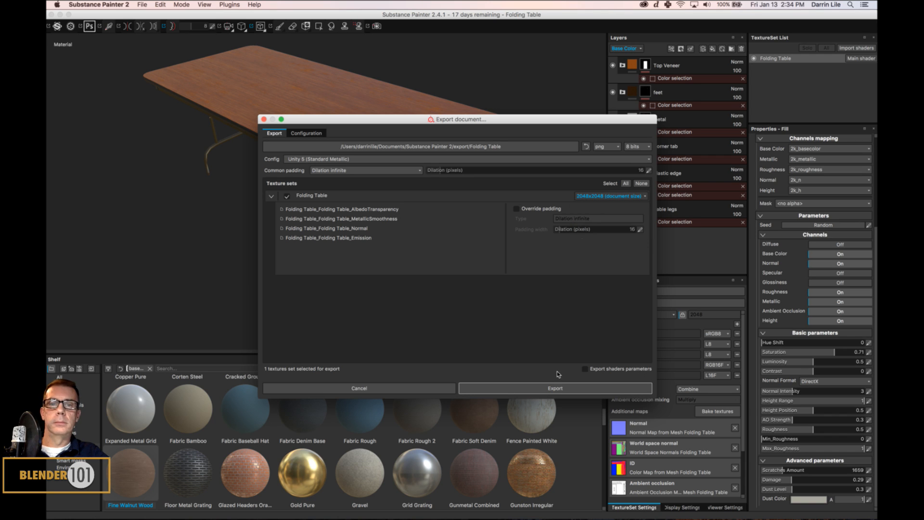
click(546, 387)
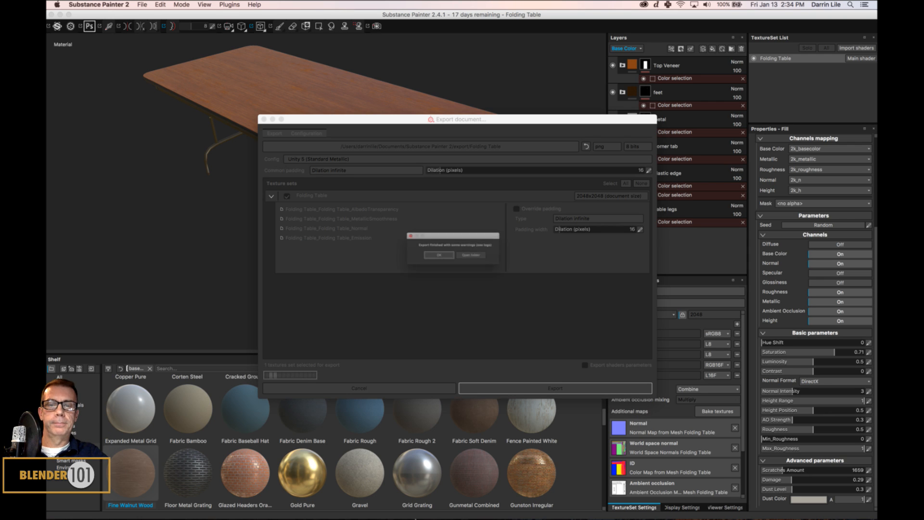
click(436, 255)
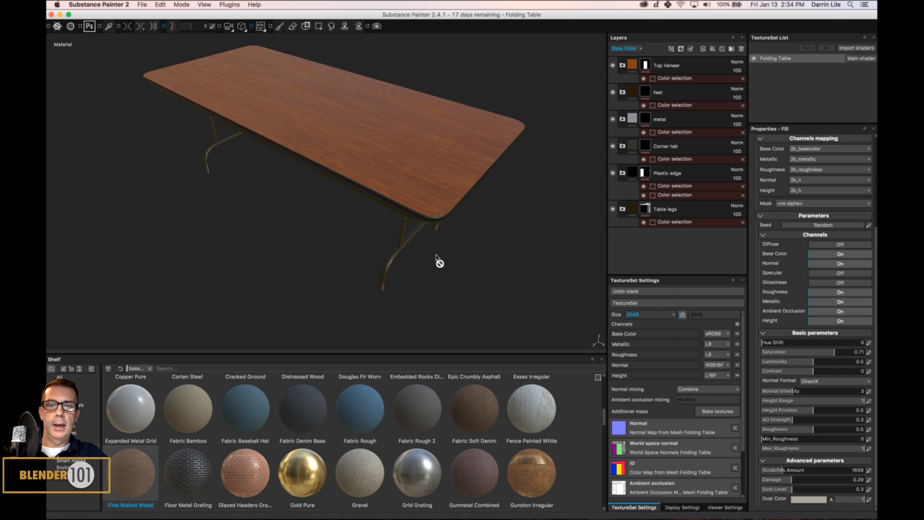
Switch to Unity, select the Table Lamp in the scene and show its properties in the Inspector
mouse_move(402, 512)
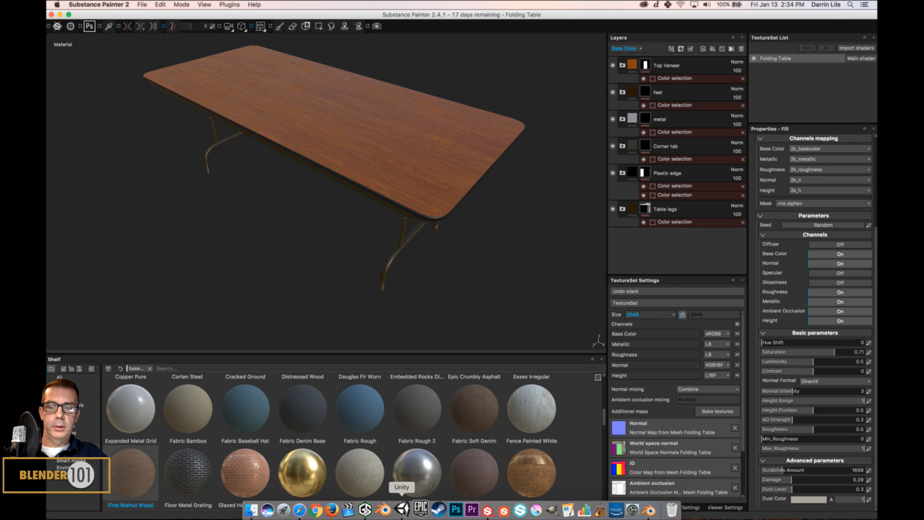
click(403, 509)
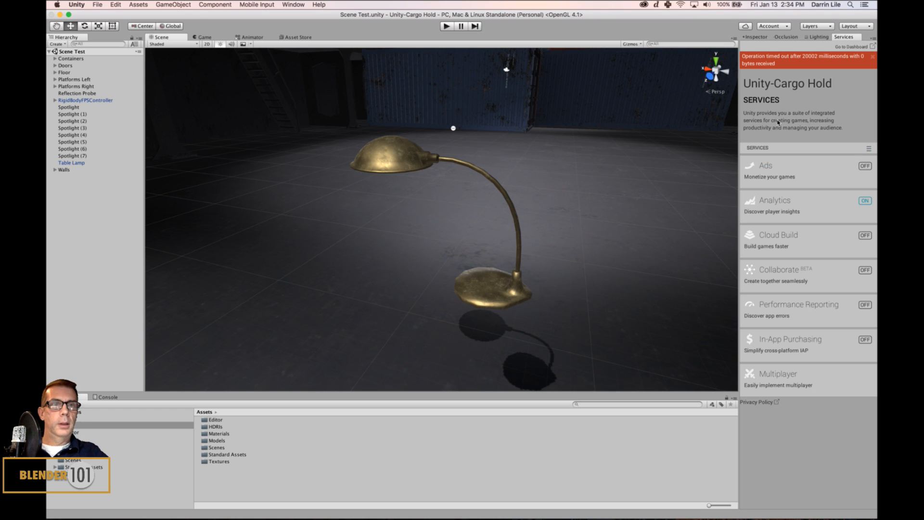
click(494, 286)
alt+drag(591, 269, 577, 216)
click(755, 36)
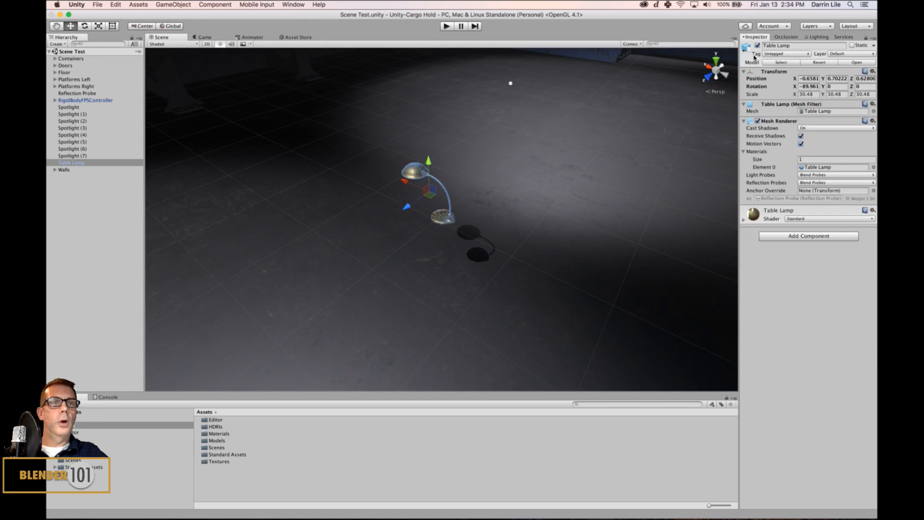
alt+drag(577, 262, 551, 293)
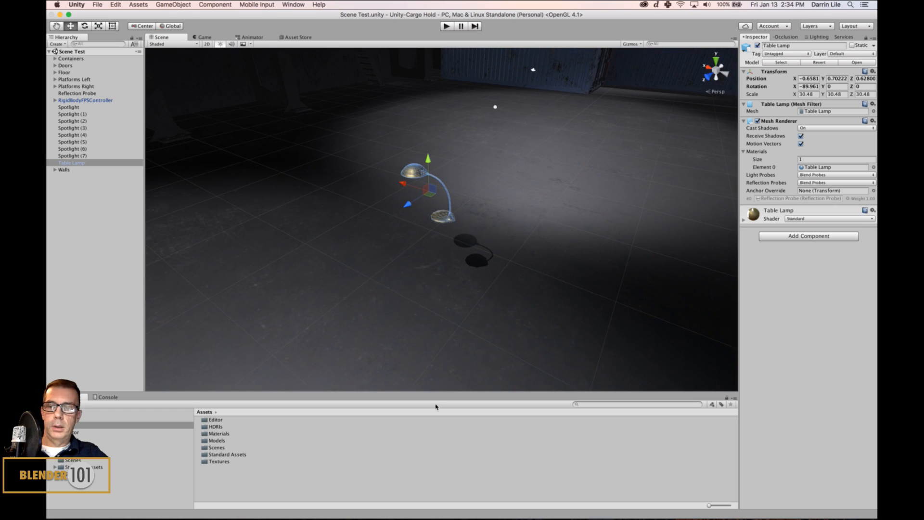
Switch to Finder and import Folding Table.fbx from the HM&SB Cargo Hold folder into the Unity project's Assets
key(super+Tab)
key(super+Tab)
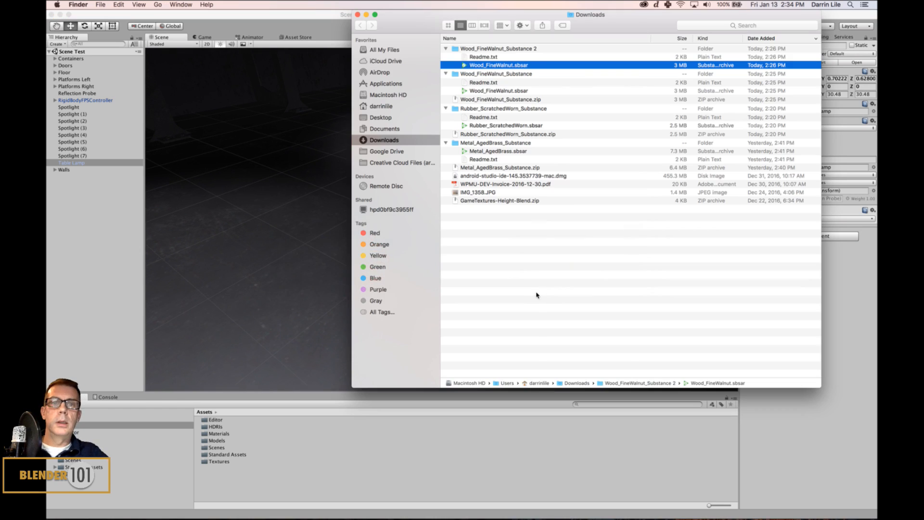
click(378, 129)
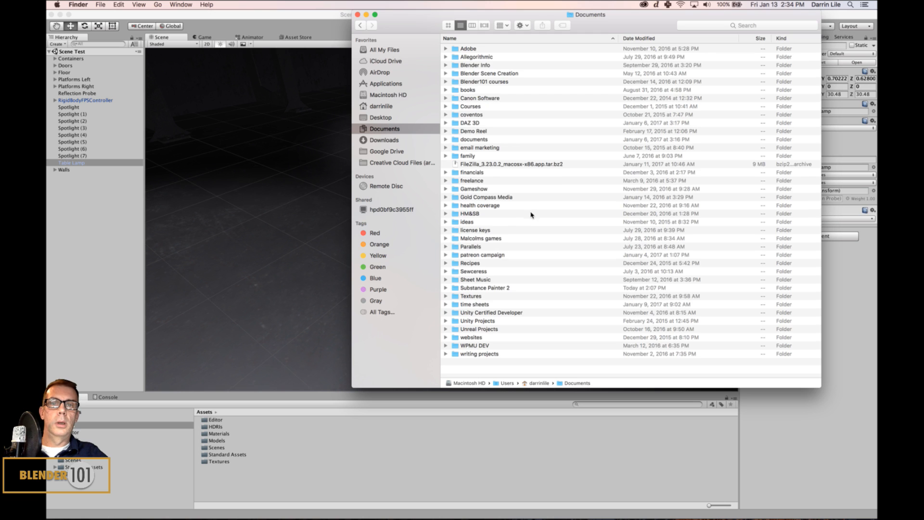
double_click(483, 215)
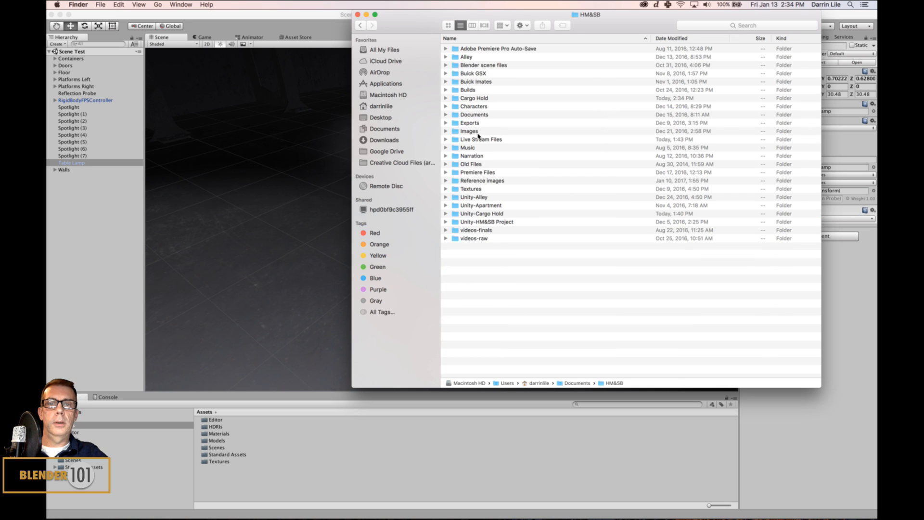
double_click(479, 139)
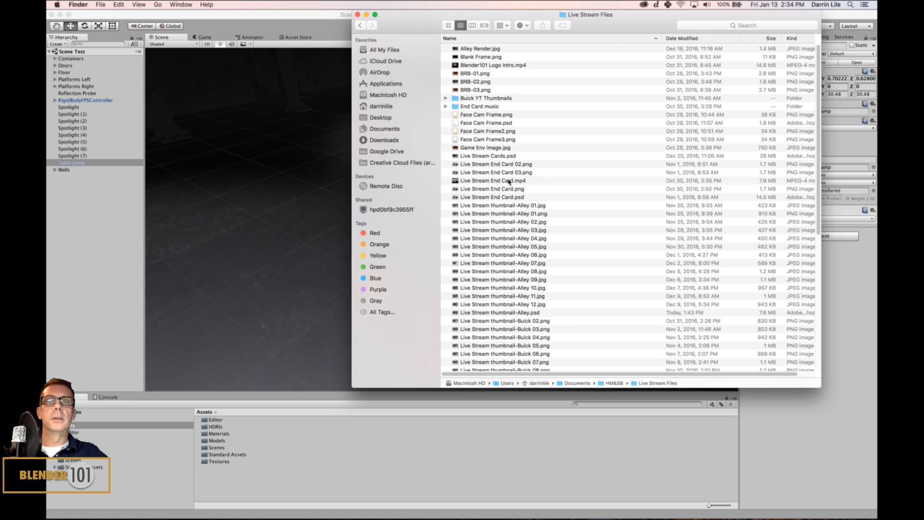
click(360, 25)
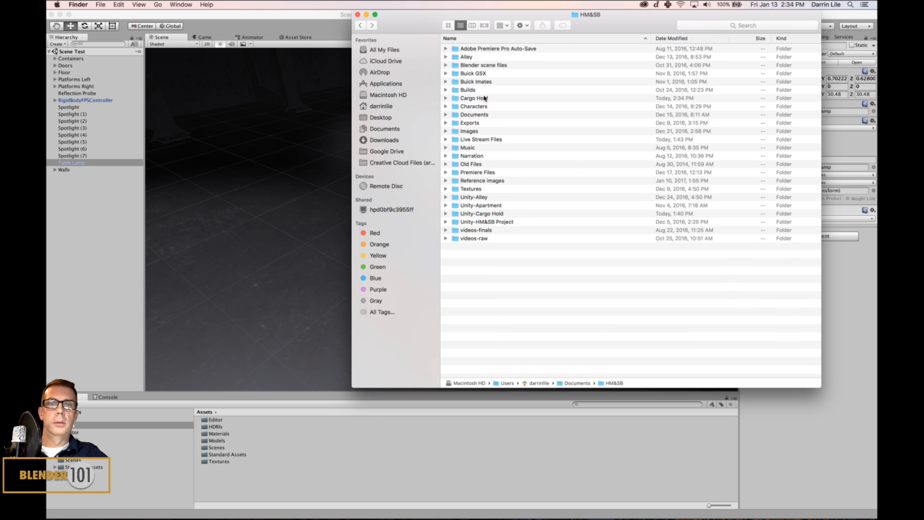
double_click(484, 98)
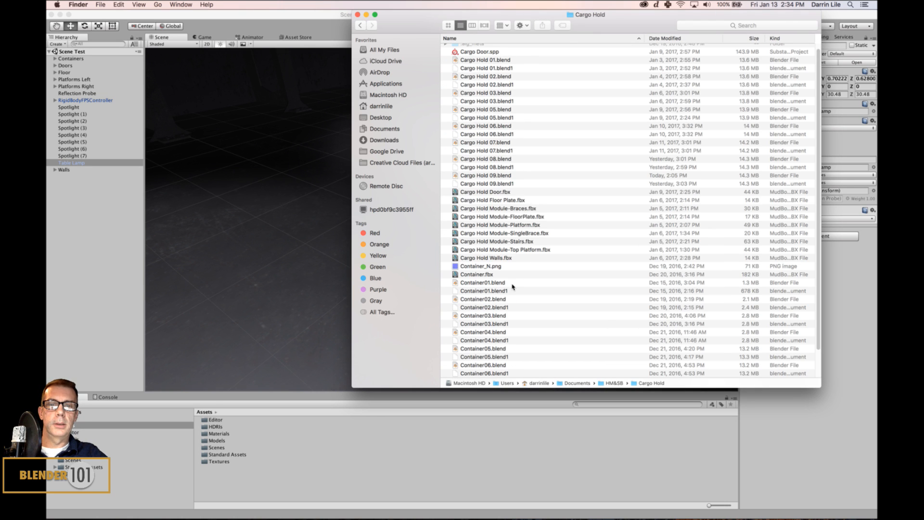
scroll(514, 285, down, 2)
drag(455, 348, 325, 450)
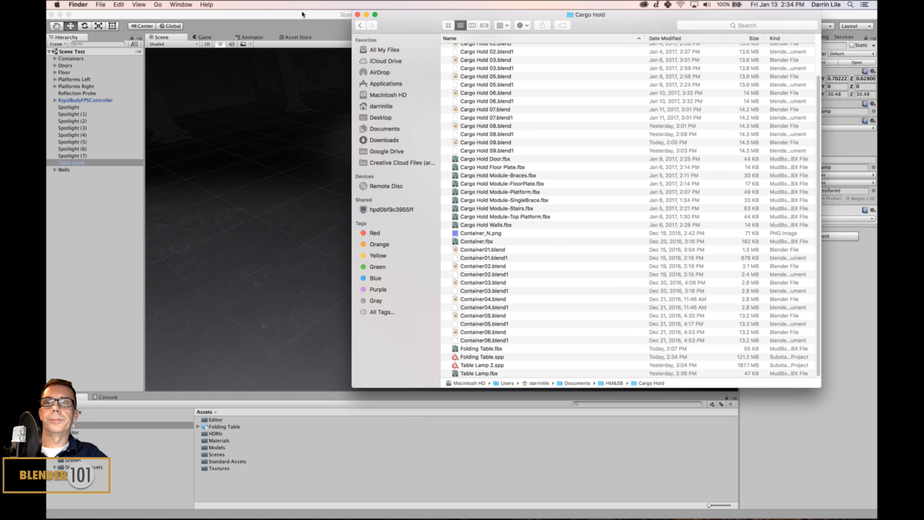
Add the Folding Table model to the Scene Test hierarchy and view it together with the table lamp
click(302, 15)
drag(208, 427, 67, 283)
alt+drag(520, 273, 572, 235)
scroll(573, 236, up, 5)
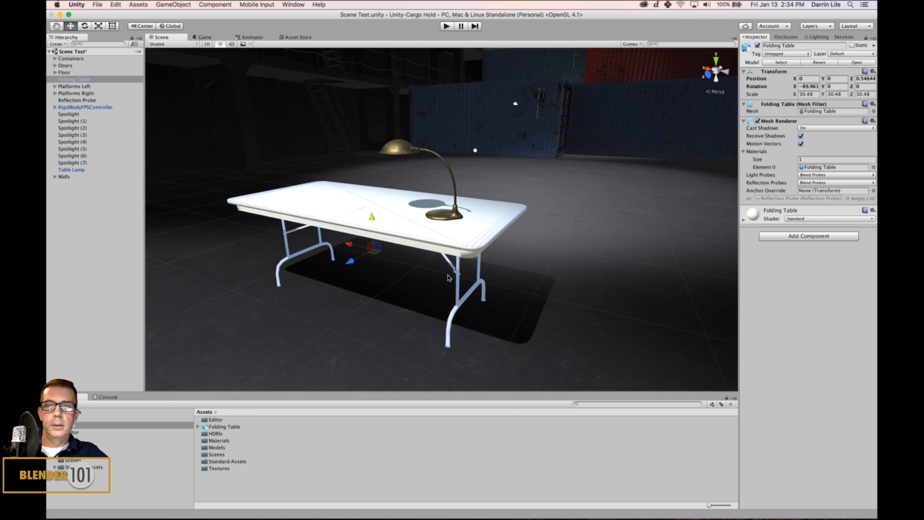
alt+middle_drag(453, 292, 500, 296)
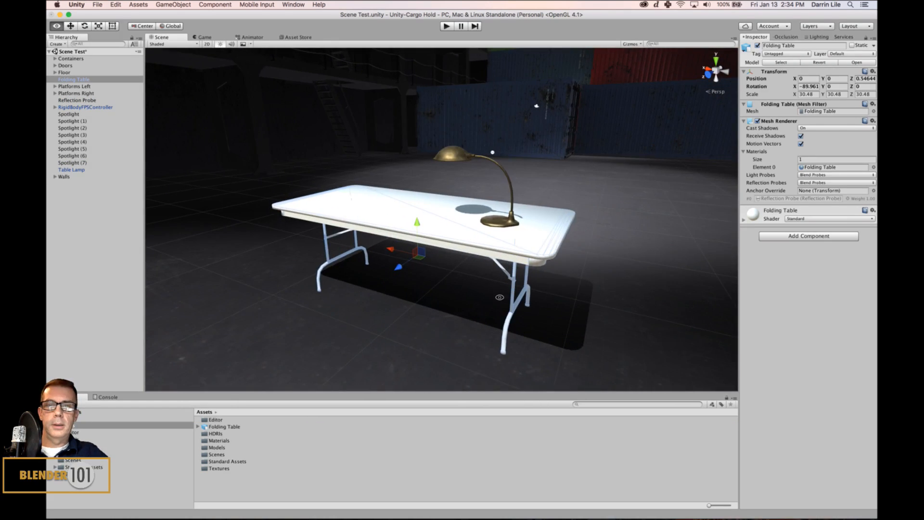
Expand the Folding Table material's settings and set its albedo color to pure white
click(744, 219)
click(803, 250)
drag(678, 275, 601, 233)
click(646, 229)
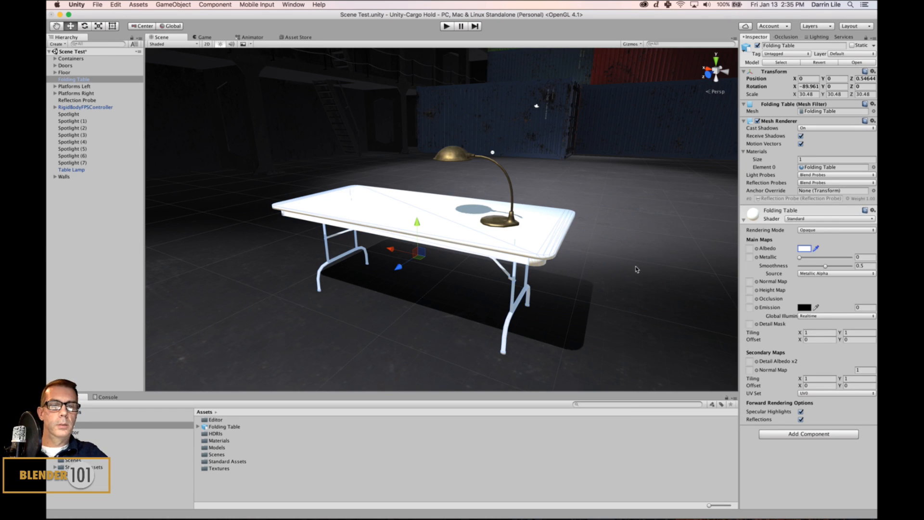
Switch to Finder and import the three Folding Table textures from Documents > Substance Painter 2 > export > Folding Table into the Unity project's Assets
key(super+Tab)
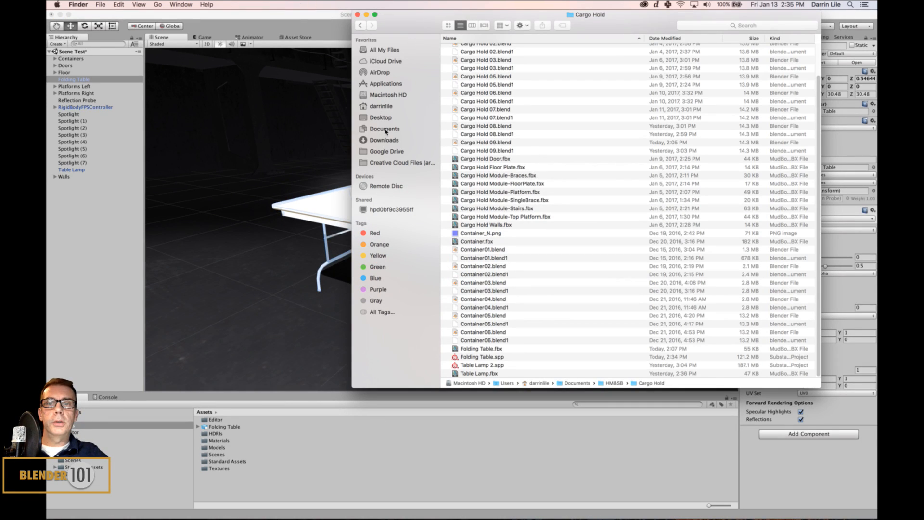
click(385, 129)
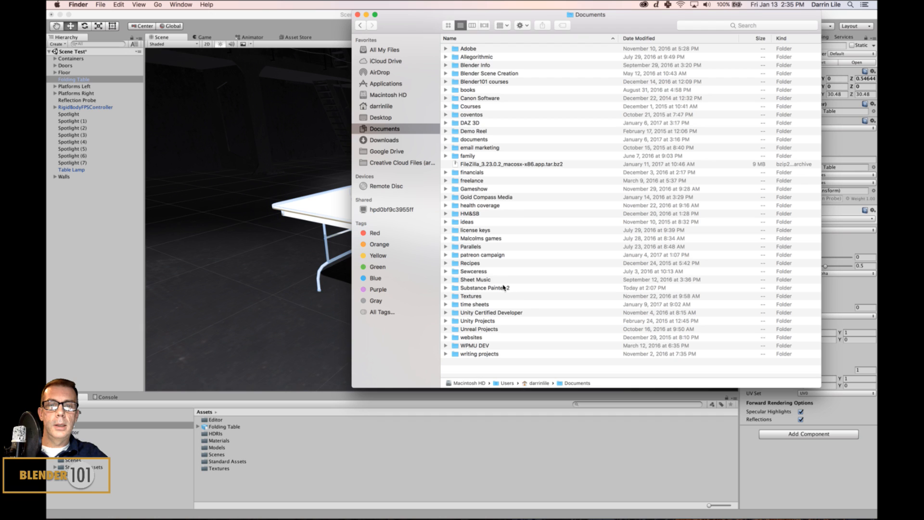
double_click(504, 287)
double_click(467, 49)
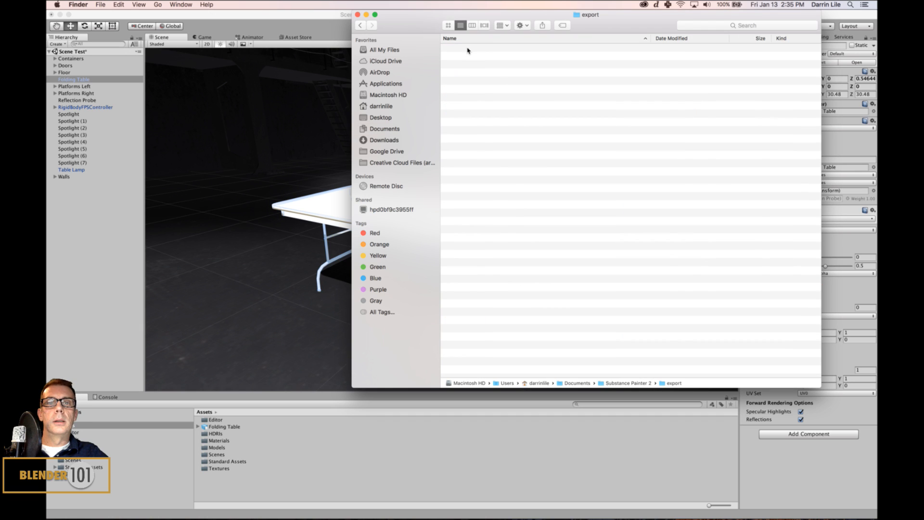
double_click(484, 271)
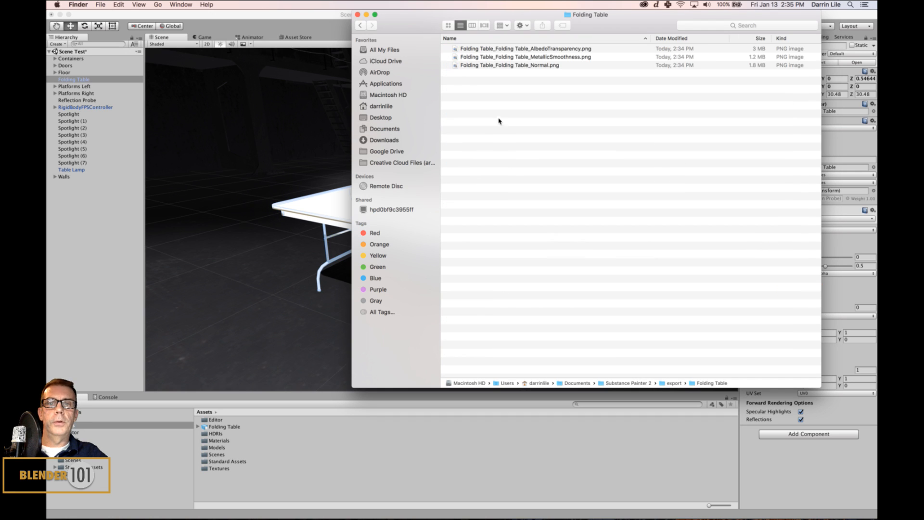
click(492, 49)
key(super+a)
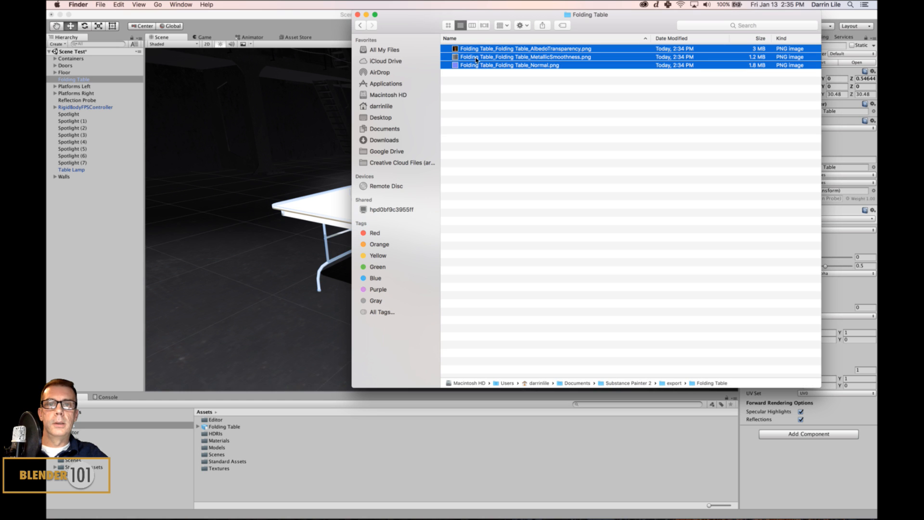
drag(455, 48, 308, 14)
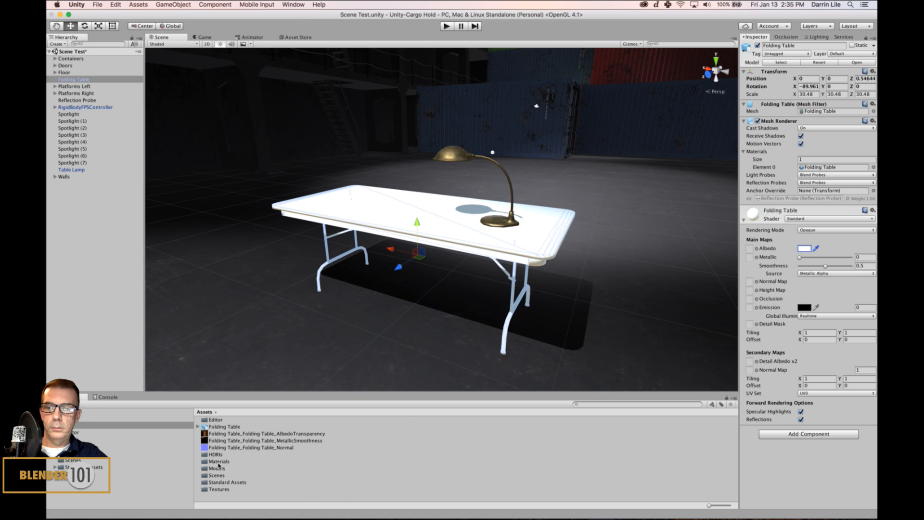
Assign the AlbedoTransparency, MetallicSmoothness and Normal textures to the Folding Table material's matching map slots and mark the normal texture as a normal map
drag(207, 432, 745, 250)
drag(314, 441, 749, 257)
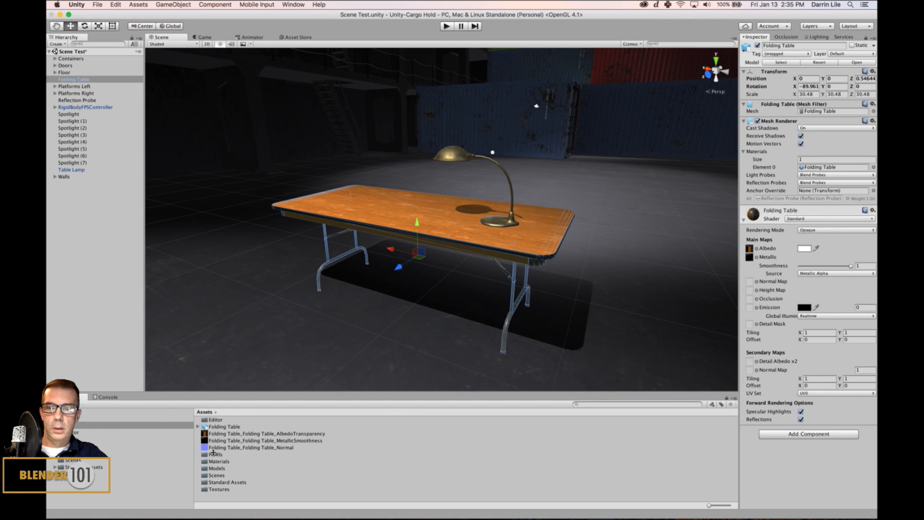
drag(212, 447, 753, 281)
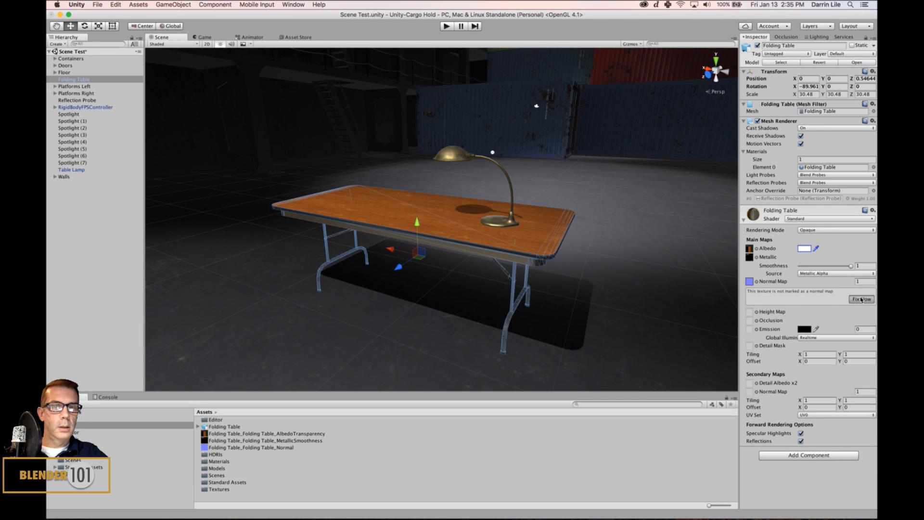
click(650, 283)
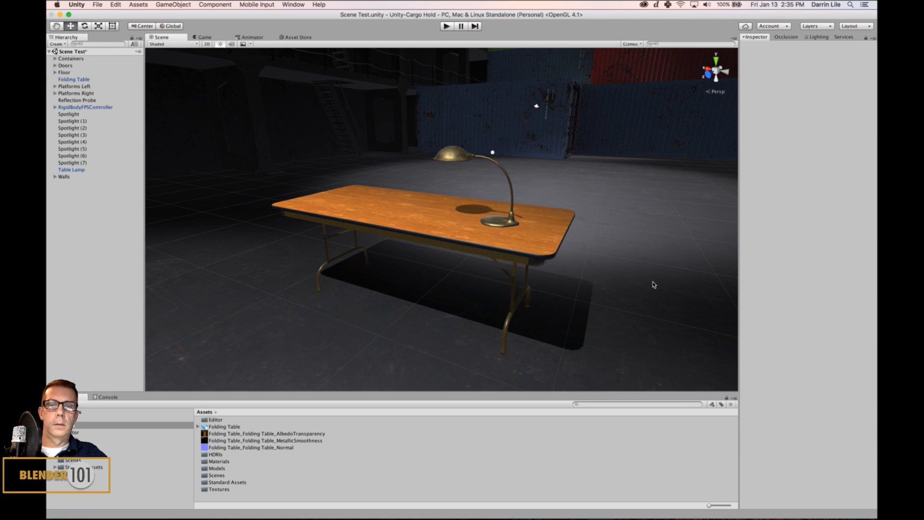
Examine the textured folding table and the lamp from all sides, including the legs, the underside and the shadows on the floor
scroll(647, 280, up, 5)
alt+drag(699, 259, 394, 279)
scroll(553, 284, down, 6)
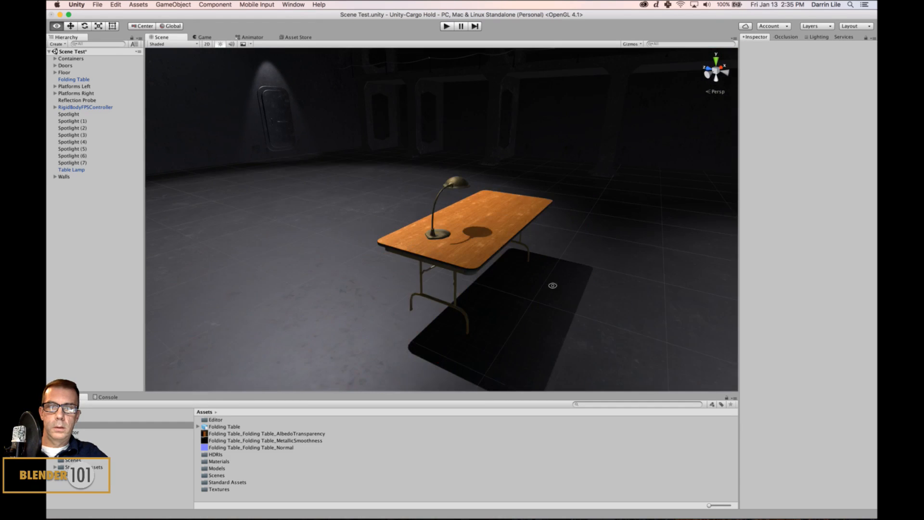
alt+drag(553, 284, 611, 210)
scroll(525, 331, up, 4)
scroll(559, 266, down, 6)
alt+drag(559, 267, 624, 293)
scroll(505, 293, up, 5)
alt+drag(469, 294, 339, 295)
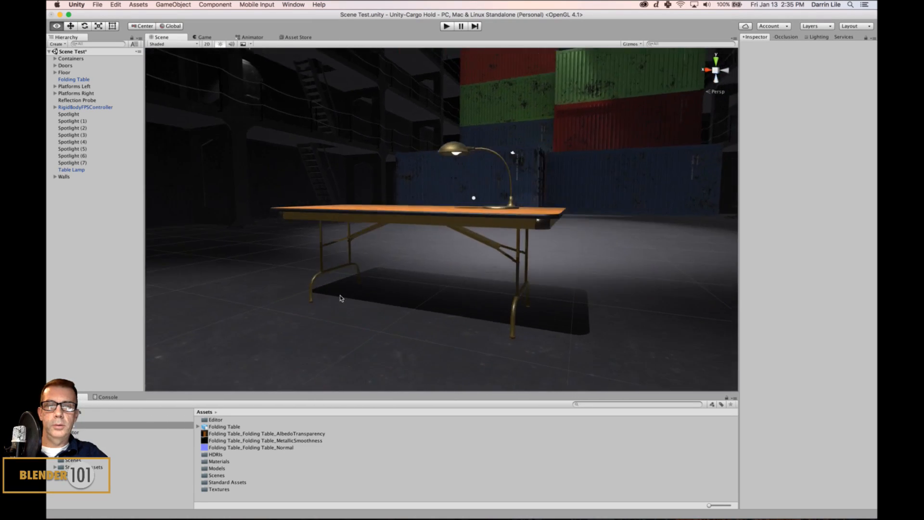
scroll(643, 316, up, 4)
scroll(644, 319, up, 3)
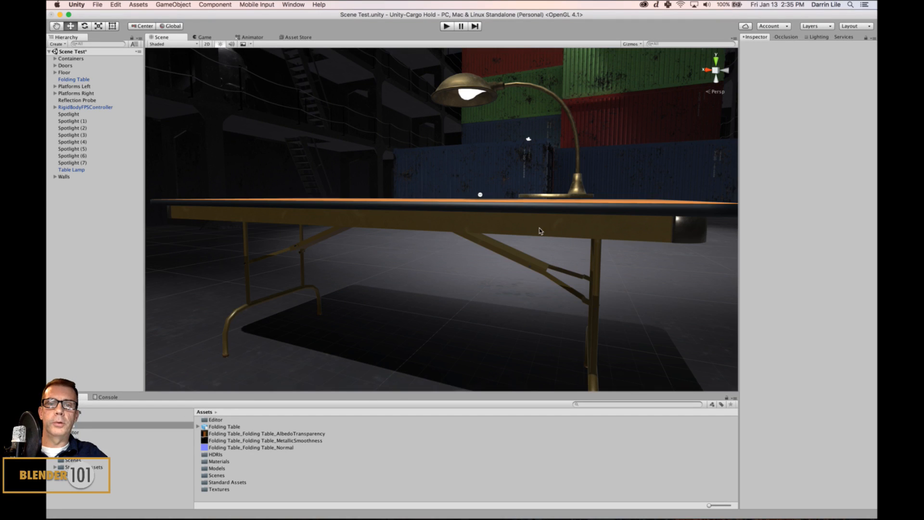
alt+drag(540, 231, 607, 265)
alt+drag(607, 260, 552, 329)
Select the spotlight above the folding table and set its shadow Bias to 0, Normal Bias to 0.4 and Shadow Near Plane to 0.1
alt+drag(497, 288, 508, 139)
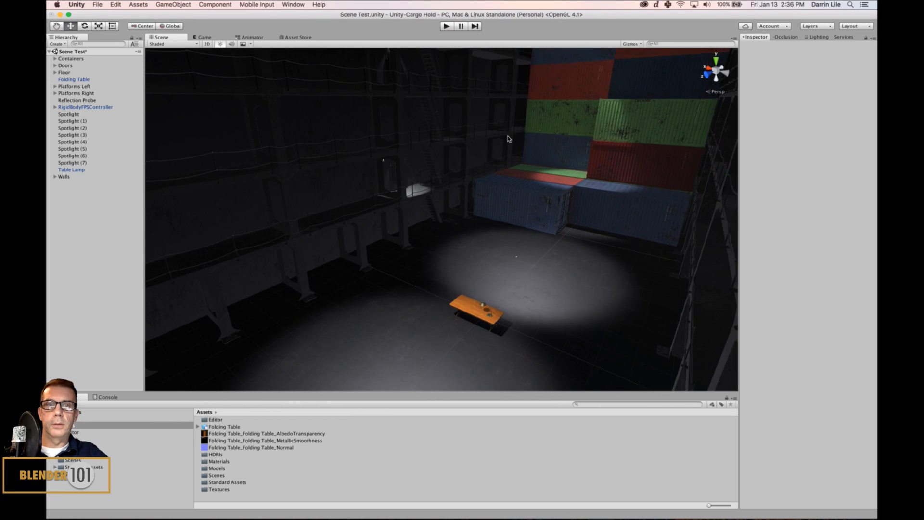
click(384, 164)
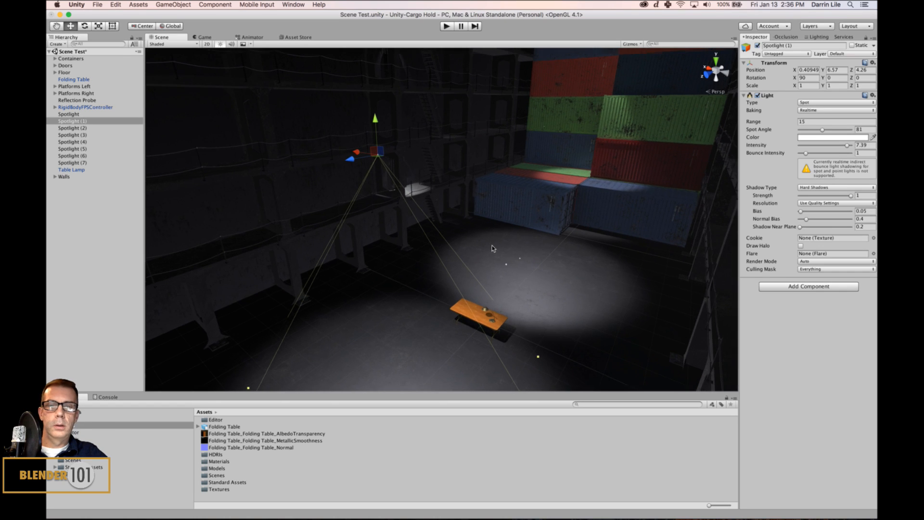
alt+drag(511, 278, 599, 194)
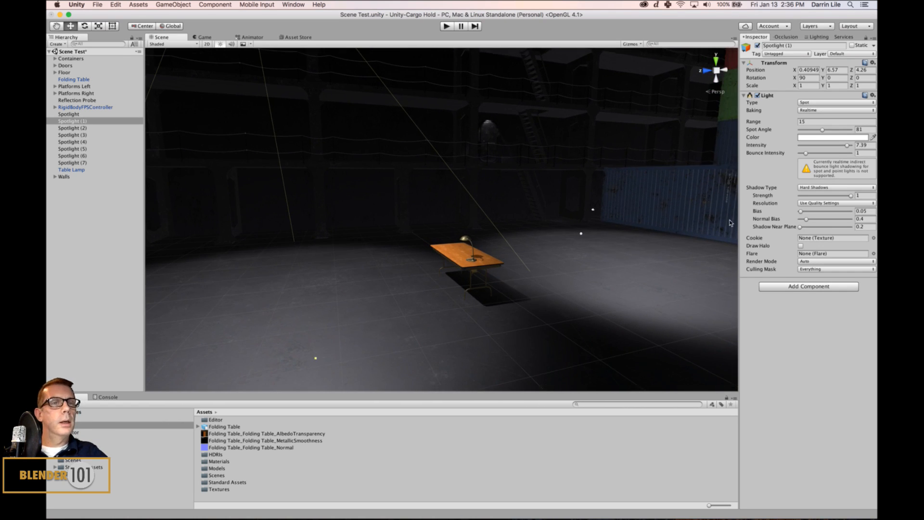
scroll(552, 249, up, 5)
alt+drag(511, 313, 452, 336)
scroll(501, 259, up, 3)
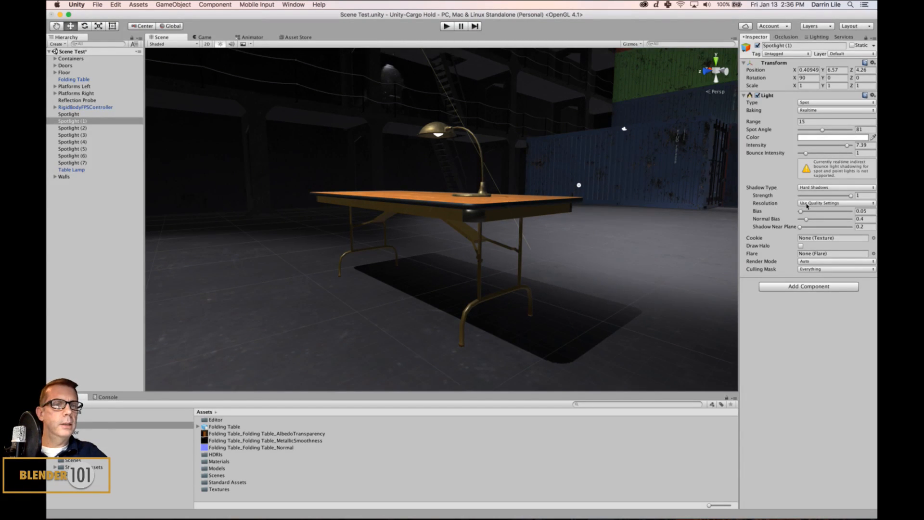
mouse_move(801, 213)
mouse_down()
mouse_move(809, 213)
mouse_move(761, 215)
mouse_up()
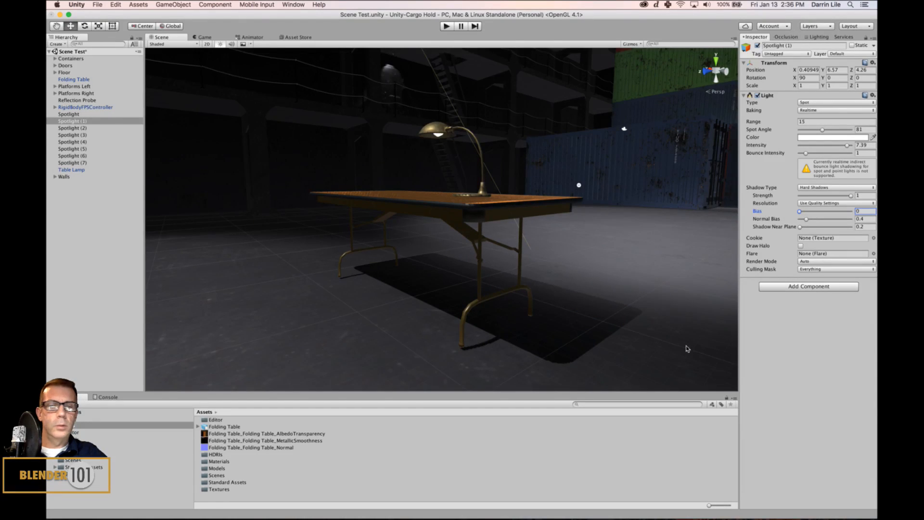
drag(807, 219, 812, 219)
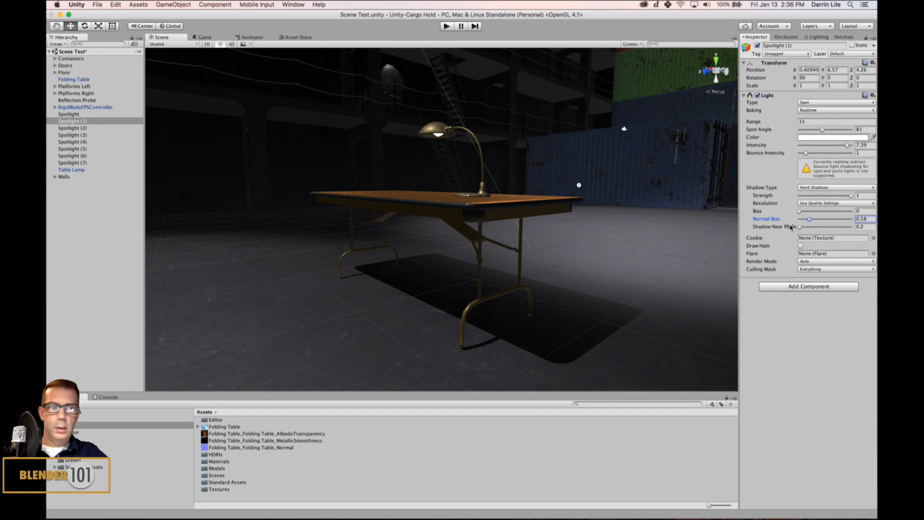
drag(799, 226, 765, 226)
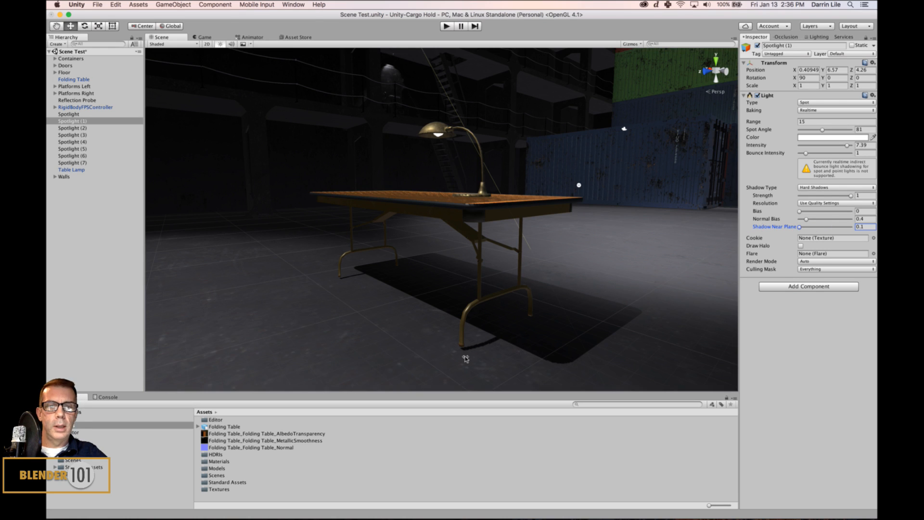
Select the folding table and examine the shadows on its top and on the surrounding floor, near and from afar
click(512, 227)
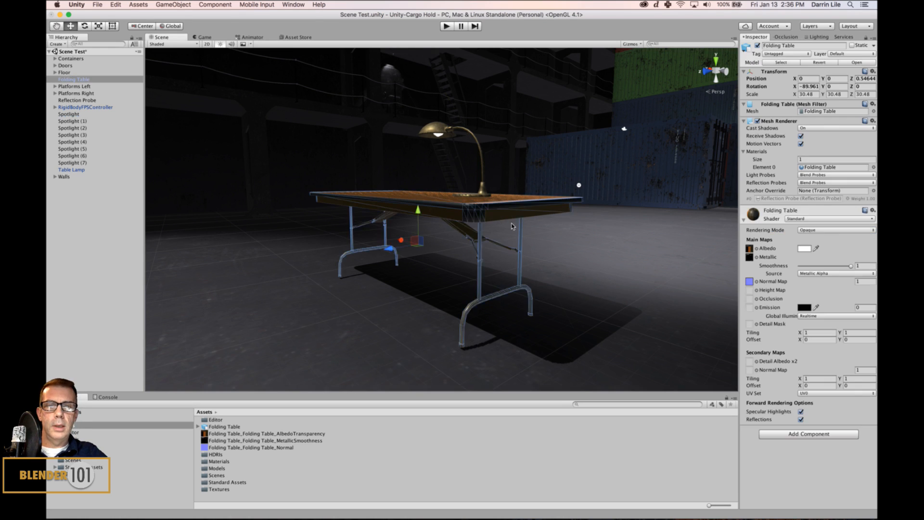
alt+drag(515, 226, 634, 243)
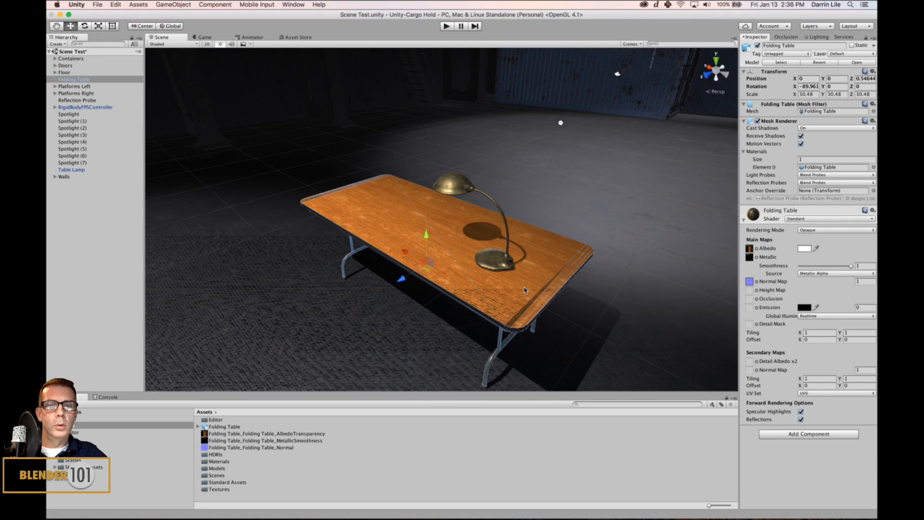
scroll(443, 222, down, 8)
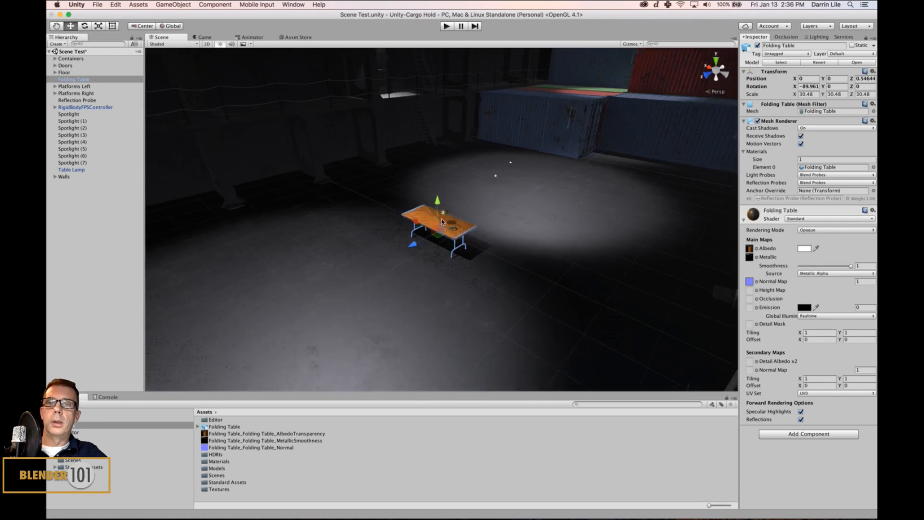
scroll(462, 197, up, 2)
alt+drag(463, 196, 472, 219)
alt+middle_drag(473, 218, 556, 272)
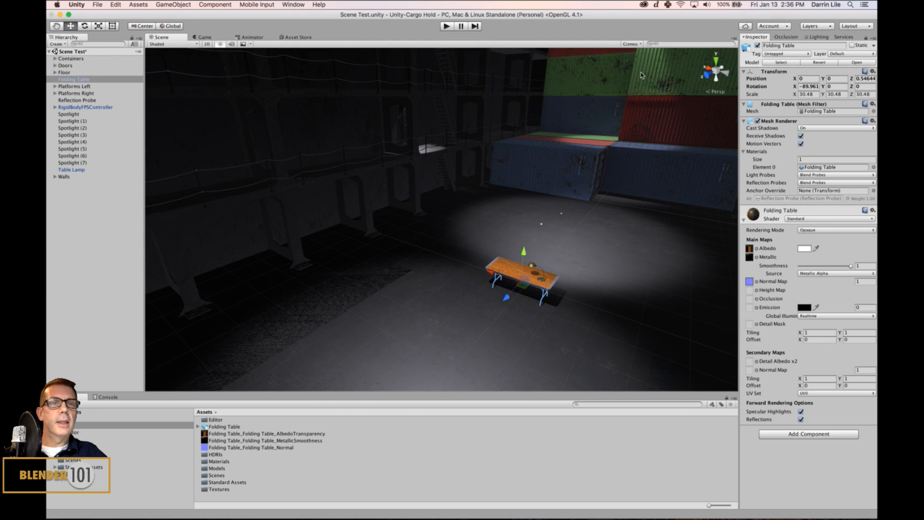
Enlarge the 3D gizmo icons in the Scene view so the lights are easy to pick
click(631, 44)
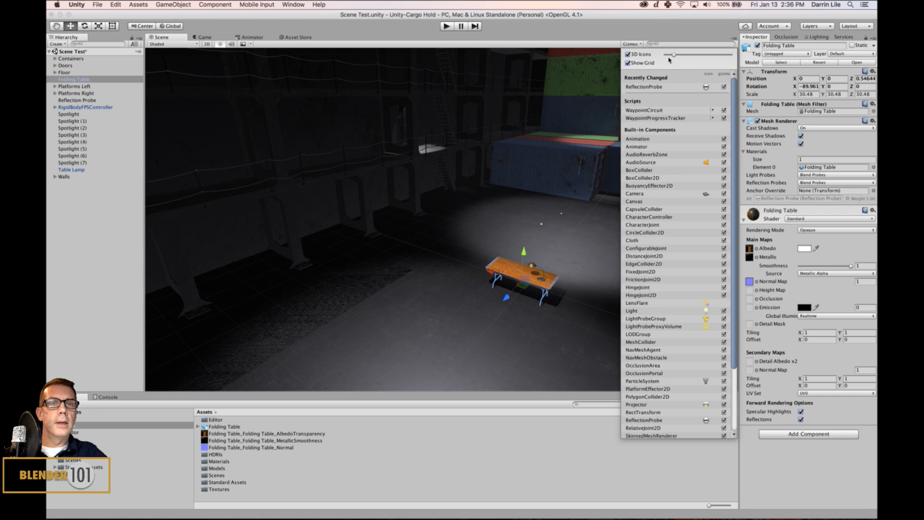
drag(679, 56, 694, 56)
scroll(476, 204, down, 3)
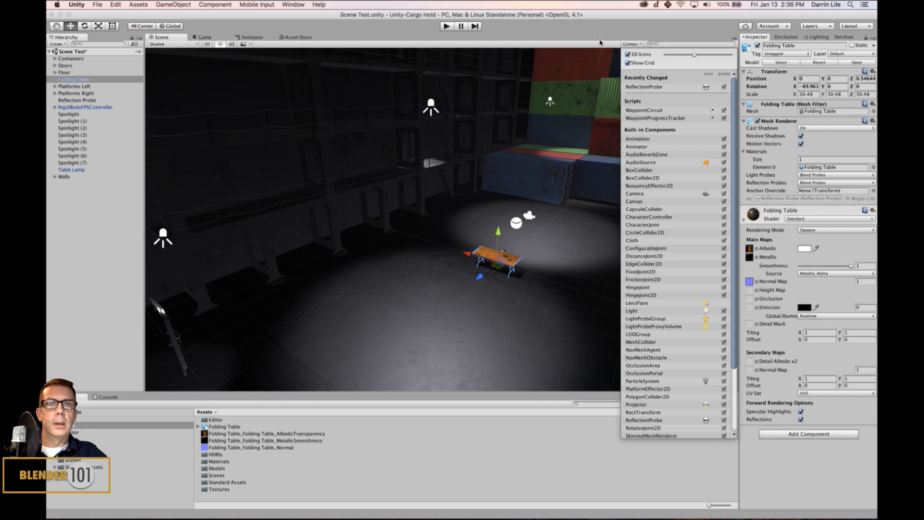
click(269, 214)
Select the spotlight above the folding table again and raise its Shadow Near Plane to 5.67
alt+drag(505, 175, 461, 151)
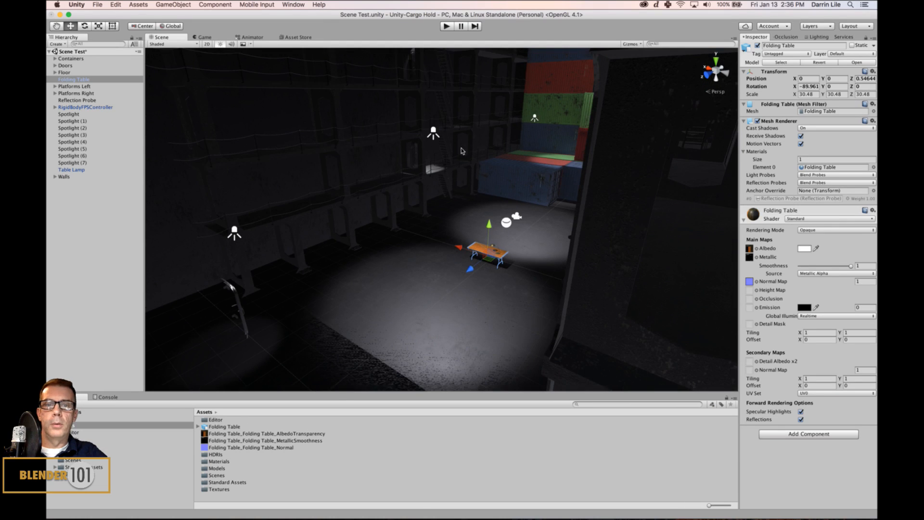
click(432, 136)
scroll(527, 264, up, 3)
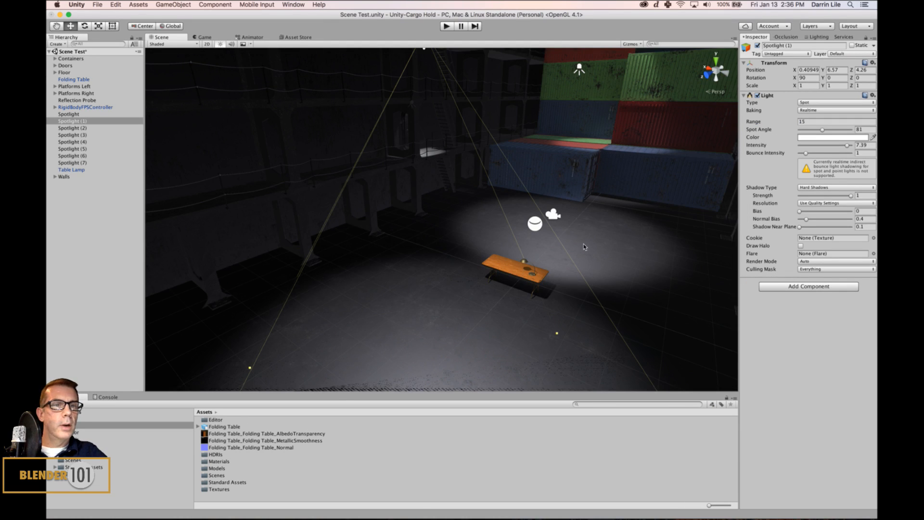
scroll(606, 287, up, 3)
alt+drag(605, 287, 570, 197)
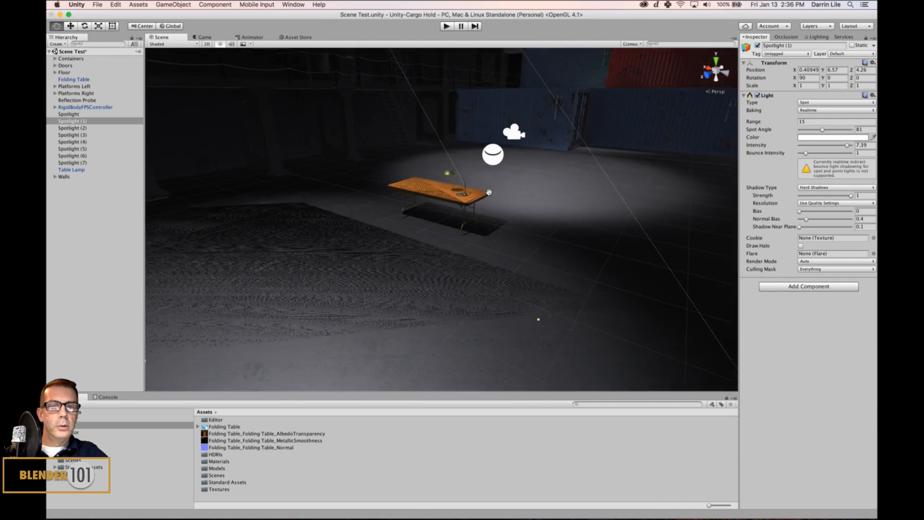
scroll(570, 198, up, 4)
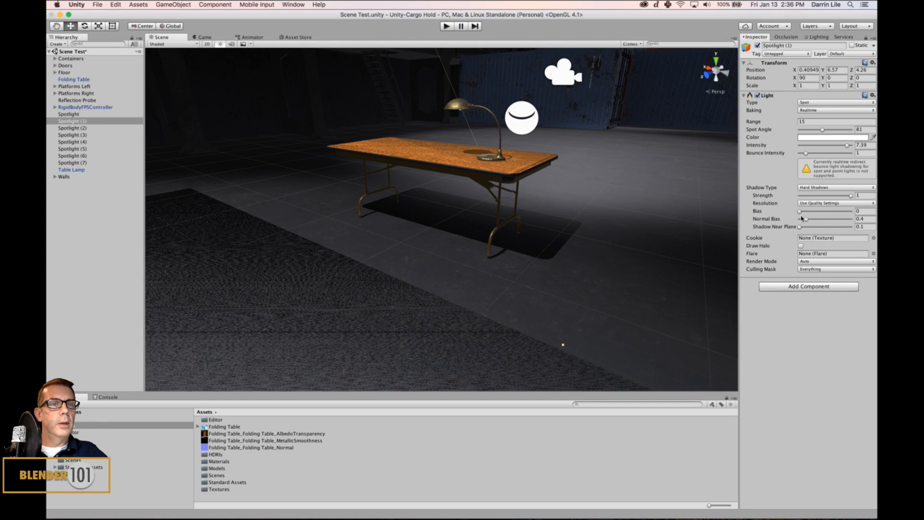
drag(799, 229, 828, 231)
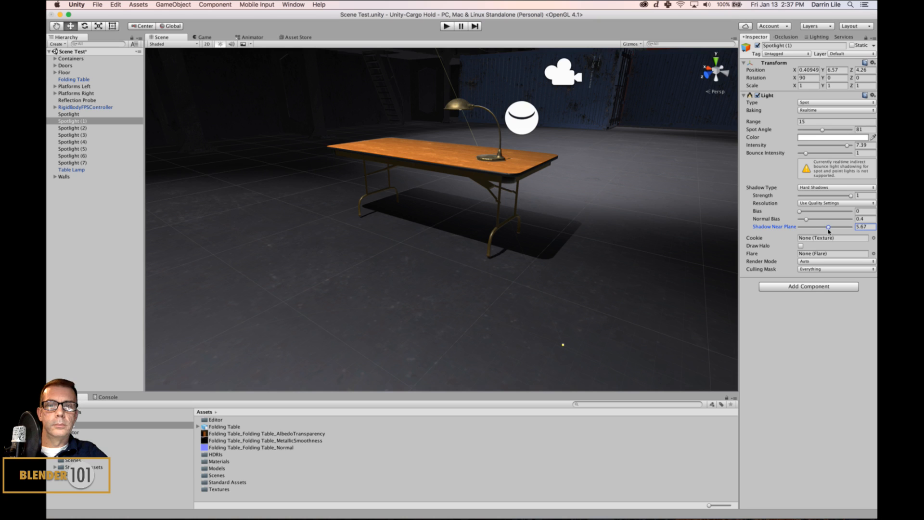
Select the table lamp and lower it onto the folding table's top, to a Y position of 0.672
alt+drag(536, 185, 509, 205)
click(489, 205)
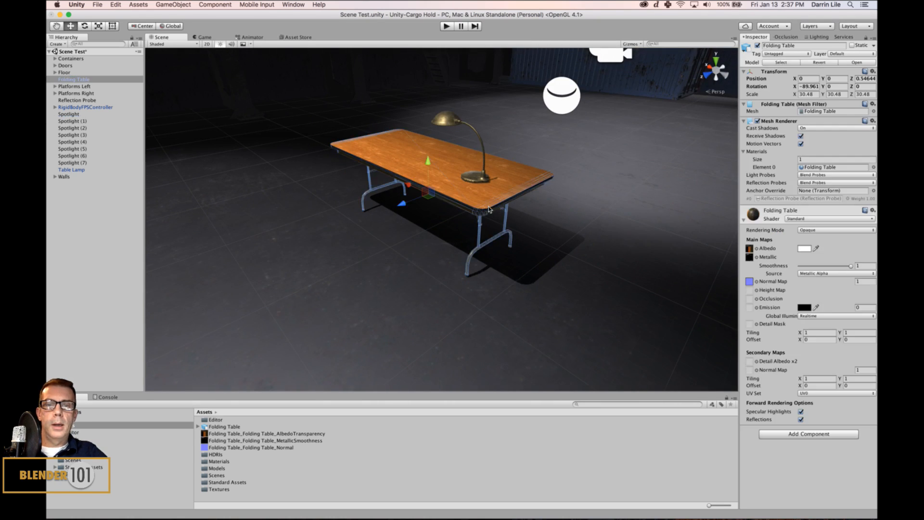
scroll(488, 206, up, 3)
alt+drag(492, 255, 416, 128)
alt+drag(501, 159, 511, 193)
click(484, 162)
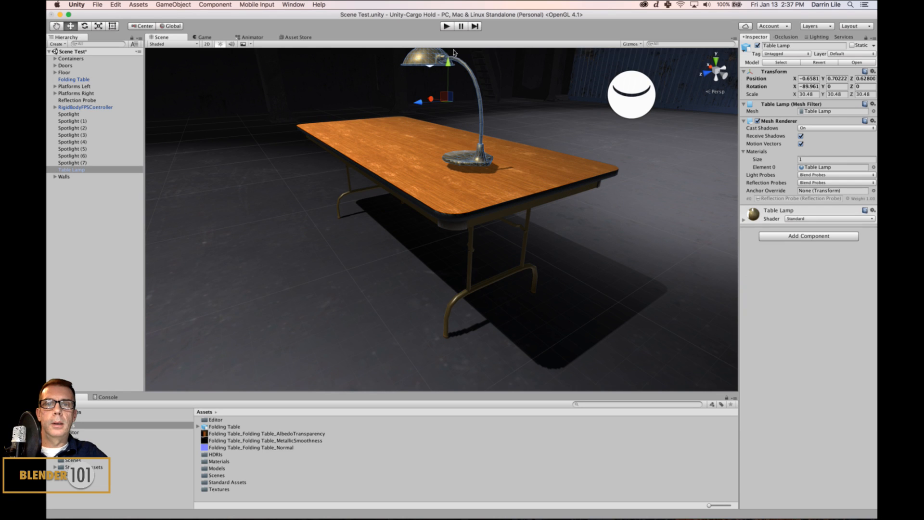
drag(447, 62, 447, 70)
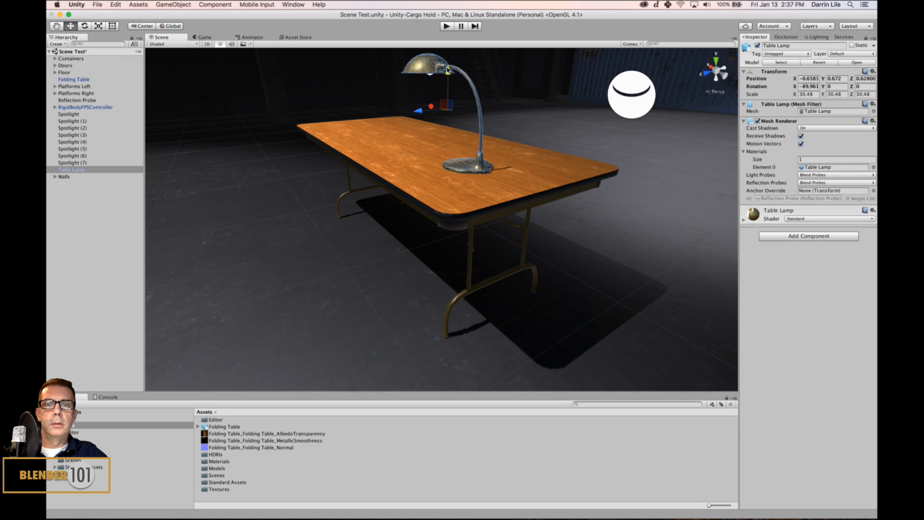
Expand the table lamp's material settings and examine its maps and the lamp on the table
alt+drag(523, 166, 514, 266)
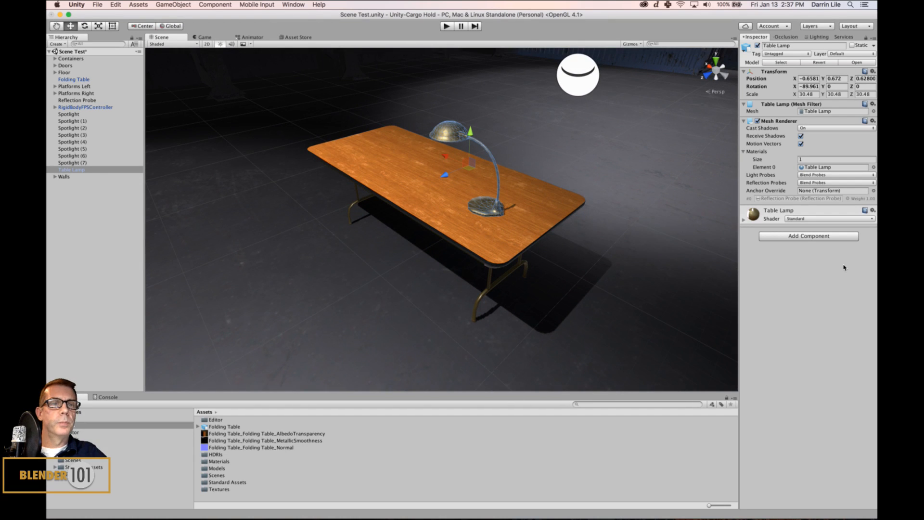
click(743, 220)
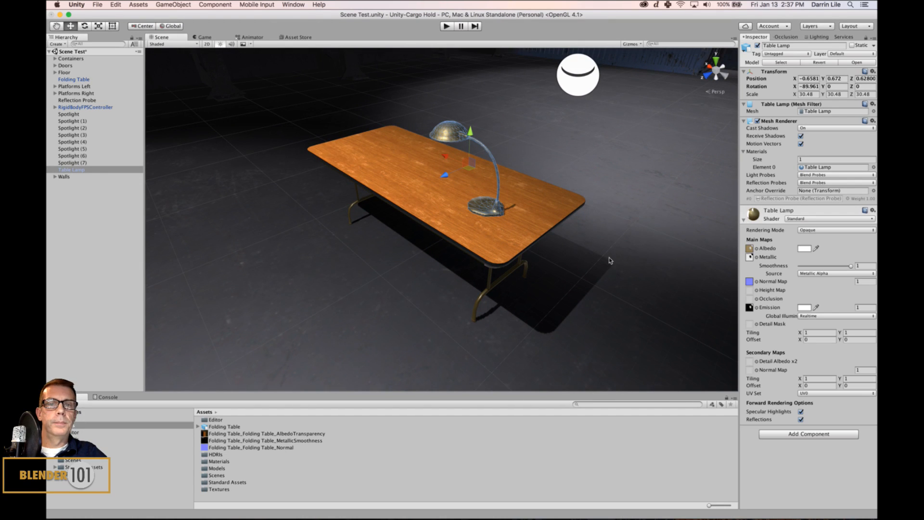
scroll(610, 261, down, 3)
scroll(697, 248, up, 3)
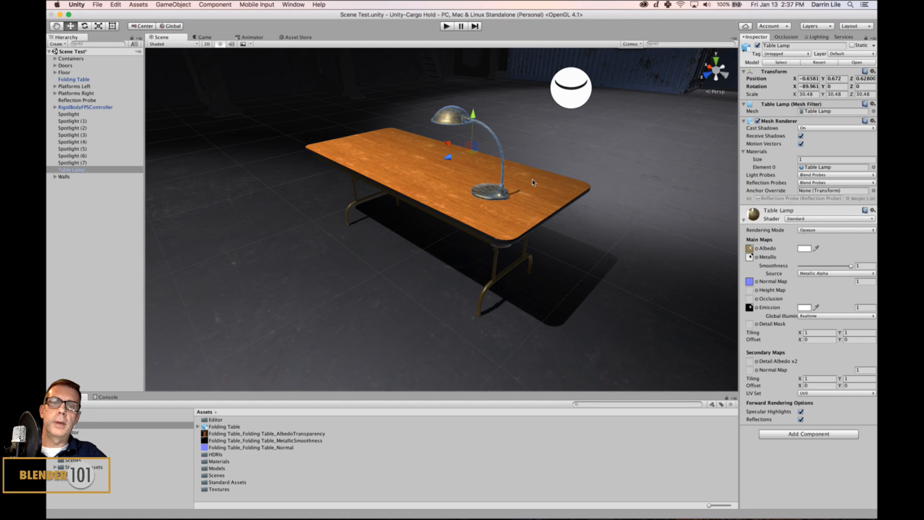
Select the spotlight above the middle of the hold and set its shadow Bias to 0 and Shadow Near Plane to 5.69
alt+drag(508, 216, 465, 237)
scroll(486, 223, down, 5)
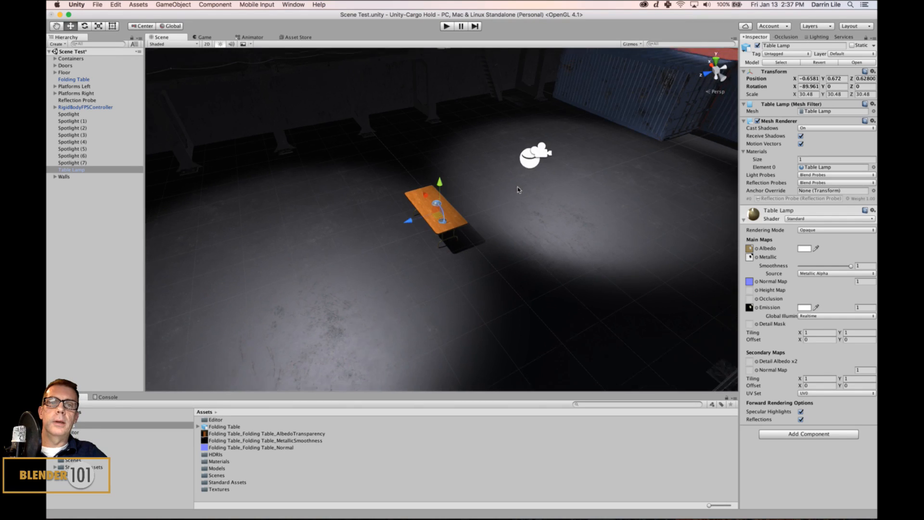
scroll(517, 190, down, 5)
middle_drag(538, 214, 514, 283)
scroll(510, 232, up, 5)
click(547, 98)
alt+drag(479, 298, 515, 255)
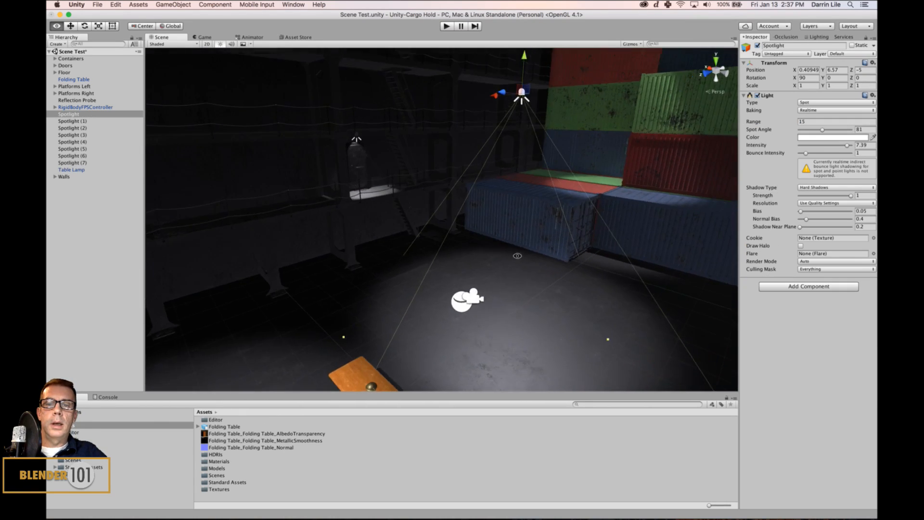
middle_drag(515, 255, 524, 213)
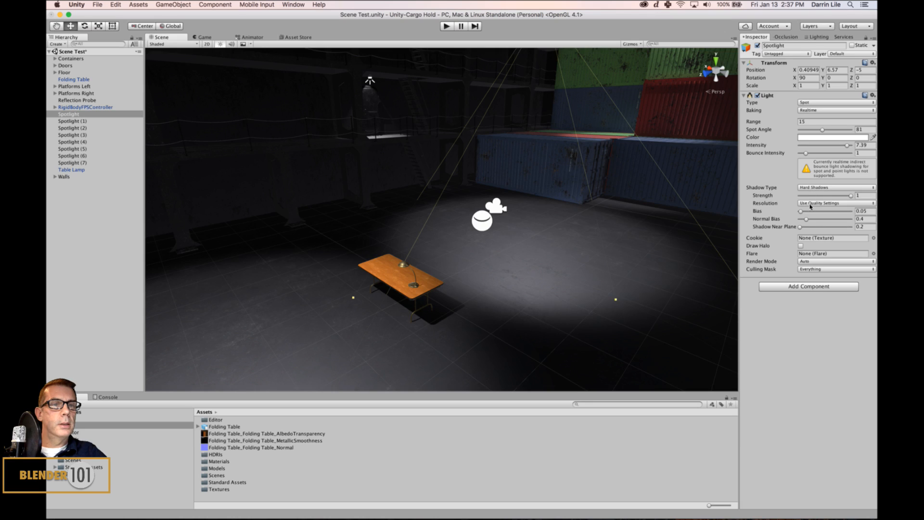
drag(802, 211, 829, 223)
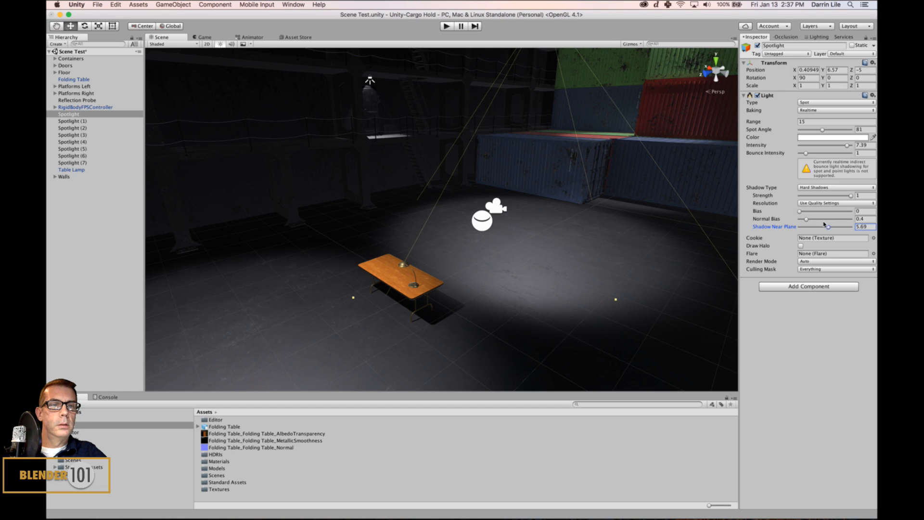
Examine the shadows around the folding table from near and afar, and save the scene
alt+drag(531, 270, 557, 237)
scroll(516, 249, down, 5)
scroll(515, 246, up, 6)
scroll(561, 225, down, 3)
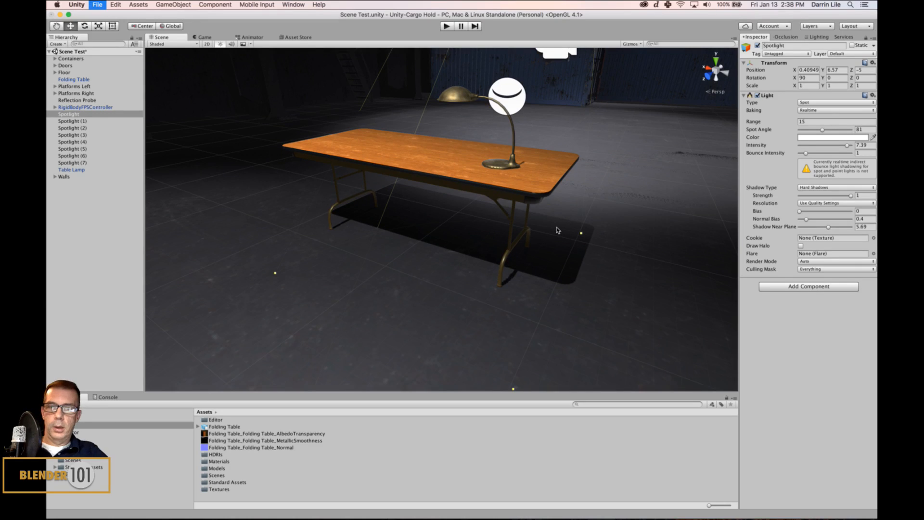
scroll(560, 230, down, 4)
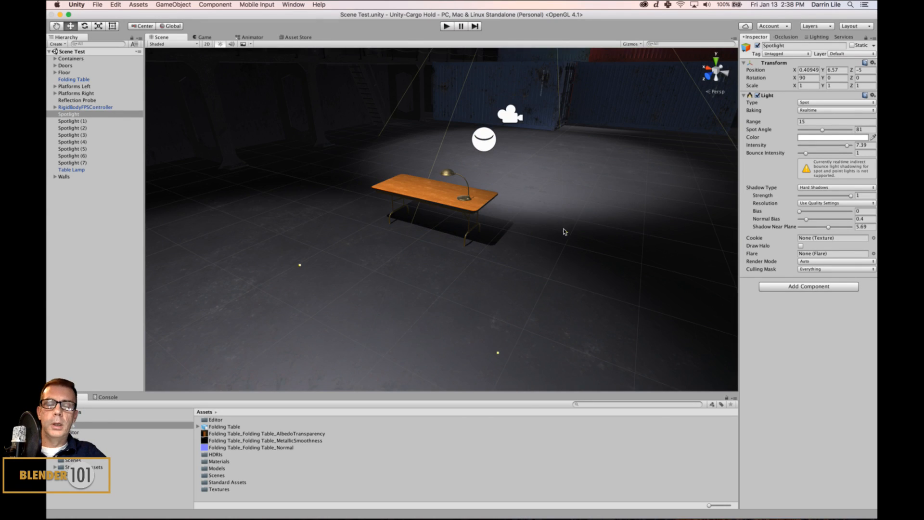
Select the table lamp and folding table together and move them along the Z axis toward the hold's end wall
alt+drag(562, 230, 457, 241)
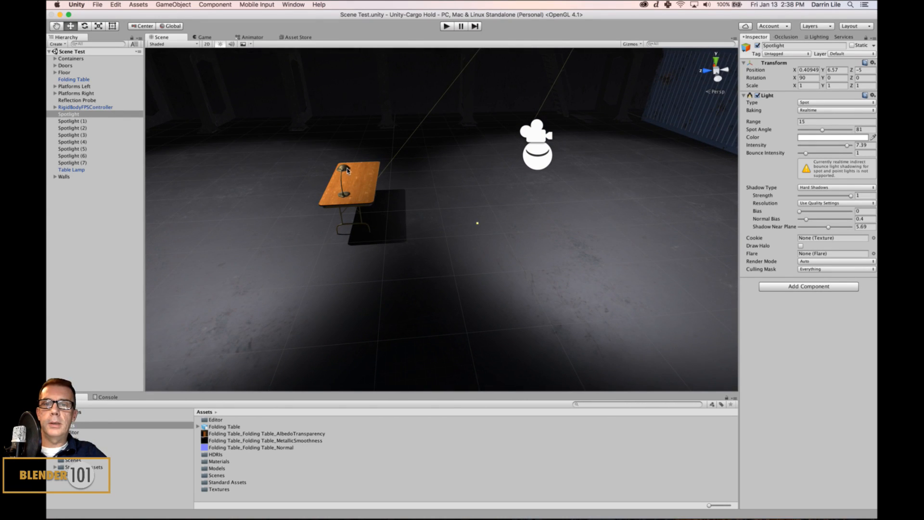
click(347, 170)
shift+click(358, 189)
scroll(362, 189, down, 5)
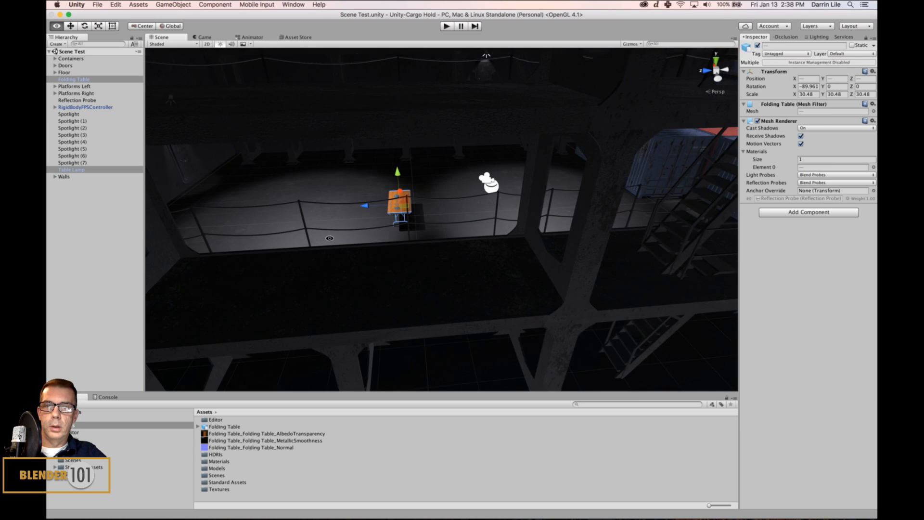
alt+drag(329, 237, 306, 251)
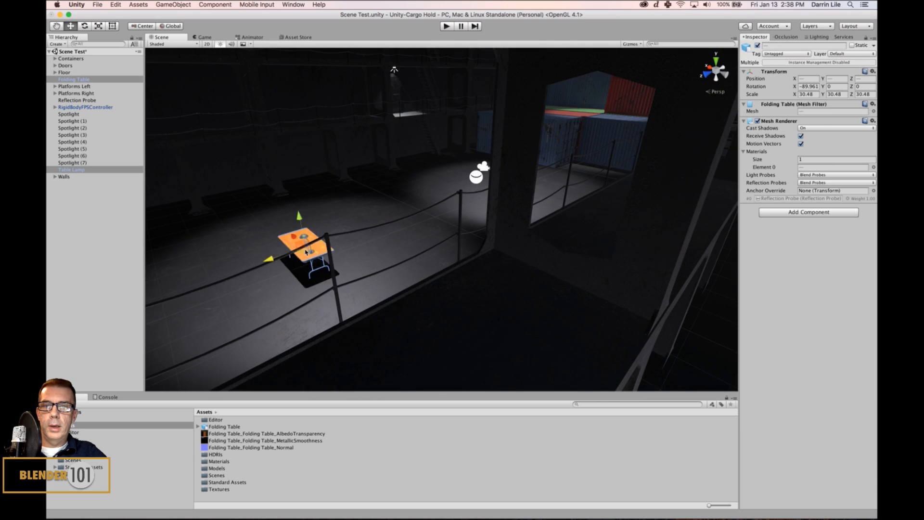
key(super+BackSpace)
key(f)
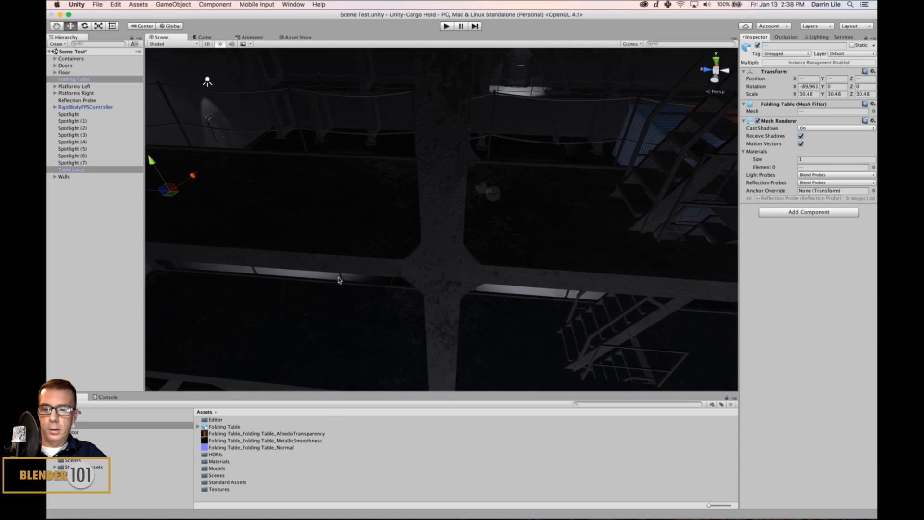
Move the selected table and lamp along Z away from the end wall, onto the lit floor under Spotlight (1)
alt+drag(454, 234, 496, 266)
scroll(552, 266, down, 5)
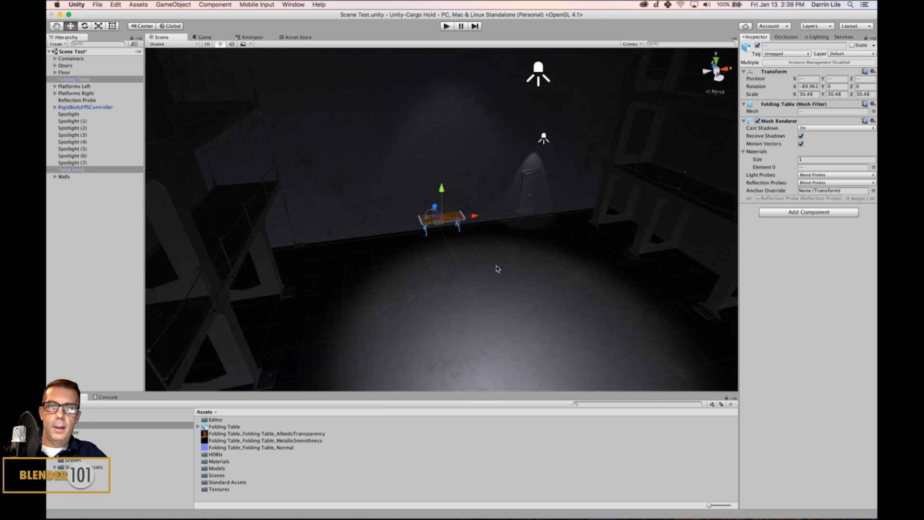
scroll(495, 265, up, 5)
drag(433, 208, 462, 287)
middle_drag(505, 299, 488, 219)
mouse_move(517, 245)
alt+mouse_down()
mouse_move(555, 257)
mouse_move(501, 246)
mouse_move(524, 243)
alt+mouse_up()
scroll(553, 253, down, 3)
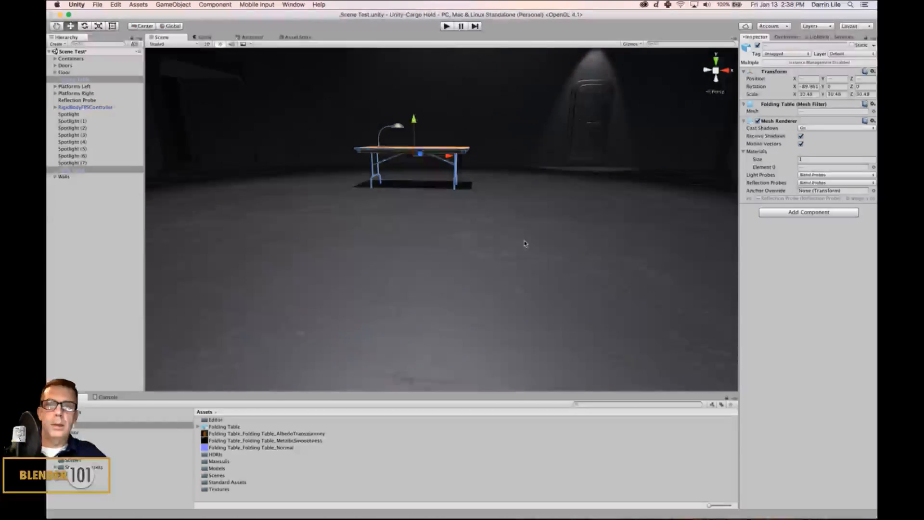
scroll(523, 243, down, 5)
scroll(513, 264, down, 3)
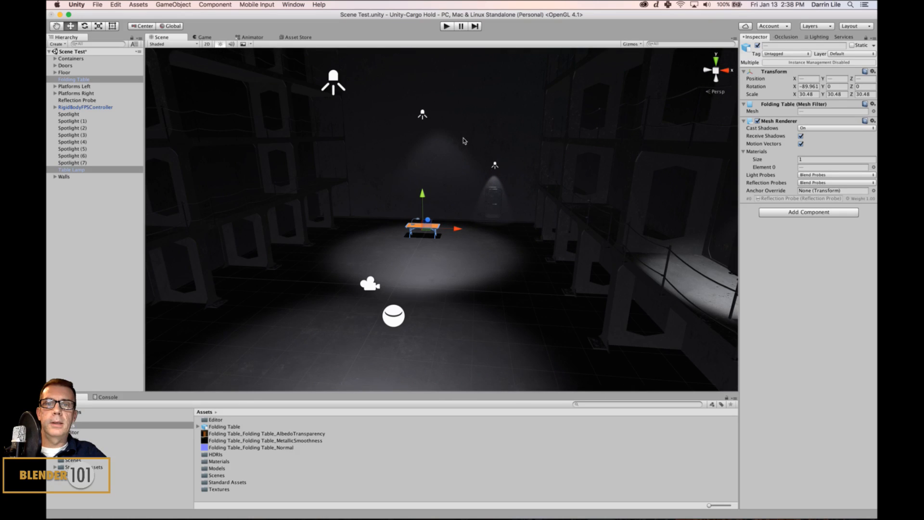
Lower the Intensity of Spotlight (1) to 4.03 and of the first Spotlight to 5.91
click(422, 114)
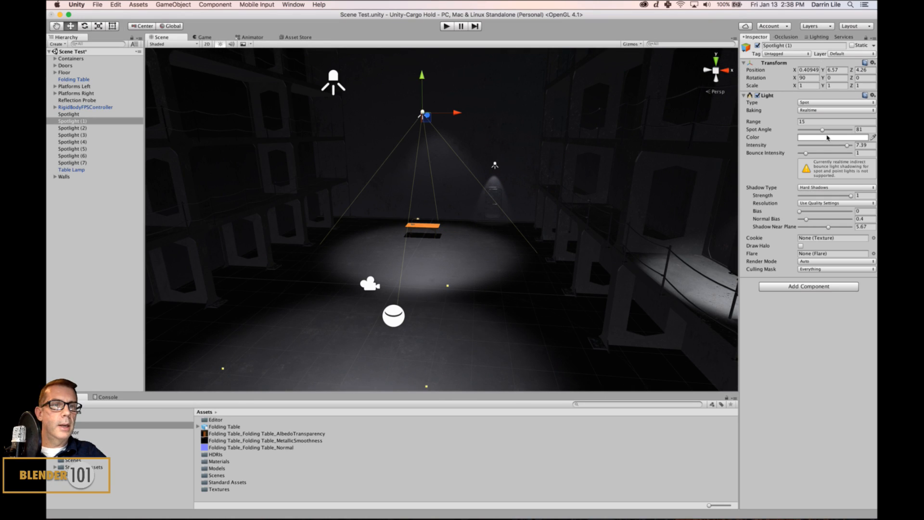
drag(846, 144, 832, 152)
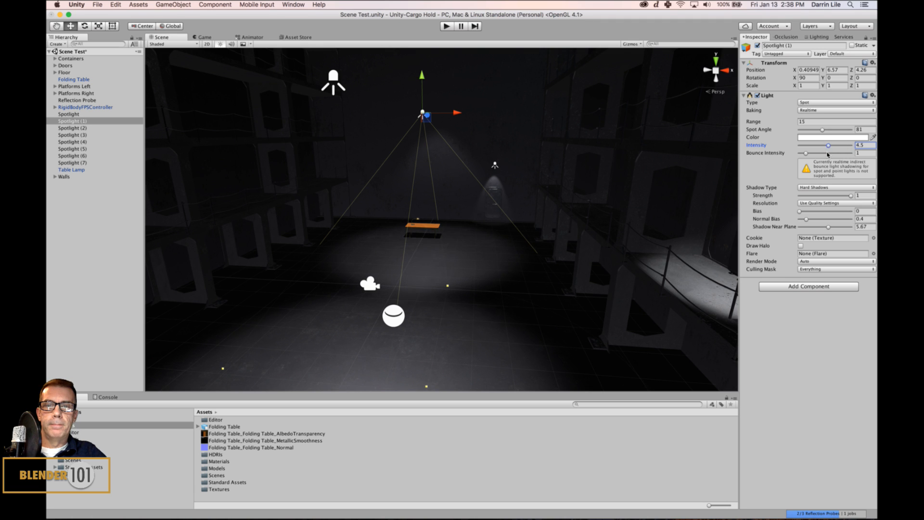
scroll(606, 206, down, 3)
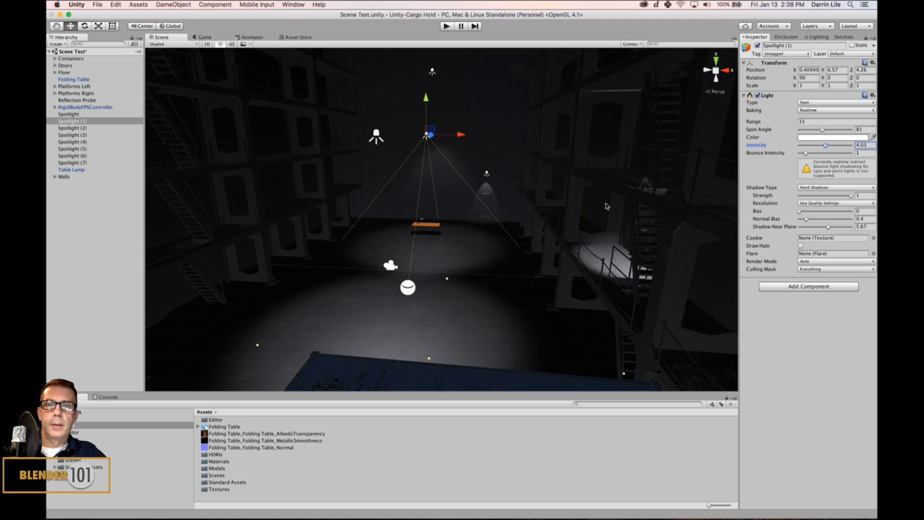
click(378, 137)
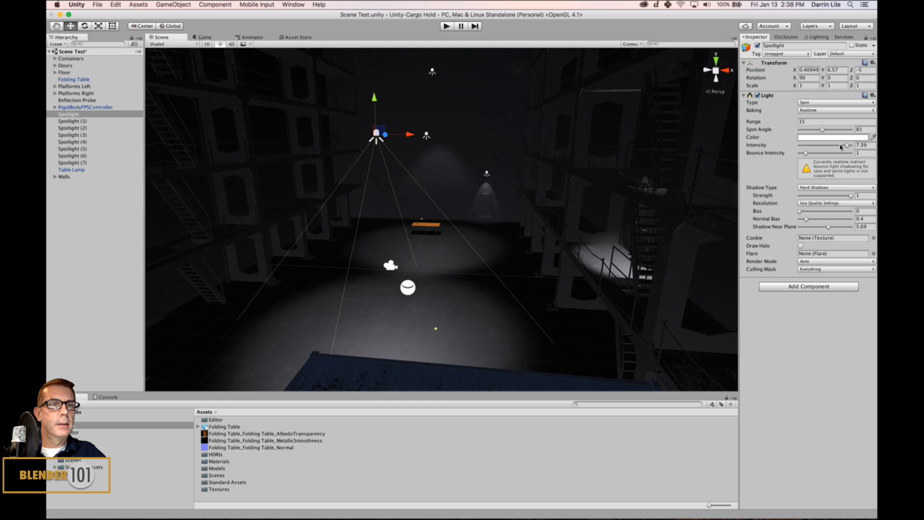
drag(848, 147, 838, 150)
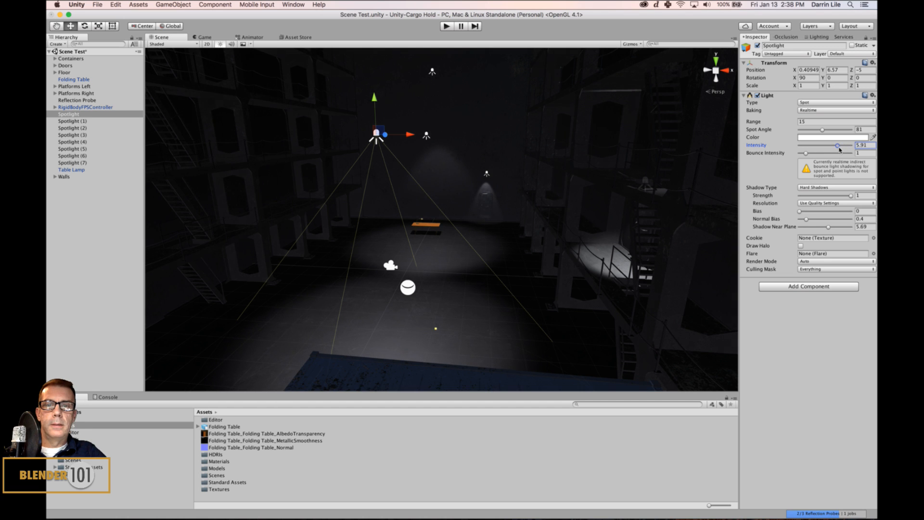
Save the scene and examine the lamp and tabletop up close under the dimmed lights
scroll(469, 264, up, 5)
alt+drag(454, 286, 487, 281)
scroll(469, 283, up, 3)
middle_drag(489, 265, 496, 273)
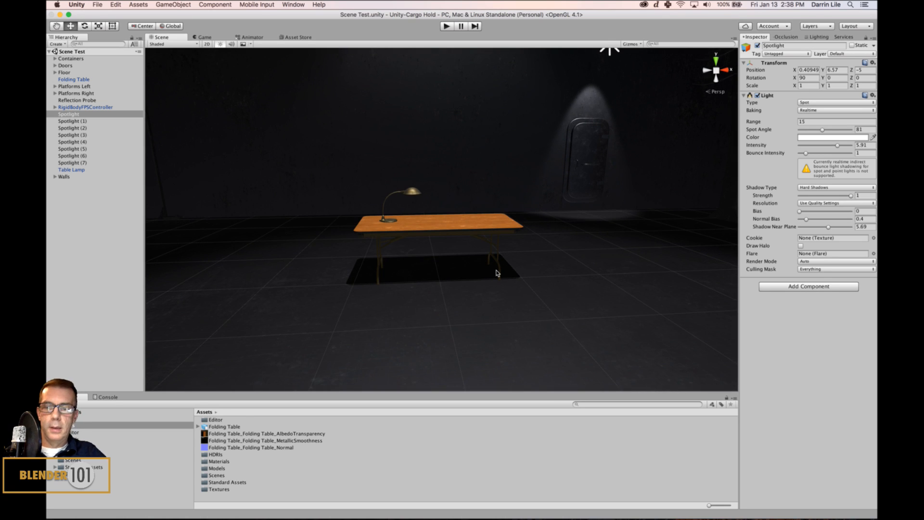
scroll(497, 272, up, 6)
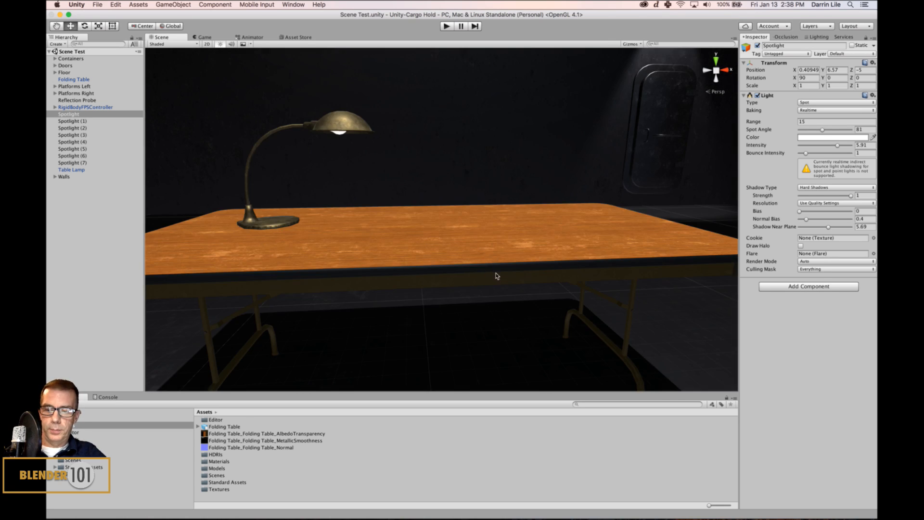
alt+drag(498, 281, 519, 270)
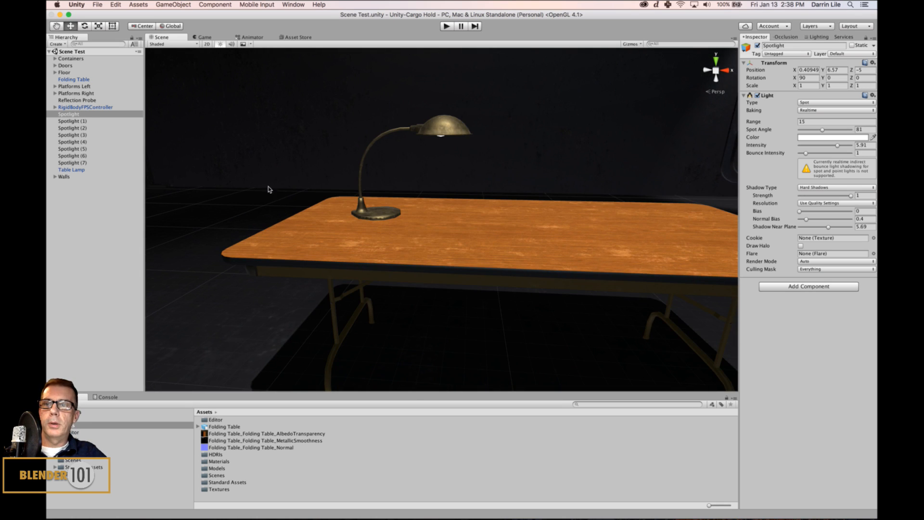
Add a new spotlight to the scene with nothing else selected
click(91, 219)
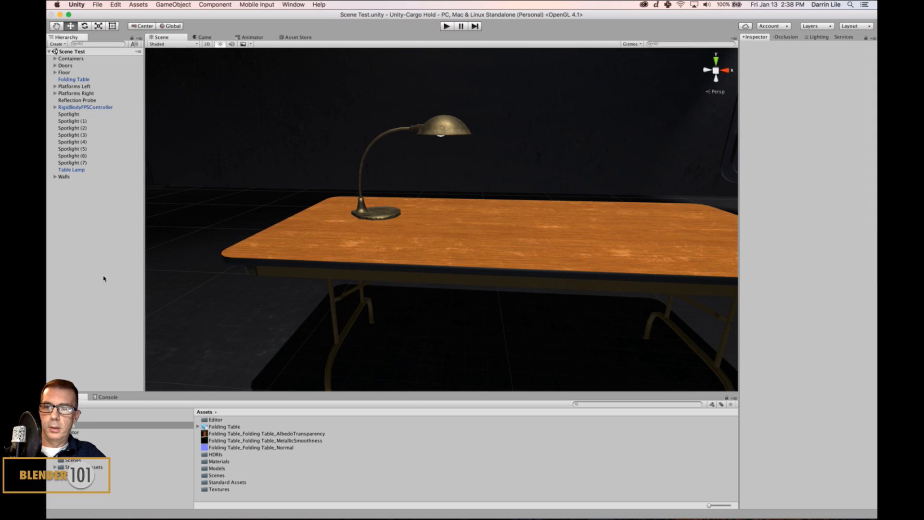
right_click(82, 268)
mouse_move(118, 371)
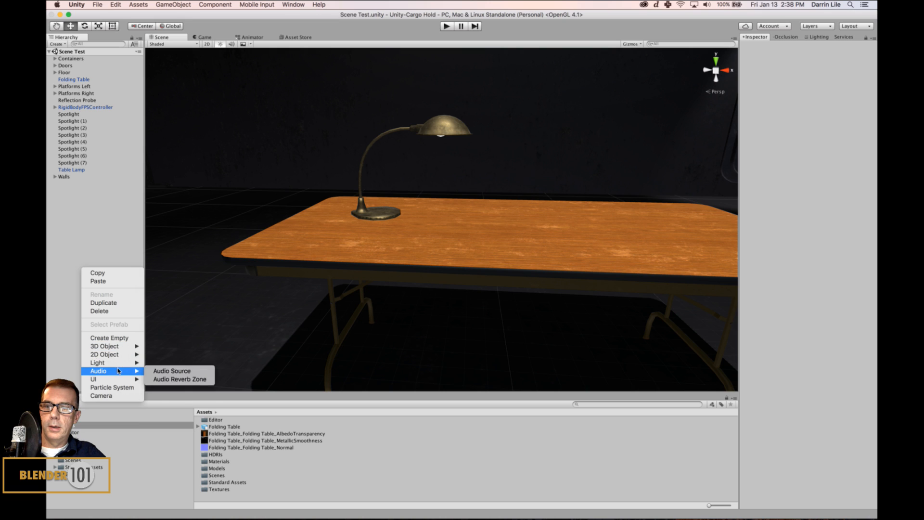
click(165, 378)
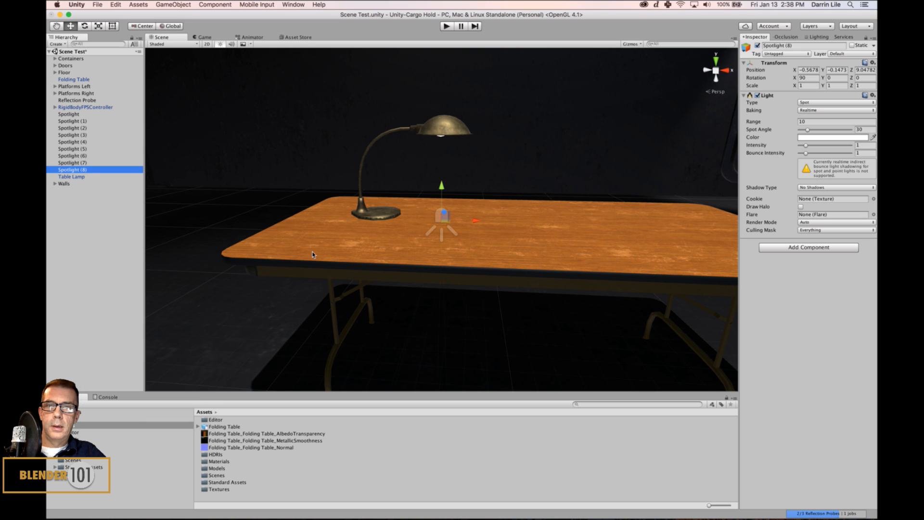
Position the new spotlight directly below the lamp shade, at X -0.303, Y 0.751, Z 6.332
drag(441, 195, 455, 115)
scroll(553, 222, down, 3)
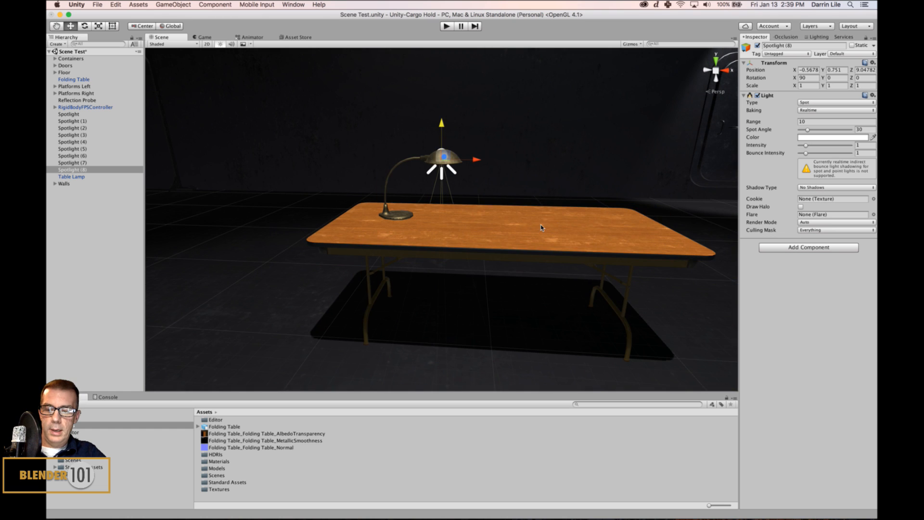
alt+drag(540, 228, 493, 237)
drag(453, 157, 406, 222)
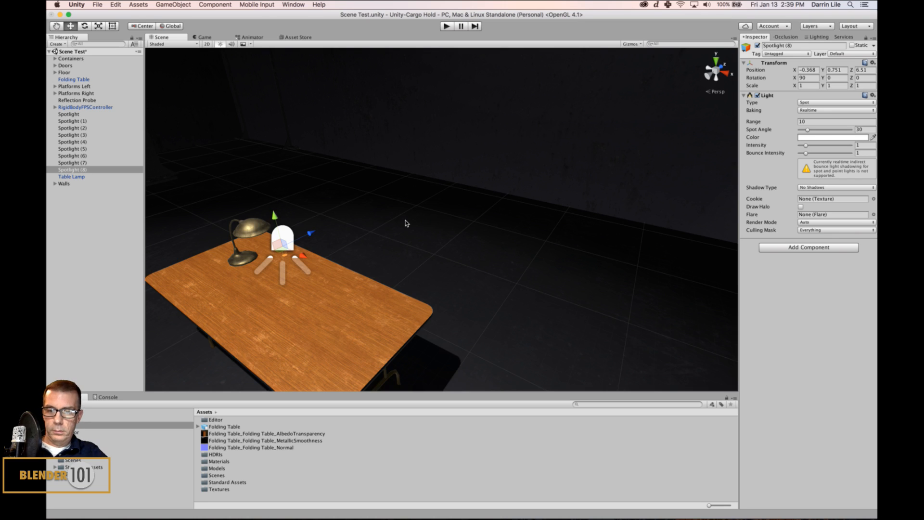
key(f)
scroll(473, 223, up, 10)
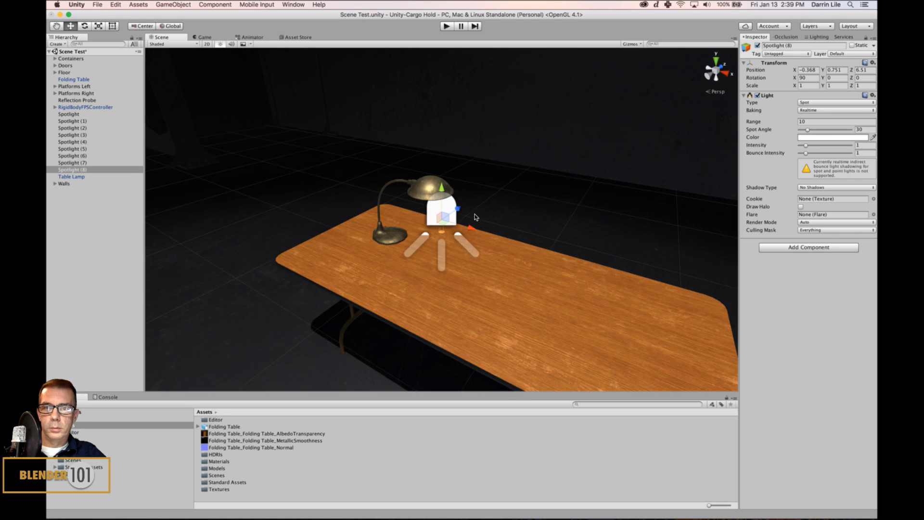
alt+drag(499, 229, 419, 237)
drag(475, 232, 482, 231)
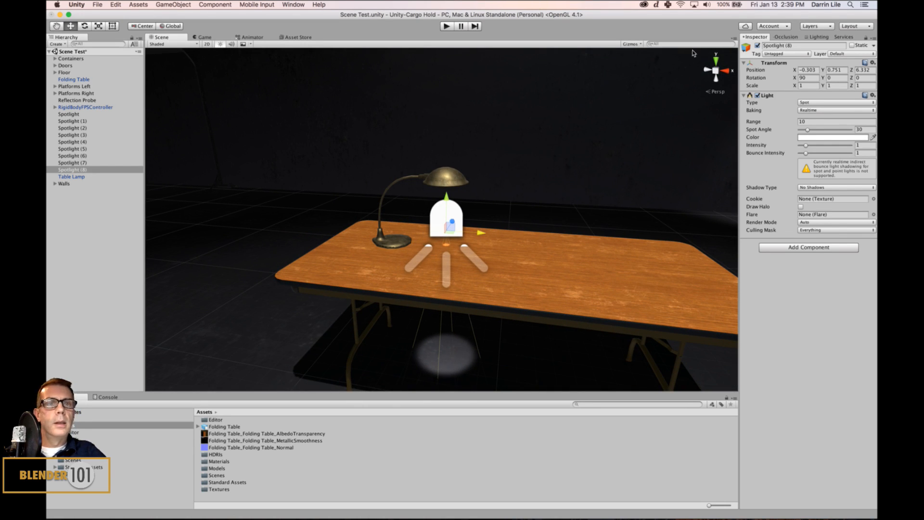
Shrink the 3D gizmo icons so the new spotlight's icon no longer covers the lamp
click(630, 44)
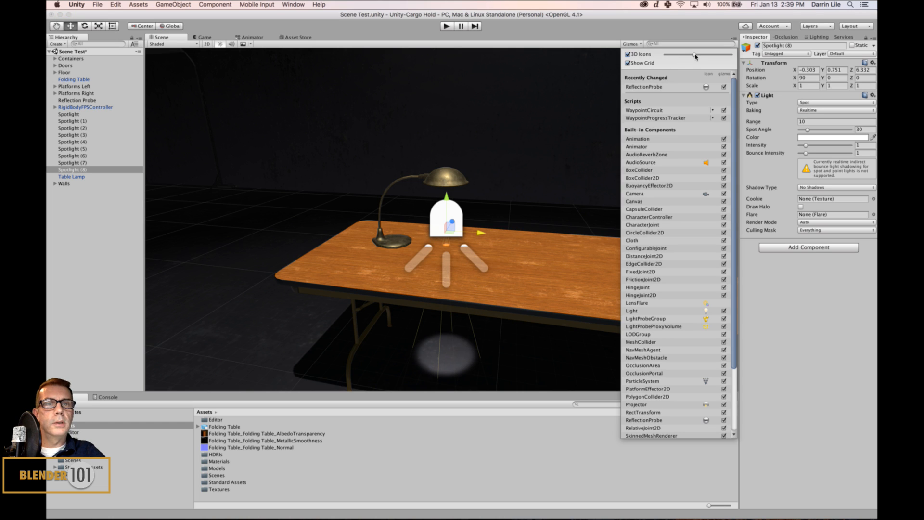
drag(694, 56, 680, 56)
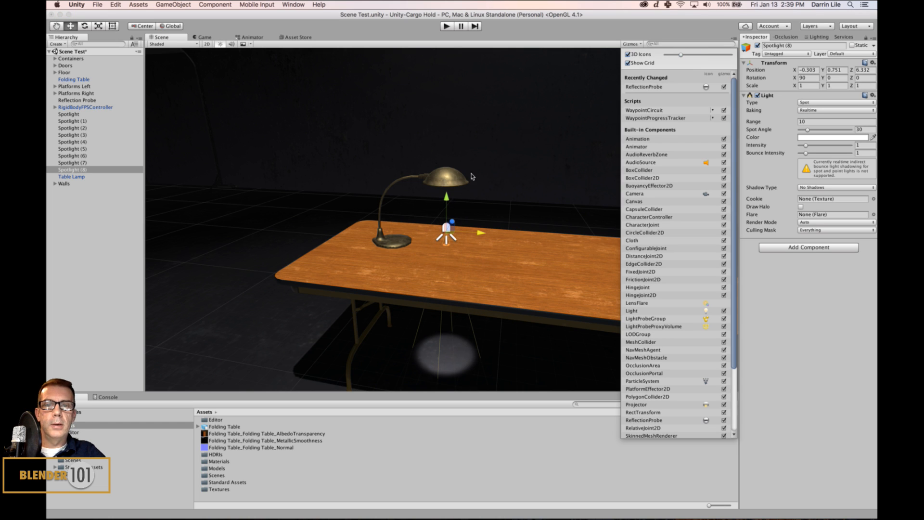
click(448, 198)
Raise the new spotlight into the lamp shade at Y 0.964 and widen its Spot Angle to 120
drag(449, 198, 453, 163)
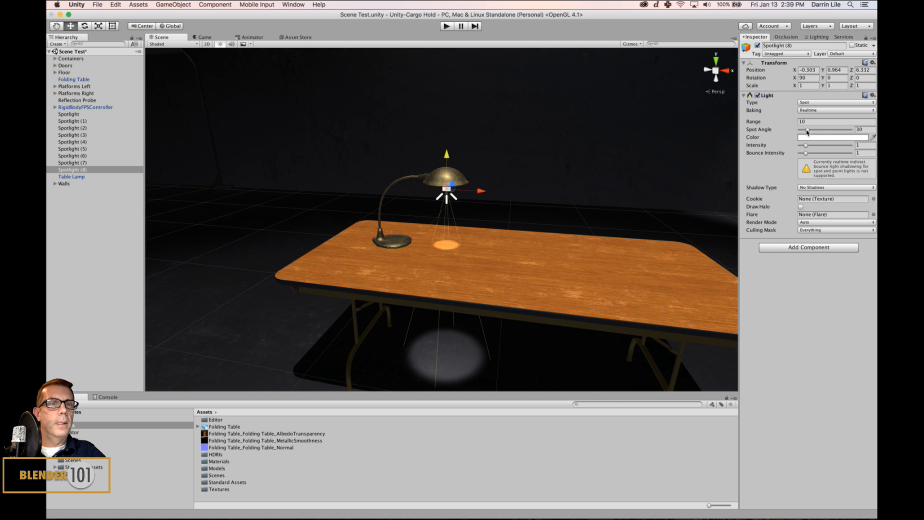
drag(807, 130, 832, 136)
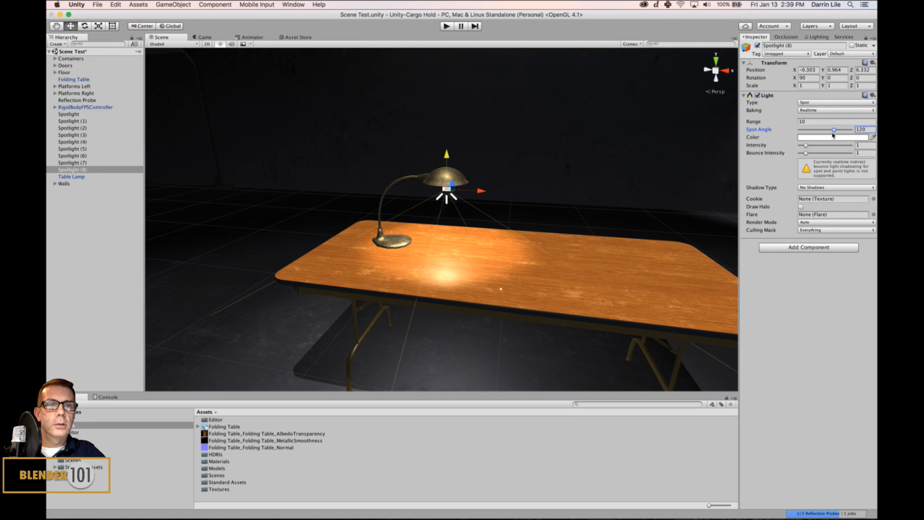
Set the lamp spotlight's Shadow Type to Hard Shadows
alt+drag(593, 318, 588, 246)
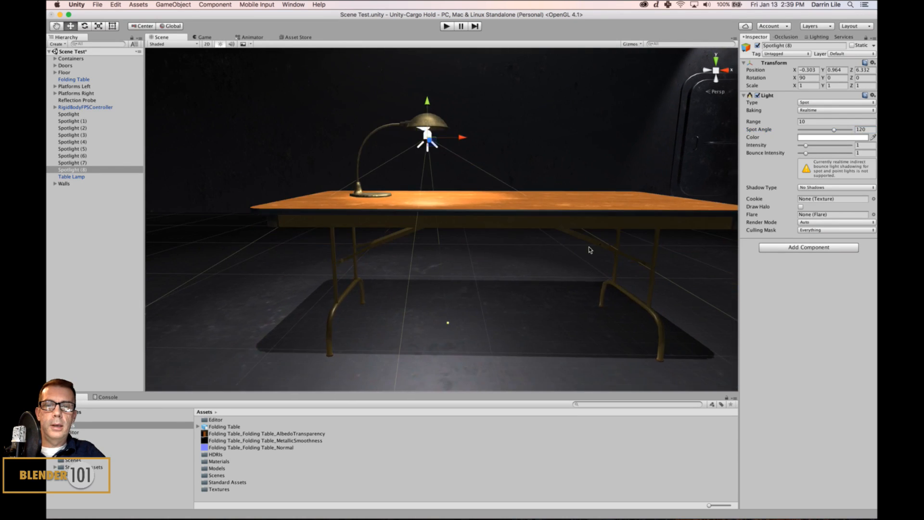
scroll(588, 246, down, 3)
click(824, 188)
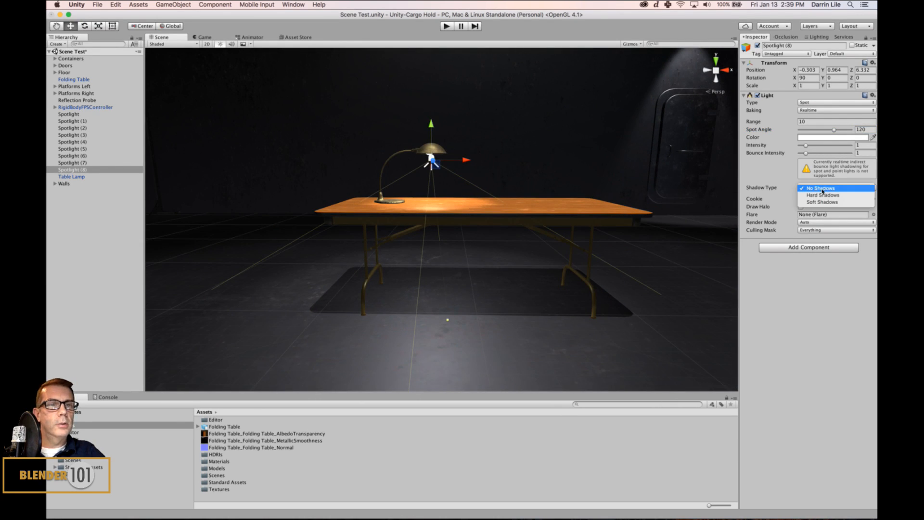
click(819, 195)
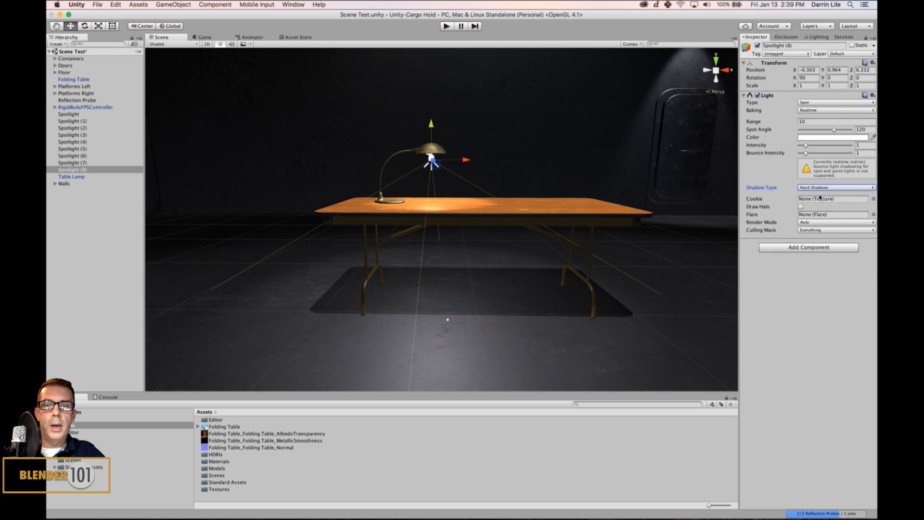
alt+drag(664, 248, 626, 280)
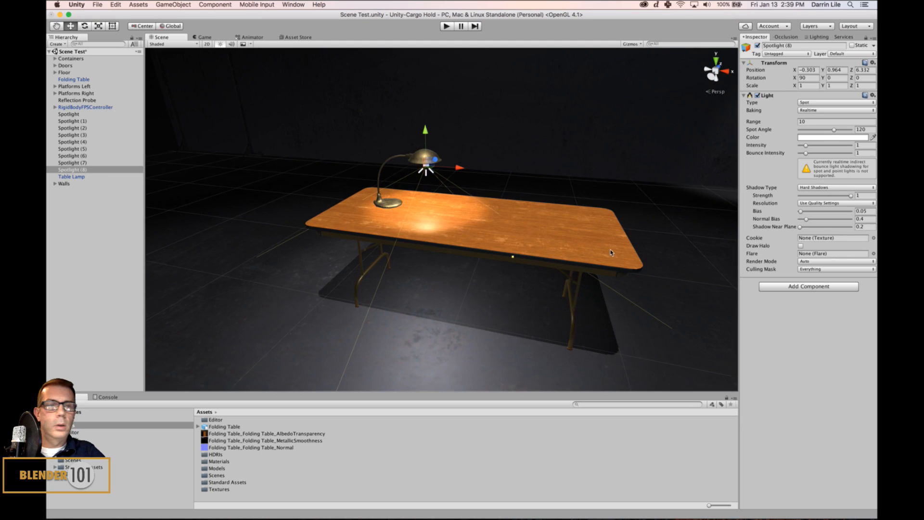
scroll(613, 251, up, 2)
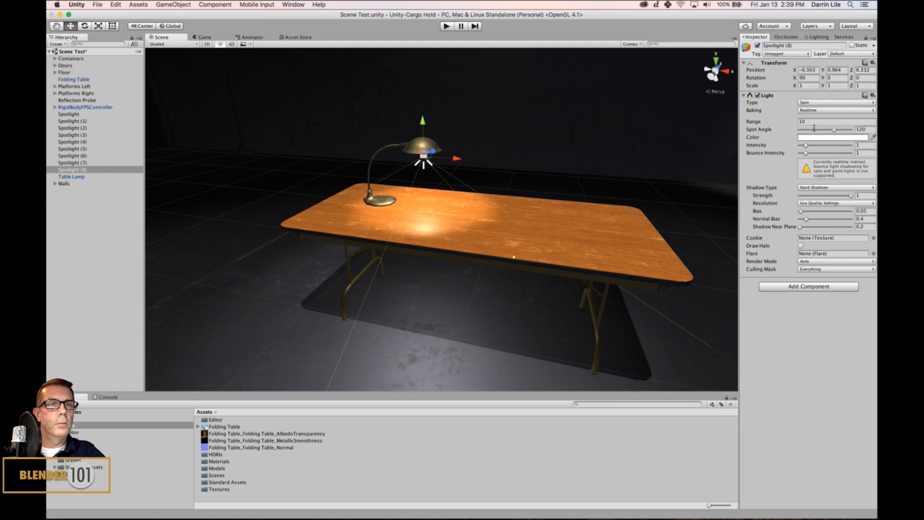
Shorten the lamp spotlight's Range to 3.44 and raise its Intensity to 1.67
drag(771, 122, 677, 134)
alt+drag(542, 240, 576, 218)
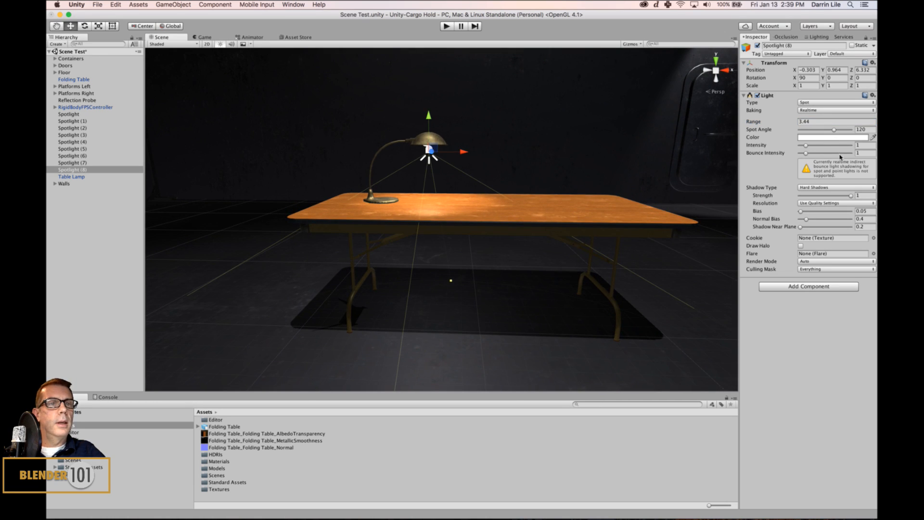
drag(807, 147, 810, 147)
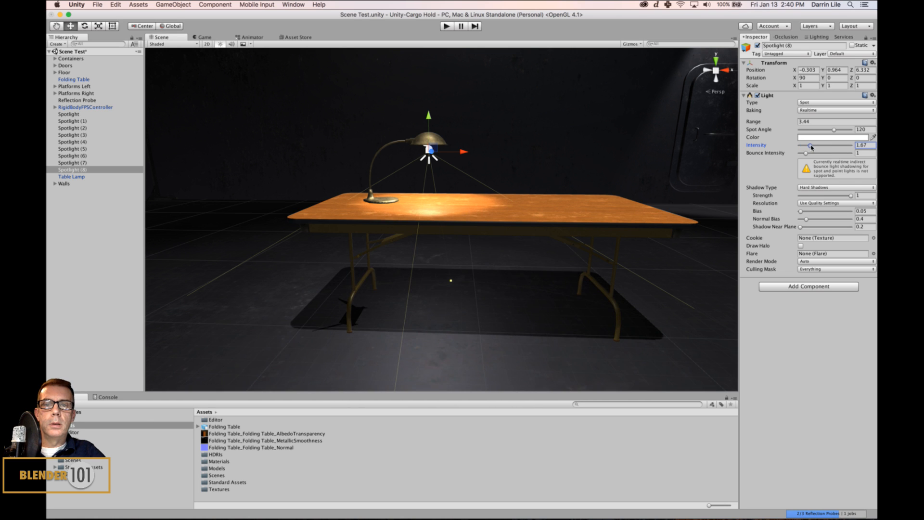
Select the overhead spotlight nearest the folding table and lower its Intensity to 2.89
scroll(541, 201, down, 5)
middle_drag(541, 201, 543, 255)
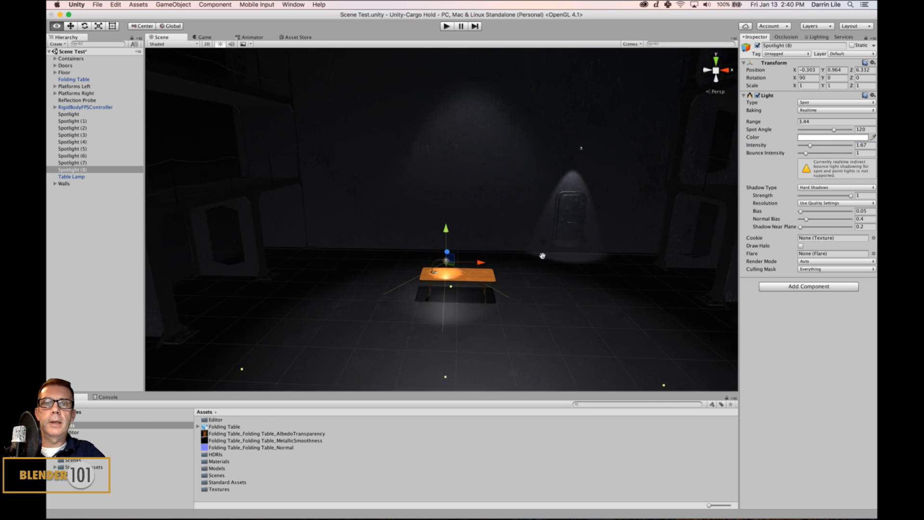
alt+right_drag(542, 256, 526, 145)
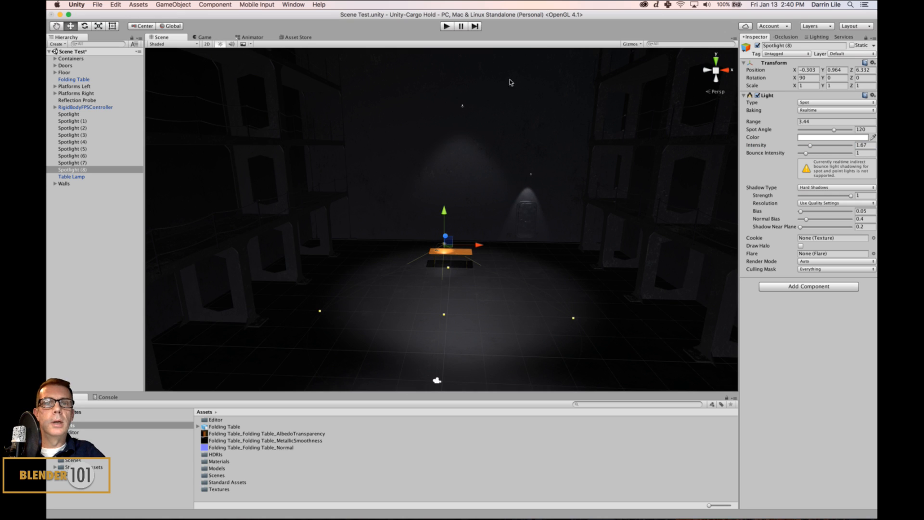
click(463, 108)
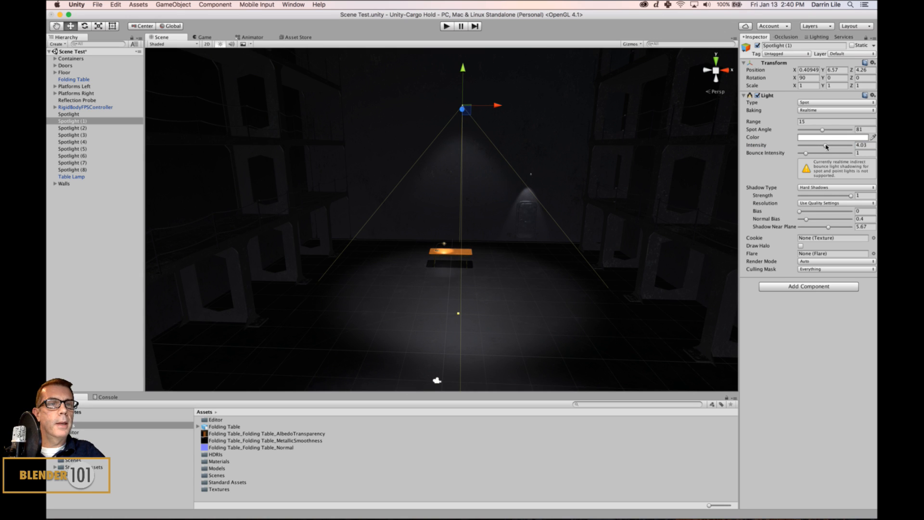
drag(826, 147, 822, 148)
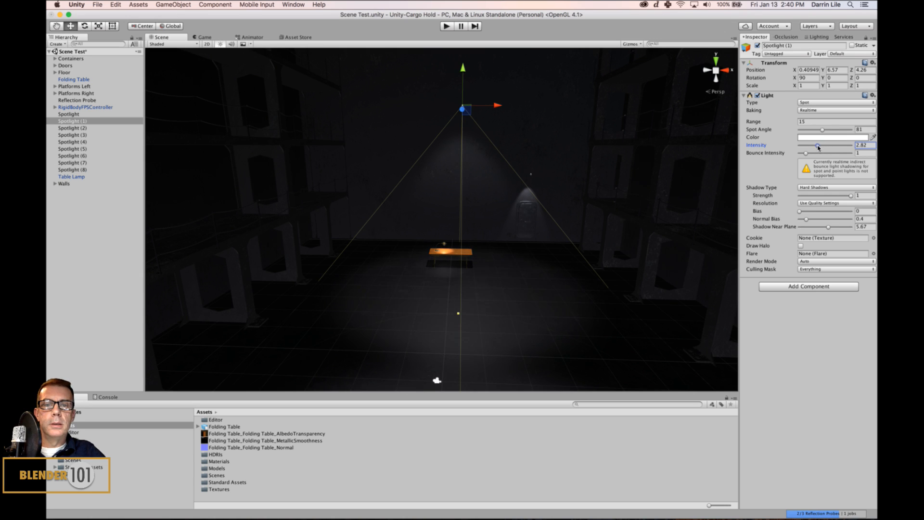
Match the Intensity of the neighbouring overhead spotlight at Z -5 to the adjusted one by setting it to 2.89
scroll(501, 243, down, 3)
middle_drag(501, 250, 508, 236)
scroll(506, 236, down, 2)
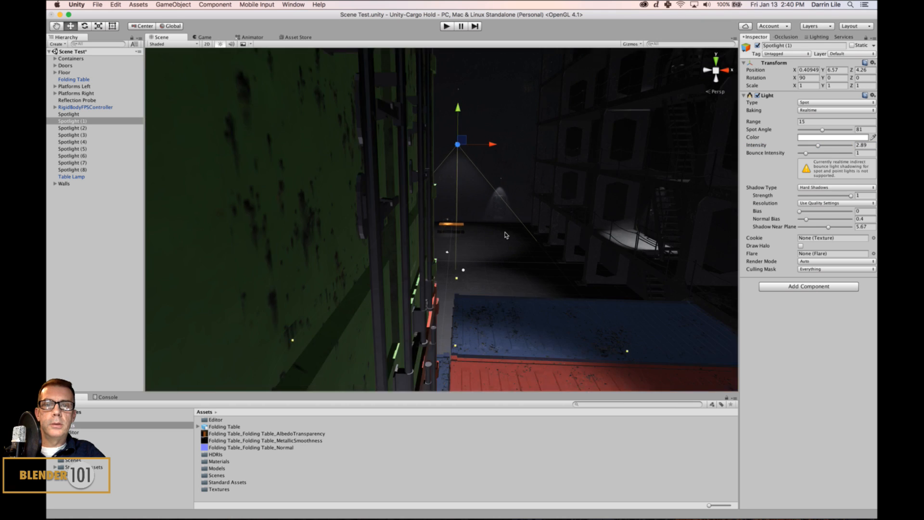
alt+drag(506, 235, 540, 261)
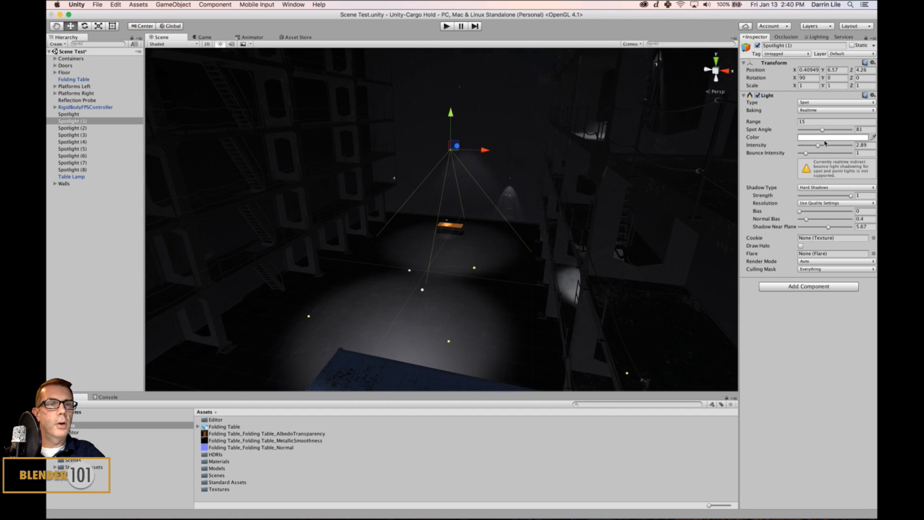
click(870, 146)
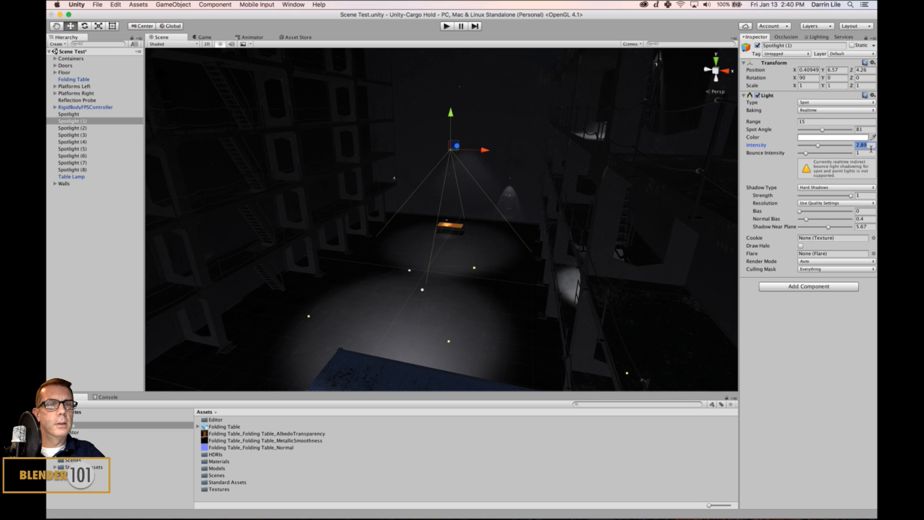
click(394, 181)
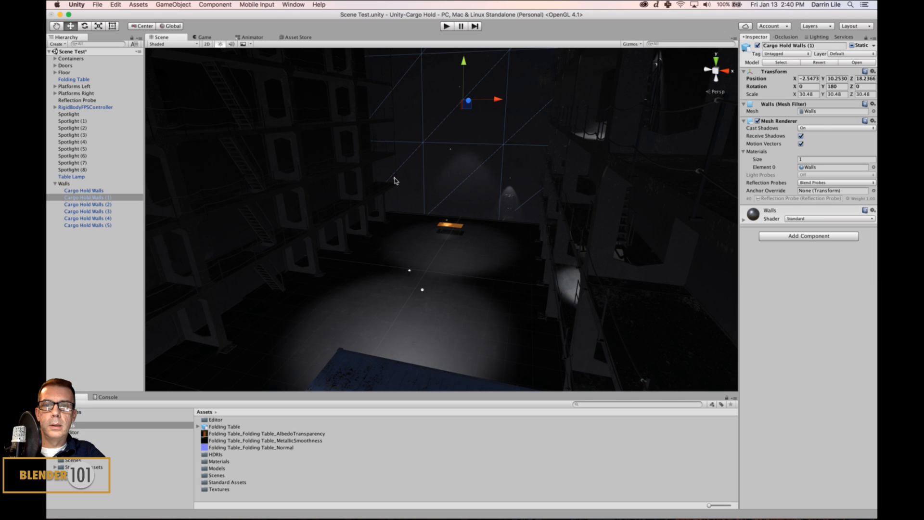
click(395, 179)
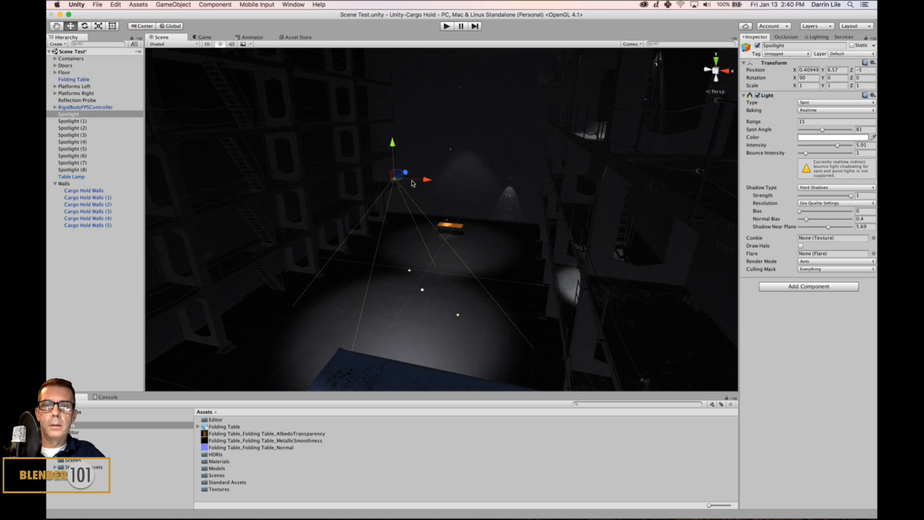
click(873, 146)
text(2.89)
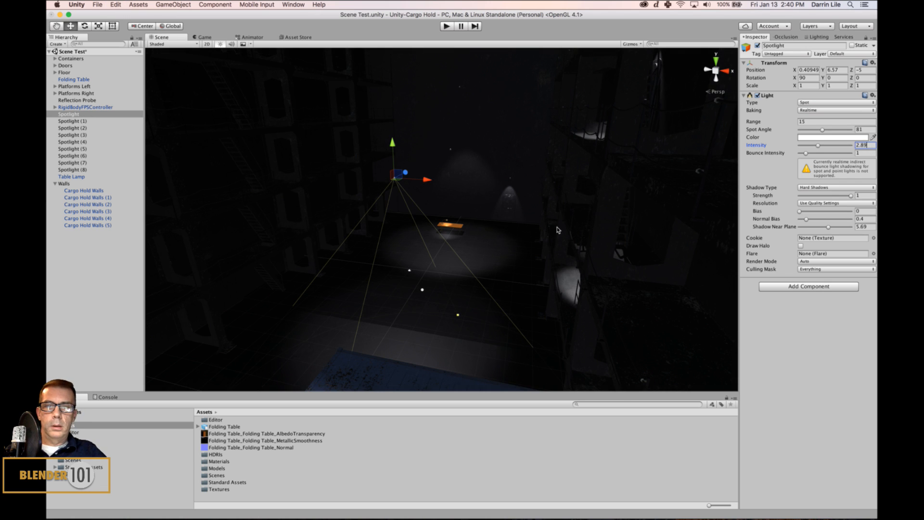
Examine the lighting and shadows on the folding table and lamp up close and from farther back
scroll(417, 236, up, 3)
middle_drag(435, 255, 414, 238)
scroll(442, 257, up, 6)
scroll(414, 238, up, 5)
scroll(428, 250, down, 3)
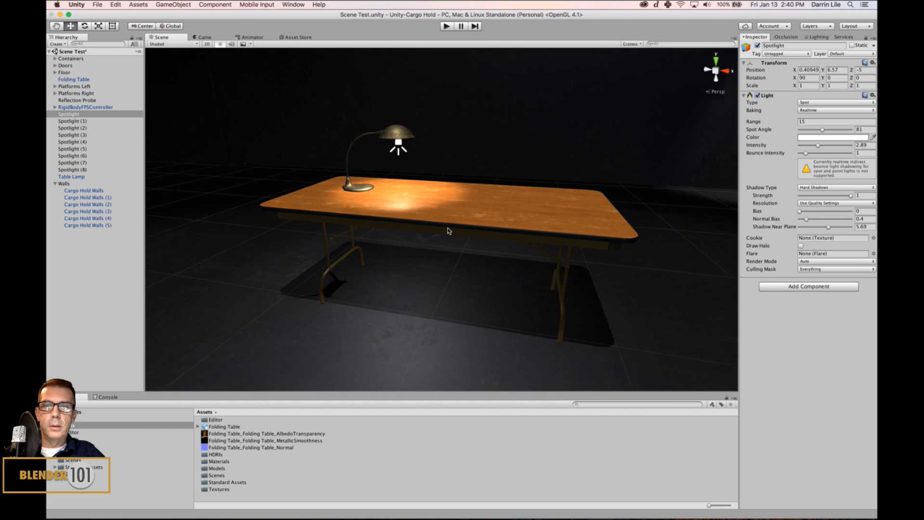
alt+drag(448, 227, 451, 267)
scroll(453, 255, down, 8)
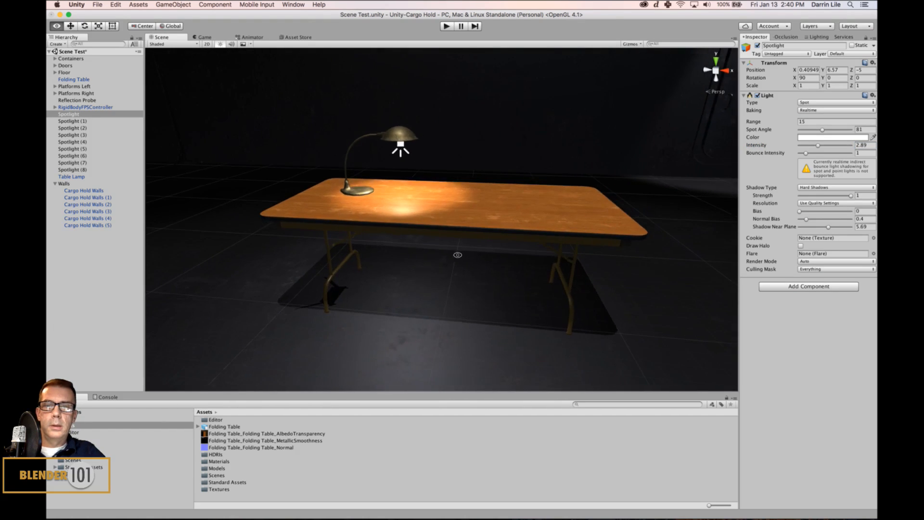
scroll(457, 234, down, 4)
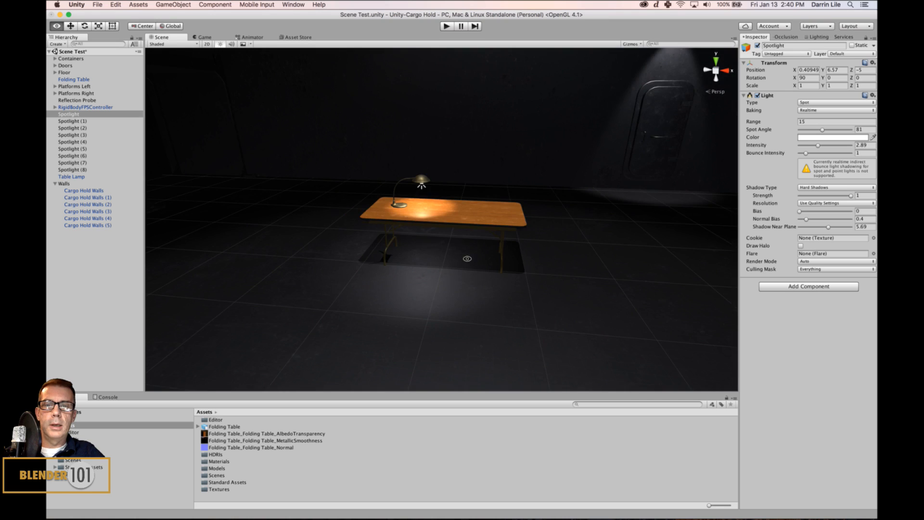
alt+drag(463, 257, 512, 254)
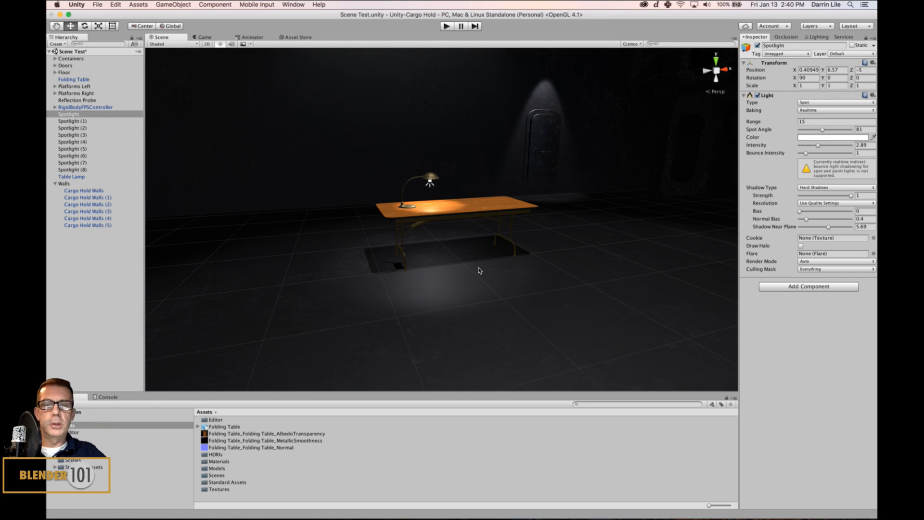
Narrow the lamp spotlight's Spot Angle to 63
click(430, 183)
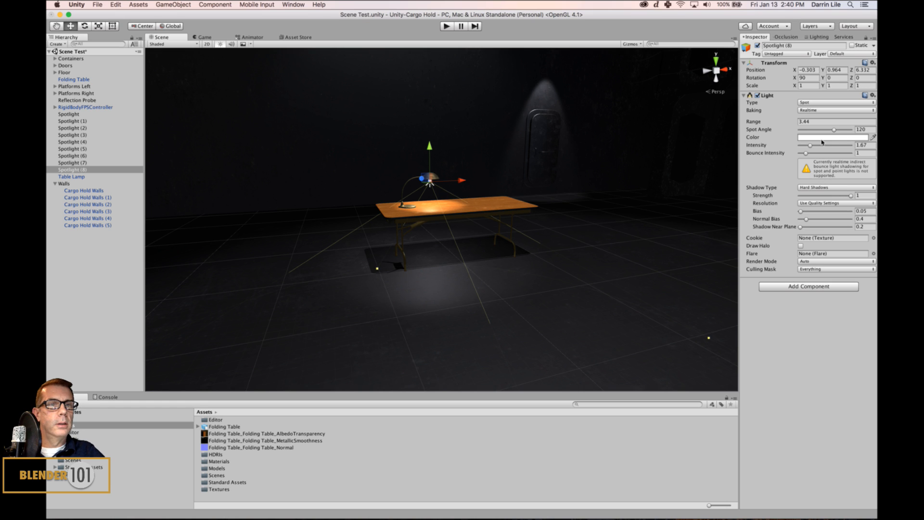
drag(833, 129, 816, 140)
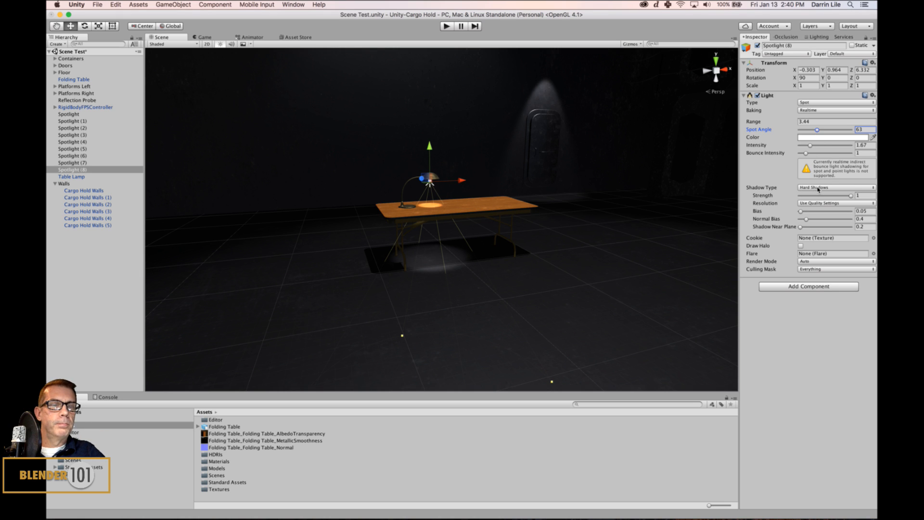
click(513, 205)
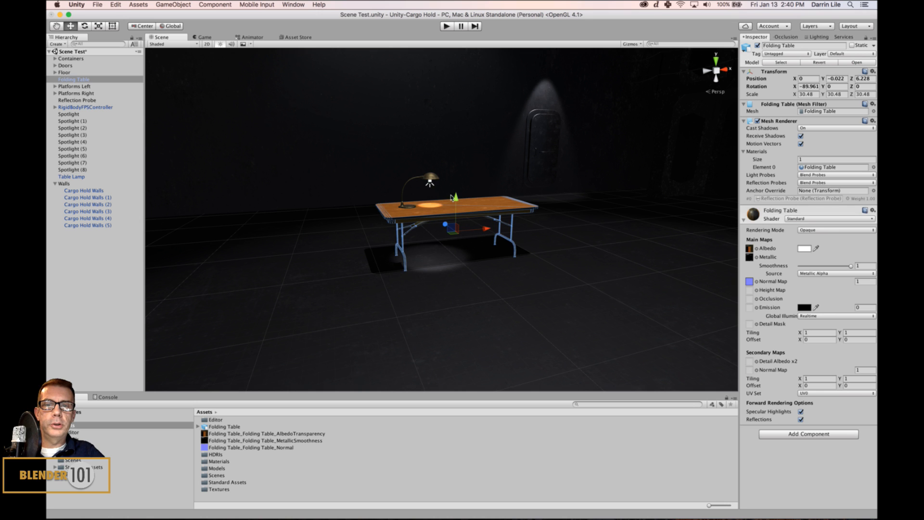
click(431, 183)
Select the folding table and mark it as Static
scroll(460, 250, up, 5)
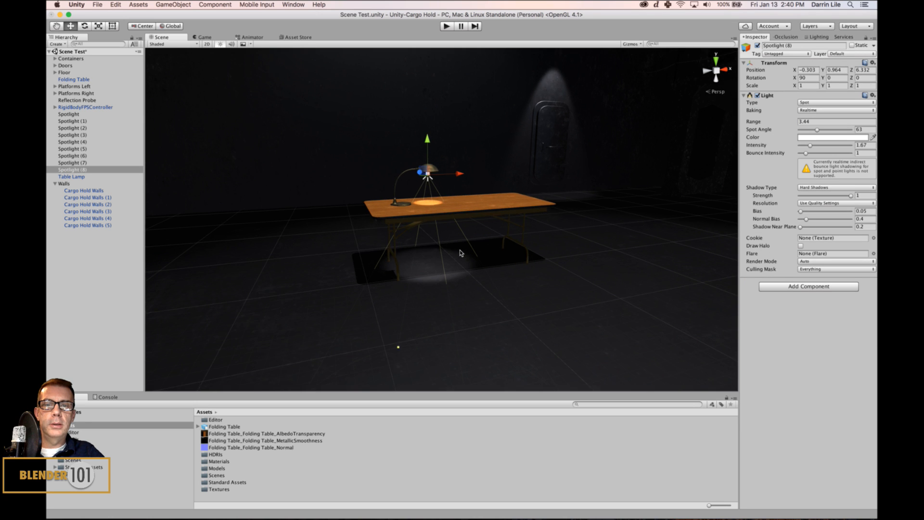
scroll(481, 255, down, 2)
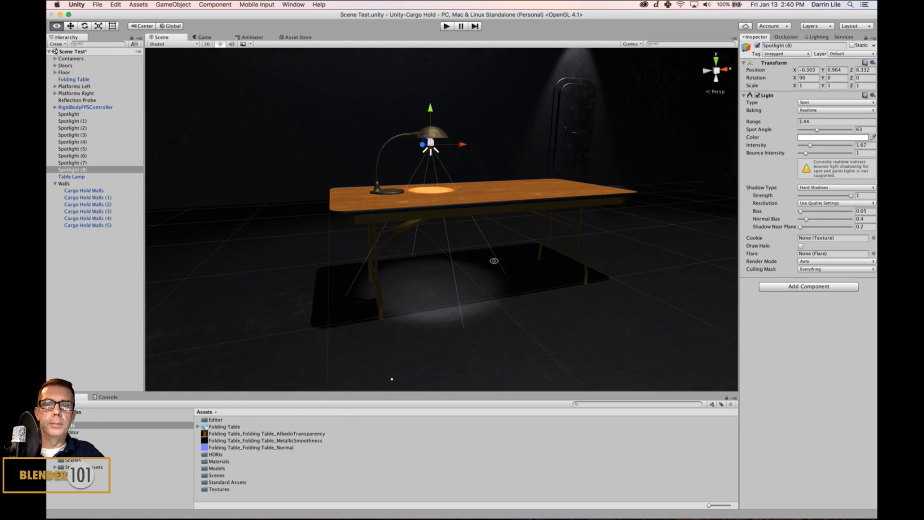
alt+drag(493, 260, 474, 267)
click(516, 235)
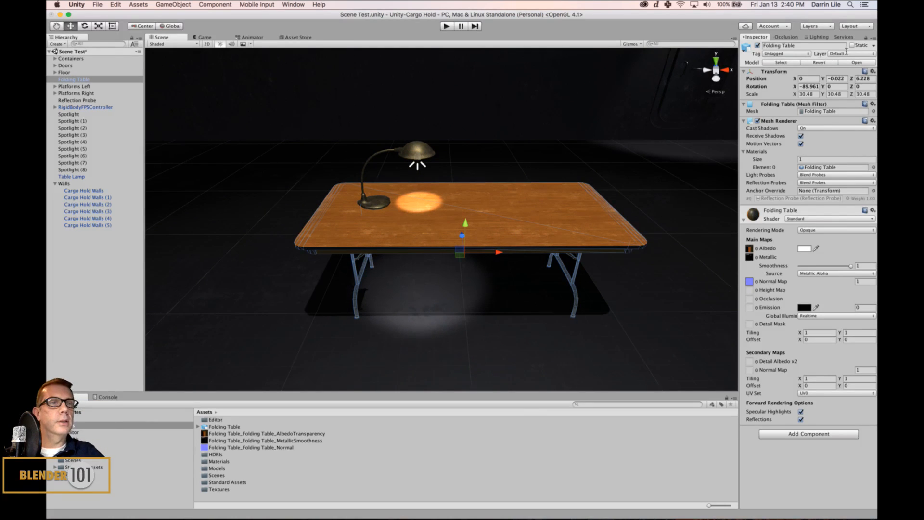
click(873, 46)
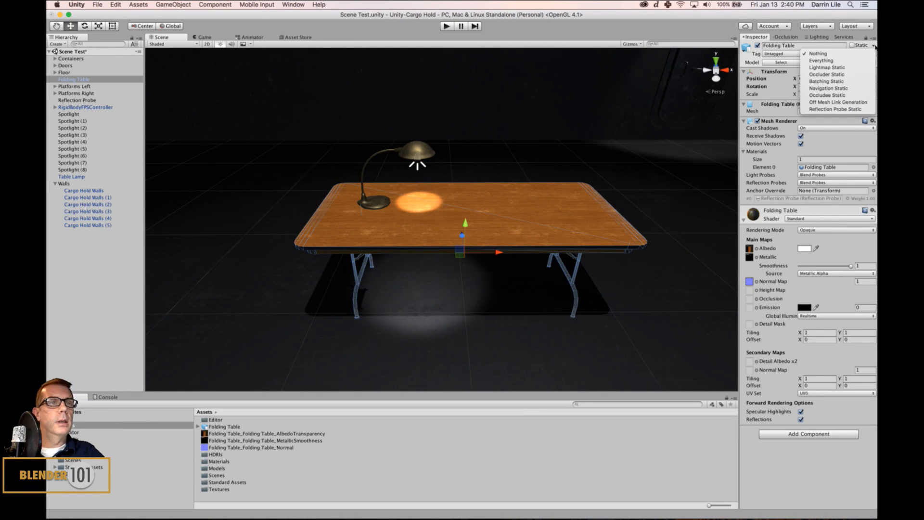
click(853, 46)
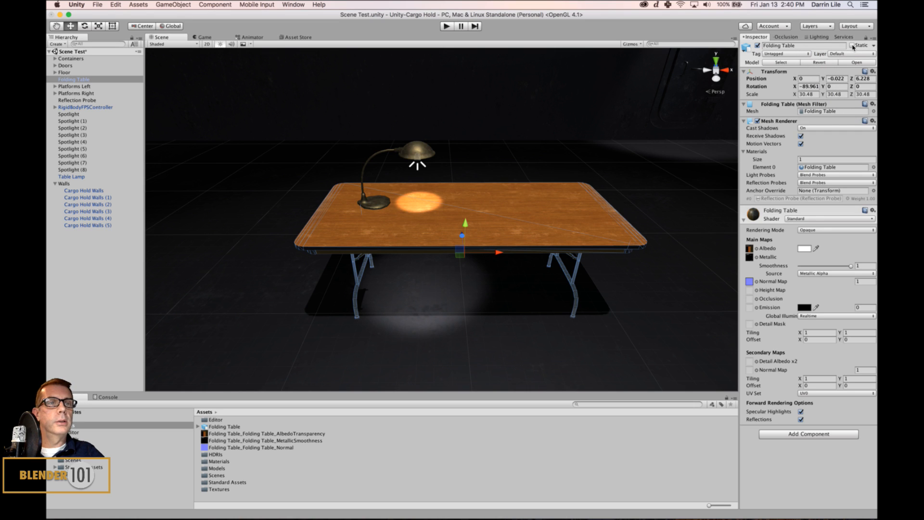
click(851, 45)
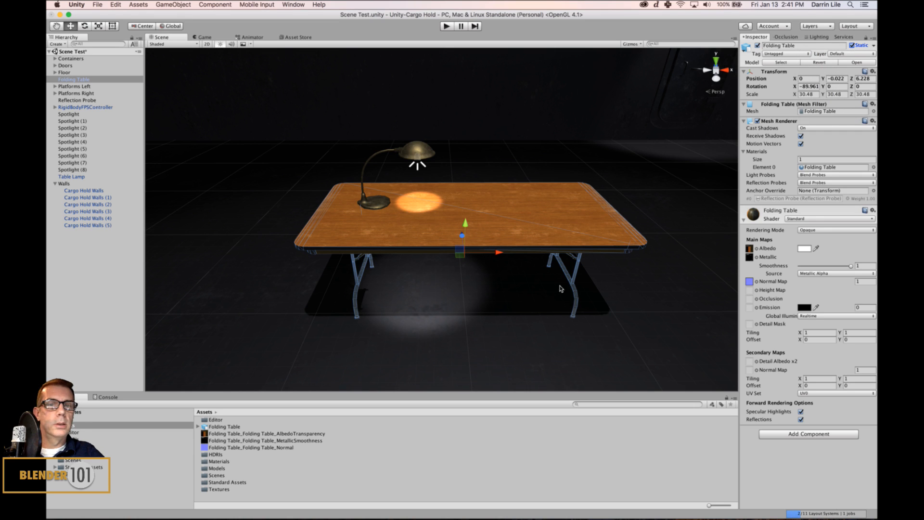
Nudge the lamp spotlight to Z 6.321 and mark the table lamp as Static
click(430, 155)
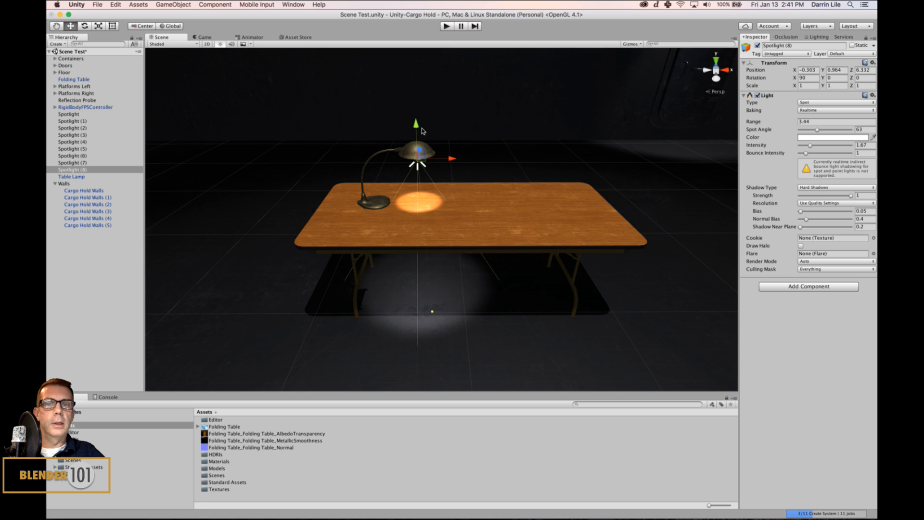
drag(422, 145, 423, 147)
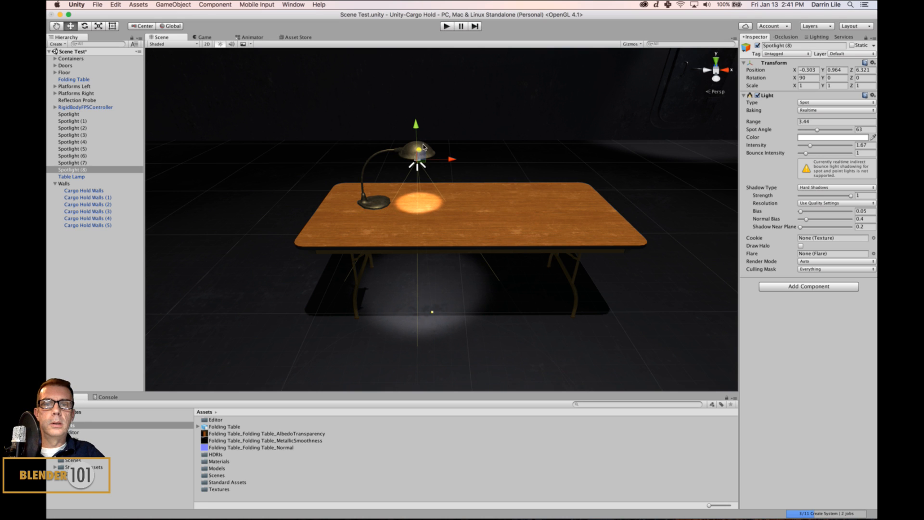
click(385, 153)
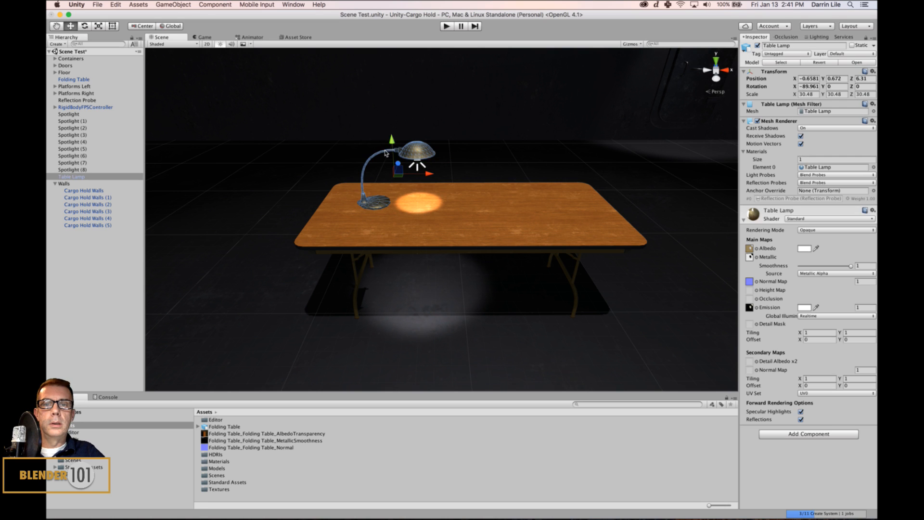
click(852, 46)
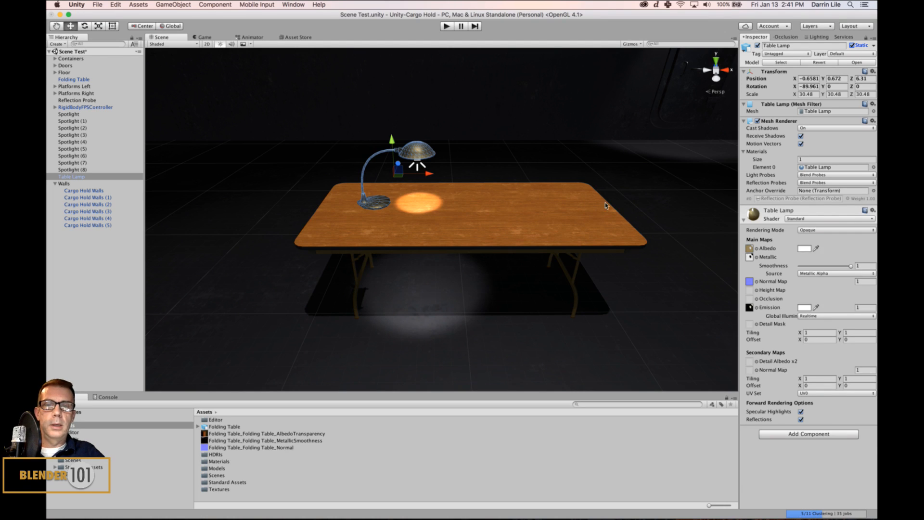
click(416, 166)
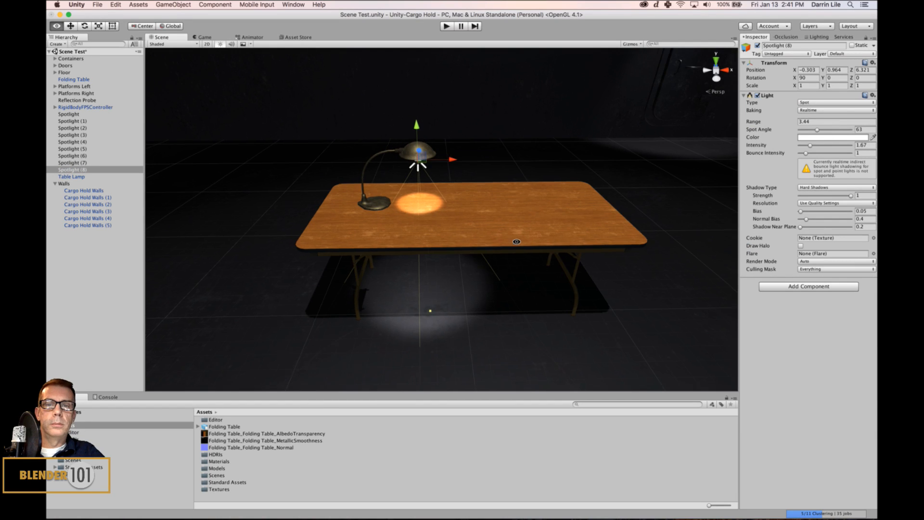
Nudge the lamp spotlight under the lampshade to X -0.292 and Y 0.967
scroll(514, 221, up, 5)
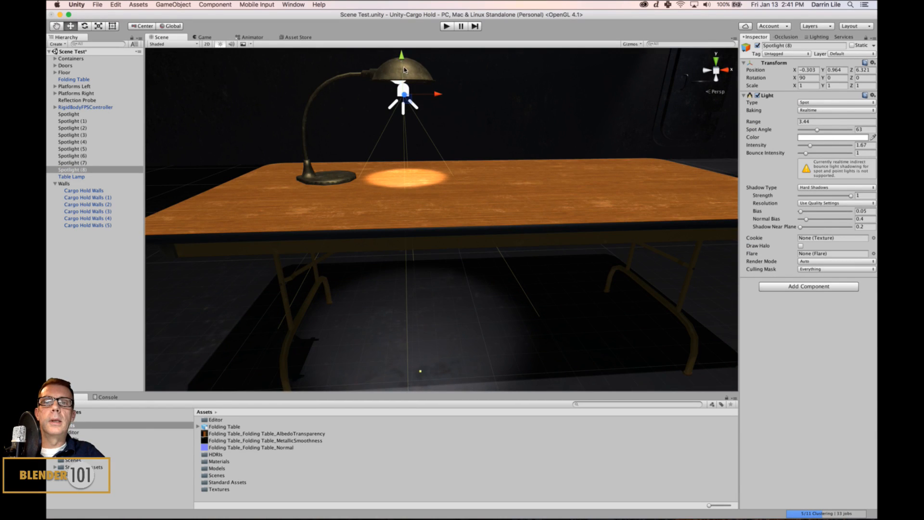
drag(402, 62, 406, 57)
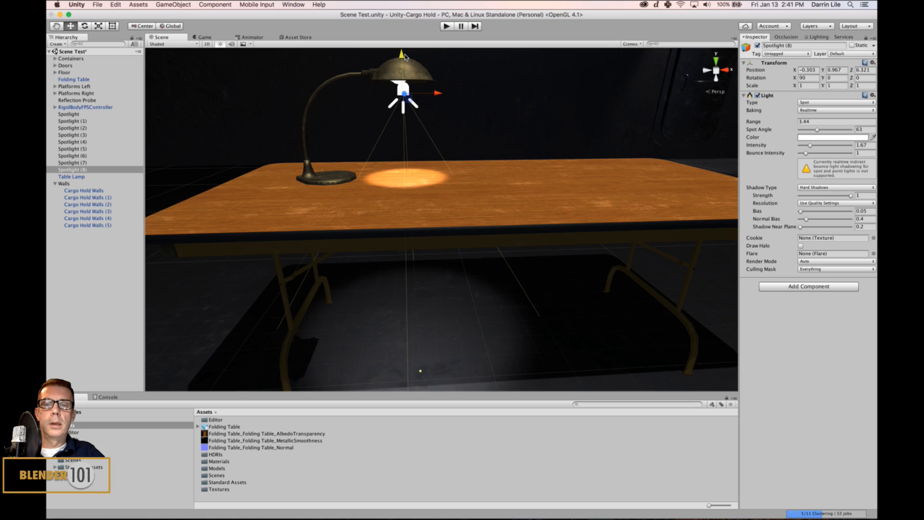
drag(438, 95, 441, 97)
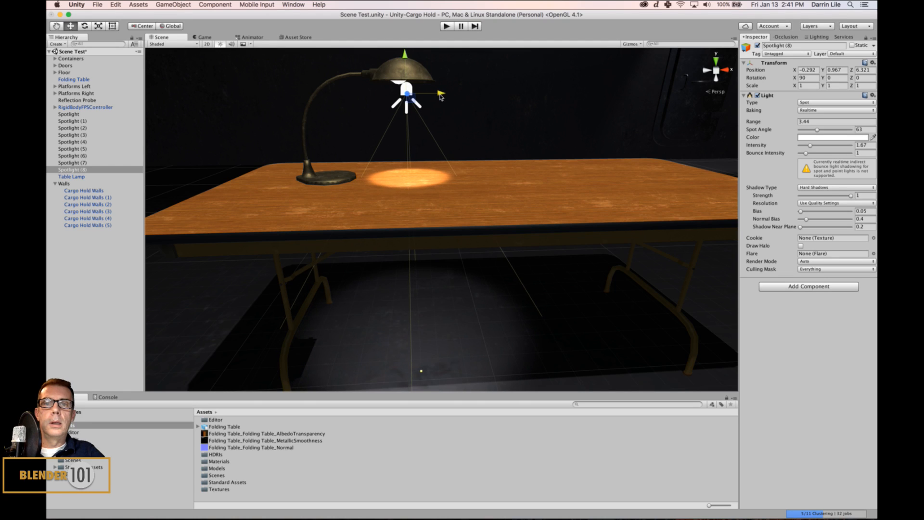
Widen the lamp spotlight's Spot Angle to 111 and check the light around the folding table
drag(817, 130, 831, 130)
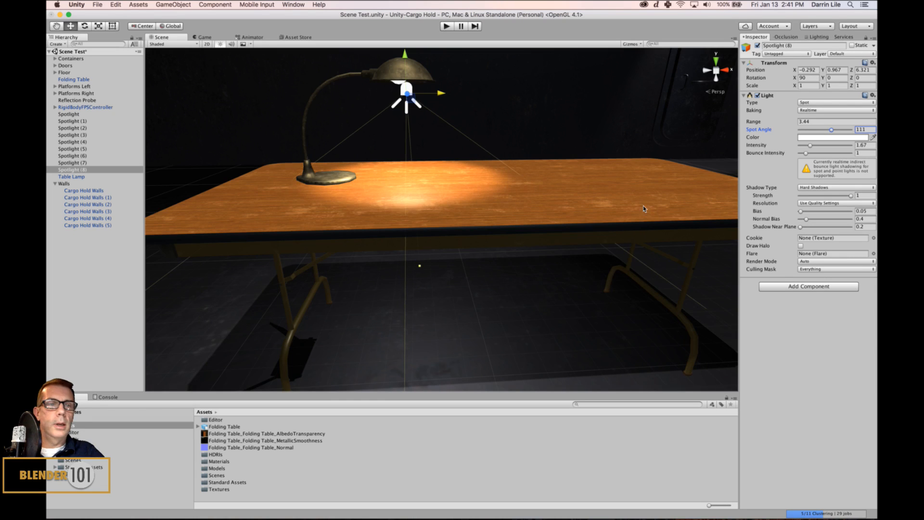
alt+drag(643, 208, 613, 252)
scroll(561, 238, down, 3)
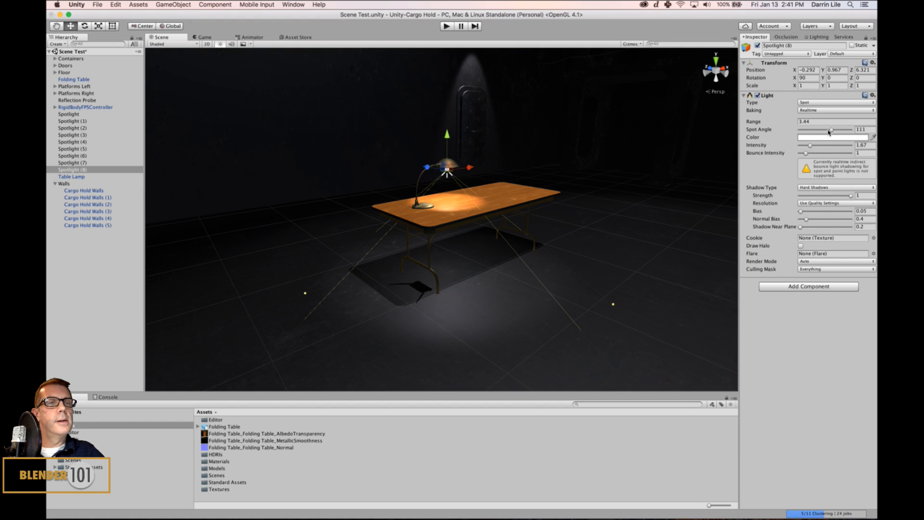
Narrow the lamp spotlight's Spot Angle to 26 and save the scene
drag(830, 129, 807, 137)
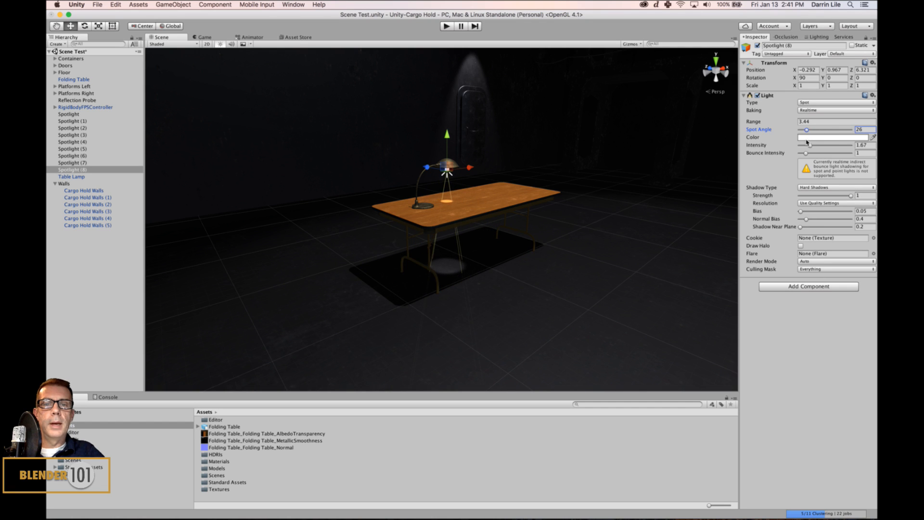
scroll(454, 275, up, 5)
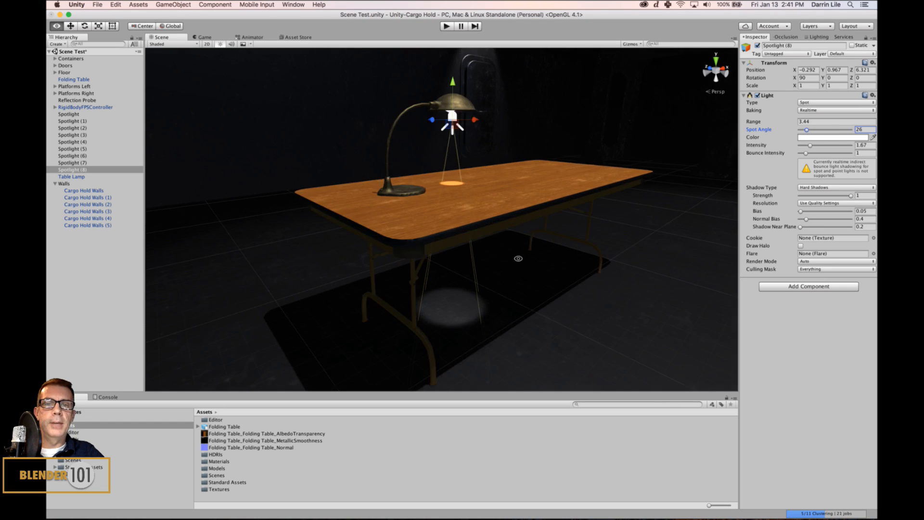
alt+drag(517, 257, 591, 275)
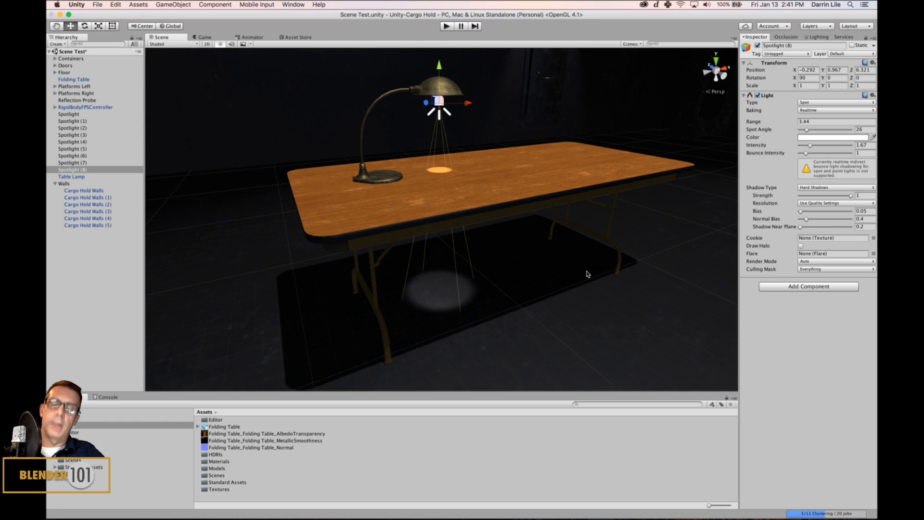
key(super+s)
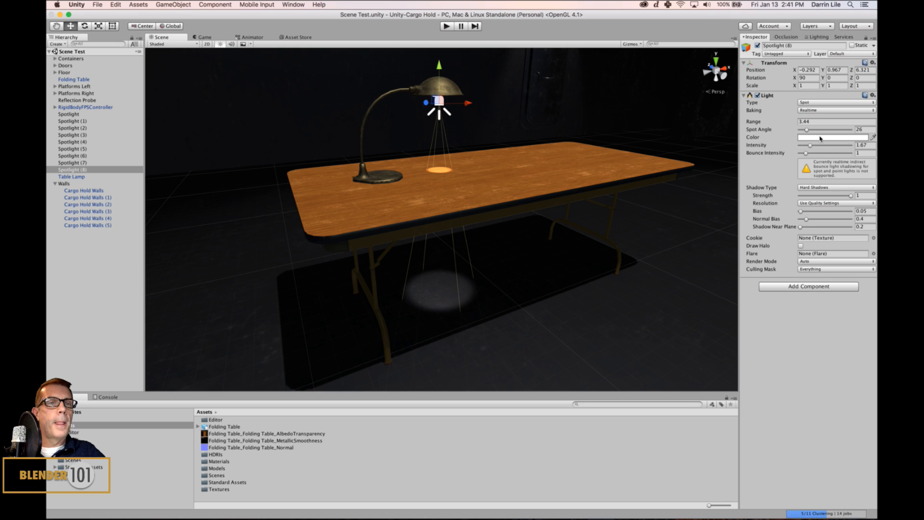
Set the lamp spotlight's Spot Angle to 117 and its shadow Bias to 0
drag(807, 130, 832, 128)
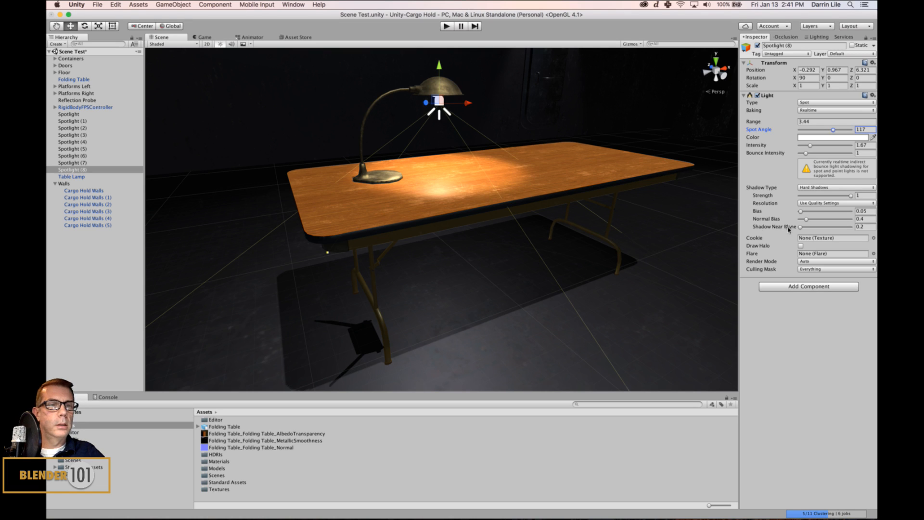
drag(800, 211, 752, 208)
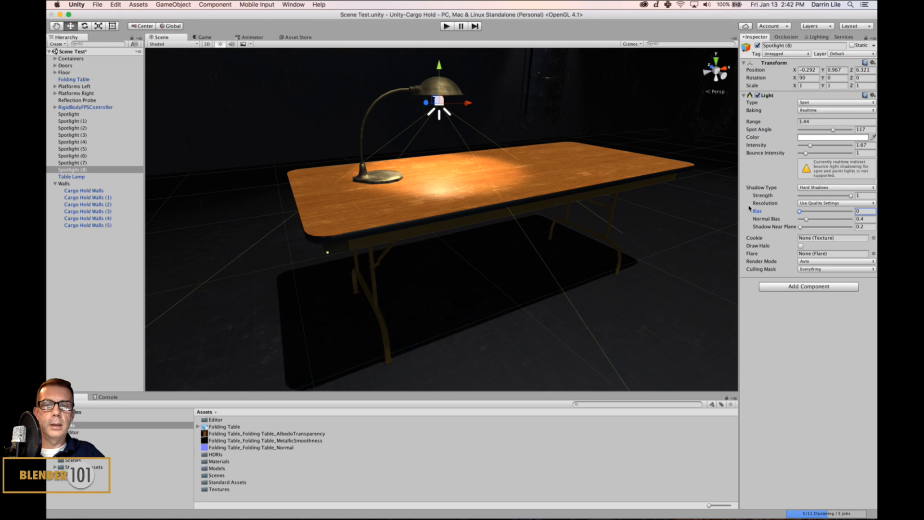
scroll(511, 242, down, 3)
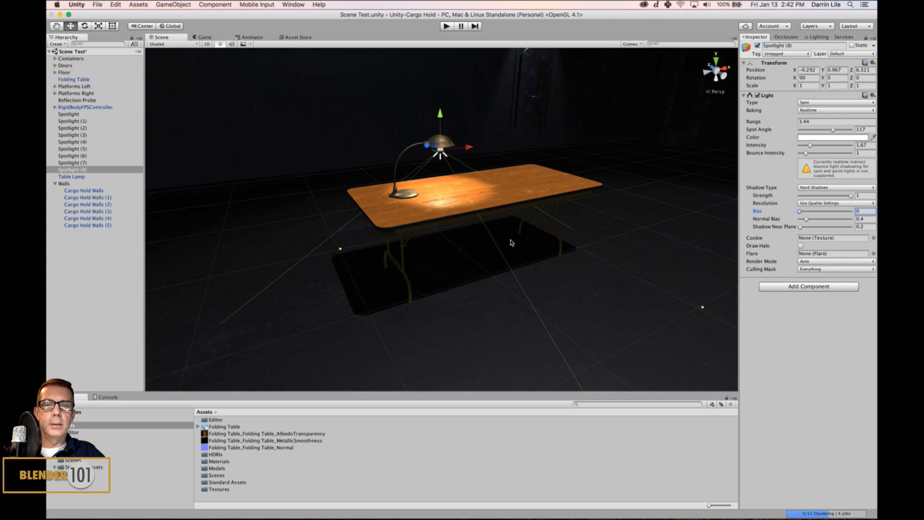
alt+drag(519, 298, 511, 281)
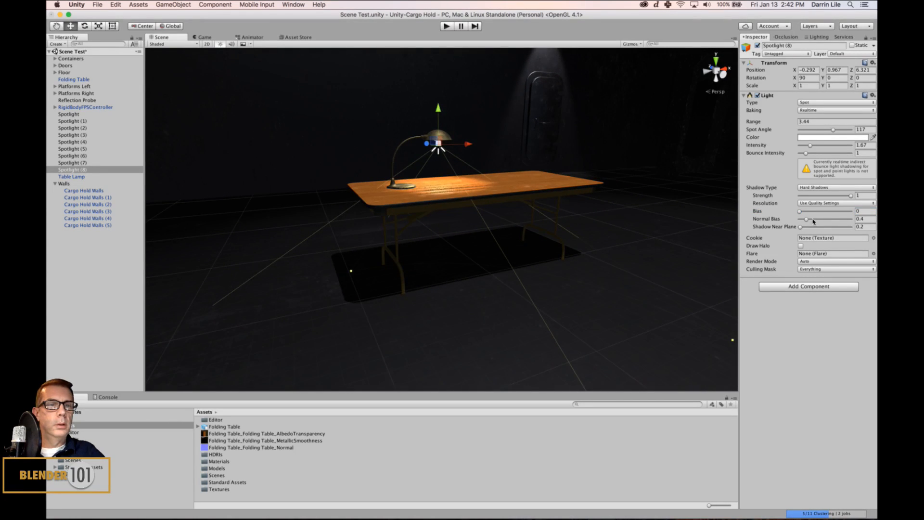
scroll(633, 231, up, 4)
alt+drag(686, 247, 675, 274)
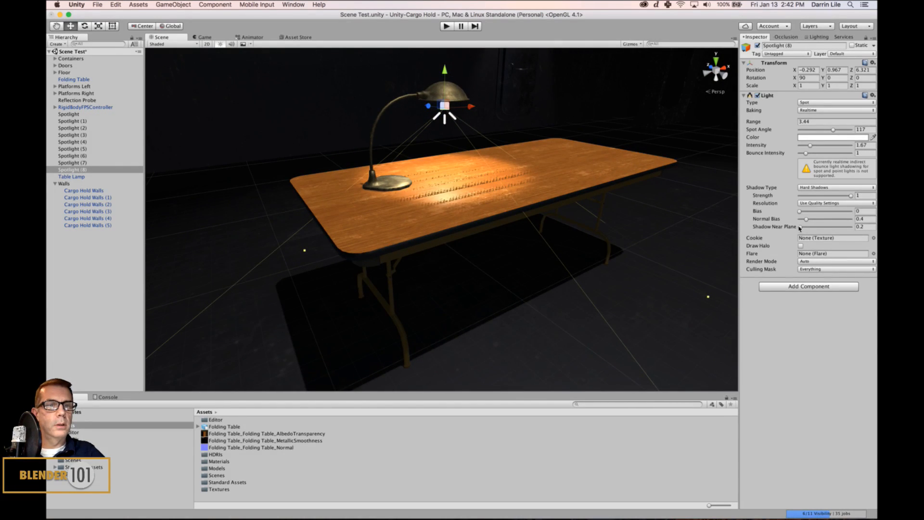
Raise the lamp spotlight's Shadow Near Plane to 1.29 and view the table with the light deselected
drag(800, 227, 806, 228)
scroll(561, 253, down, 10)
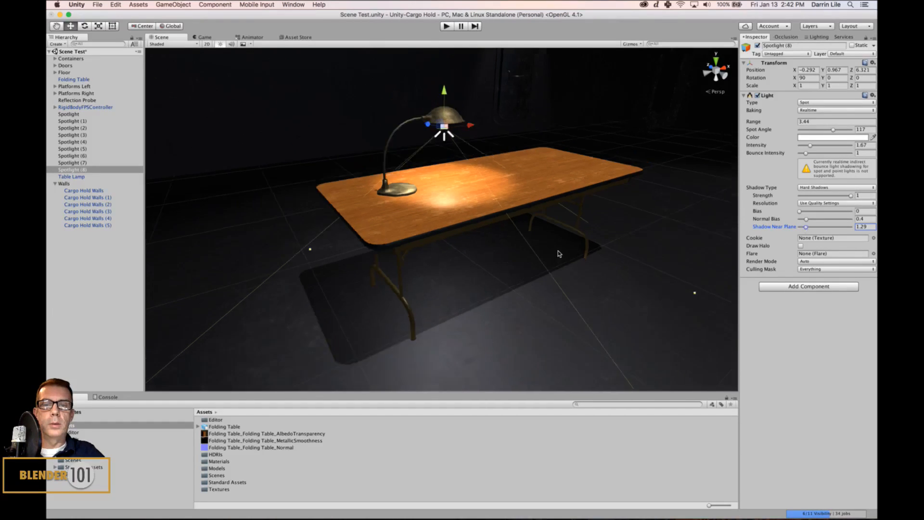
alt+drag(581, 269, 553, 259)
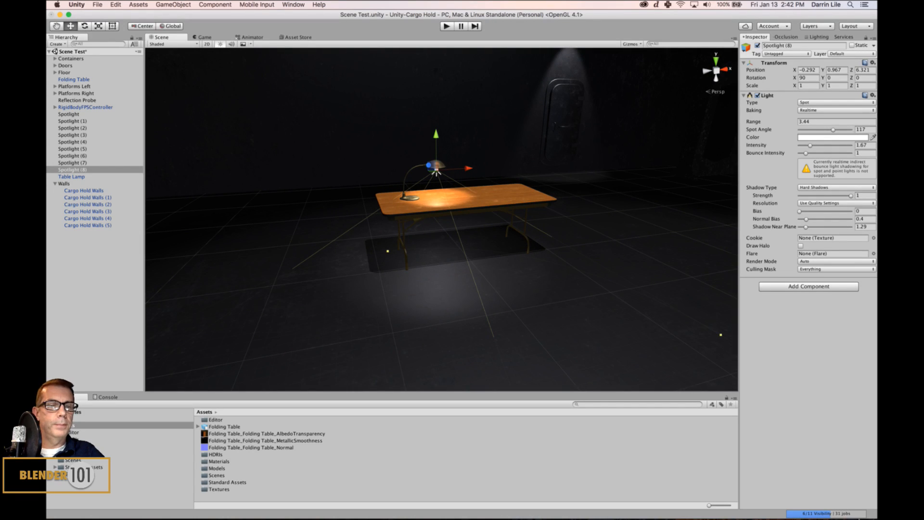
alt+drag(637, 316, 560, 220)
click(592, 217)
scroll(613, 213, up, 5)
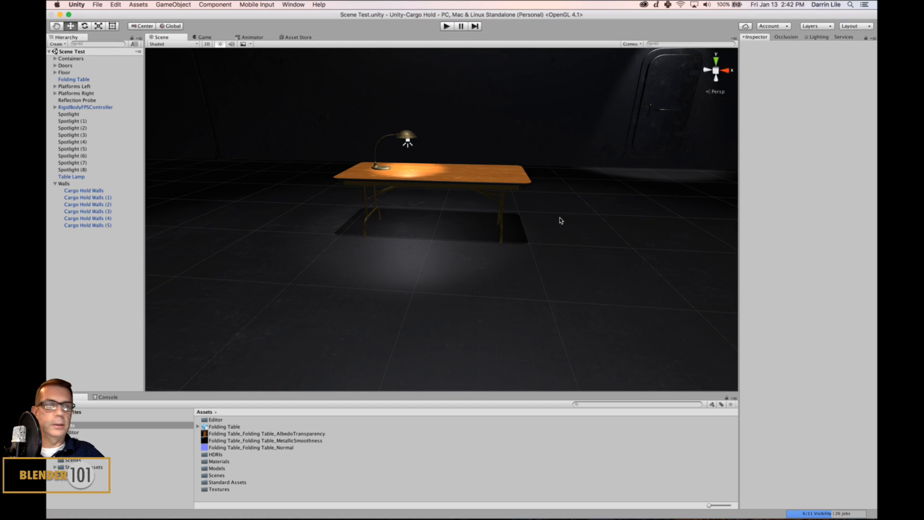
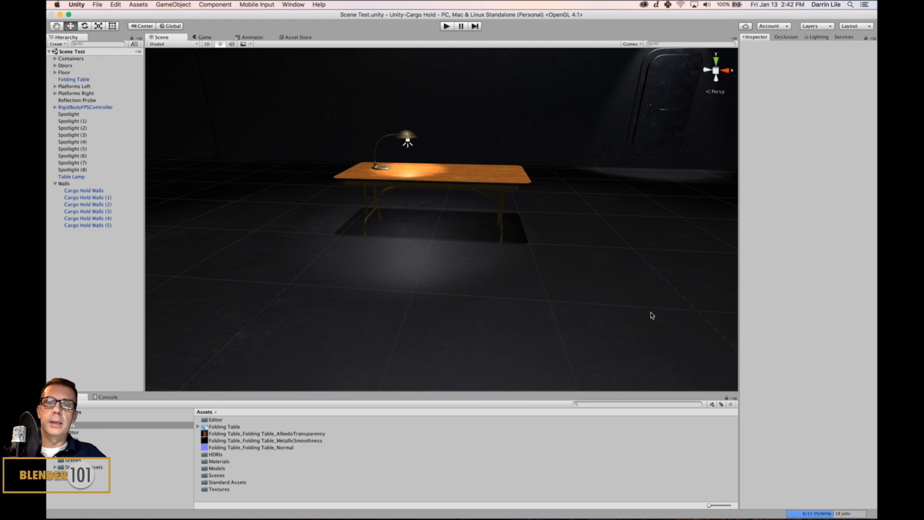
Reselect the lamp spotlight and set its Shadow Near Plane to 0.5
click(407, 143)
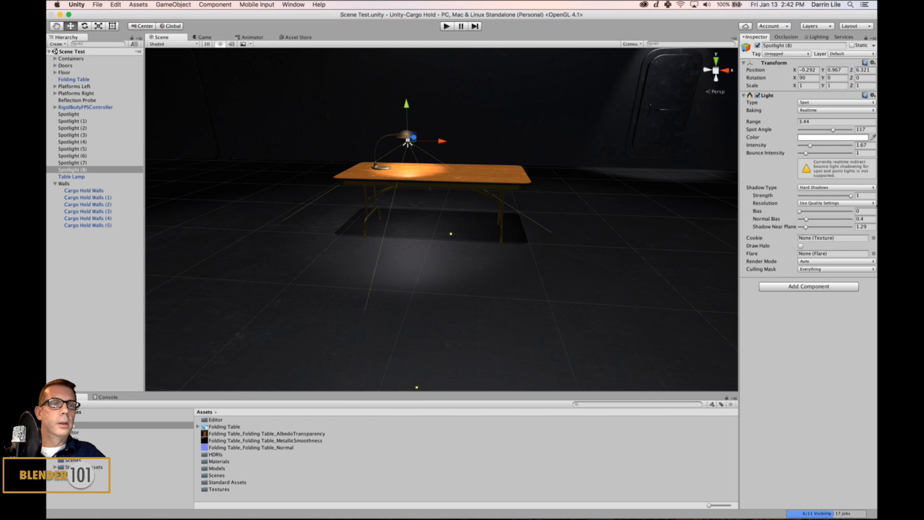
scroll(443, 206, up, 3)
alt+drag(528, 229, 551, 272)
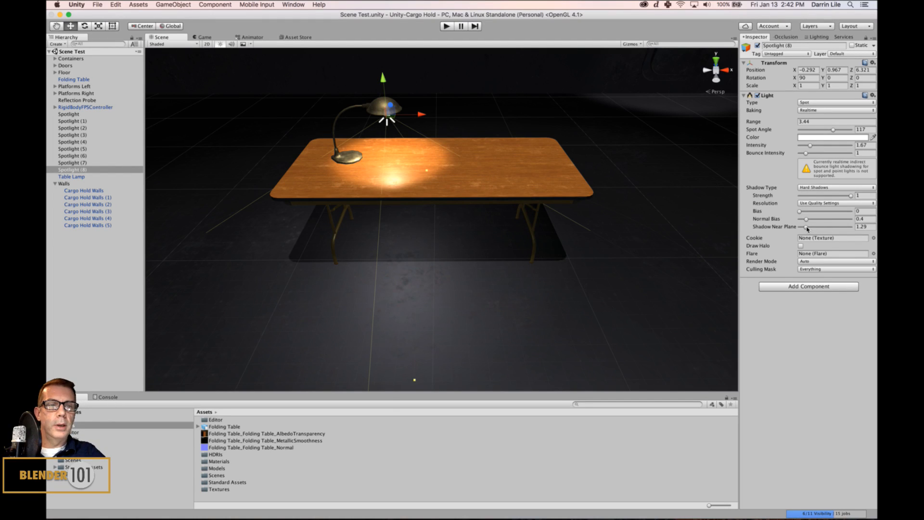
drag(807, 227, 801, 229)
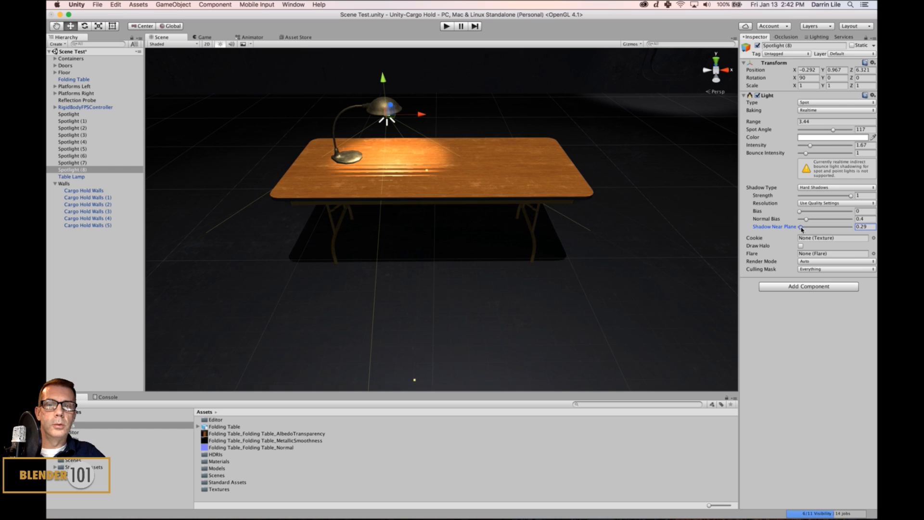
double_click(870, 227)
text(5)
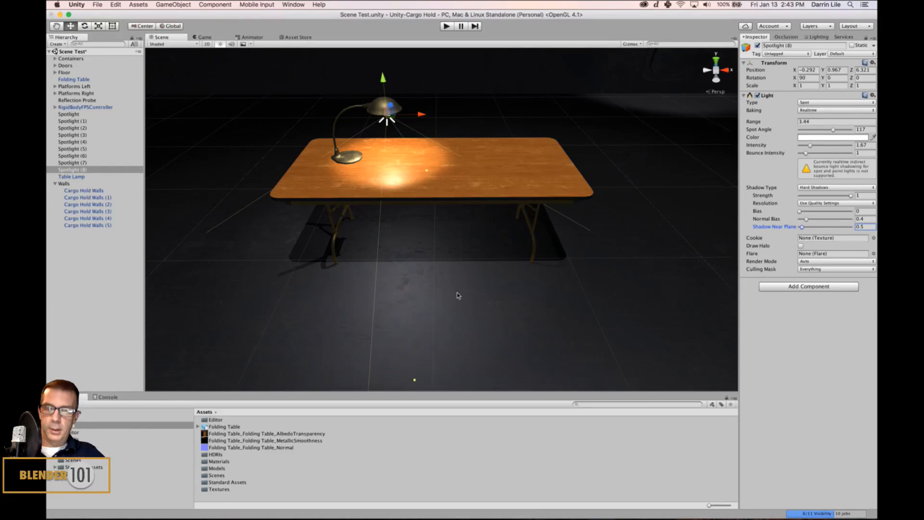
Examine the floor shadows under the table and test the scene briefly in play mode
alt+drag(457, 295, 419, 127)
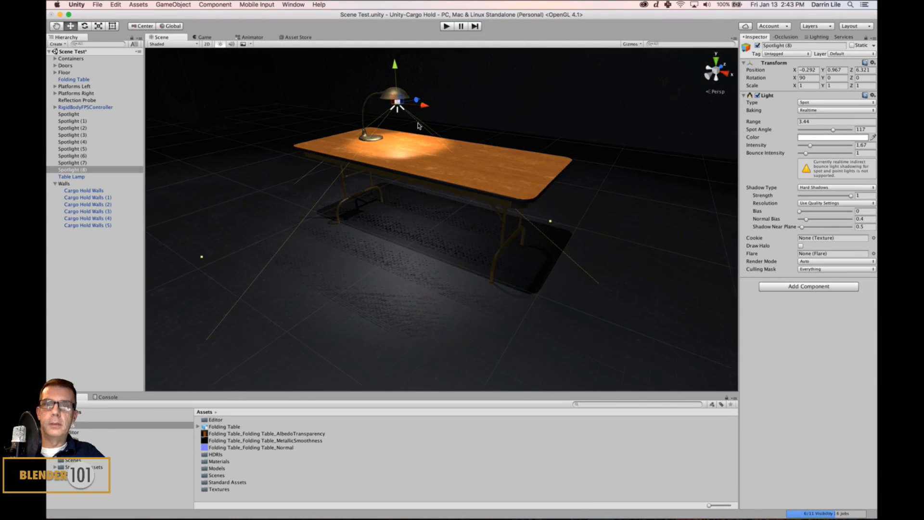
click(447, 26)
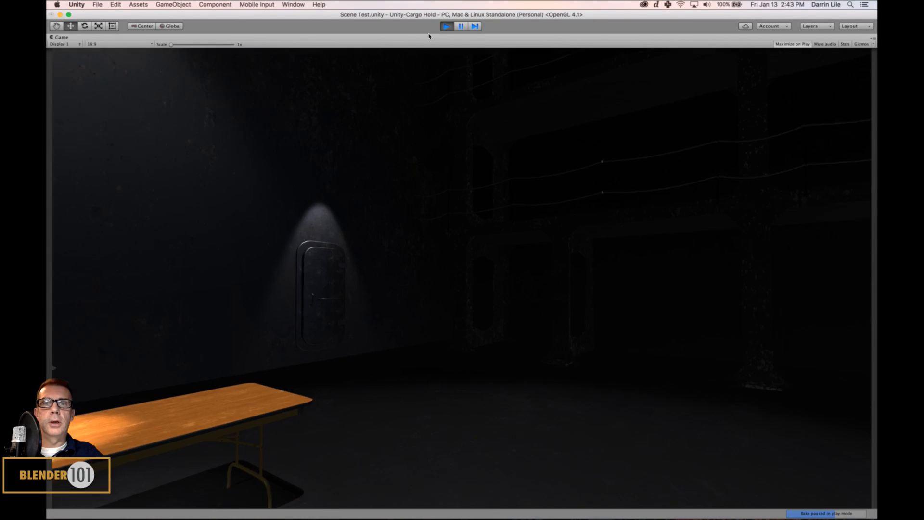
click(446, 26)
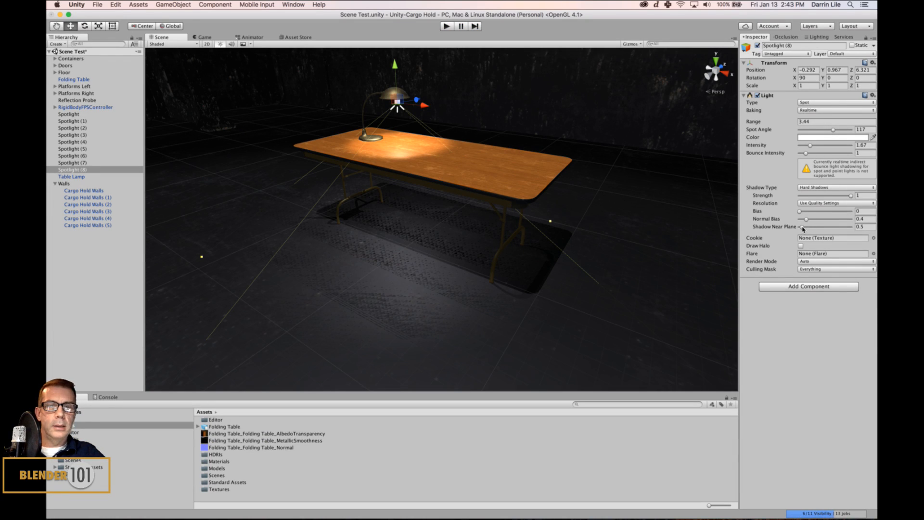
Try a Normal Bias of 0.25 on the lamp spotlight and undo it
click(802, 228)
mouse_move(807, 221)
mouse_down()
mouse_move(789, 220)
mouse_move(803, 220)
mouse_up()
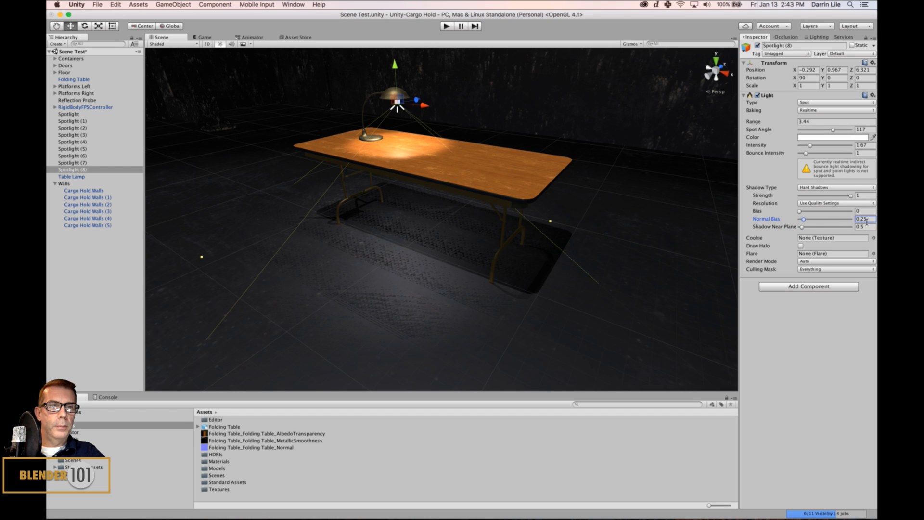
key(super+z)
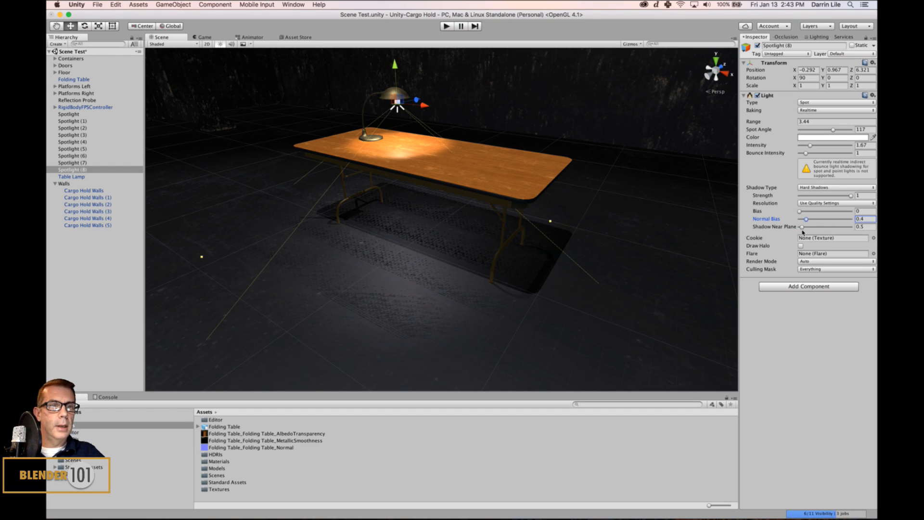
Set the lamp spotlight's shadow Bias to 0.01 and its Shadow Near Plane to 0.1
click(859, 211)
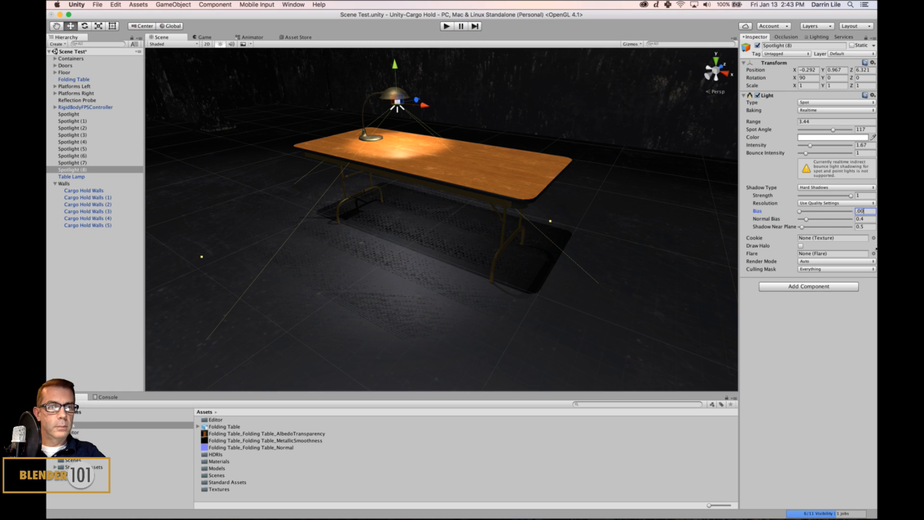
text(.01)
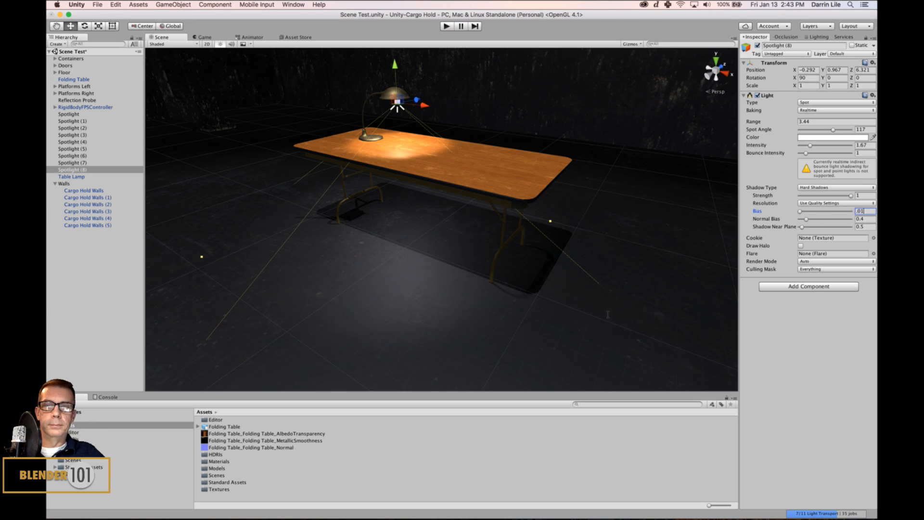
click(869, 227)
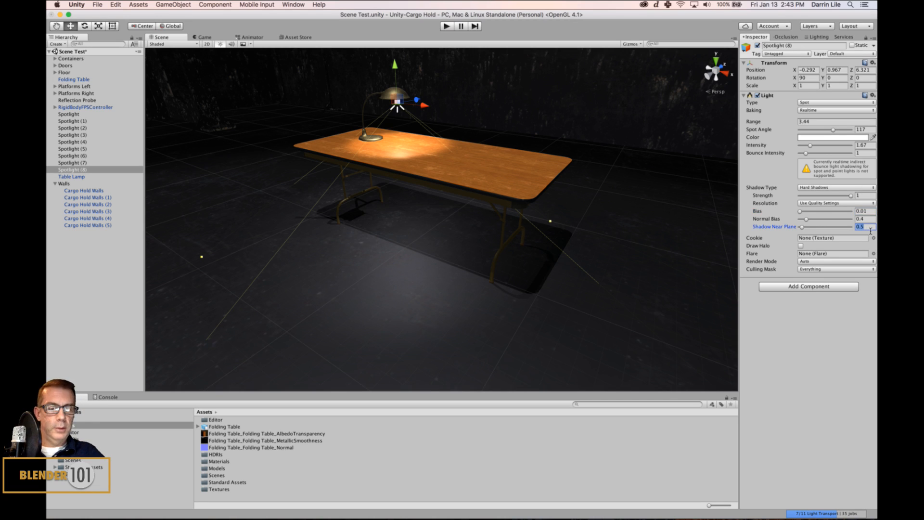
text(.1)
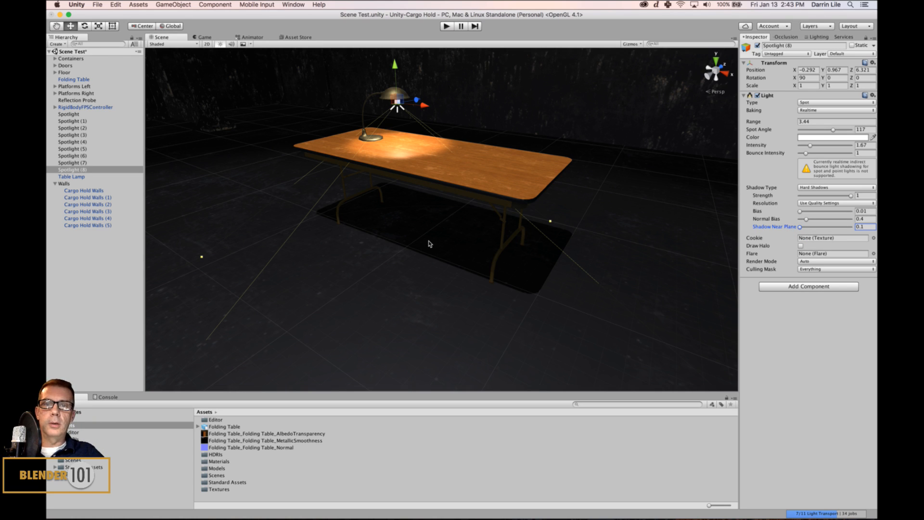
Examine the table lighting from farther back, and run the scene in play mode, walking toward the table
scroll(375, 274, down, 3)
alt+drag(375, 274, 472, 289)
scroll(443, 251, down, 5)
scroll(470, 253, up, 5)
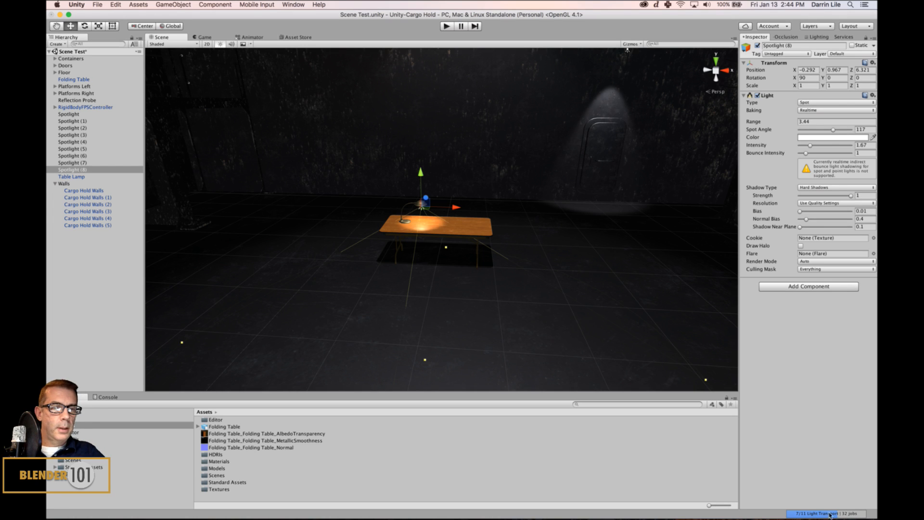
alt+drag(589, 294, 502, 119)
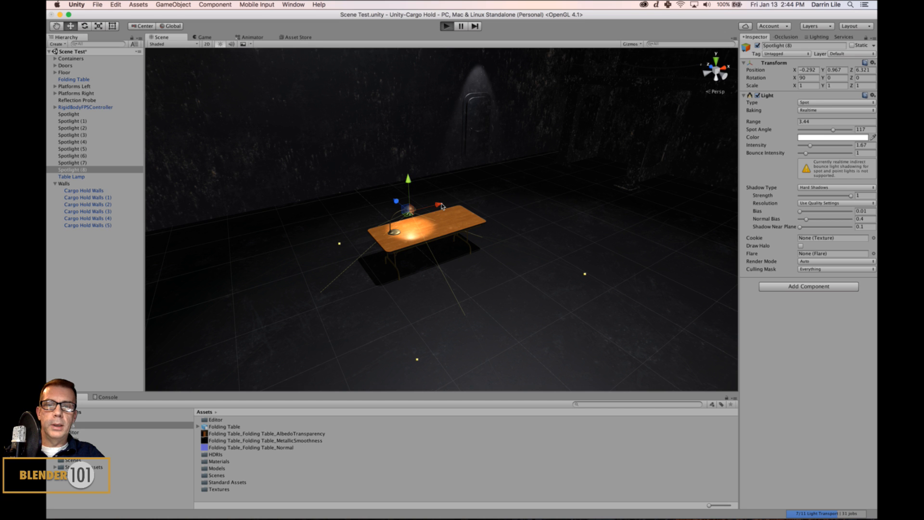
key(super+p)
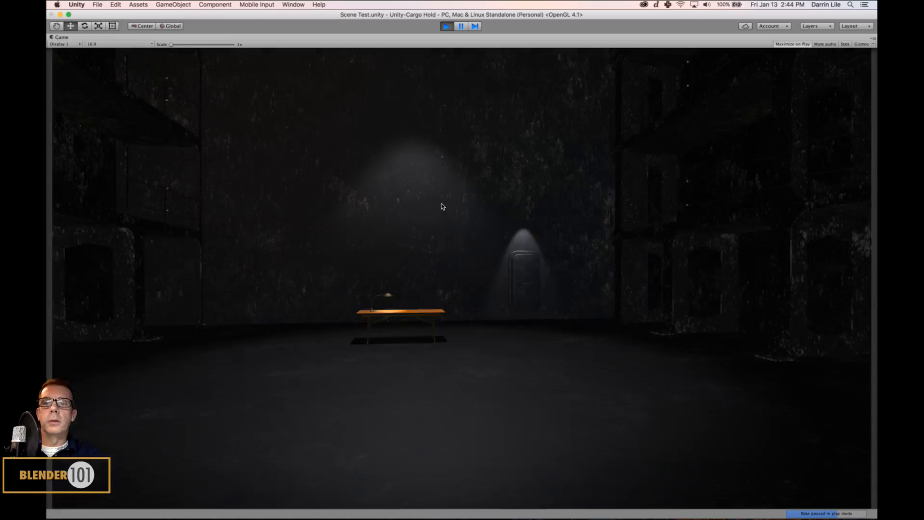
key(w)
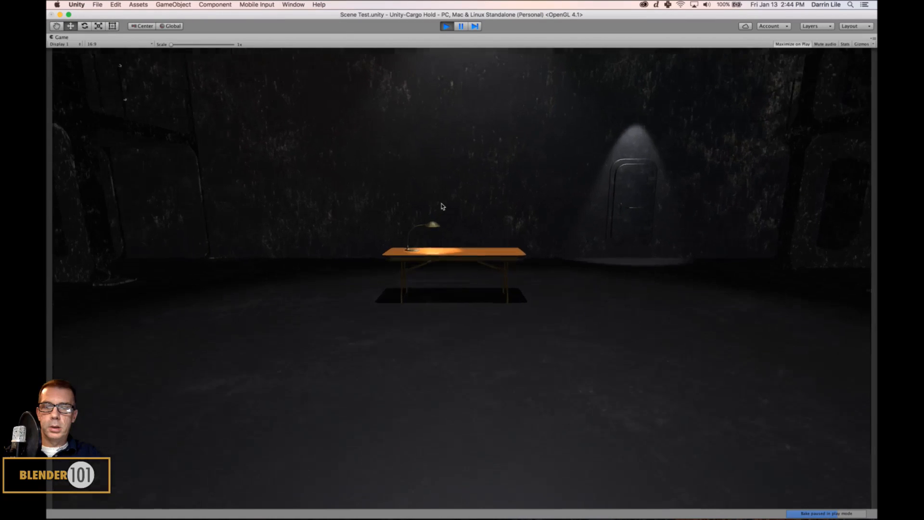
Walk up close to the lit table in play mode, stop the test and examine the table in the scene
key(w)
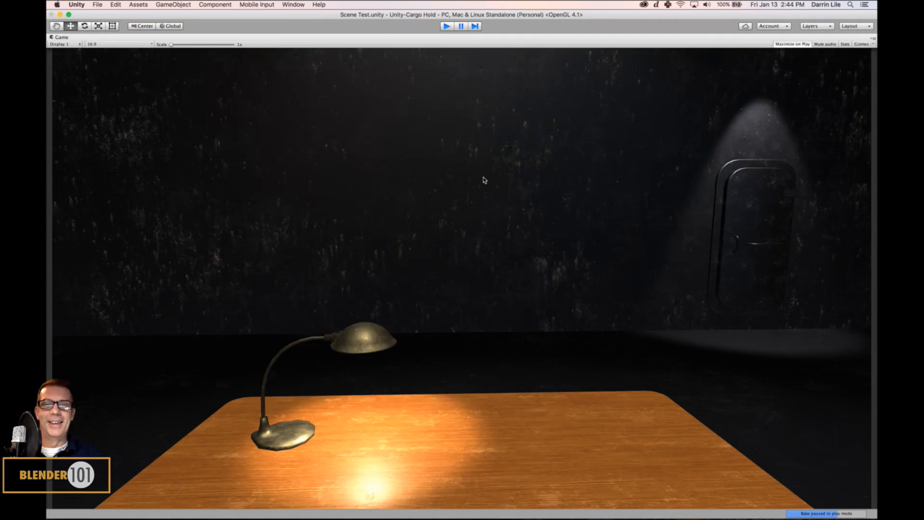
key(super+p)
scroll(469, 189, down, 5)
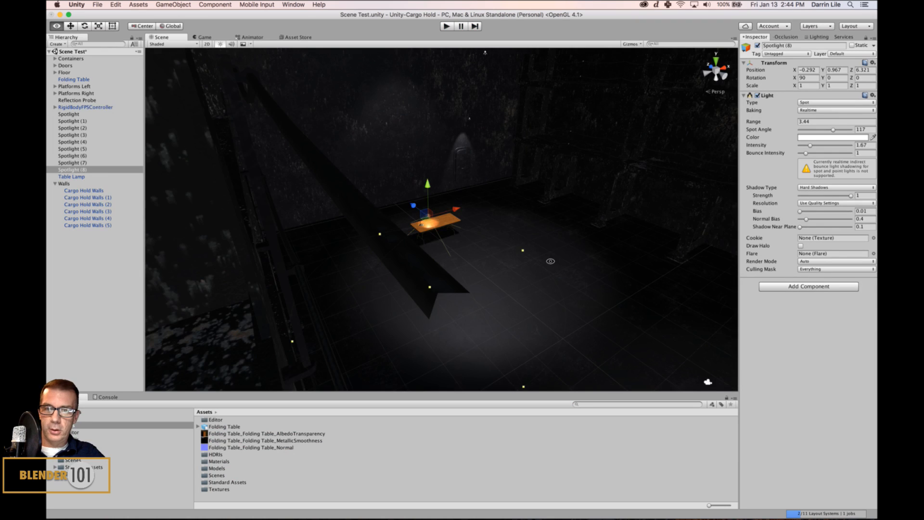
alt+drag(550, 261, 513, 282)
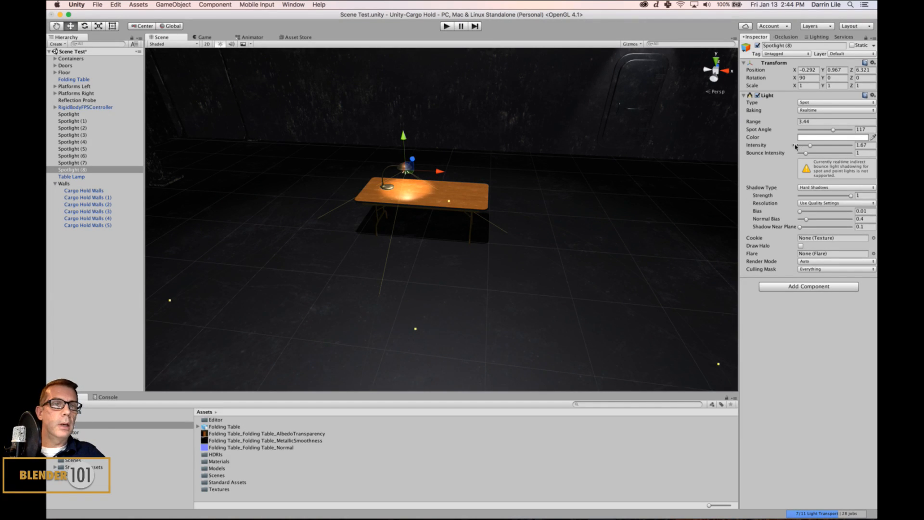
Try reducing the lamp spotlight's Range to 0.41 and further to 0.34, checking the light on the tabletop
drag(783, 123, 724, 134)
scroll(724, 135, up, 3)
middle_drag(706, 142, 687, 149)
scroll(498, 211, up, 5)
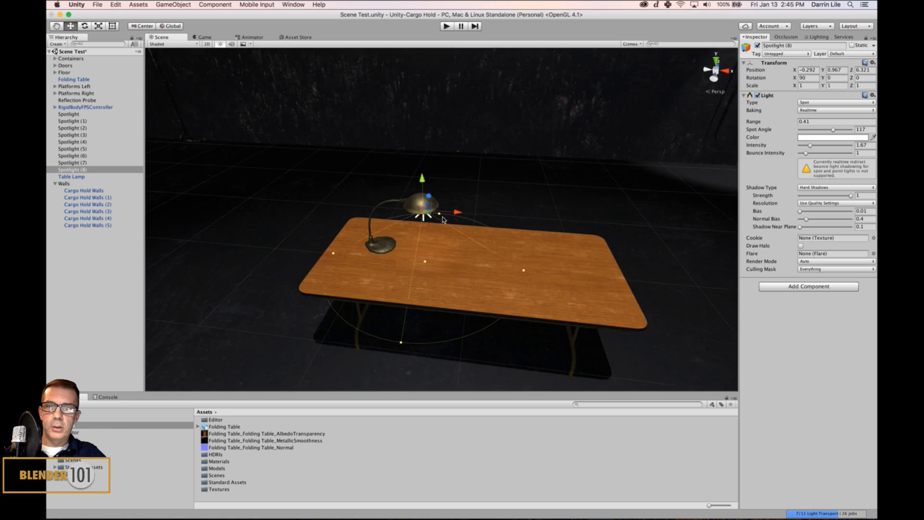
alt+drag(461, 287, 481, 216)
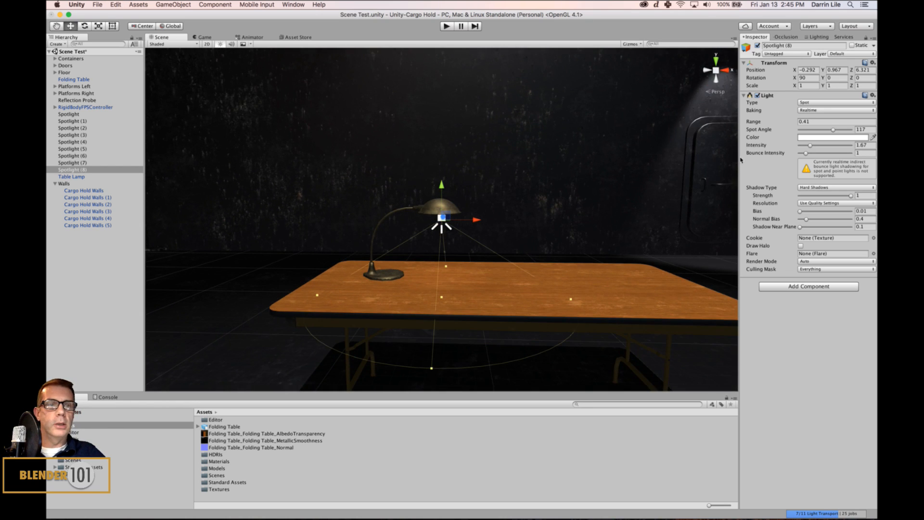
drag(757, 122, 823, 140)
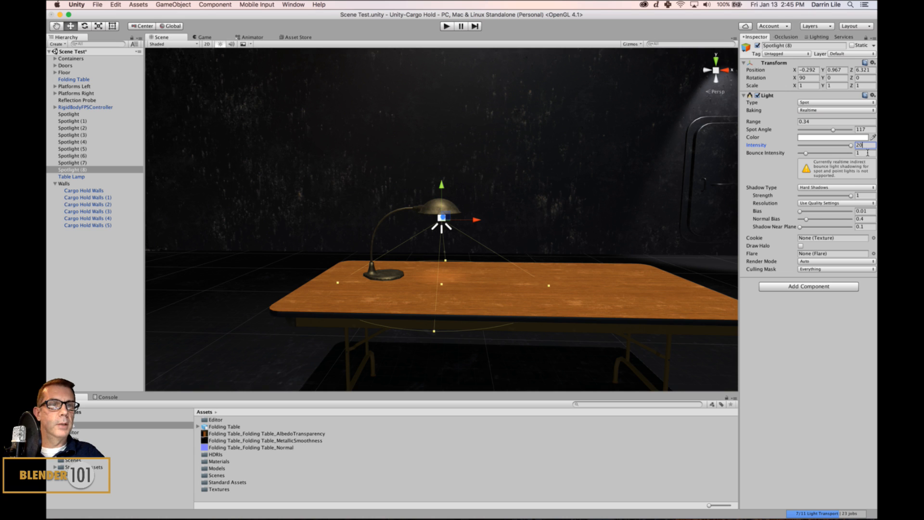
Set the lamp spotlight's Range to 1 and raise its Intensity to about 6.25
drag(851, 144, 828, 151)
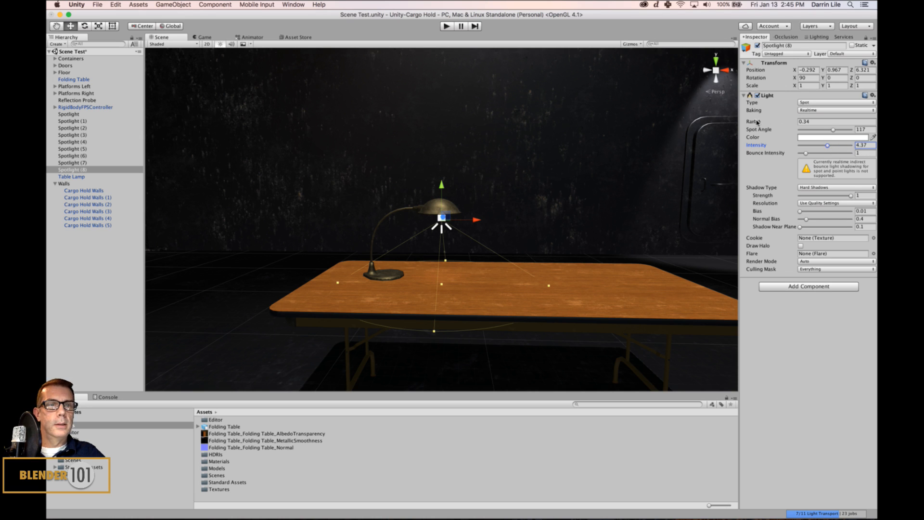
click(757, 122)
click(814, 123)
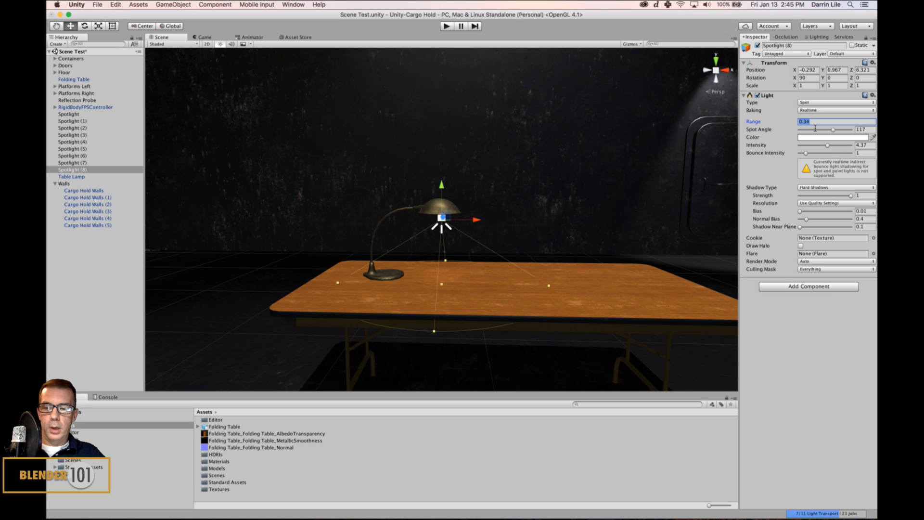
text(1)
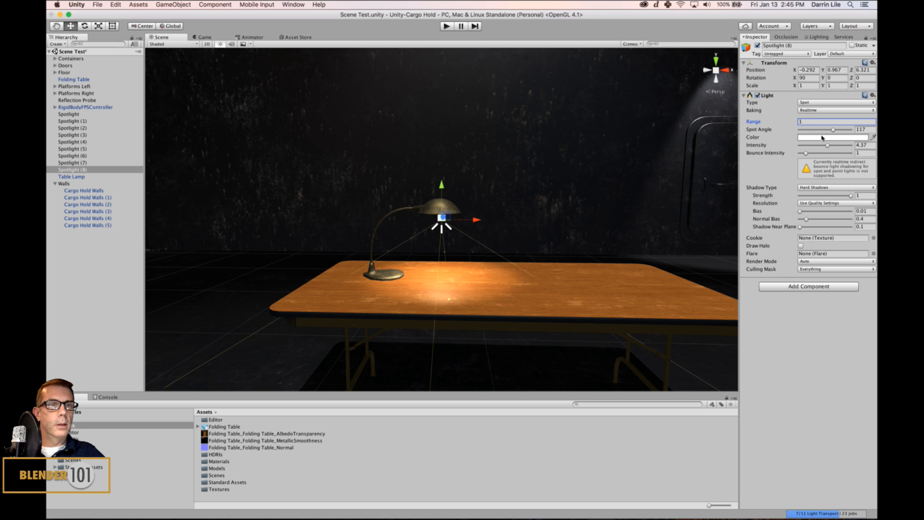
drag(828, 147, 838, 149)
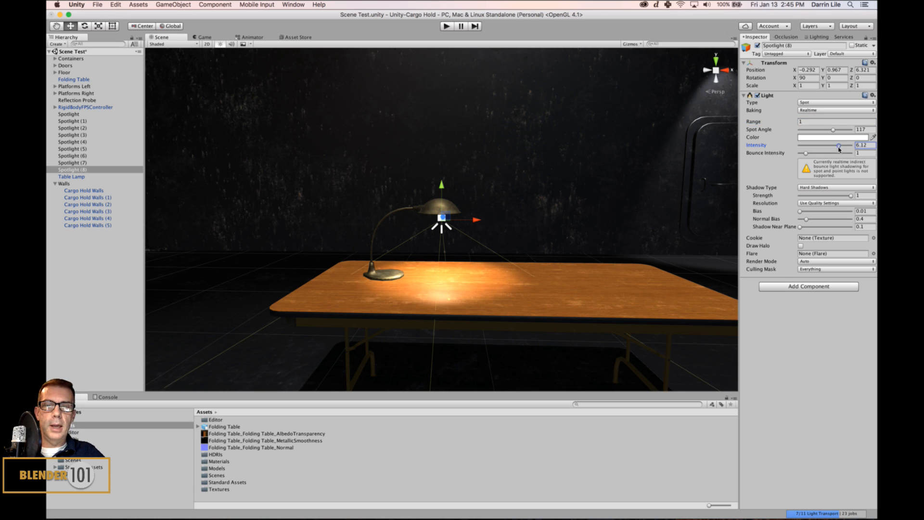
Save the scene and examine the lamp's light on the table from several angles and distances
alt+drag(574, 185, 539, 291)
scroll(539, 292, up, 2)
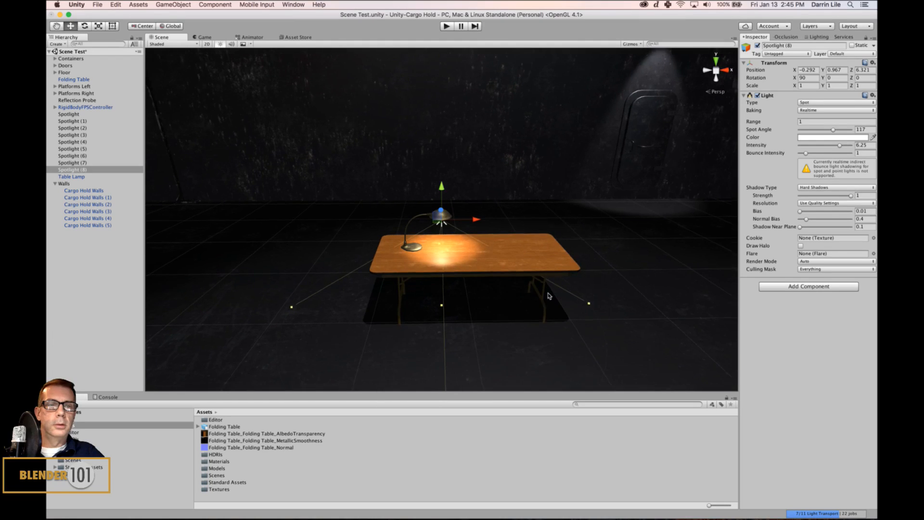
scroll(534, 294, up, 4)
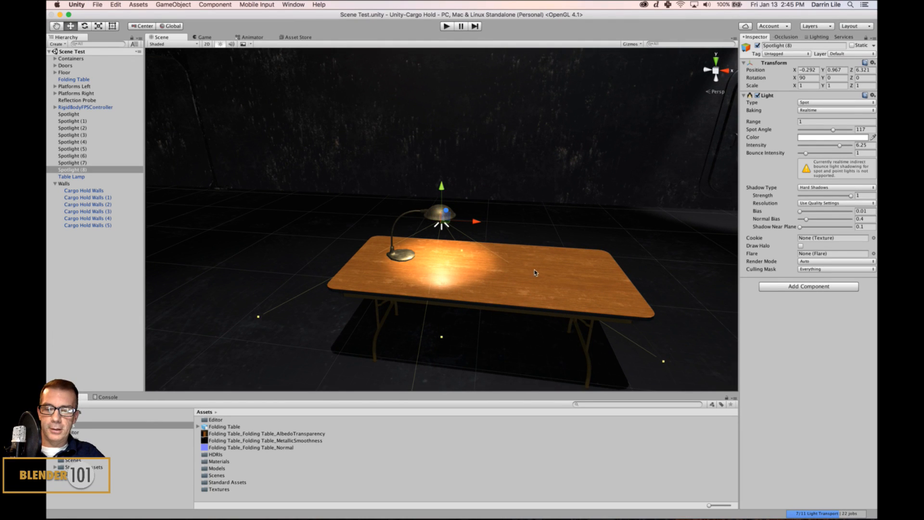
mouse_move(534, 272)
alt+mouse_down()
mouse_move(534, 286)
mouse_move(541, 269)
mouse_move(533, 264)
alt+mouse_up()
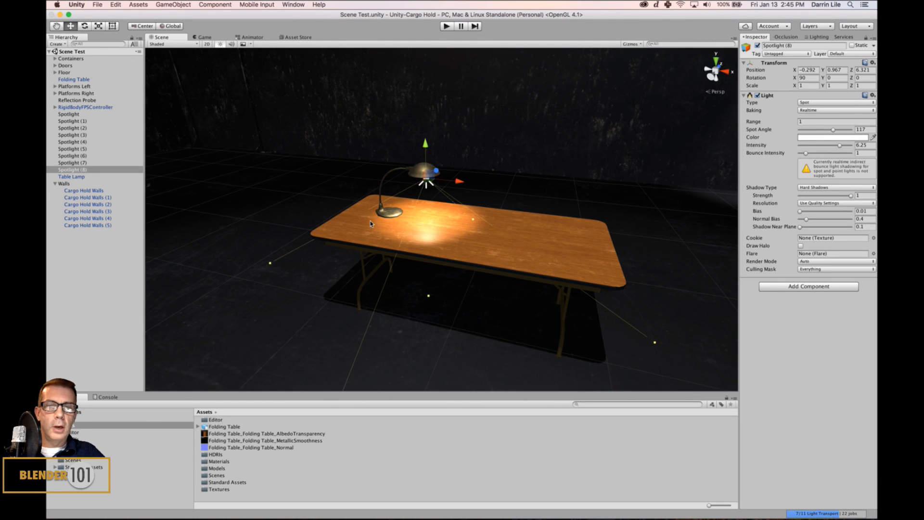
Clear the selection and examine the lamp-lit folding table in the scene from several angles and distances
scroll(472, 250, down, 3)
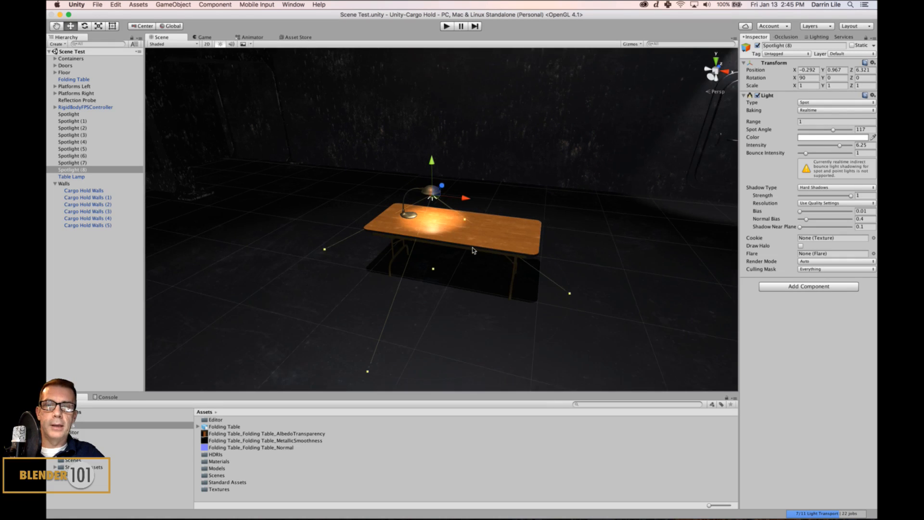
scroll(471, 250, up, 5)
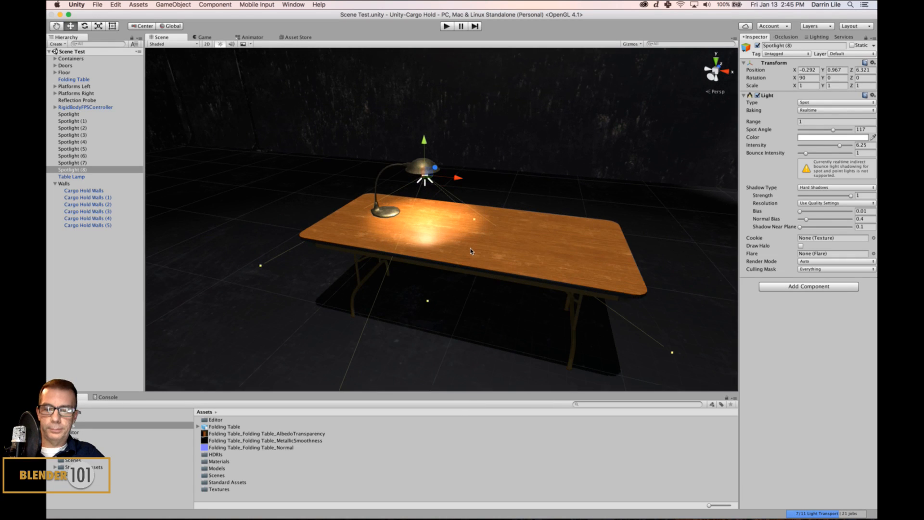
alt+drag(471, 251, 491, 249)
click(511, 171)
click(500, 133)
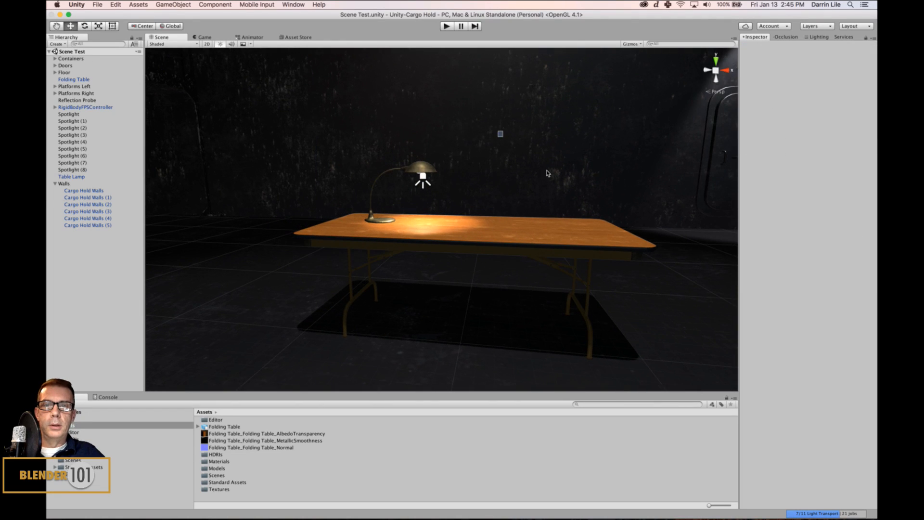
scroll(533, 203, down, 3)
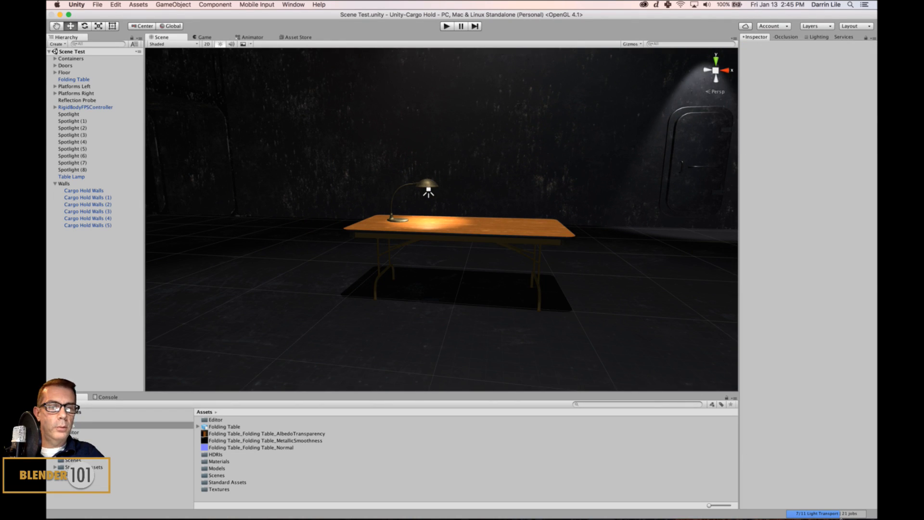
alt+drag(579, 305, 563, 320)
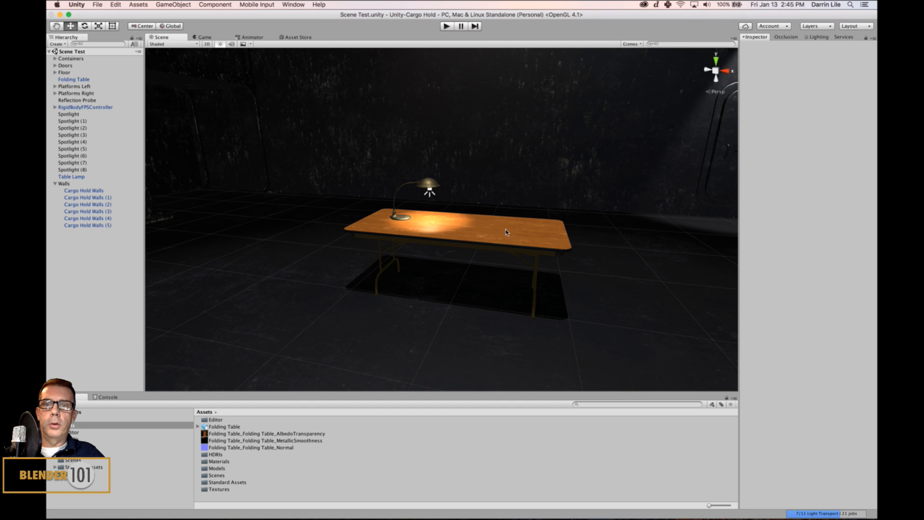
alt+drag(505, 232, 484, 227)
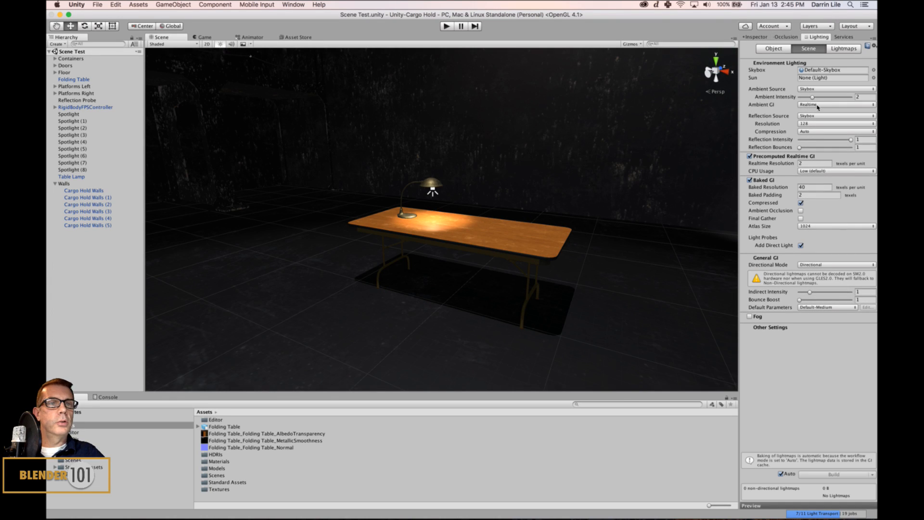
Set the scene's ambient intensity to 1 in the environment lighting and save the scene
drag(813, 98, 813, 97)
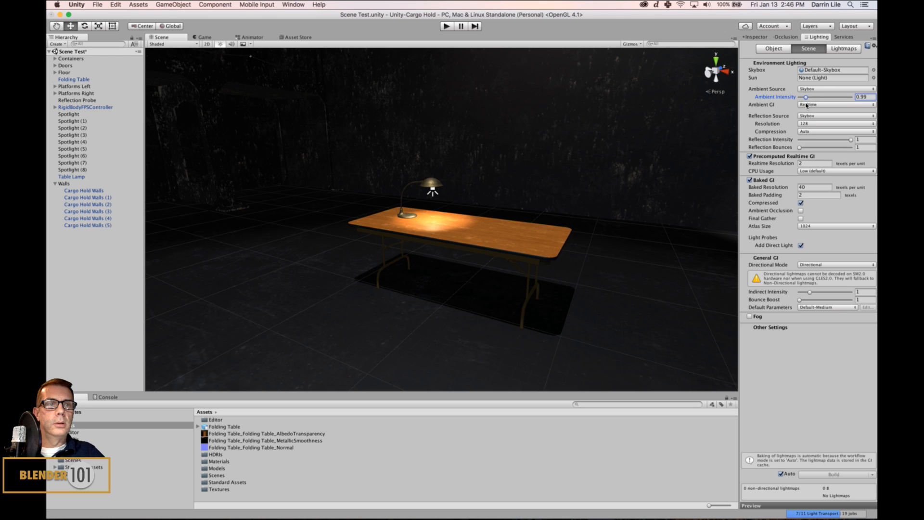
click(870, 98)
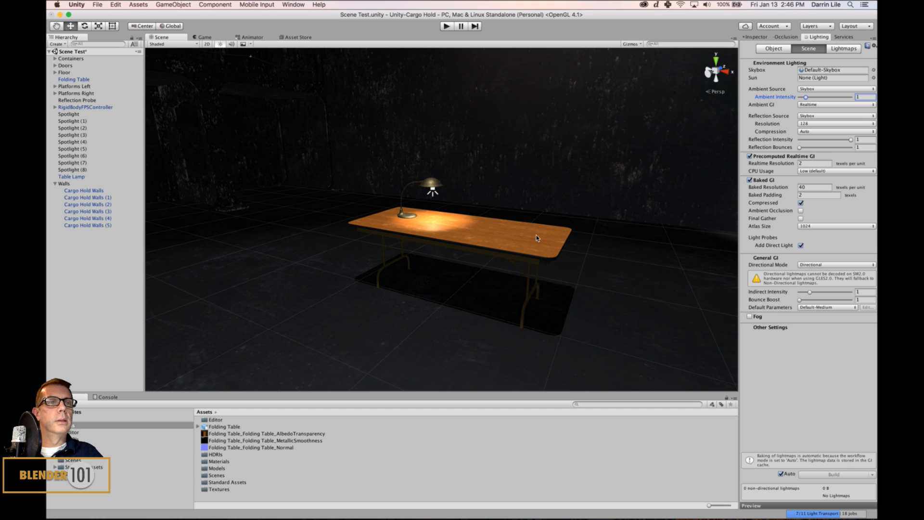
mouse_move(848, 517)
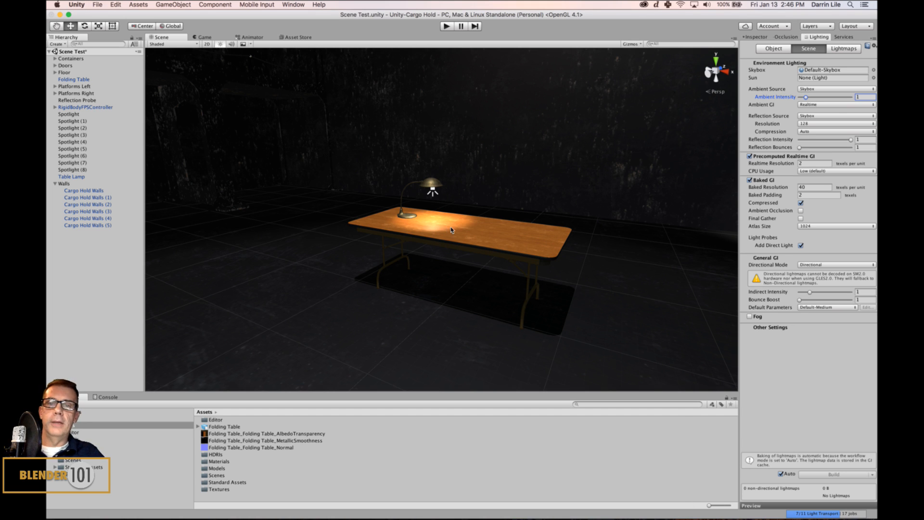
Switch to Substance Painter, save the Folding Table project and look over the textured table
mouse_move(481, 517)
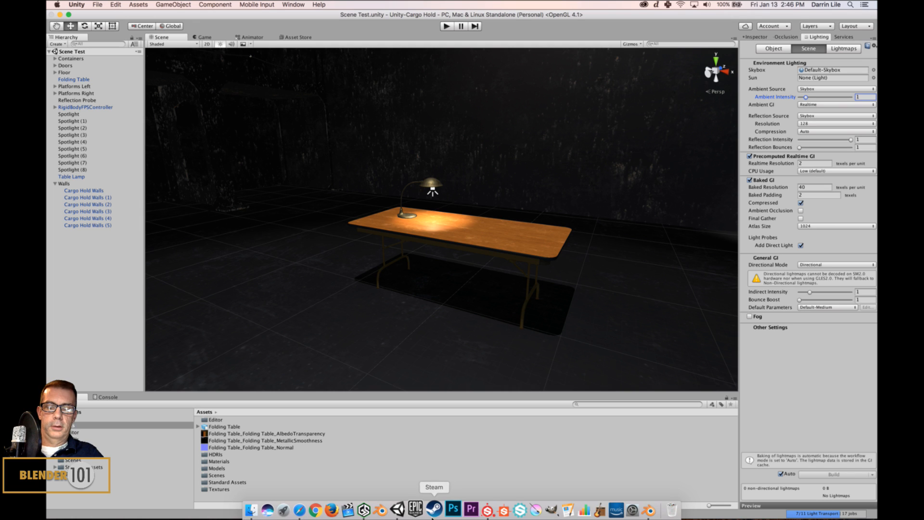
click(481, 510)
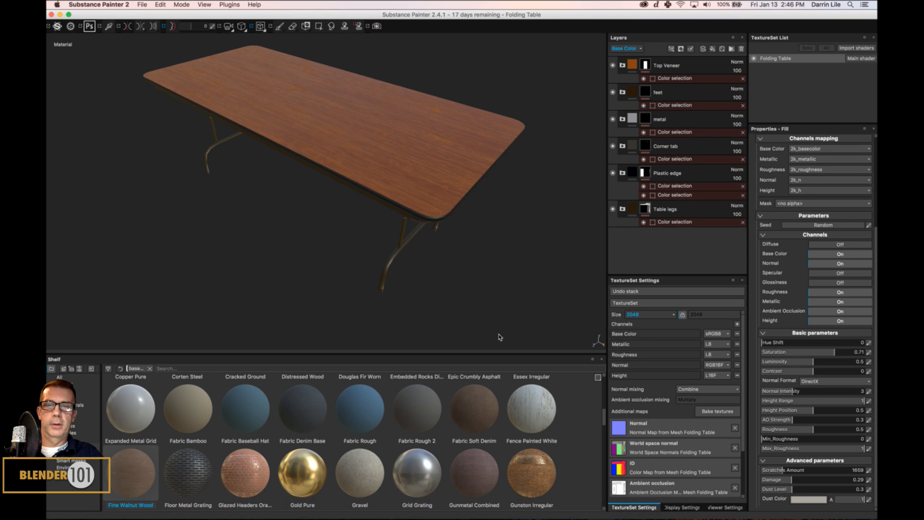
alt+middle_drag(448, 212, 451, 220)
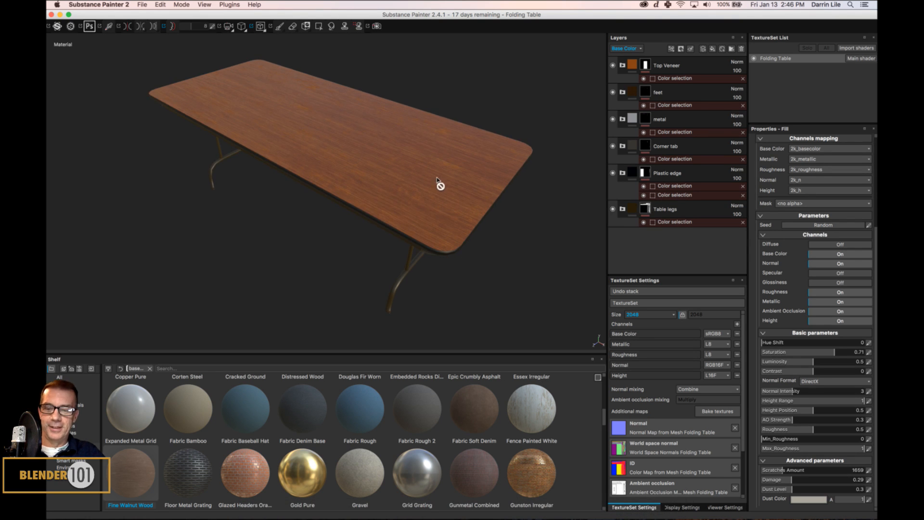
alt+middle_drag(437, 176, 447, 190)
key(super+s)
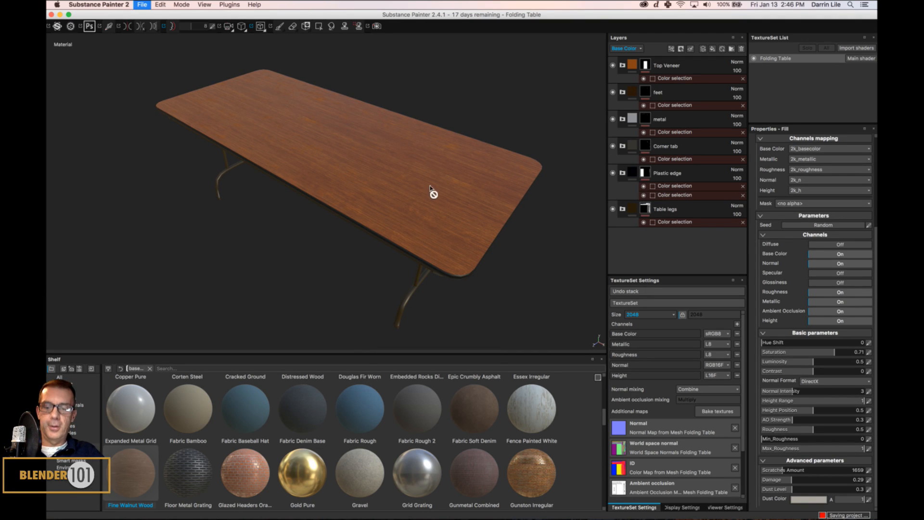
alt+drag(411, 249, 427, 235)
alt+middle_drag(428, 235, 450, 185)
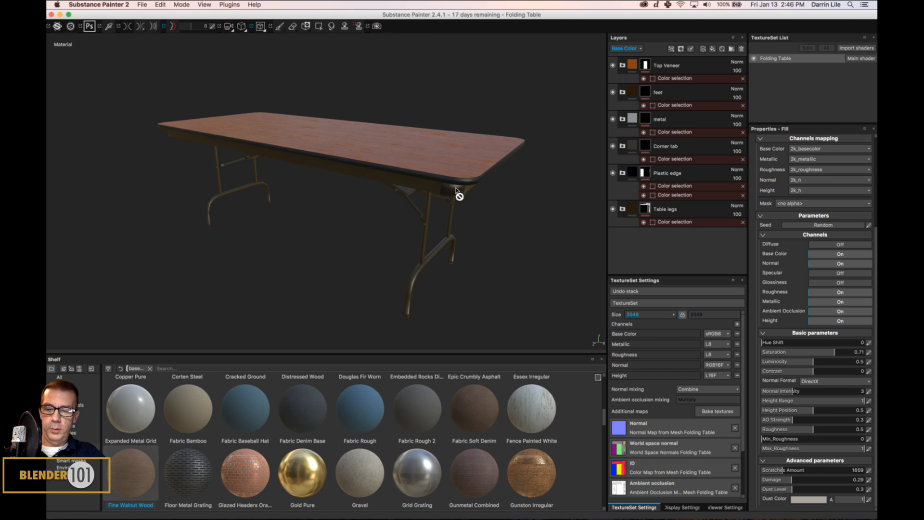
alt+drag(457, 193, 414, 265)
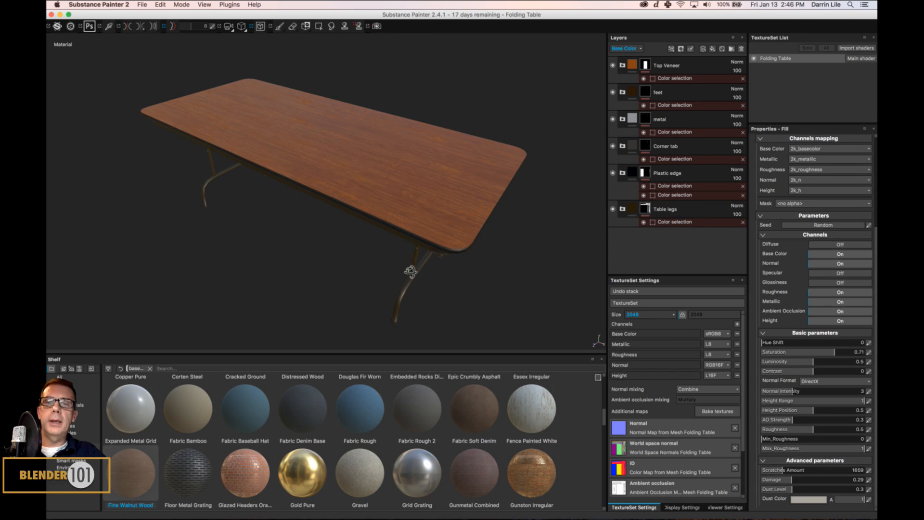
Switch to Blender and select the folding chair beside the table, framing it in the 3D view
mouse_move(450, 511)
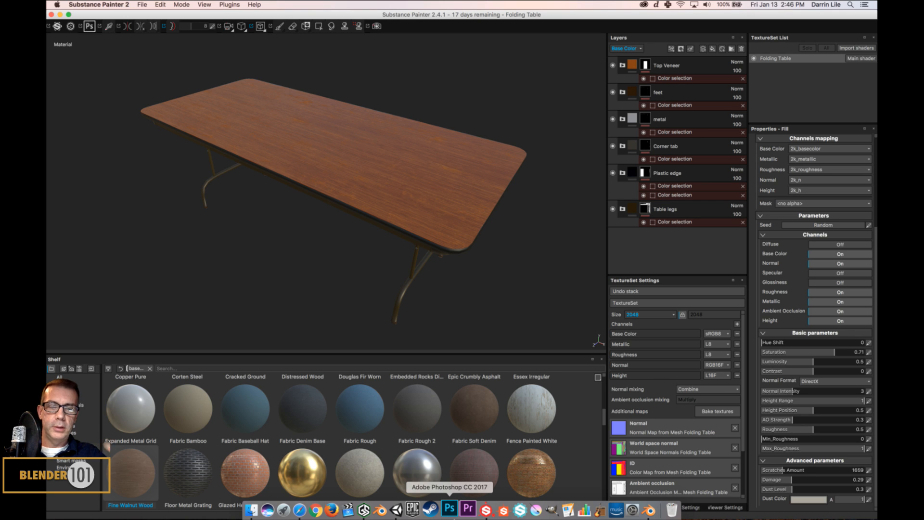
click(380, 509)
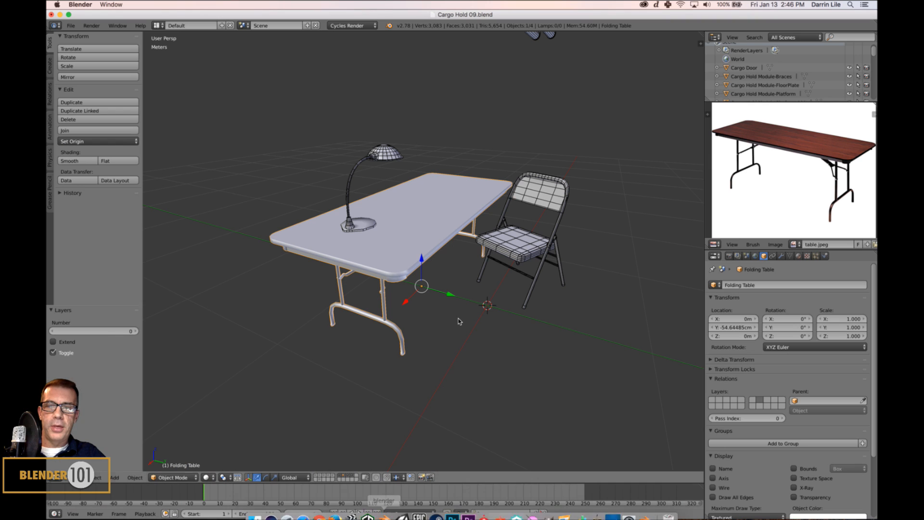
alt+middle_click(484, 309)
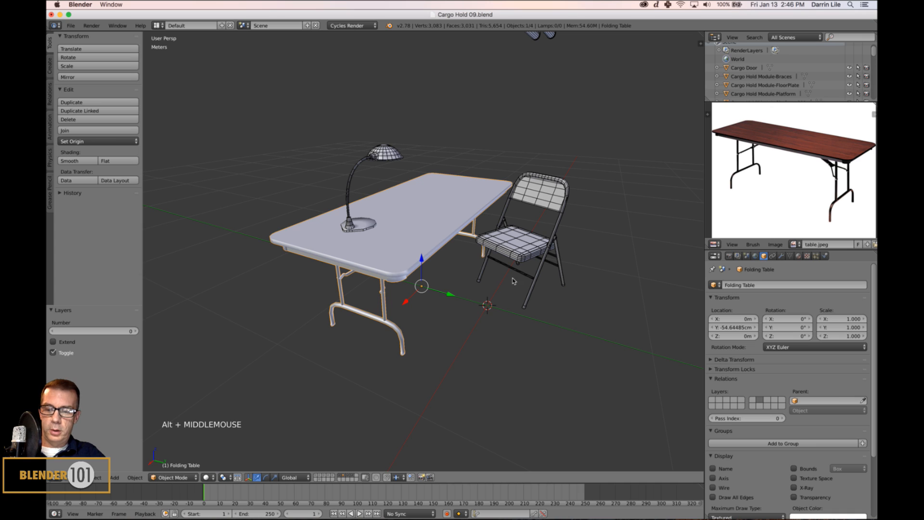
middle_drag(521, 268, 523, 266)
right_click(521, 245)
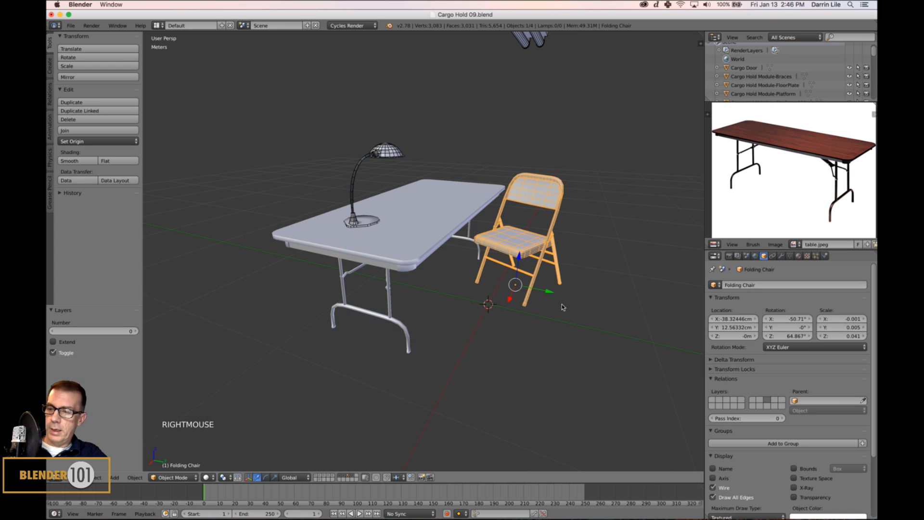
key(KP_Decimal)
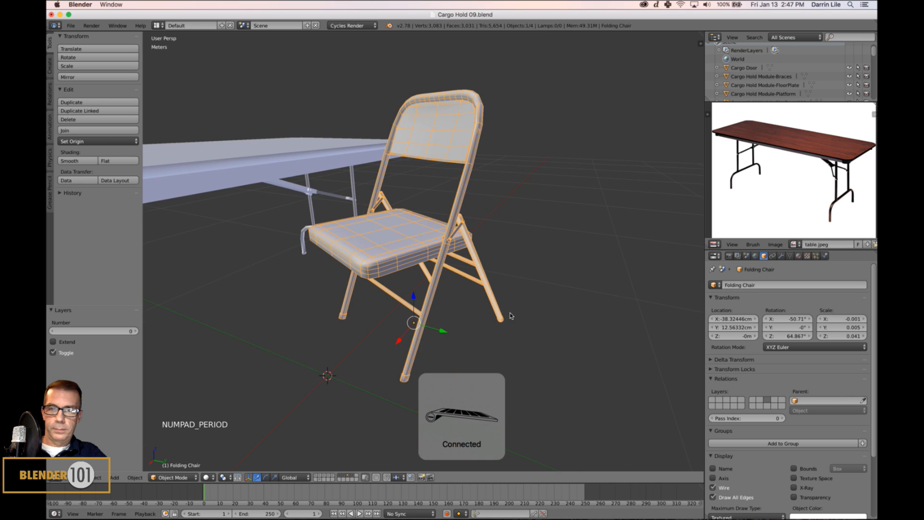
Reselect the folding chair and show its transform properties beside the 3D view
key(a)
key(a)
scroll(420, 310, down, 1)
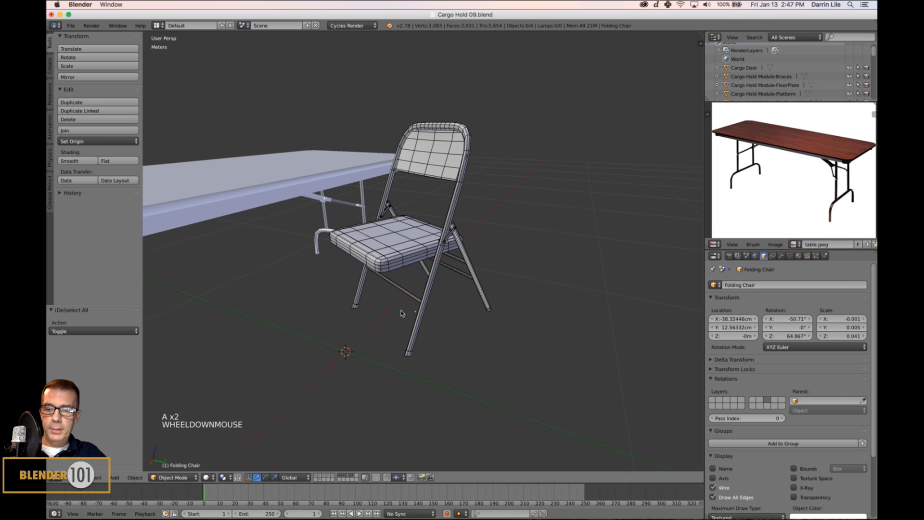
middle_drag(400, 313, 442, 329)
right_click(421, 247)
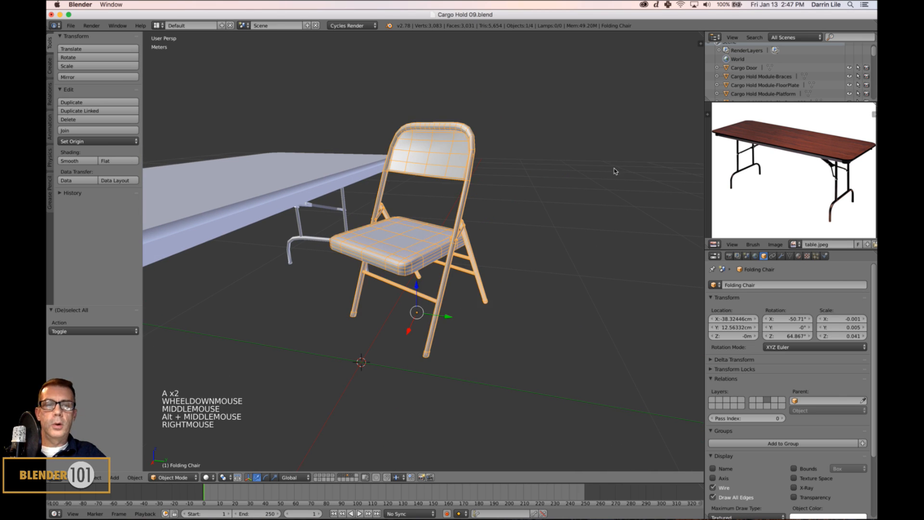
key(n)
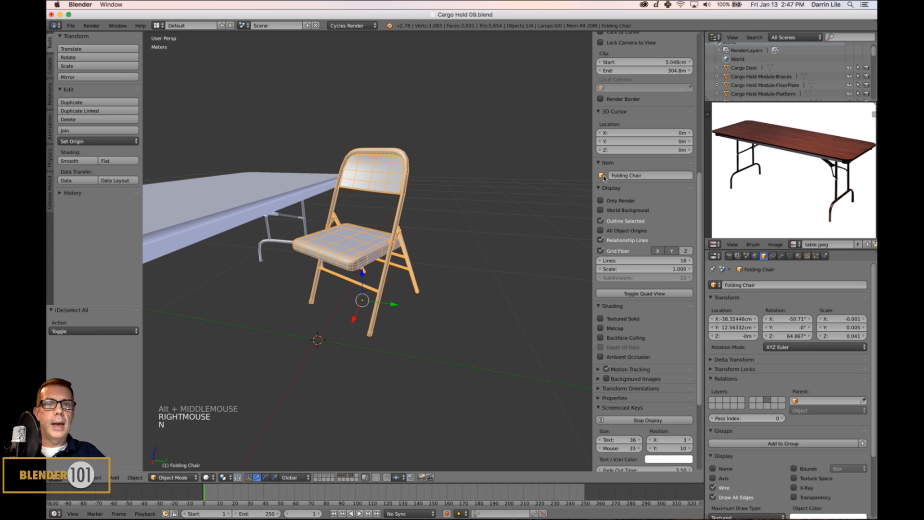
drag(698, 249, 710, 21)
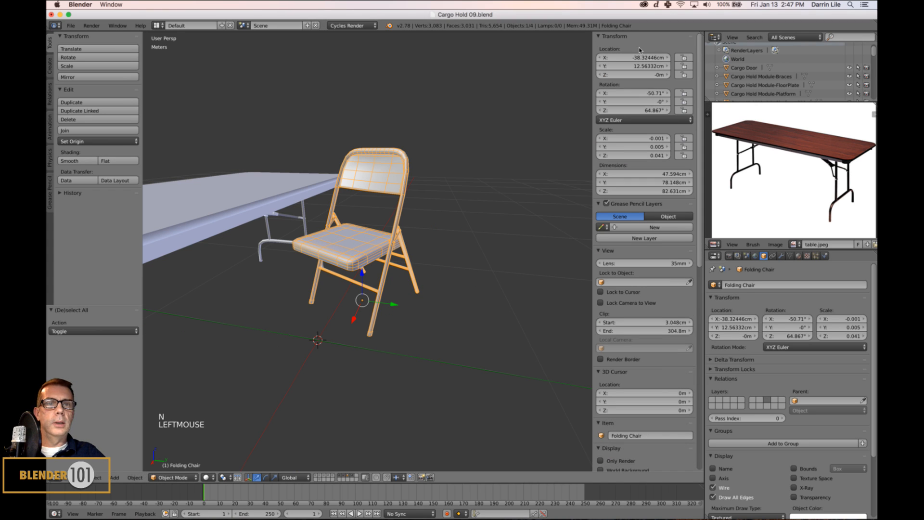
Try to reset the folding chair's X, Y and Z rotation to 0°, and undo it
drag(630, 96, 629, 110)
text(0)
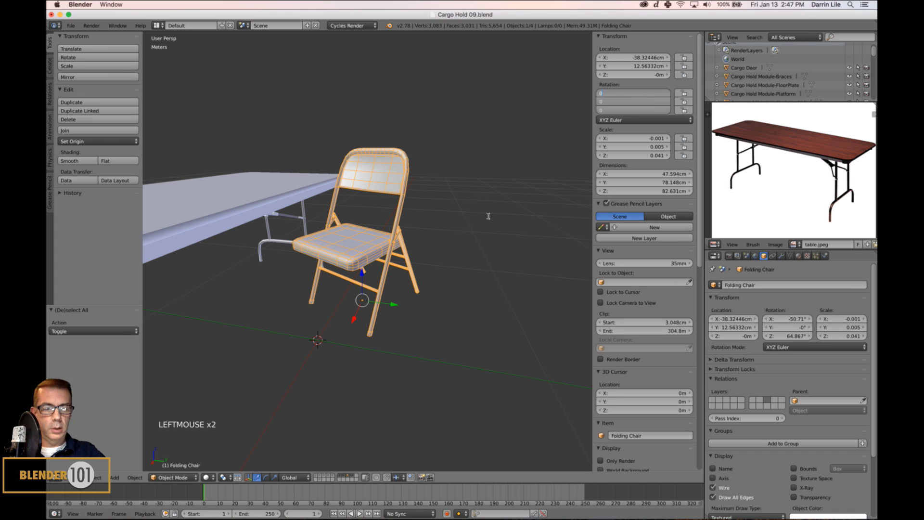
key(Return)
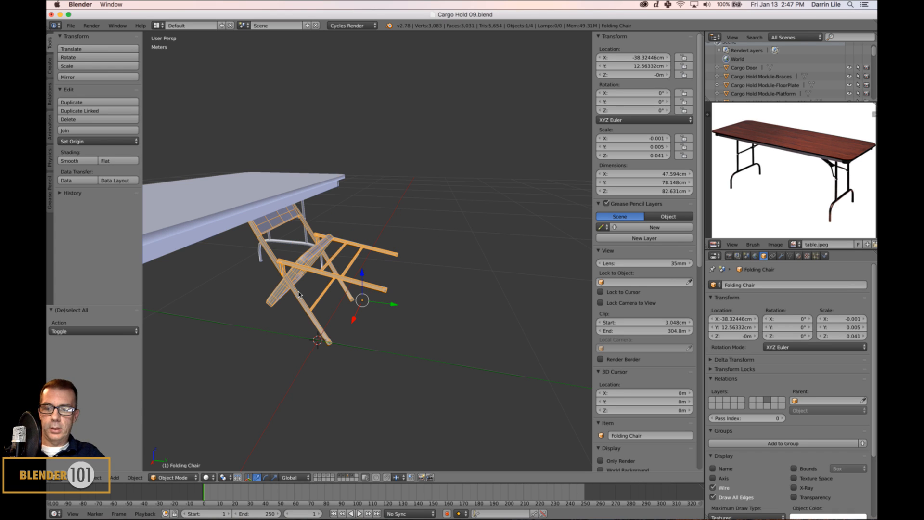
key(super+z)
shift+middle_drag(454, 312, 473, 321)
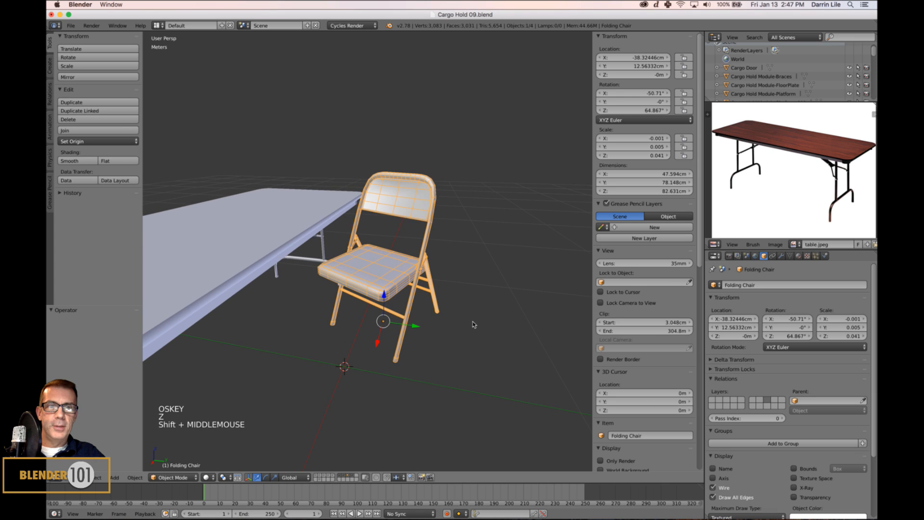
Set the folding chair's Z rotation to 0°, keeping the other rotation axes as they are
click(630, 113)
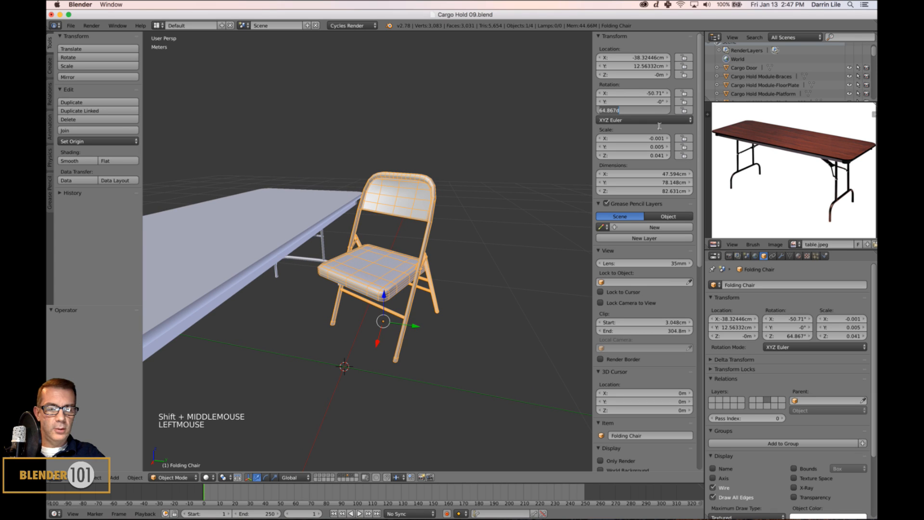
text(0)
key(Return)
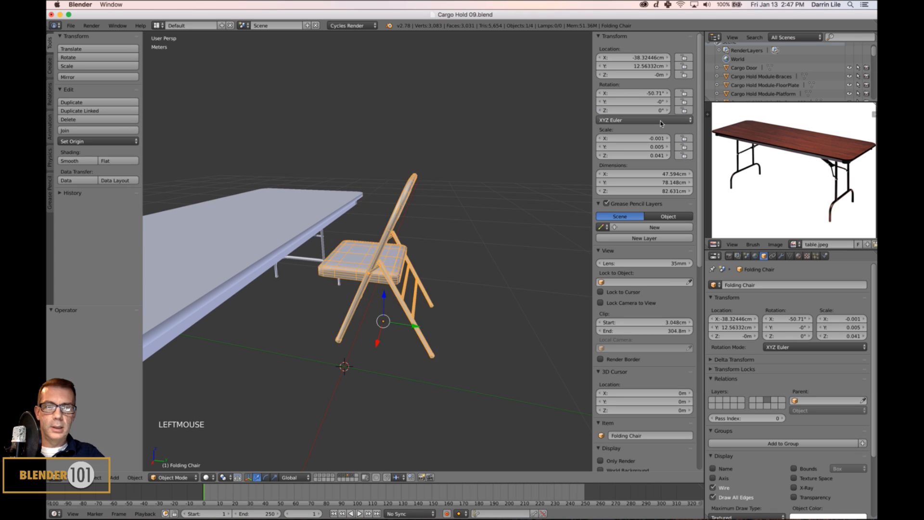
scroll(374, 278, down, 4)
scroll(385, 328, up, 4)
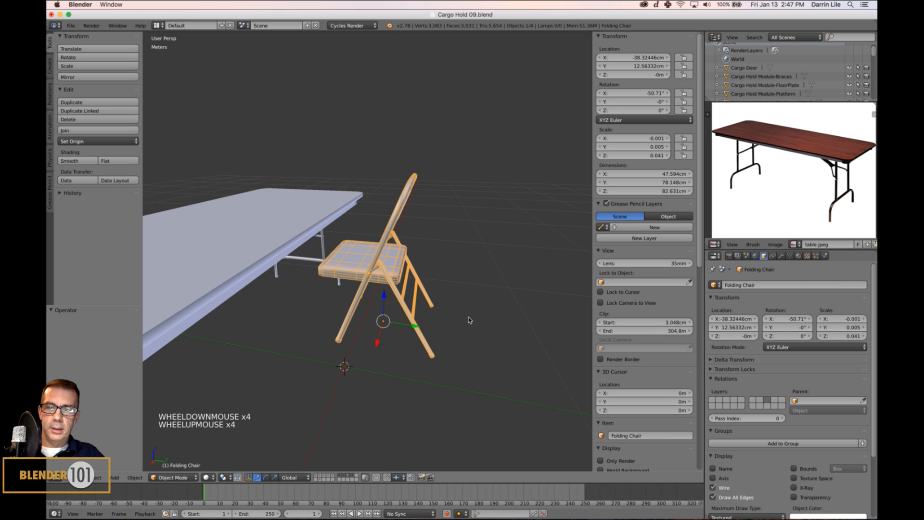
Set the folding chair's X and Y location to 0 to place it at the origin
drag(648, 57, 647, 59)
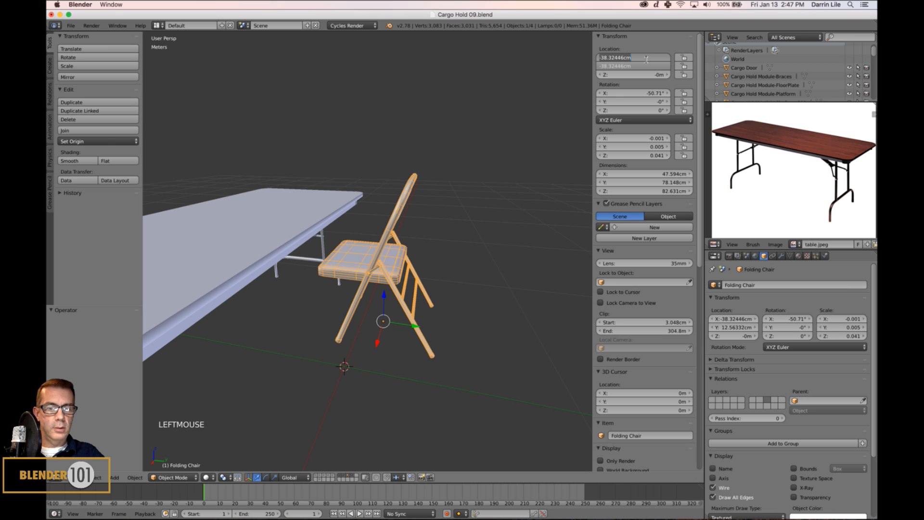
text(0)
key(Return)
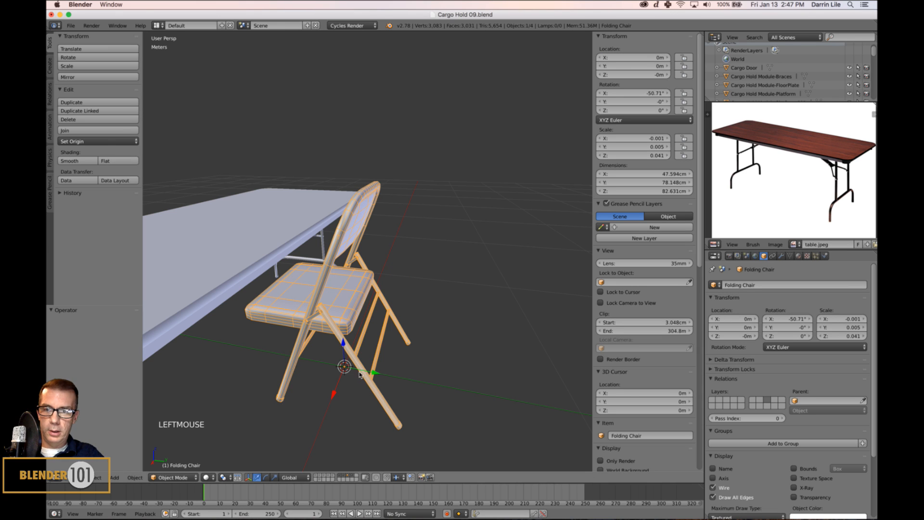
Hide every object except the folding chair and close the transform properties, with the chair framed in the view
scroll(359, 374, down, 3)
middle_drag(361, 389, 404, 328)
key(shift+h)
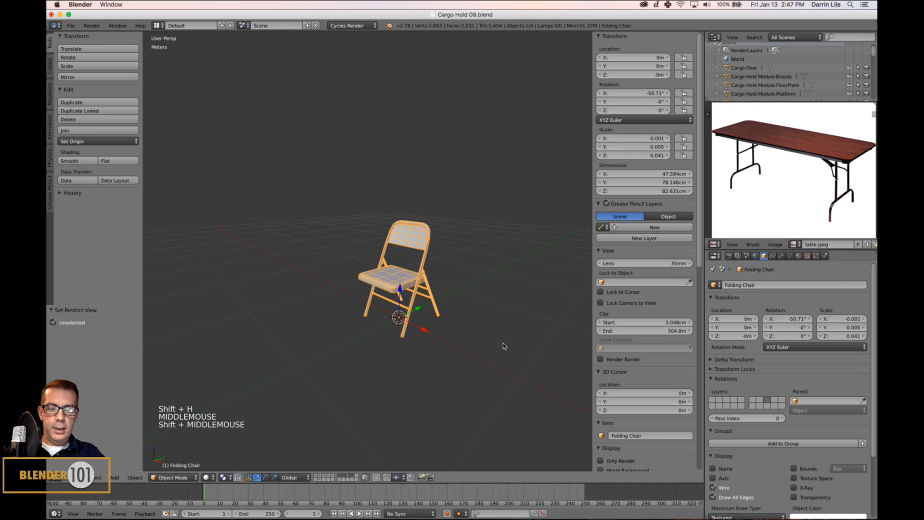
key(n)
key(KP_Decimal)
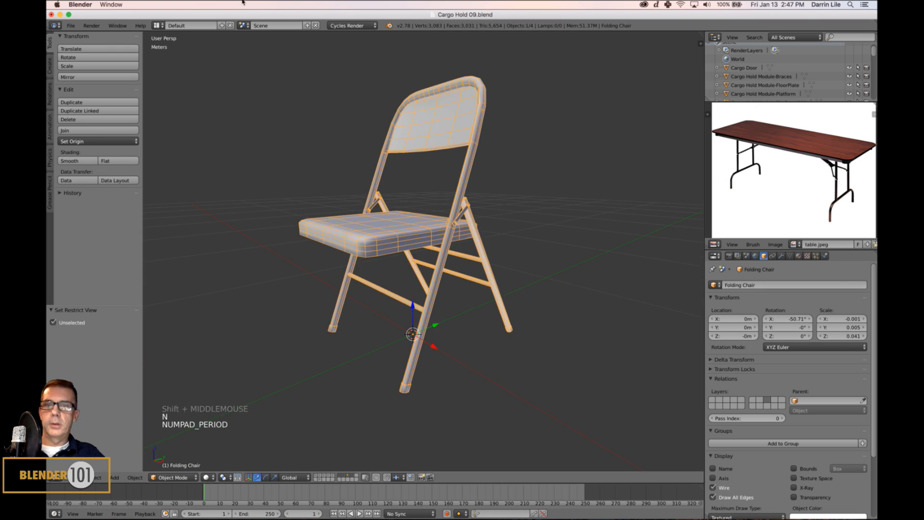
Switch to the UV Editing screen layout, frame the folding chair and select its whole mesh in Edit Mode
click(157, 25)
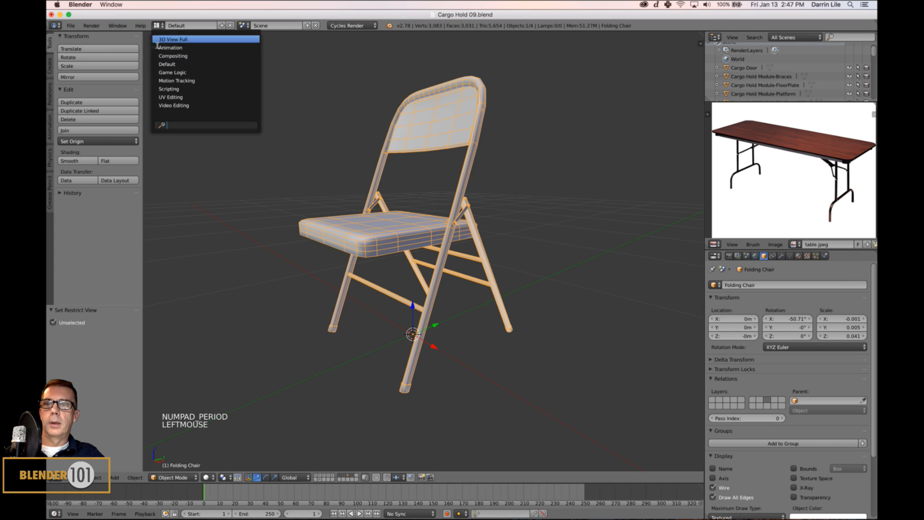
click(174, 95)
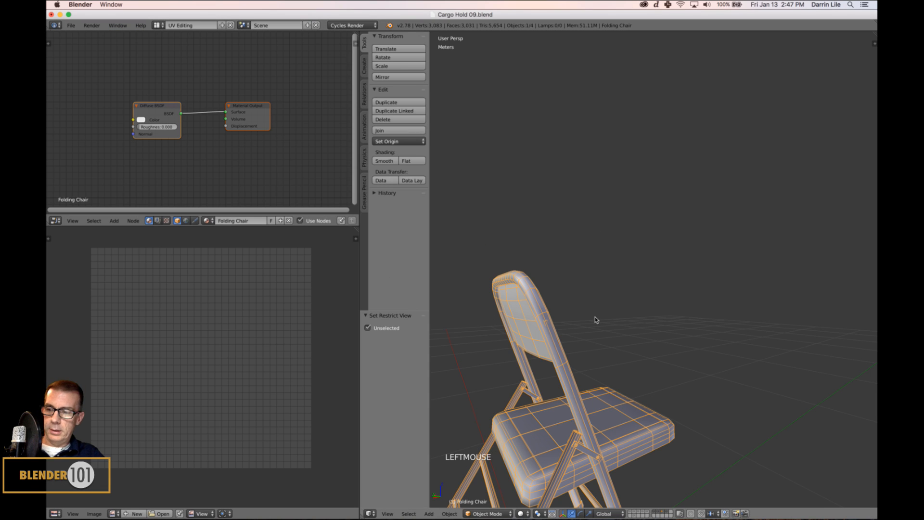
key(KP_Decimal)
middle_drag(664, 321, 688, 332)
key(Tab)
key(a)
key(a)
Save the Blender file
key(super)
key(super+s)
key(super+s)
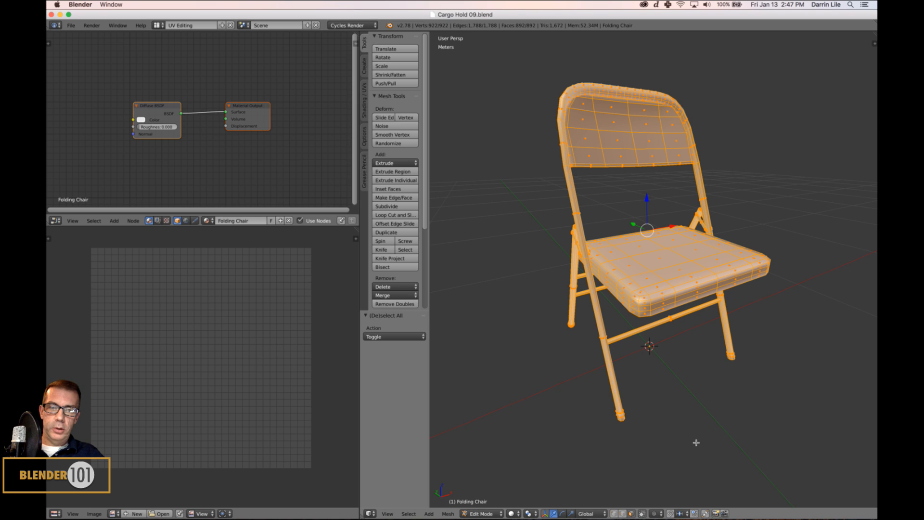
Return to Object Mode and apply the folding chair's scale
key(Tab)
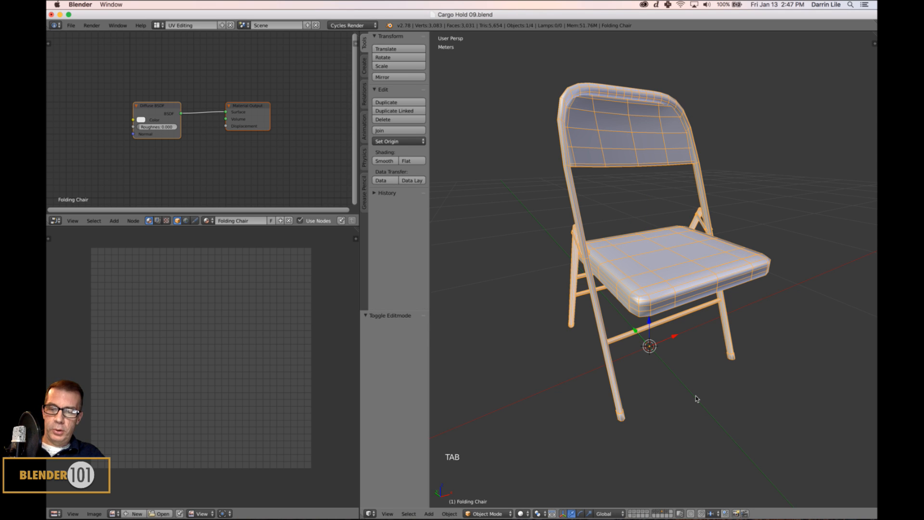
key(ctrl+a)
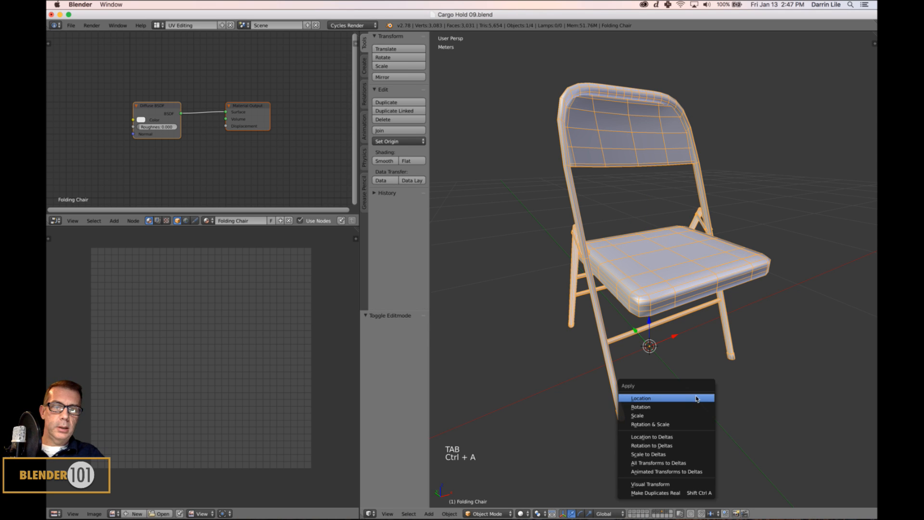
click(661, 419)
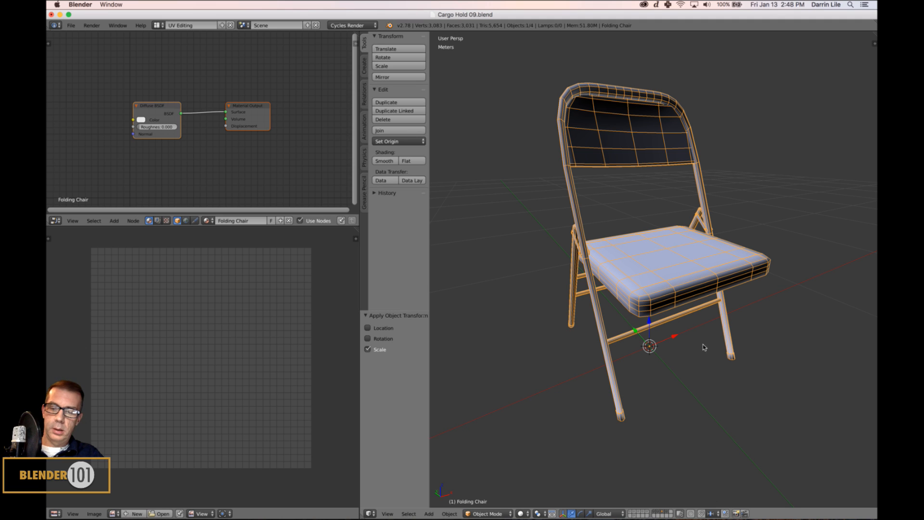
Select the chair's entire mesh in Edit Mode, recalculate its normals to face outside, and return to Object Mode
shift+middle_drag(703, 347, 672, 341)
key(Tab)
key(a)
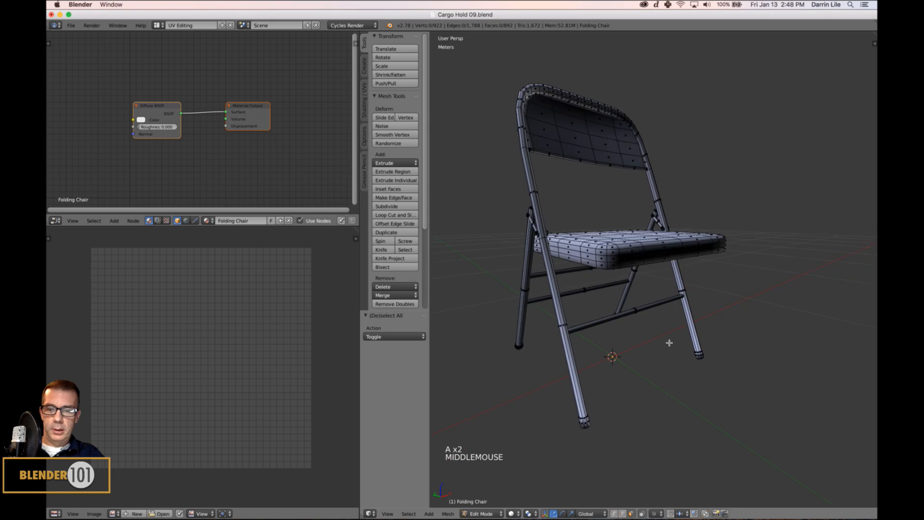
key(a)
key(ctrl+n)
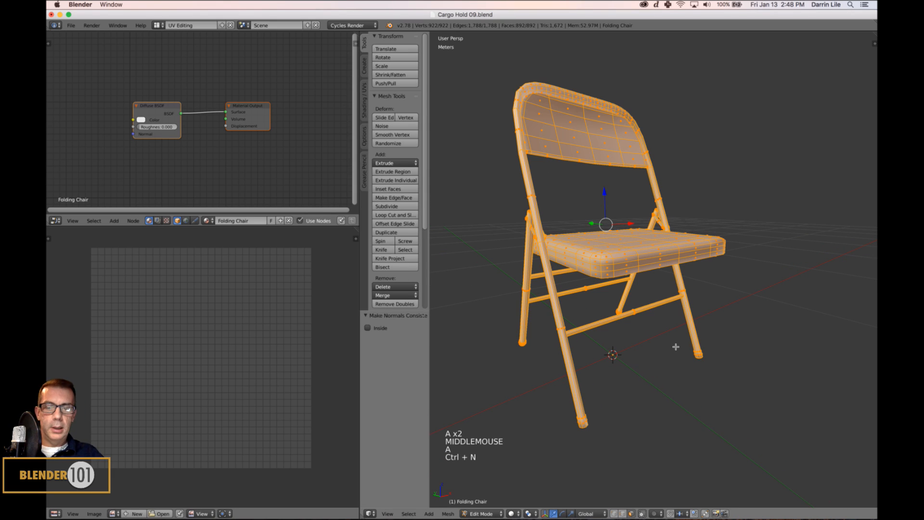
key(Tab)
Check the chair's shading, reselect the object and apply its rotation
middle_drag(675, 346, 688, 308)
key(a)
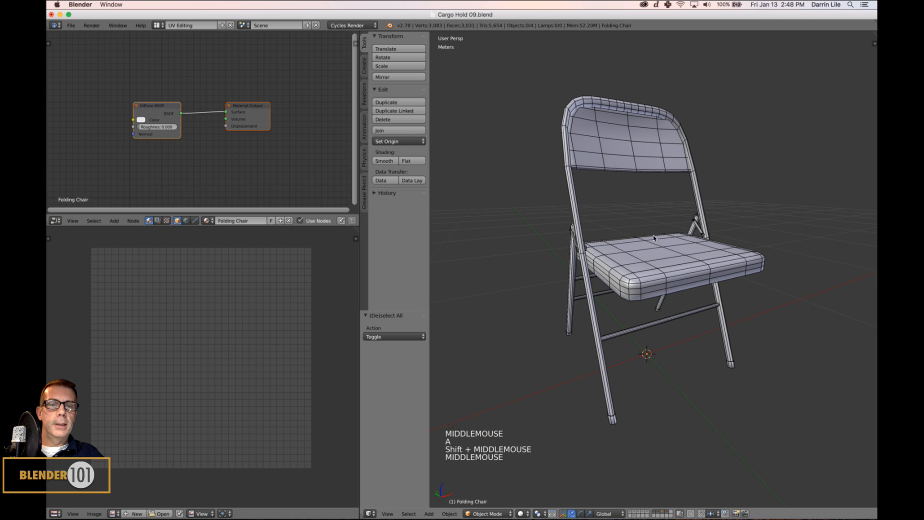
right_click(664, 273)
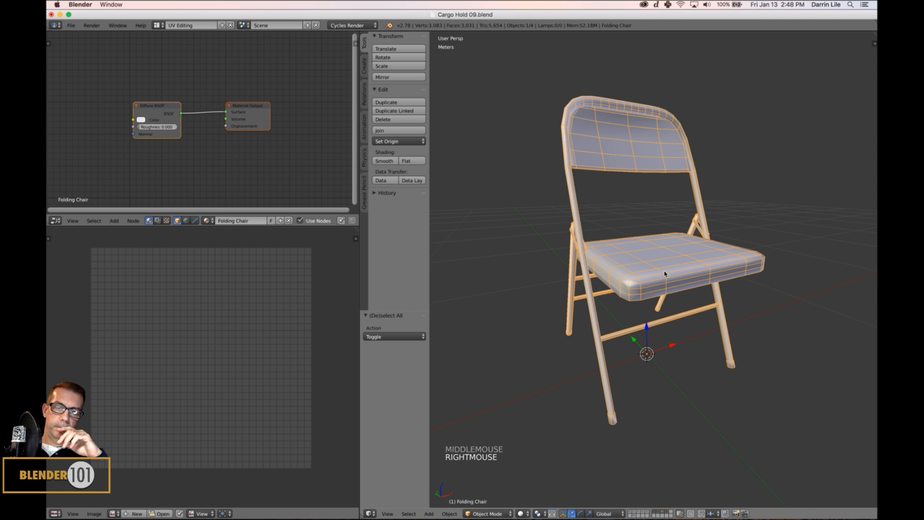
key(Tab)
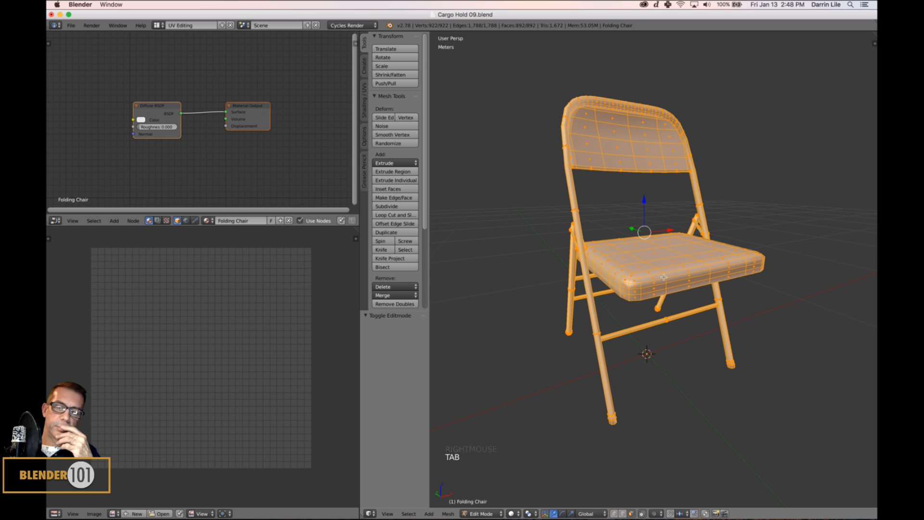
key(Tab)
key(ctrl+a)
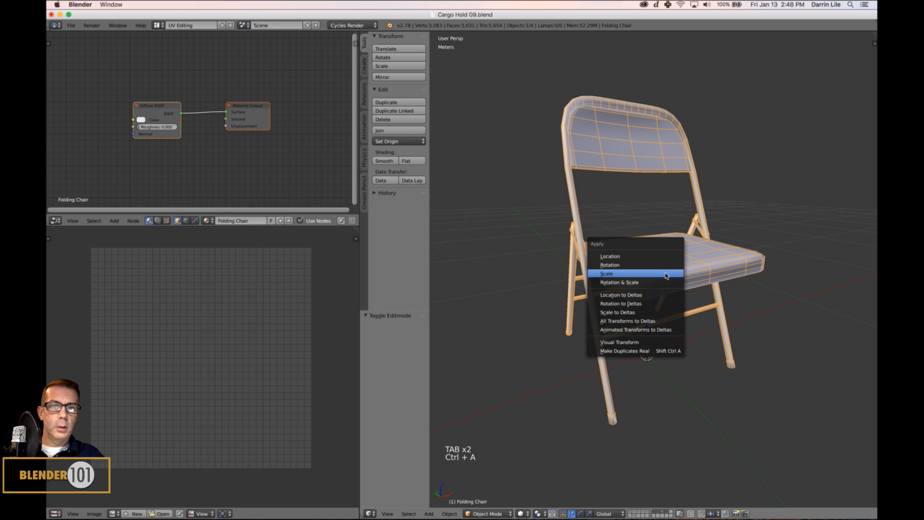
click(616, 265)
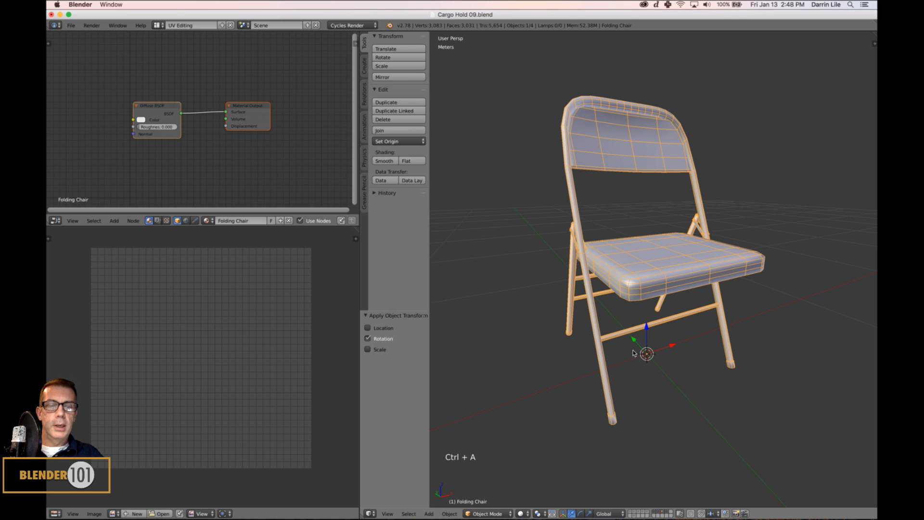
Unwrap the whole chair mesh with Smart UV Project at a 66.00 angle limit, with Stretch to UV Bounds off
key(Tab)
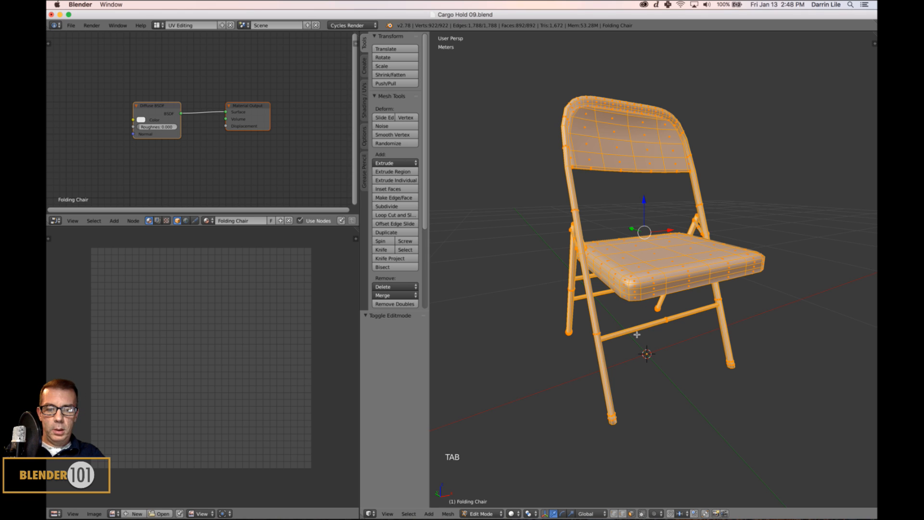
key(u)
click(623, 339)
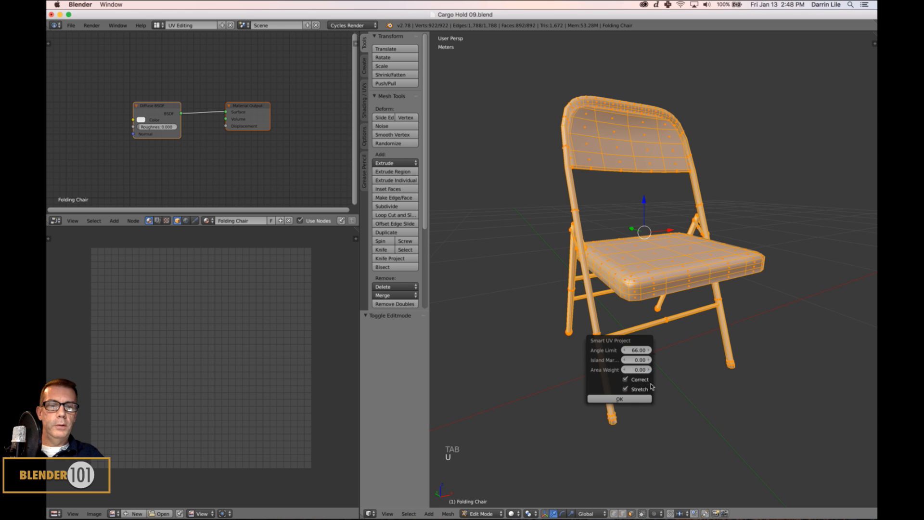
click(622, 406)
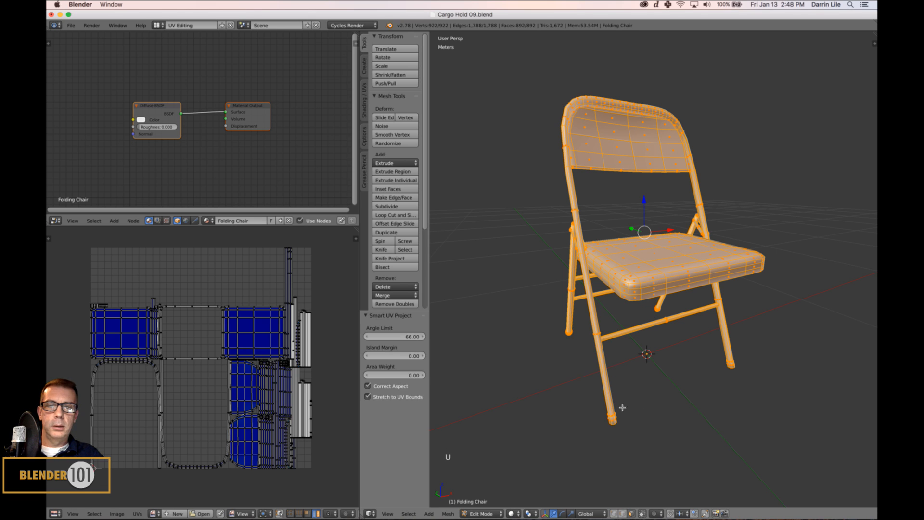
click(369, 397)
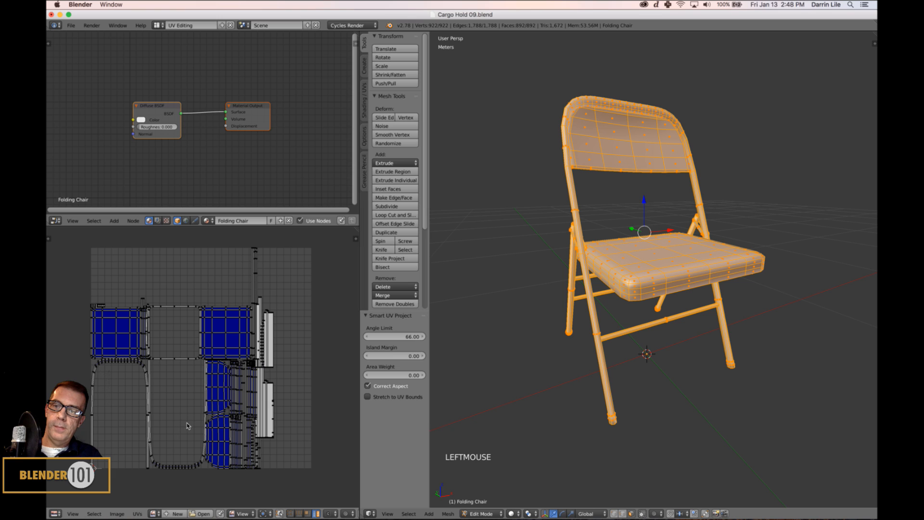
Inspect the chair's UV layout and set the Smart UV Project island margin to 0.06
scroll(187, 423, up, 3)
middle_drag(179, 394, 226, 369)
scroll(209, 405, down, 2)
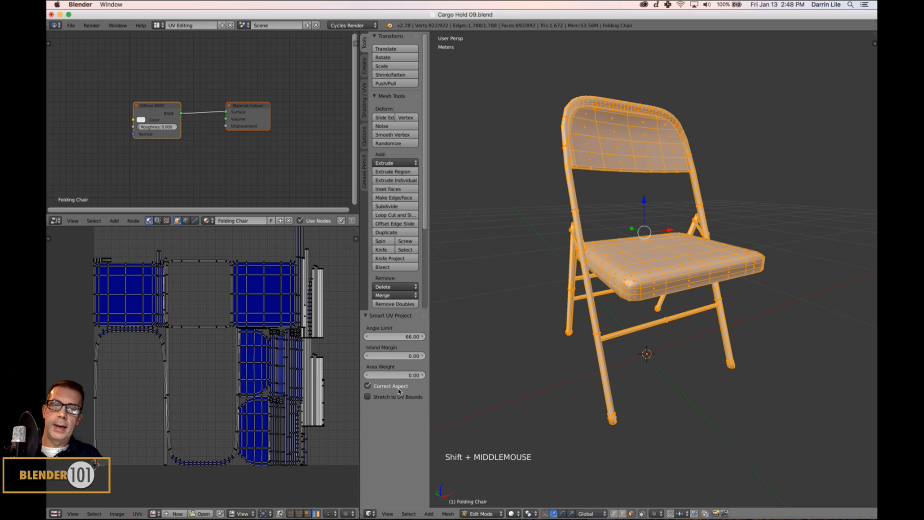
mouse_move(638, 428)
middle_down()
mouse_move(616, 431)
mouse_move(625, 431)
middle_up()
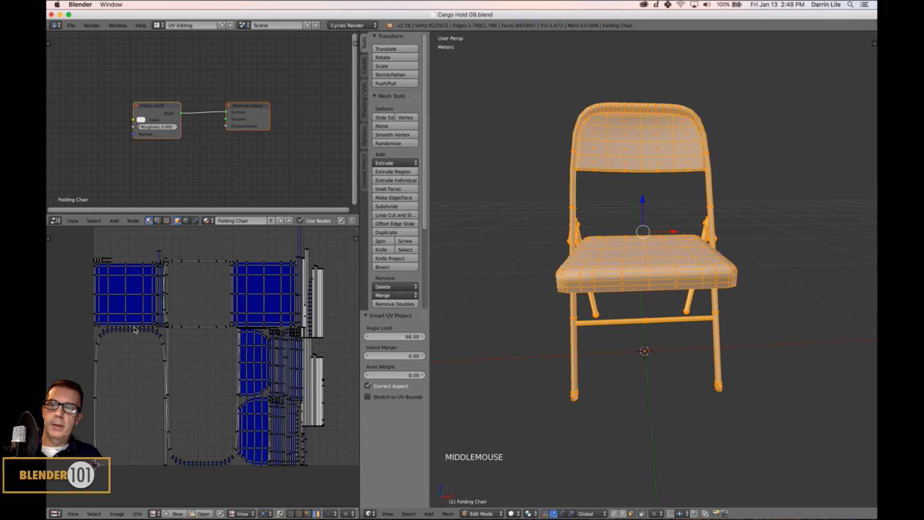
scroll(154, 333, down, 3)
middle_drag(207, 363, 201, 379)
scroll(212, 368, up, 1)
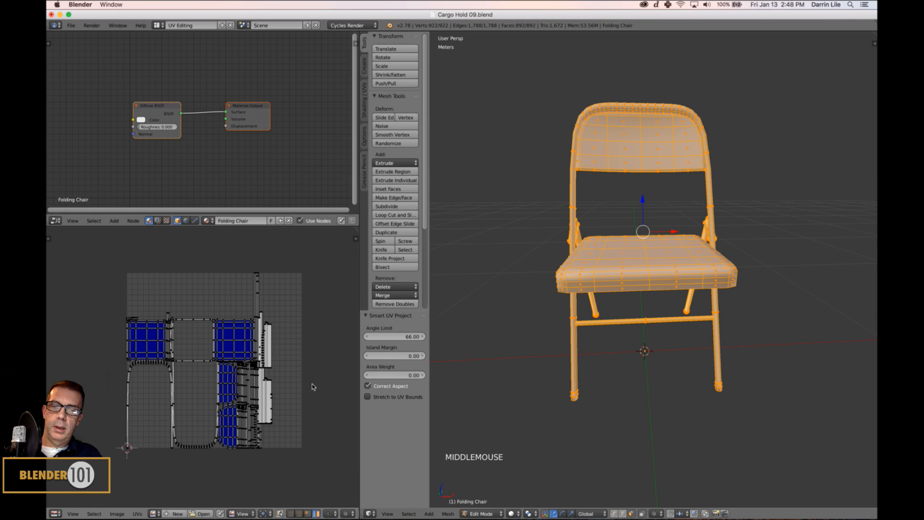
click(422, 356)
click(421, 356)
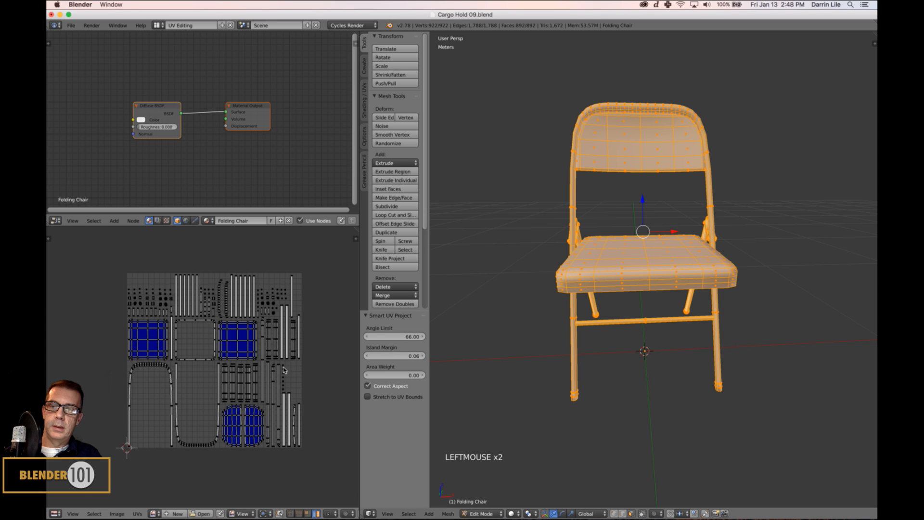
middle_drag(295, 372, 271, 377)
scroll(271, 377, up, 1)
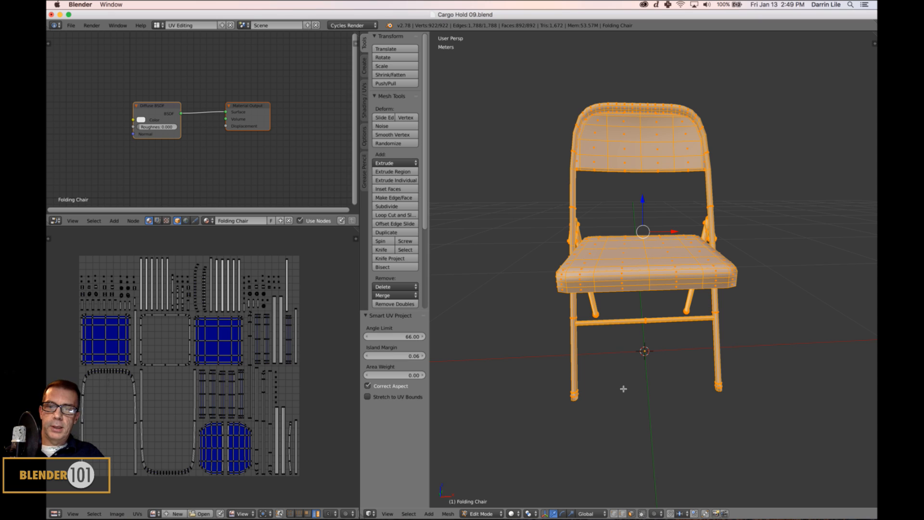
Switch to edge selection, clear the selection, and select the lengthwise edge loop along the inner side of the main frame tube
scroll(640, 379, up, 2)
scroll(640, 379, down, 1)
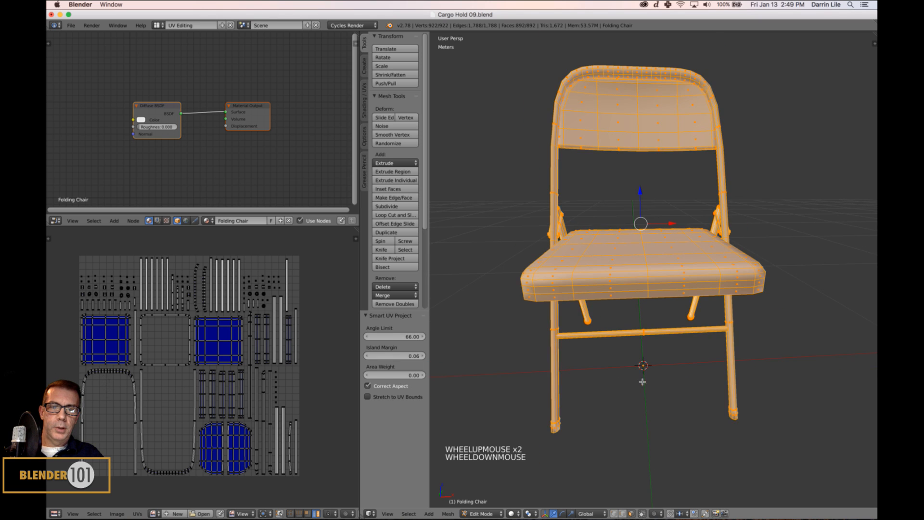
middle_drag(639, 379, 627, 356)
key(ctrl+Tab)
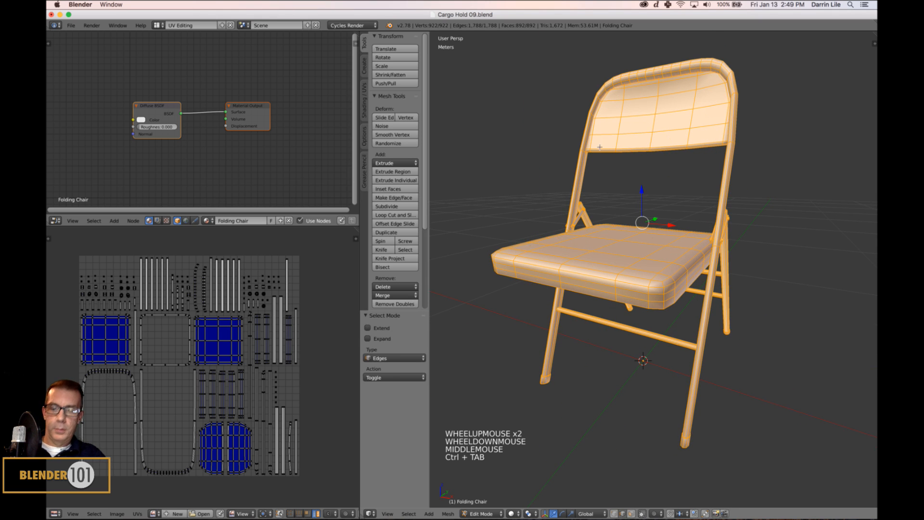
key(a)
shift+middle_drag(601, 150, 594, 219)
scroll(618, 207, up, 2)
alt+right_click(588, 221)
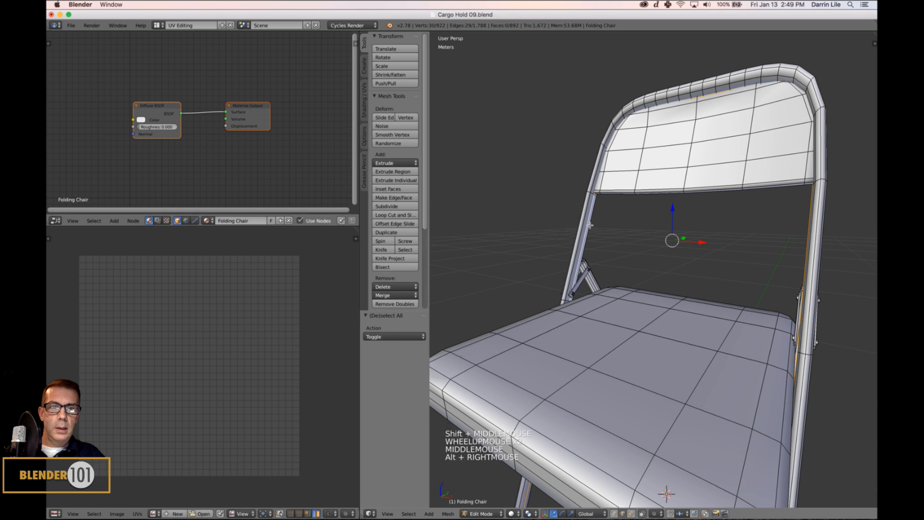
Remove the edges running over the first front leg's foot cap from the frame loop selection
scroll(597, 250, down, 3)
shift+middle_drag(698, 394, 625, 318)
scroll(617, 324, up, 4)
scroll(602, 361, up, 1)
shift+scroll(602, 360, up, 1)
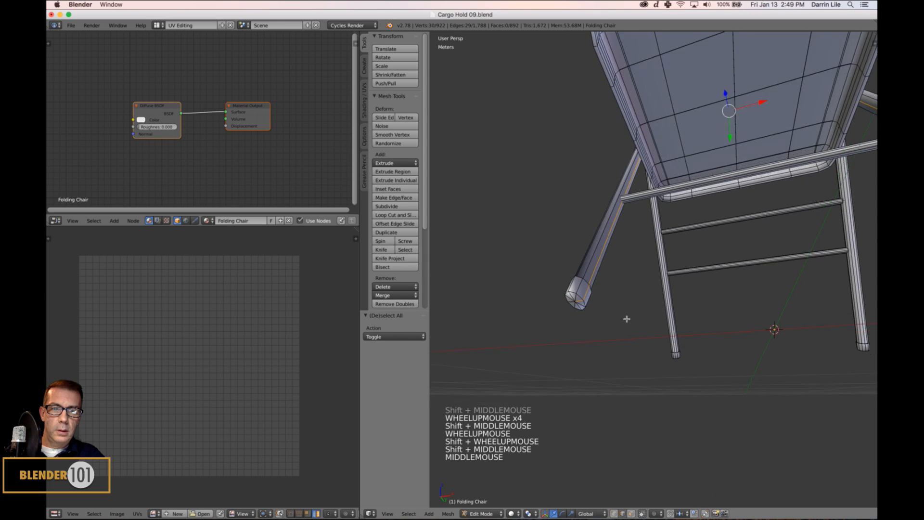
scroll(621, 332, up, 4)
shift+middle_drag(599, 357, 637, 326)
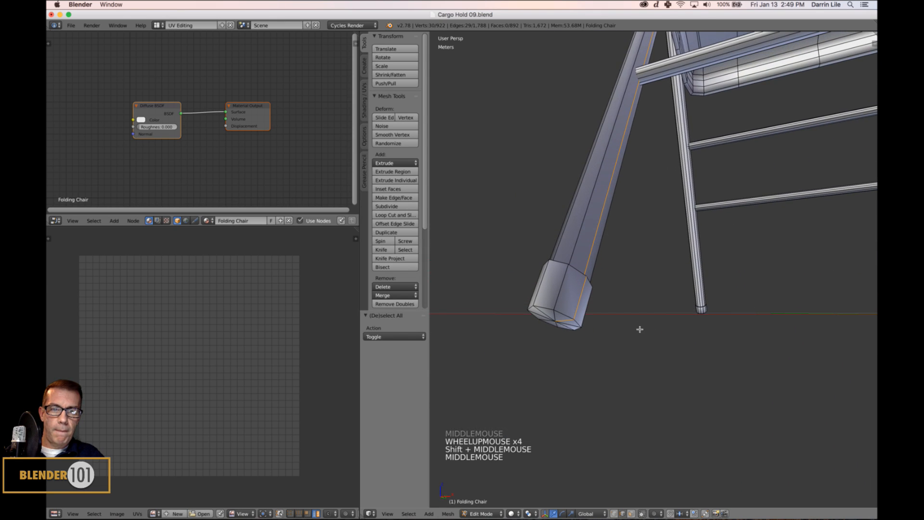
shift+right_click(571, 324)
shift+right_click(573, 323)
middle_drag(595, 305, 574, 353)
scroll(591, 331, up, 2)
shift+right_click(566, 355)
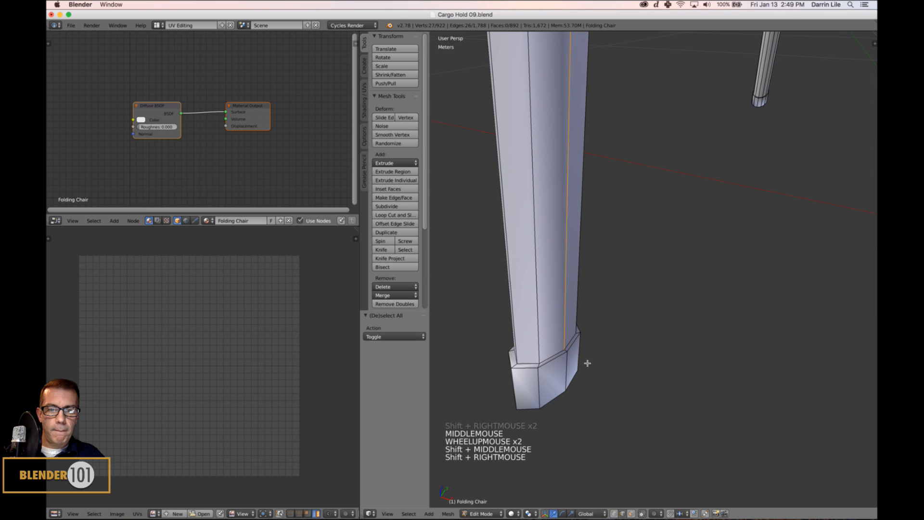
Add the edge loop where the leg meets its foot cap to the selection and mark all selected edges as seams
alt+shift+right_click(552, 362)
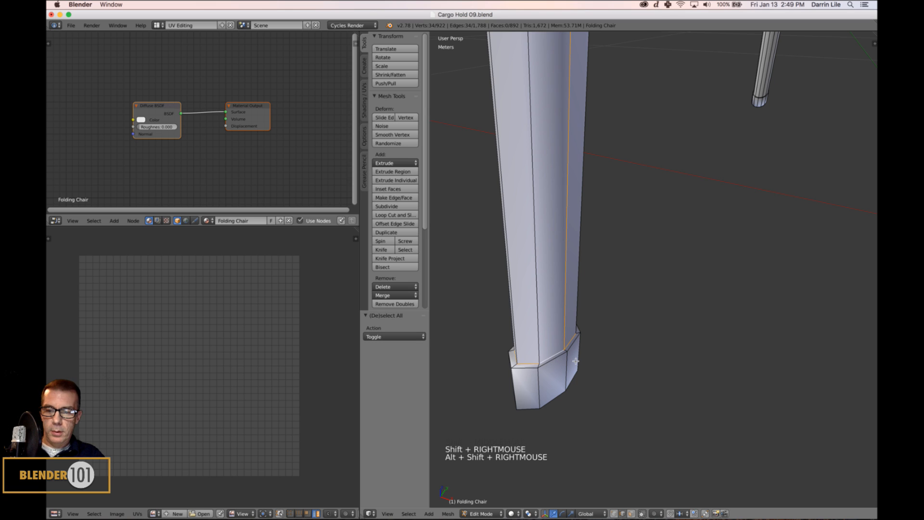
key(ctrl+e)
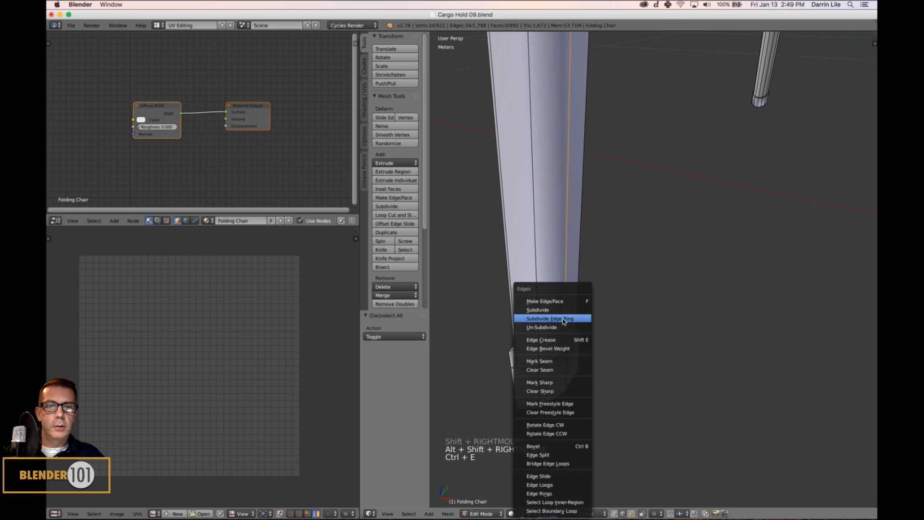
click(561, 361)
Select the three seam edges running over the opposite front leg's foot cap, clear their seam and deselect everything
scroll(577, 346, down, 6)
middle_drag(578, 347, 680, 361)
scroll(631, 301, down, 3)
scroll(675, 307, up, 3)
scroll(675, 306, up, 2)
right_click(644, 240)
shift+right_click(633, 227)
shift+right_click(727, 407)
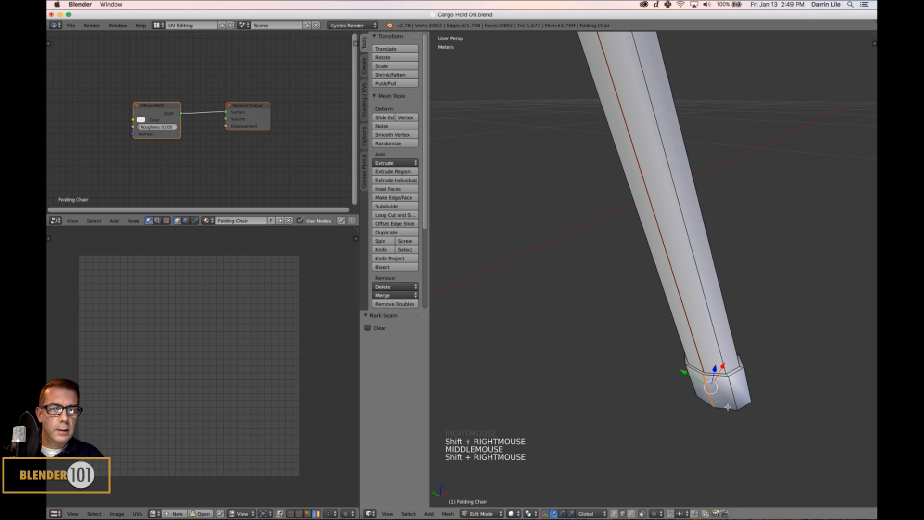
key(ctrl+e)
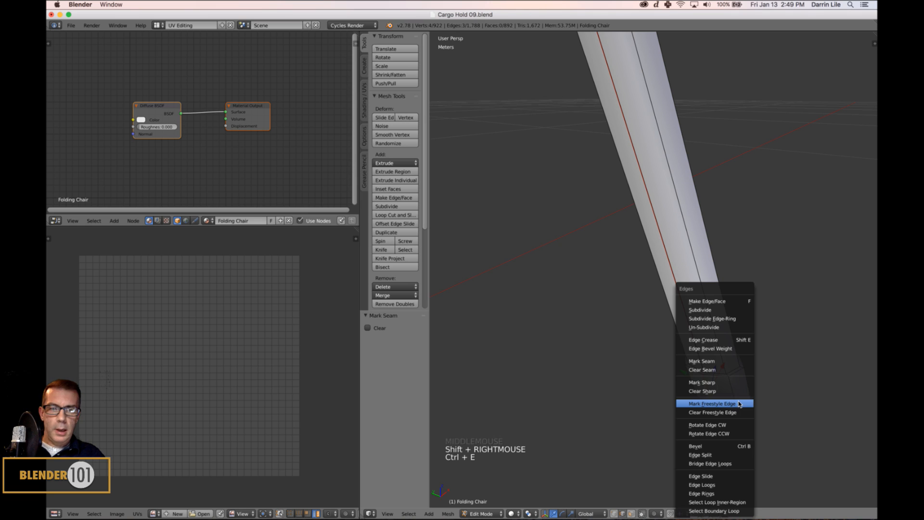
click(722, 375)
key(a)
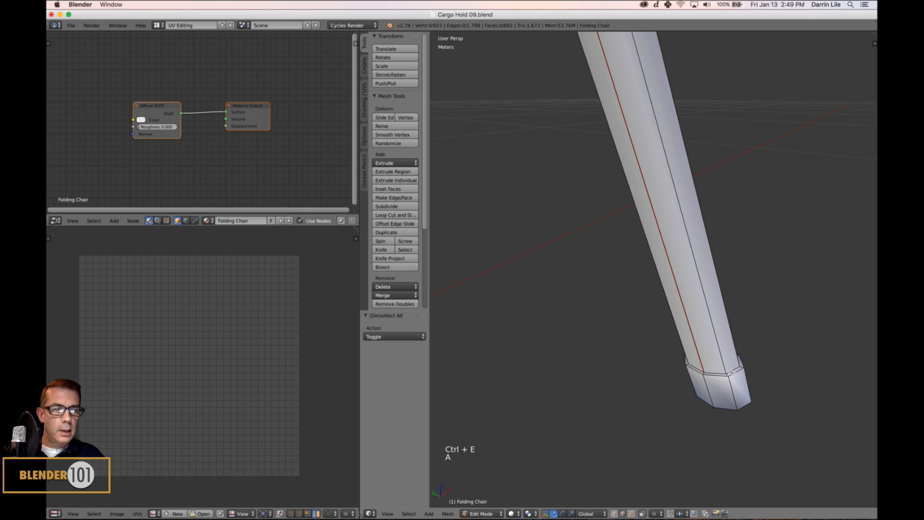
Mark a seam on the edge loop around the opposite front leg where it meets the foot cap
alt+right_click(732, 375)
key(ctrl+e)
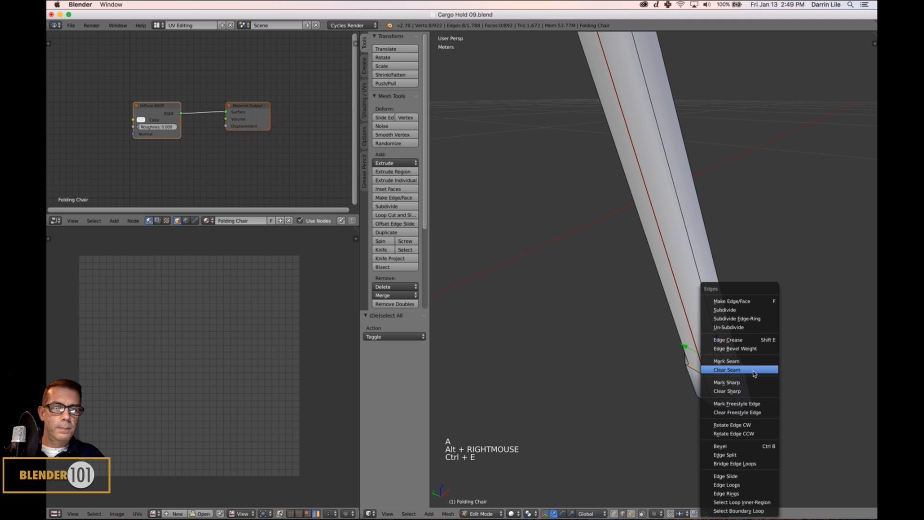
click(726, 361)
scroll(568, 326, down, 4)
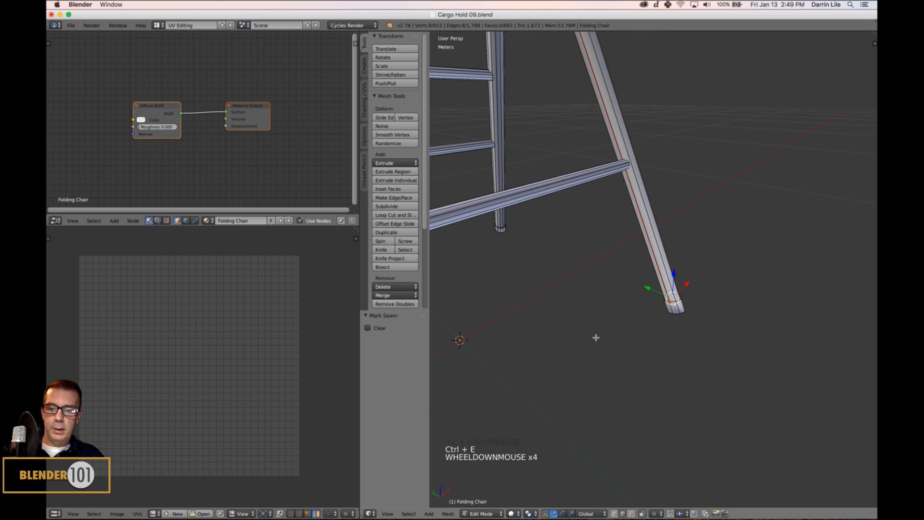
Deselect the marked front-leg loop and mark a seam on the edge loop around the first rear leg where it meets its foot cap
key(a)
scroll(560, 327, down, 2)
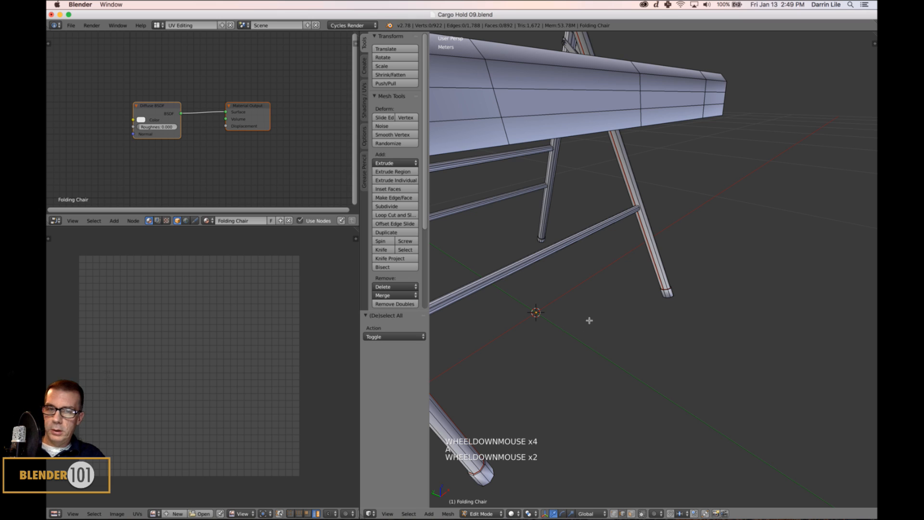
scroll(589, 320, down, 1)
shift+middle_drag(592, 320, 651, 314)
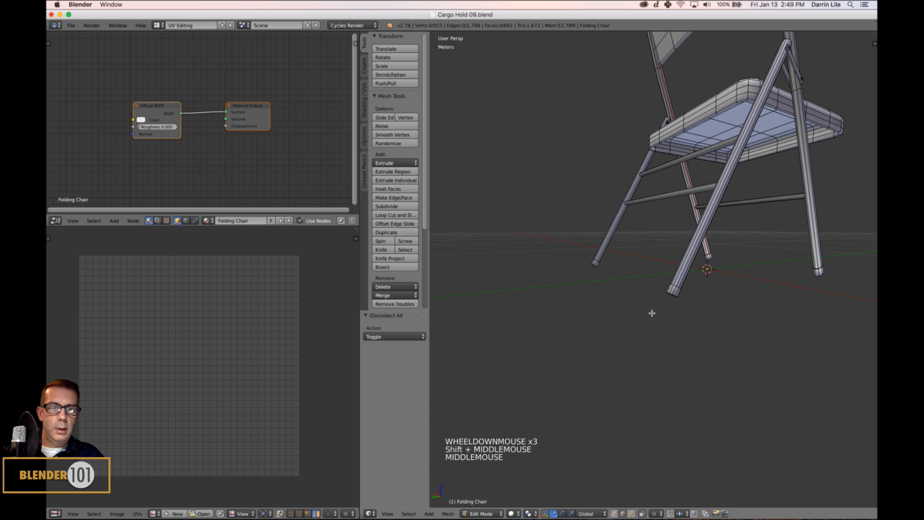
right_click(673, 294)
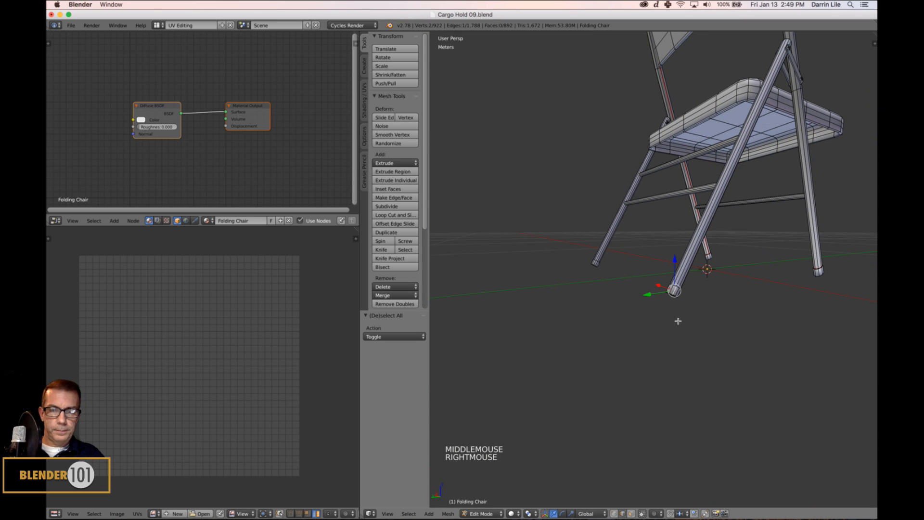
key(KP_Decimal)
key(a)
key(a)
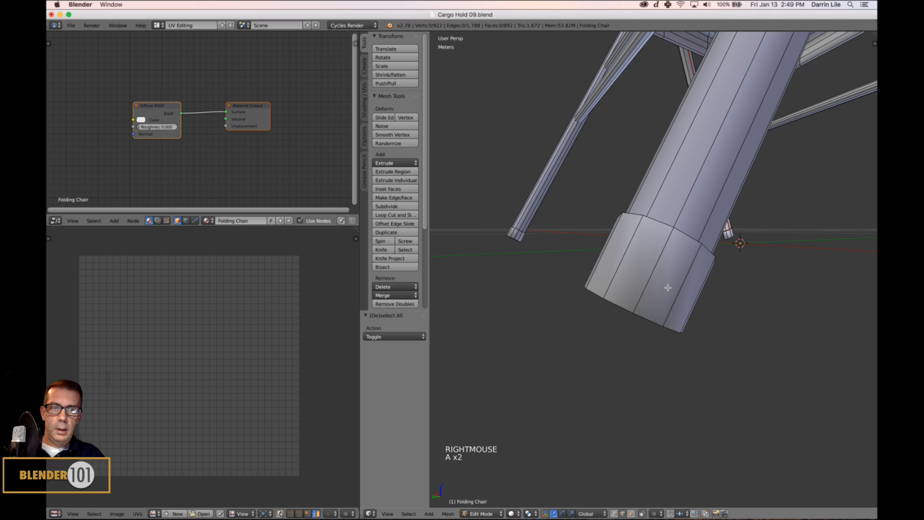
middle_drag(726, 227, 633, 294)
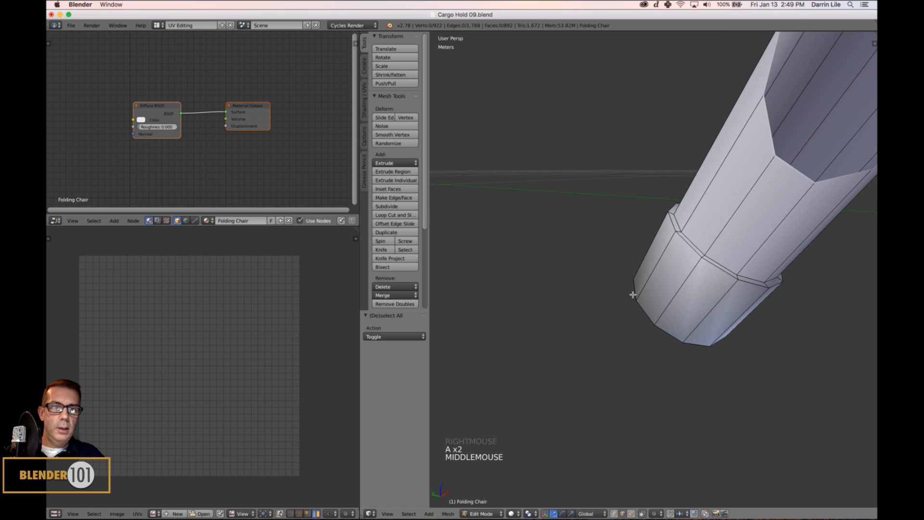
alt+shift+right_click(717, 265)
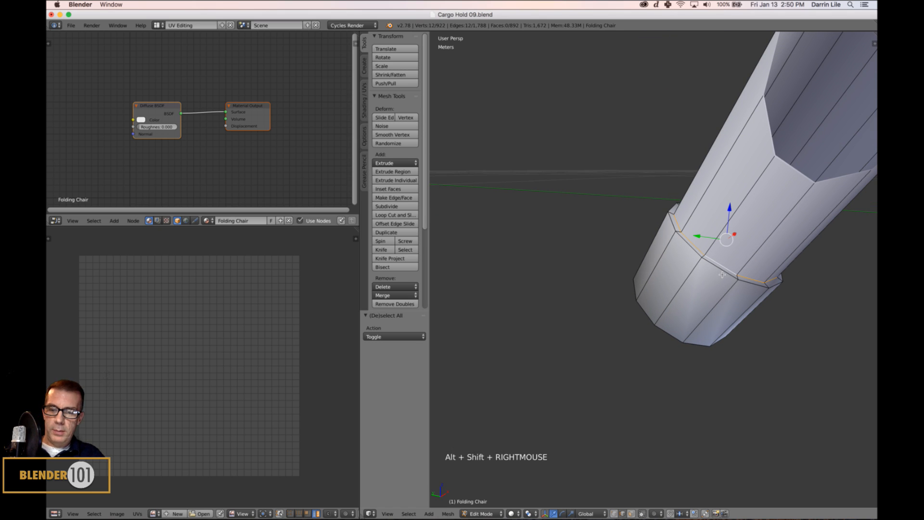
key(a)
alt+right_click(724, 268)
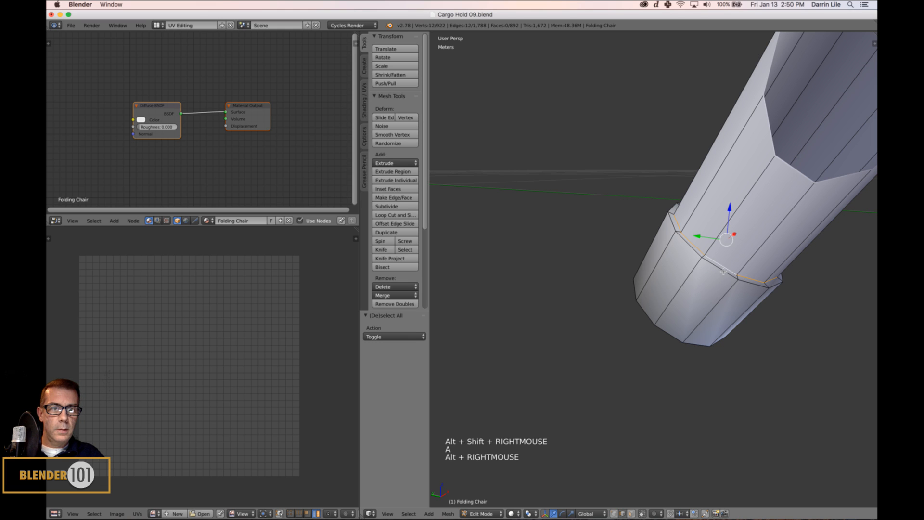
shift+middle_drag(724, 268, 638, 453)
key(ctrl+e)
click(674, 261)
Mark seams along one lengthwise edge of the first rear leg and around its top end, and deselect everything
right_click(676, 253)
scroll(675, 254, down, 6)
scroll(676, 254, down, 5)
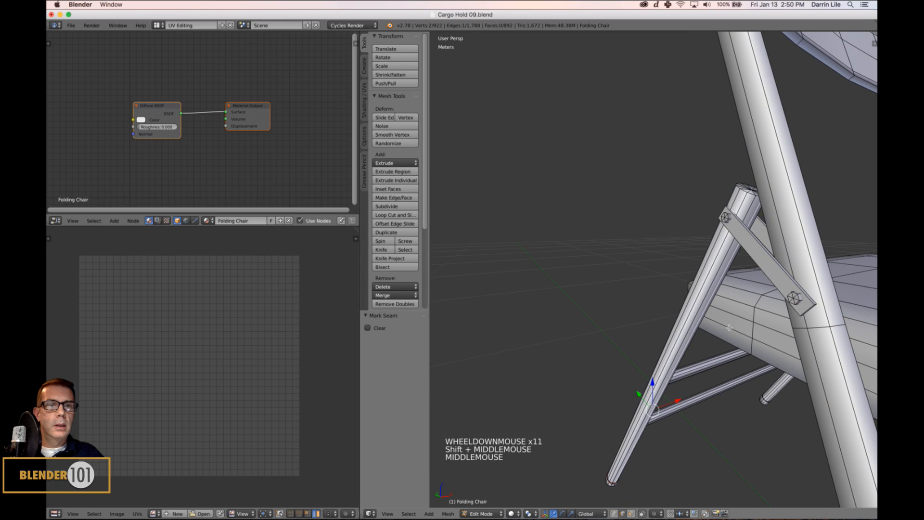
scroll(722, 332, up, 3)
shift+middle_drag(728, 328, 717, 282)
alt+shift+right_click(706, 192)
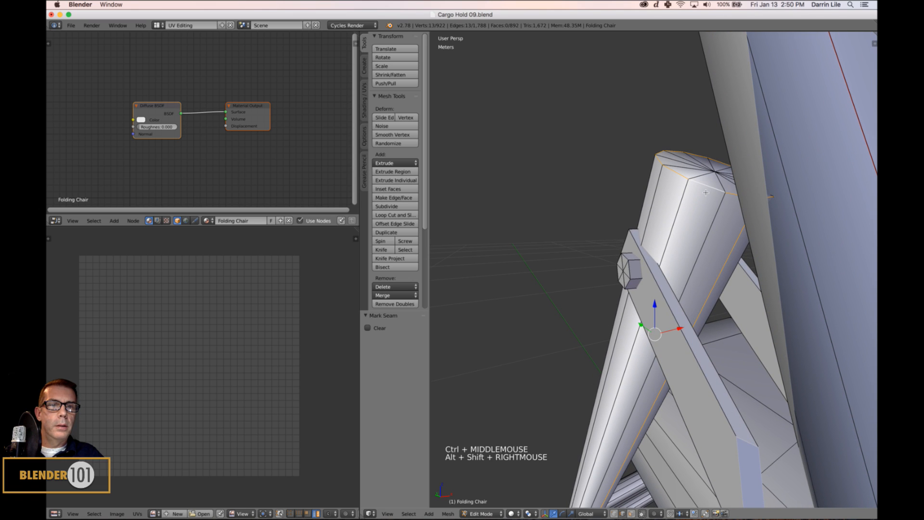
key(ctrl+e)
click(720, 226)
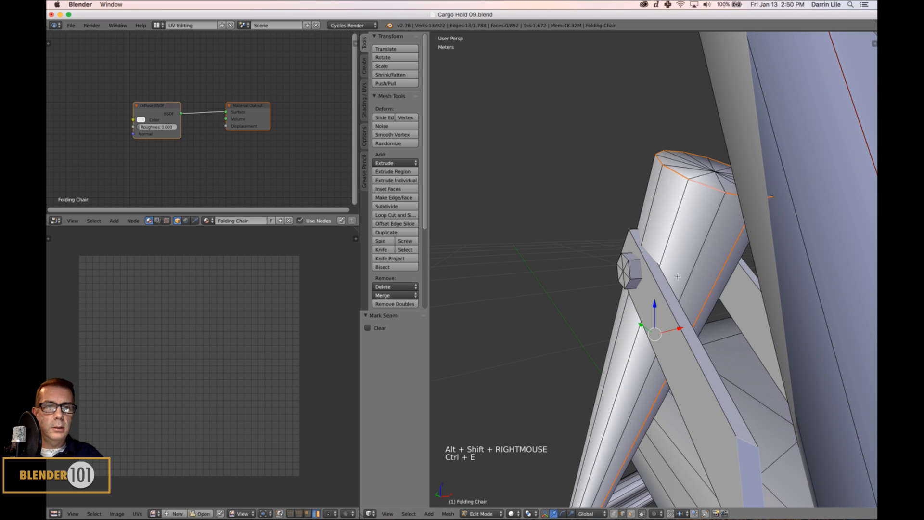
scroll(720, 226, down, 5)
key(a)
Maximize the 3D view and mark a seam on the edge loop around the opposite rear leg above its foot cap
scroll(594, 347, down, 4)
middle_drag(594, 348, 655, 364)
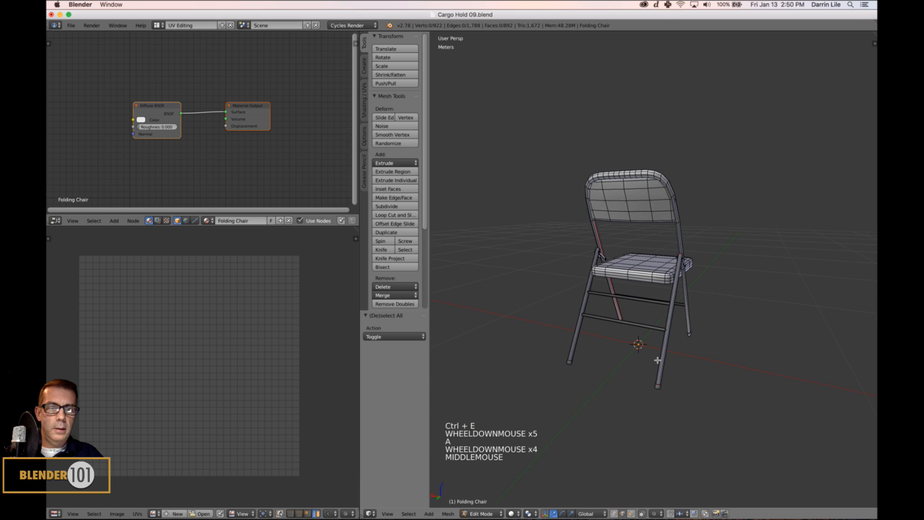
scroll(655, 363, up, 4)
shift+middle_drag(636, 397, 659, 362)
scroll(658, 363, up, 3)
middle_drag(560, 393, 642, 245)
right_click(572, 440)
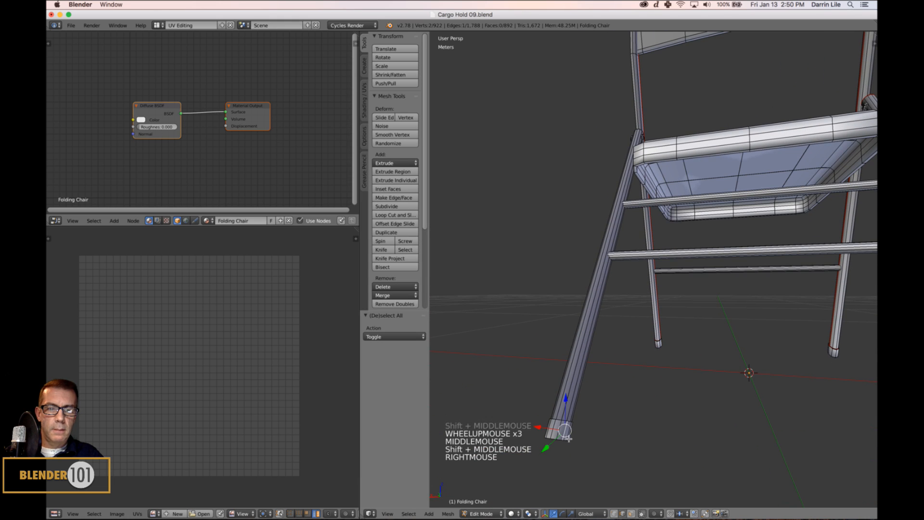
key(ctrl+Up)
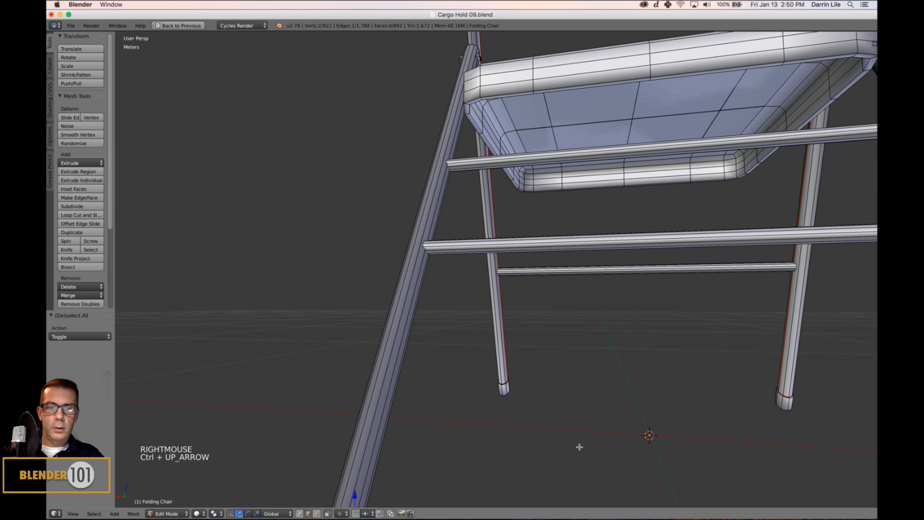
shift+scroll(504, 447, up, 1)
shift+middle_drag(505, 447, 525, 228)
key(KP_Decimal)
alt+right_click(529, 209)
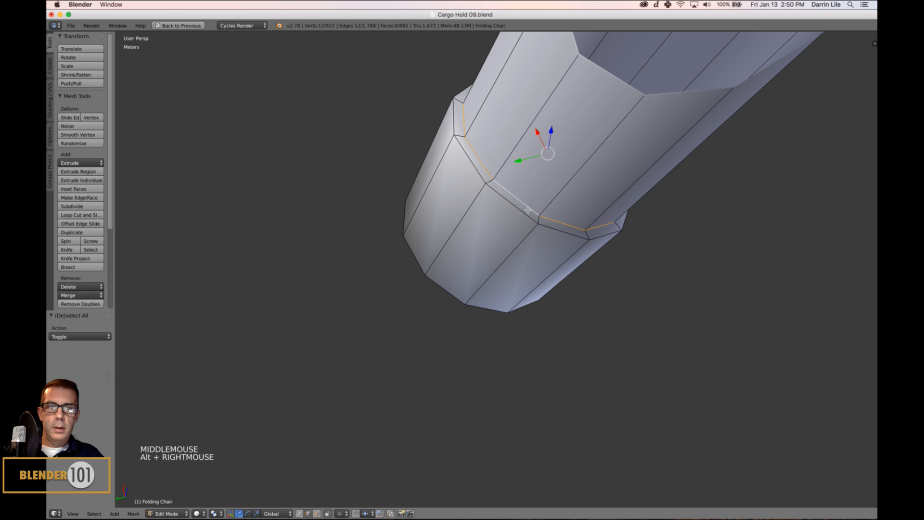
key(ctrl+e)
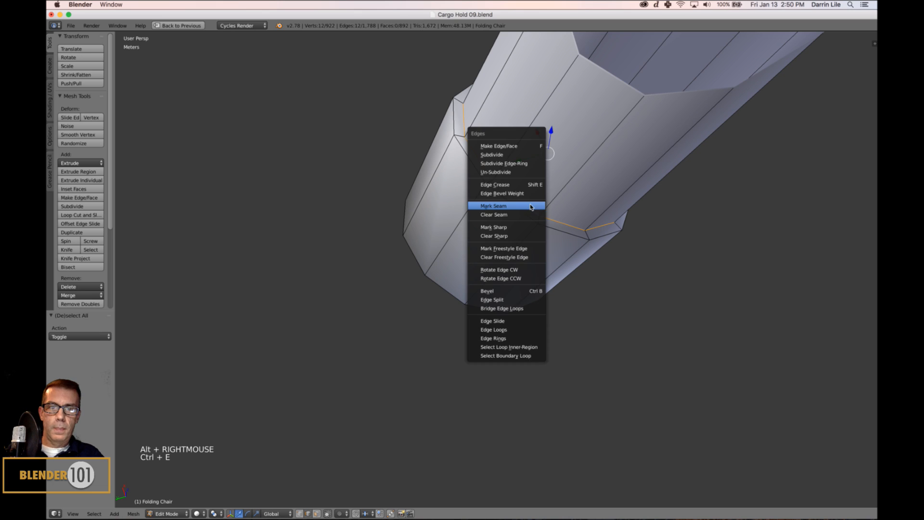
click(529, 207)
Try to mark seams along a lengthwise edge of the opposite rear leg and around its top end
right_click(555, 204)
scroll(563, 251, down, 13)
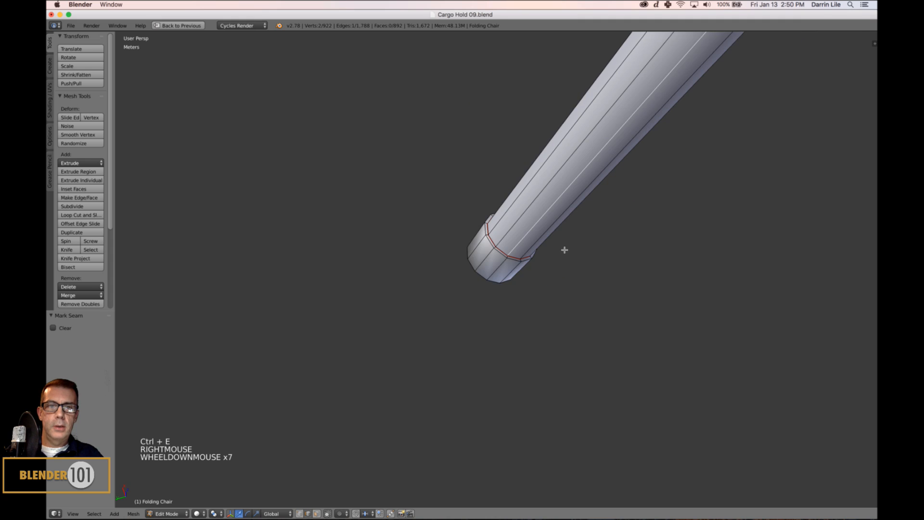
key(KP_Decimal)
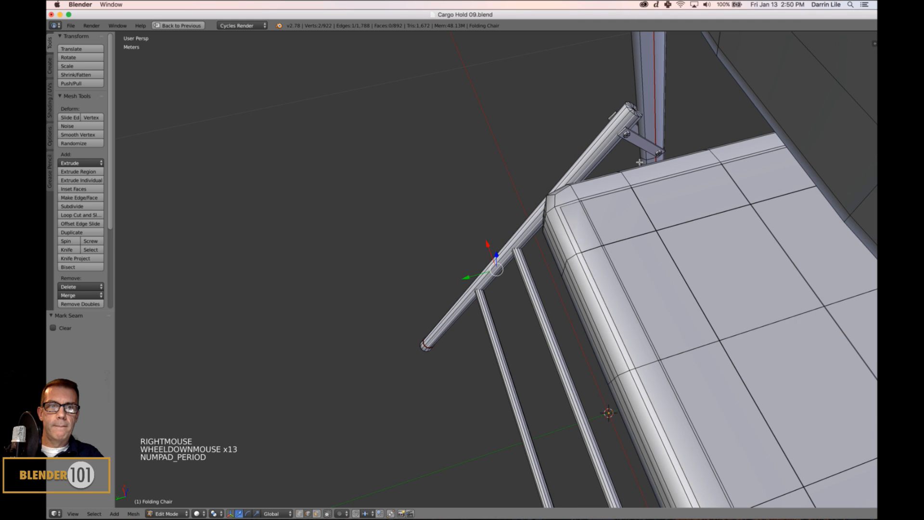
scroll(639, 162, up, 1)
shift+middle_drag(639, 162, 659, 206)
scroll(659, 206, up, 2)
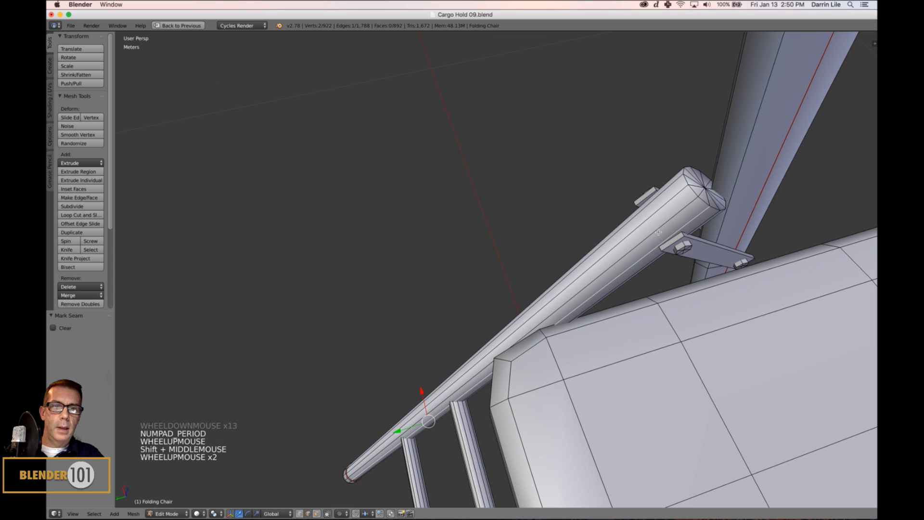
alt+right_click(701, 207)
key(super+z)
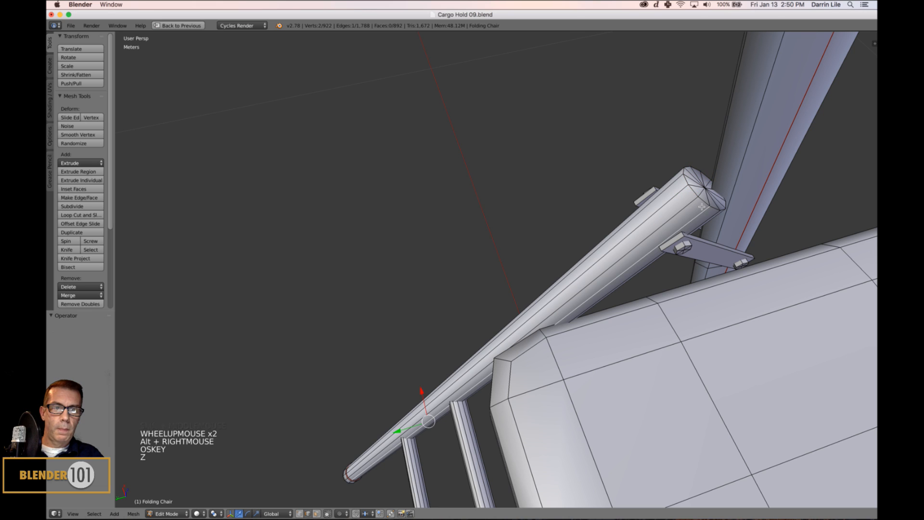
alt+shift+right_click(702, 211)
key(ctrl+e)
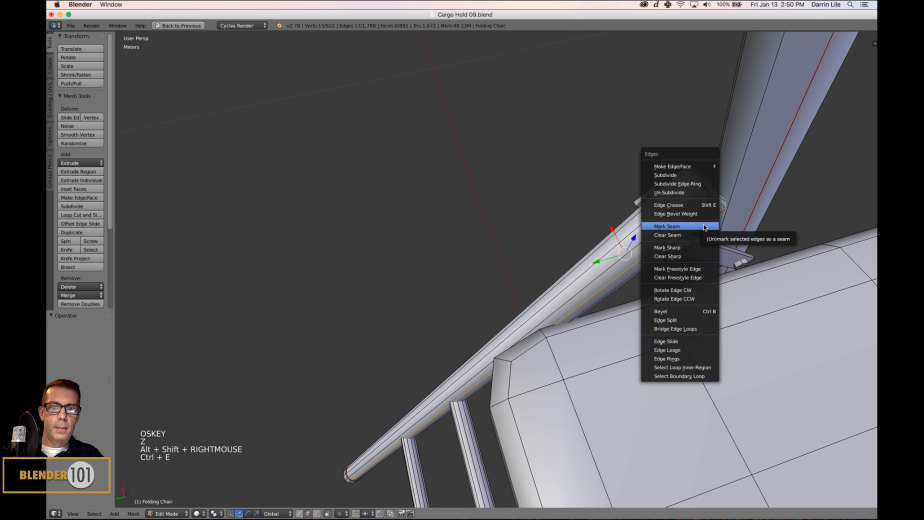
click(703, 227)
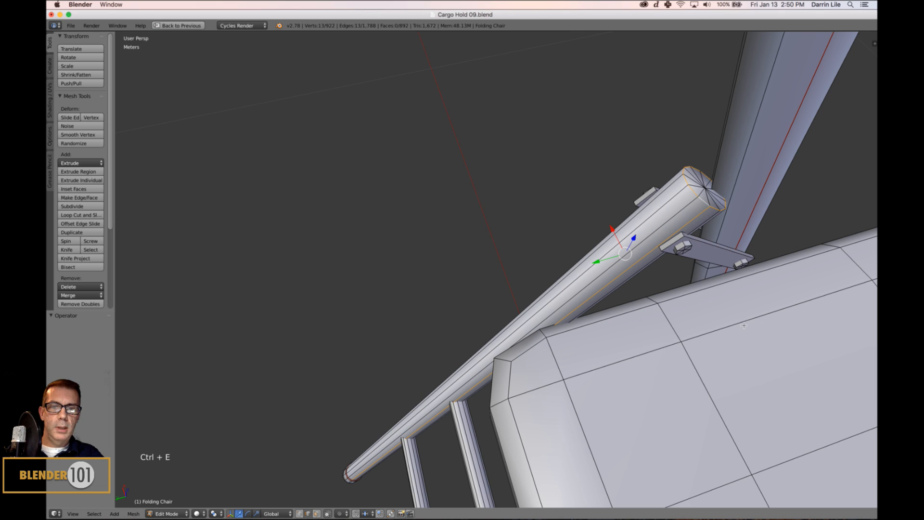
Check the seam placement on the other legs and undo the last two edge selections on the opposite rear leg
scroll(665, 305, down, 4)
middle_drag(666, 305, 680, 345)
scroll(543, 352, down, 1)
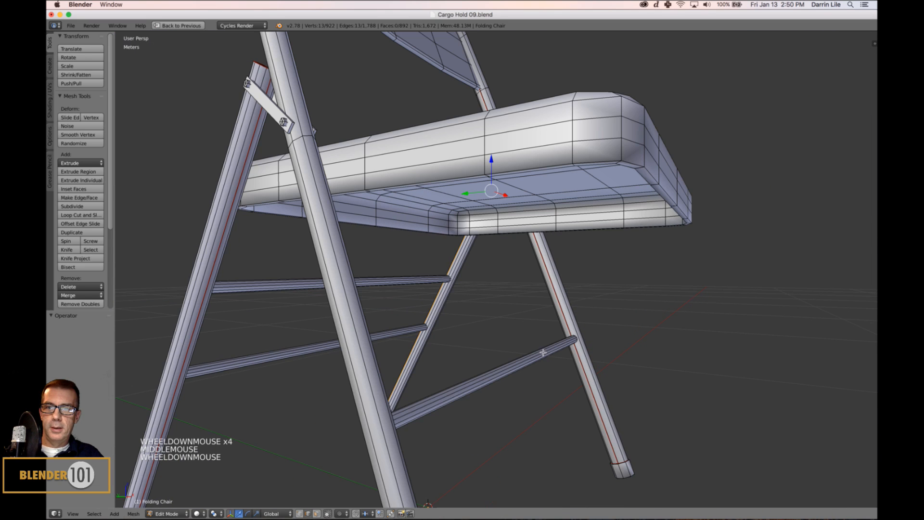
middle_drag(495, 343, 528, 348)
scroll(523, 346, up, 3)
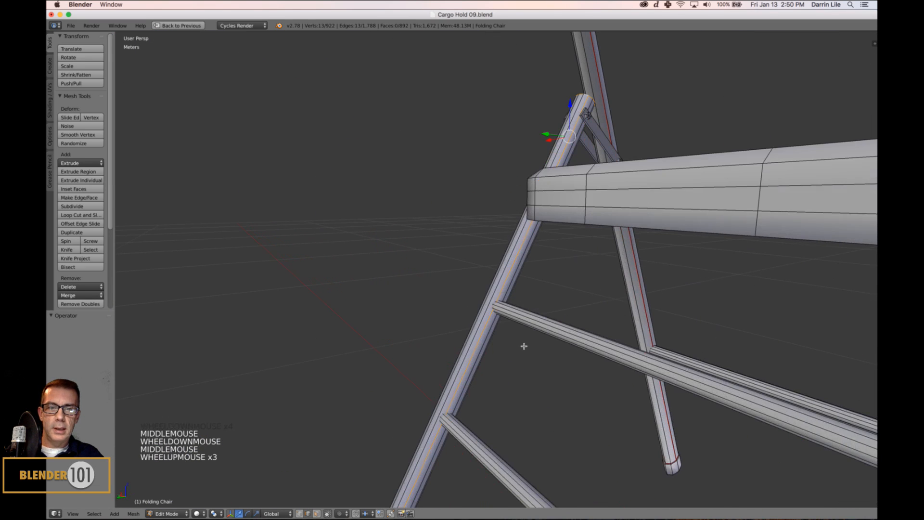
key(super+z)
key(super+z)
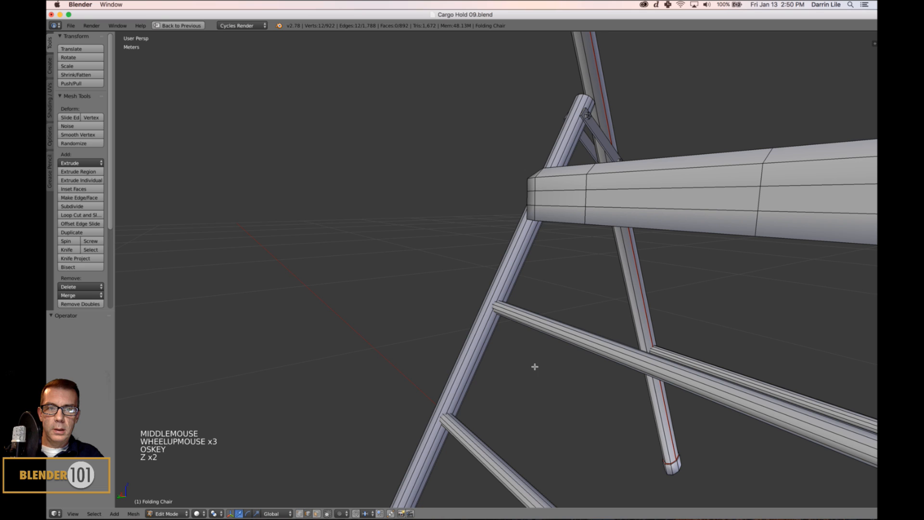
Mark the selected edge loop above the opposite rear leg's foot cap as a seam again and deselect everything
shift+middle_drag(534, 367, 556, 274)
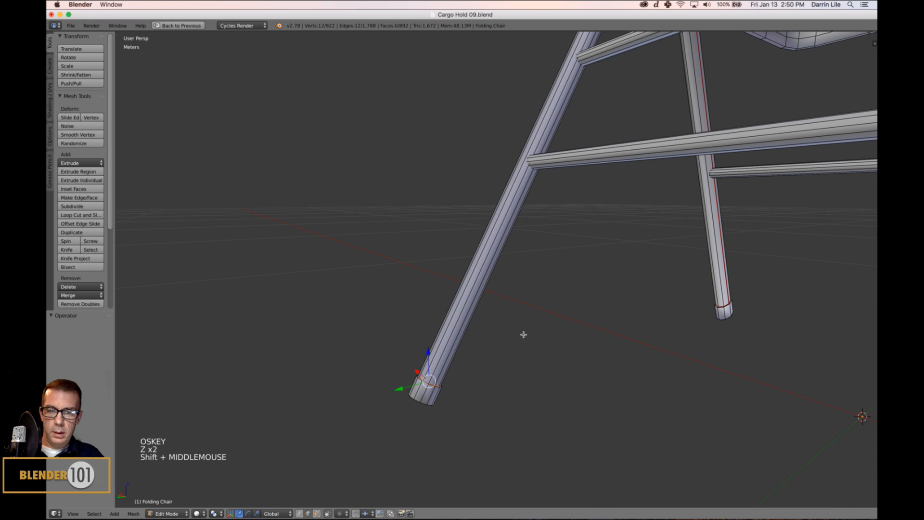
key(ctrl+e)
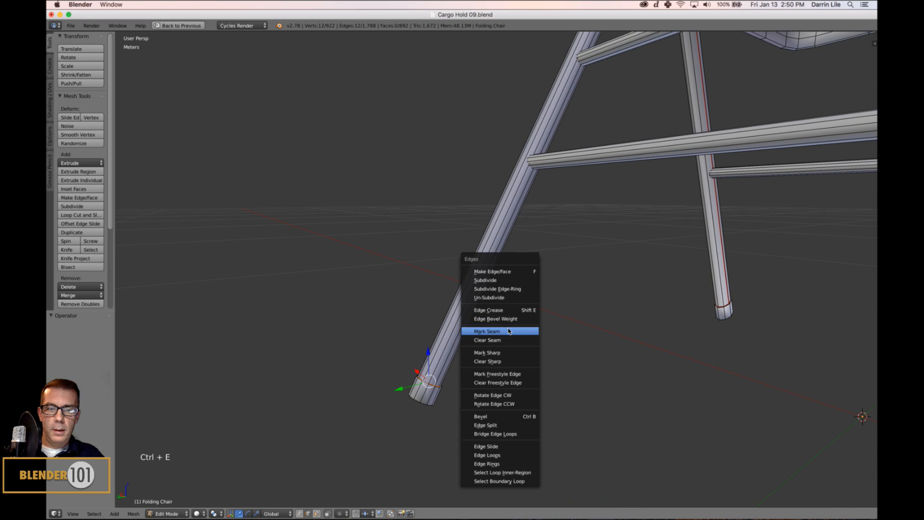
click(522, 332)
key(a)
Mark seams along a back-facing lengthwise edge of the opposite rear leg and around its top end, and deselect everything
middle_drag(571, 350, 450, 354)
right_click(478, 111)
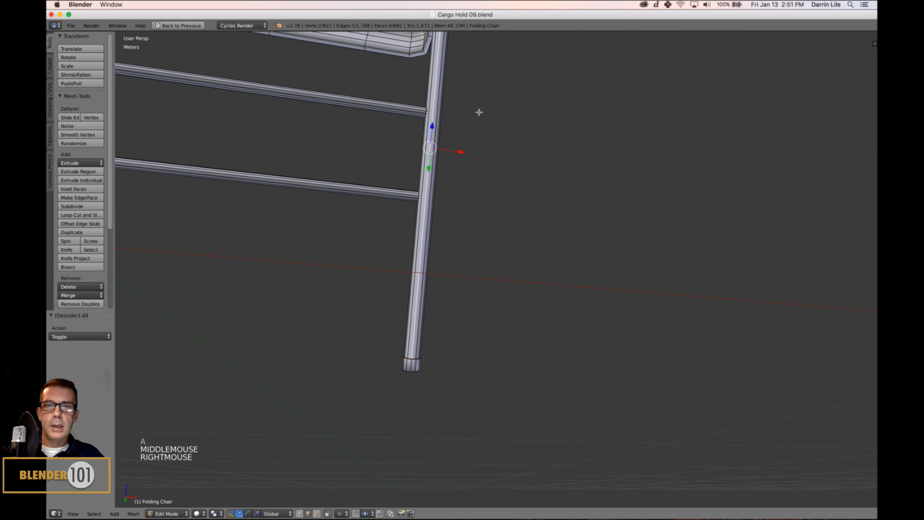
shift+middle_drag(479, 112, 507, 418)
key(KP_Decimal)
middle_drag(527, 378, 496, 265)
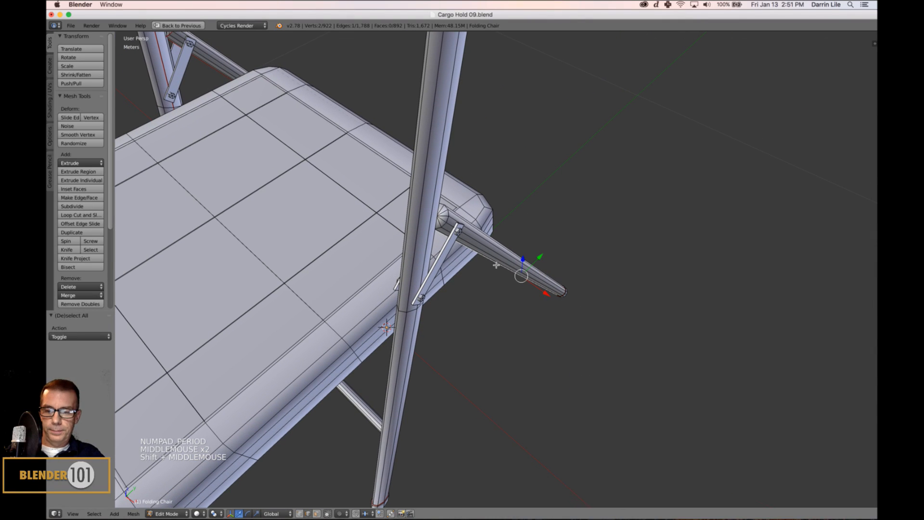
alt+shift+right_click(448, 224)
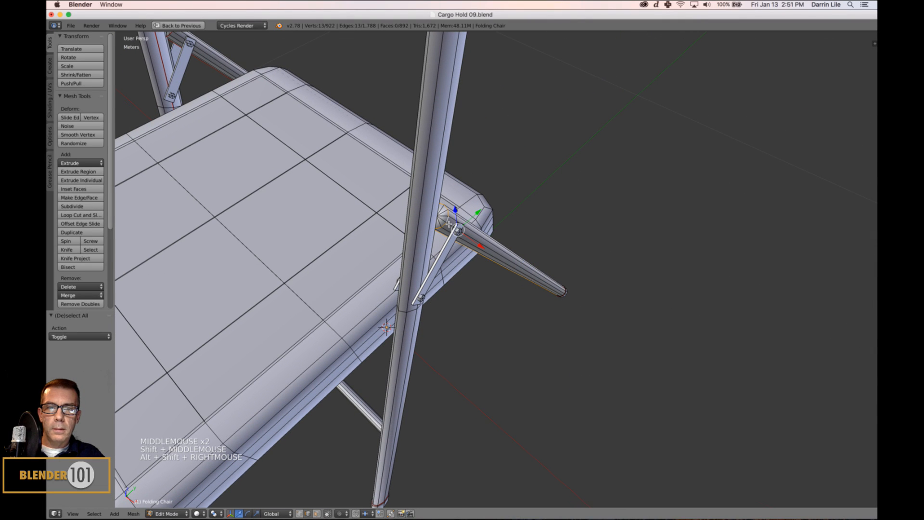
key(ctrl+e)
click(526, 251)
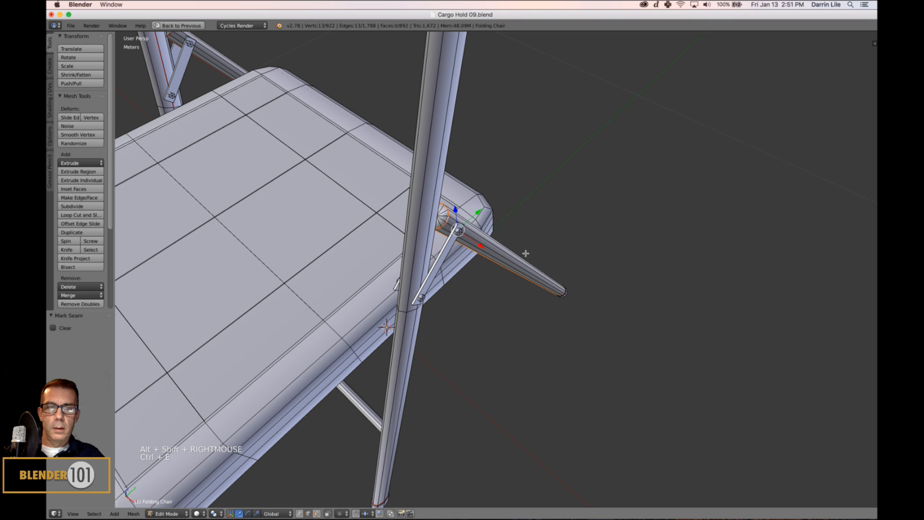
key(a)
Mark a seam along a lengthwise edge on the underside of the crossbar between the front legs
scroll(503, 319, down, 3)
shift+middle_drag(501, 320, 506, 264)
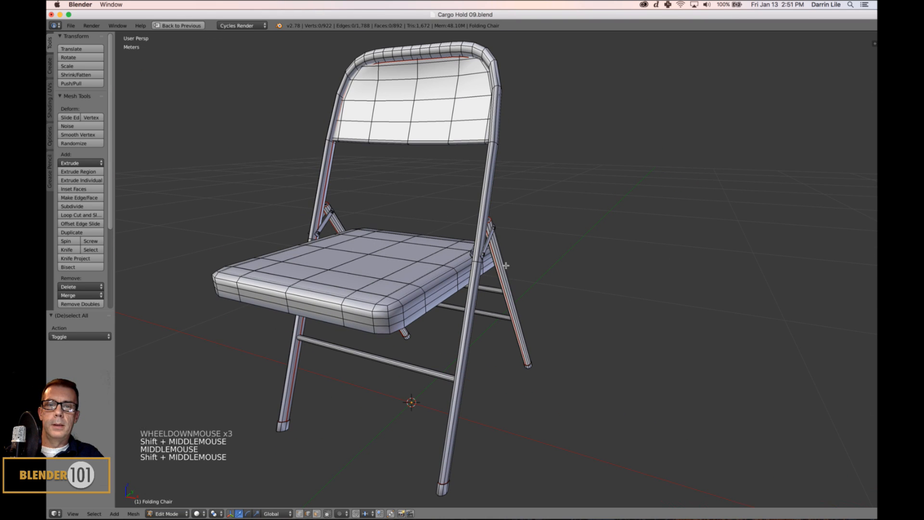
scroll(440, 376, up, 3)
shift+middle_drag(440, 377, 407, 320)
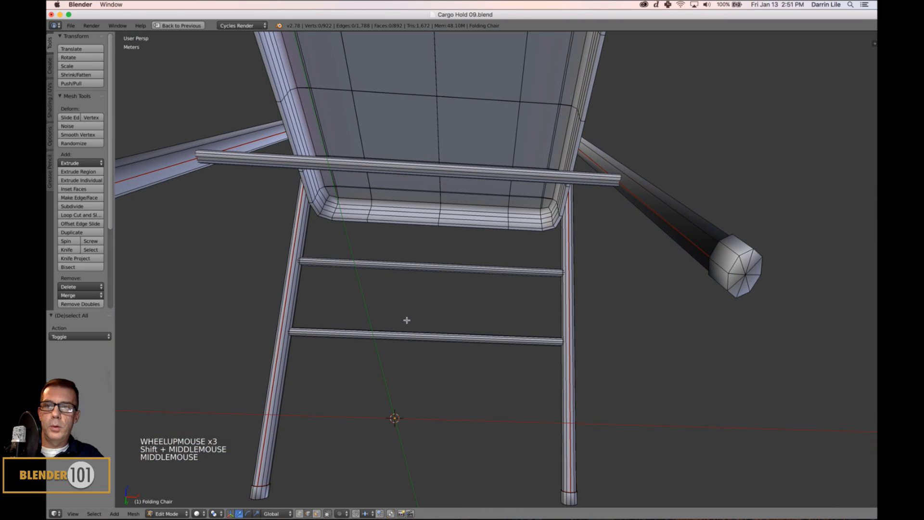
right_click(350, 170)
key(ctrl+e)
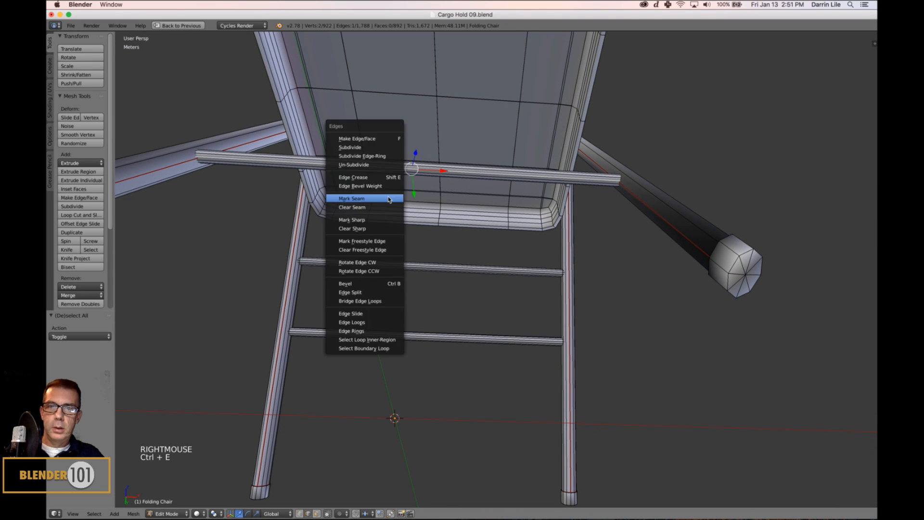
click(386, 198)
Mark seams along one lengthwise edge of each of the two crossbars between the rear legs, and deselect everything
shift+middle_drag(412, 283, 435, 172)
scroll(440, 319, up, 2)
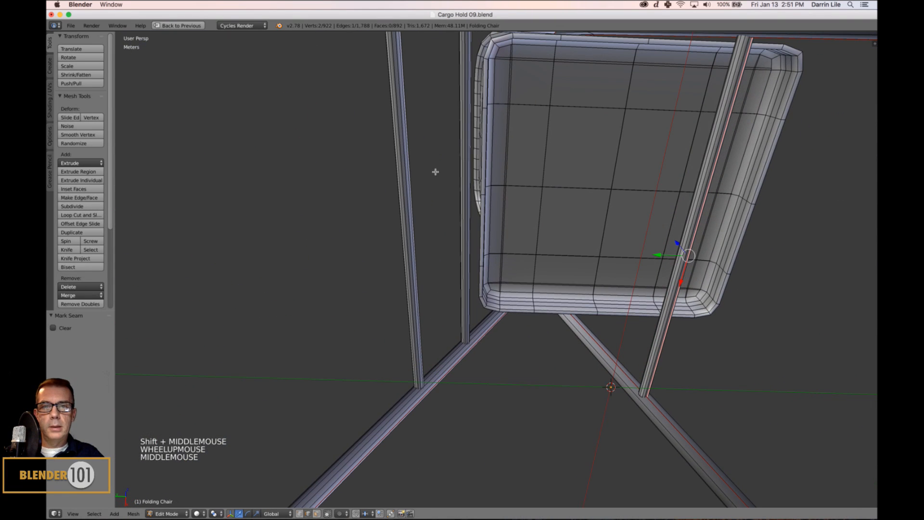
right_click(463, 192)
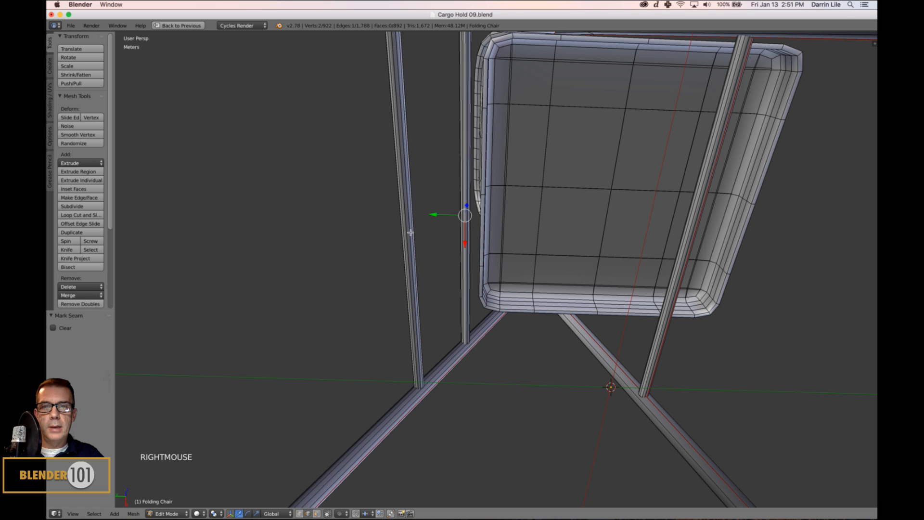
shift+right_click(412, 236)
key(ctrl+e)
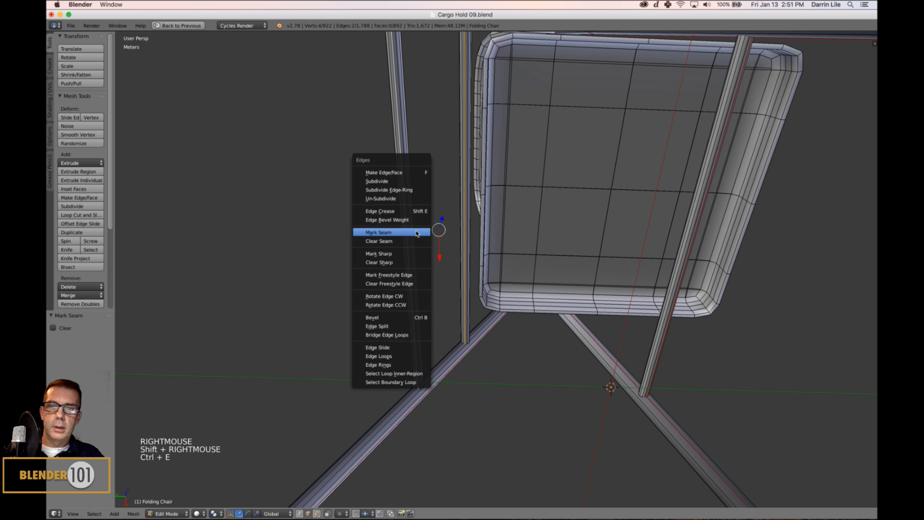
click(437, 231)
key(a)
Mark the edge loop around the seat's lower rim as a seam and deselect everything
middle_drag(505, 268, 511, 303)
middle_drag(489, 214, 492, 219)
alt+right_click(496, 166)
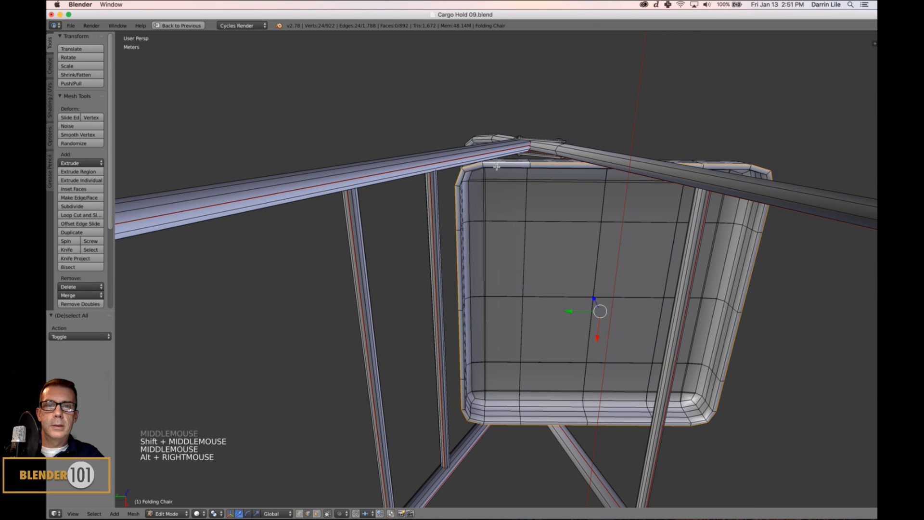
key(ctrl+e)
click(528, 245)
key(a)
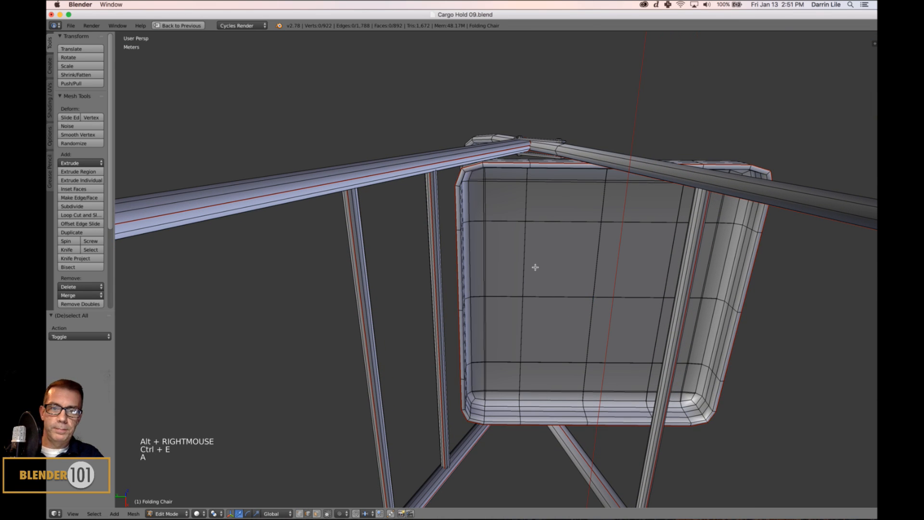
Isolate the backrest panel by selecting its linked geometry and hiding everything else, then deselect it
scroll(534, 266, down, 4)
middle_drag(535, 269, 529, 311)
scroll(495, 183, up, 3)
shift+middle_drag(494, 177, 483, 264)
scroll(482, 253, up, 3)
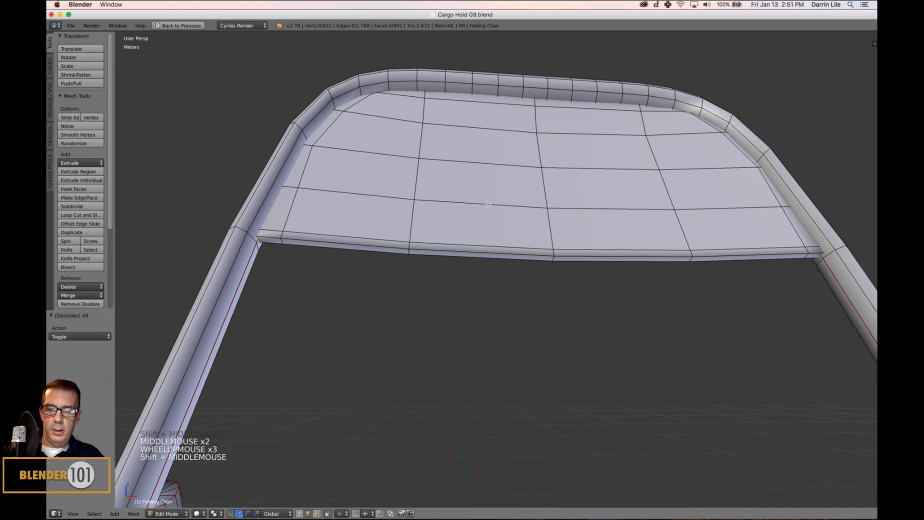
key(l)
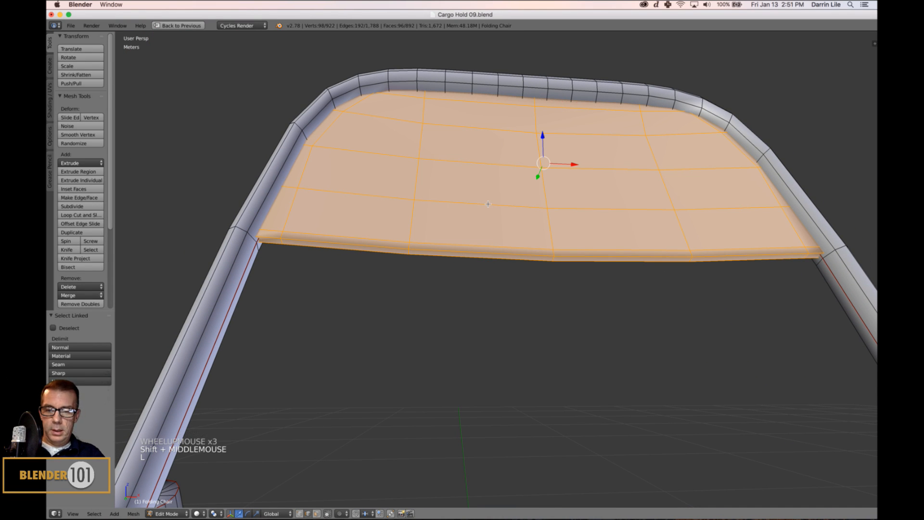
key(shift+h)
key(a)
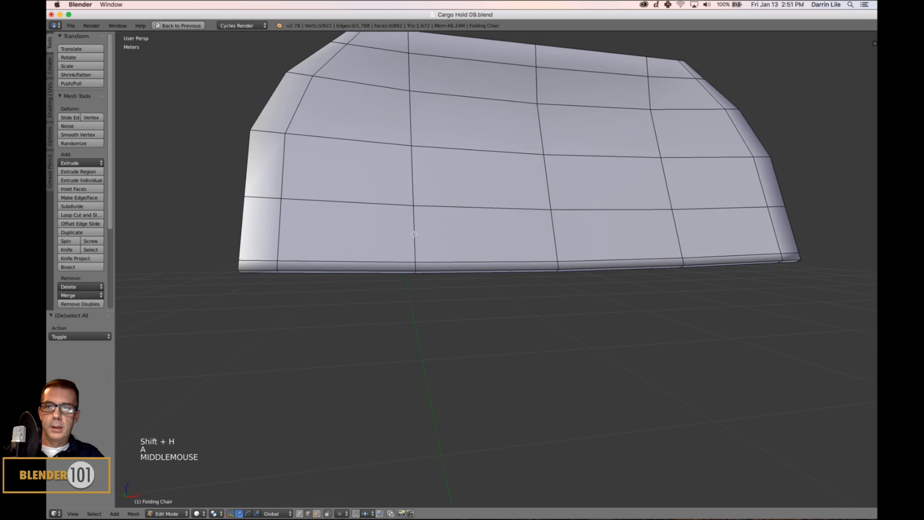
Mark the outer edges along all sides of the isolated backrest panel as a seam and deselect everything
middle_drag(416, 221, 437, 224)
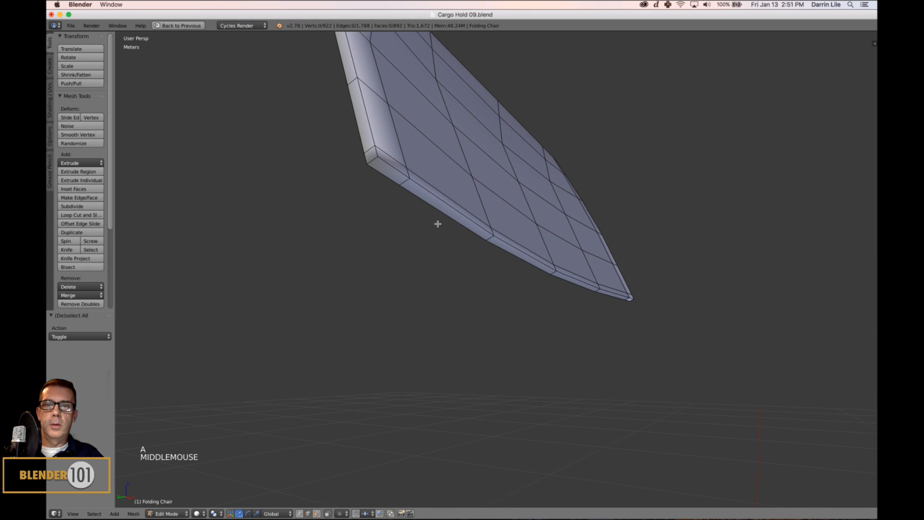
alt+right_click(426, 192)
alt+shift+right_click(390, 147)
middle_drag(577, 219, 547, 244)
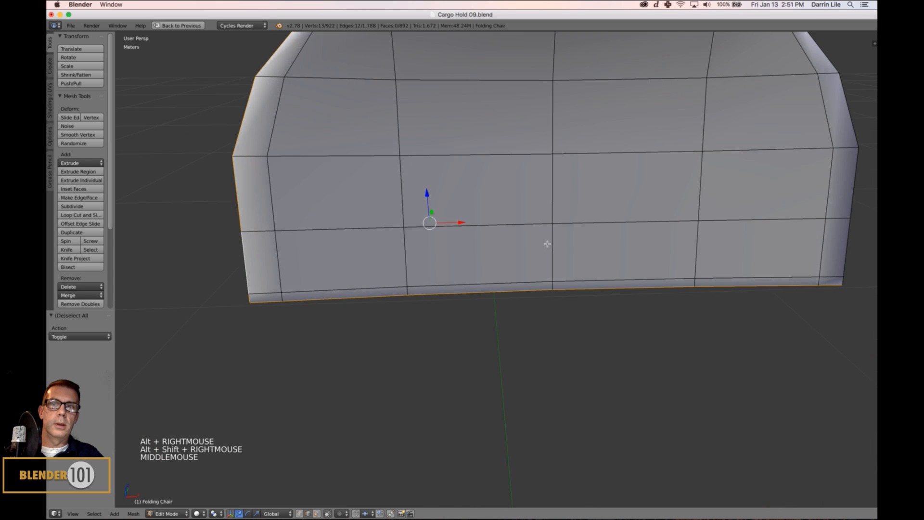
scroll(547, 244, down, 2)
alt+shift+right_click(565, 102)
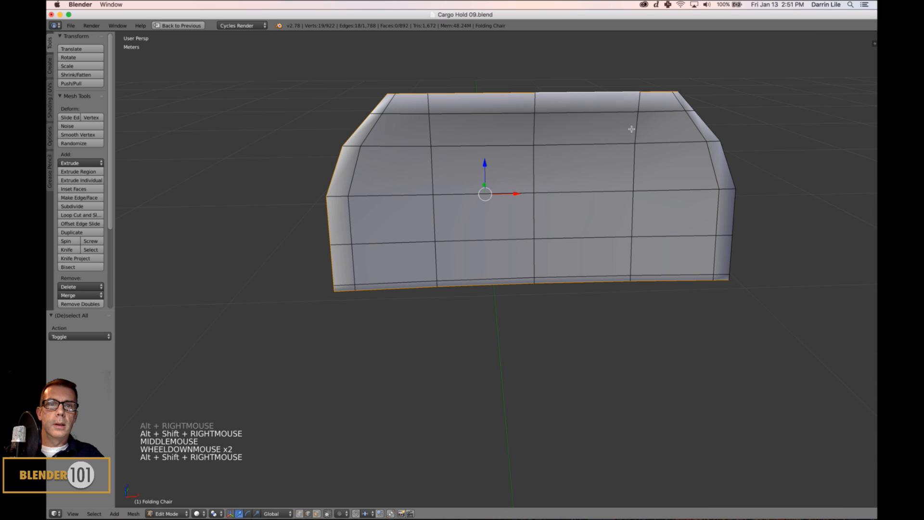
alt+shift+right_click(721, 161)
middle_drag(758, 223, 714, 231)
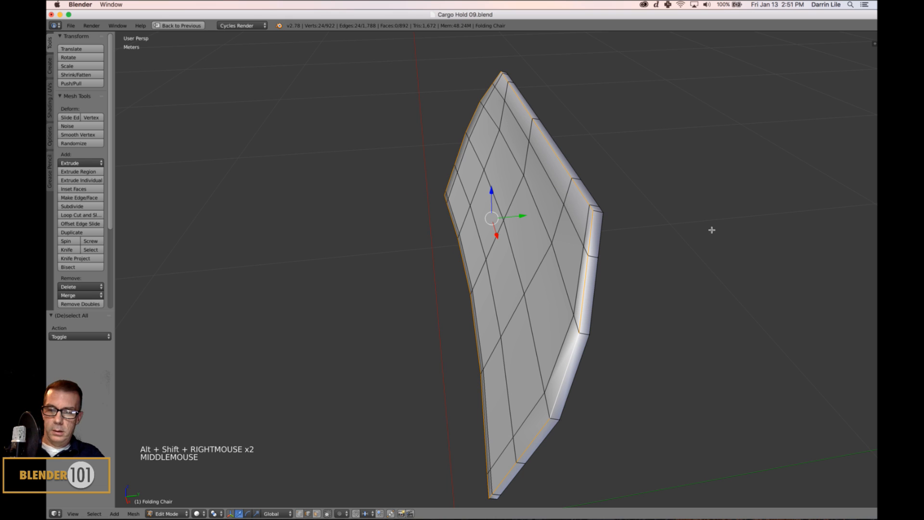
key(ctrl+e)
click(711, 229)
key(a)
Reveal all hidden parts of the chair in Edit Mode and deselect everything
key(Tab)
scroll(642, 256, down, 3)
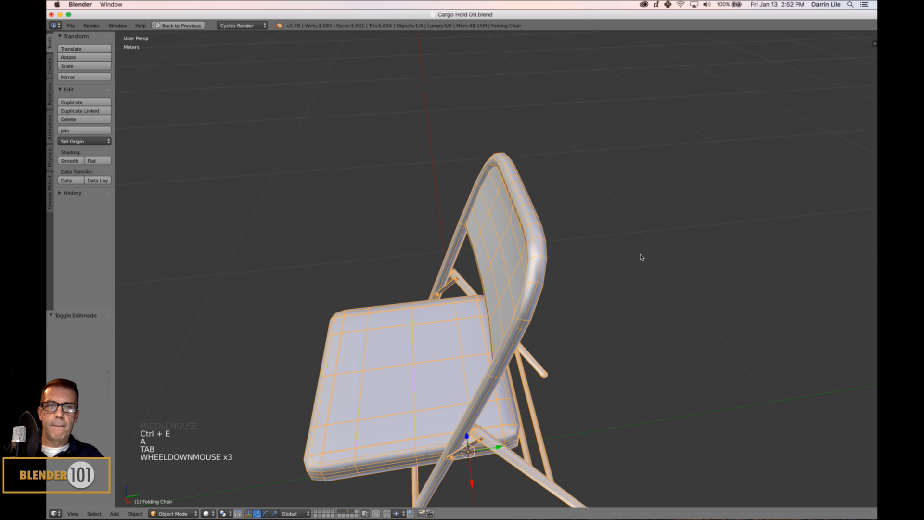
middle_drag(641, 256, 534, 342)
key(a)
shift+middle_drag(581, 395, 570, 272)
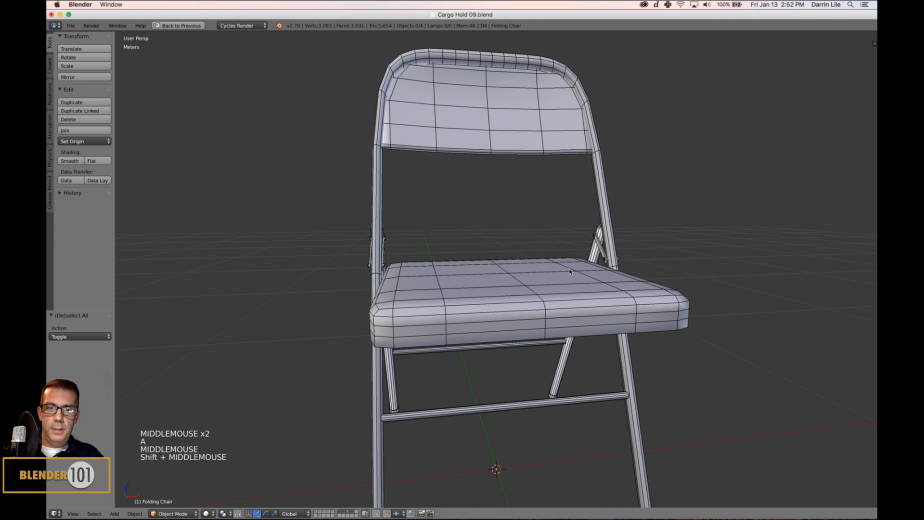
right_click(577, 308)
key(Tab)
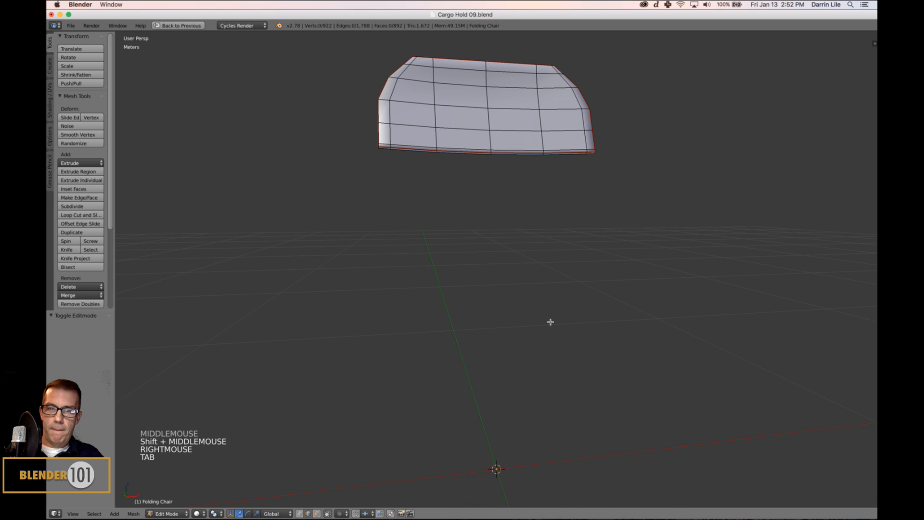
key(alt+h)
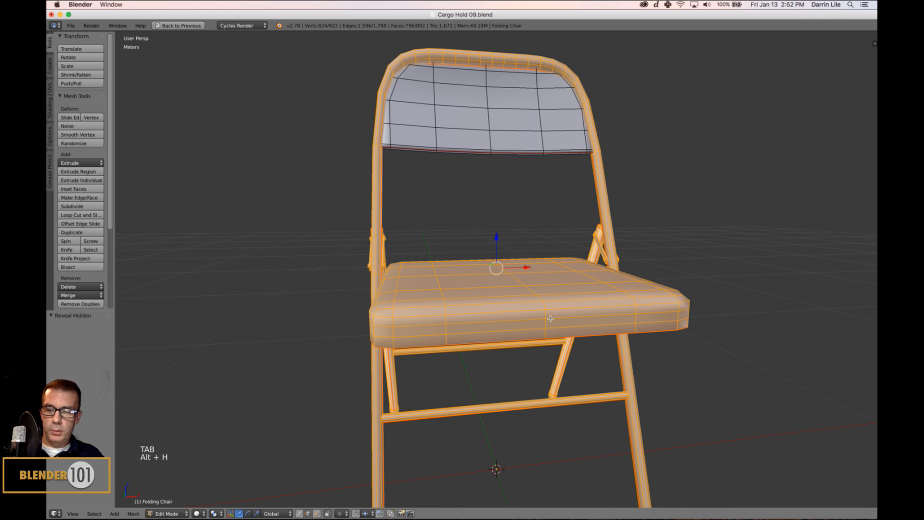
key(a)
Examine the hinge brackets that connect the frame tubes to the rear legs, leaving nothing selected
shift+middle_drag(579, 291, 573, 301)
scroll(573, 302, up, 2)
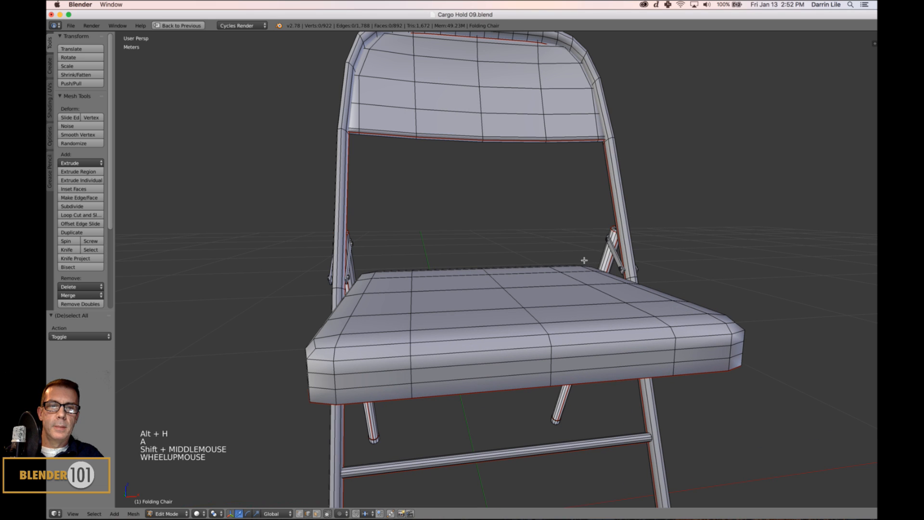
shift+middle_drag(364, 275, 378, 299)
scroll(392, 279, up, 2)
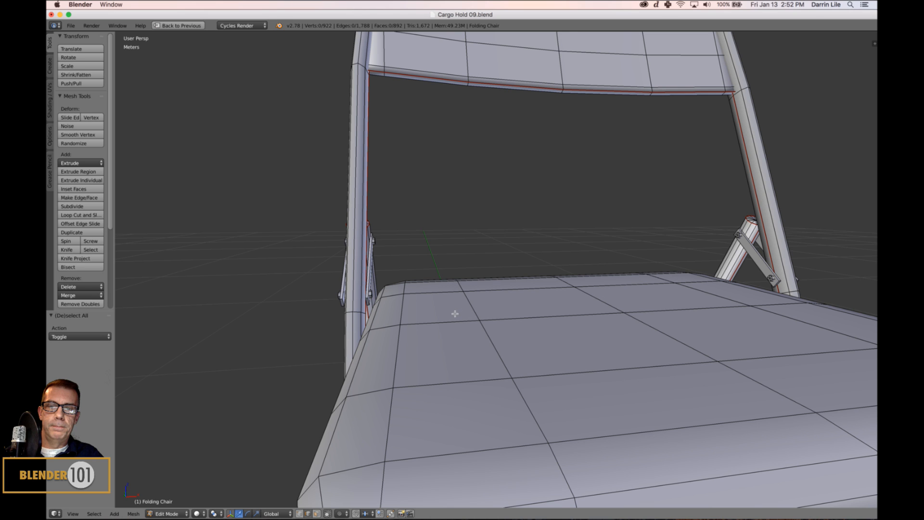
scroll(454, 314, up, 2)
shift+middle_drag(449, 317, 511, 285)
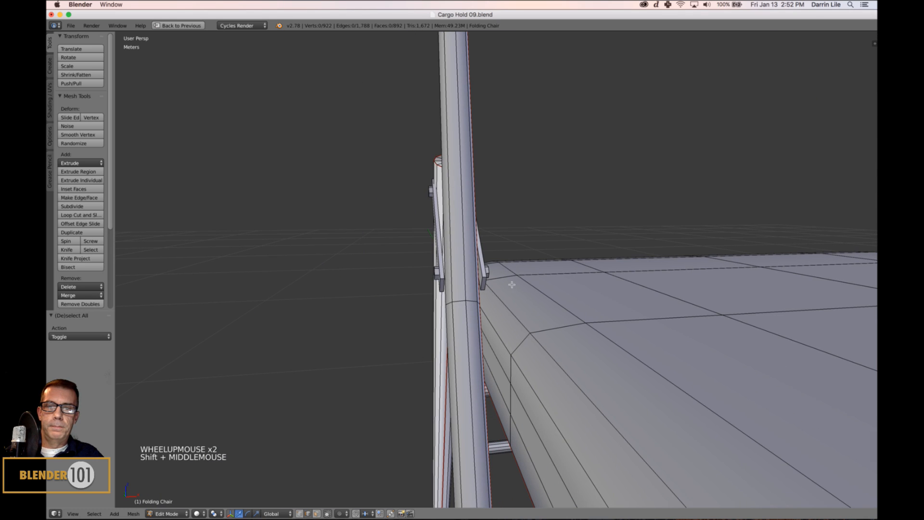
alt+shift+right_click(437, 253)
middle_drag(437, 254, 534, 245)
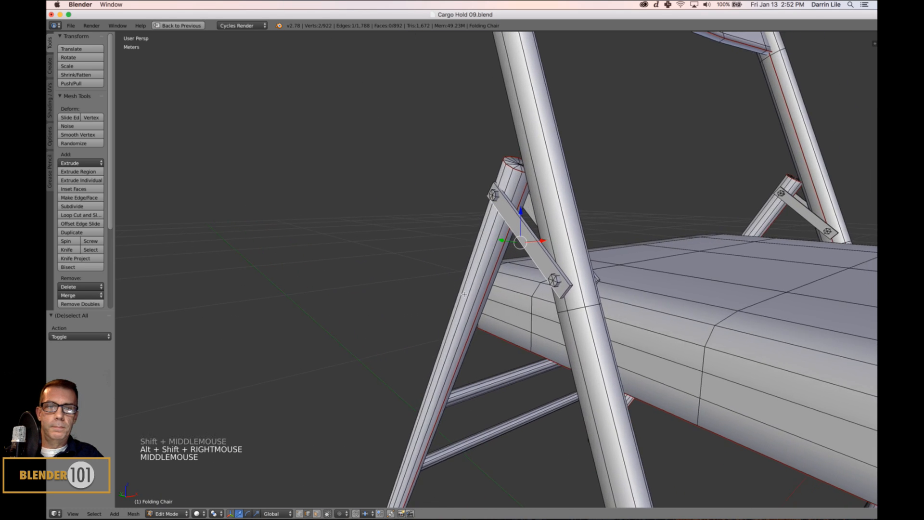
key(a)
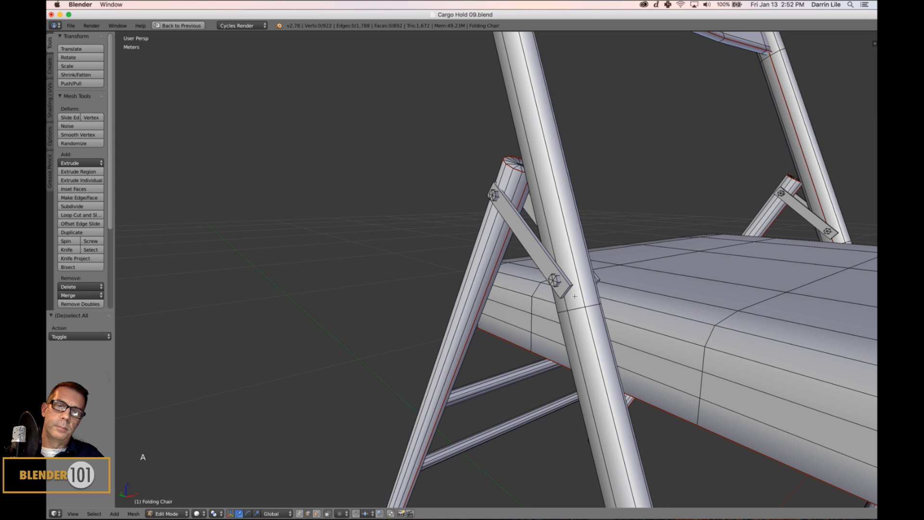
Select all the linked seat geometry and restore the split UV Editing layout
mouse_move(574, 297)
middle_down()
mouse_move(542, 303)
mouse_move(548, 289)
mouse_move(568, 295)
middle_up()
scroll(538, 301, down, 3)
scroll(537, 300, down, 4)
scroll(548, 289, up, 1)
scroll(568, 295, up, 1)
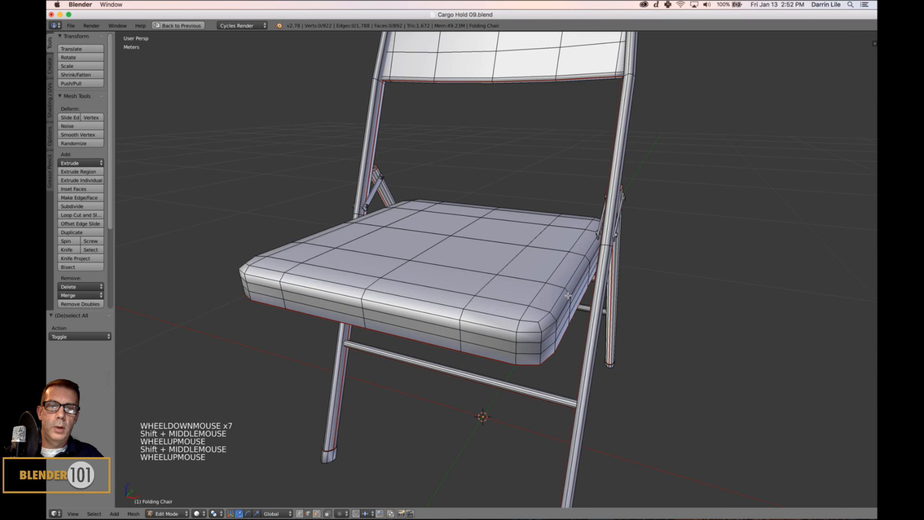
scroll(568, 295, down, 2)
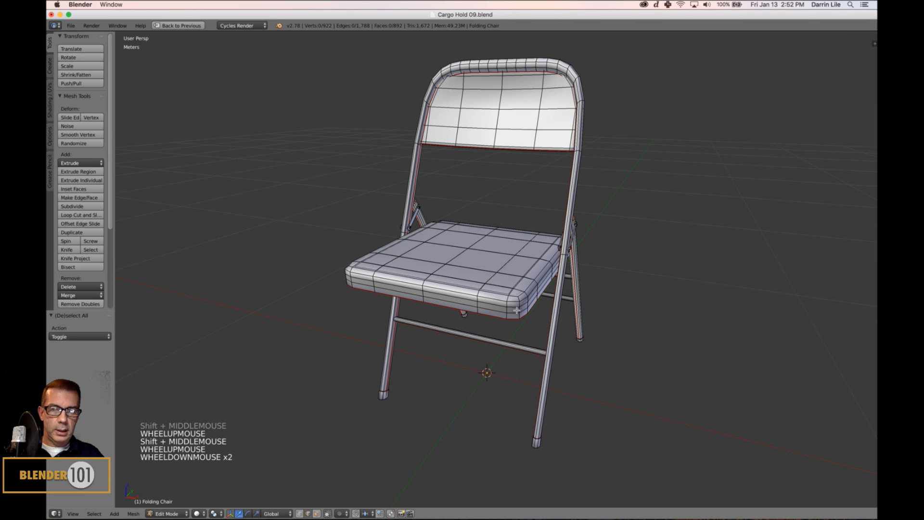
key(l)
key(l)
key(l)
key(ctrl+Up)
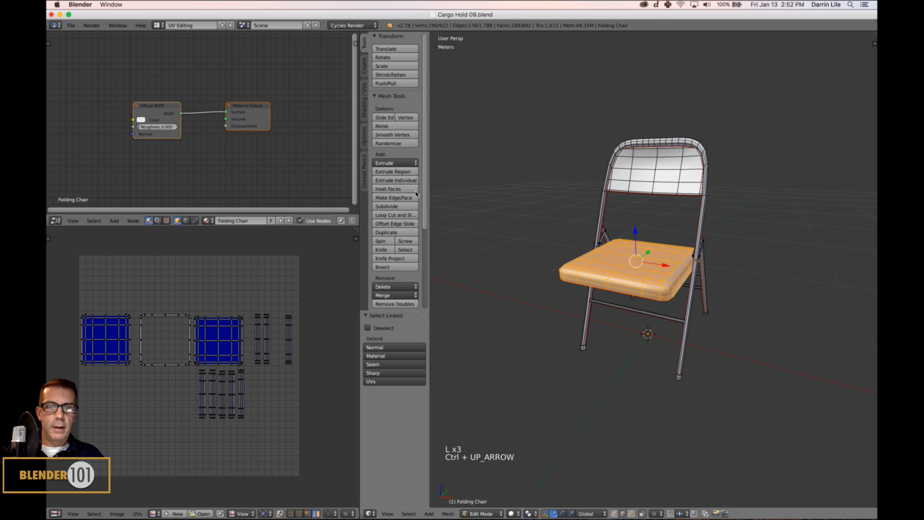
Add the linked geometry of the frame, crossbars, backrest and one rear leg to the selection
scroll(649, 334, up, 2)
middle_drag(677, 354, 669, 352)
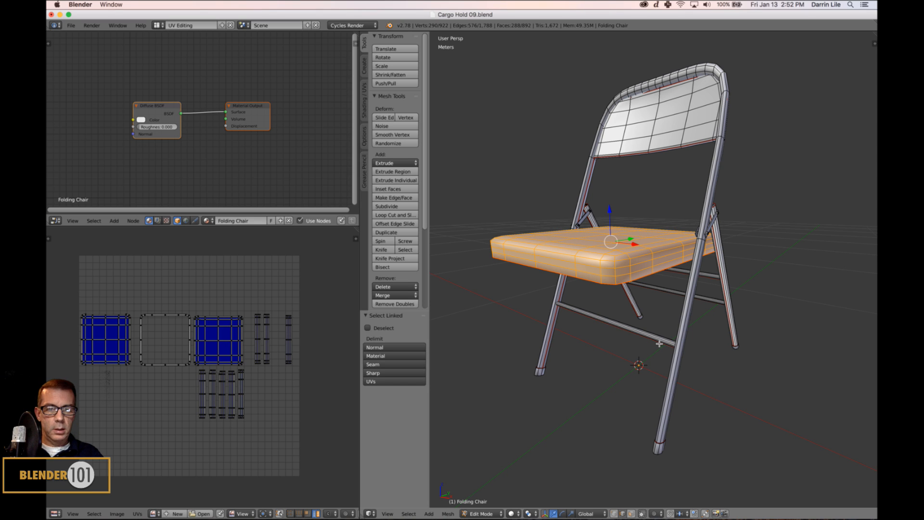
key(l)
key(l)
key(l)
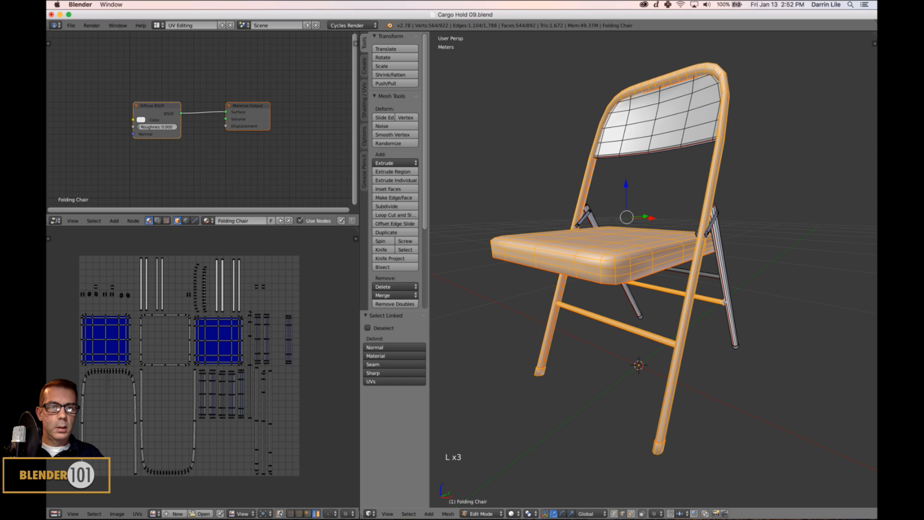
key(l)
key(l)
key(l)
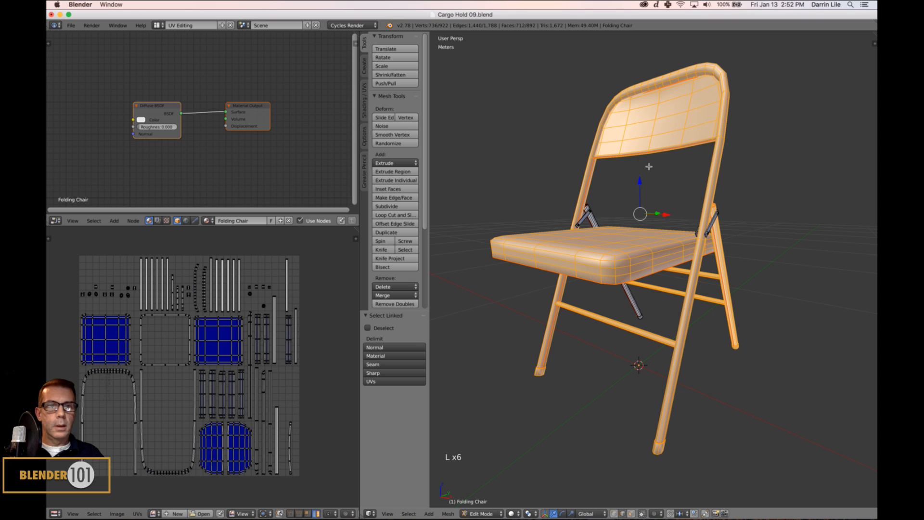
Unwrap the selected chair parts along their marked seams
middle_drag(548, 275, 577, 292)
key(u)
key(u)
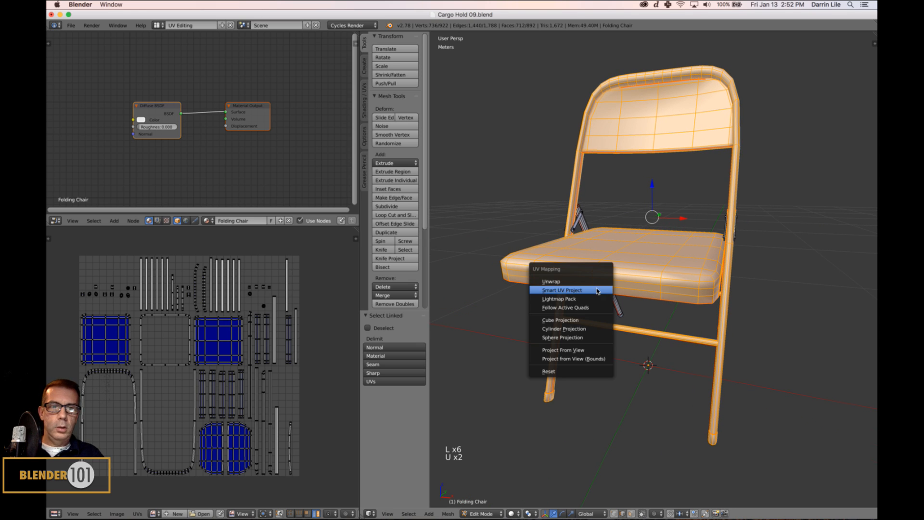
click(557, 281)
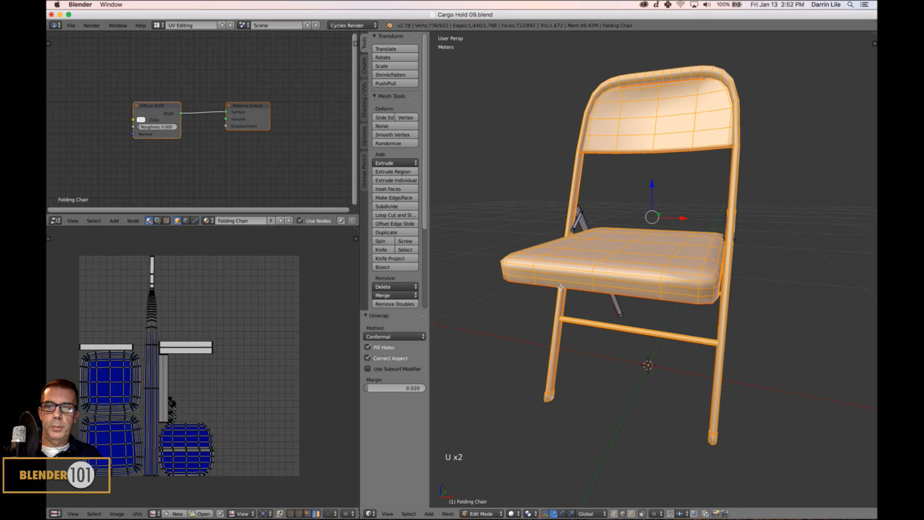
Try the Angle Based unwrap method and switch back to Conformal
click(395, 336)
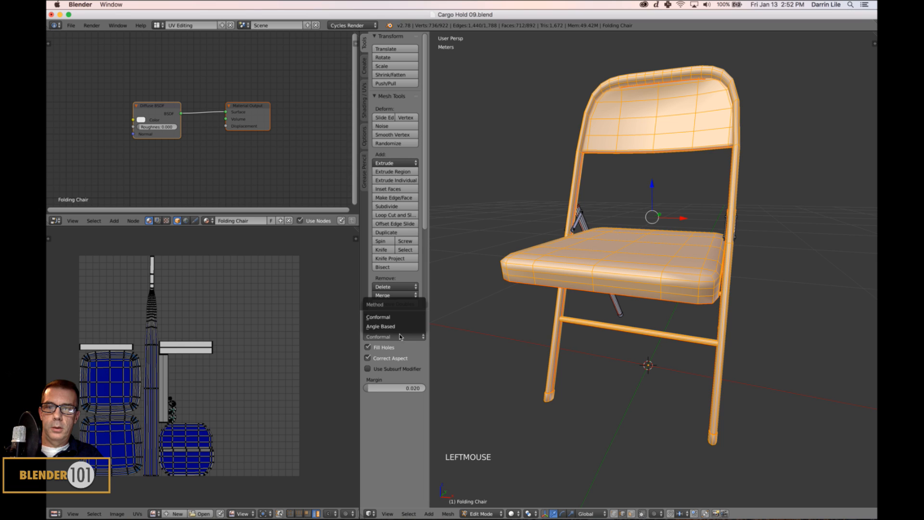
click(388, 328)
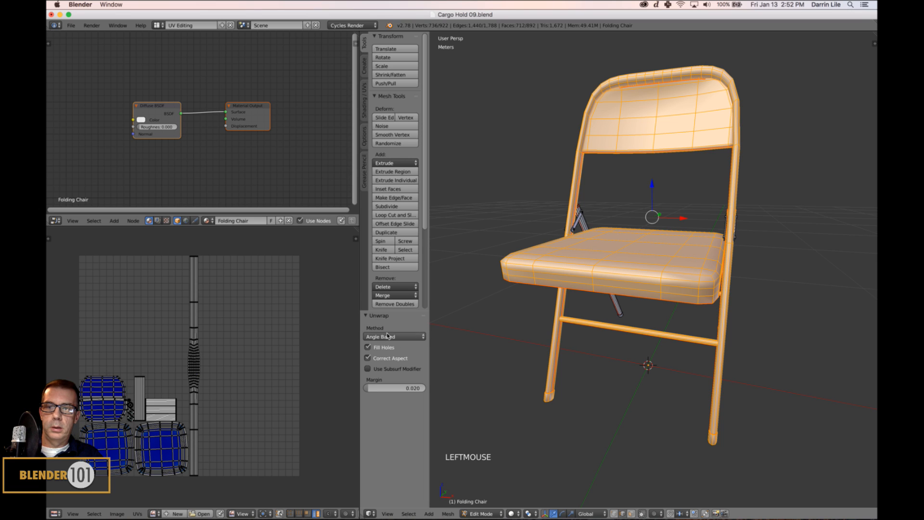
click(389, 336)
click(386, 318)
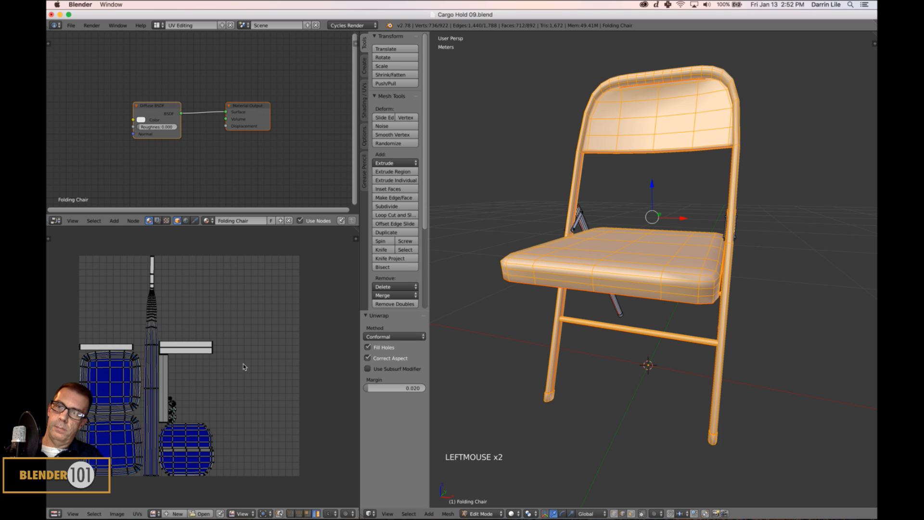
Add the remaining rear leg's linked geometry to the selection and unwrap all the selected parts again
middle_drag(521, 332, 638, 334)
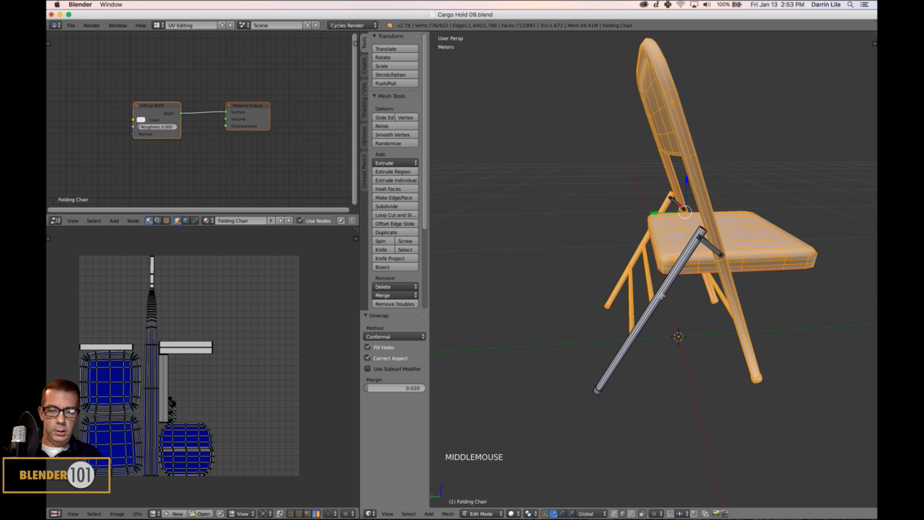
key(l)
key(l)
key(u)
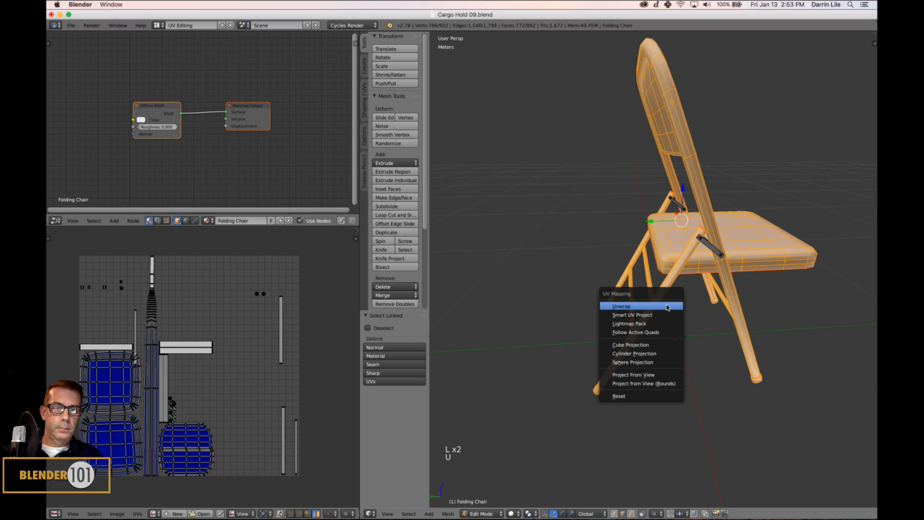
click(666, 310)
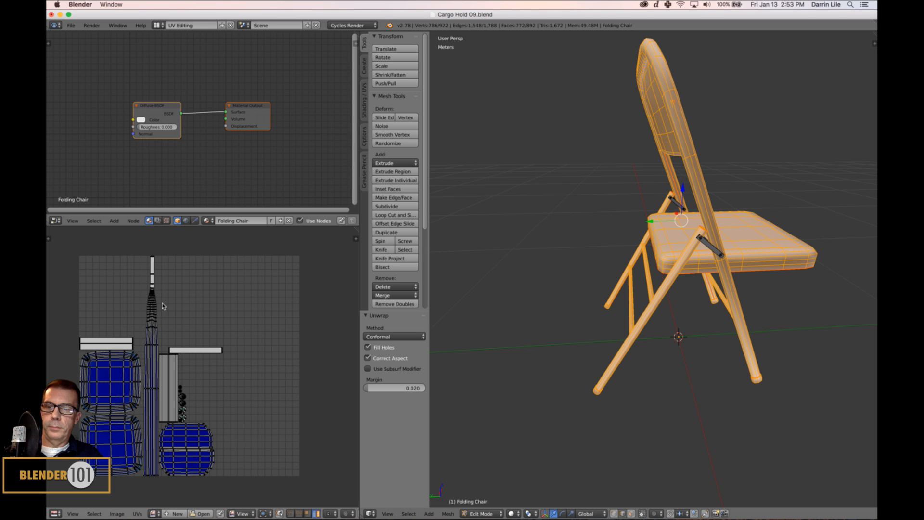
Switch to face selection and select only the tapered UV island to identify its part of the chair
scroll(175, 299, up, 3)
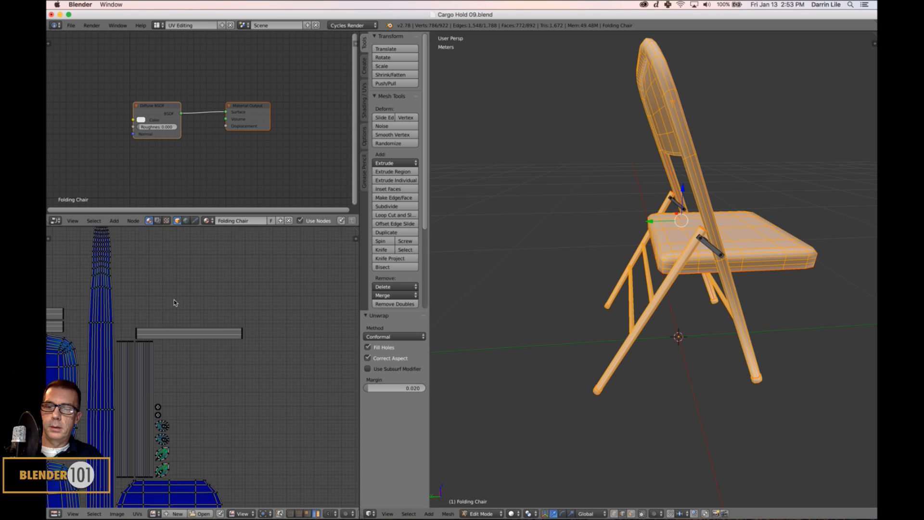
middle_drag(174, 299, 258, 422)
scroll(231, 359, up, 3)
middle_drag(231, 360, 239, 413)
scroll(233, 408, down, 1)
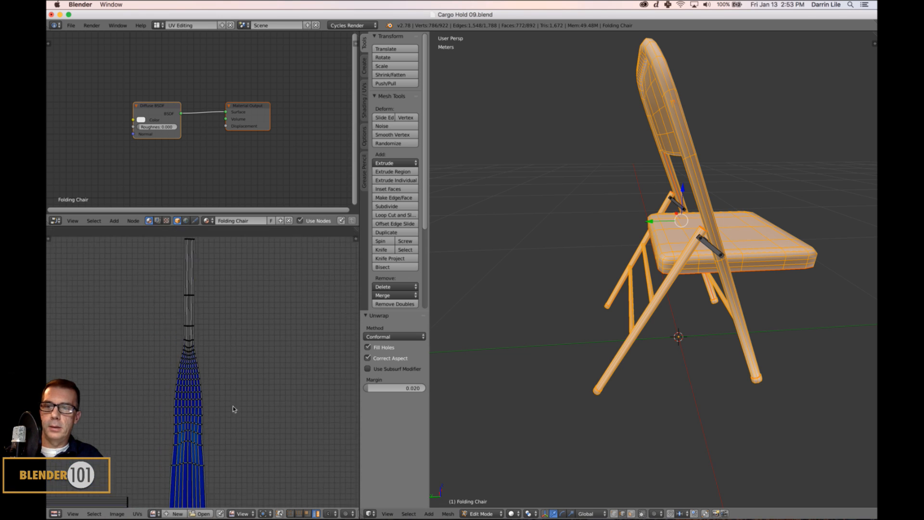
scroll(230, 399, up, 3)
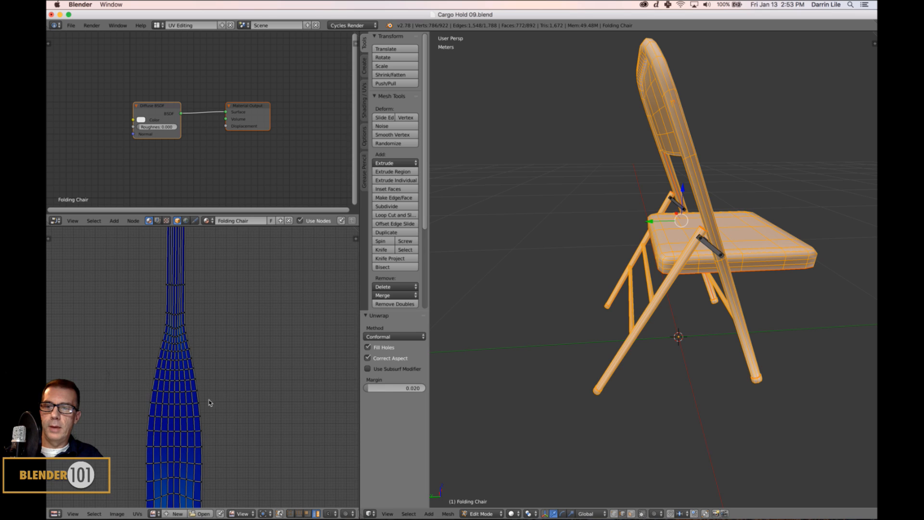
click(279, 514)
click(307, 513)
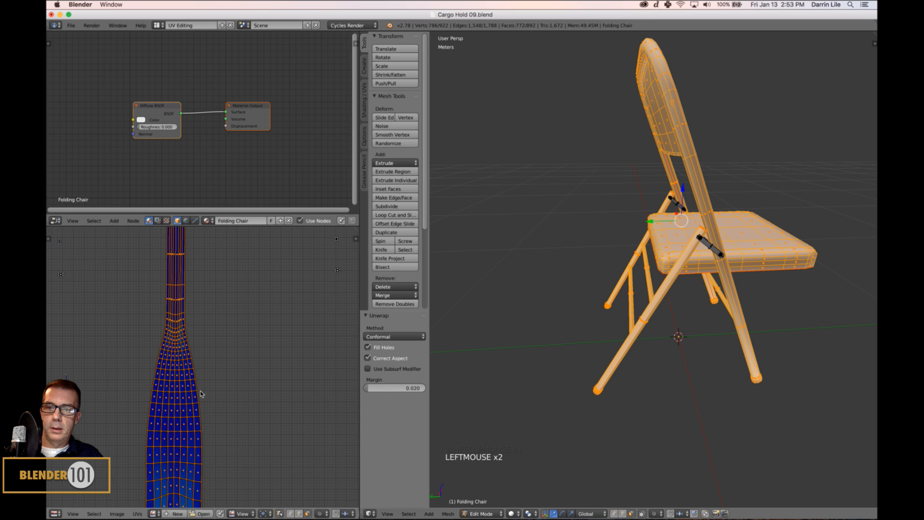
key(a)
key(l)
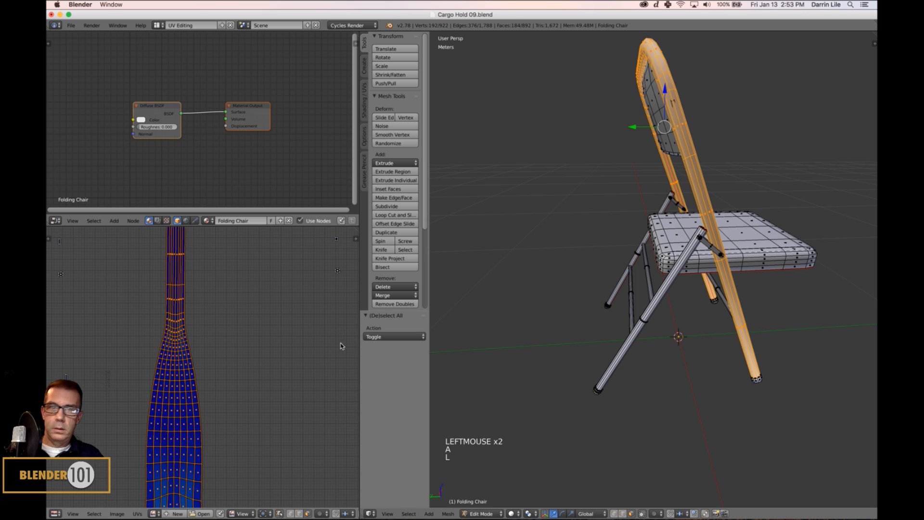
Examine the selected island's shape in the UV layout and the matching frame tube around the backrest
middle_drag(648, 280, 541, 271)
scroll(212, 380, down, 4)
scroll(211, 380, down, 5)
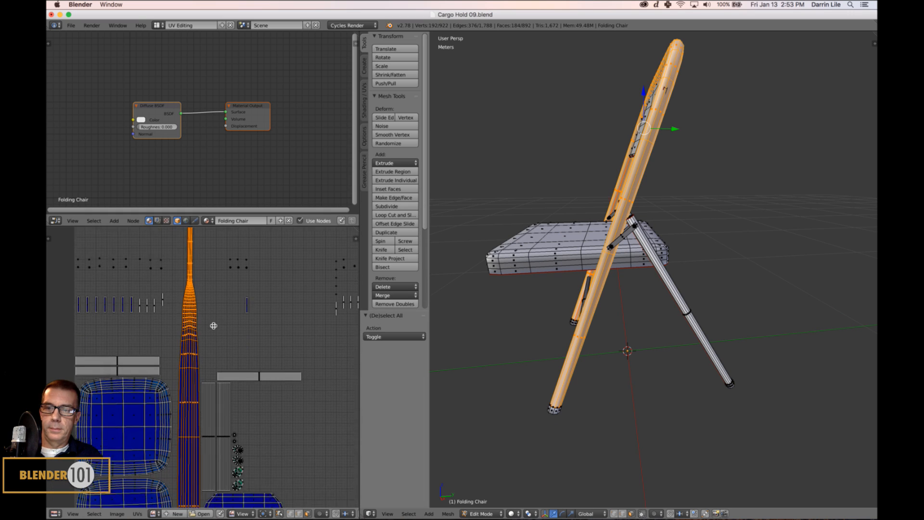
shift+middle_drag(233, 358, 236, 360)
scroll(236, 360, up, 6)
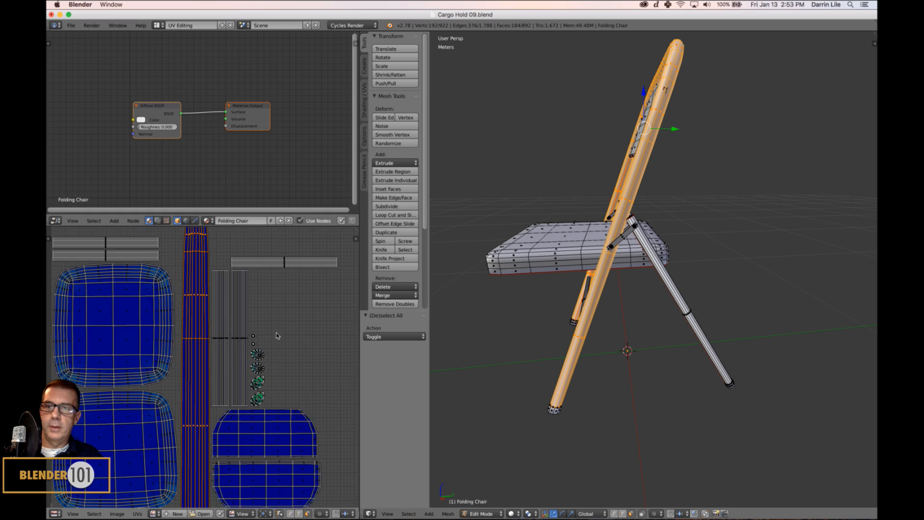
shift+middle_drag(274, 334, 239, 437)
shift+middle_drag(553, 258, 706, 271)
scroll(683, 274, up, 3)
scroll(692, 264, down, 3)
scroll(705, 270, down, 1)
scroll(706, 271, up, 1)
scroll(705, 271, up, 2)
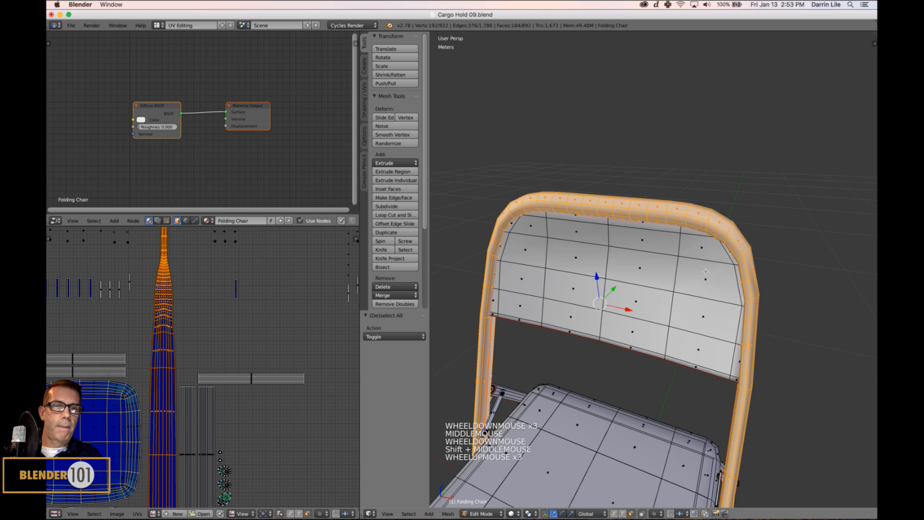
In edge selection, select the ring loops around the frame tube at both upper bends and mark them as seams
key(ctrl+Tab)
click(703, 268)
key(a)
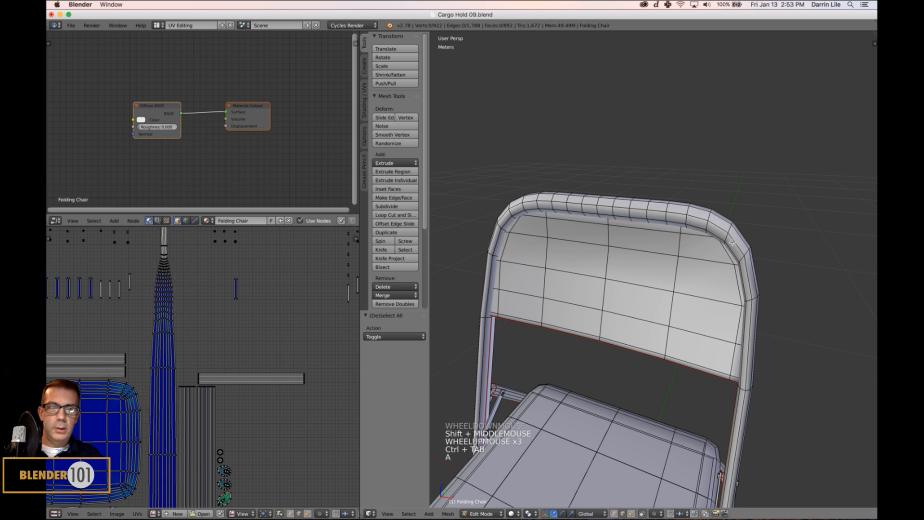
middle_drag(729, 246, 746, 242)
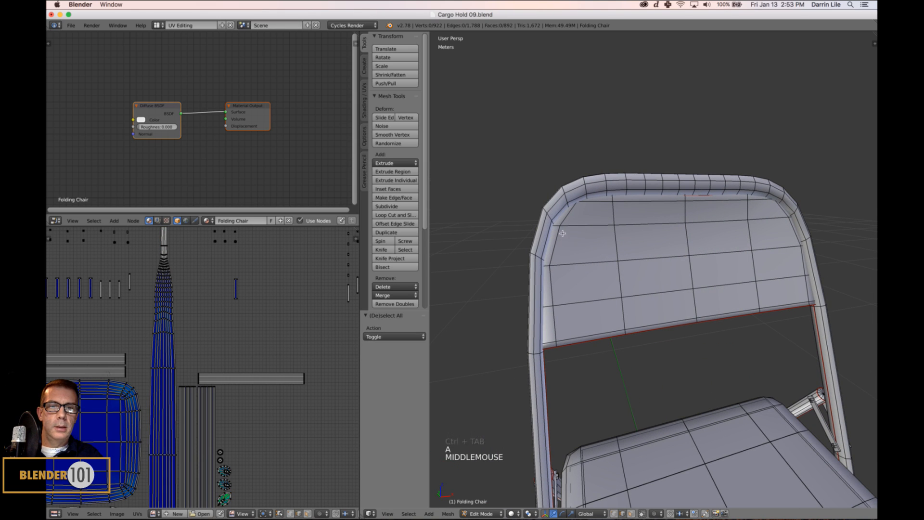
alt+right_click(550, 218)
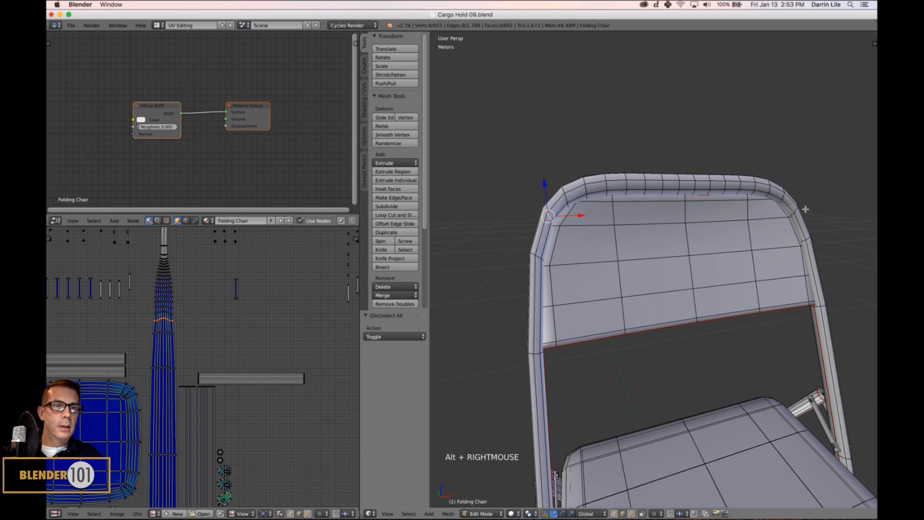
middle_drag(807, 221, 794, 224)
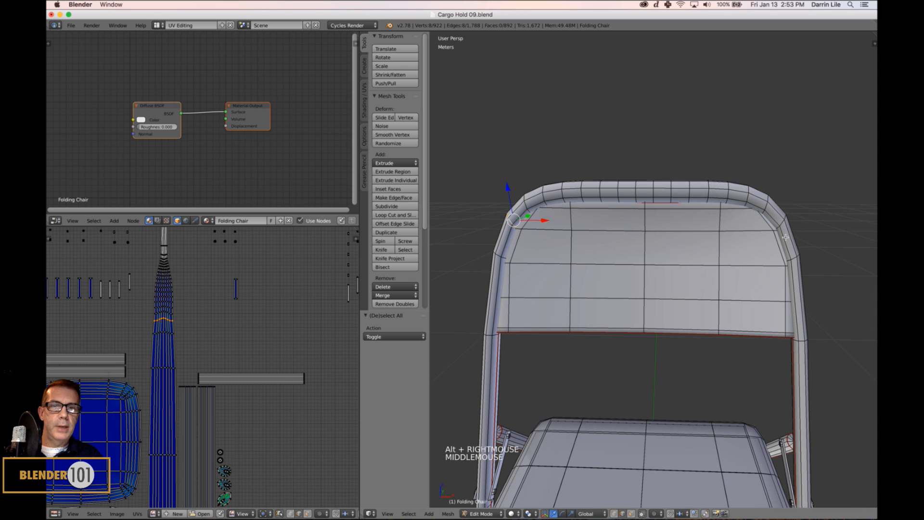
alt+shift+right_click(783, 227)
middle_drag(782, 227, 683, 261)
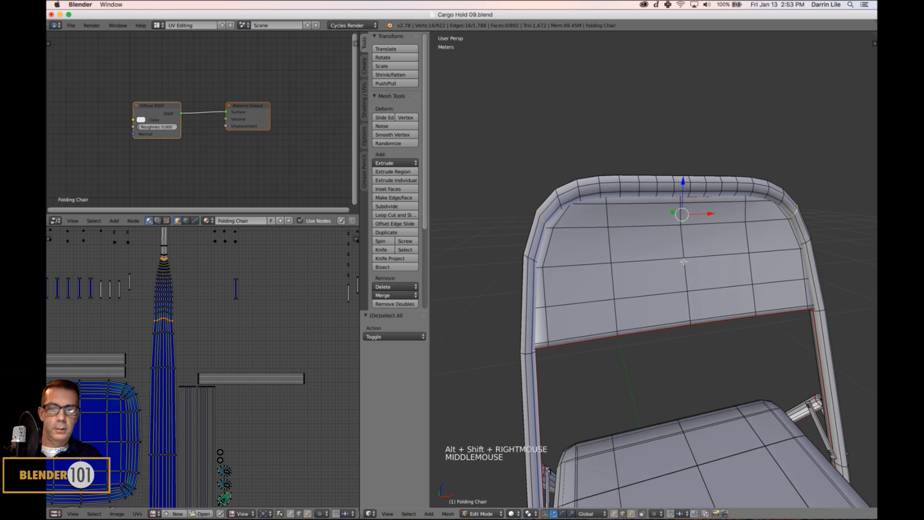
key(ctrl+e)
click(683, 258)
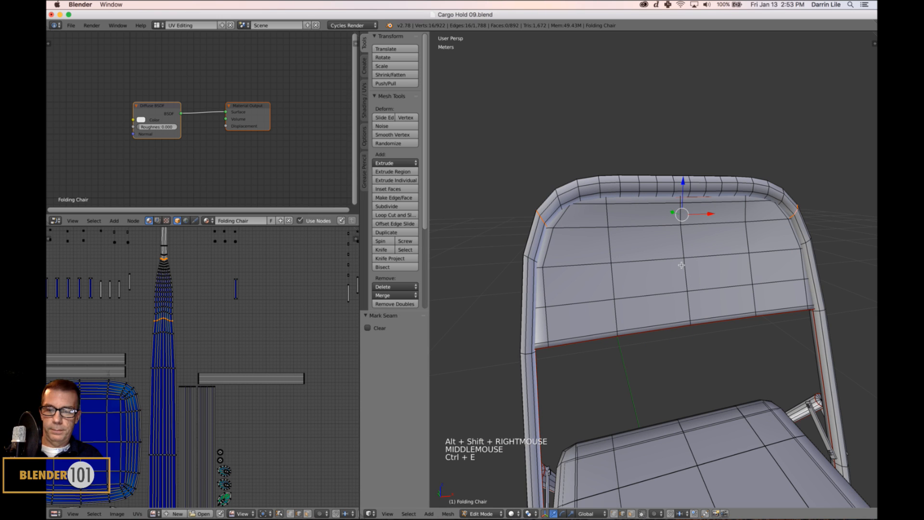
Select all linked geometry of the backrest frame and unwrap it along the new seams
key(a)
scroll(684, 262, down, 2)
shift+middle_drag(686, 272, 655, 277)
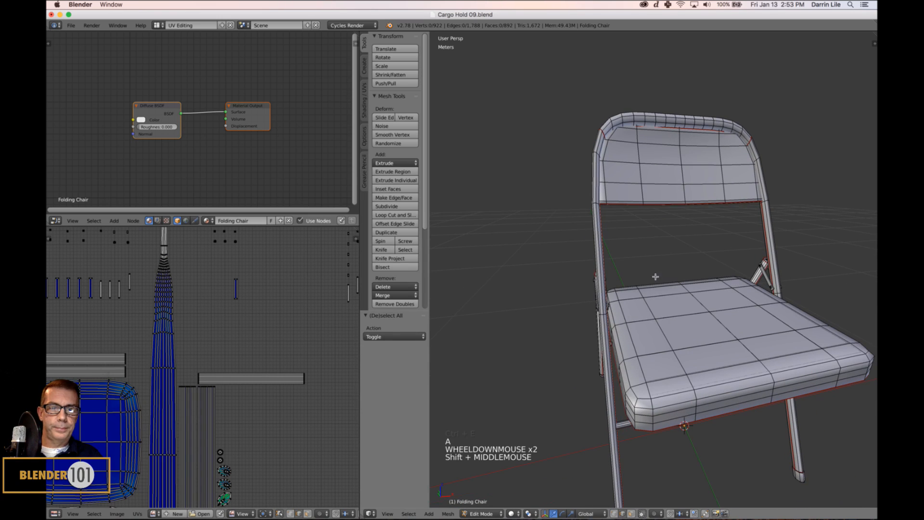
key(l)
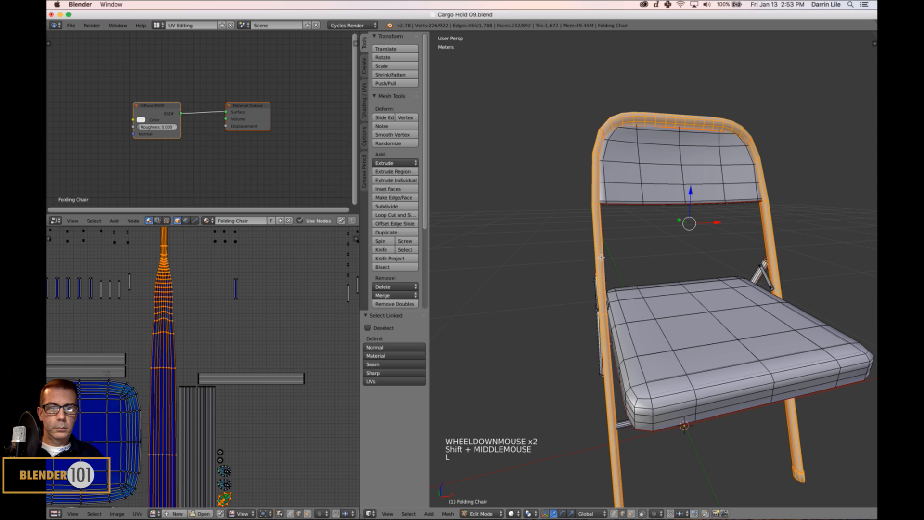
scroll(193, 367, down, 4)
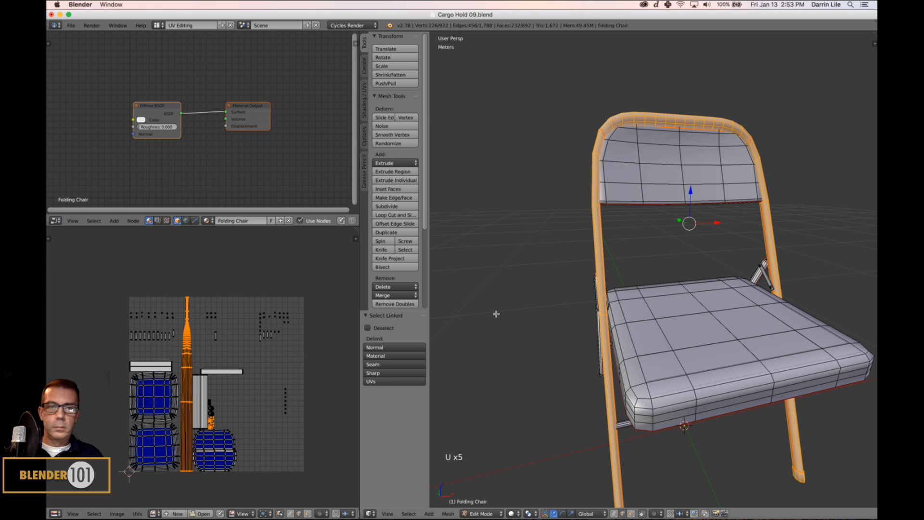
key(u)
click(525, 315)
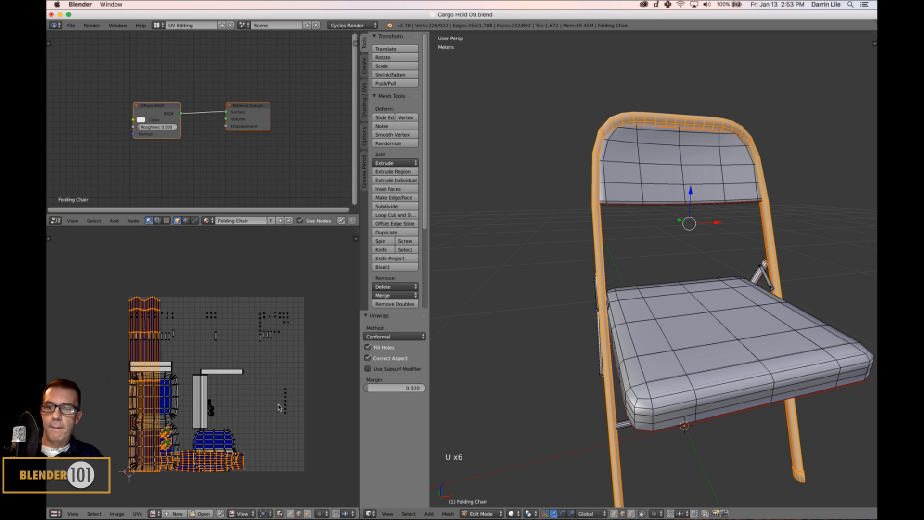
Clear the frame selection and select the entire chair mesh to show all its UV islands
key(a)
scroll(511, 400, up, 1)
scroll(512, 400, down, 1)
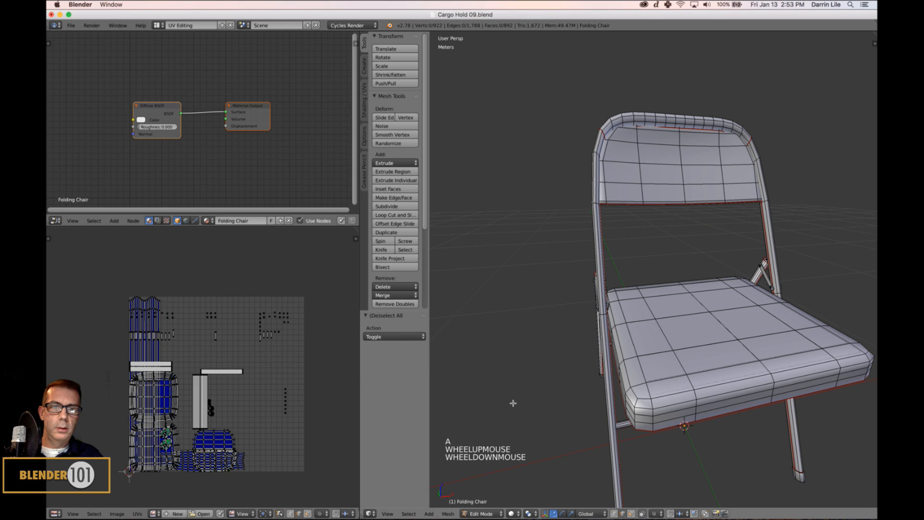
shift+middle_drag(589, 403, 515, 381)
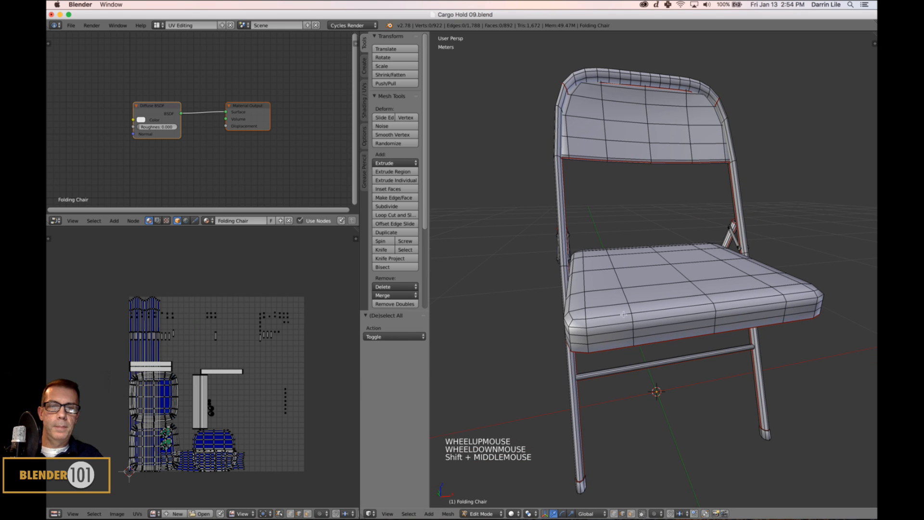
scroll(665, 450, up, 2)
middle_drag(665, 449, 639, 332)
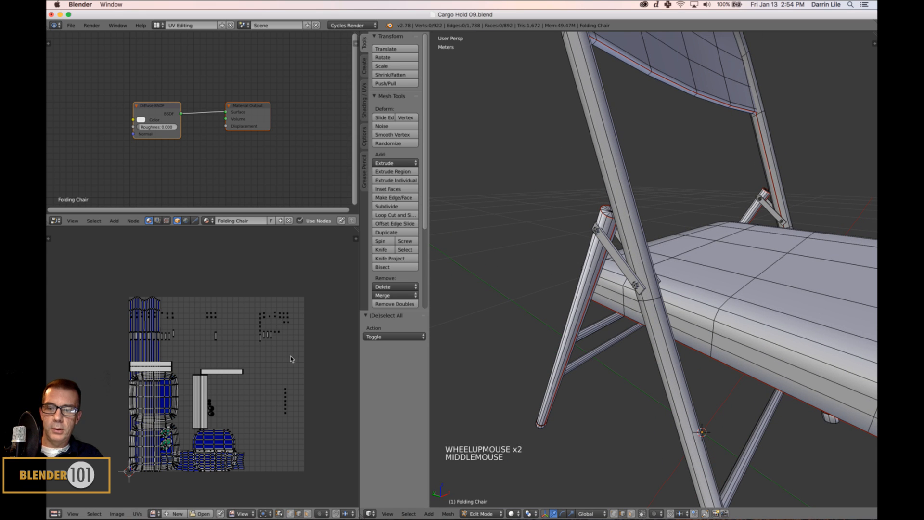
key(a)
key(a)
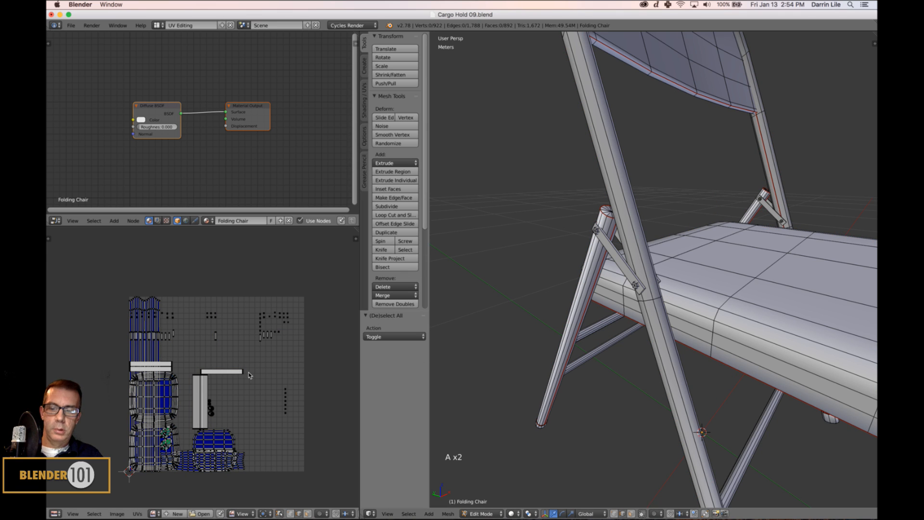
key(a)
scroll(264, 378, up, 2)
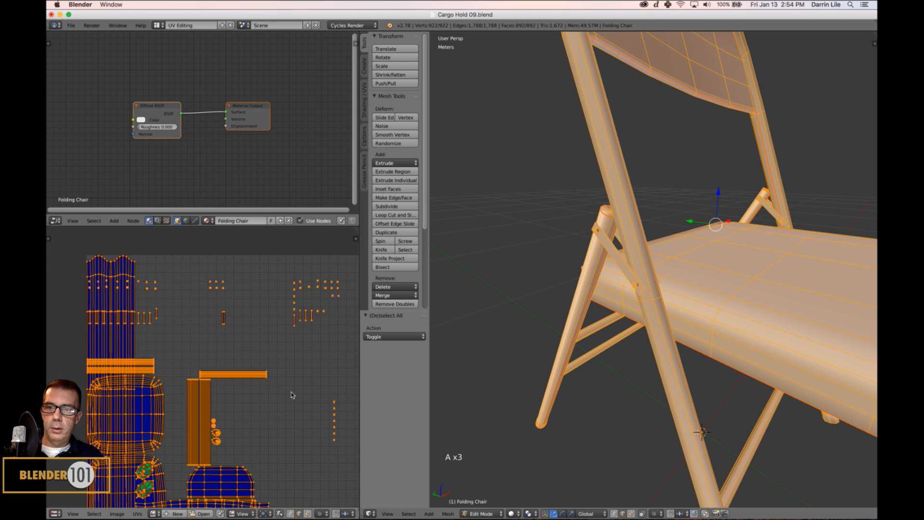
Maximize the UV editor, average the scale of all islands and pack them into the UV square
key(ctrl+Up)
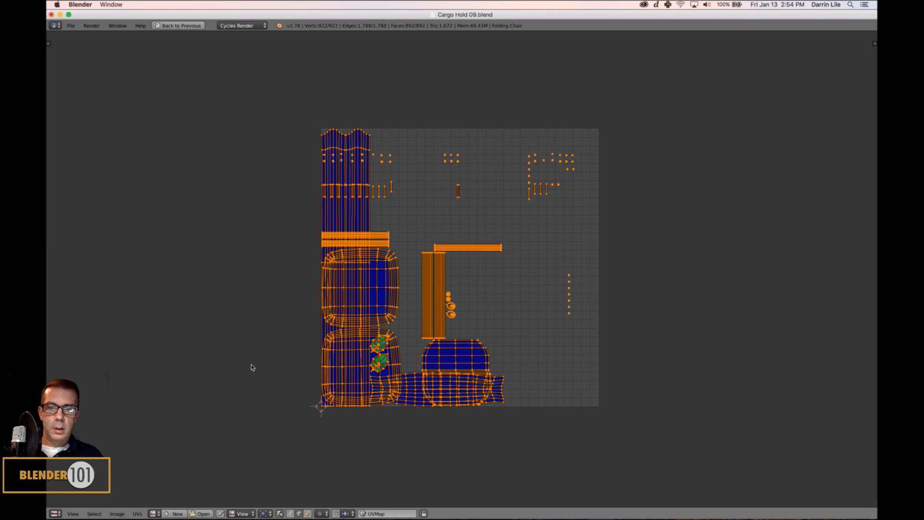
key(ctrl+a)
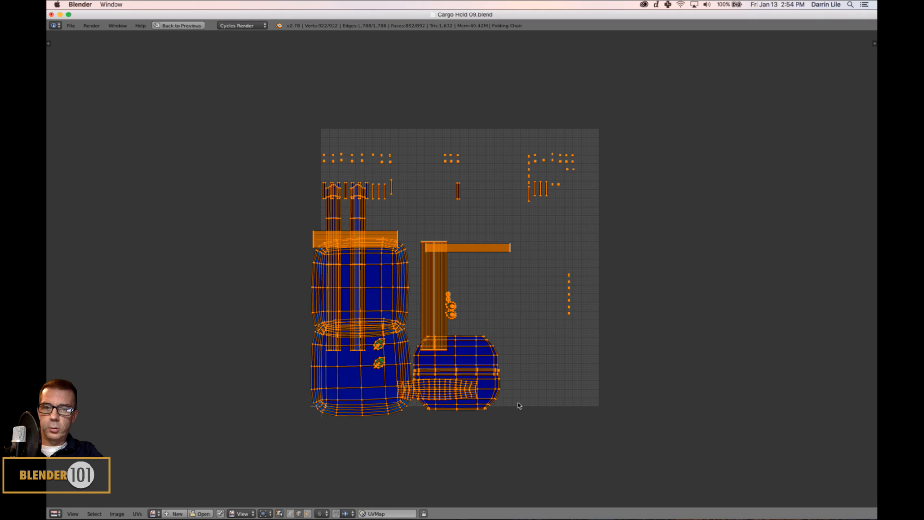
key(ctrl+p)
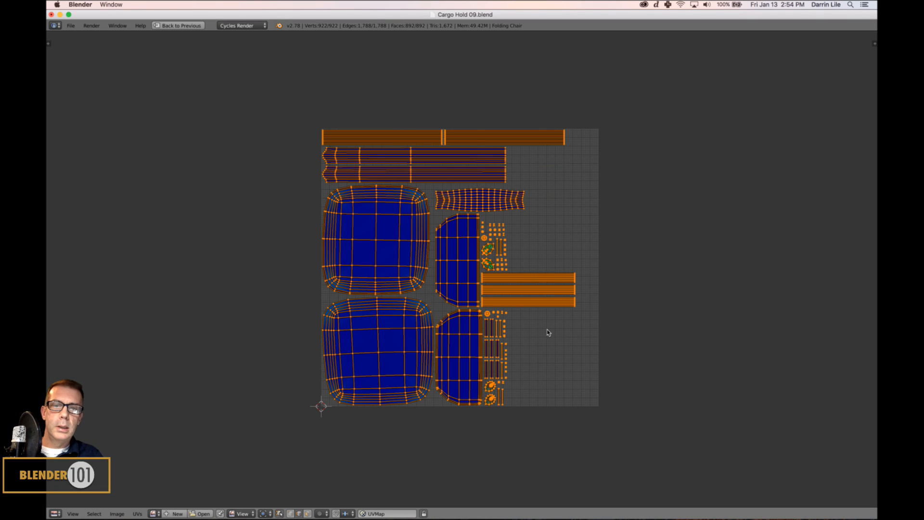
Select only the lower leaf-shaped UV island in face mode and locate it on the chair in wireframe view
scroll(547, 332, up, 6)
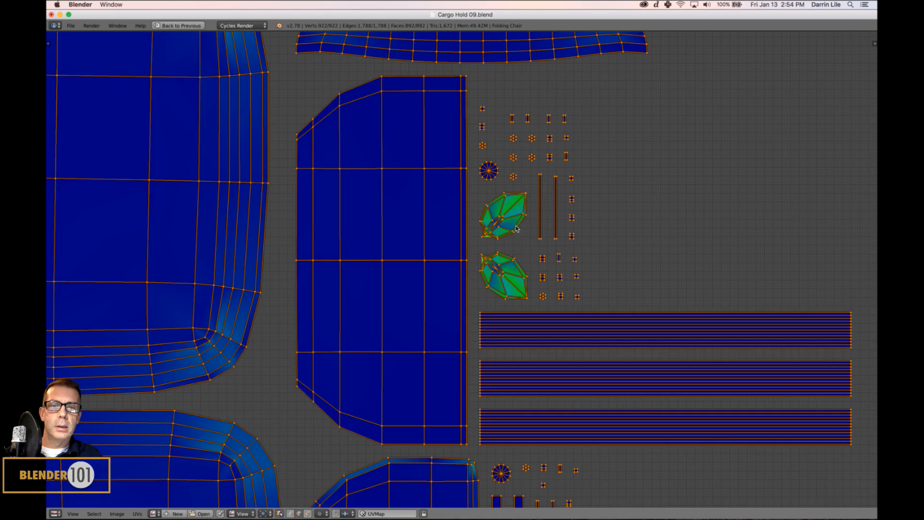
click(308, 513)
key(a)
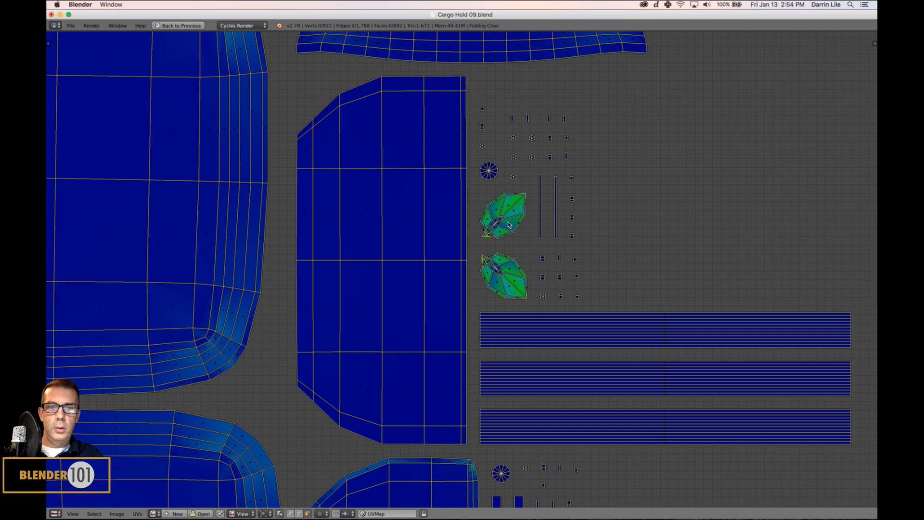
key(l)
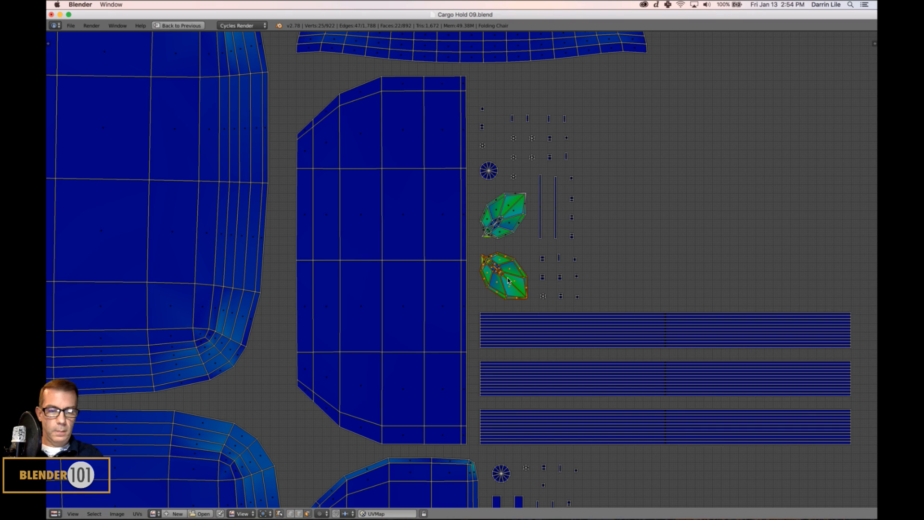
key(ctrl+Up)
scroll(649, 287, down, 3)
key(z)
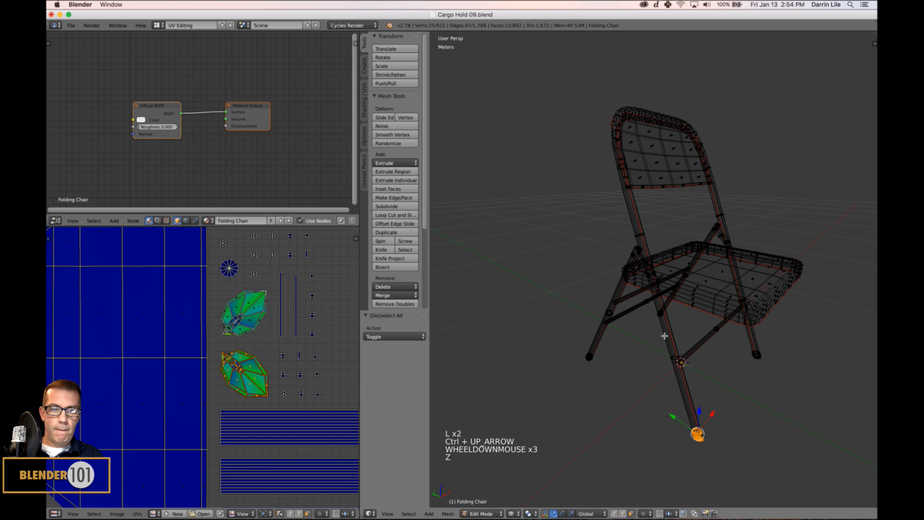
mouse_move(678, 350)
shift+middle_down()
mouse_move(679, 316)
mouse_move(664, 326)
mouse_move(685, 340)
shift+middle_up()
scroll(679, 316, up, 2)
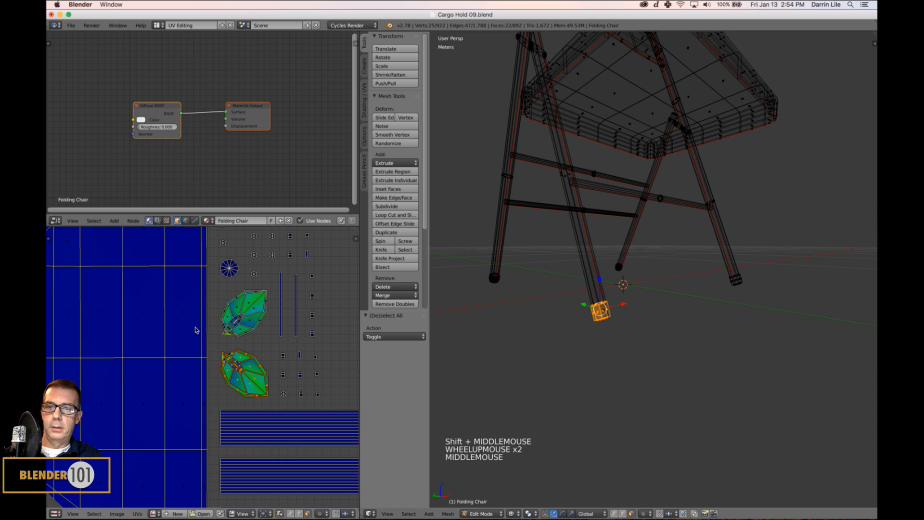
Select both leaf-shaped UV islands together to highlight the two foot caps on the chair
key(l)
key(l)
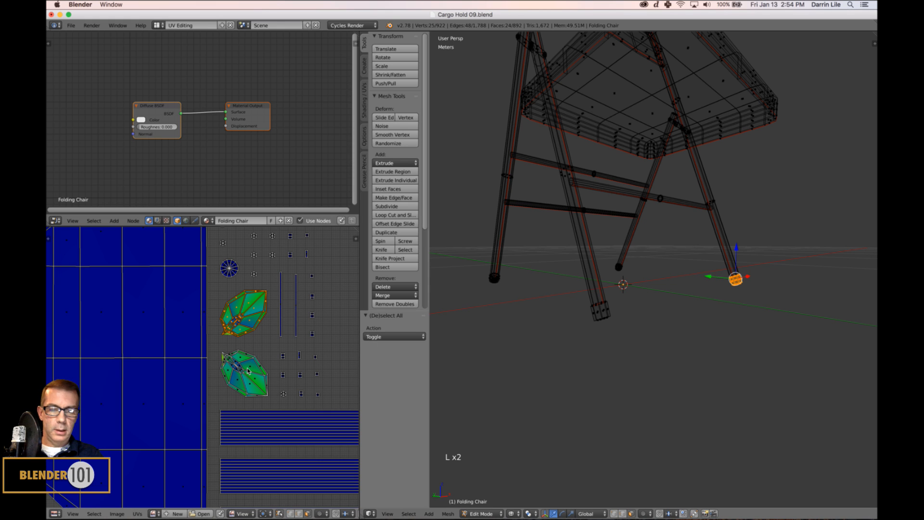
key(shift+l)
middle_drag(705, 358, 652, 354)
scroll(637, 356, up, 3)
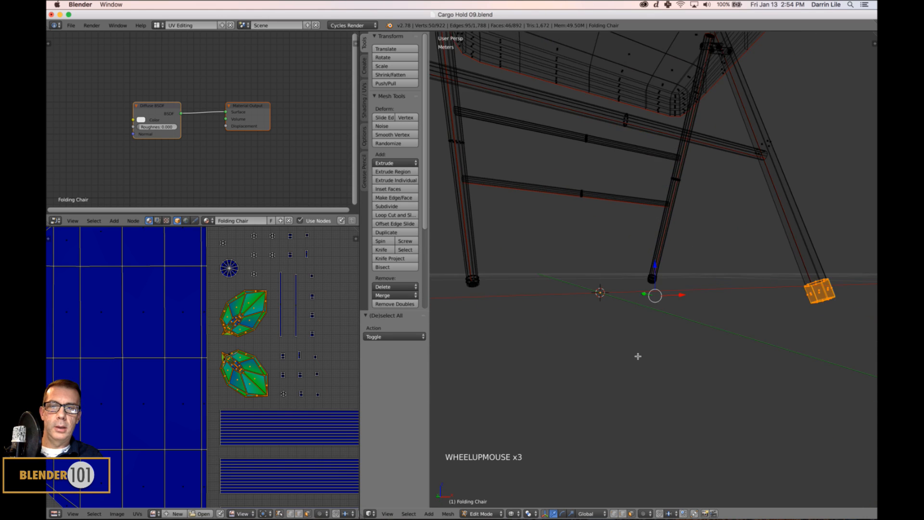
Return to solid shading and select only one front leg's foot cap as linked geometry delimited by seams
scroll(637, 356, down, 3)
key(z)
mouse_move(649, 293)
middle_down()
mouse_move(600, 296)
mouse_move(640, 284)
mouse_move(606, 277)
middle_up()
scroll(625, 279, up, 5)
scroll(577, 255, up, 5)
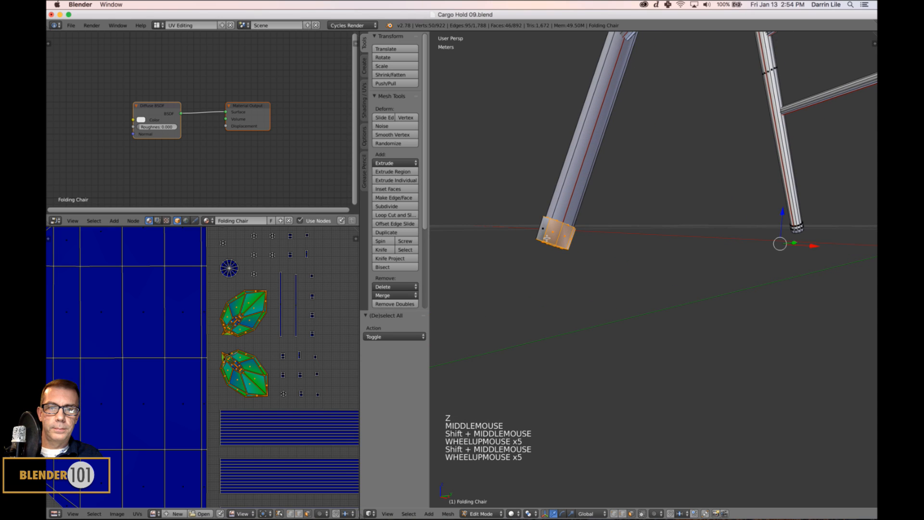
middle_drag(547, 237, 652, 333)
key(KP_Decimal)
scroll(598, 175, up, 6)
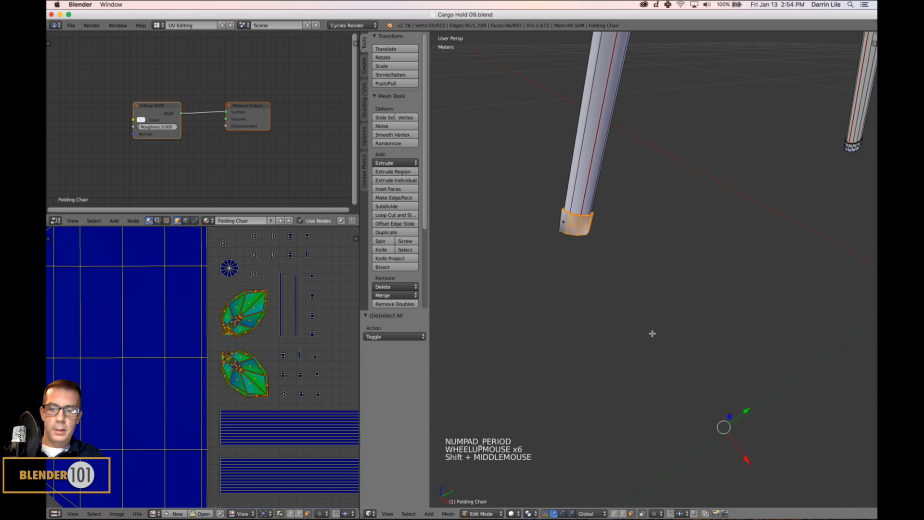
key(a)
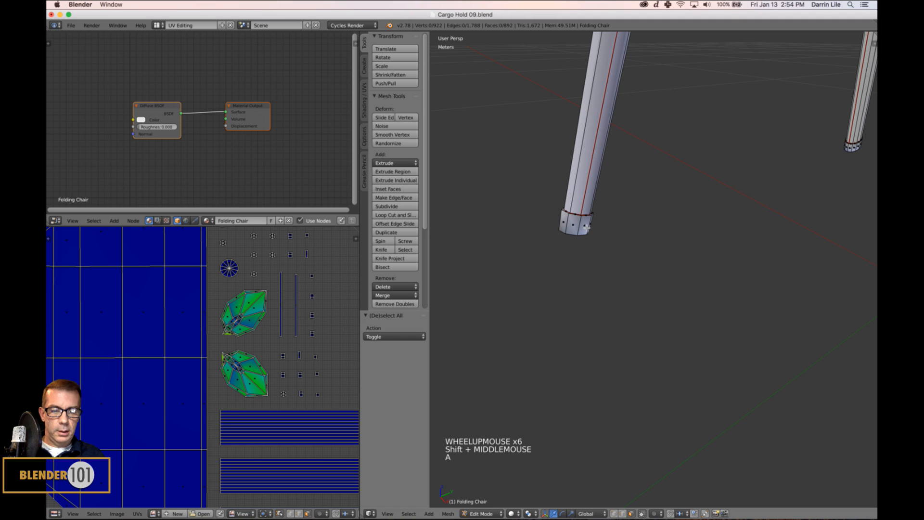
key(l)
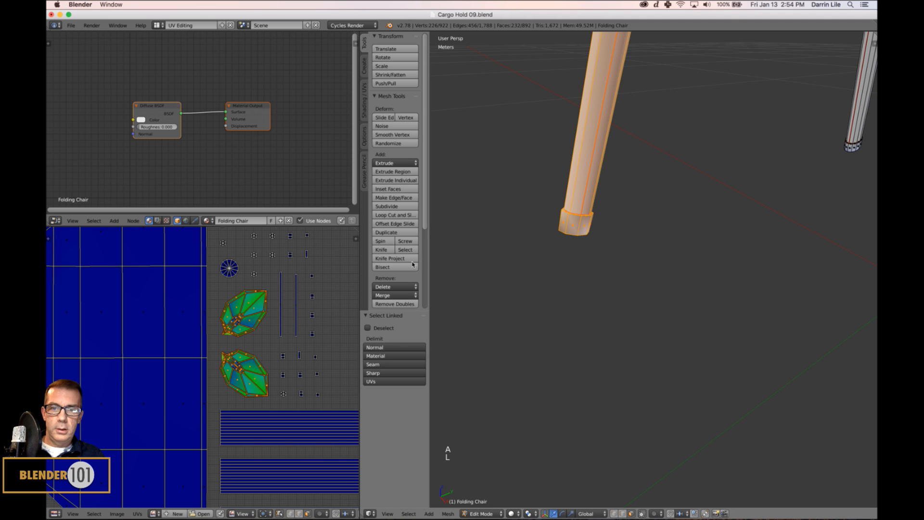
click(397, 365)
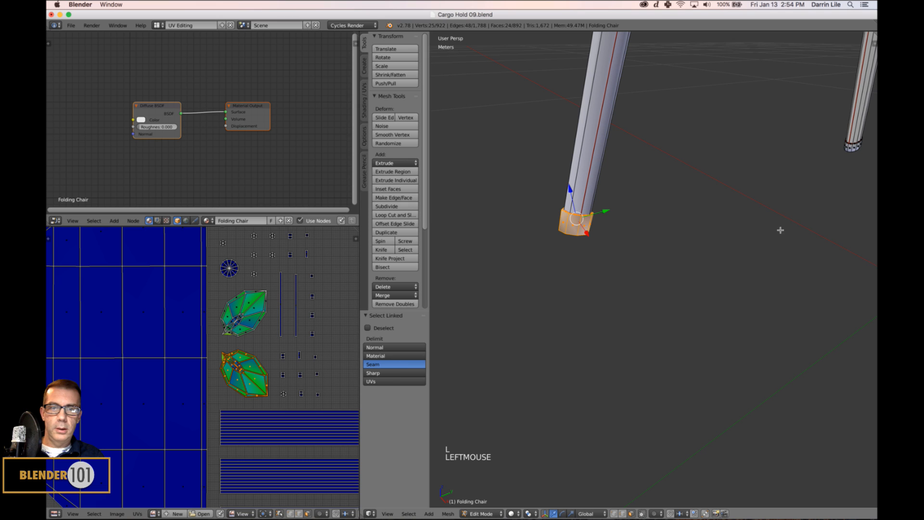
In edge mode, mark a seam along the foot cap's three edges from the upper rim down to the centre of its underside
scroll(633, 242, up, 4)
key(KP_Decimal)
middle_drag(627, 243, 675, 290)
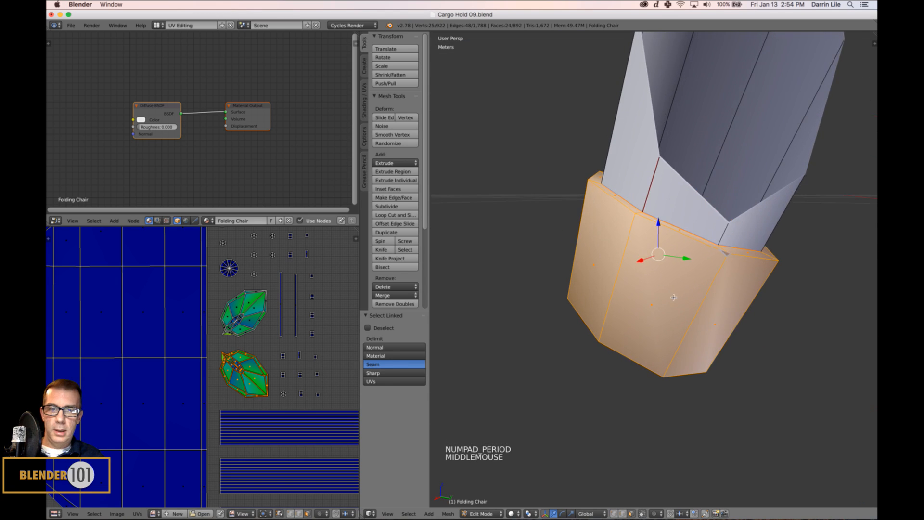
scroll(675, 289, down, 1)
key(ctrl+Tab)
click(673, 282)
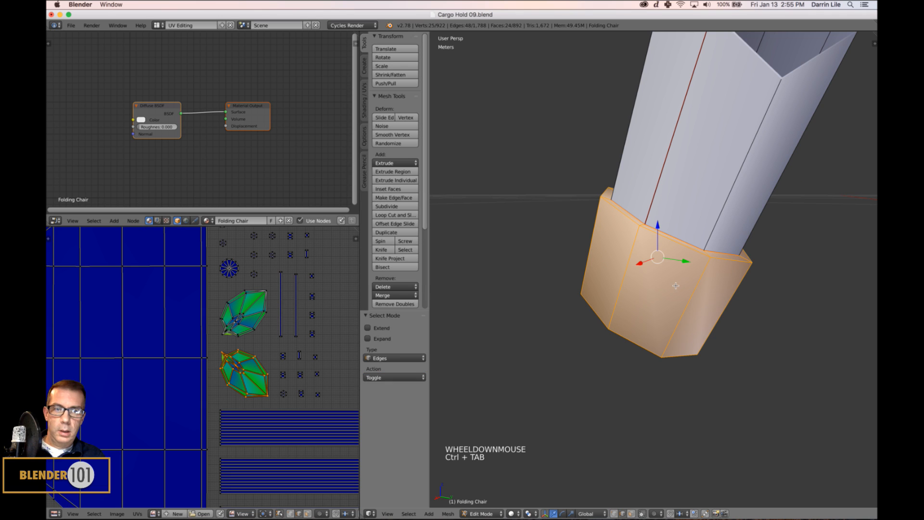
key(a)
right_click(642, 227)
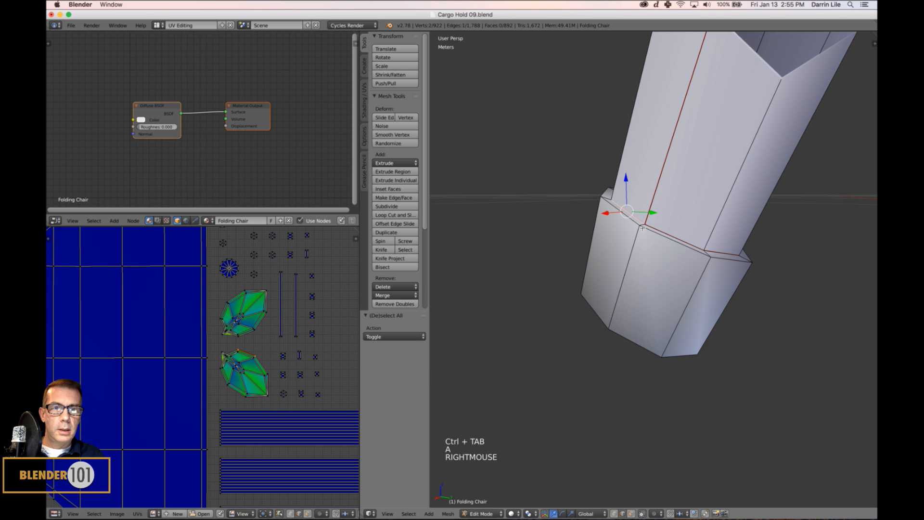
right_click(643, 234)
middle_drag(652, 304, 651, 284)
shift+right_click(640, 283)
middle_drag(674, 333, 684, 304)
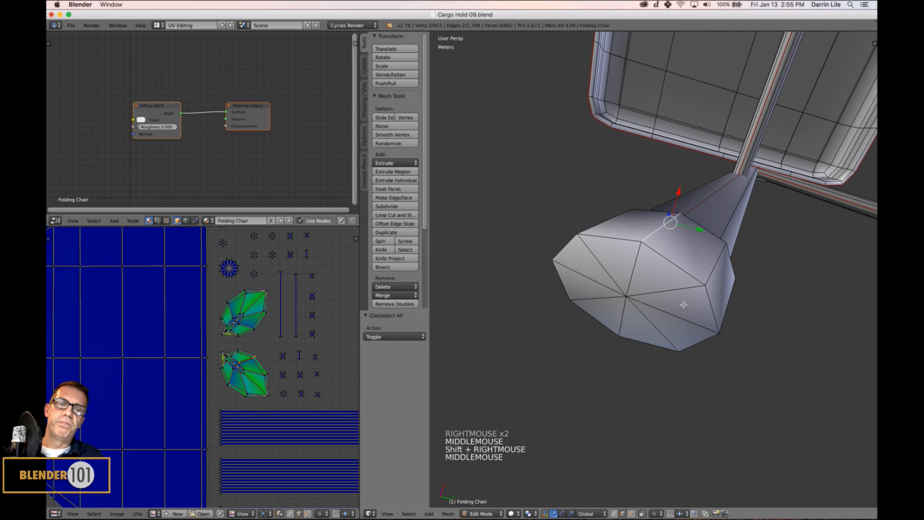
shift+right_click(634, 278)
scroll(658, 298, down, 3)
key(ctrl+e)
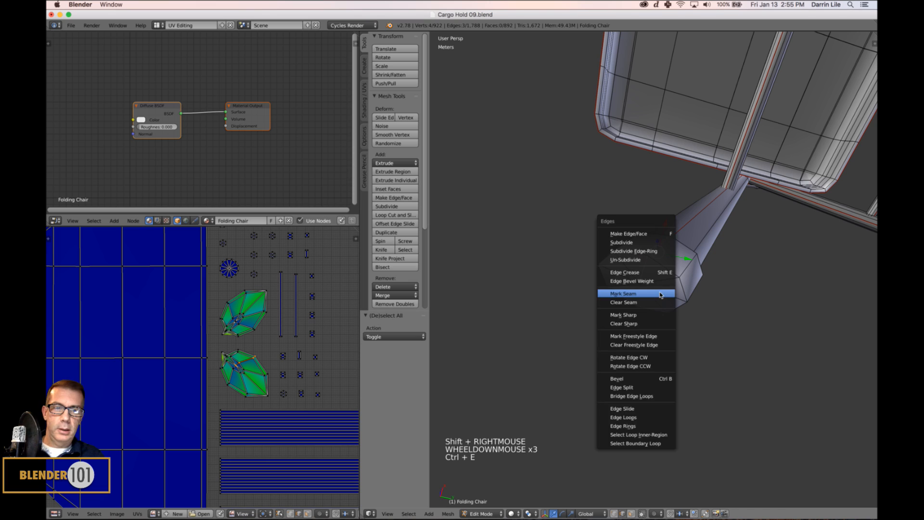
click(658, 300)
key(a)
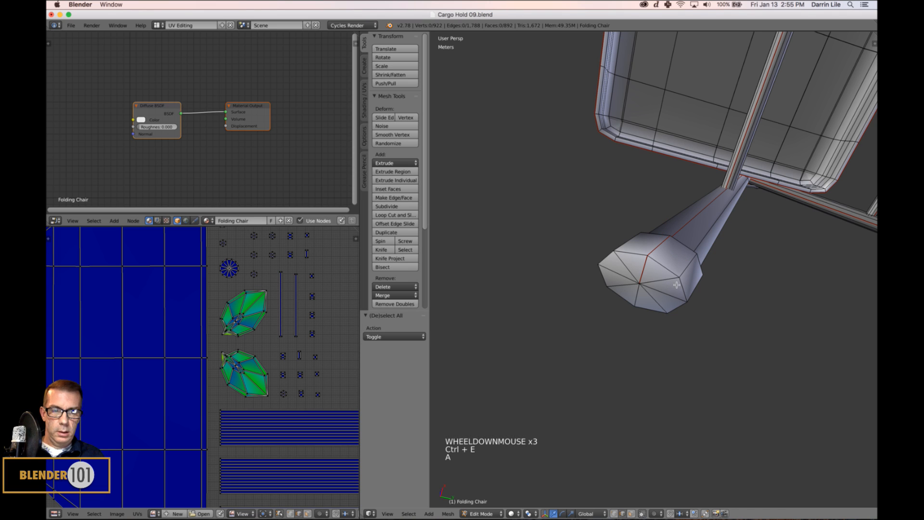
Select the whole foot cap as linked geometry delimited by seams and unwrap it
key(l)
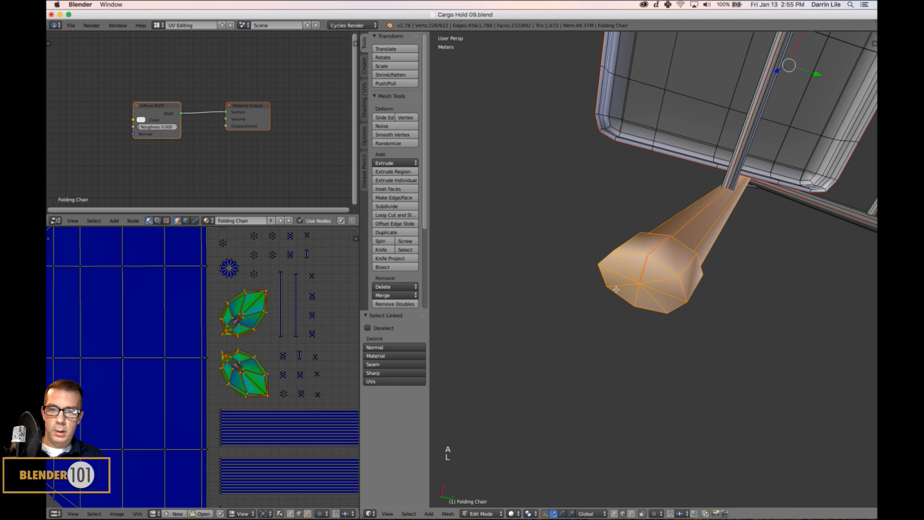
click(404, 364)
middle_drag(639, 355, 662, 358)
key(u)
key(u)
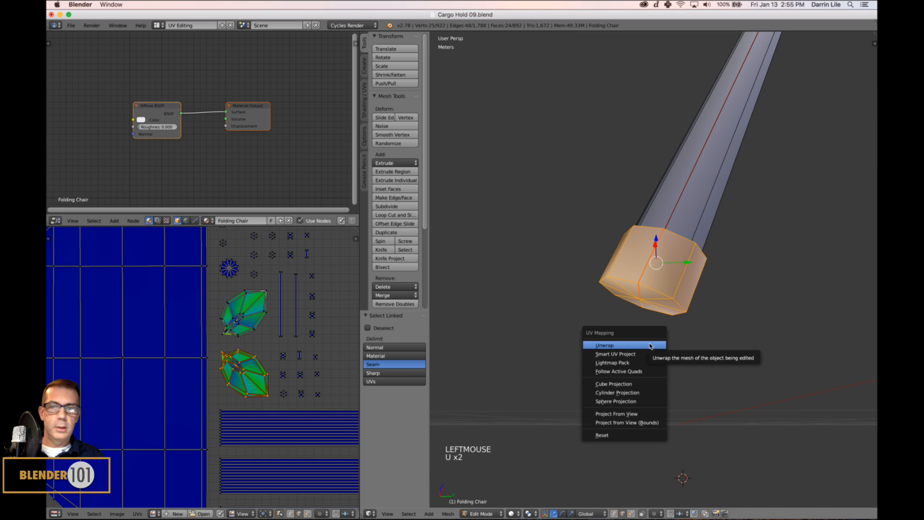
scroll(199, 375, down, 4)
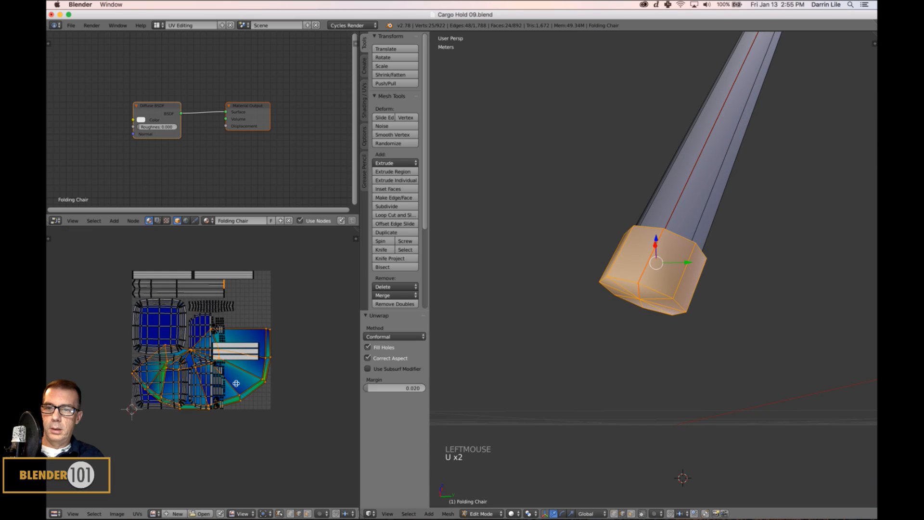
Turn off UV selection sync to inspect the foot cap's new island on its own
key(g)
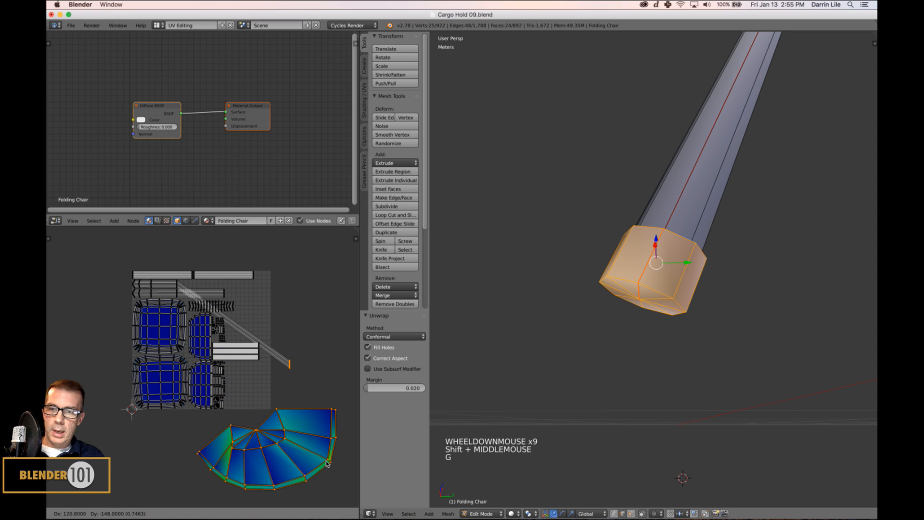
right_click(326, 463)
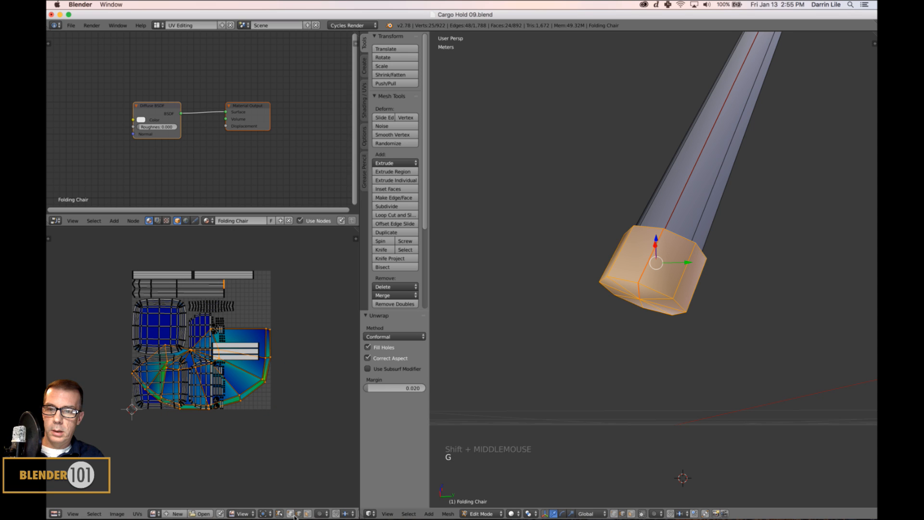
click(279, 514)
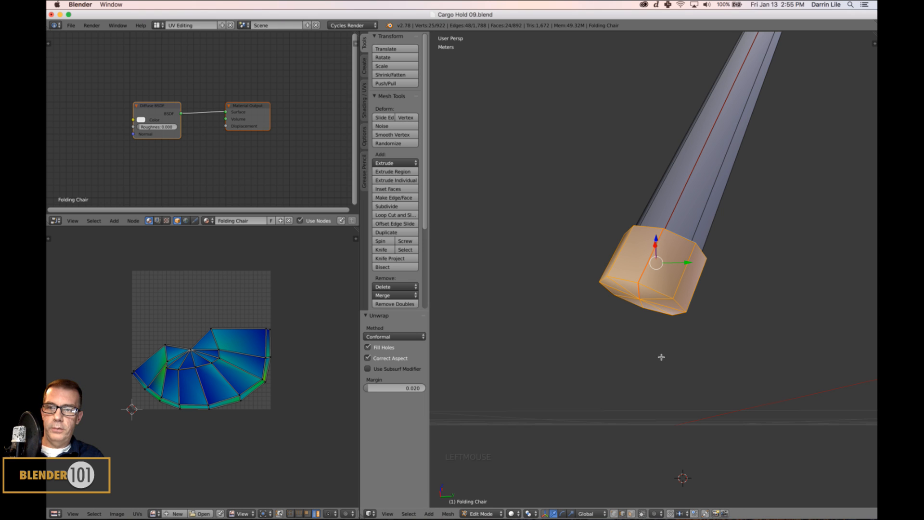
Clear the selection and select the matching foot cap on the other front leg, centring the view on it
shift+middle_drag(724, 346, 610, 346)
scroll(740, 345, down, 13)
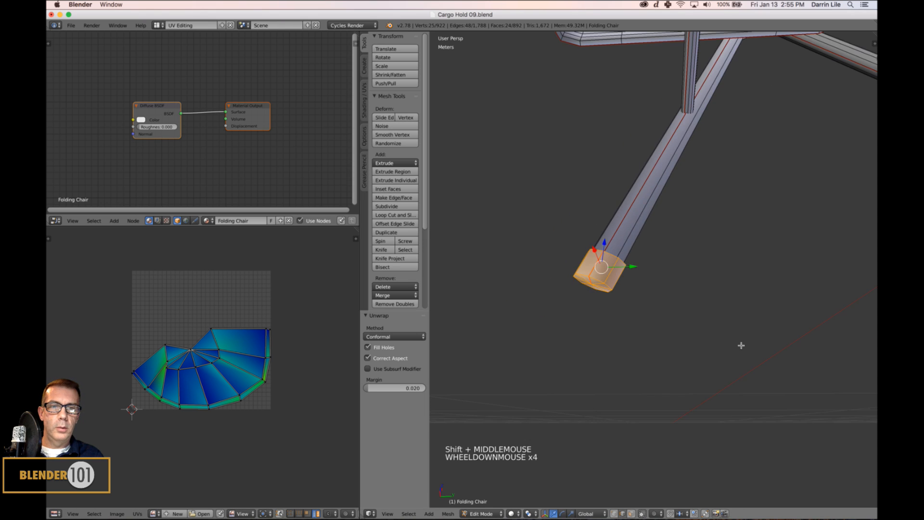
middle_drag(732, 330, 695, 312)
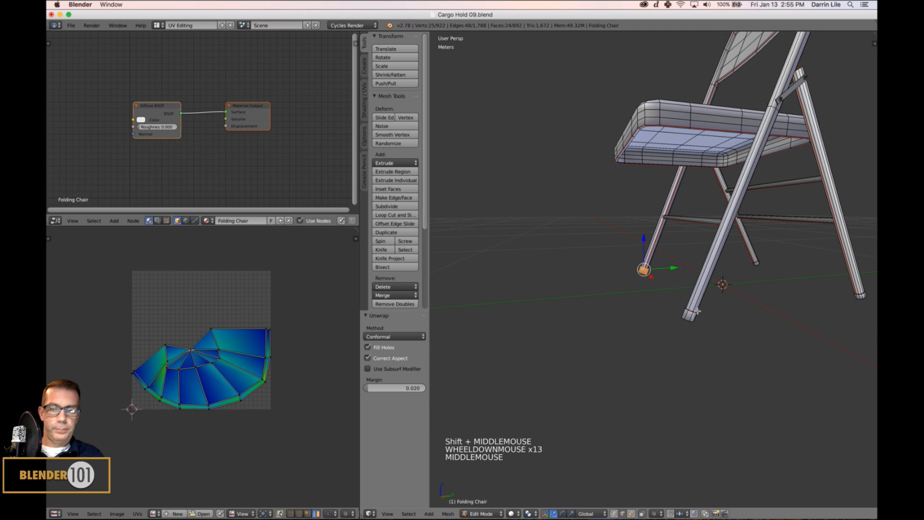
key(a)
key(l)
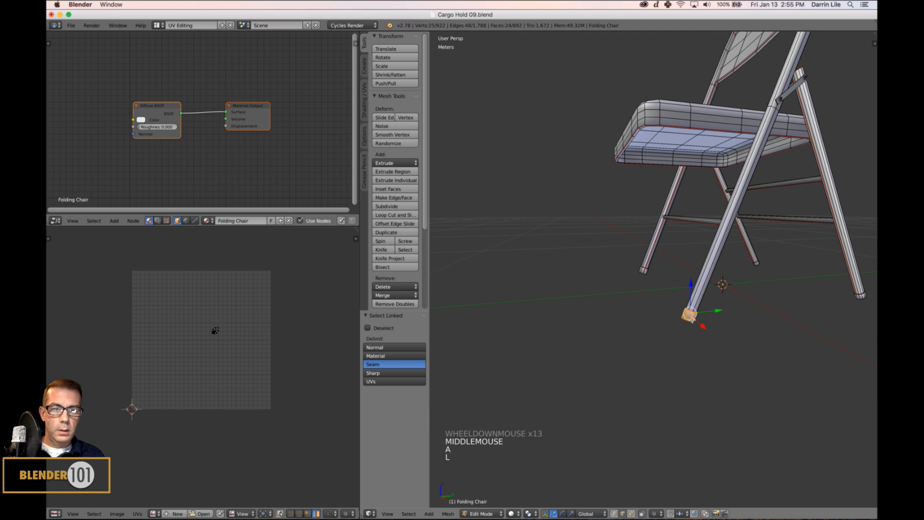
key(KP_Decimal)
Mark a seam along the second foot cap's three edges from its upper rim to the centre of its underside
middle_drag(691, 318, 671, 288)
scroll(737, 306, up, 2)
scroll(736, 305, down, 4)
right_click(662, 272)
shift+right_click(674, 292)
shift+right_click(664, 282)
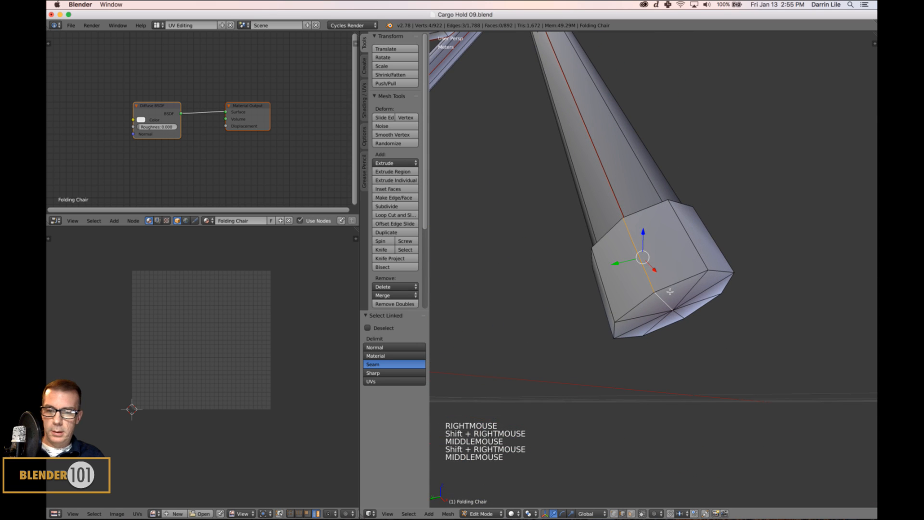
key(ctrl+w)
key(ctrl+e)
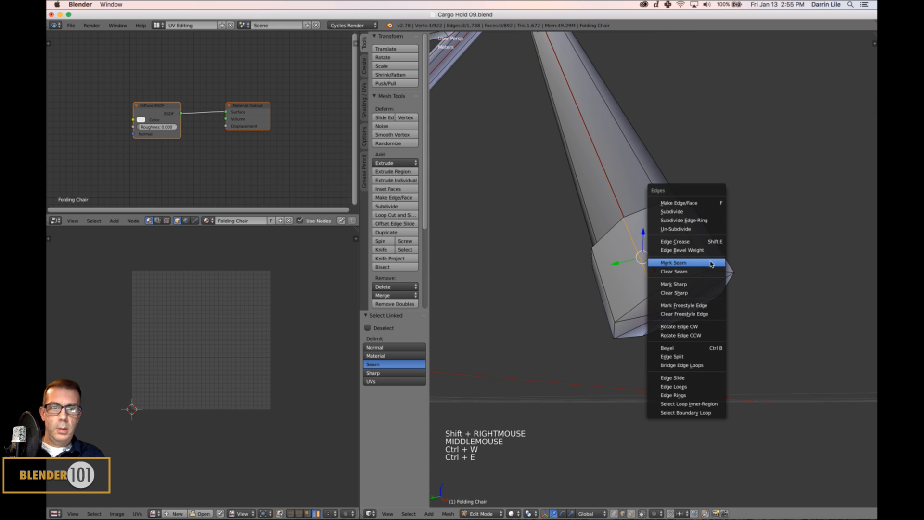
click(697, 264)
scroll(682, 284, down, 3)
key(a)
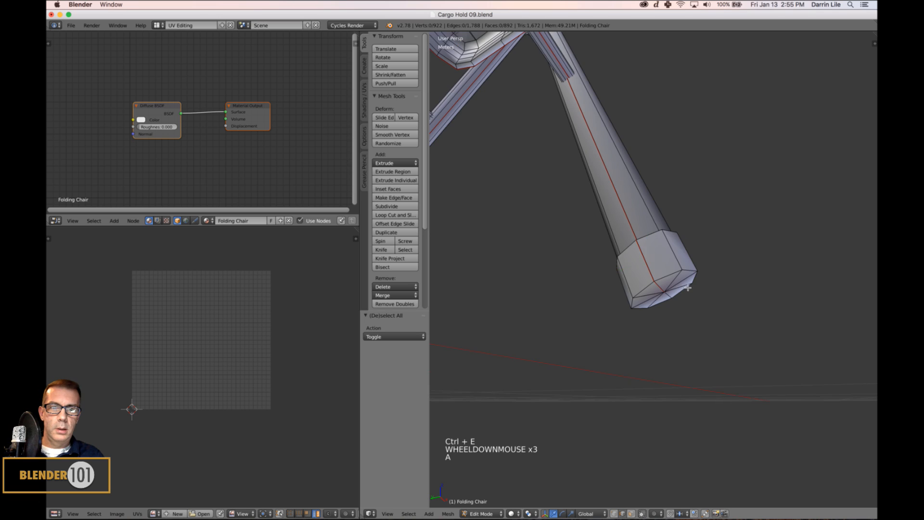
Select the second foot cap up to its seams and unwrap it
middle_drag(683, 288, 675, 305)
key(l)
key(l)
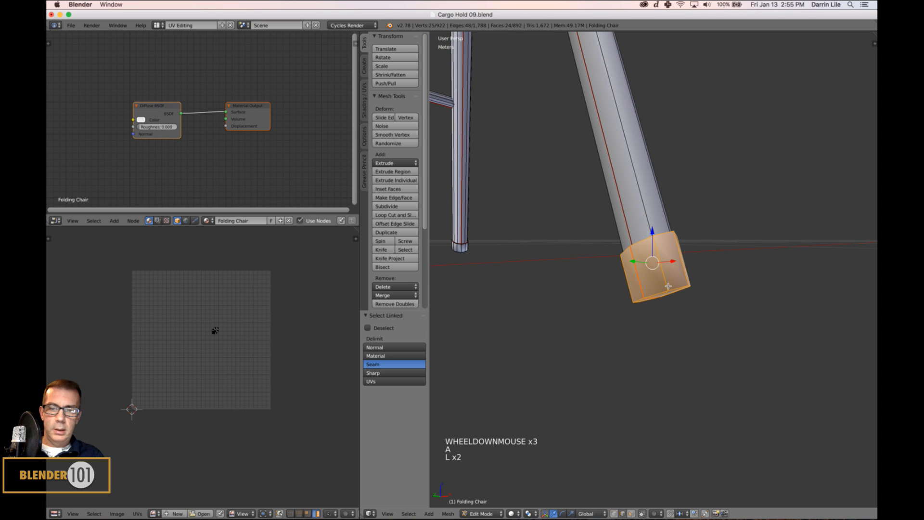
key(u)
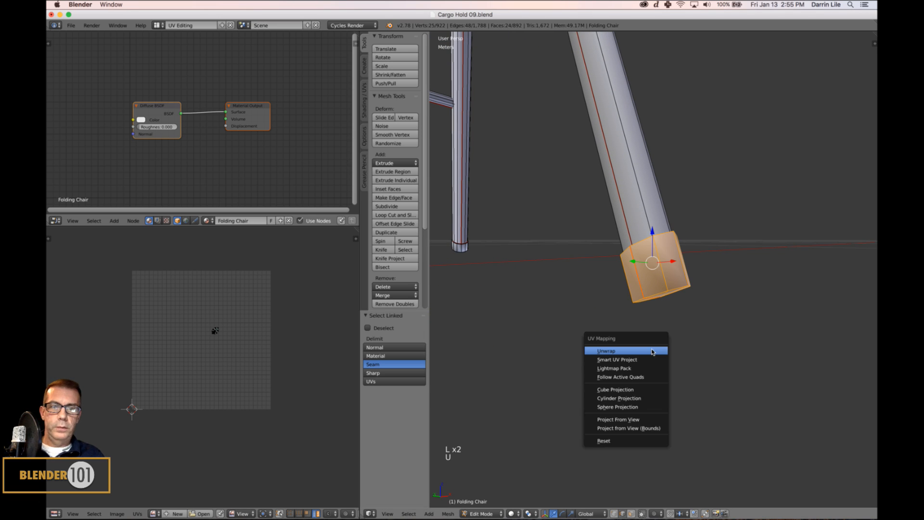
click(650, 355)
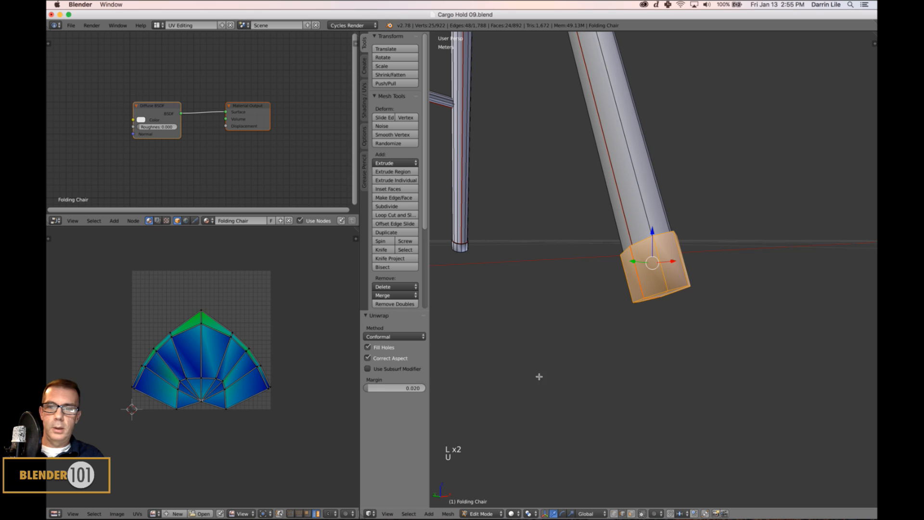
Turn UV selection sync back on and select the entire chair mesh
click(280, 514)
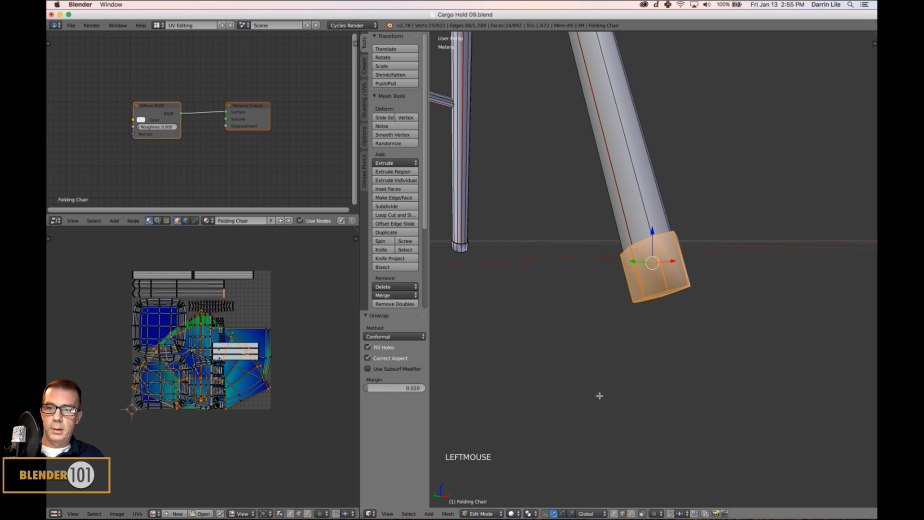
scroll(625, 392, down, 5)
shift+middle_drag(607, 207, 642, 267)
shift+middle_drag(615, 293, 650, 345)
scroll(626, 308, down, 3)
key(a)
key(a)
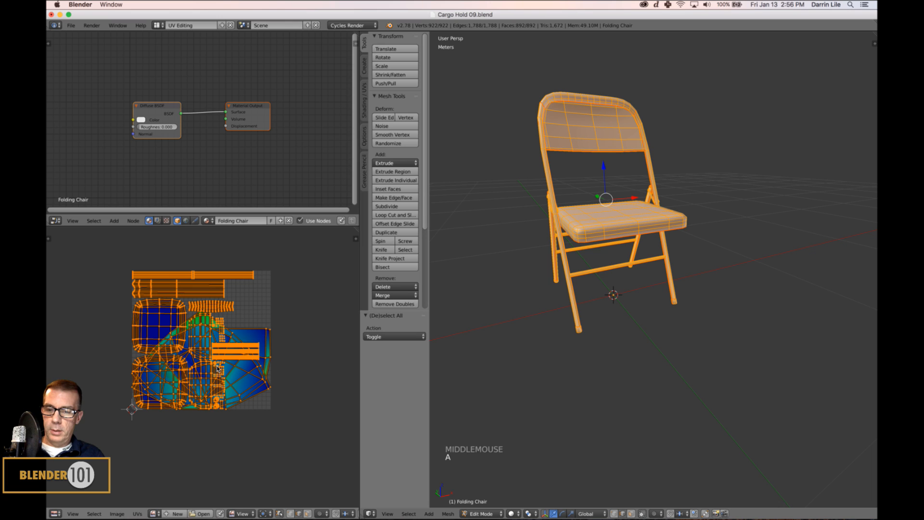
Average the scale of all UV islands and pack them with a margin of 0.010
key(ctrl+a)
key(ctrl+p)
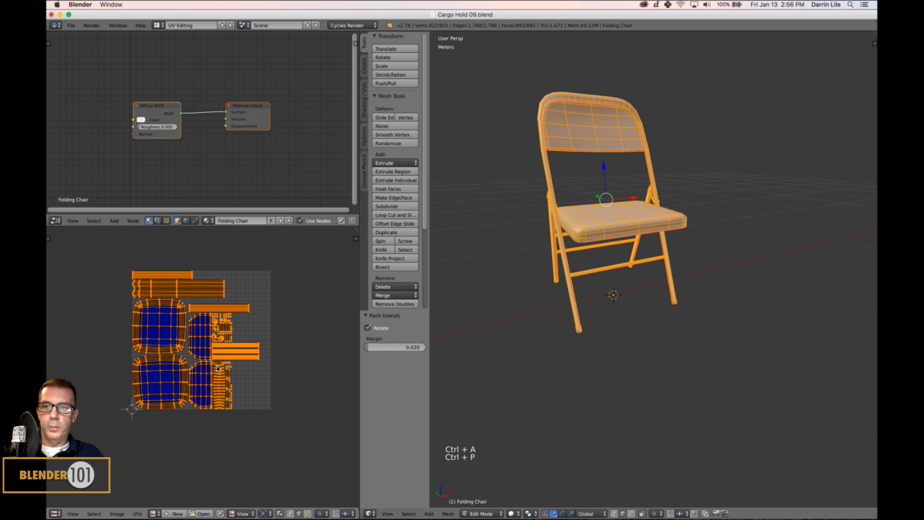
scroll(264, 354, up, 2)
shift+middle_drag(275, 358, 278, 391)
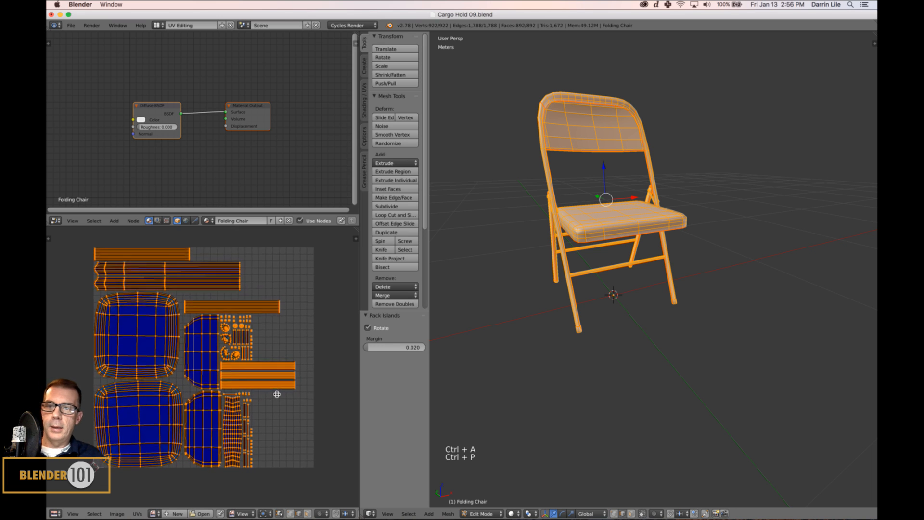
click(411, 347)
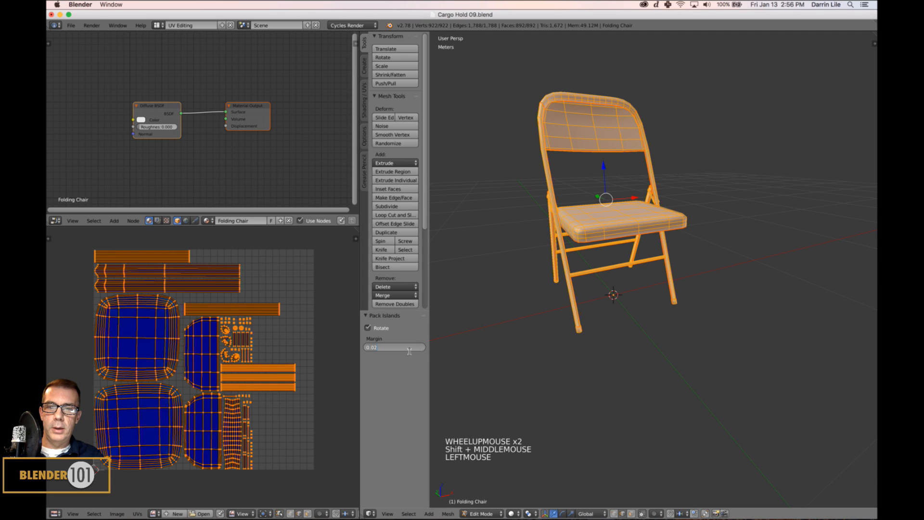
key(BackSpace)
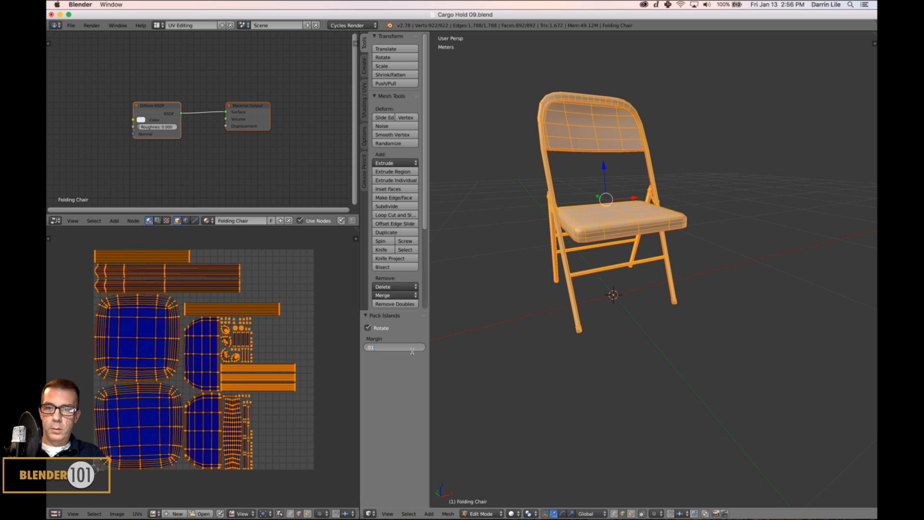
key(Return)
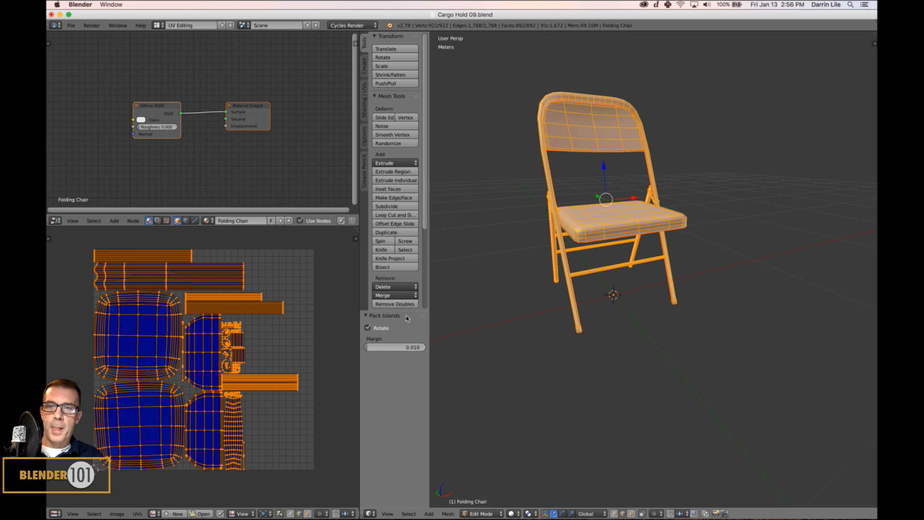
drag(407, 316, 406, 408)
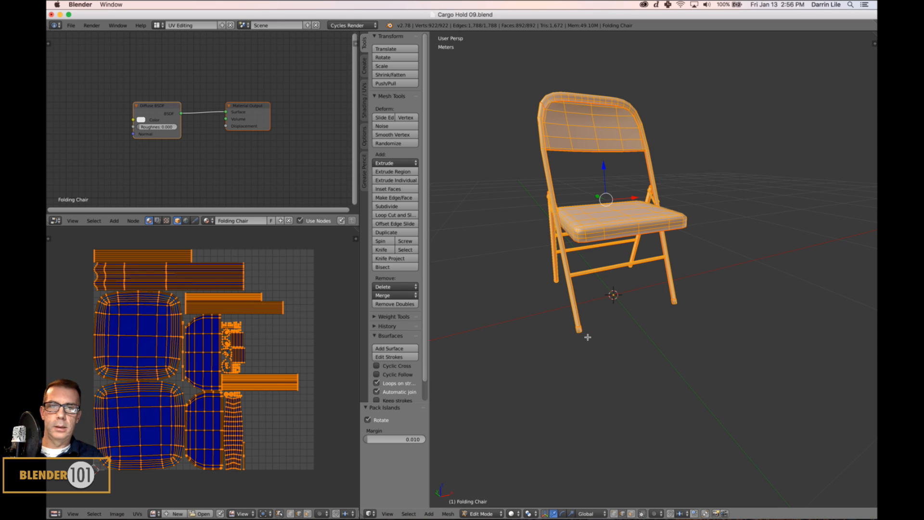
key(s)
key(s)
shift+middle_drag(587, 336, 591, 345)
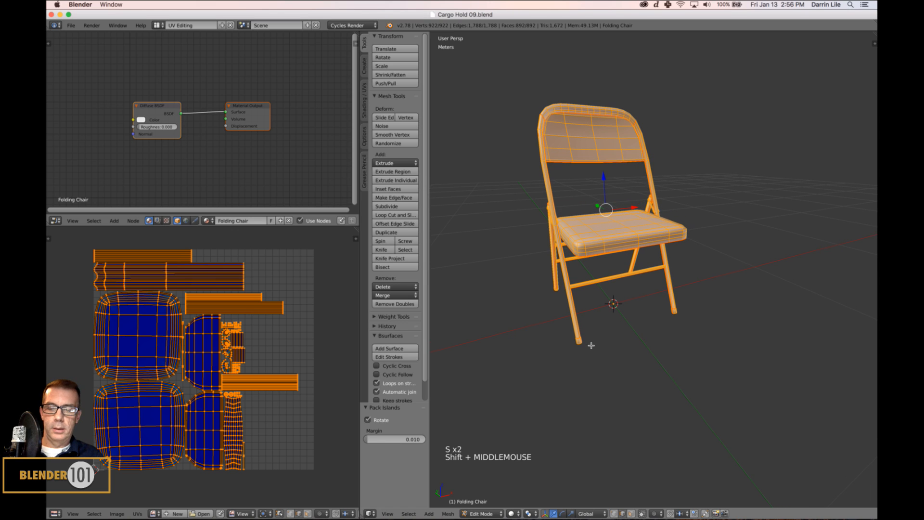
Return the chair to Object Mode, save the file and switch to the Default screen layout
key(Tab)
key(s)
key(s)
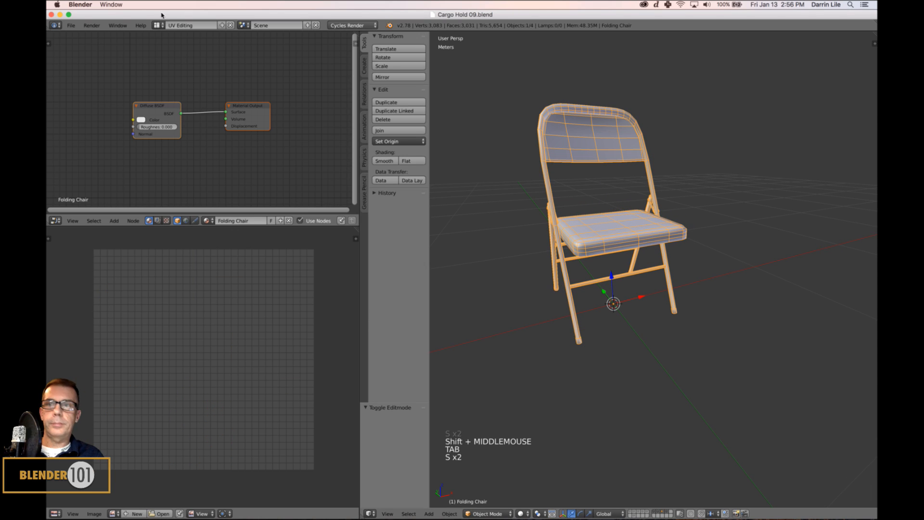
click(158, 26)
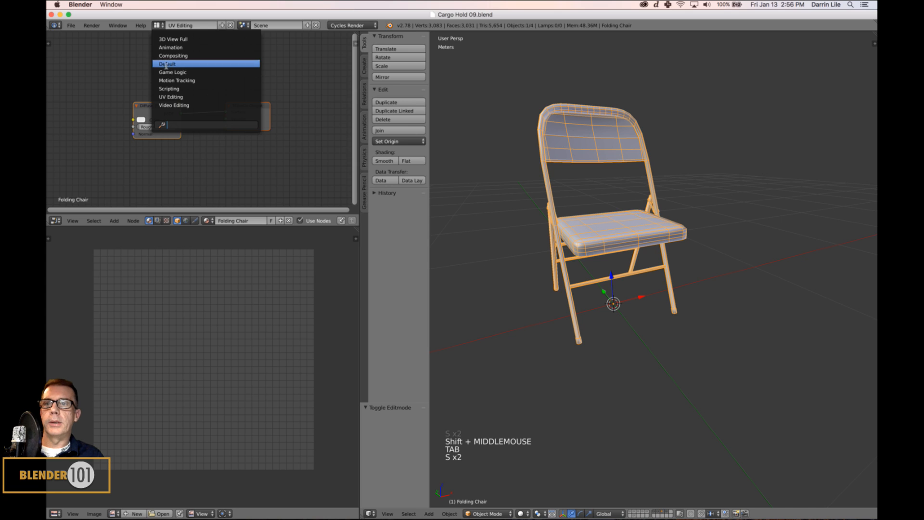
click(202, 65)
middle_drag(413, 195, 421, 202)
key(ctrl+s)
shift+middle_drag(508, 201, 512, 204)
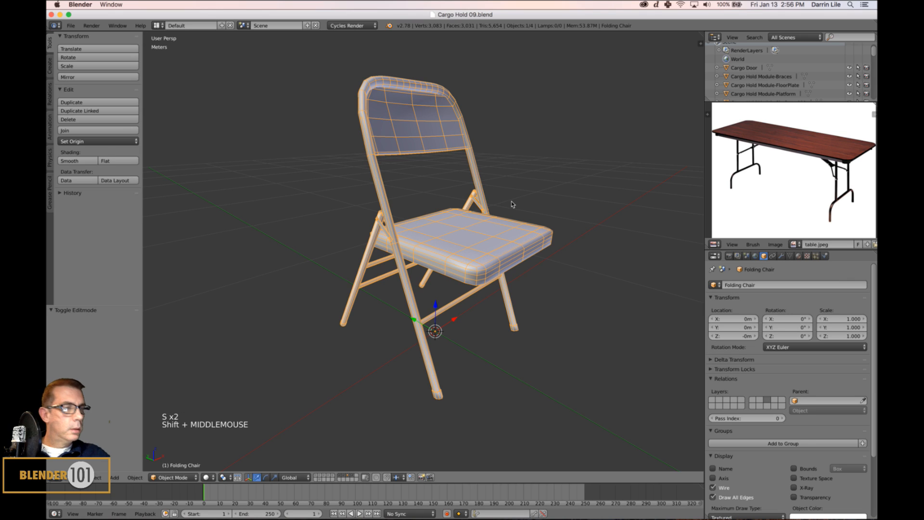
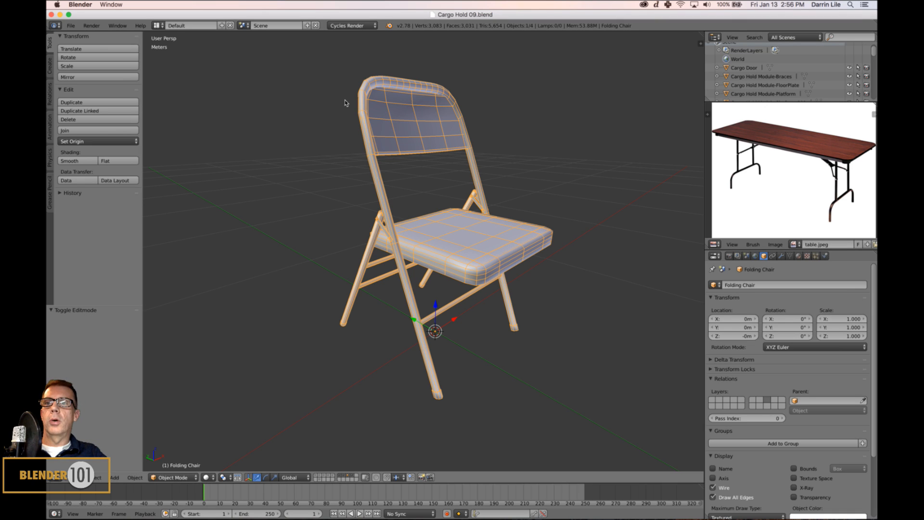
Bring the chair back in Edit Mode in the UV Editing layout and maximize the UV editor with its display properties shown
click(157, 25)
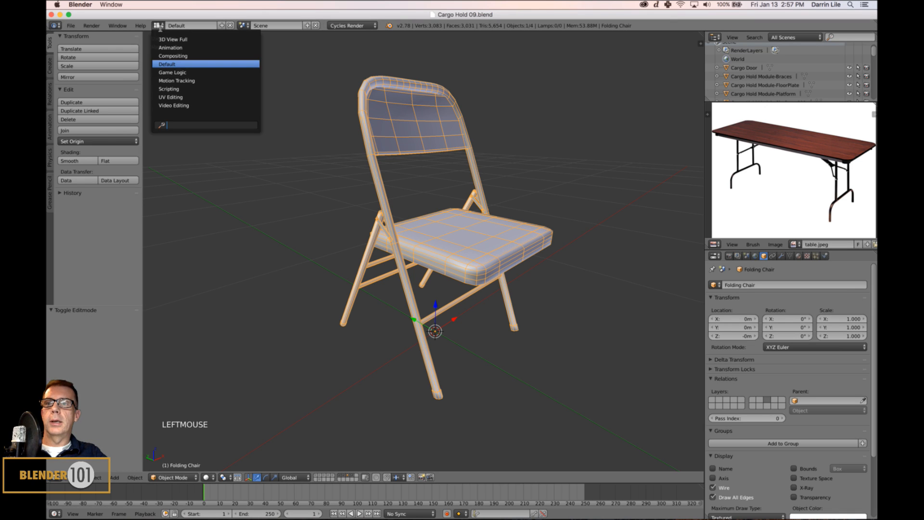
click(170, 105)
click(158, 25)
click(166, 96)
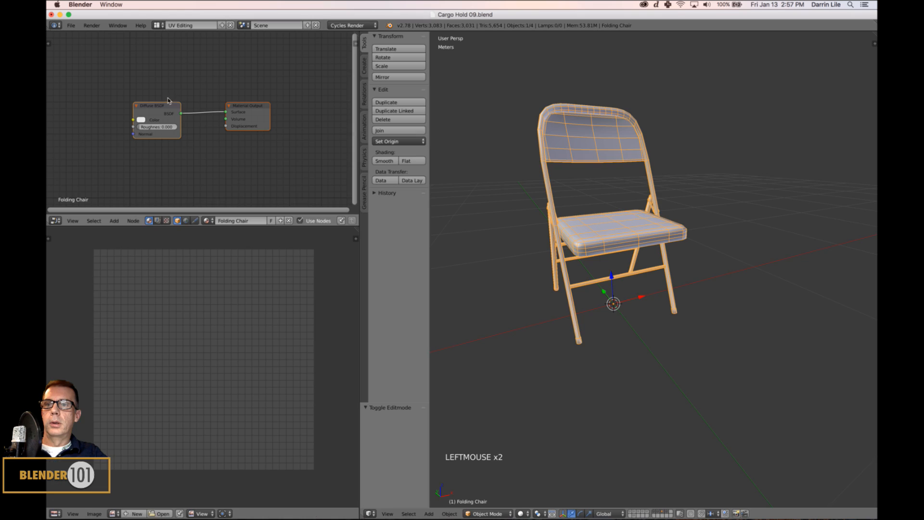
key(Tab)
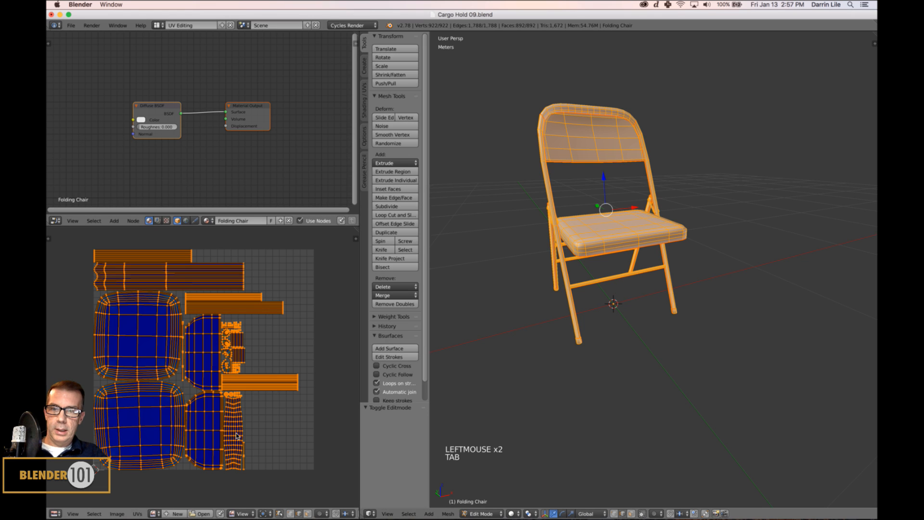
drag(429, 383, 458, 381)
key(n)
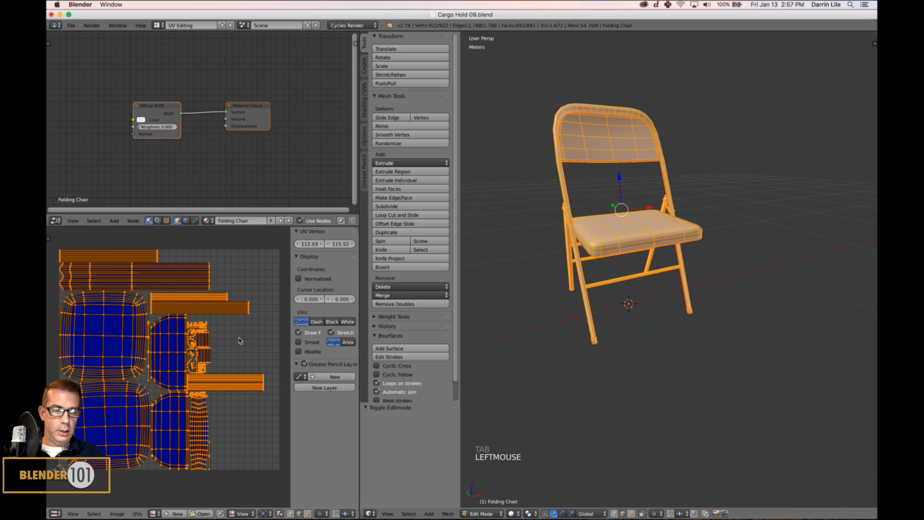
key(ctrl+space)
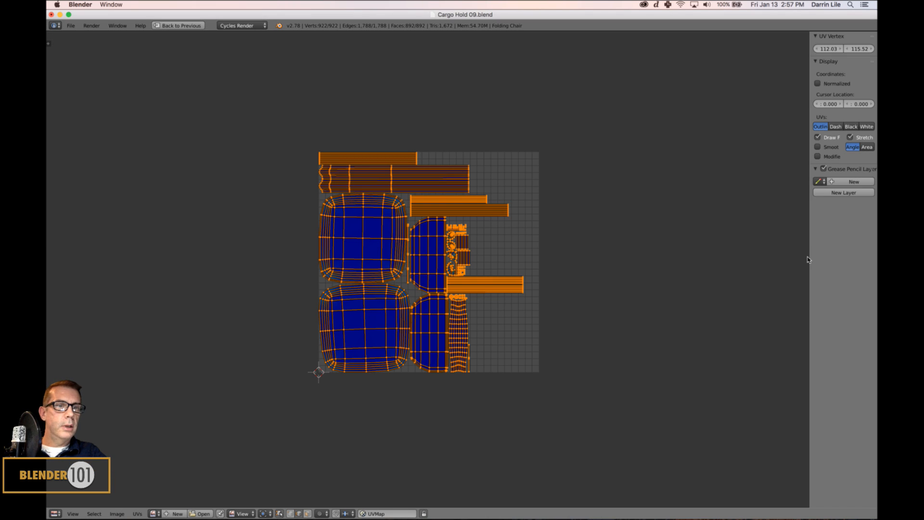
drag(809, 263, 715, 266)
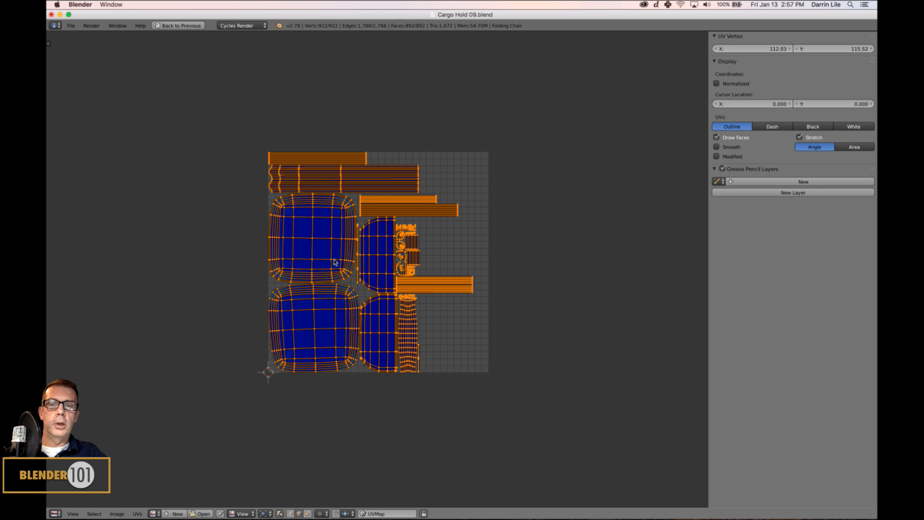
Examine the packed UV islands and foot caps for angle stretching, toggling the Stretch display off and on
scroll(380, 269, up, 8)
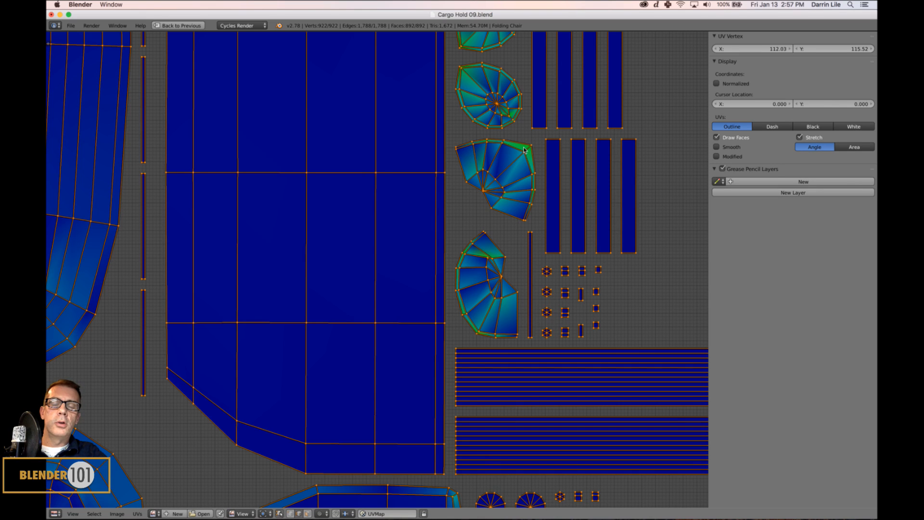
key(Home)
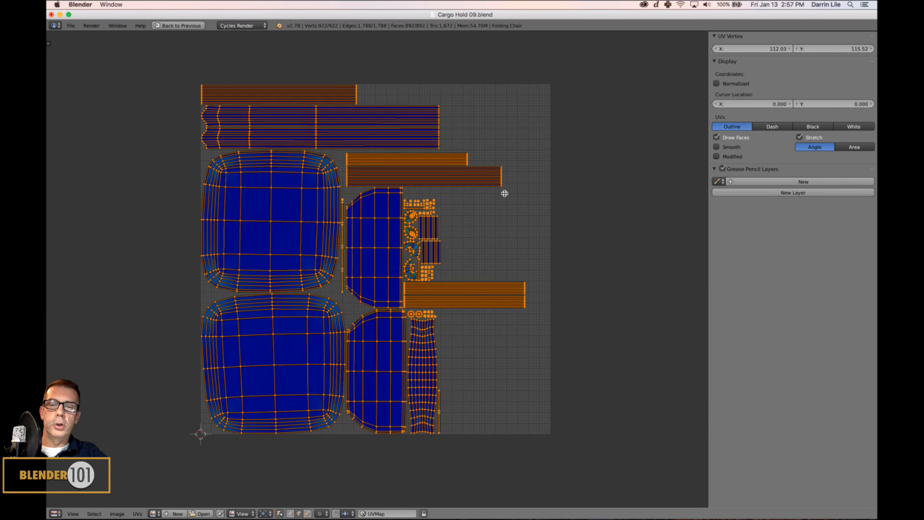
scroll(522, 201, up, 1)
middle_drag(530, 202, 529, 206)
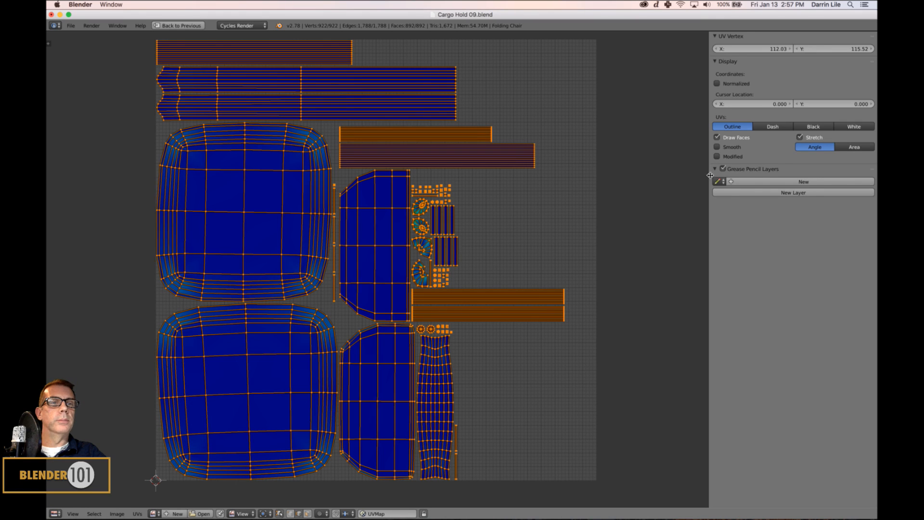
drag(707, 171, 737, 172)
click(813, 138)
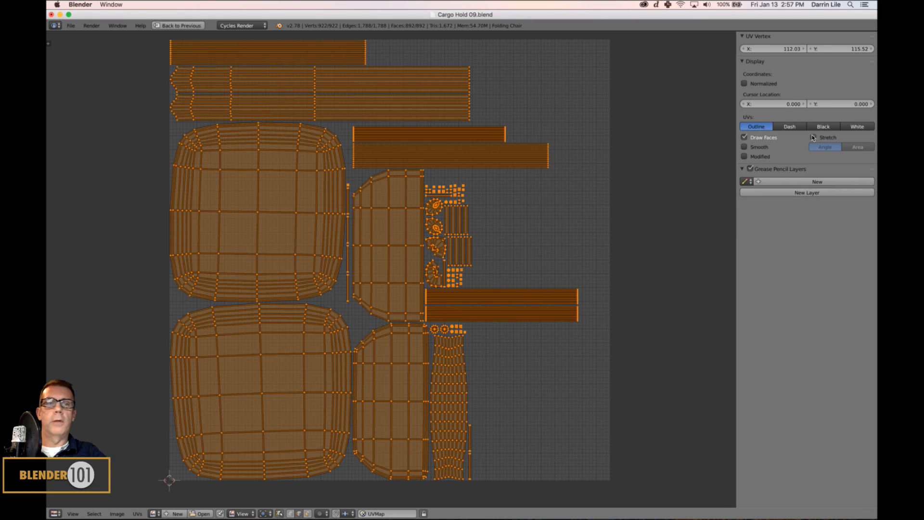
click(813, 137)
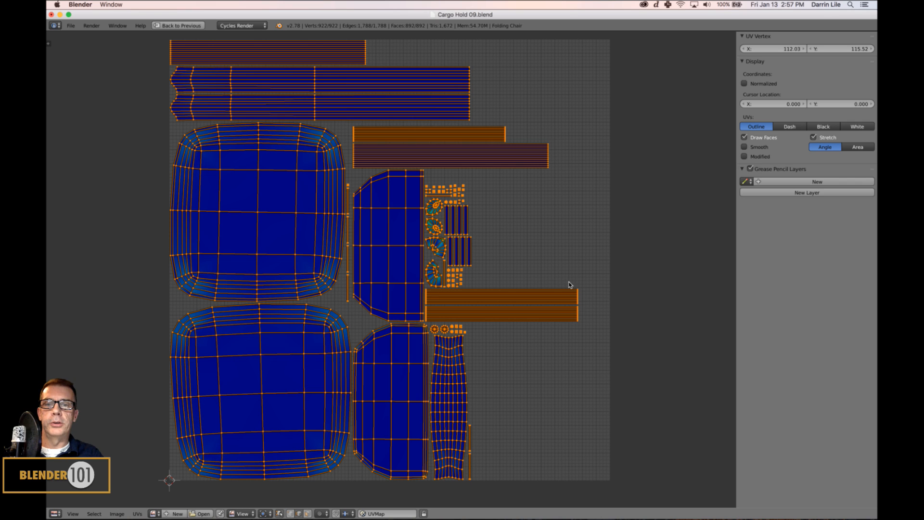
scroll(577, 282, up, 6)
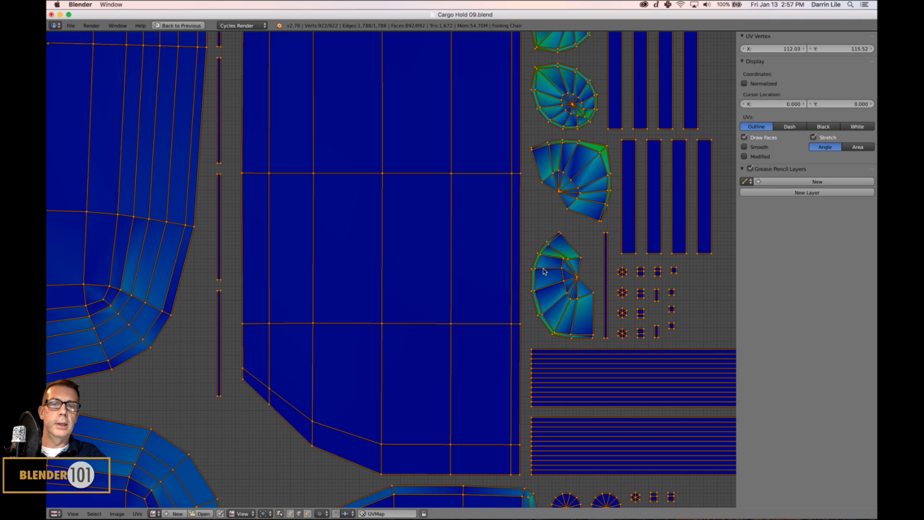
key(Home)
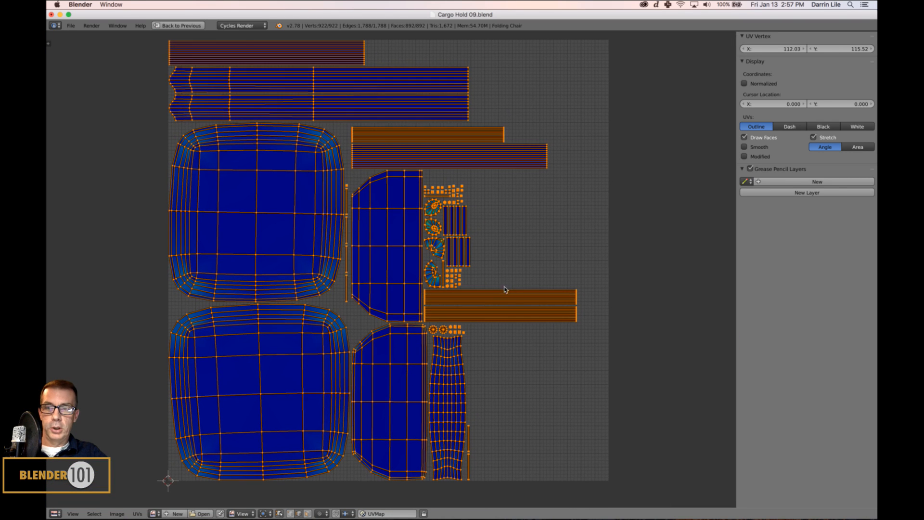
Restore the UV editor to its normal size, hide its display properties and save the file
key(ctrl+Up)
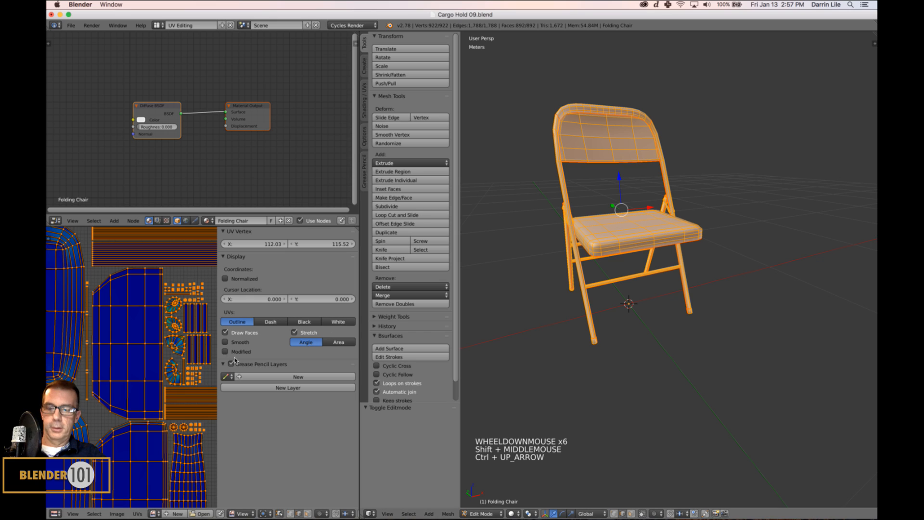
key(n)
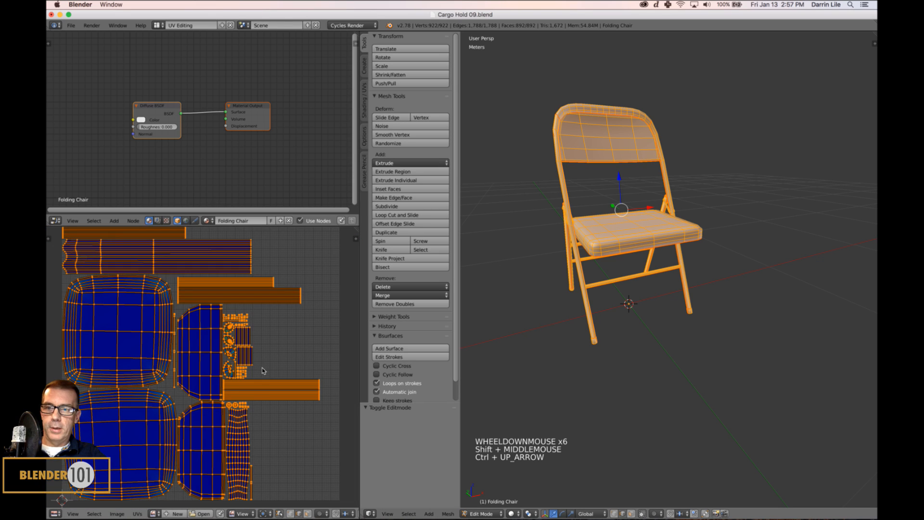
scroll(264, 371, down, 3)
key(s)
key(s)
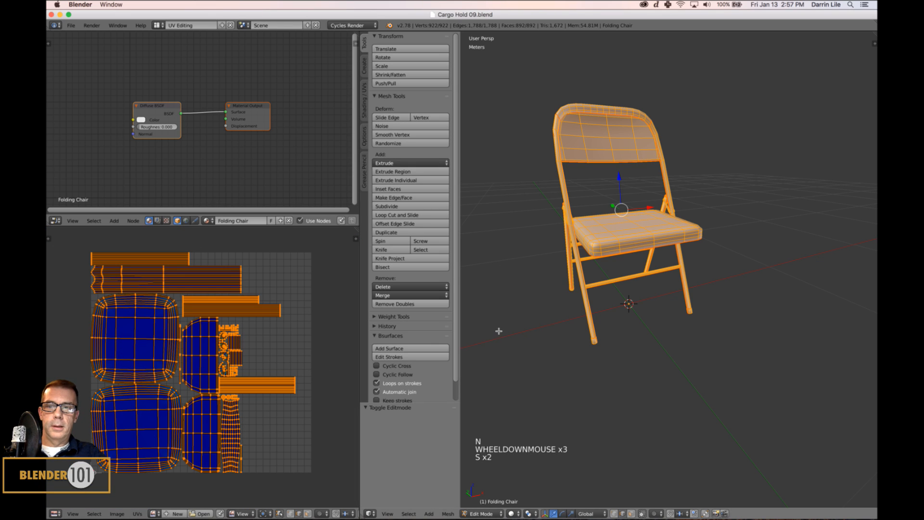
Return the chair to Object Mode in the Default screen layout
shift+middle_drag(498, 331, 501, 329)
key(Tab)
click(157, 27)
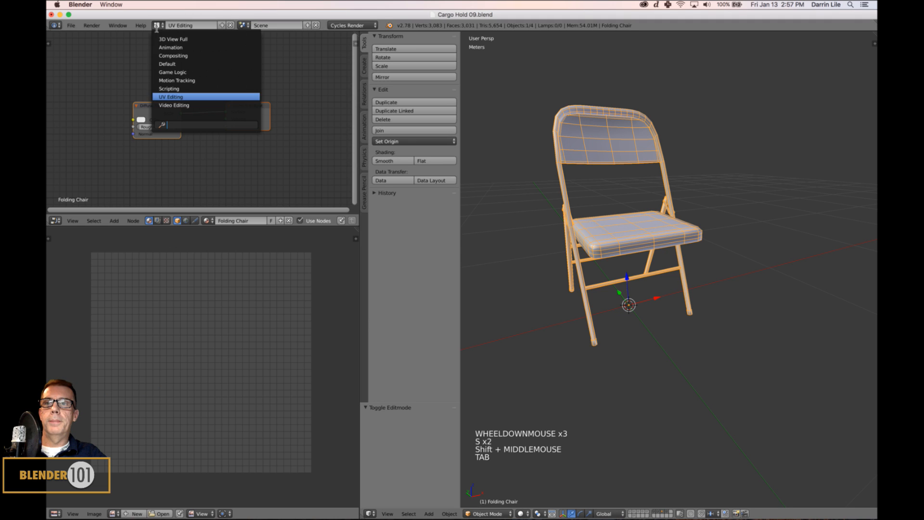
click(167, 64)
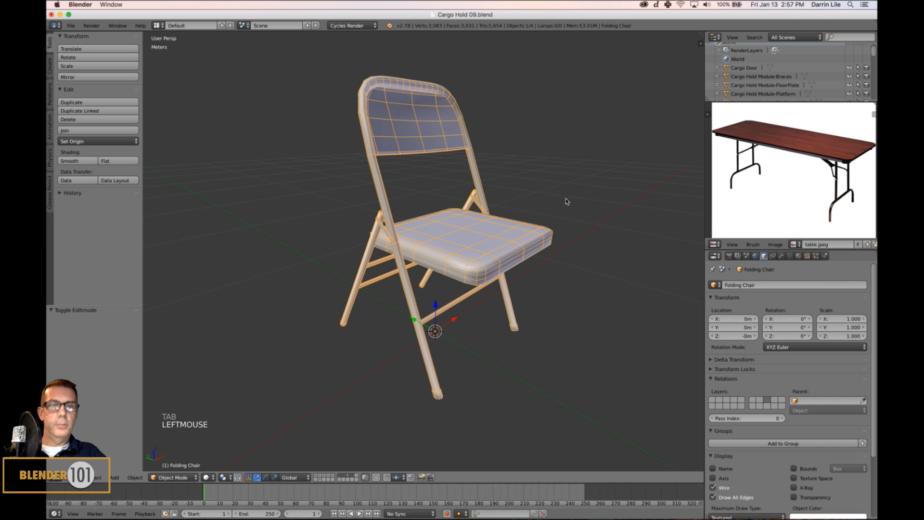
mouse_move(540, 200)
shift+middle_down()
mouse_move(553, 213)
mouse_move(516, 202)
mouse_move(524, 212)
mouse_move(550, 210)
shift+middle_up()
shift+middle_drag(550, 251, 536, 243)
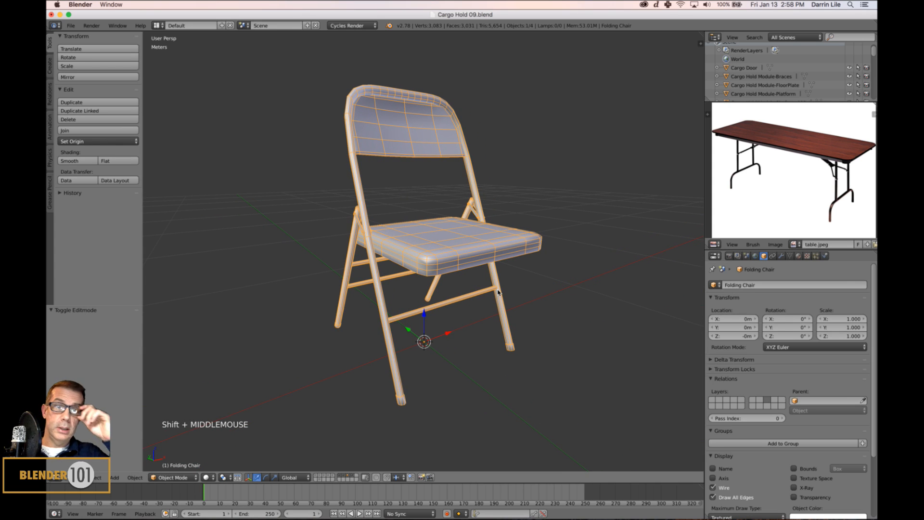
Open desk lamp.jpg from the Folding Table and Chair folder as the reference image
click(775, 244)
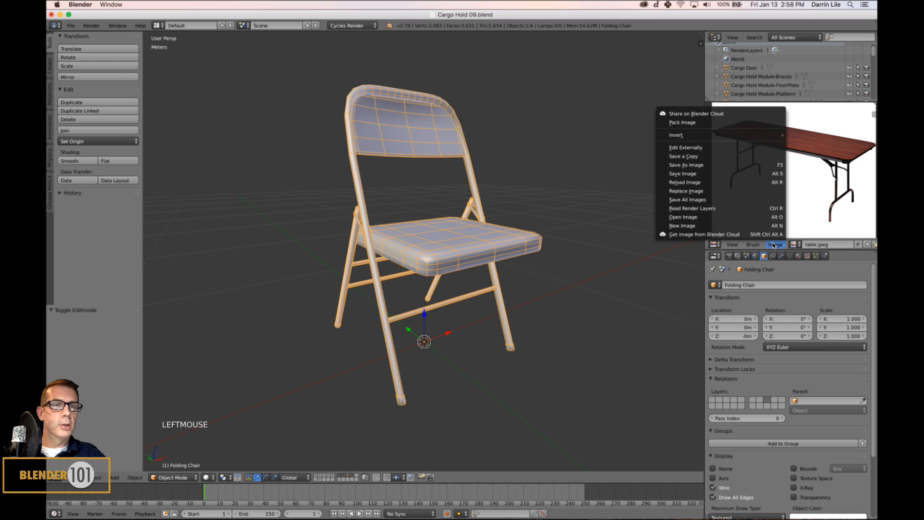
click(775, 245)
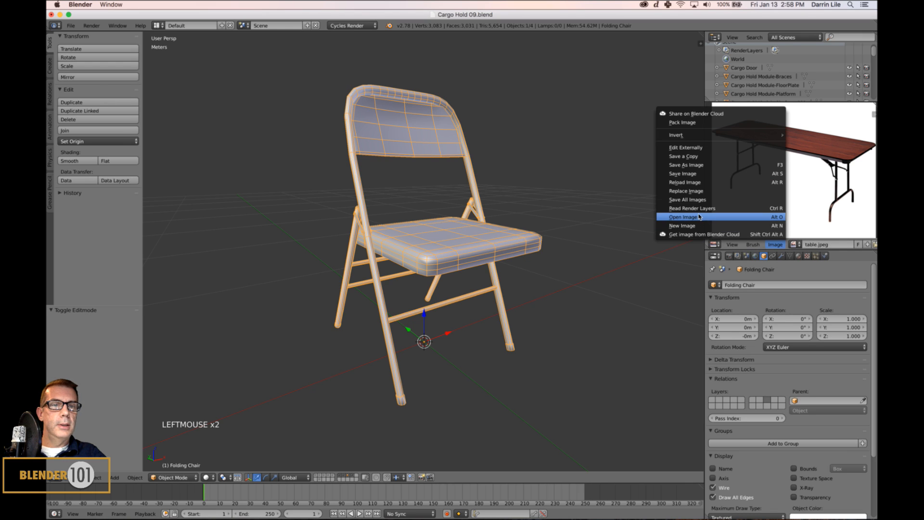
click(722, 215)
click(179, 78)
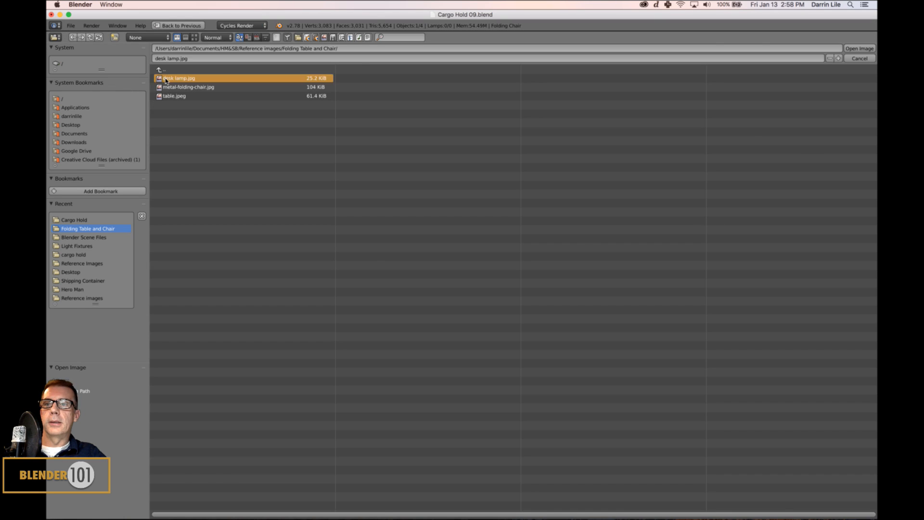
double_click(179, 78)
Replace the displayed reference image with metal-folding-chair.jpg
click(776, 245)
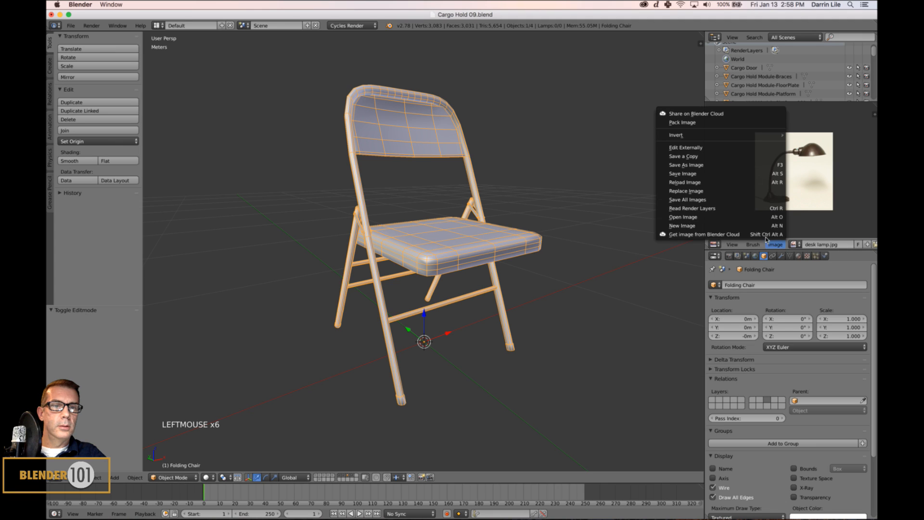
click(751, 216)
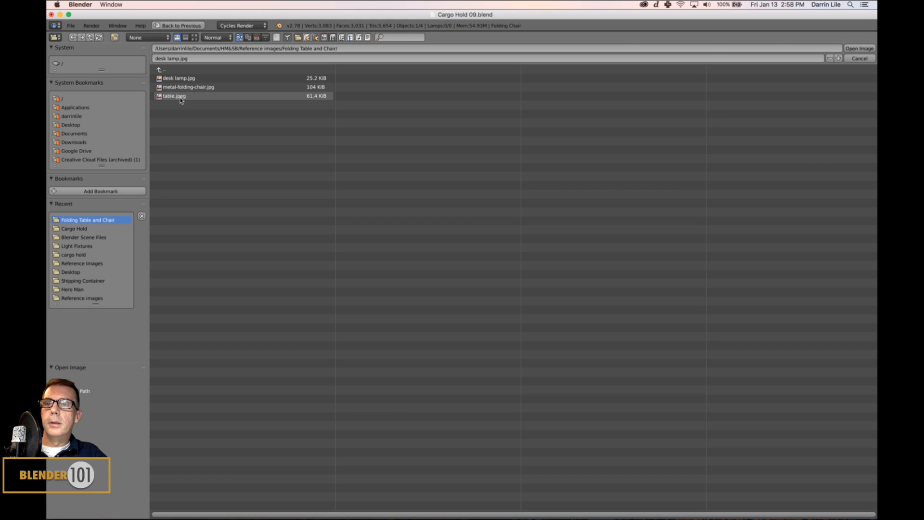
double_click(193, 87)
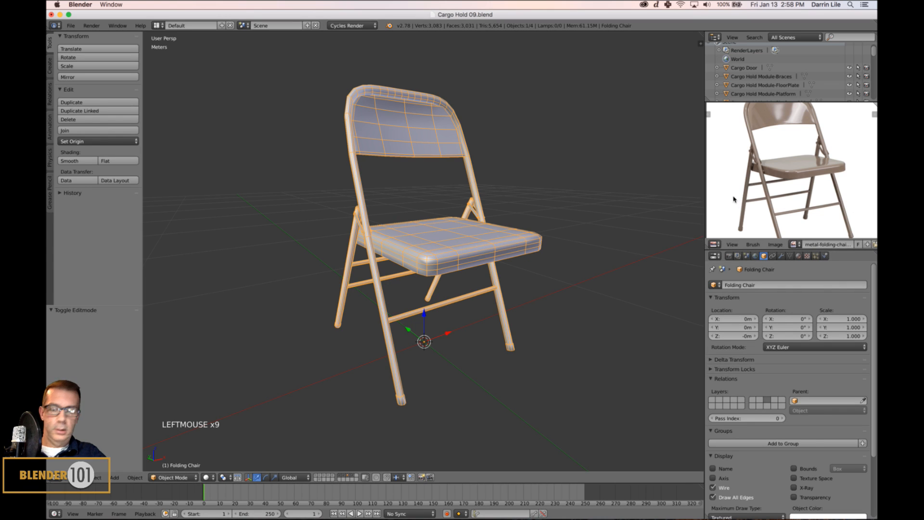
Examine the chair frame and foot caps in the reference photo for their separate materials and colours
middle_drag(766, 190, 784, 179)
scroll(768, 190, up, 4)
scroll(797, 185, down, 5)
scroll(774, 138, up, 2)
scroll(775, 138, up, 3)
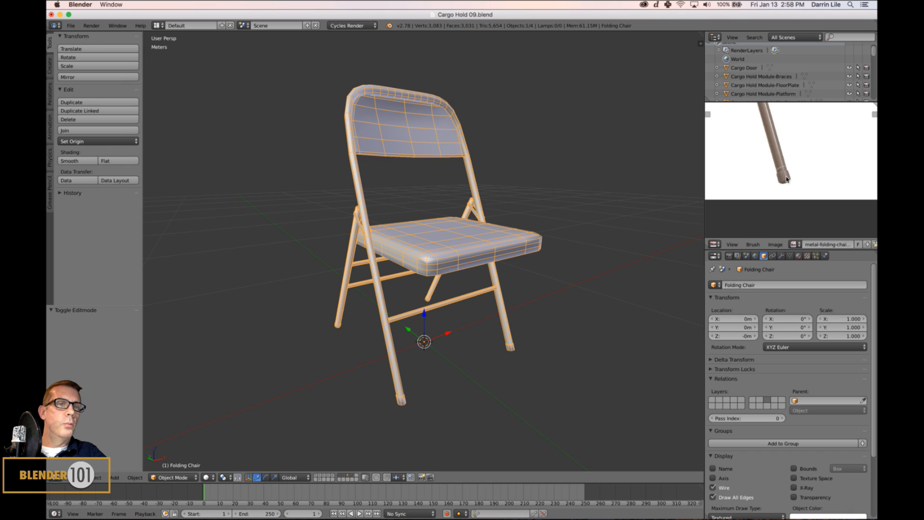
middle_drag(787, 179, 798, 223)
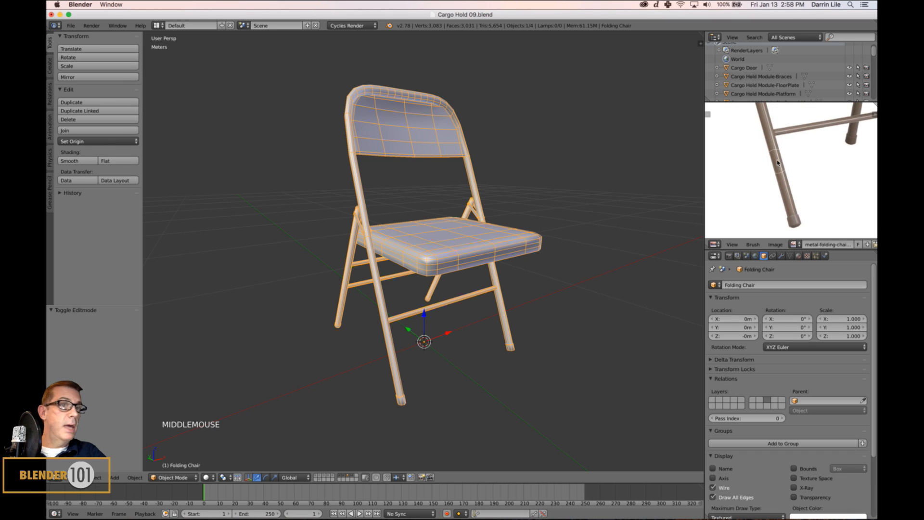
scroll(778, 163, down, 5)
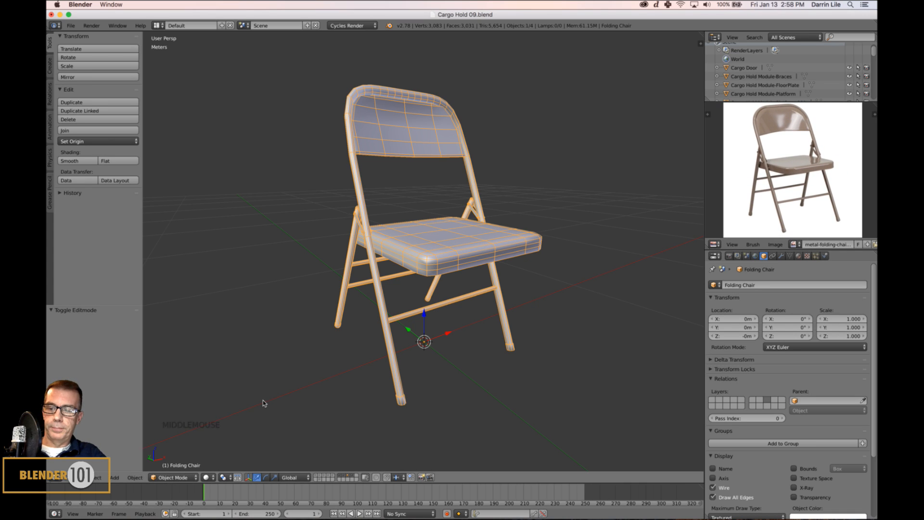
Deselect the whole chair mesh and switch it to Vertex Paint mode with the blue palette colour as the brush colour
key(Tab)
key(a)
click(168, 477)
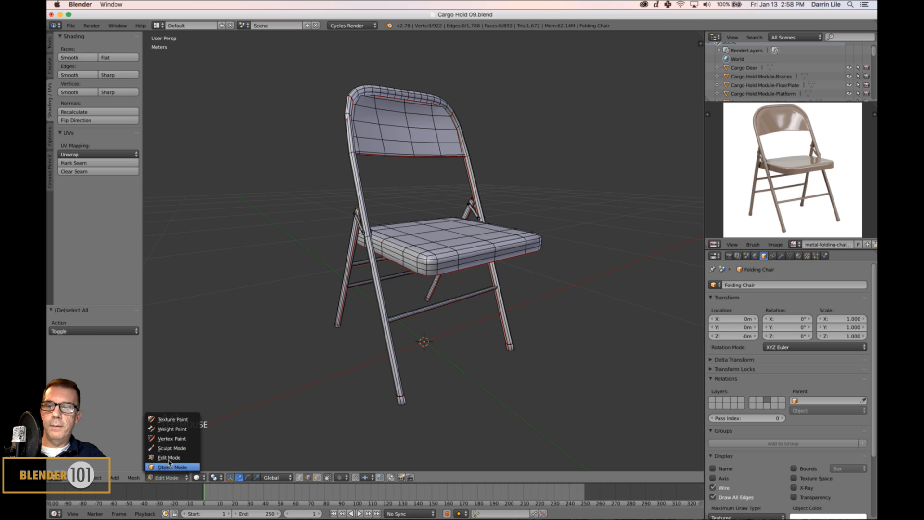
click(172, 438)
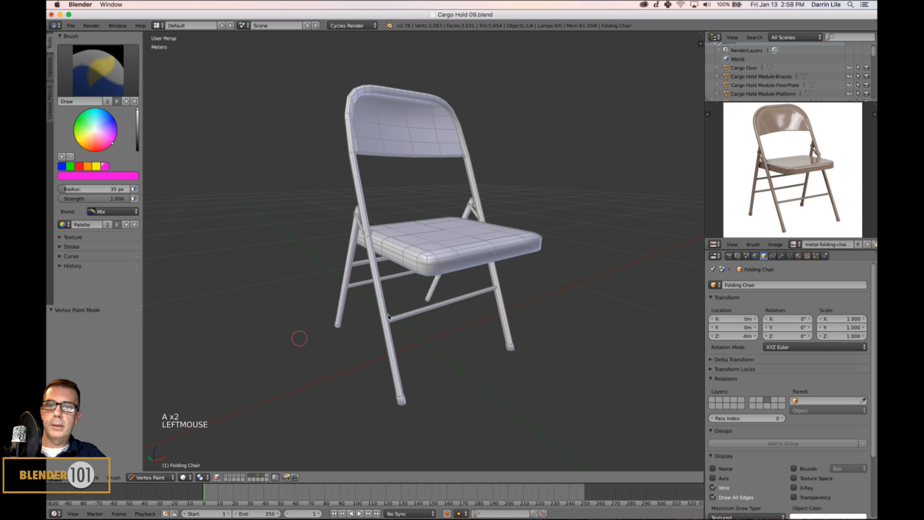
click(61, 167)
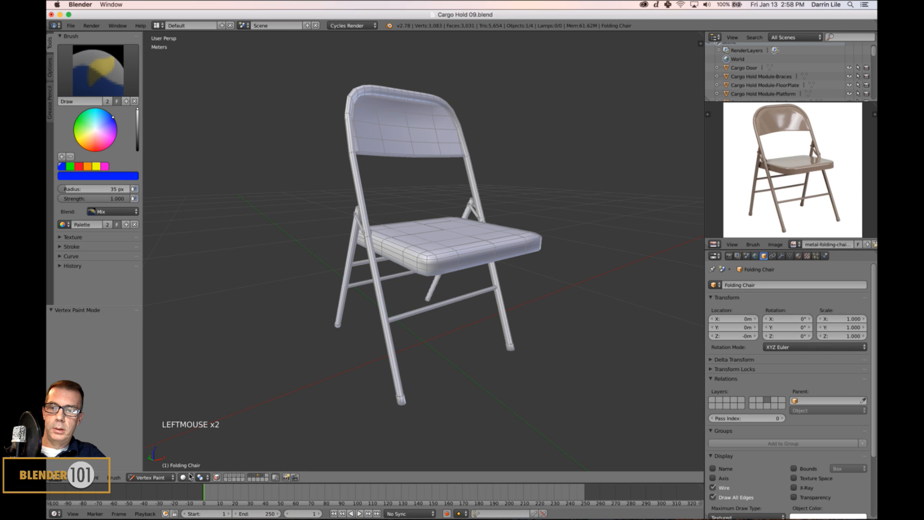
Switch the folding chair from vertex painting to mesh editing and set the selection mode to Face
key(Tab)
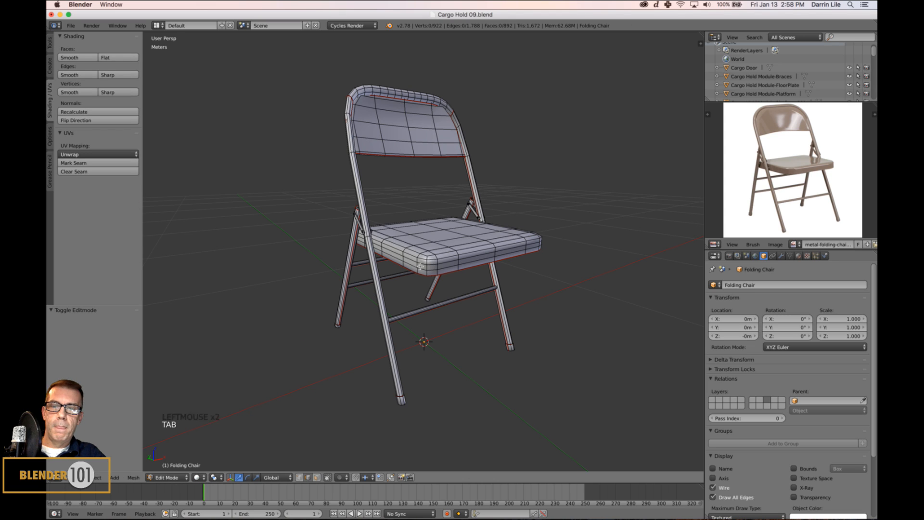
key(ctrl+Tab)
key(ctrl+Tab)
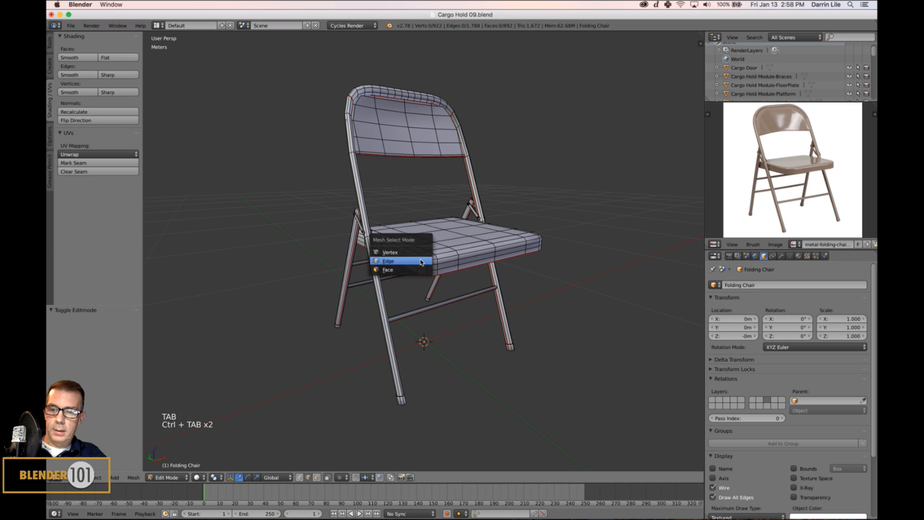
click(378, 269)
key(l)
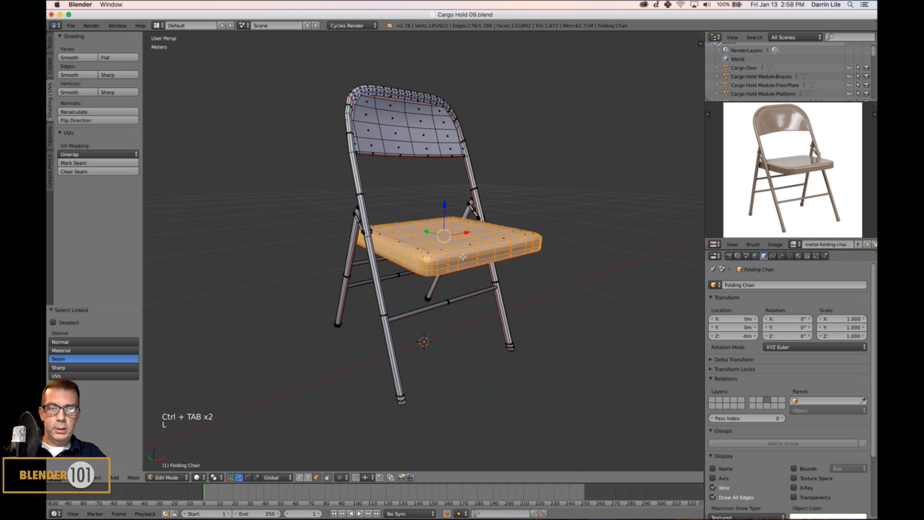
shift+click(106, 359)
key(l)
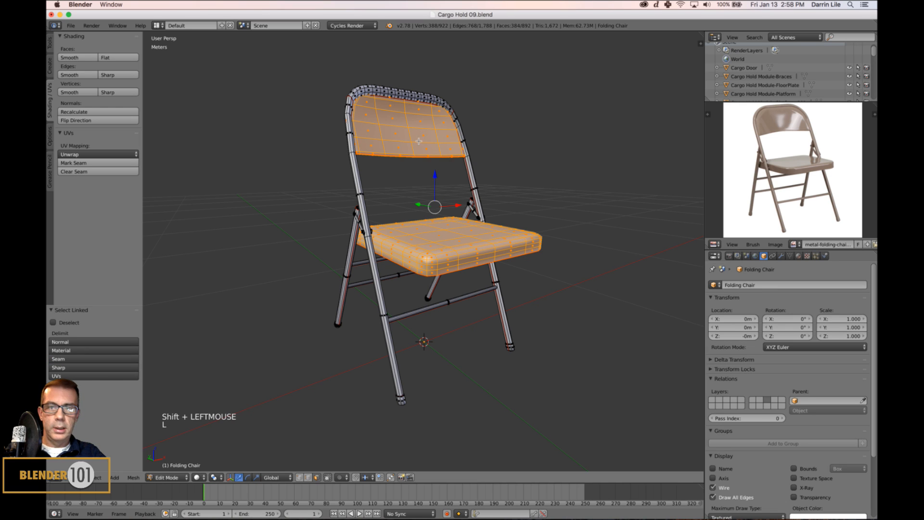
key(l)
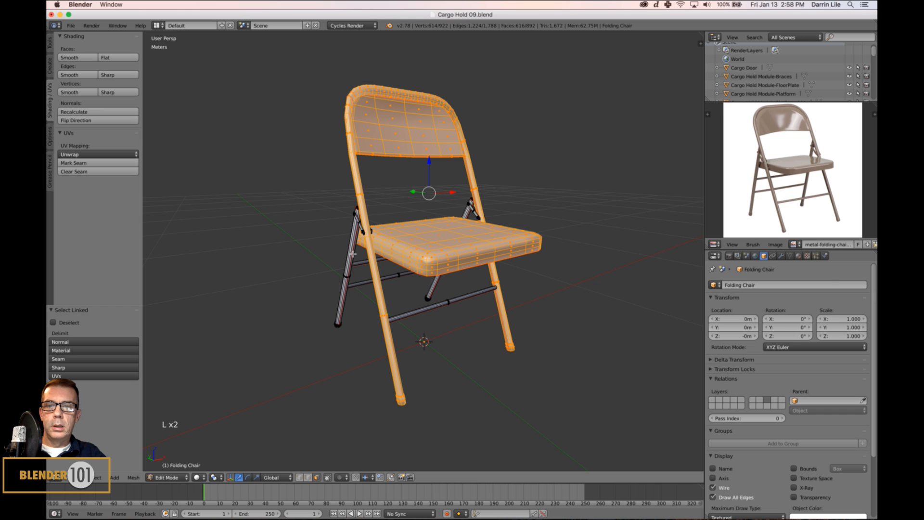
key(l)
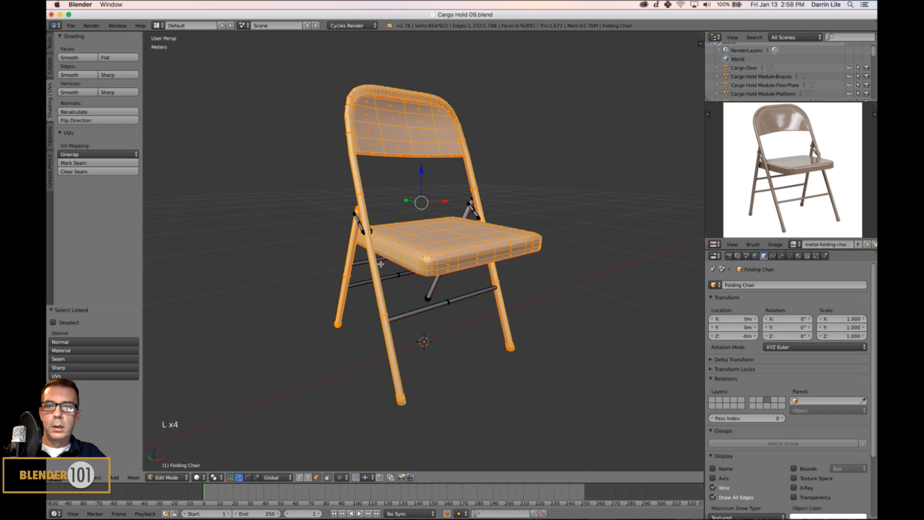
Select all of the chair's faces, return to Vertex Paint mode and fill the entire chair with the blue brush colour
key(a)
key(a)
shift+middle_click(503, 409)
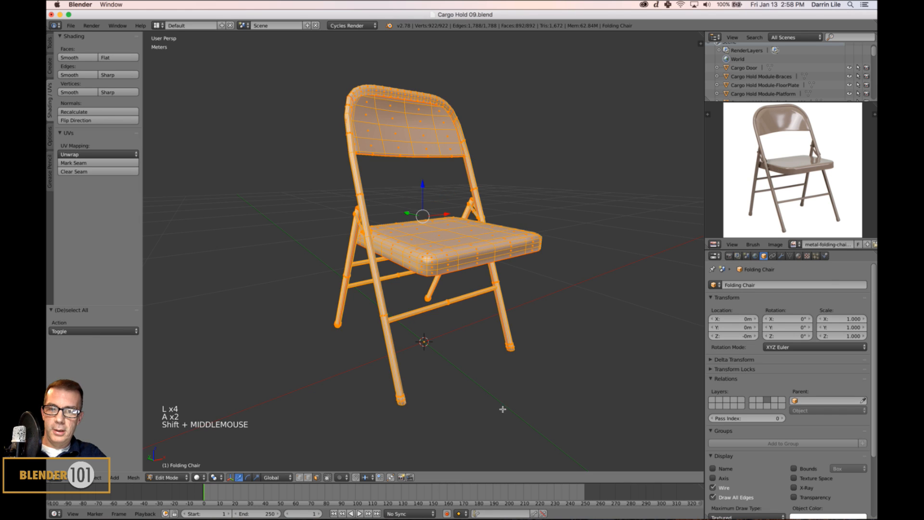
scroll(517, 315, up, 4)
scroll(517, 313, down, 4)
shift+middle_drag(517, 314, 511, 371)
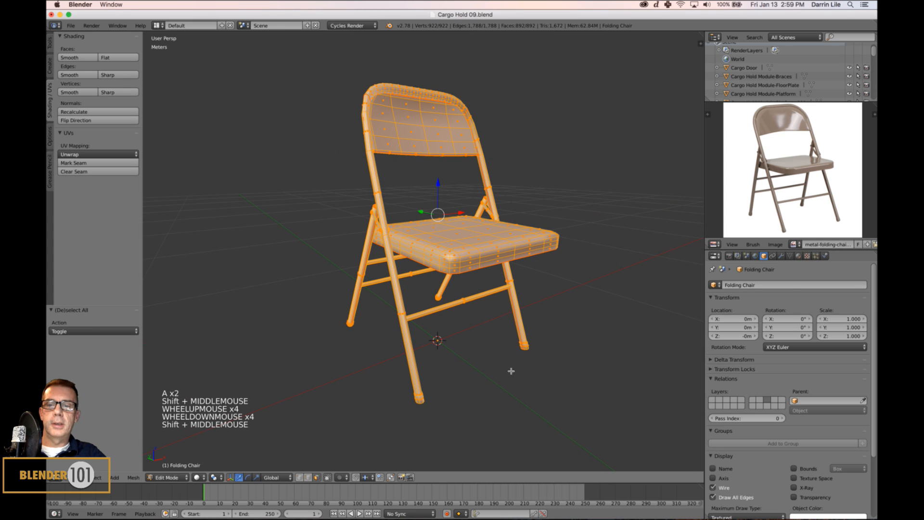
key(Tab)
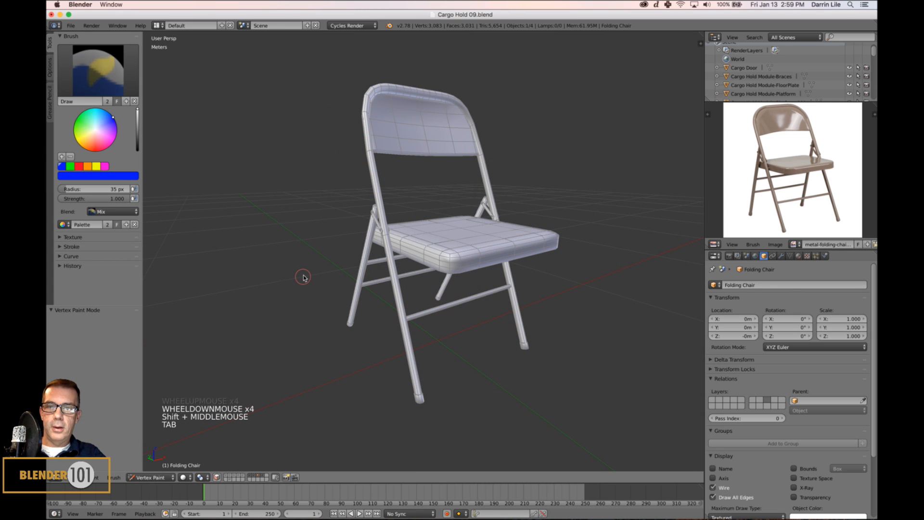
key(shift+k)
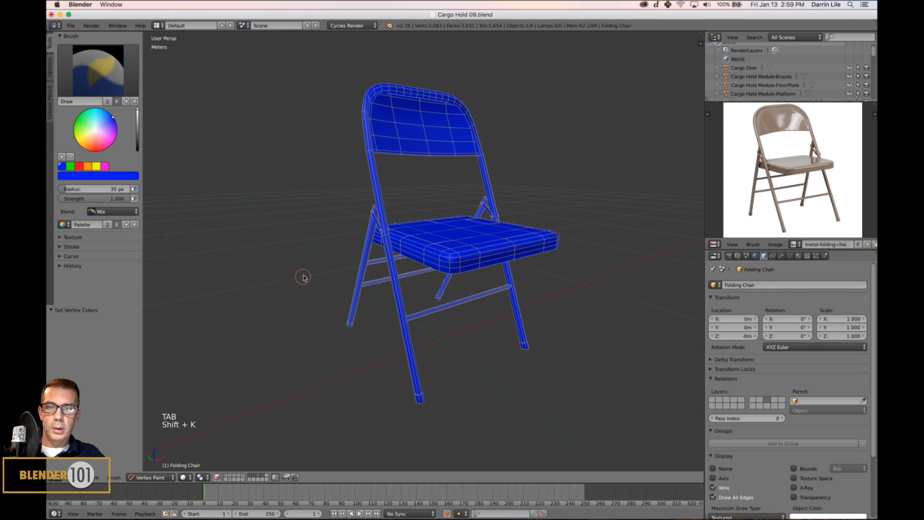
In mesh editing, select only the foot cap of one front leg, growing from its underside faces to the cap's rim
key(Tab)
mouse_move(437, 355)
shift+middle_down()
mouse_move(452, 295)
mouse_move(484, 325)
mouse_move(470, 279)
shift+middle_up()
scroll(452, 294, up, 3)
key(Tab)
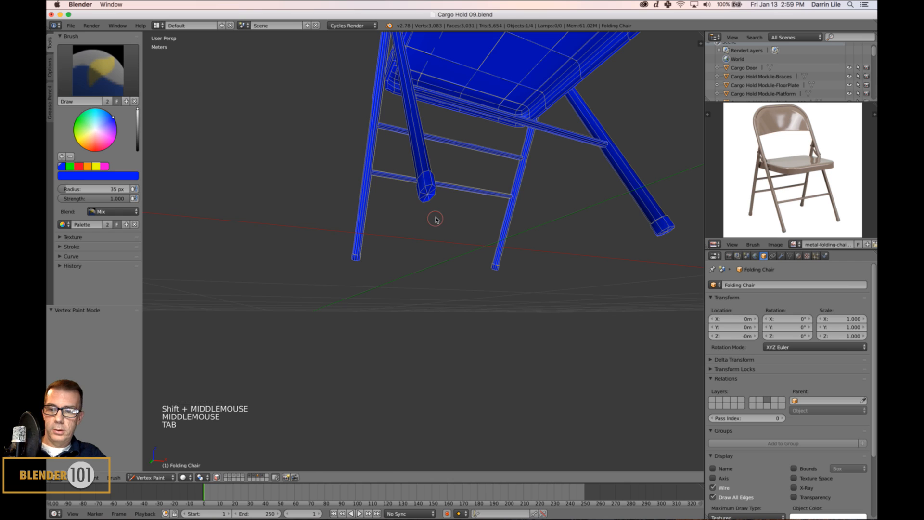
key(Tab)
key(a)
key(a)
key(a)
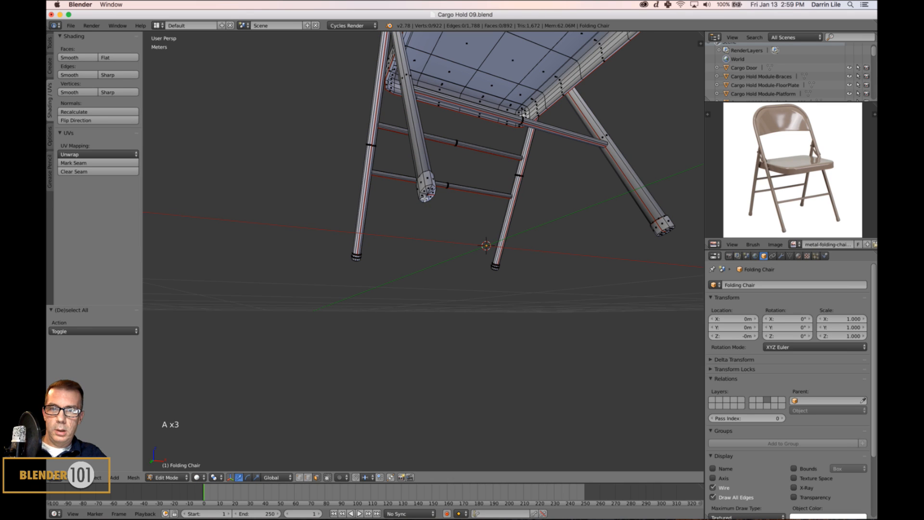
key(c)
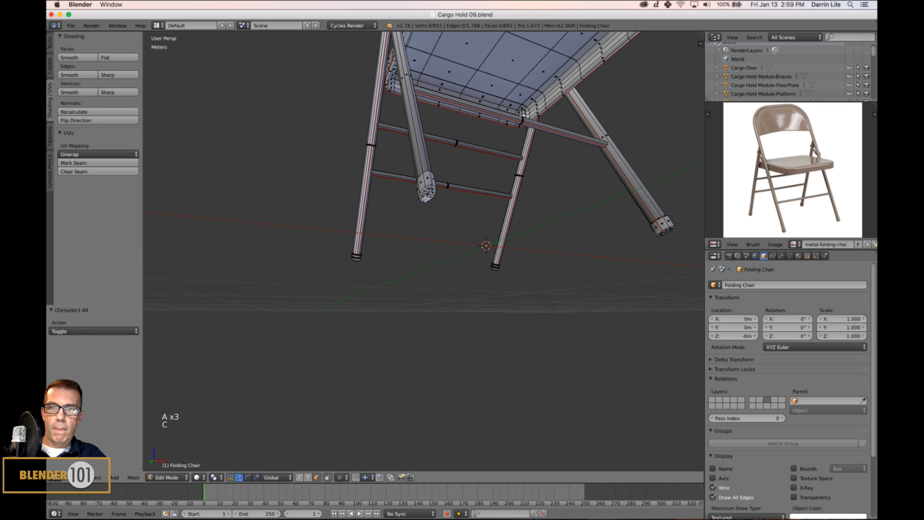
click(425, 197)
right_click(450, 240)
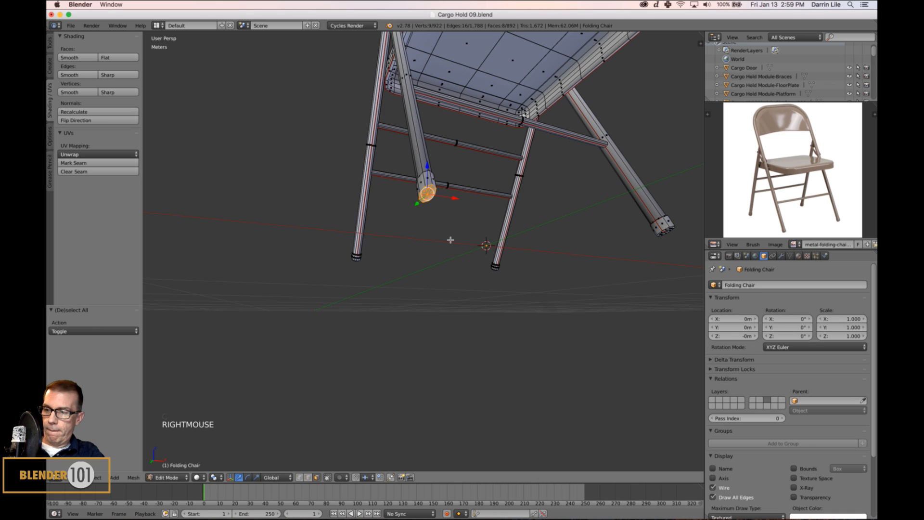
key(ctrl+KP_Add)
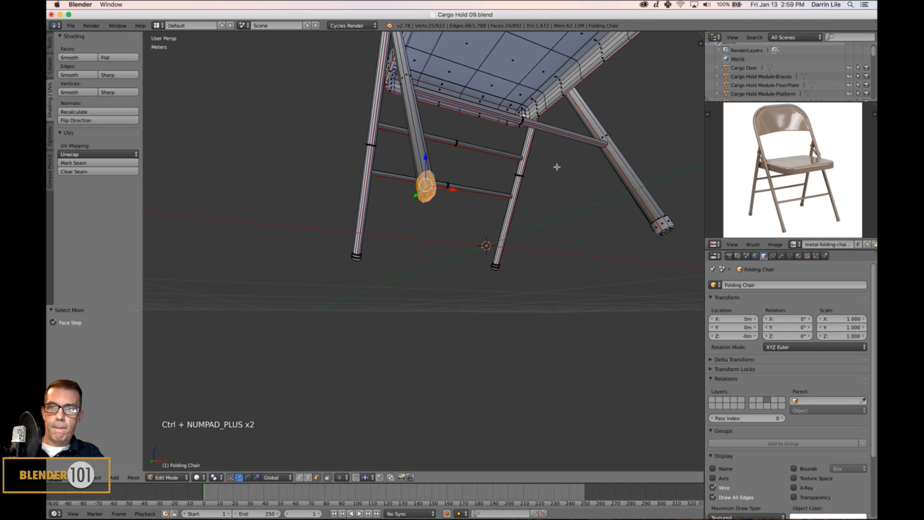
Return to Vertex Paint mode, turn on face selection masking and fill the selected foot cap with the palette's green
key(Tab)
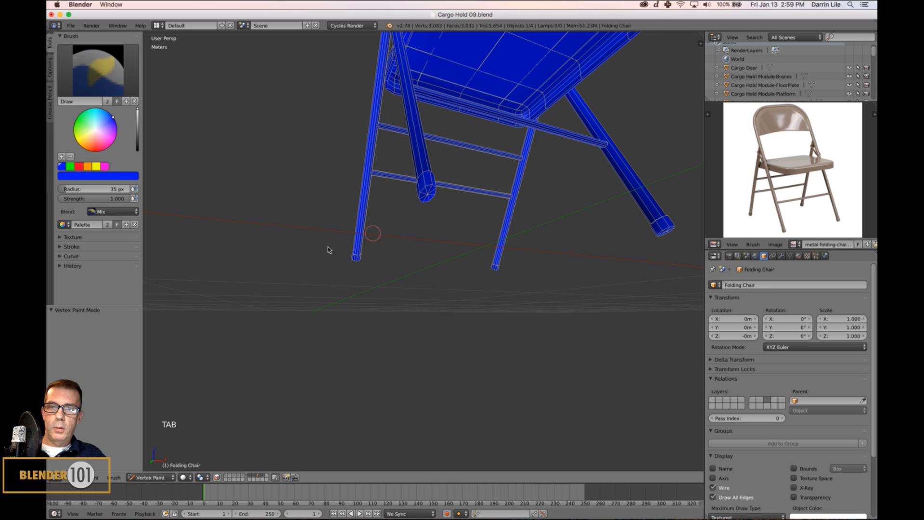
click(218, 477)
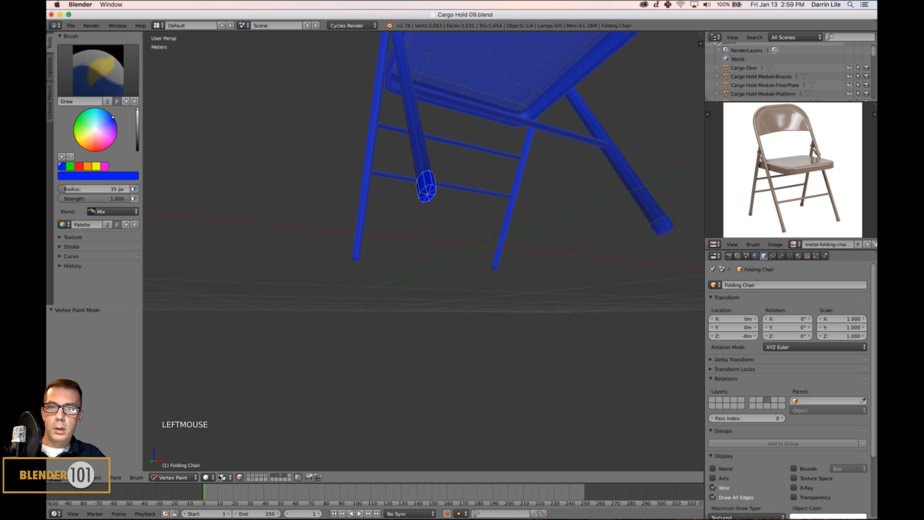
click(72, 167)
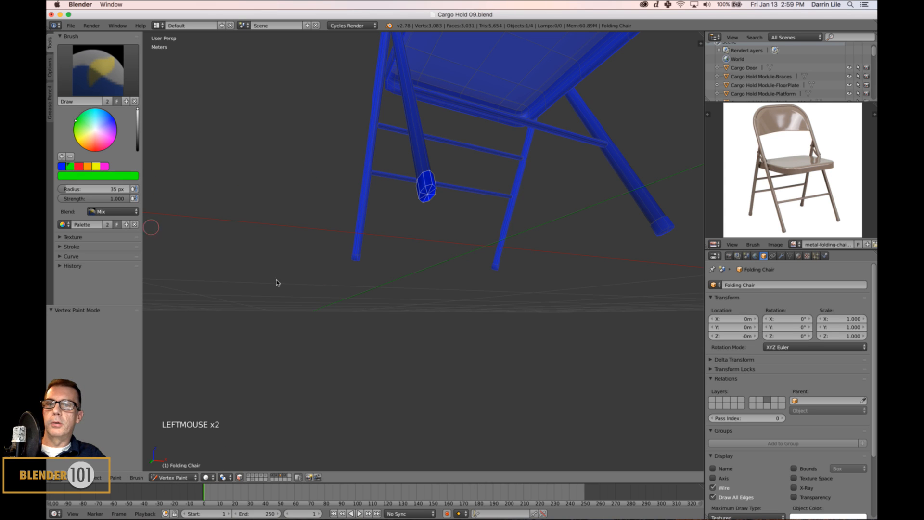
key(shift+k)
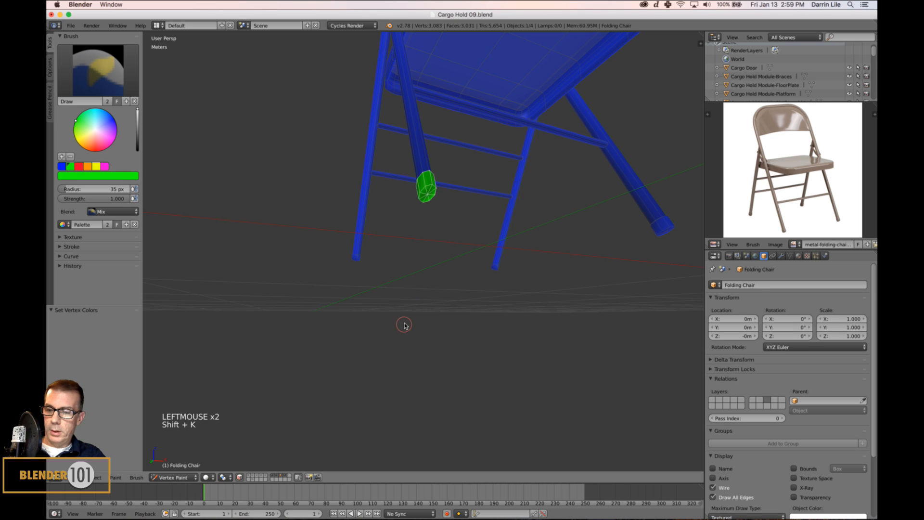
Go back to mesh editing and clear the face selection on the painted foot cap
key(Tab)
mouse_move(588, 326)
shift+middle_down()
mouse_move(509, 305)
mouse_move(457, 247)
shift+middle_up()
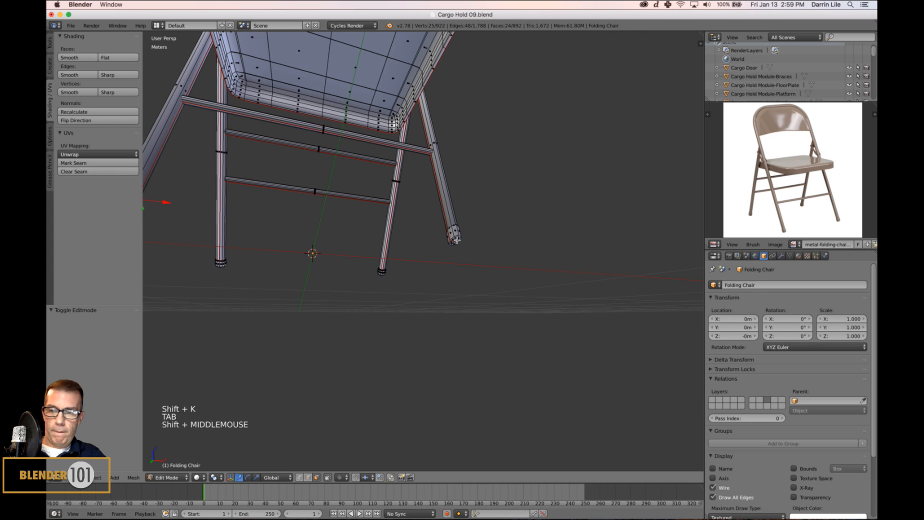
key(a)
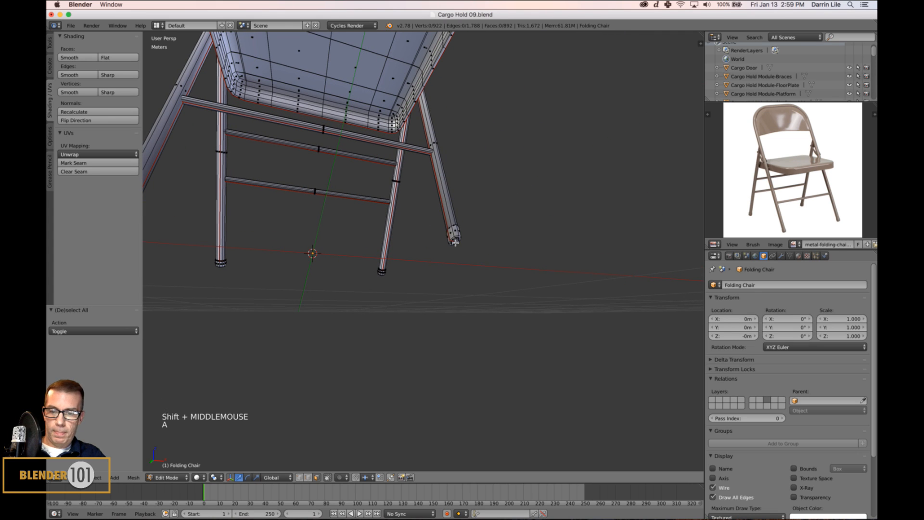
key(c)
drag(455, 245, 457, 251)
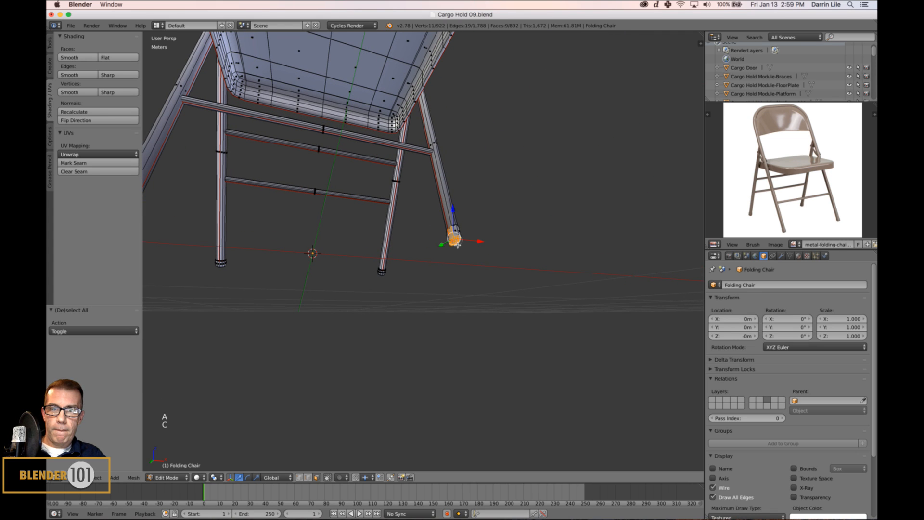
right_click(457, 245)
scroll(513, 274, up, 4)
shift+middle_drag(513, 275, 485, 290)
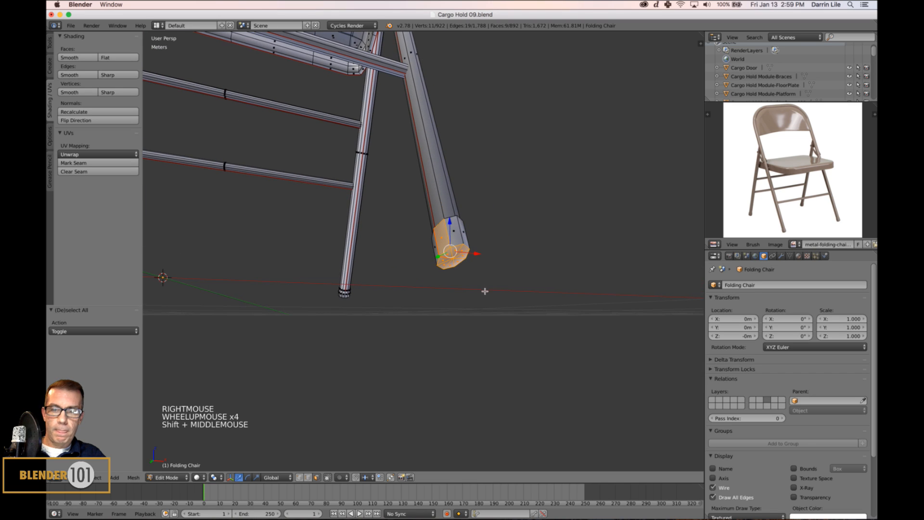
key(a)
Select the complete foot cap of the other front leg, starting from its underside, and fill it with green vertex colour
scroll(485, 291, up, 3)
key(c)
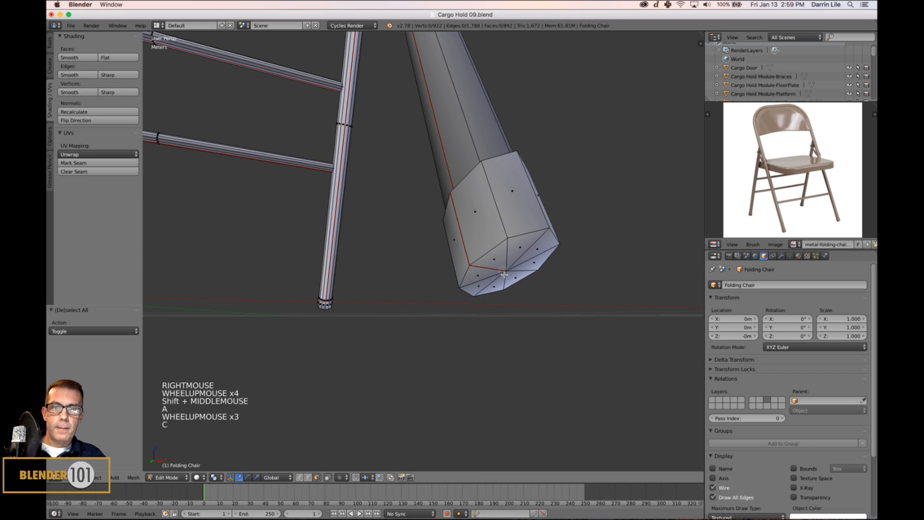
click(503, 275)
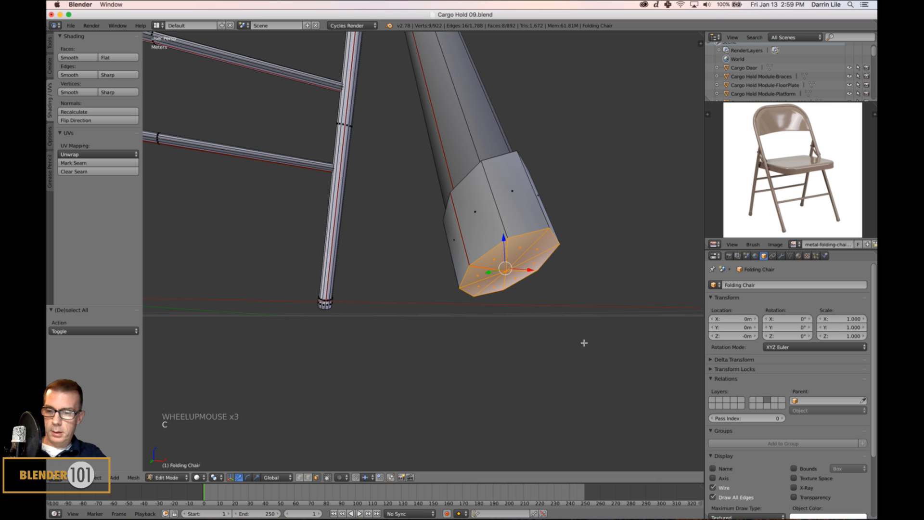
key(ctrl+KP_Add)
key(ctrl+KP_Add)
key(ctrl+KP_Add)
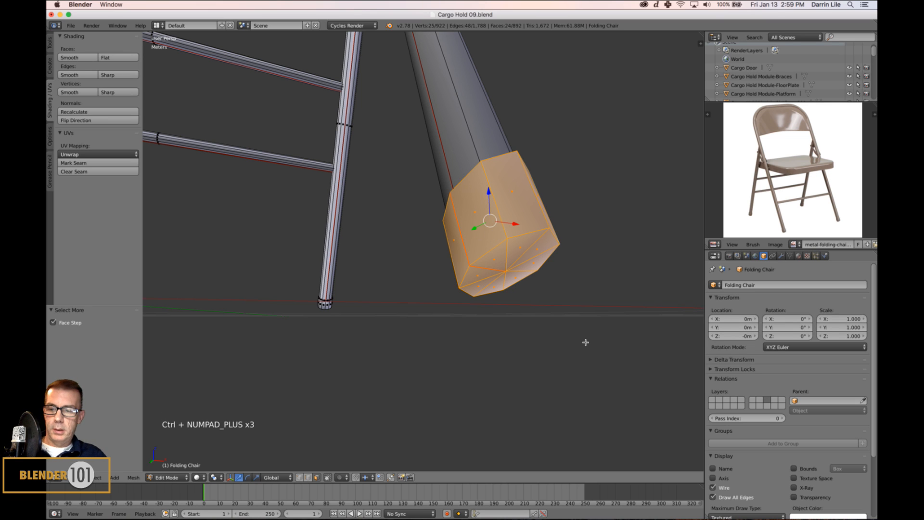
key(Tab)
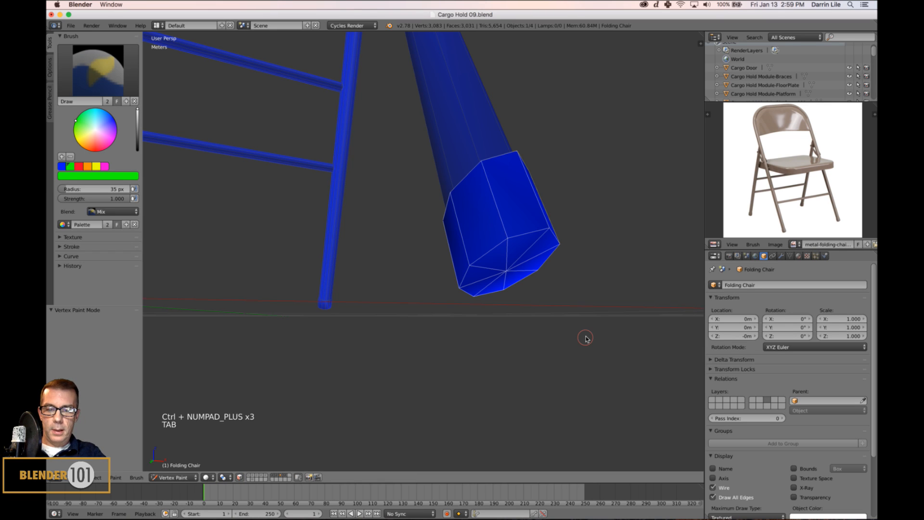
key(shift+k)
In mesh editing, replace the selection with one rear leg's foot cap, using linked selection delimited by Seam
key(Tab)
scroll(582, 341, down, 4)
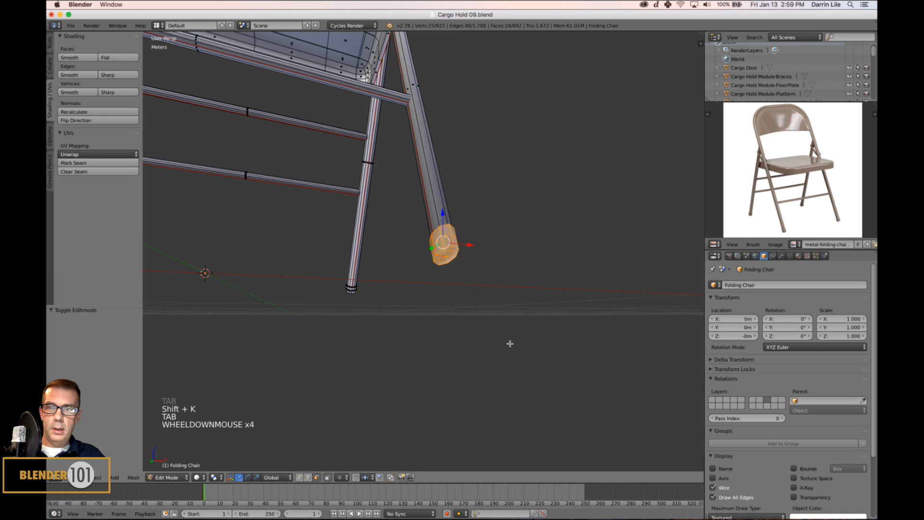
shift+middle_drag(310, 251, 385, 252)
key(a)
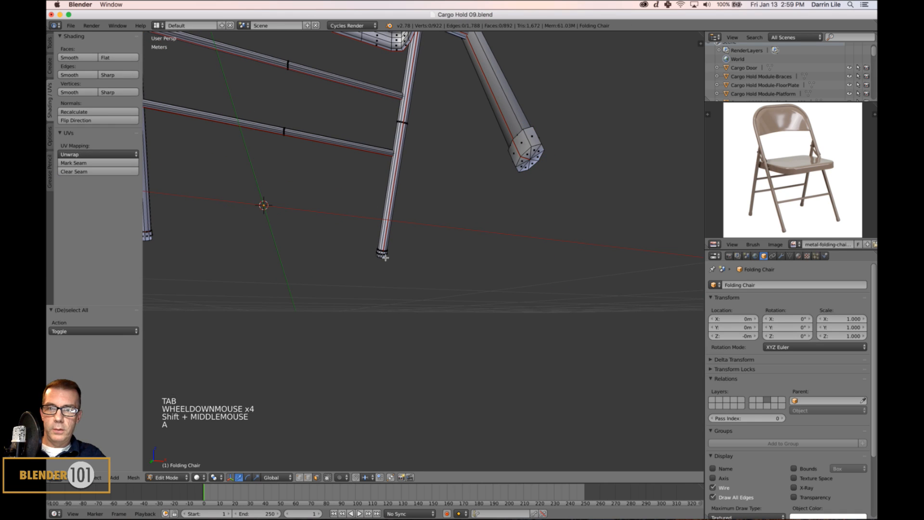
key(l)
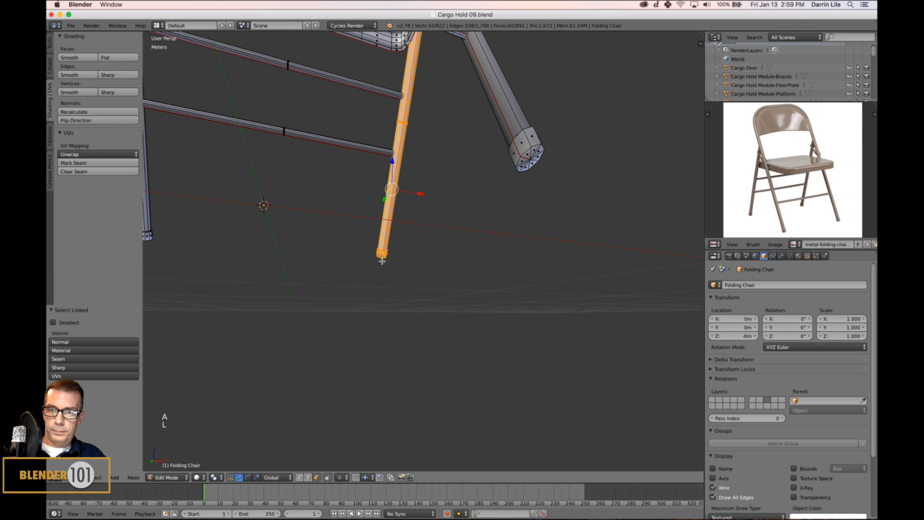
click(109, 358)
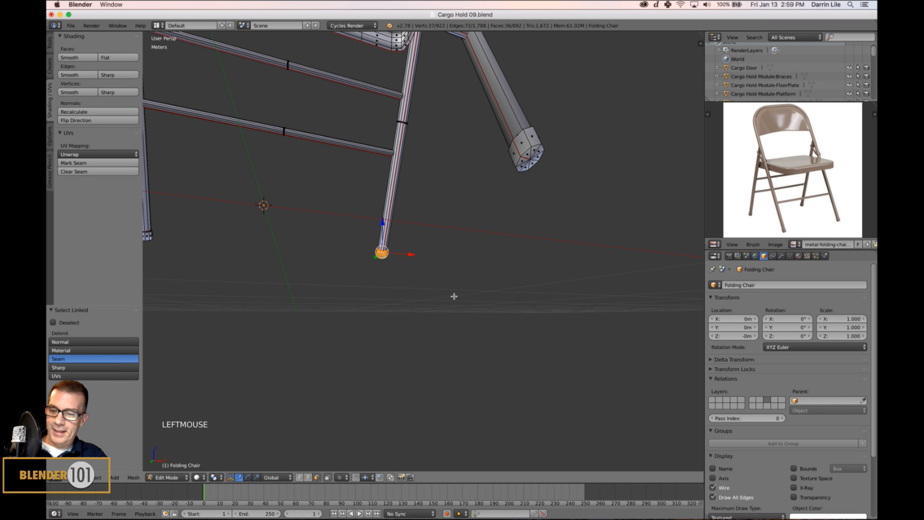
Inspect the selected rear foot cap up close and fill it with green in Vertex Paint mode
key(KP_Decimal)
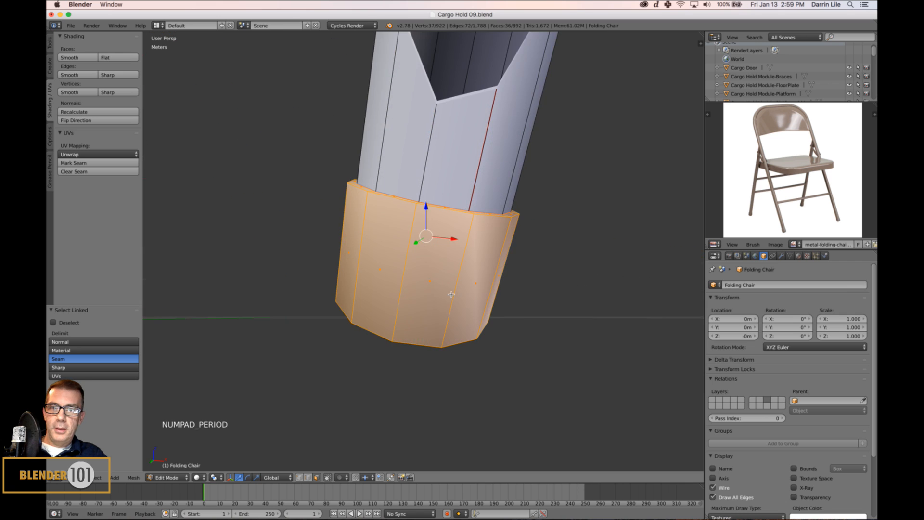
middle_drag(454, 296, 449, 324)
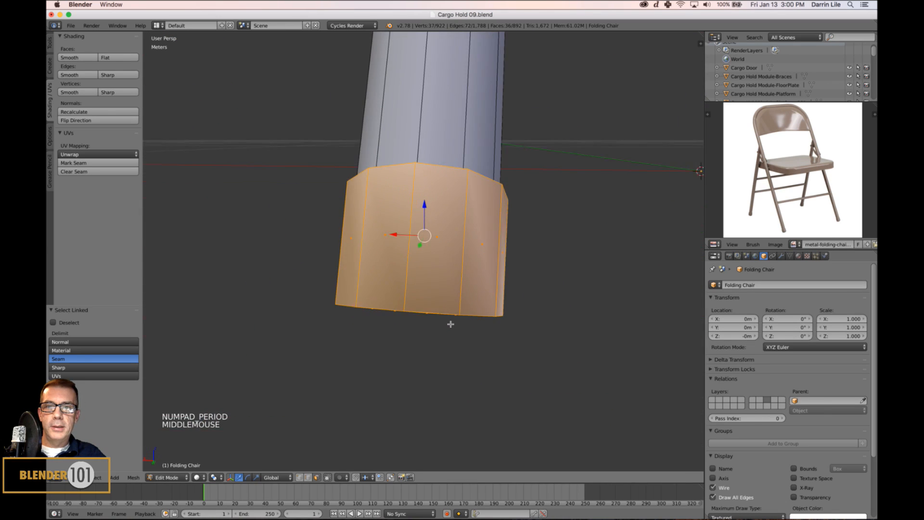
scroll(443, 324, down, 4)
key(Tab)
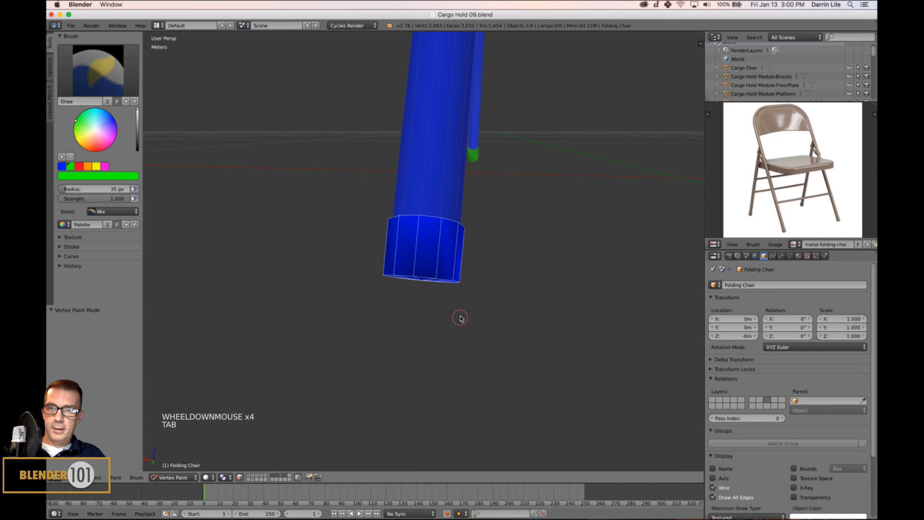
key(shift+k)
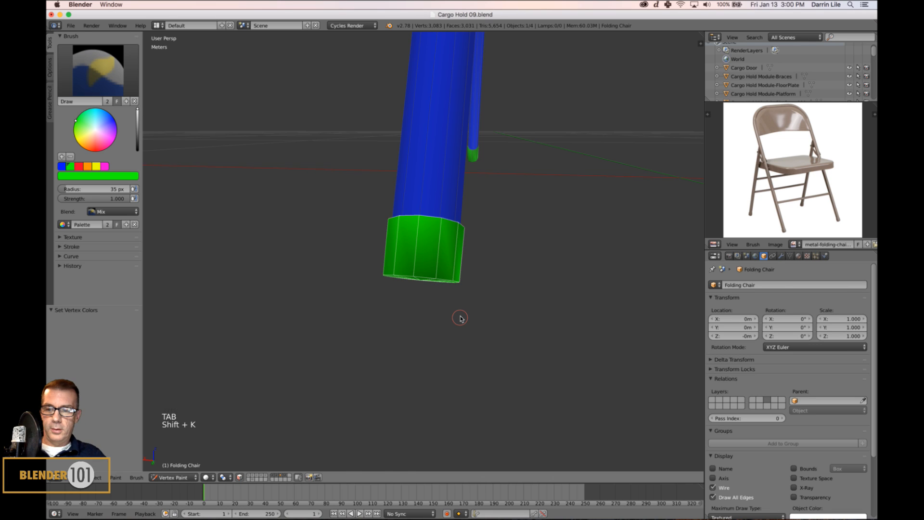
Return to mesh editing, clear the selection and select the remaining unpainted foot cap with linked selection delimited by Seam
key(Tab)
scroll(457, 334, down, 6)
key(a)
shift+middle_drag(548, 317, 377, 288)
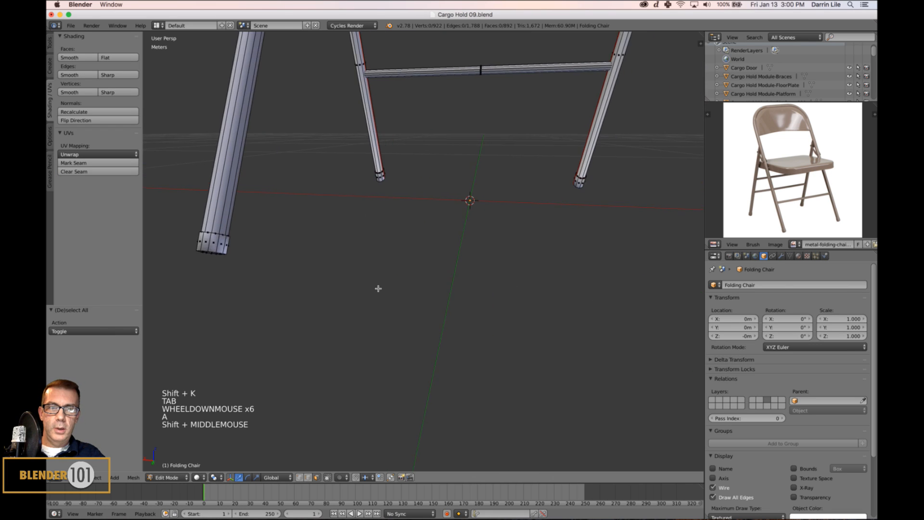
scroll(370, 295, down, 4)
key(l)
key(l)
key(l)
key(l)
key(l)
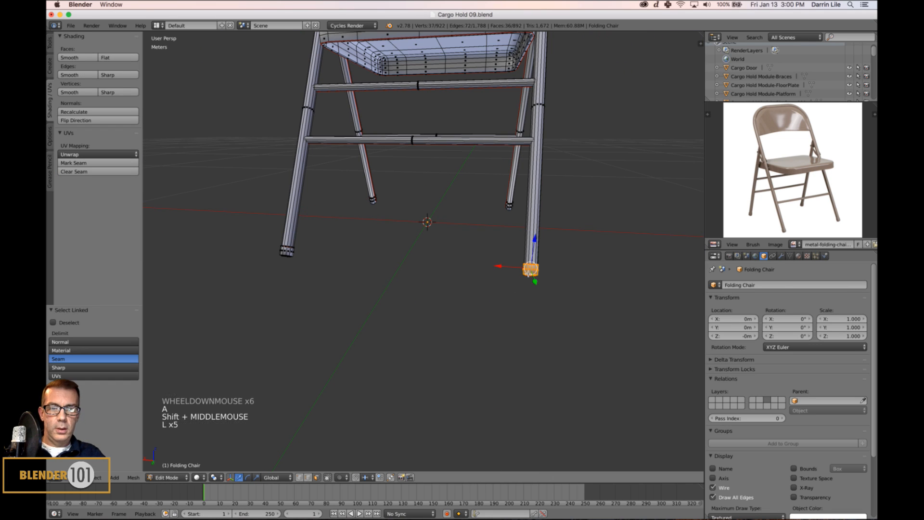
Fill the selected last foot cap with green in Vertex Paint mode and clear the face selection
key(Tab)
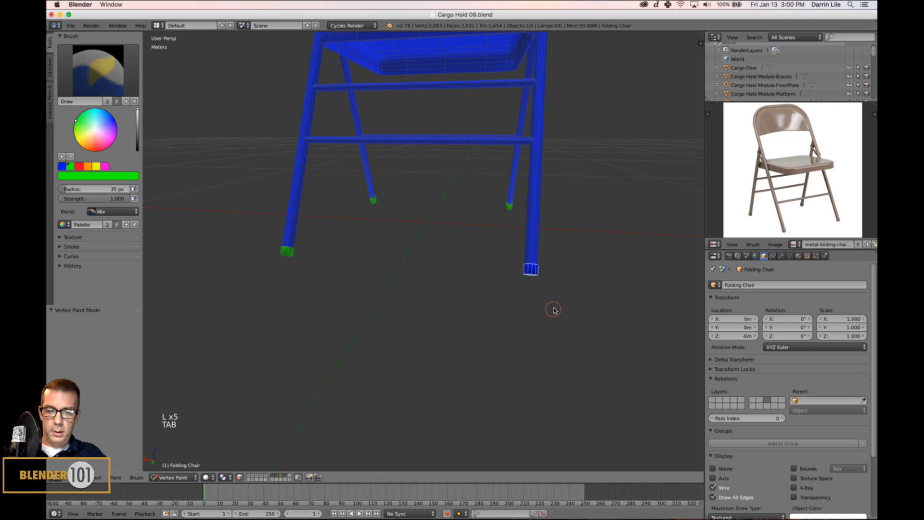
key(shift+k)
key(a)
scroll(527, 306, down, 6)
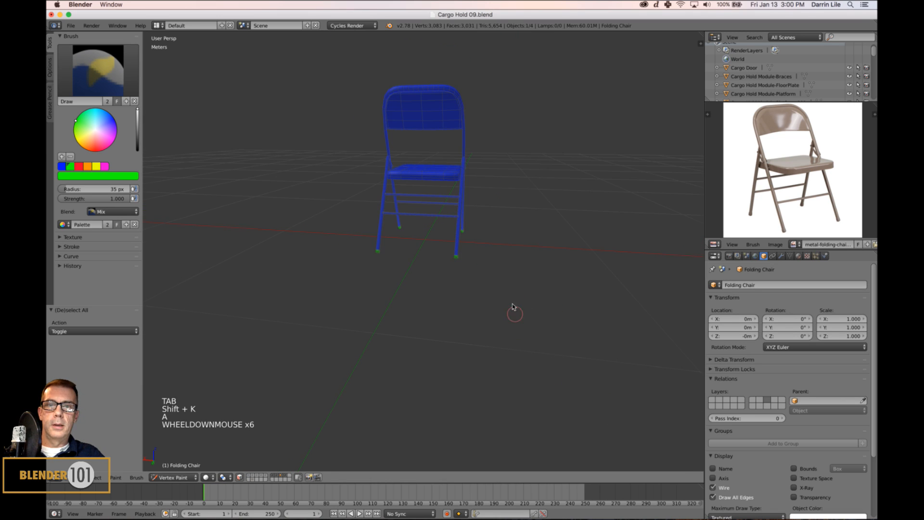
scroll(512, 306, up, 4)
Switch the folding chair to Object Mode, deselect it and save the file over the existing version
key(Tab)
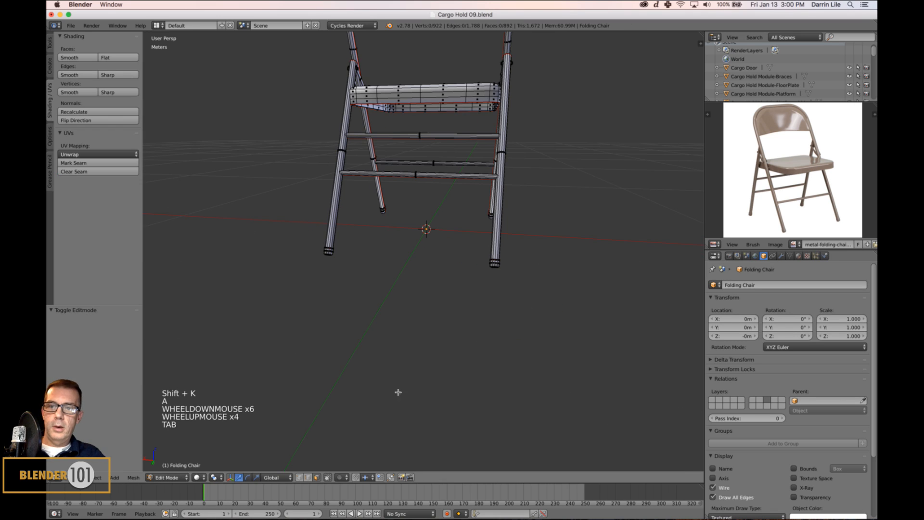
click(174, 476)
click(166, 469)
middle_drag(529, 287, 540, 334)
key(a)
scroll(534, 299, down, 2)
scroll(534, 299, down, 1)
key(super+s)
click(509, 322)
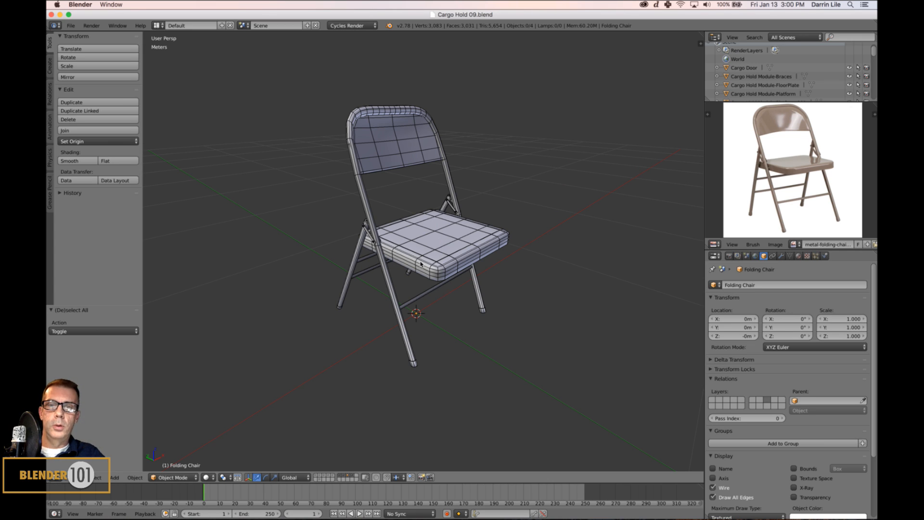
Unhide all hidden objects so the table, desk lamp and overhead light are shown with the chair
scroll(420, 263, up, 1)
scroll(452, 287, down, 9)
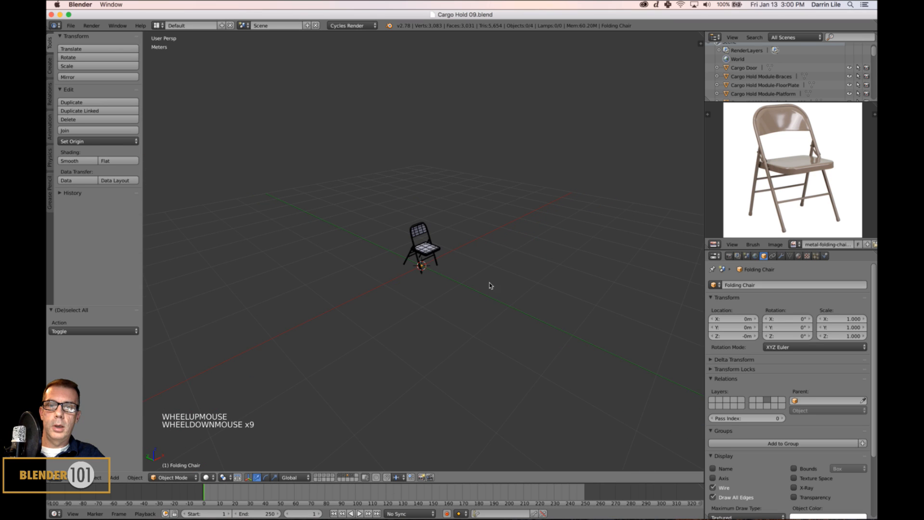
middle_drag(490, 285, 483, 284)
key(alt+h)
scroll(483, 278, up, 4)
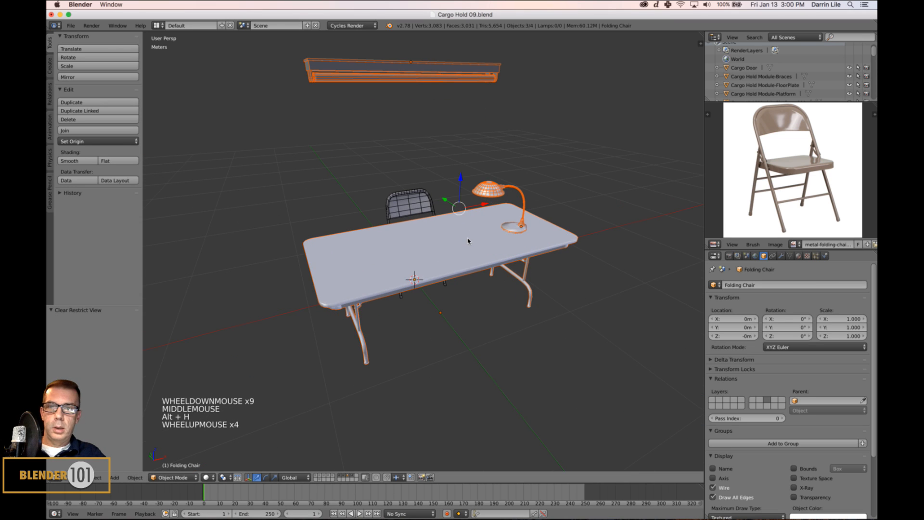
Select the overhead light fixture and examine the table, desk lamp, chair and light together from the chair's side
right_click(413, 72)
middle_drag(542, 157, 500, 299)
scroll(496, 195, up, 2)
scroll(499, 200, down, 2)
scroll(496, 262, up, 2)
scroll(513, 294, down, 2)
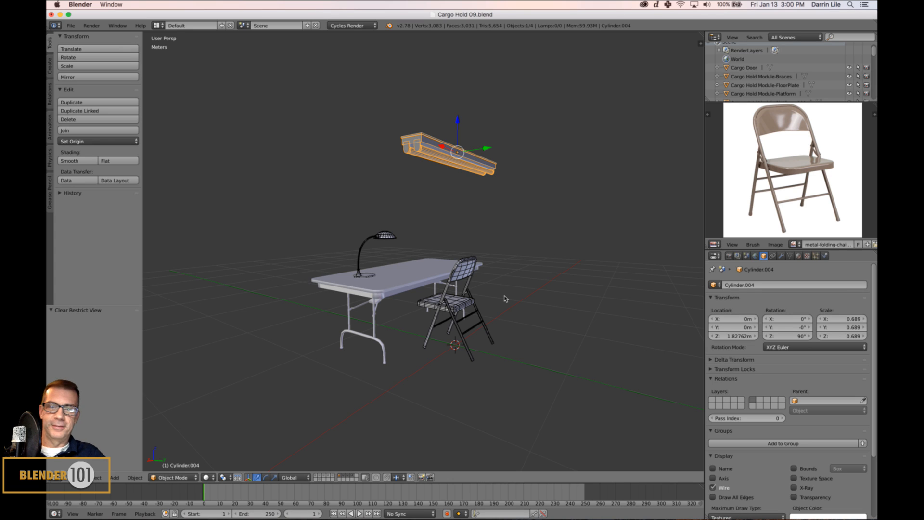
Switch to Gameshow and load the End Card 3 scene into the preview
click(369, 509)
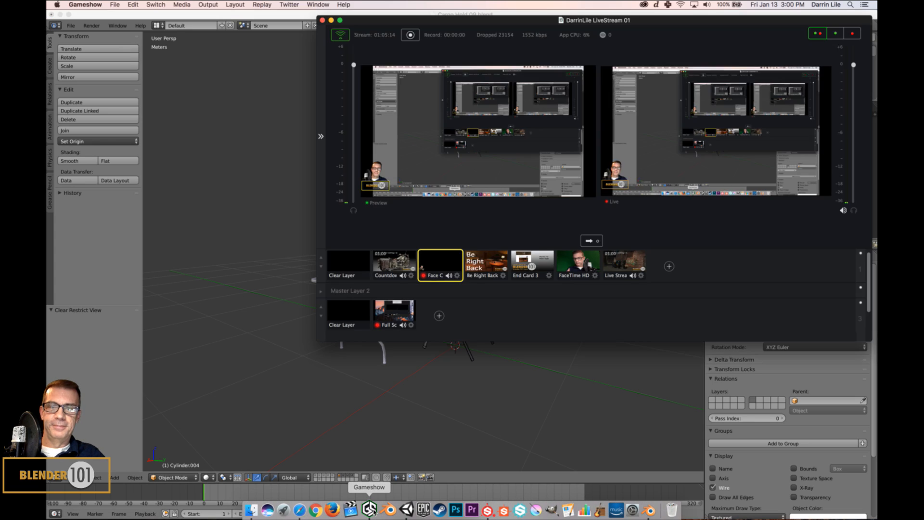
click(533, 268)
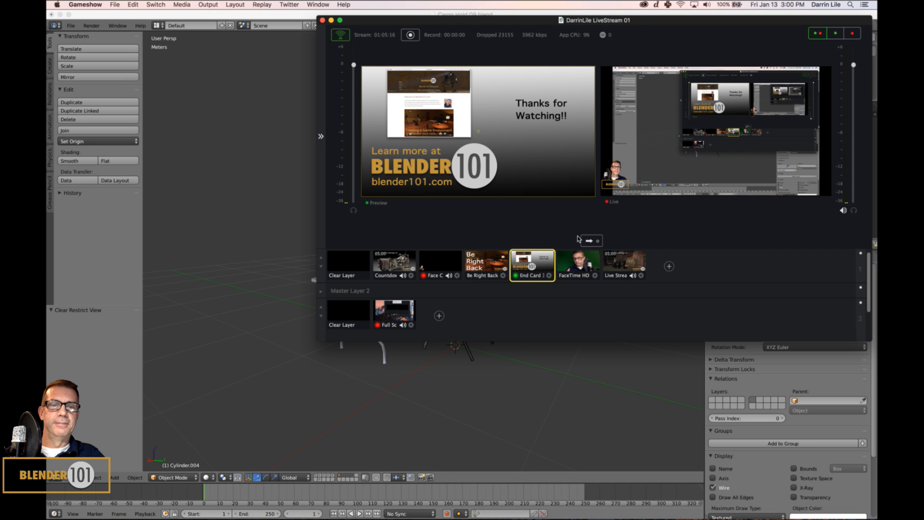